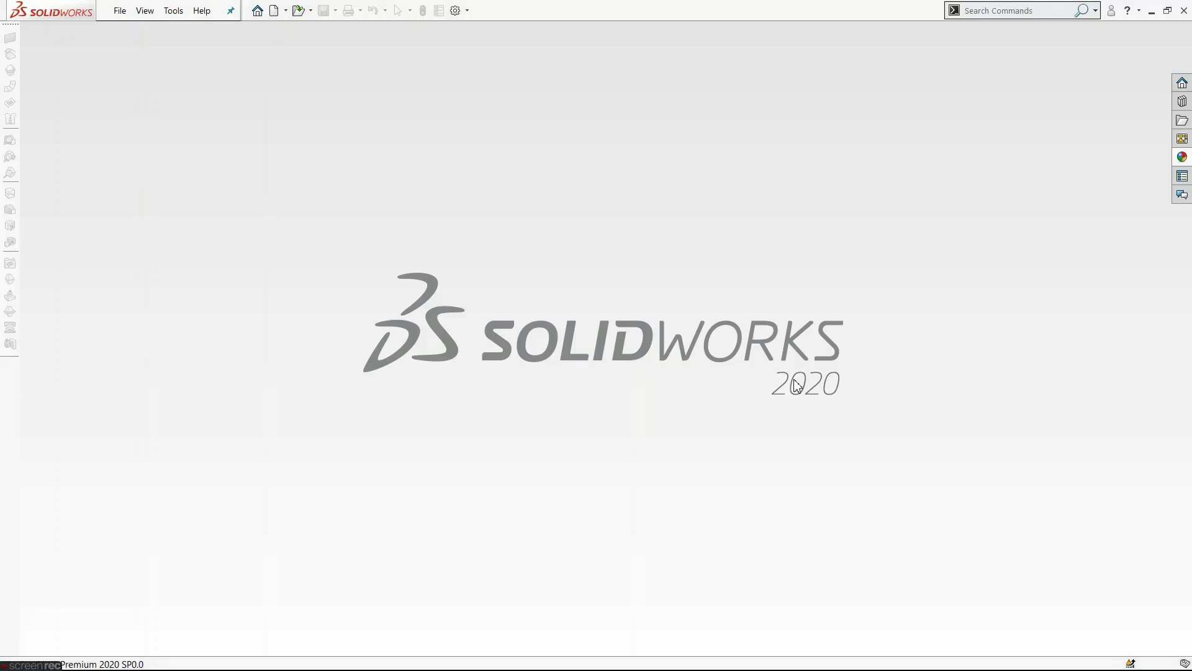
Create a new part document and set its Top Plane to show in the view.
{"action": "left_click", "coordinate": [273, 11]}
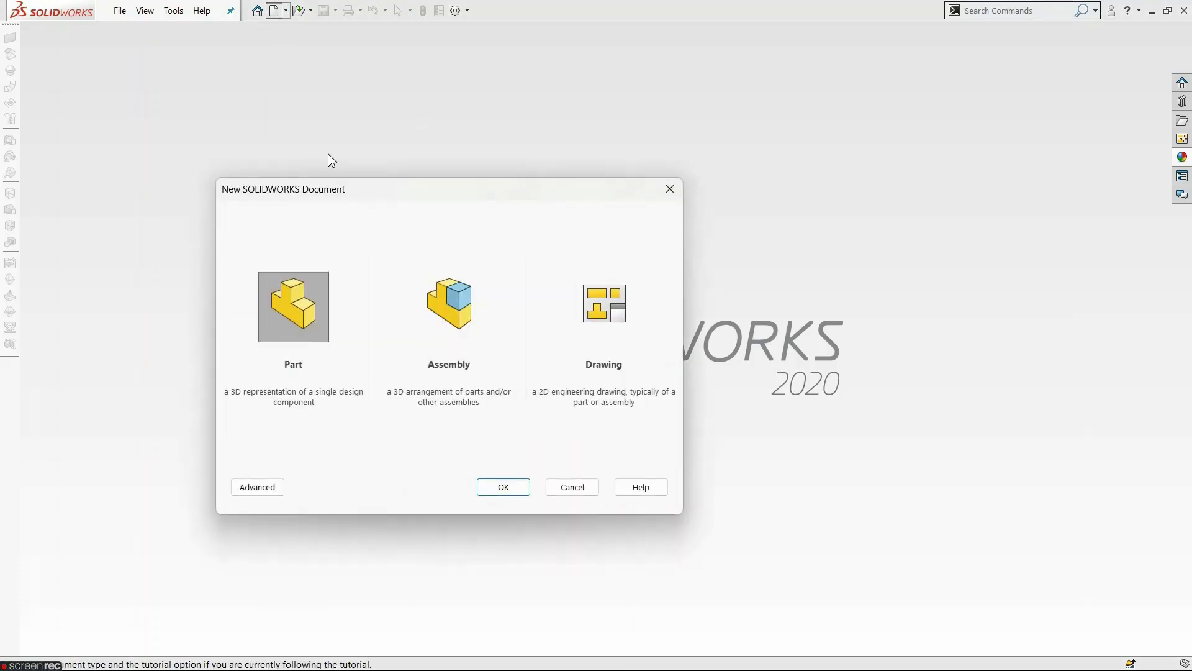
{"action": "left_click", "coordinate": [516, 489]}
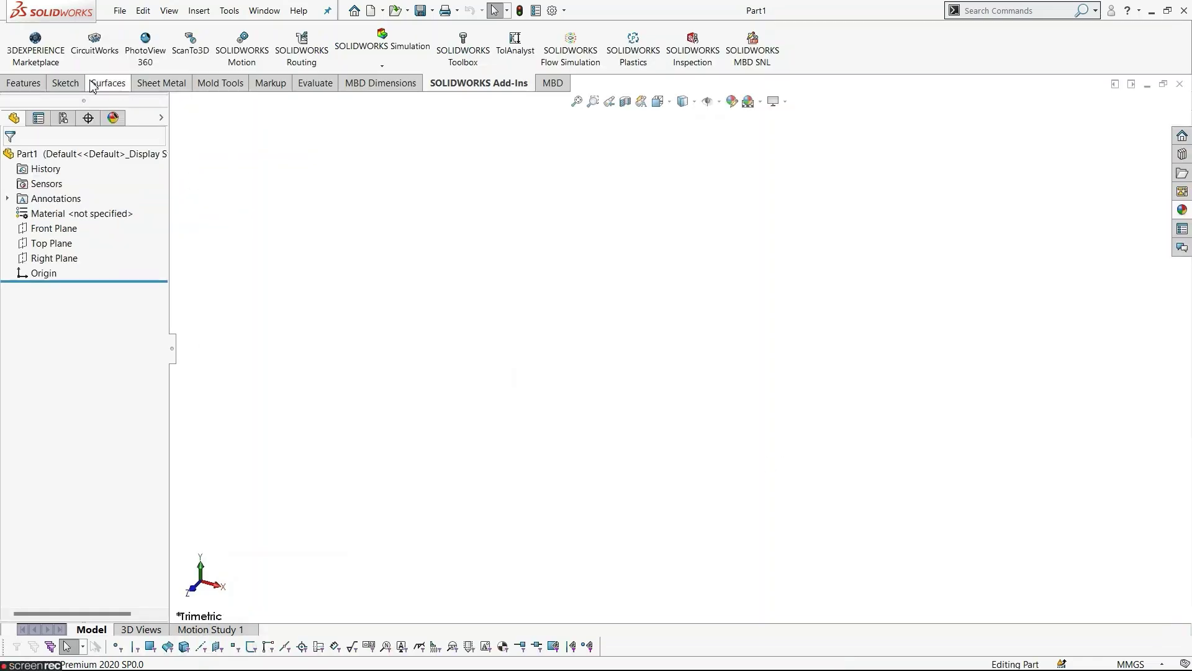
{"action": "left_click", "coordinate": [23, 83]}
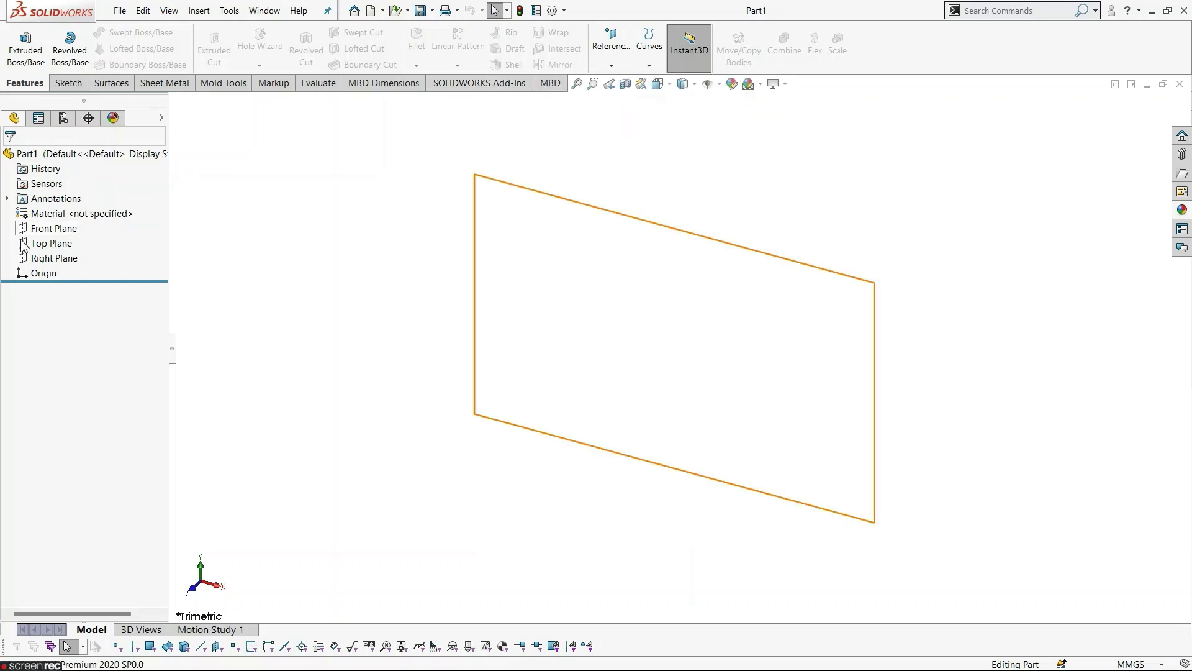
{"action": "left_click", "coordinate": [62, 242]}
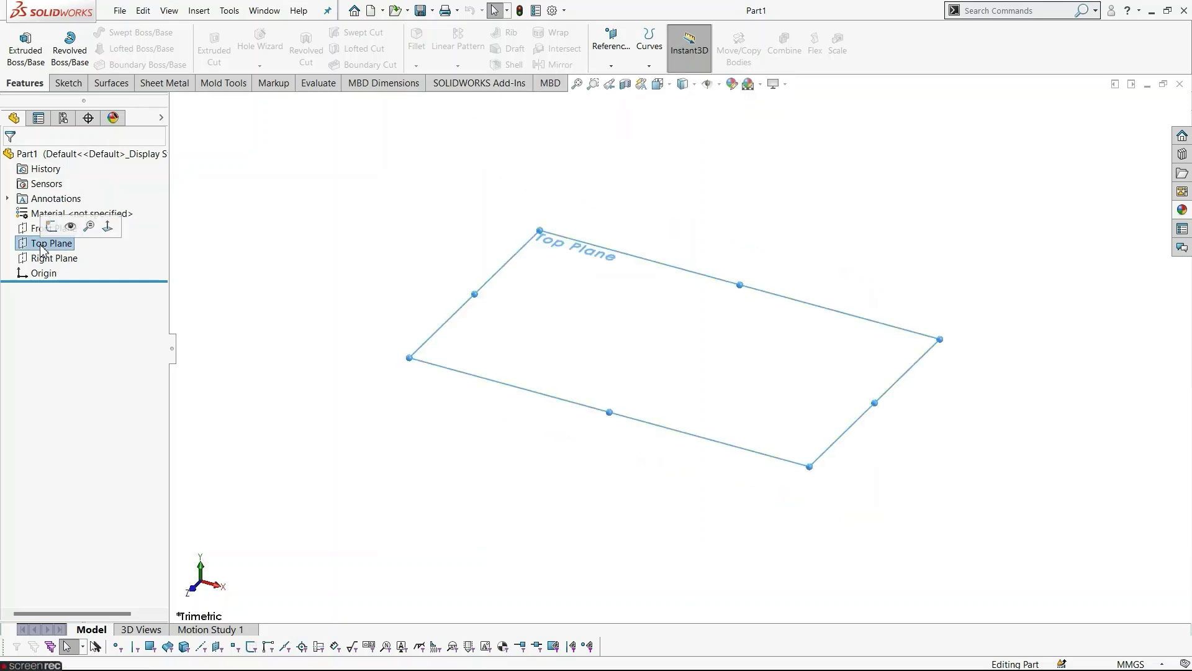
{"action": "left_click", "coordinate": [70, 226]}
{"action": "left_click", "coordinate": [455, 404]}
{"action": "middle_click_drag", "start_coordinate": [569, 549], "coordinate": [582, 445]}
Create reference plane Plane1 offset 190 mm from the Top Plane.
{"action": "left_click", "coordinate": [611, 67]}
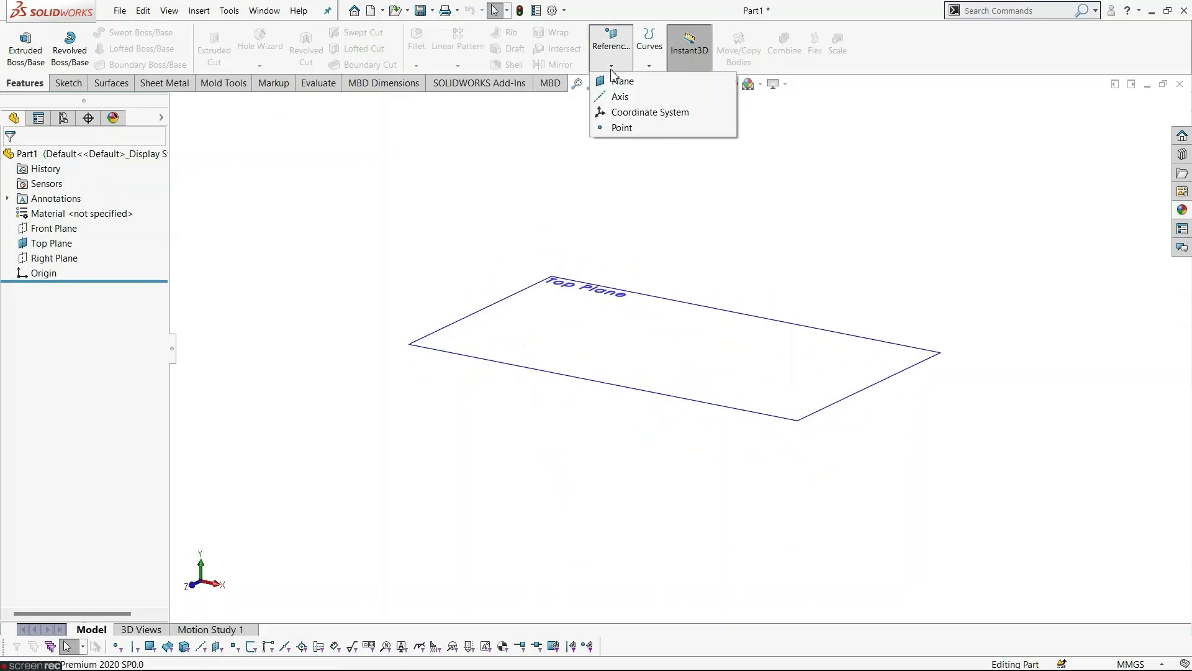
{"action": "left_click", "coordinate": [621, 81]}
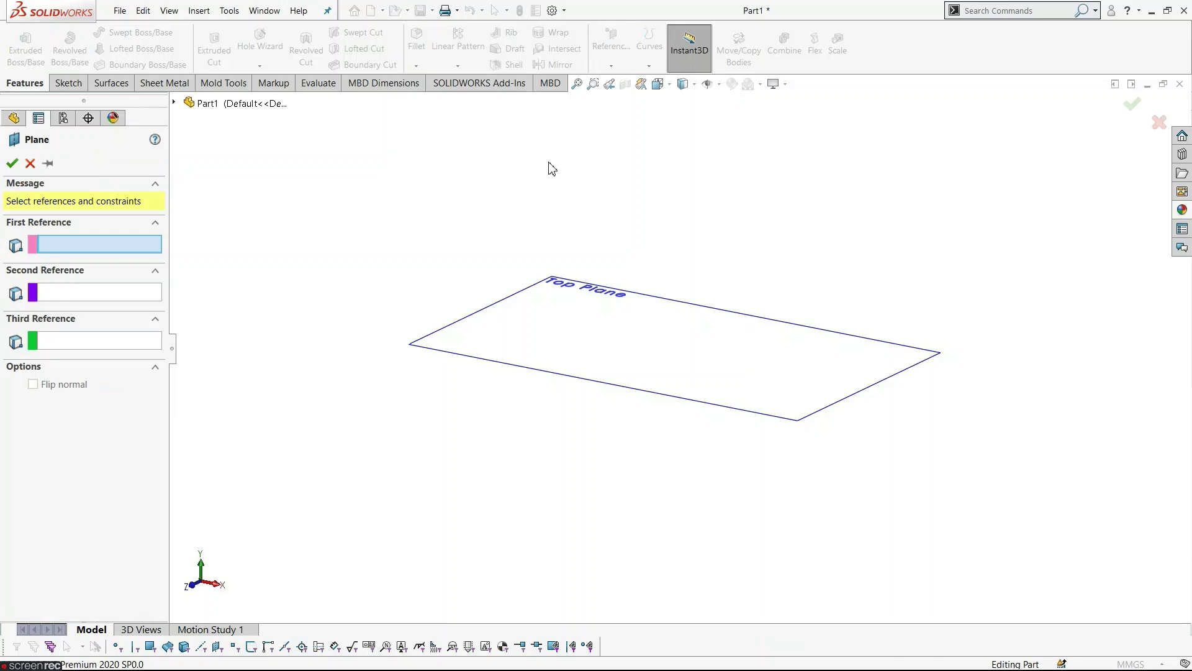
{"action": "left_click", "coordinate": [572, 349]}
{"action": "scroll", "coordinate": [719, 309], "scroll_direction": "up", "scroll_amount": 3}
{"action": "scroll", "coordinate": [719, 309], "scroll_direction": "down", "scroll_amount": 2}
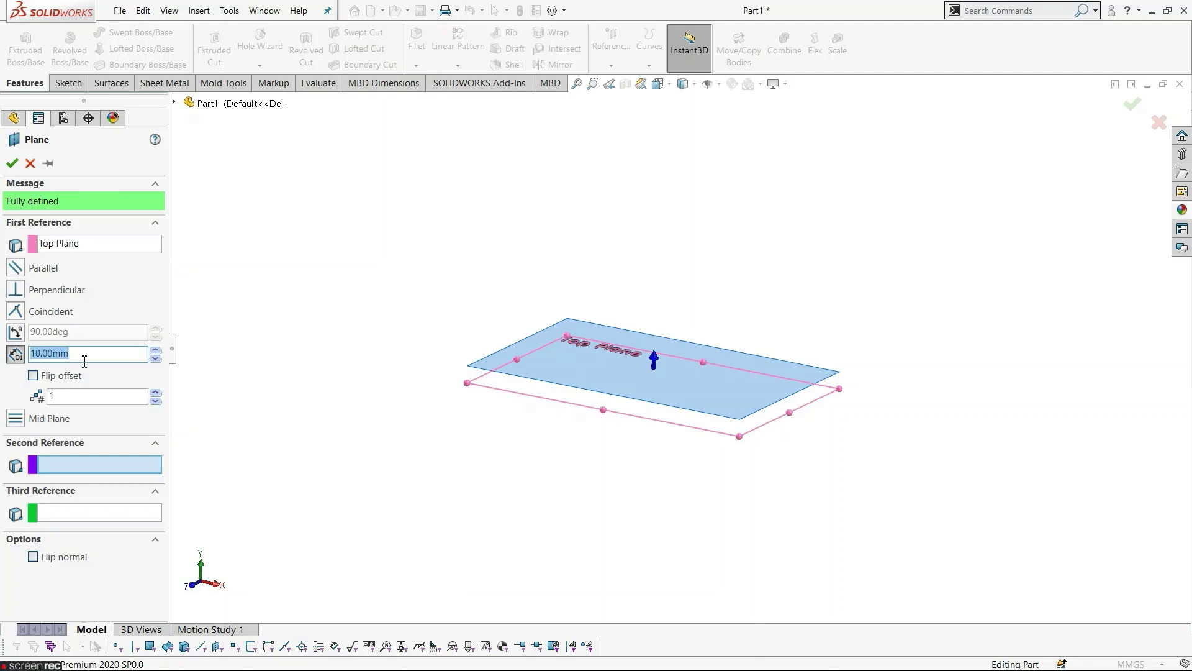
{"action": "key", "text": "Return"}
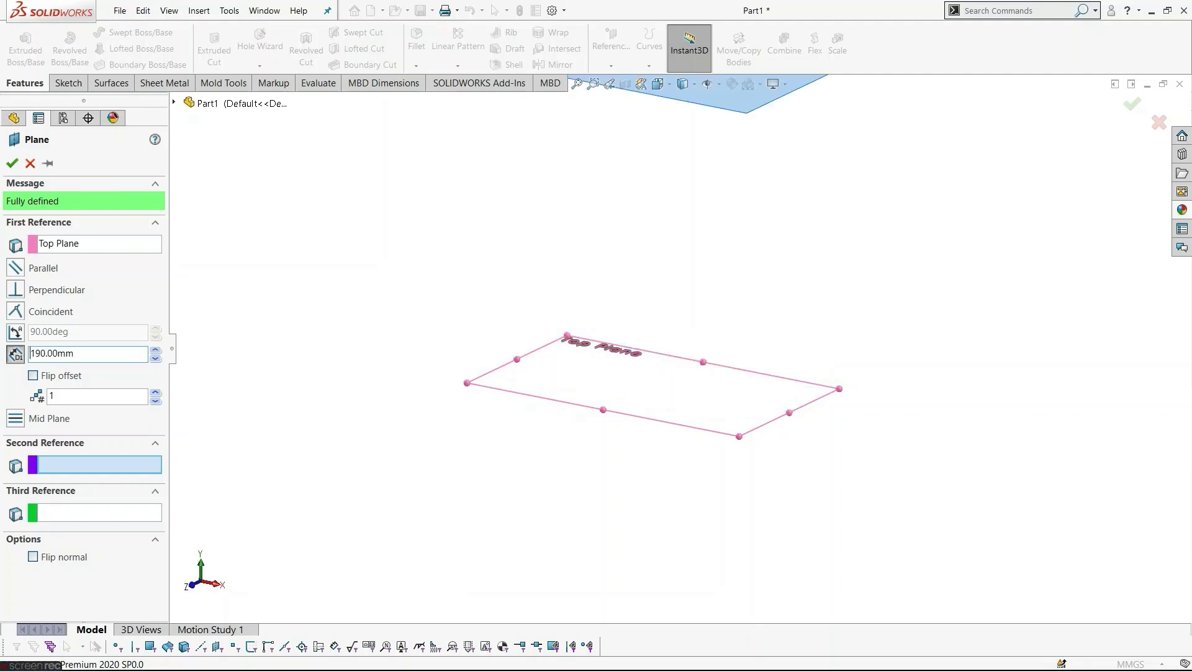
{"action": "scroll", "coordinate": [497, 386], "scroll_direction": "up", "scroll_amount": 2}
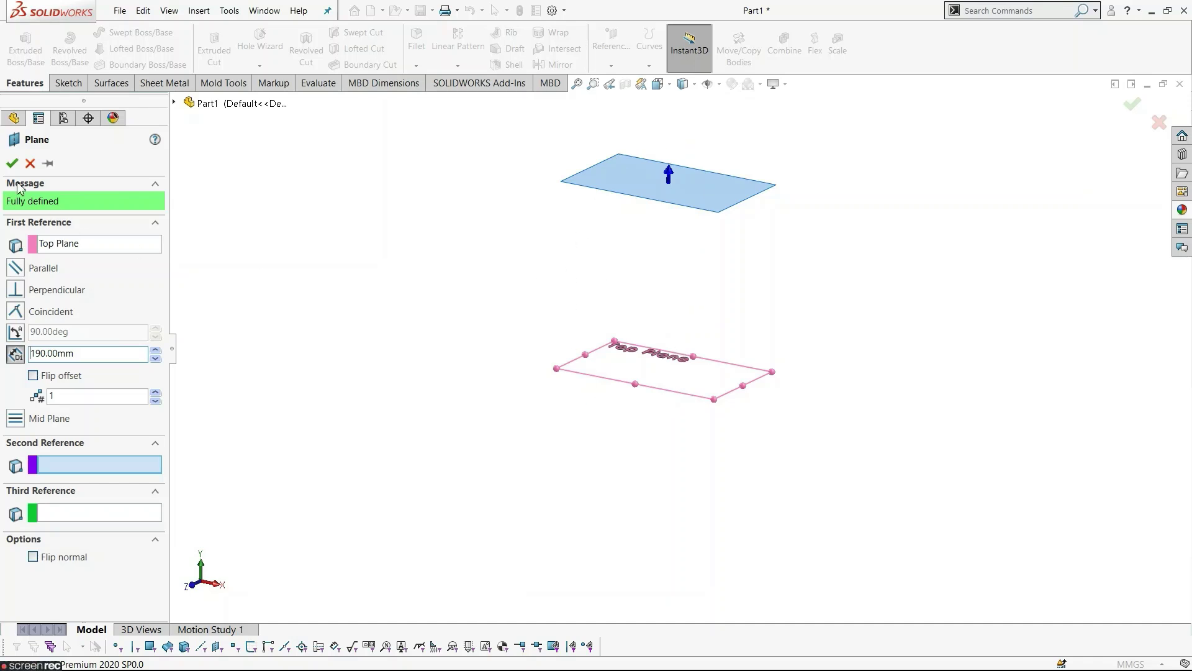
{"action": "left_click", "coordinate": [12, 164]}
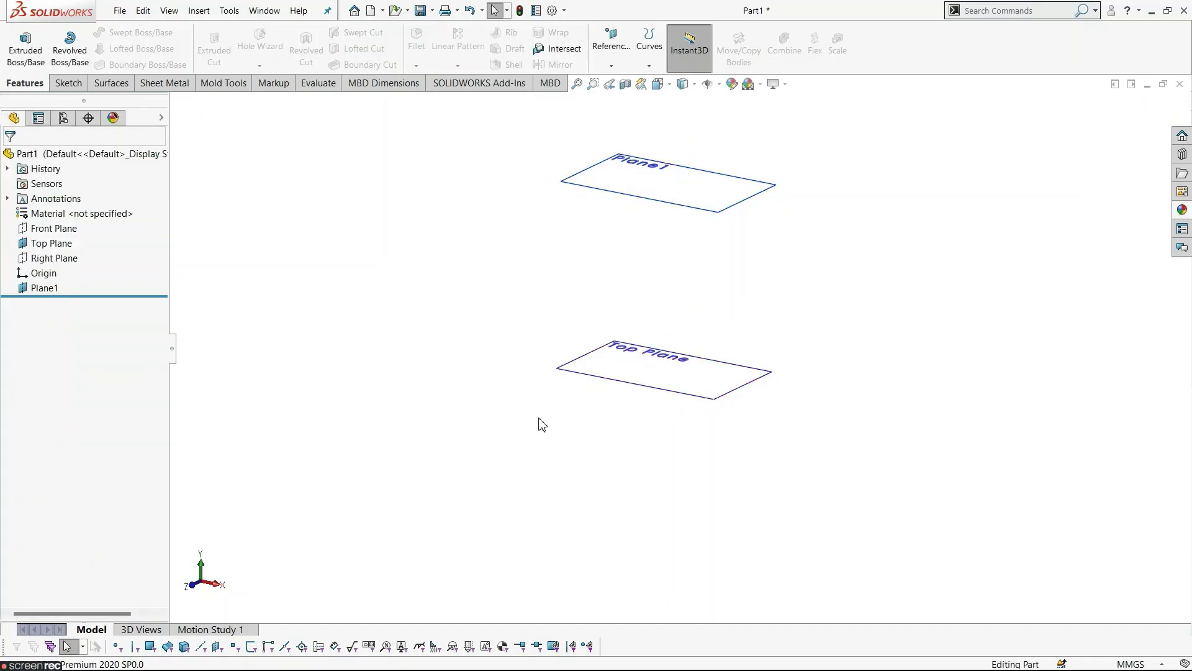
{"action": "middle_click_drag", "start_coordinate": [537, 417], "coordinate": [591, 468]}
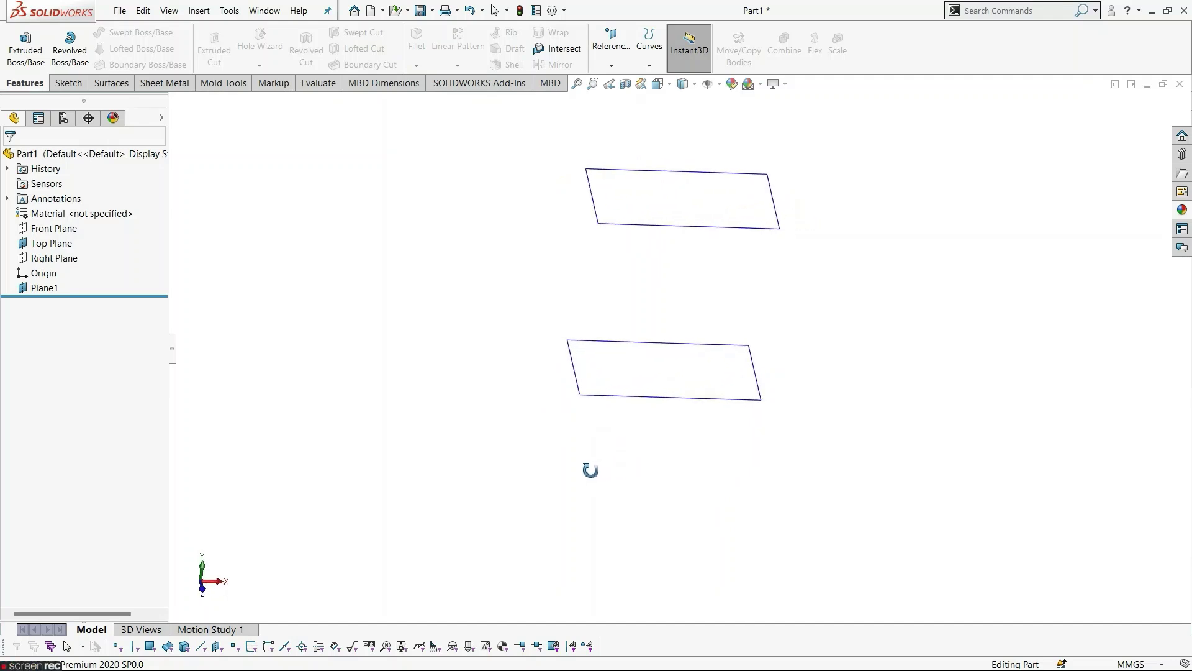
{"action": "left_click", "coordinate": [688, 209]}
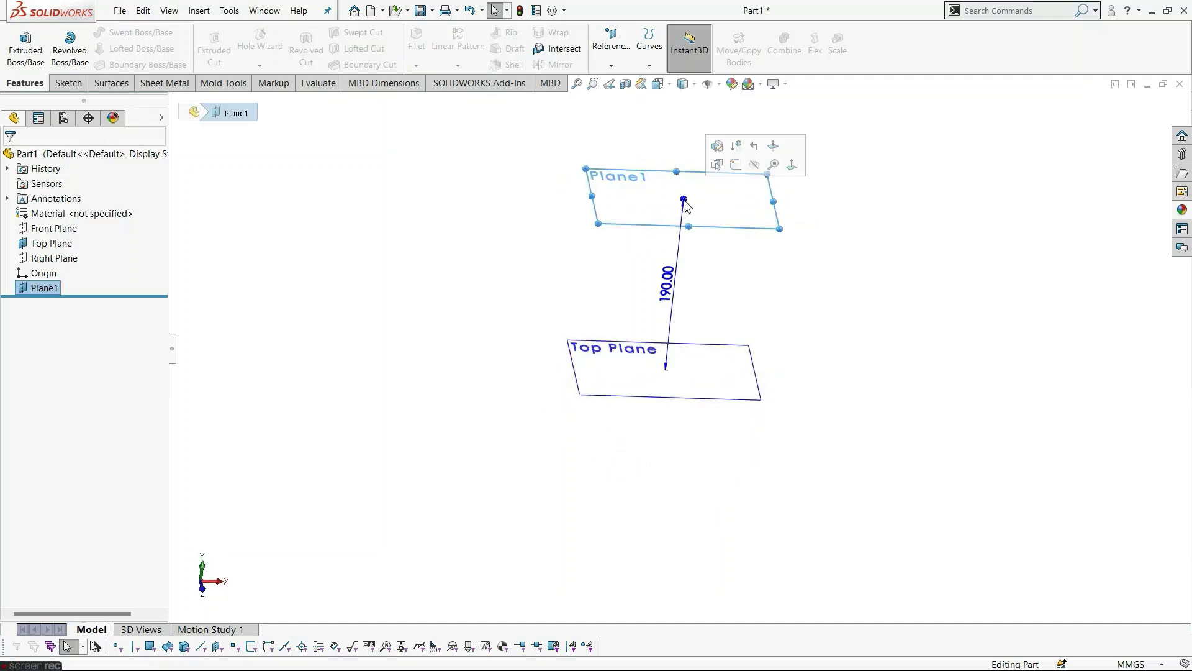
Sketch on Plane1 an ellipse centred just right of the origin, roughly 86.66 by 45.04 mm.
{"action": "left_click", "coordinate": [736, 165]}
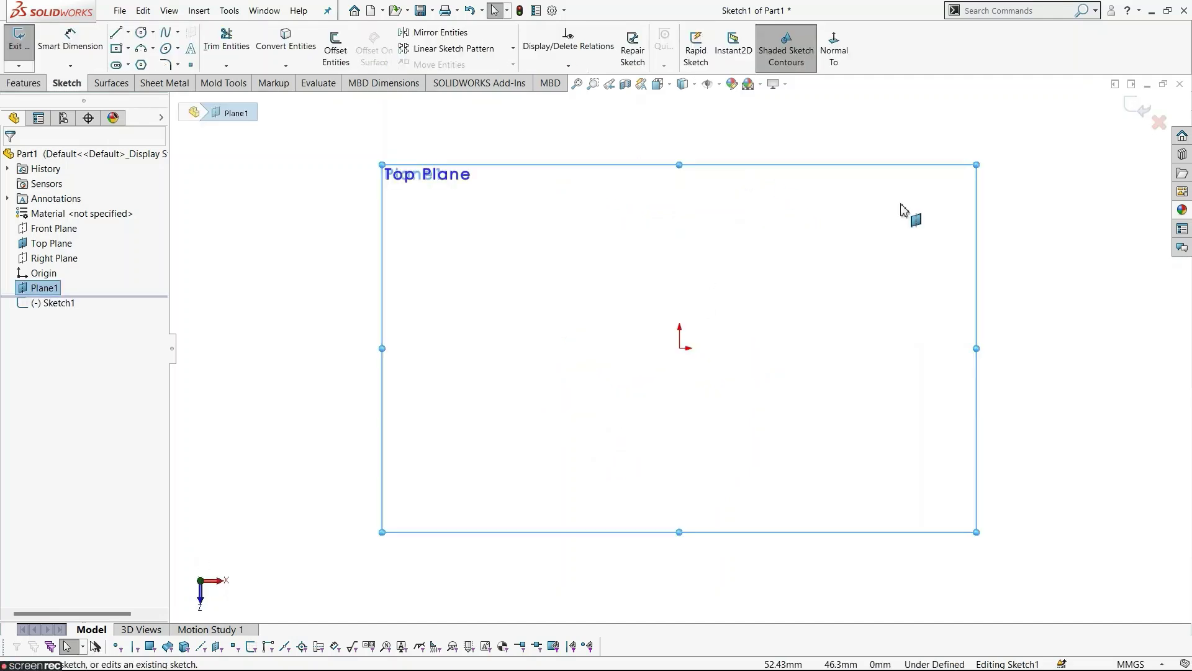
{"action": "left_click", "coordinate": [1051, 361]}
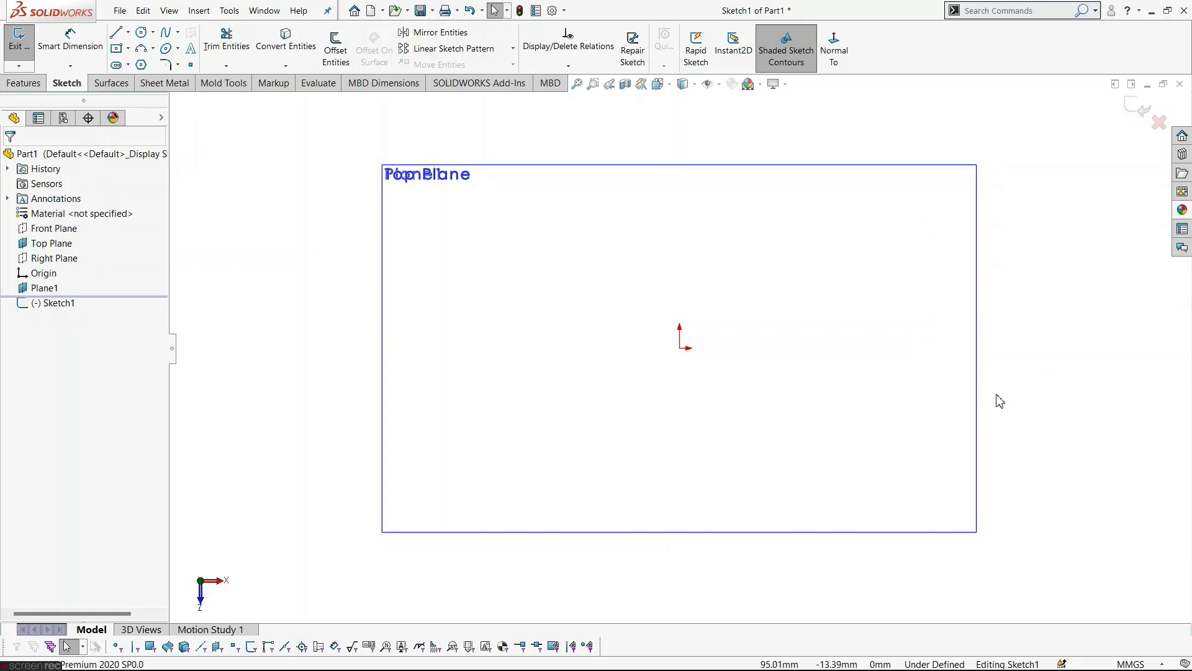
{"action": "left_click", "coordinate": [166, 49]}
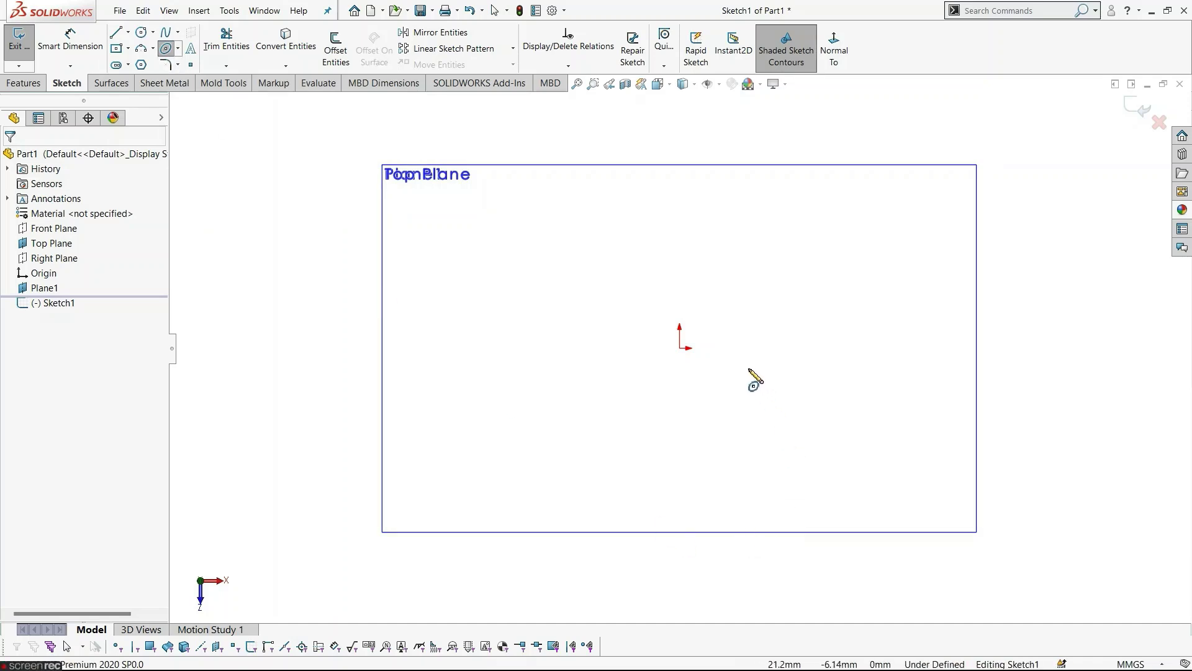
{"action": "left_click", "coordinate": [734, 348]}
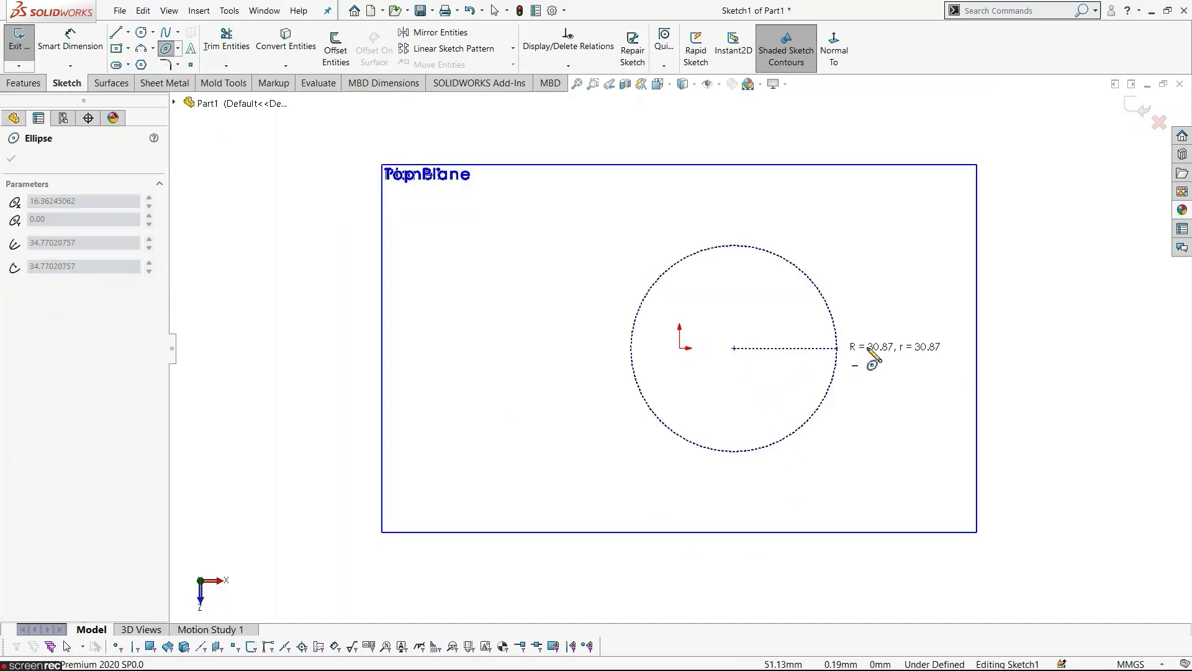
{"action": "left_click", "coordinate": [1024, 352]}
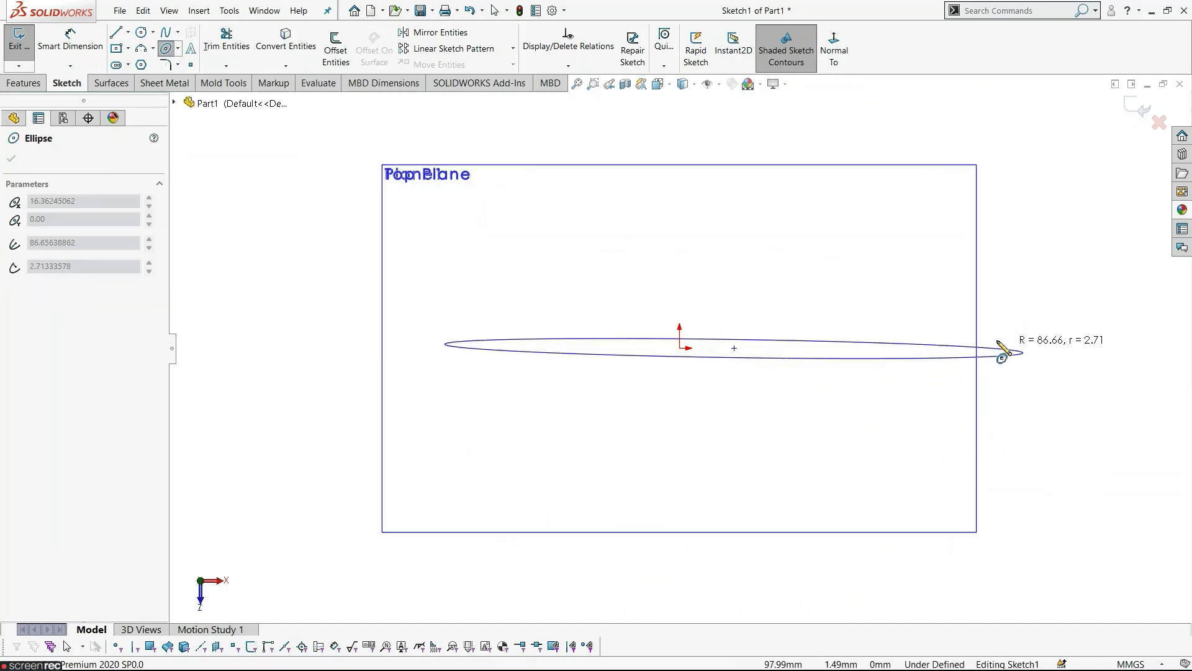
{"action": "left_click", "coordinate": [737, 181]}
{"action": "key", "text": "Escape"}
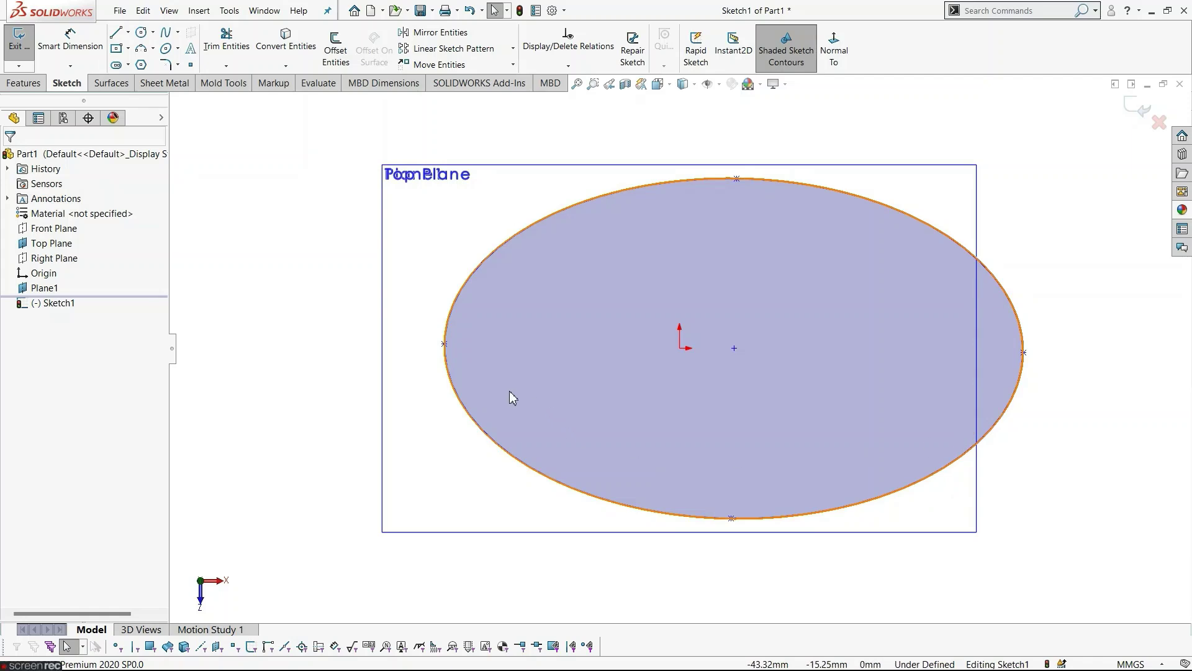
Make the ellipse's left vertex, origin, centre and right vertex horizontal.
{"action": "left_click", "coordinate": [445, 344]}
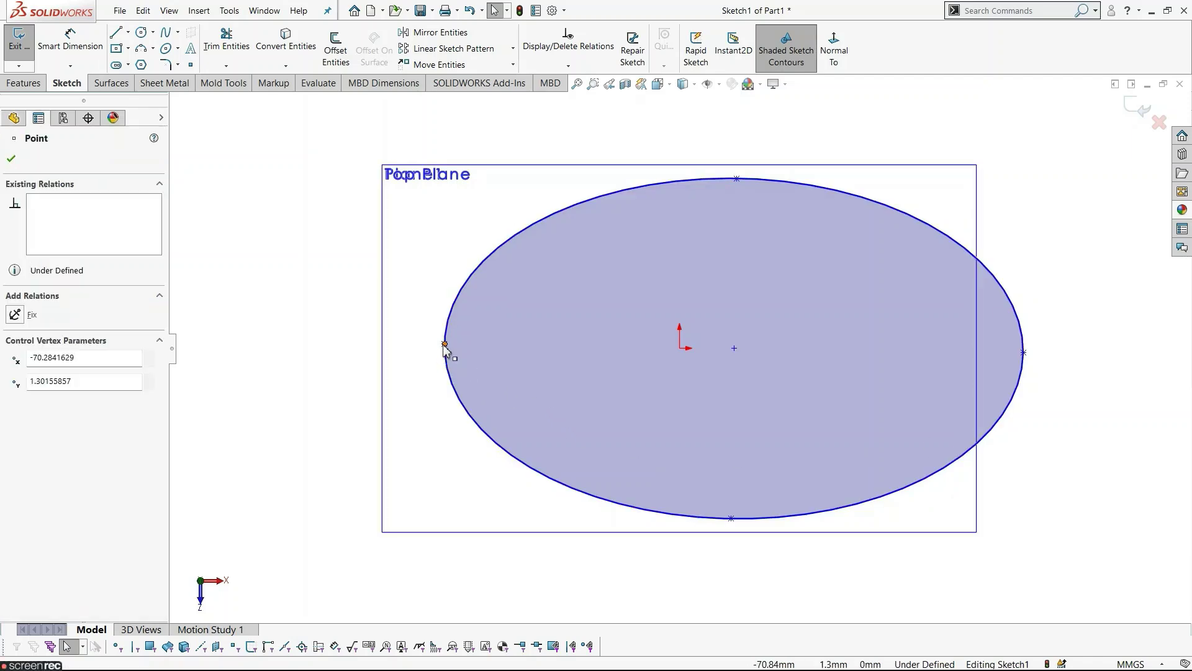
{"action": "left_click", "coordinate": [680, 348], "text": "ctrl"}
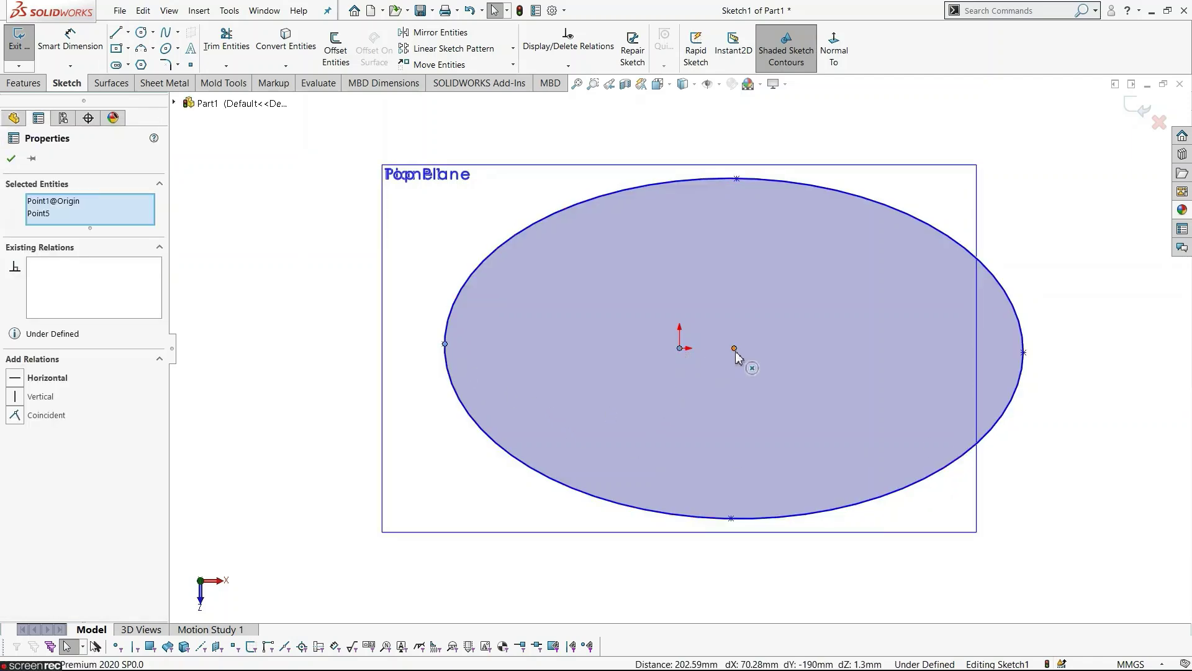
{"action": "left_click", "coordinate": [734, 348], "text": "ctrl"}
{"action": "left_click", "coordinate": [1024, 356], "text": "ctrl"}
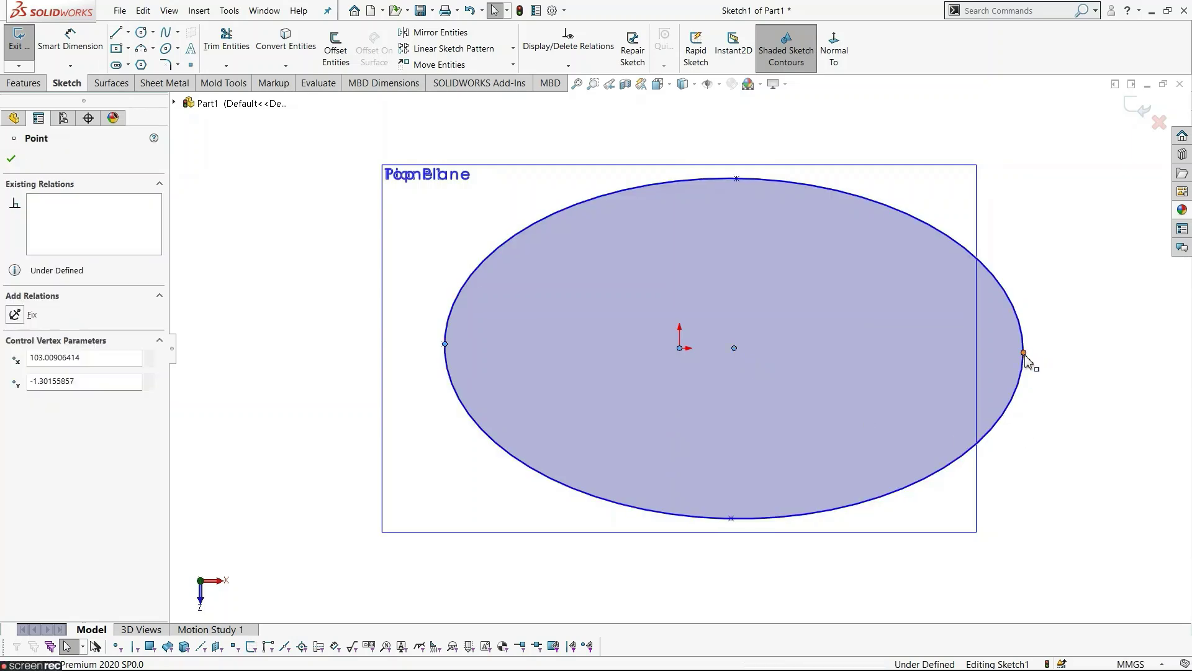
{"action": "left_click", "coordinate": [1059, 299]}
{"action": "left_click", "coordinate": [1065, 228]}
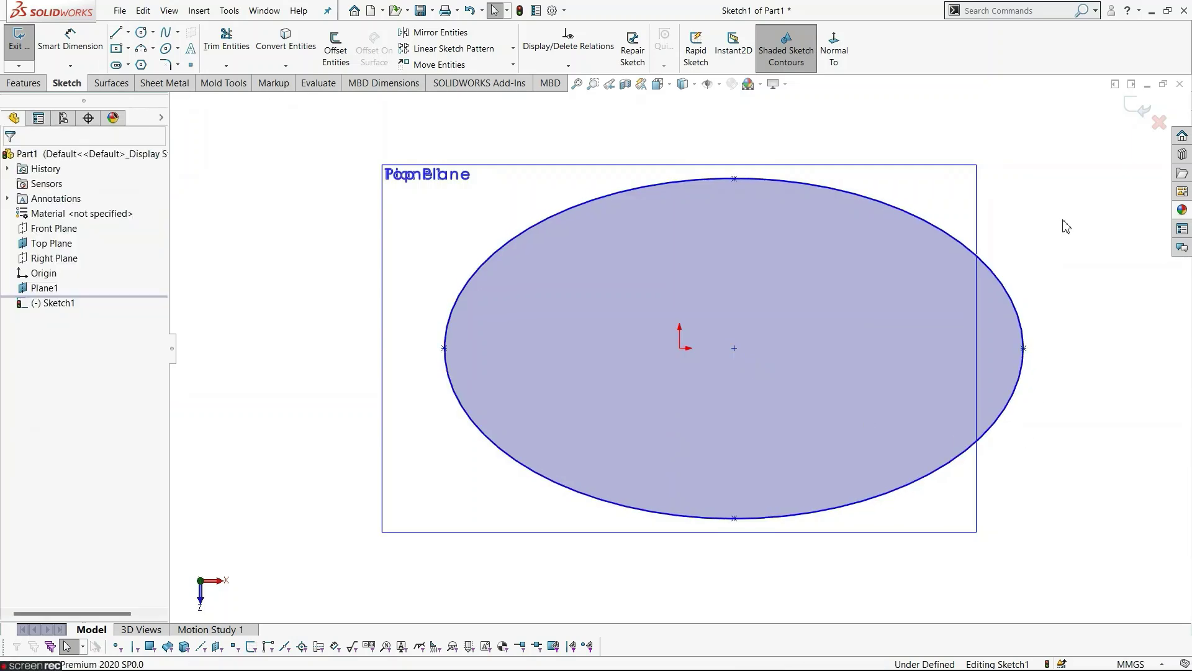
Select the ellipse centre with its top and bottom vertices, then clear the selection.
{"action": "left_click", "coordinate": [733, 349]}
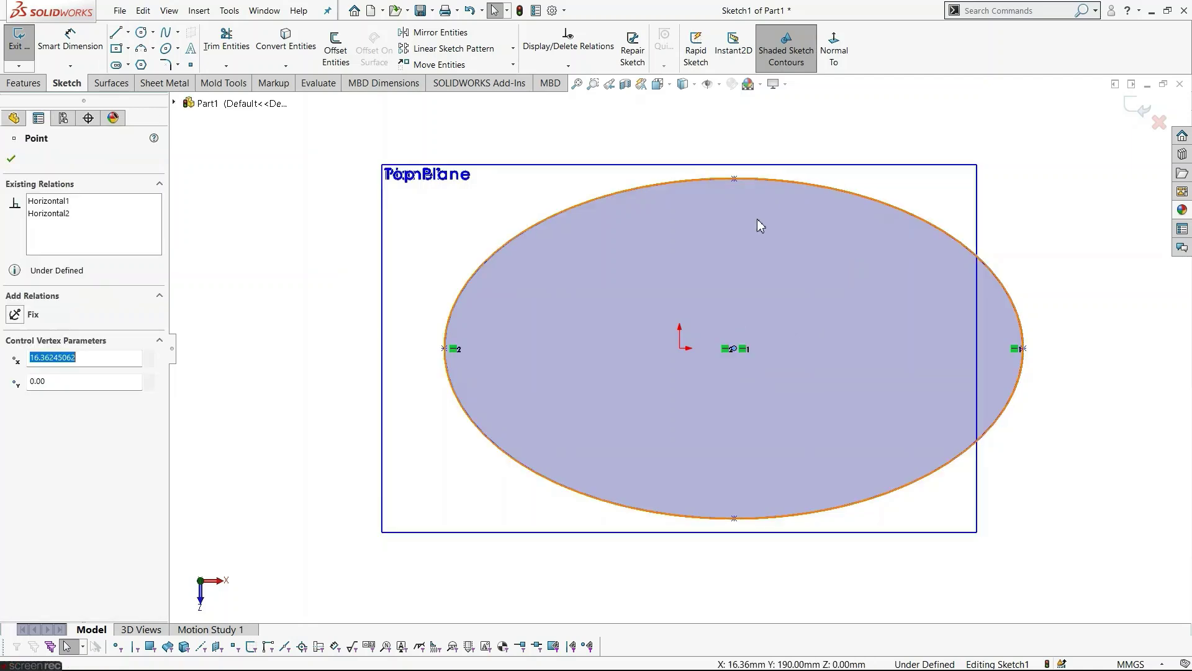
{"action": "left_click", "coordinate": [733, 179], "text": "ctrl"}
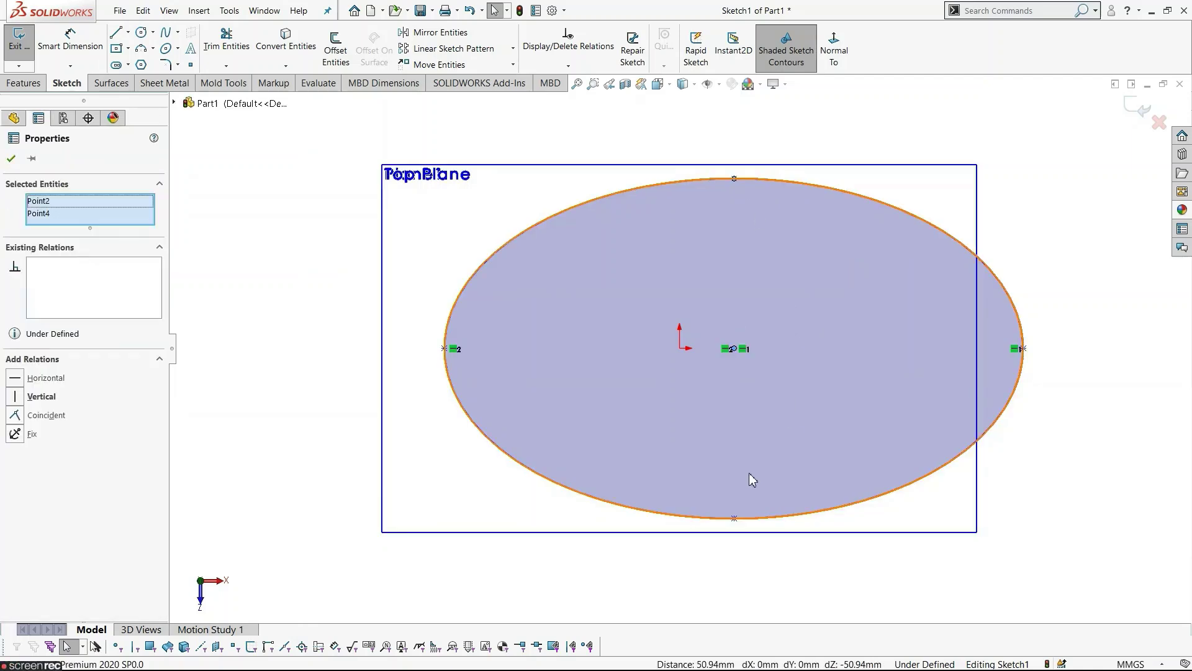
{"action": "left_click", "coordinate": [734, 517], "text": "ctrl"}
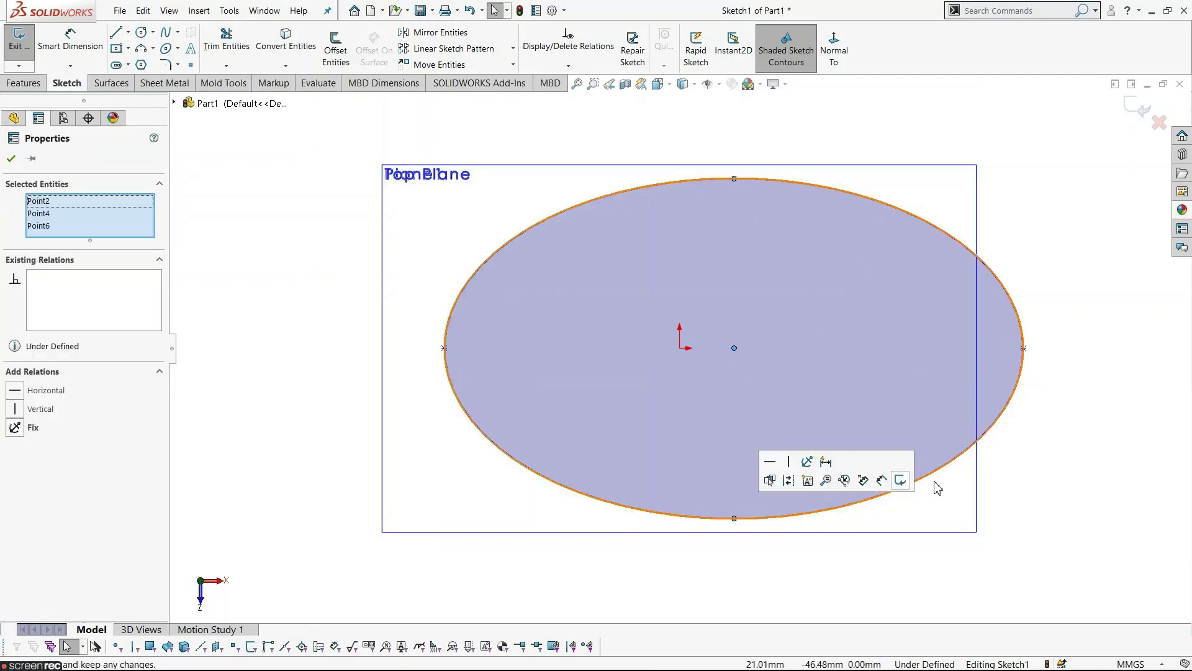
{"action": "left_click", "coordinate": [1077, 475]}
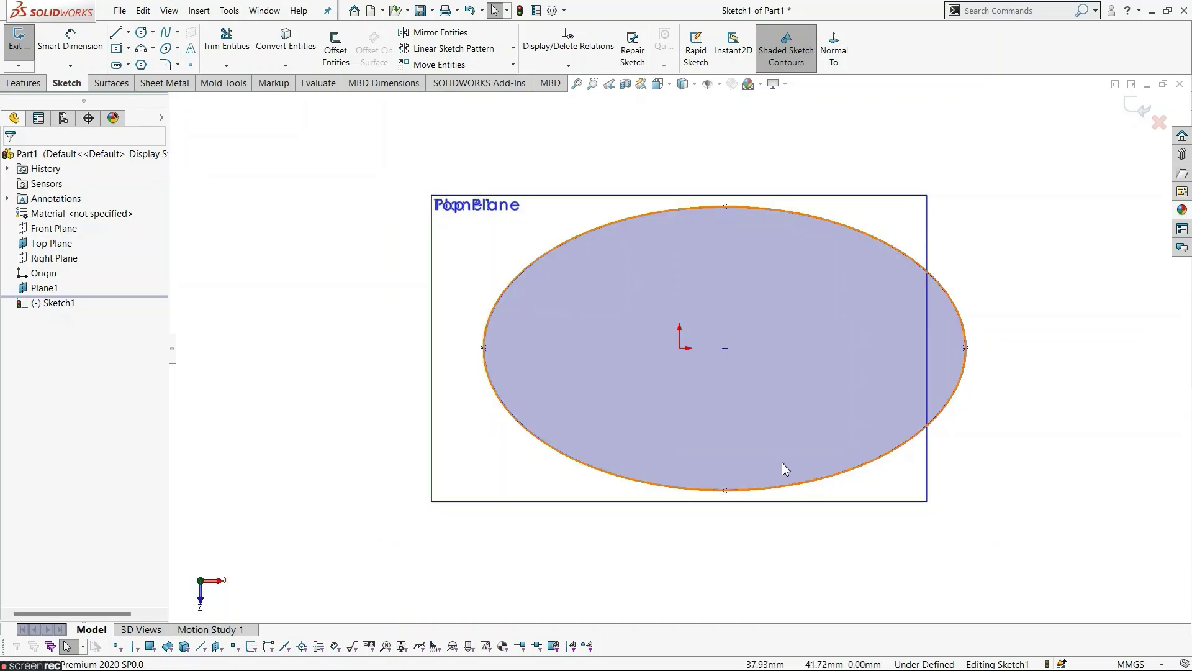
{"action": "middle_click_drag", "start_coordinate": [782, 468], "coordinate": [757, 441], "text": "ctrl"}
Dimension the ellipse centre 80 mm from the sketch origin.
{"action": "left_click", "coordinate": [87, 50]}
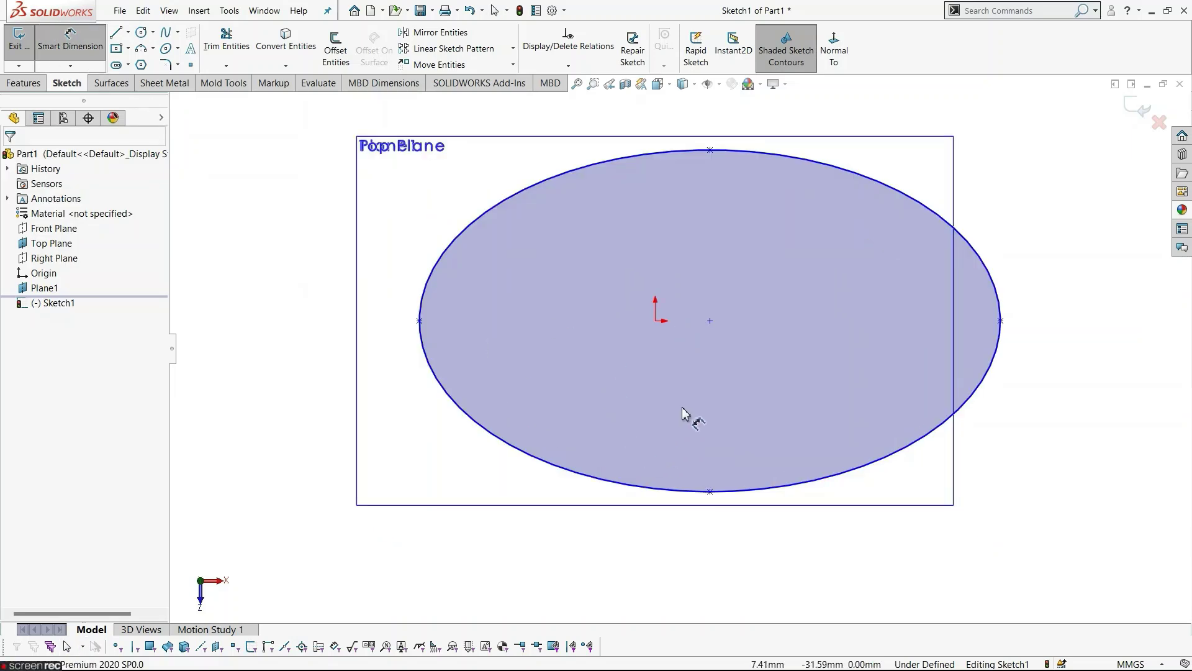
{"action": "left_click", "coordinate": [656, 321]}
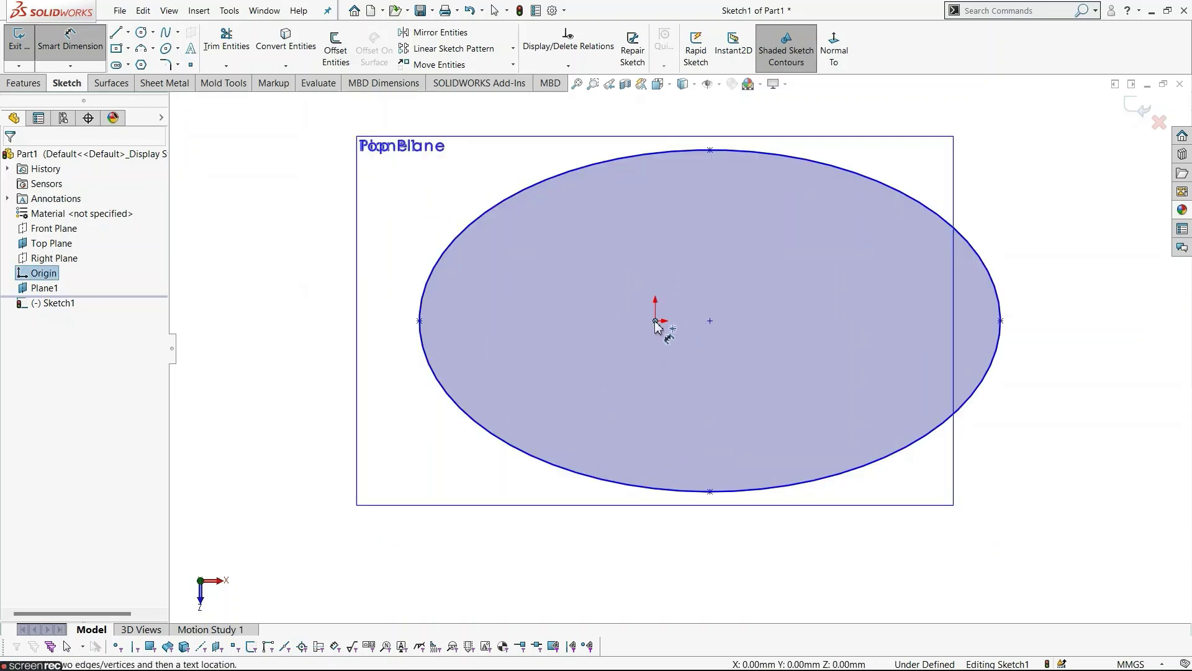
{"action": "left_click", "coordinate": [710, 322]}
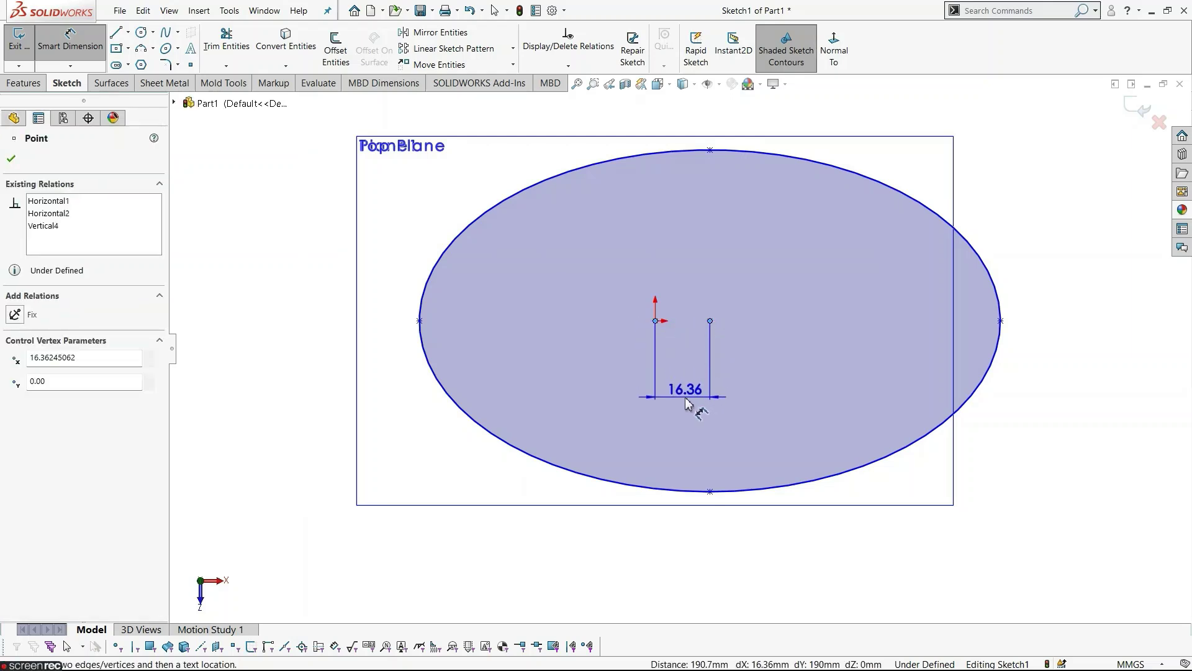
{"action": "left_click", "coordinate": [687, 399]}
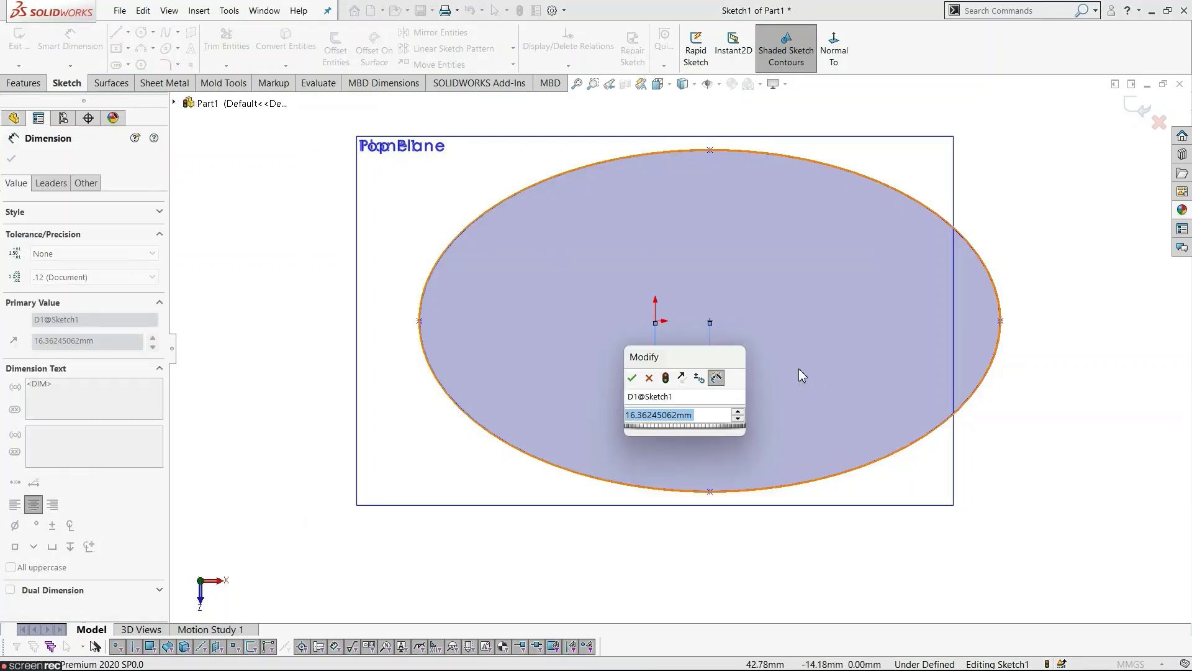
{"action": "type", "text": "80"}
{"action": "key", "text": "Return"}
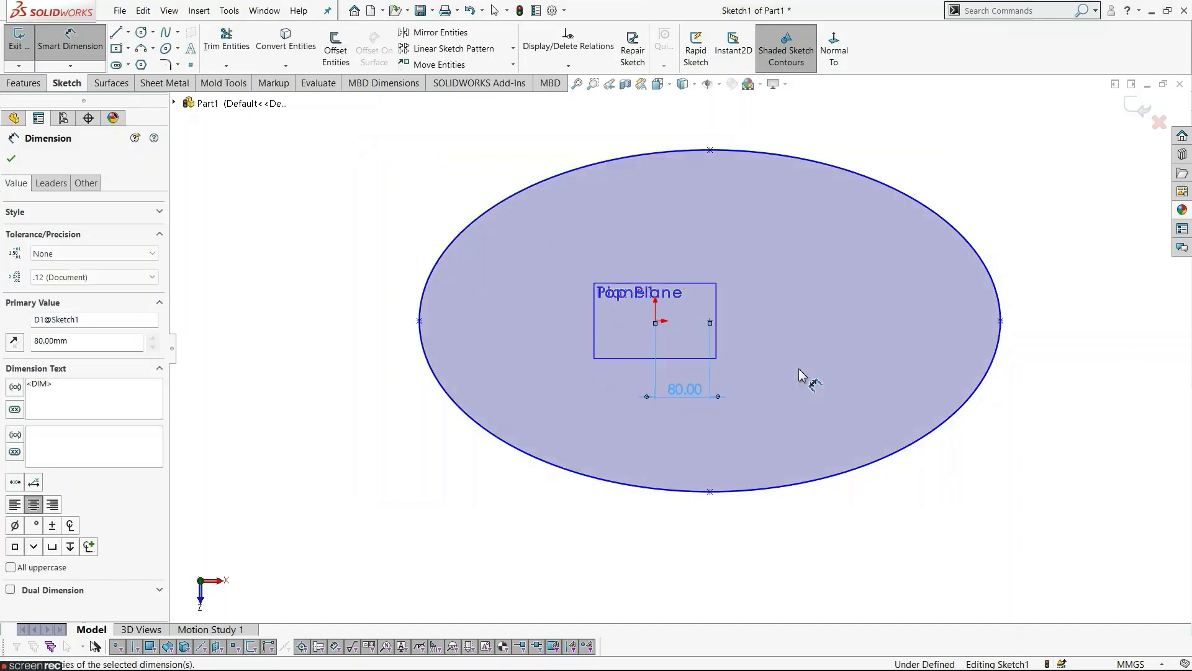
{"action": "left_click", "coordinate": [926, 494]}
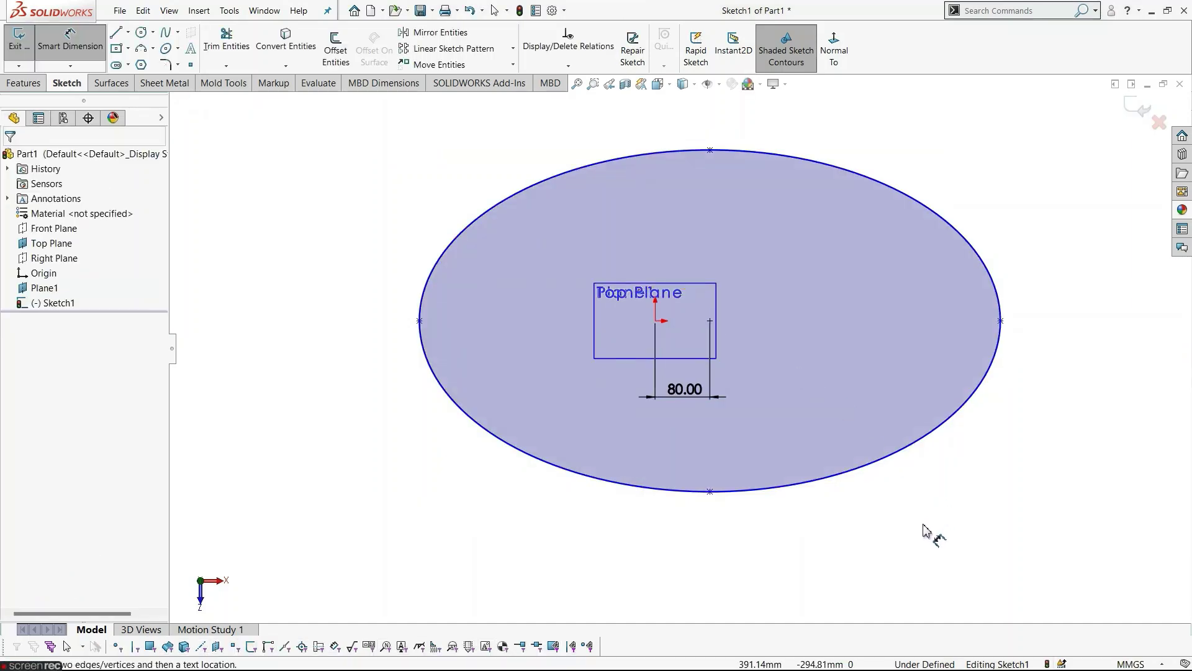
Dimension the ellipse's horizontal semi-axis, centre to left end, as 200 mm.
{"action": "left_click", "coordinate": [711, 321]}
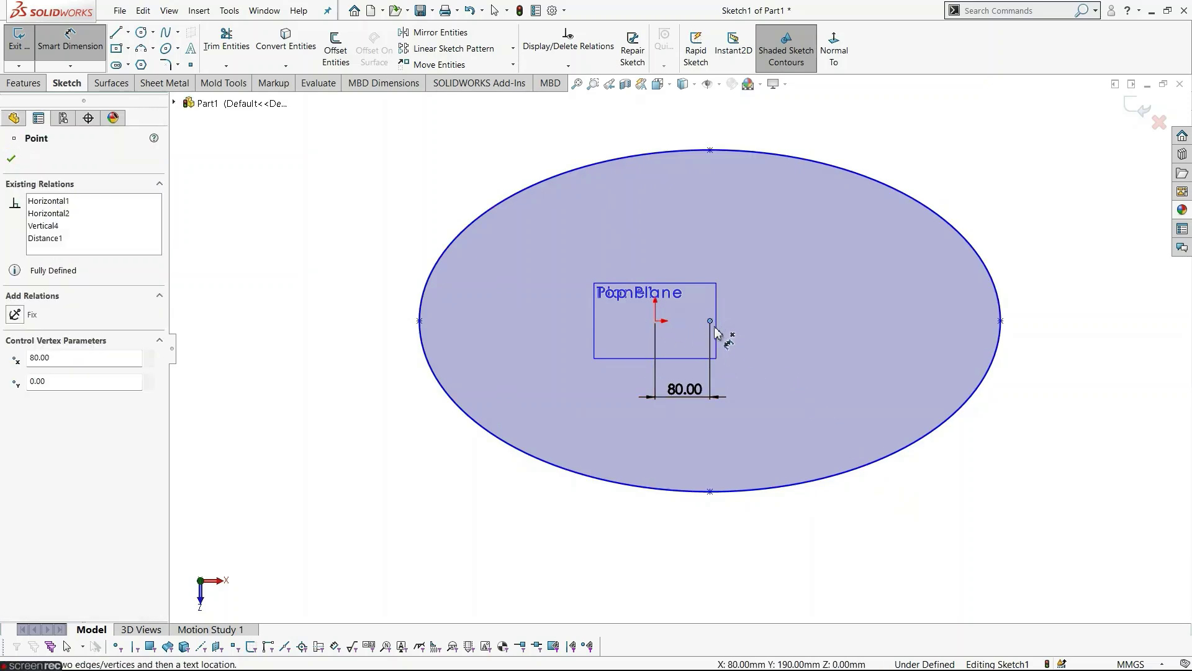
{"action": "left_click", "coordinate": [420, 321]}
{"action": "left_click", "coordinate": [546, 506]}
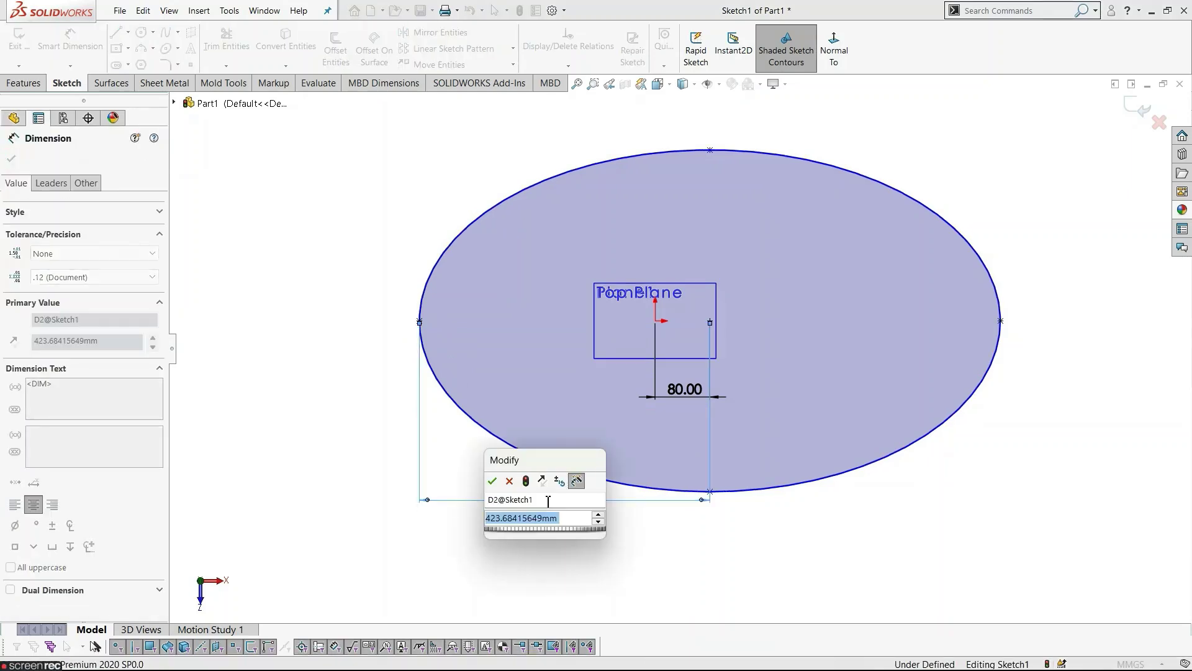
{"action": "type", "text": "200"}
{"action": "key", "text": "Return"}
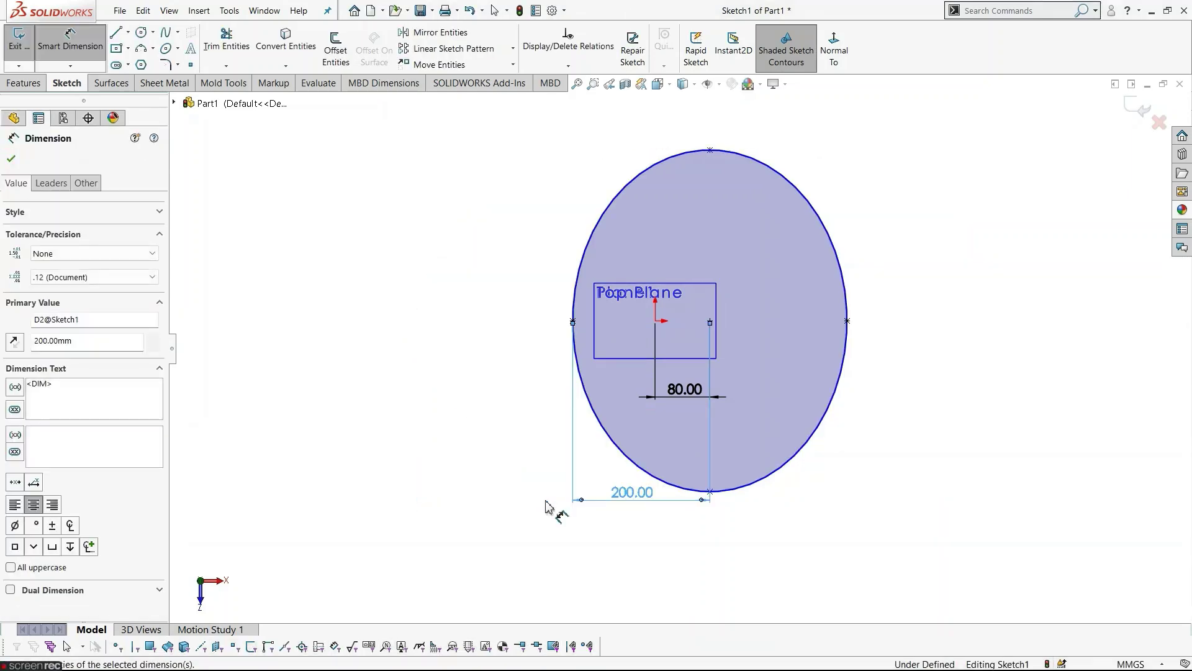
{"action": "left_click", "coordinate": [825, 497]}
Dimension the ellipse's vertical semi-axis, top to centre, as 160 mm.
{"action": "scroll", "coordinate": [741, 415], "scroll_direction": "down", "scroll_amount": 2}
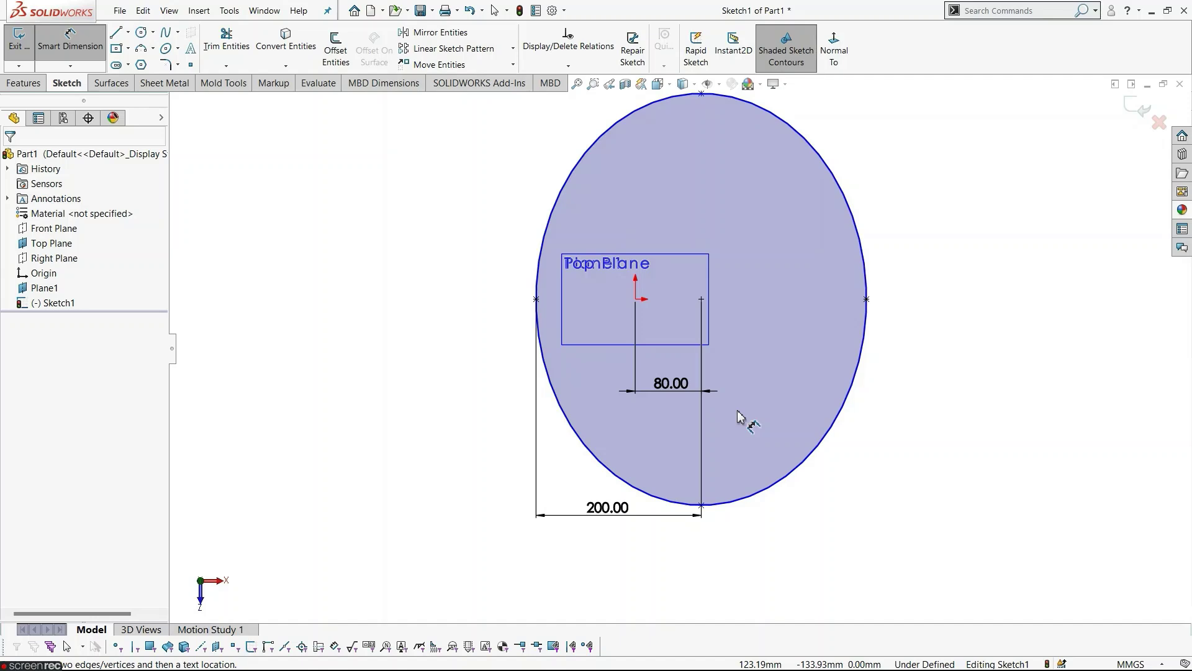
{"action": "scroll", "coordinate": [720, 360], "scroll_direction": "up", "scroll_amount": 2}
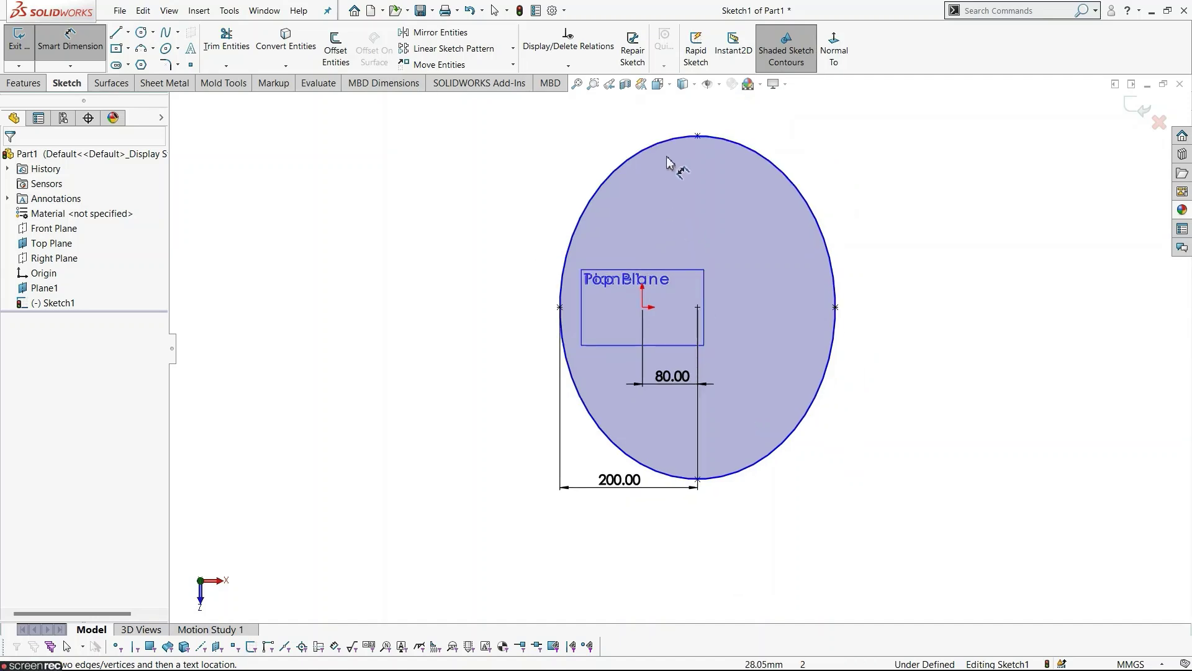
{"action": "left_click", "coordinate": [698, 137]}
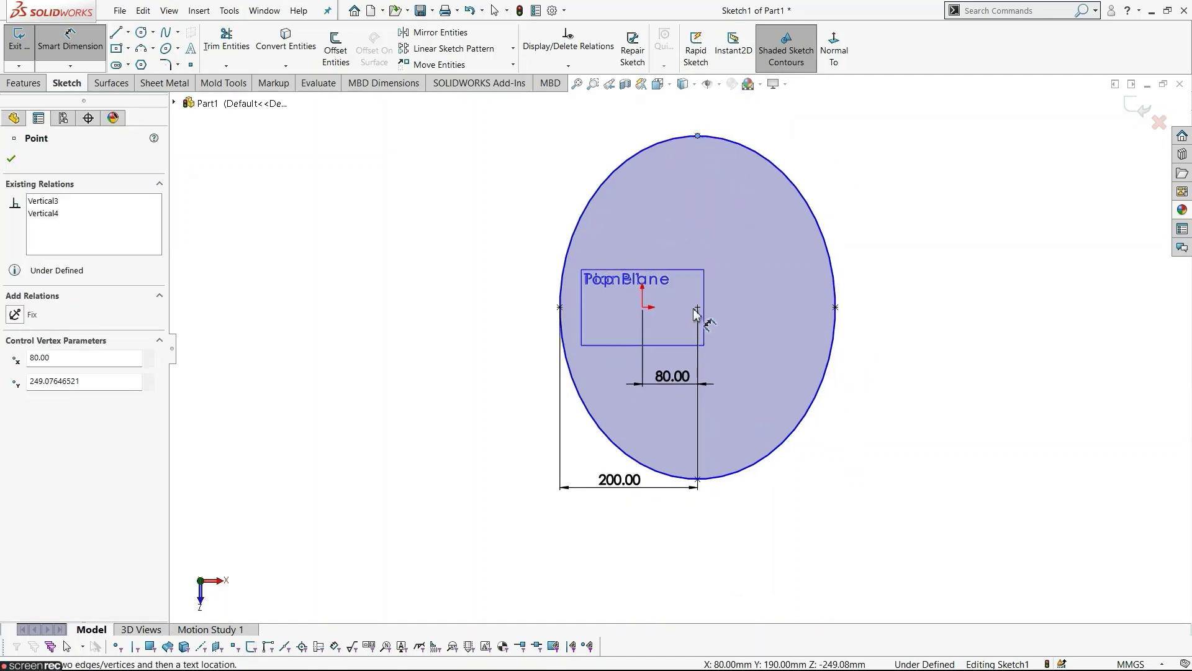
{"action": "left_click", "coordinate": [696, 308]}
{"action": "left_click", "coordinate": [865, 255]}
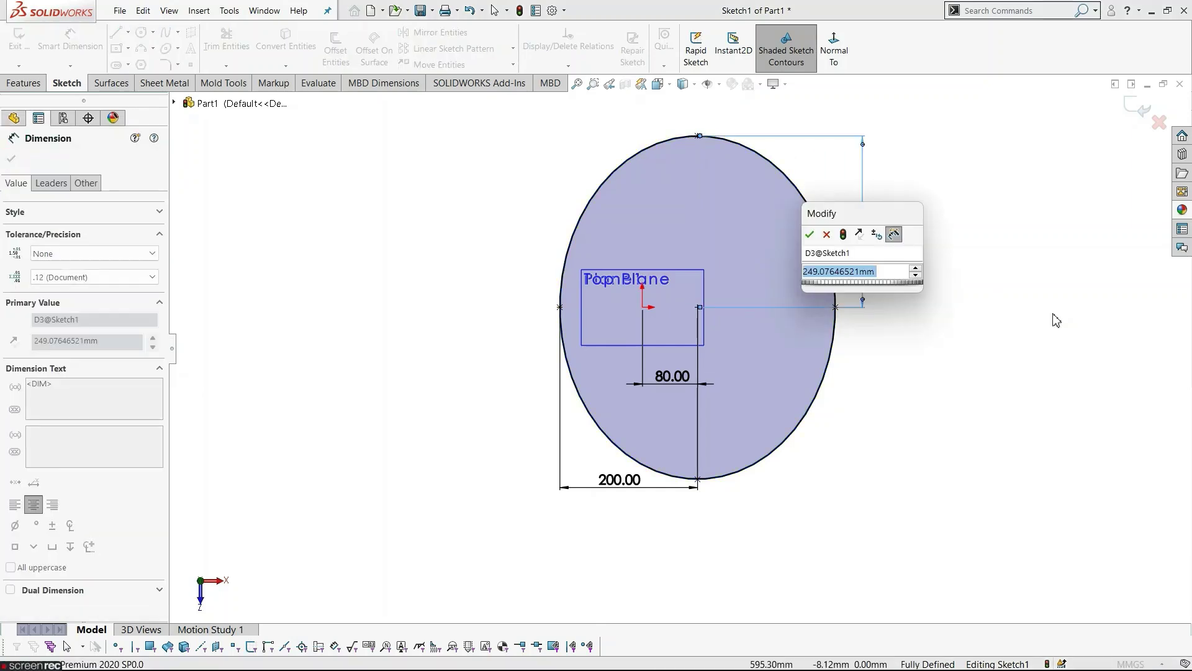
{"action": "type", "text": "160"}
{"action": "key", "text": "Return"}
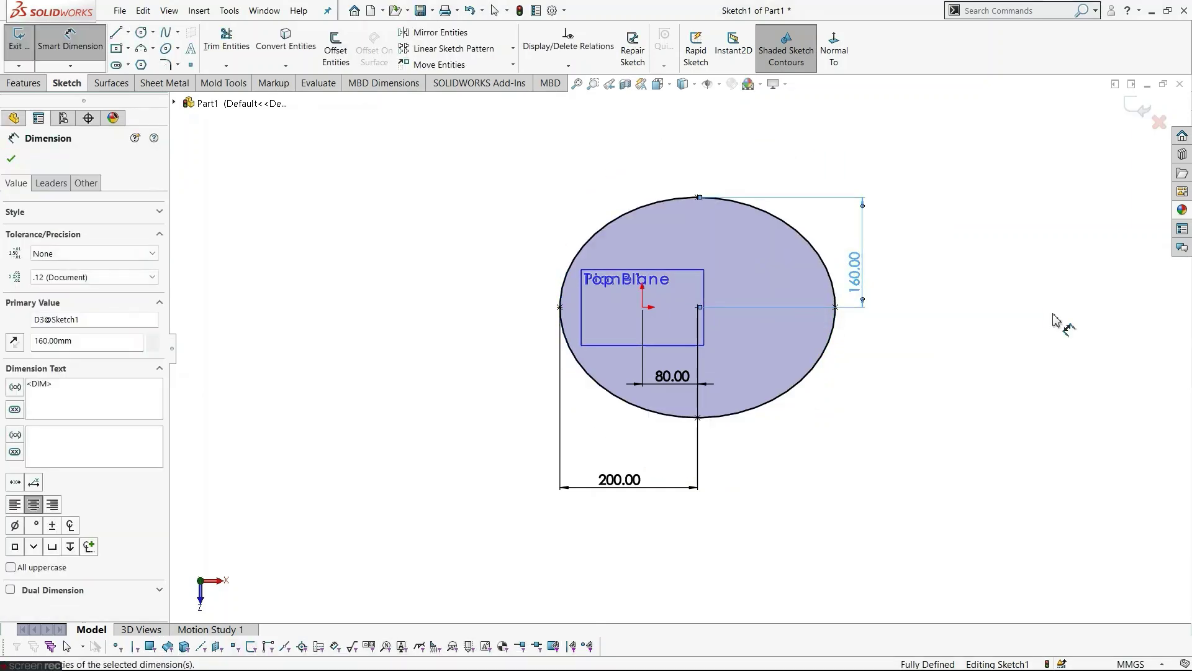
{"action": "left_click", "coordinate": [1053, 320]}
{"action": "scroll", "coordinate": [712, 346], "scroll_direction": "down", "scroll_amount": 2}
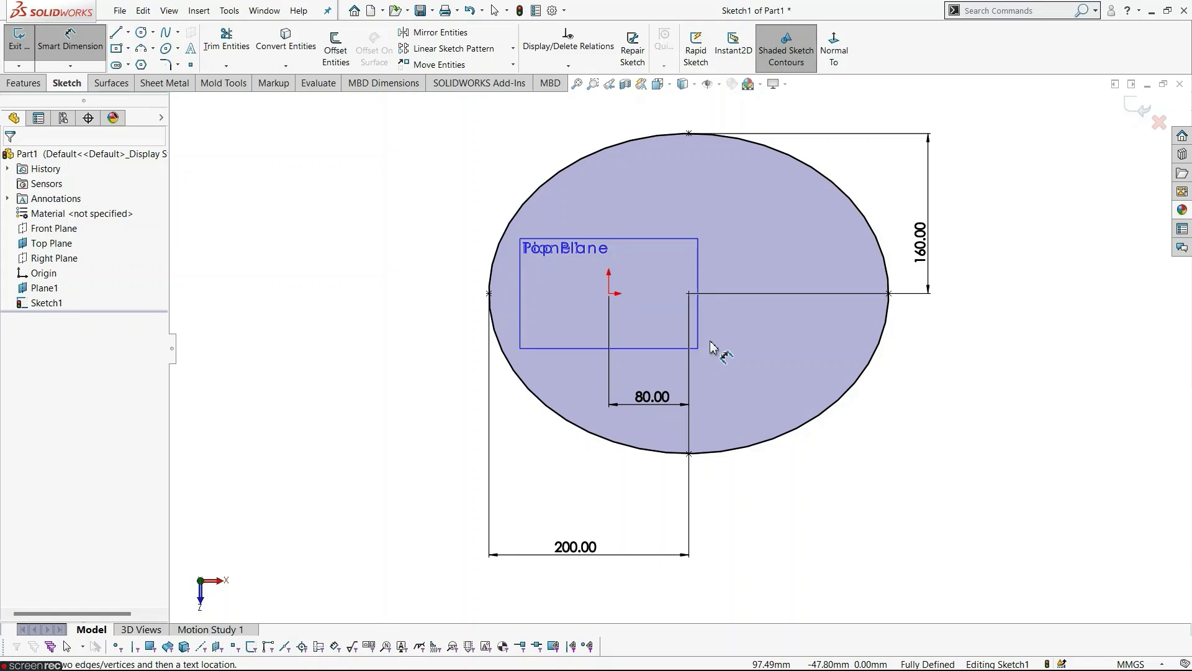
{"action": "key", "text": "Escape"}
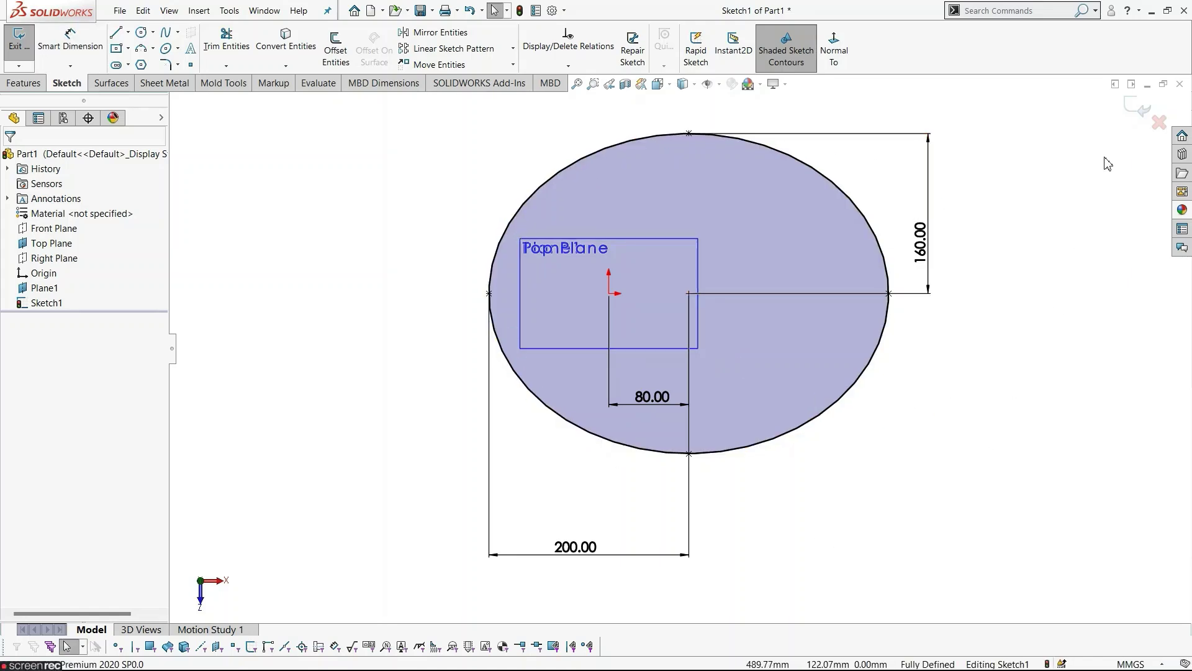
Exit the rim sketch and start a new sketch on the Top Plane, viewed normal to it.
{"action": "left_click", "coordinate": [1129, 108]}
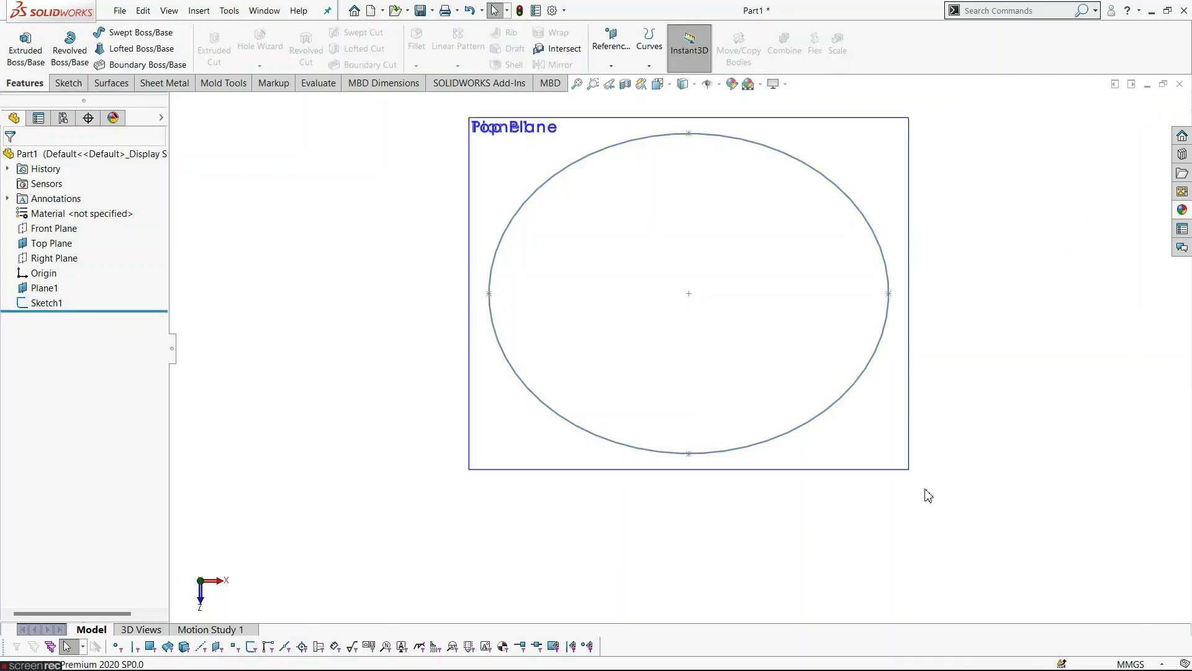
{"action": "mouse_move", "coordinate": [924, 492]}
{"action": "middle_mouse_down"}
{"action": "mouse_move", "coordinate": [950, 243]}
{"action": "mouse_move", "coordinate": [985, 255]}
{"action": "mouse_move", "coordinate": [969, 266]}
{"action": "mouse_move", "coordinate": [921, 218]}
{"action": "mouse_move", "coordinate": [953, 226]}
{"action": "mouse_move", "coordinate": [961, 282]}
{"action": "middle_mouse_up"}
{"action": "left_click", "coordinate": [786, 495]}
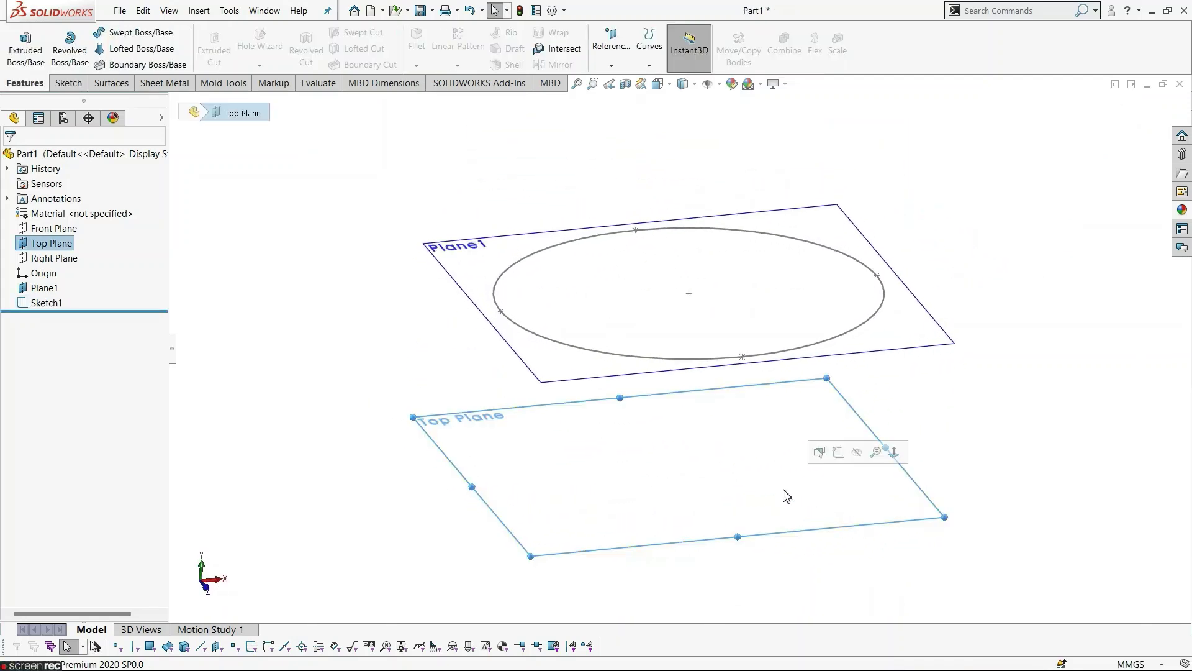
{"action": "left_click", "coordinate": [839, 456]}
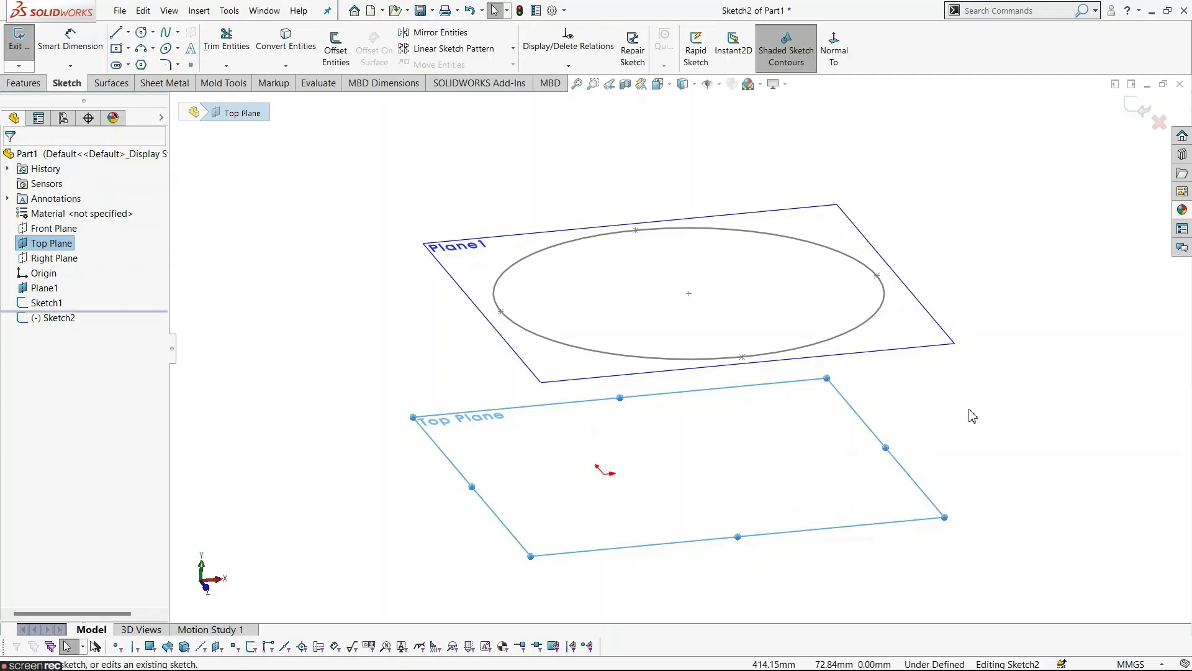
{"action": "left_click", "coordinate": [847, 41]}
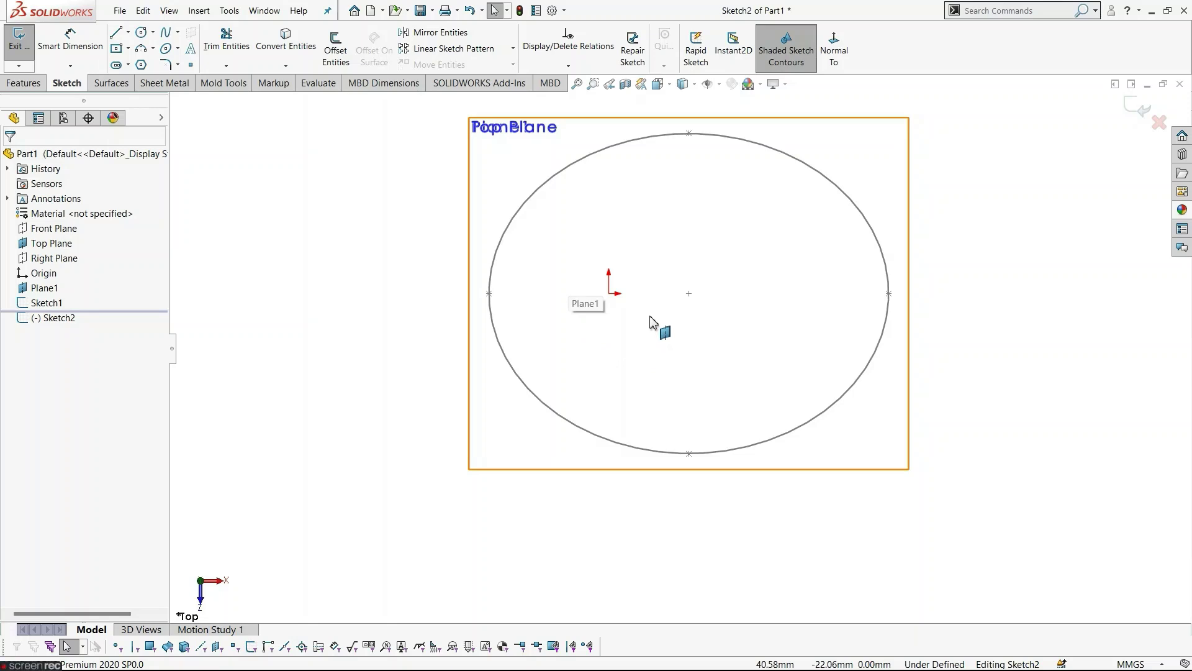
Draw a small ellipse centred on the origin, about 41.21 by 33.23 mm semi-axes.
{"action": "left_click", "coordinate": [165, 49]}
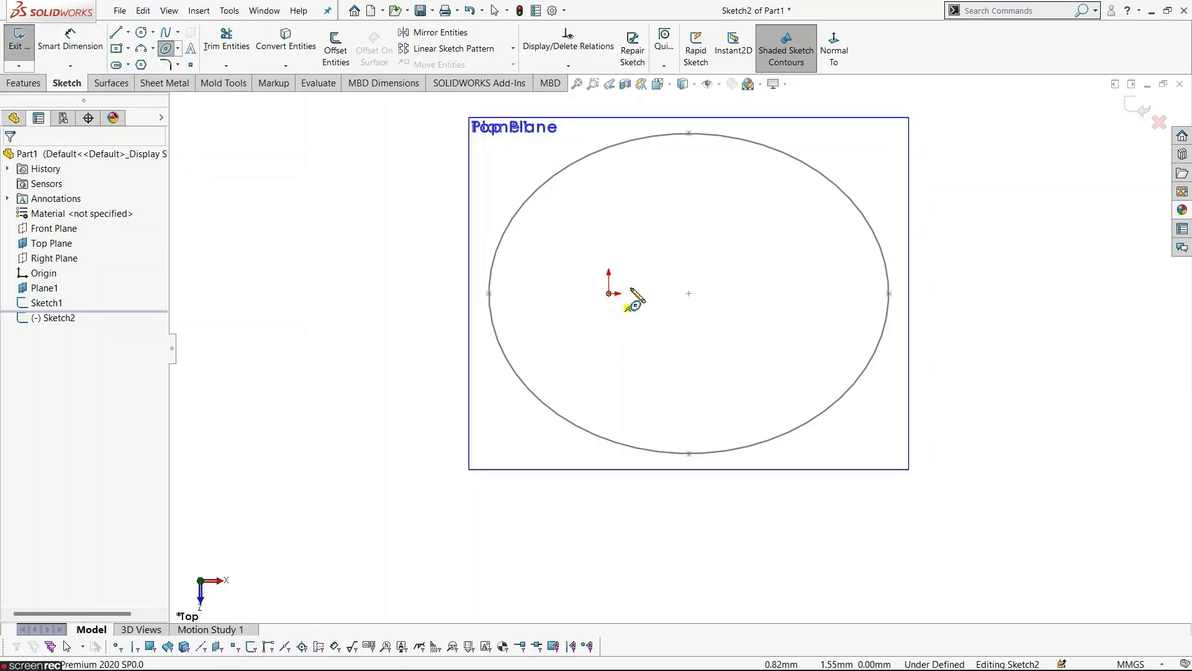
{"action": "left_click", "coordinate": [609, 293]}
{"action": "left_click", "coordinate": [650, 293]}
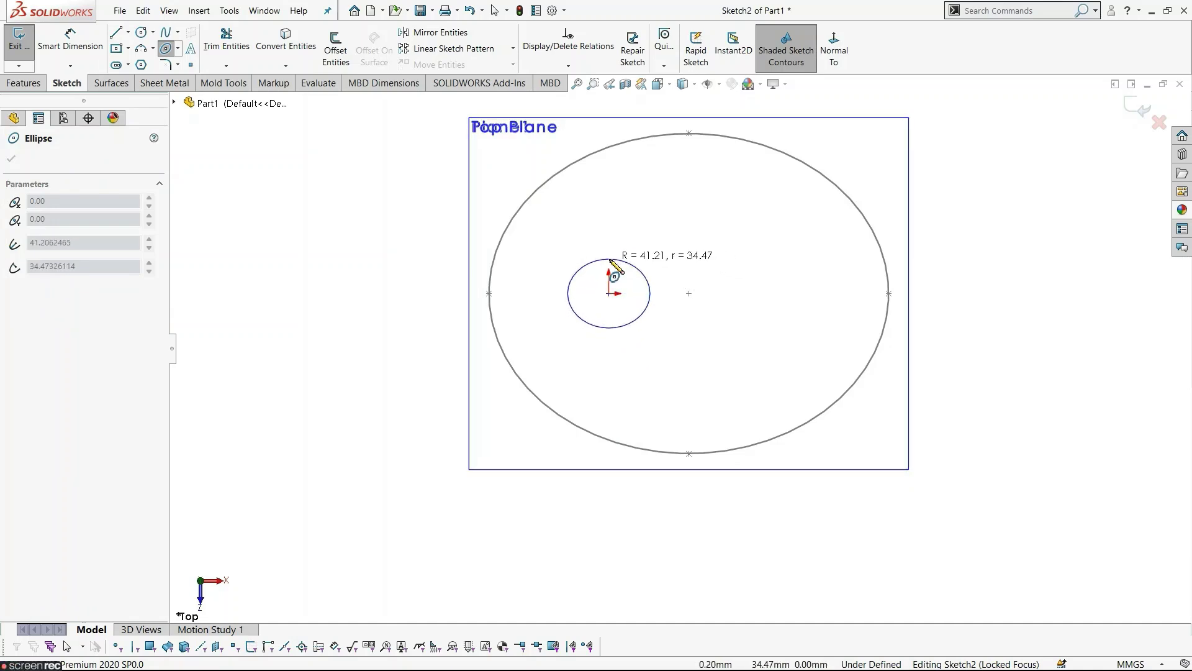
{"action": "left_click", "coordinate": [610, 260]}
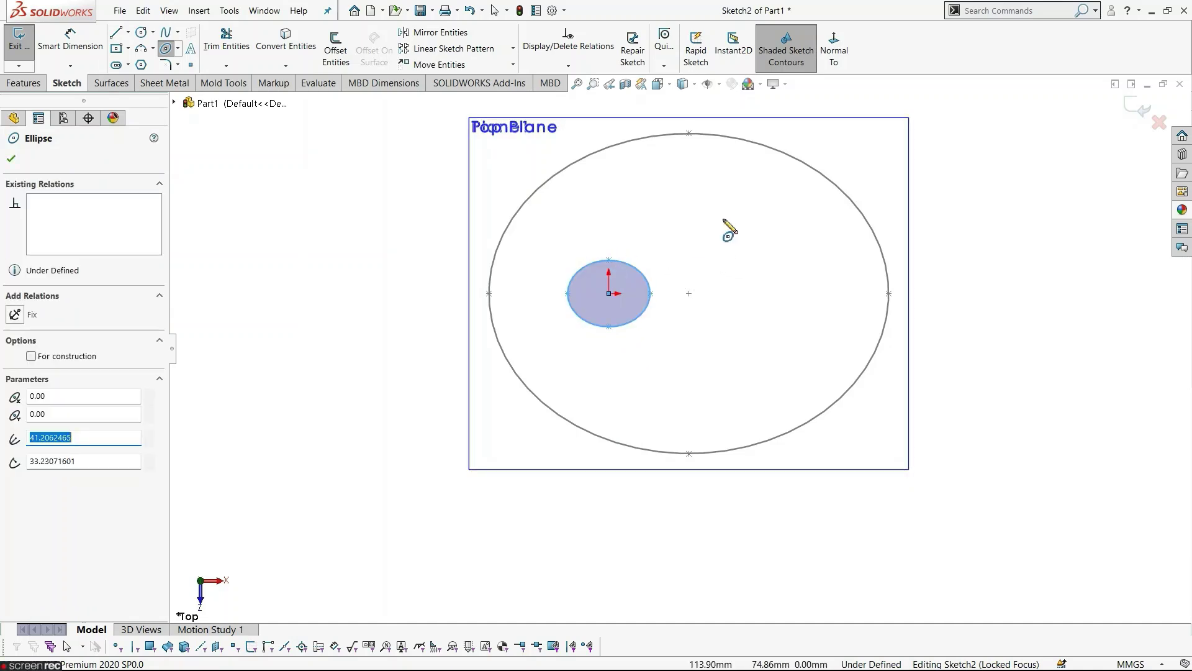
{"action": "key", "text": "Escape"}
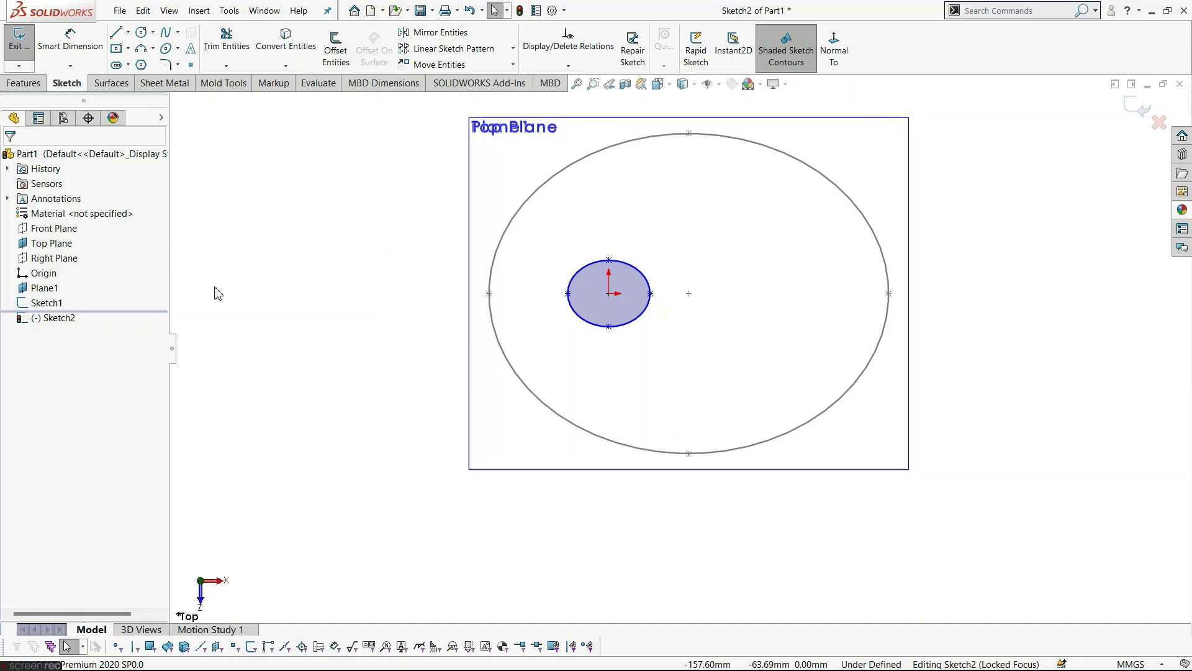
{"action": "left_click", "coordinate": [65, 44]}
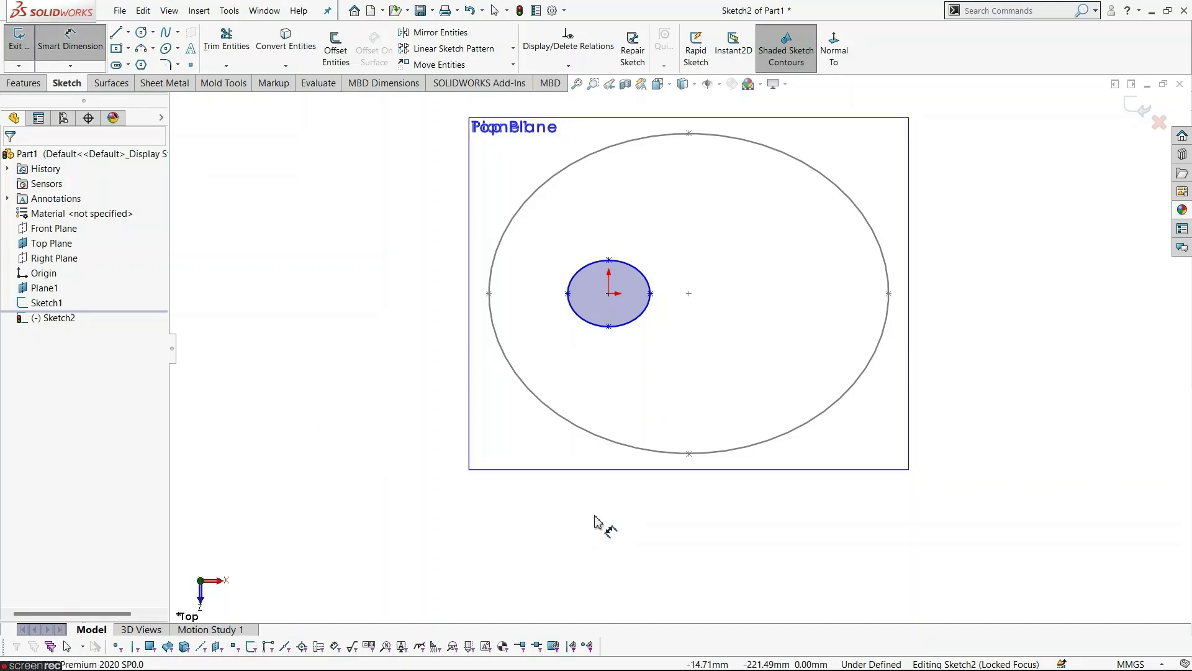
{"action": "left_click", "coordinate": [568, 294]}
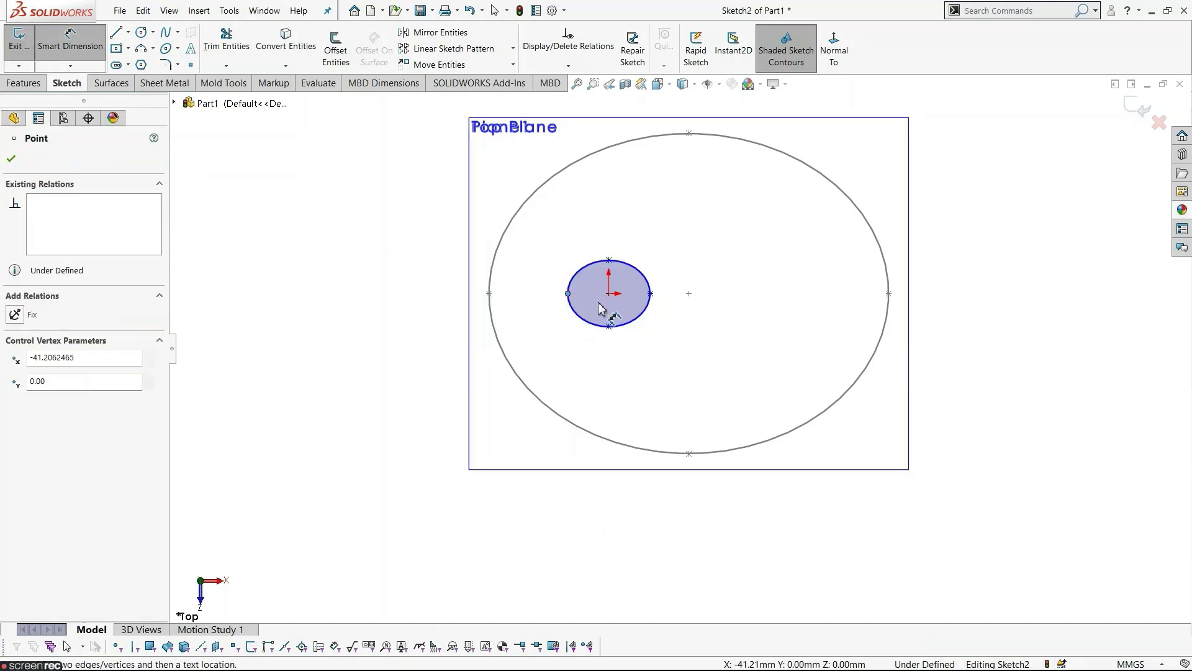
Dimension the small ellipse's semi-axes as 15 mm horizontal and 12 mm vertical.
{"action": "left_click", "coordinate": [609, 296]}
{"action": "left_click", "coordinate": [617, 375]}
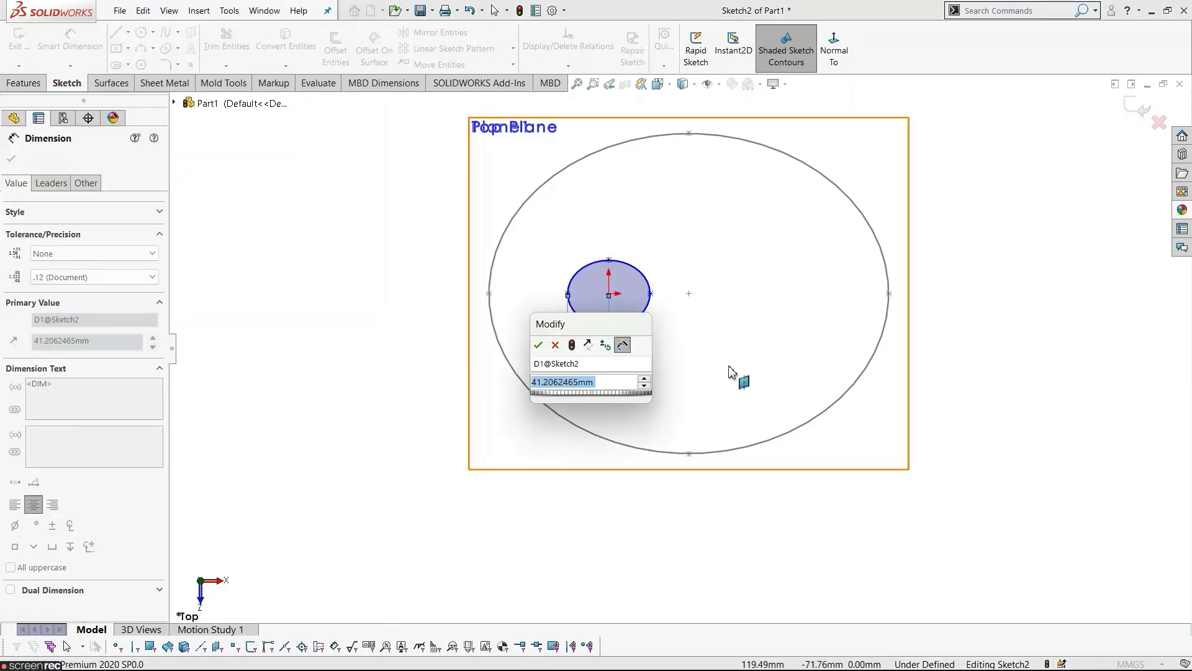
{"action": "type", "text": "15"}
{"action": "key", "text": "Return"}
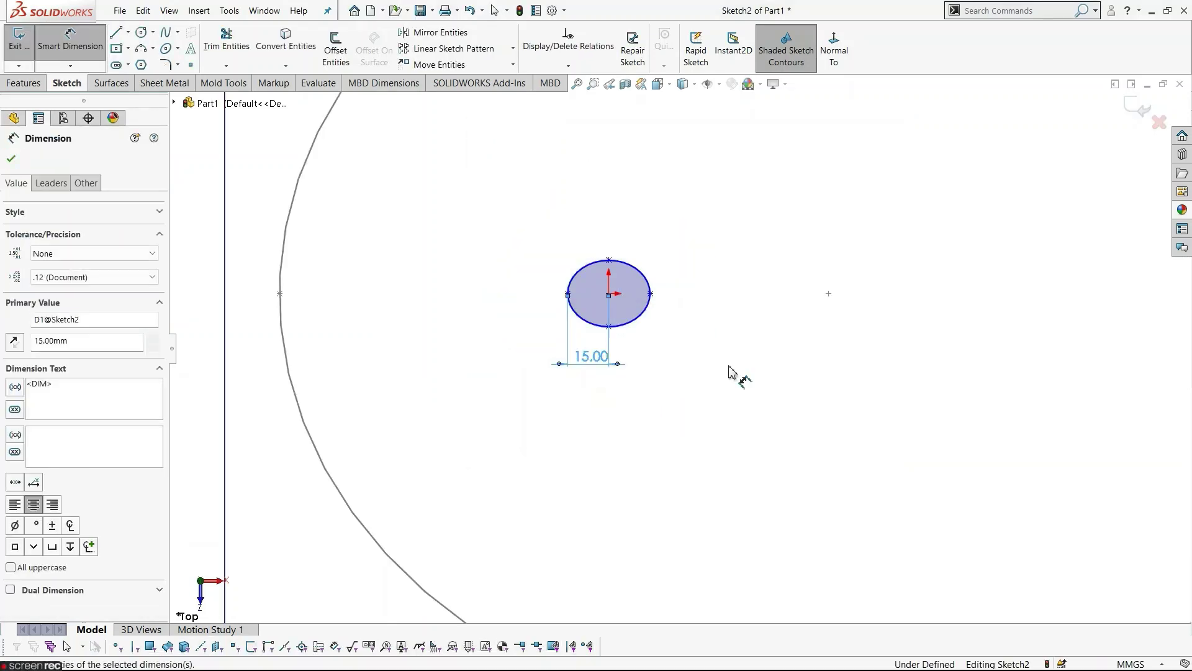
{"action": "left_click", "coordinate": [609, 294]}
{"action": "left_click", "coordinate": [608, 262]}
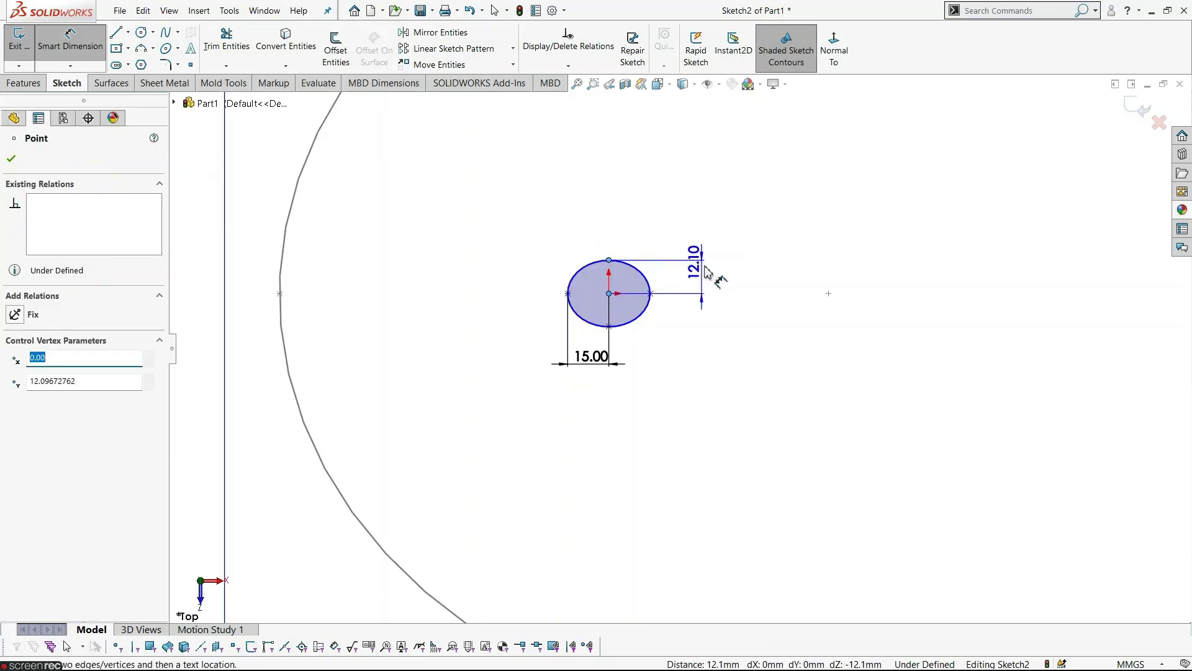
{"action": "left_click", "coordinate": [715, 272]}
{"action": "type", "text": "12"}
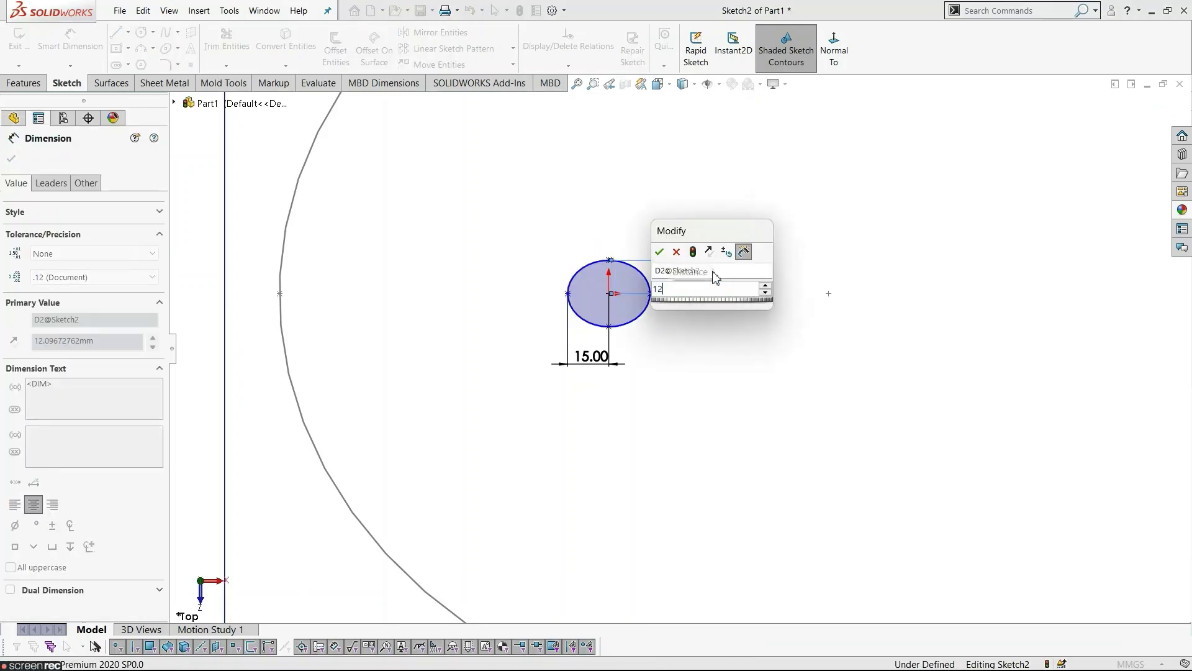
{"action": "key", "text": "Return"}
{"action": "key", "text": "Escape"}
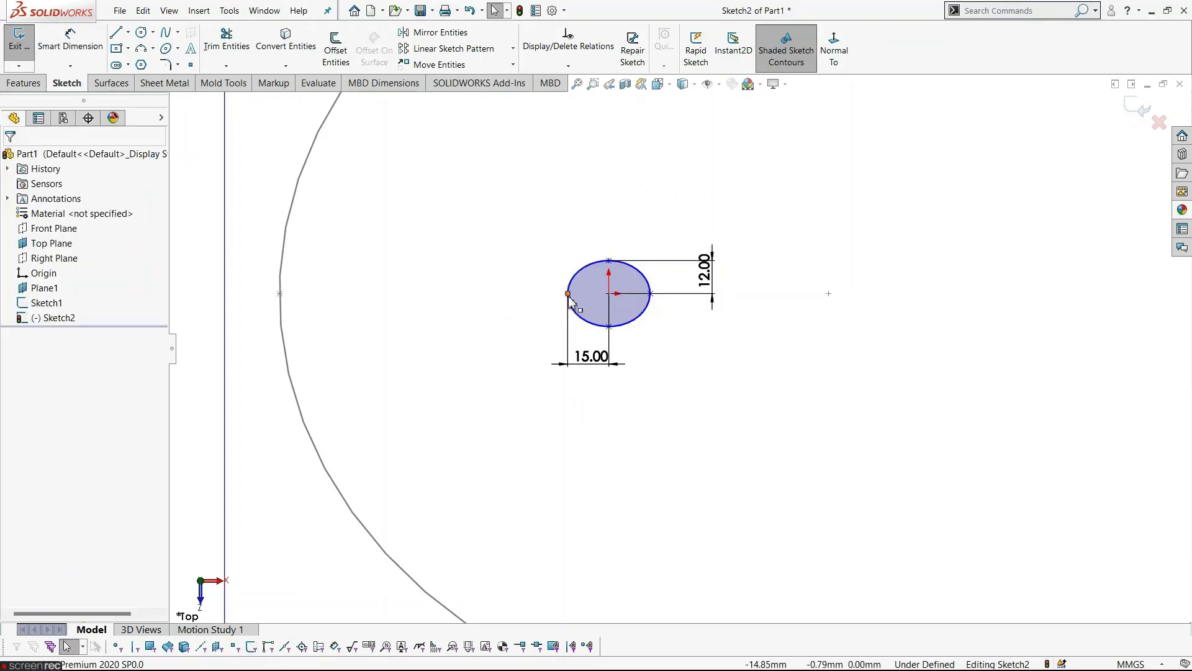
Align the small ellipse's centre and right end point horizontally, then close Sketch2.
{"action": "left_click", "coordinate": [609, 294]}
{"action": "left_click", "coordinate": [651, 295], "text": "ctrl"}
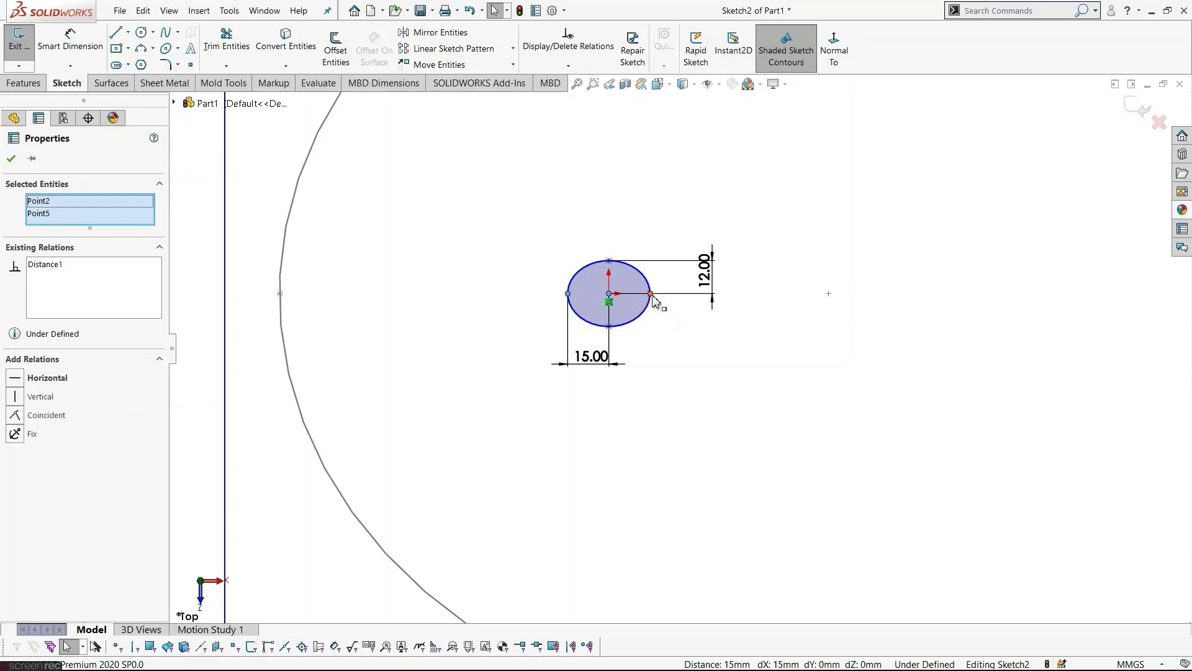
{"action": "left_click", "coordinate": [651, 294], "text": "ctrl"}
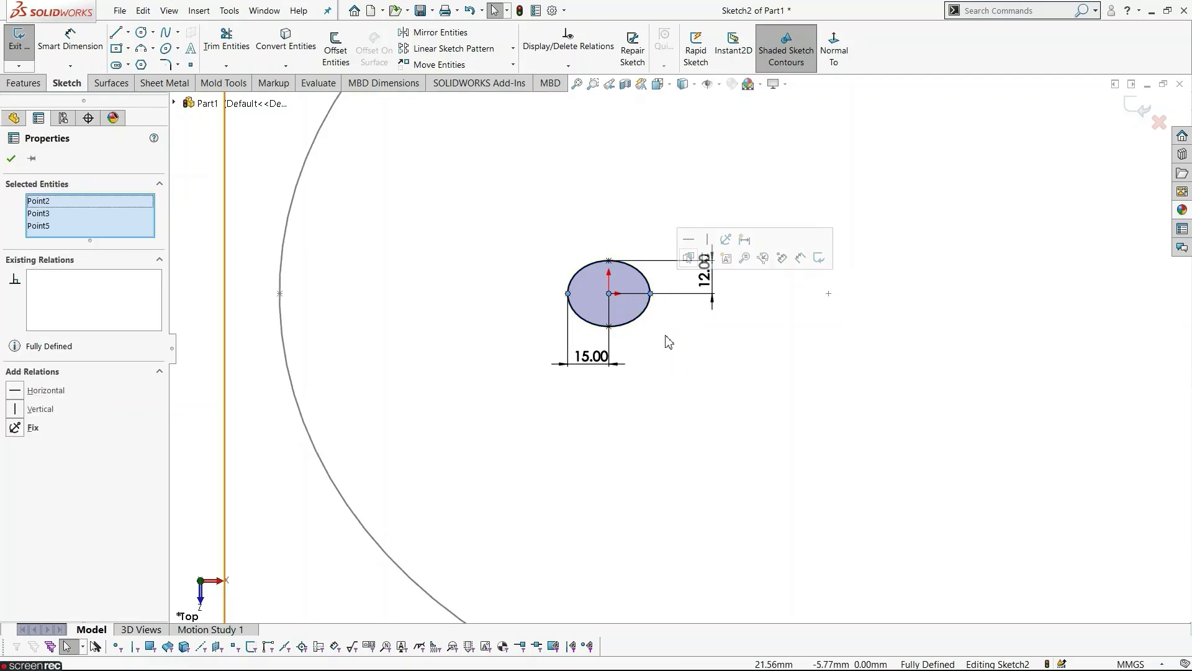
{"action": "left_click", "coordinate": [677, 366]}
{"action": "scroll", "coordinate": [672, 435], "scroll_direction": "up", "scroll_amount": 5}
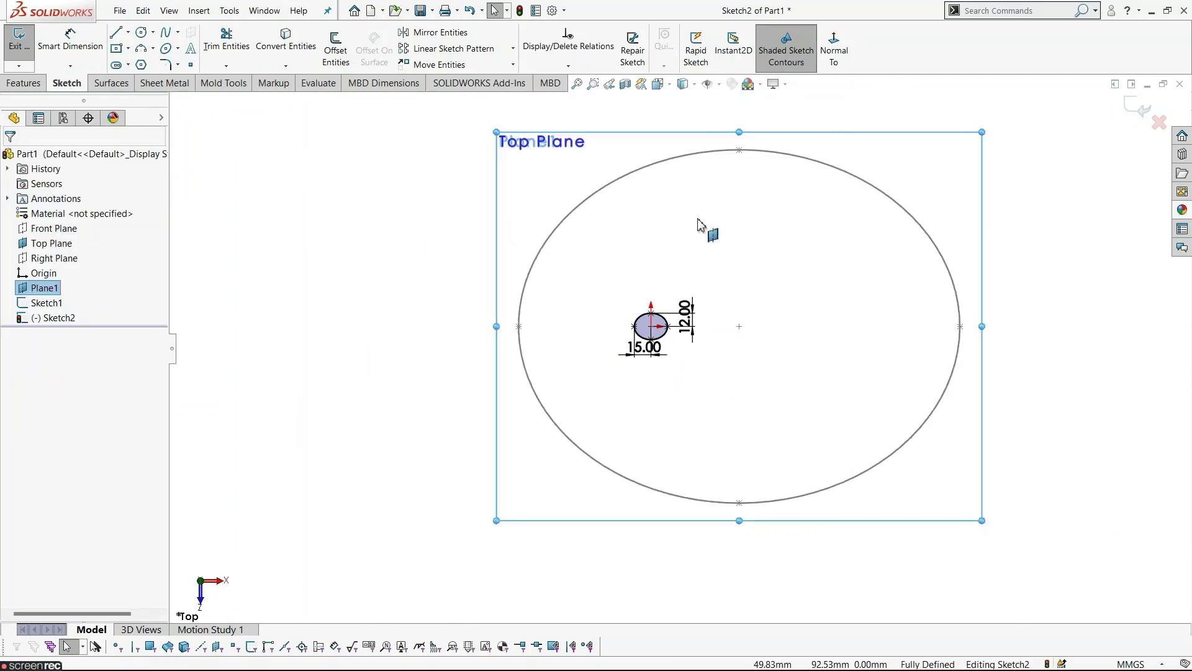
{"action": "left_click", "coordinate": [1140, 109]}
Turn off View Planes so only the two ellipse profiles remain visible.
{"action": "mouse_move", "coordinate": [1065, 259]}
{"action": "middle_mouse_down"}
{"action": "mouse_move", "coordinate": [1000, 402]}
{"action": "mouse_move", "coordinate": [1019, 228]}
{"action": "mouse_move", "coordinate": [1056, 194]}
{"action": "mouse_move", "coordinate": [979, 194]}
{"action": "mouse_move", "coordinate": [1004, 161]}
{"action": "mouse_move", "coordinate": [1003, 210]}
{"action": "middle_mouse_up"}
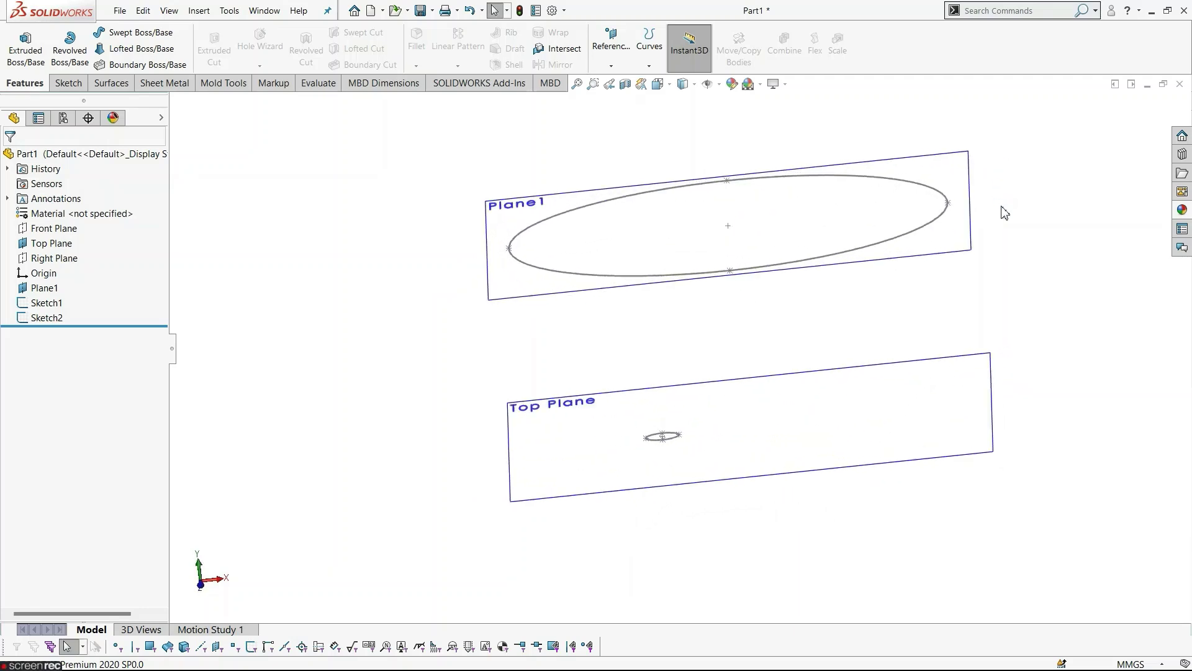
{"action": "left_click", "coordinate": [718, 85]}
{"action": "left_click", "coordinate": [709, 102]}
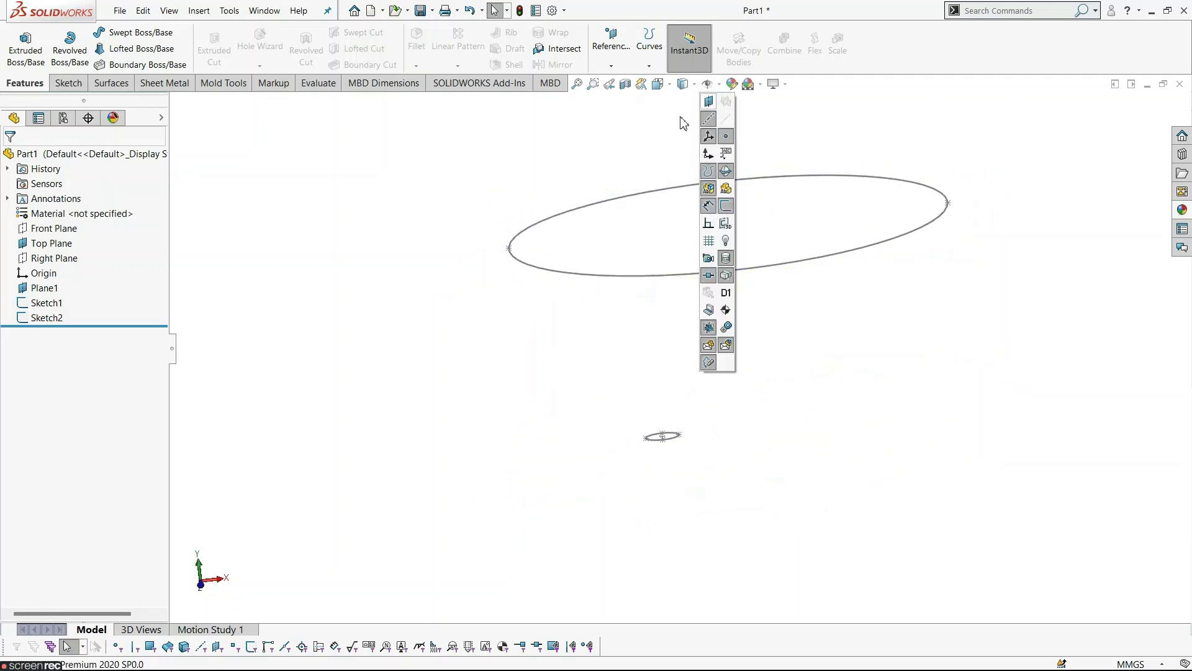
{"action": "left_click", "coordinate": [64, 232]}
On a Front Plane sketch, draw a line from the rim's left end down to the origin.
{"action": "left_click", "coordinate": [75, 213]}
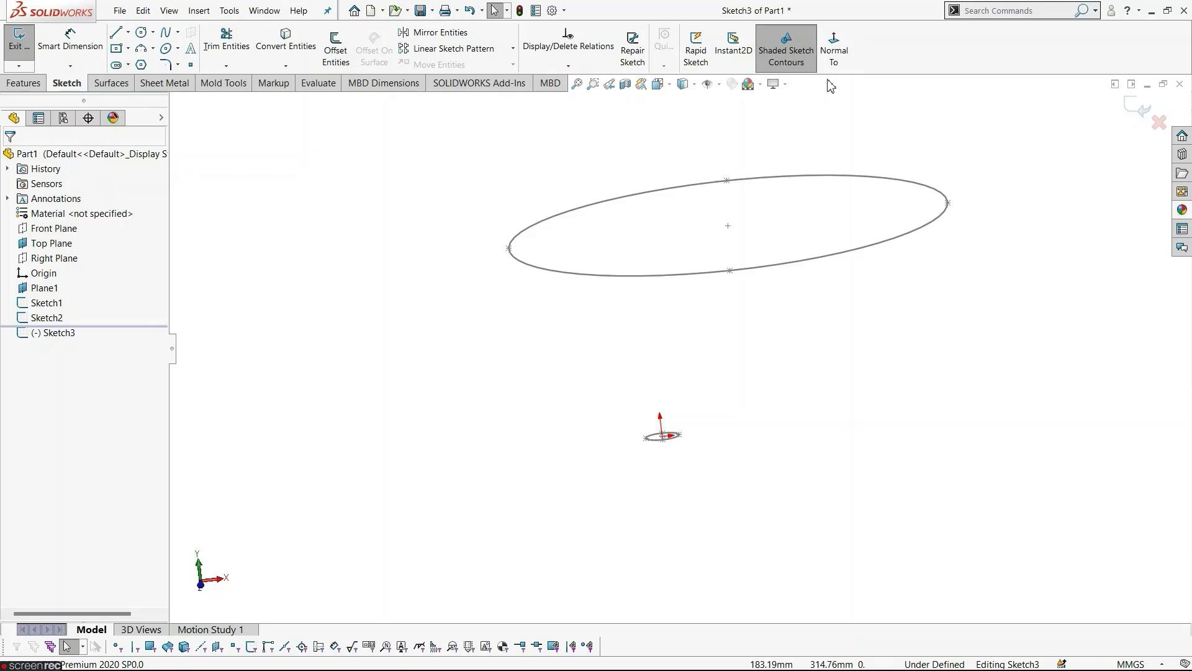
{"action": "left_click", "coordinate": [832, 53]}
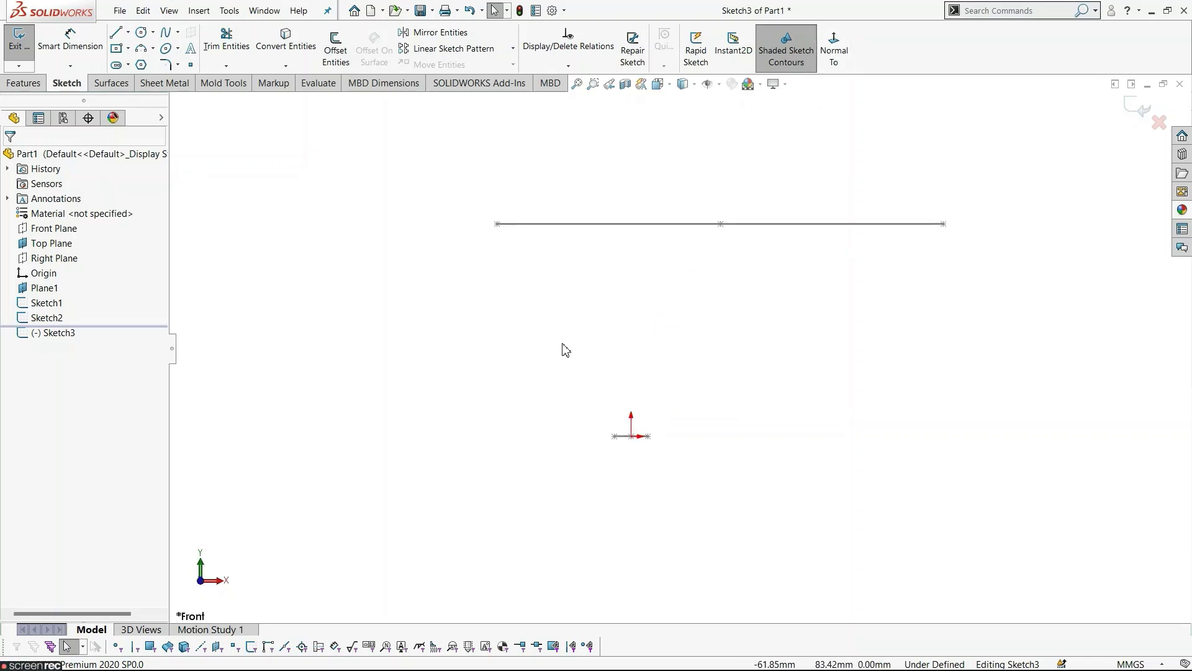
{"action": "left_click", "coordinate": [116, 33]}
{"action": "scroll", "coordinate": [530, 322], "scroll_direction": "down", "scroll_amount": 2}
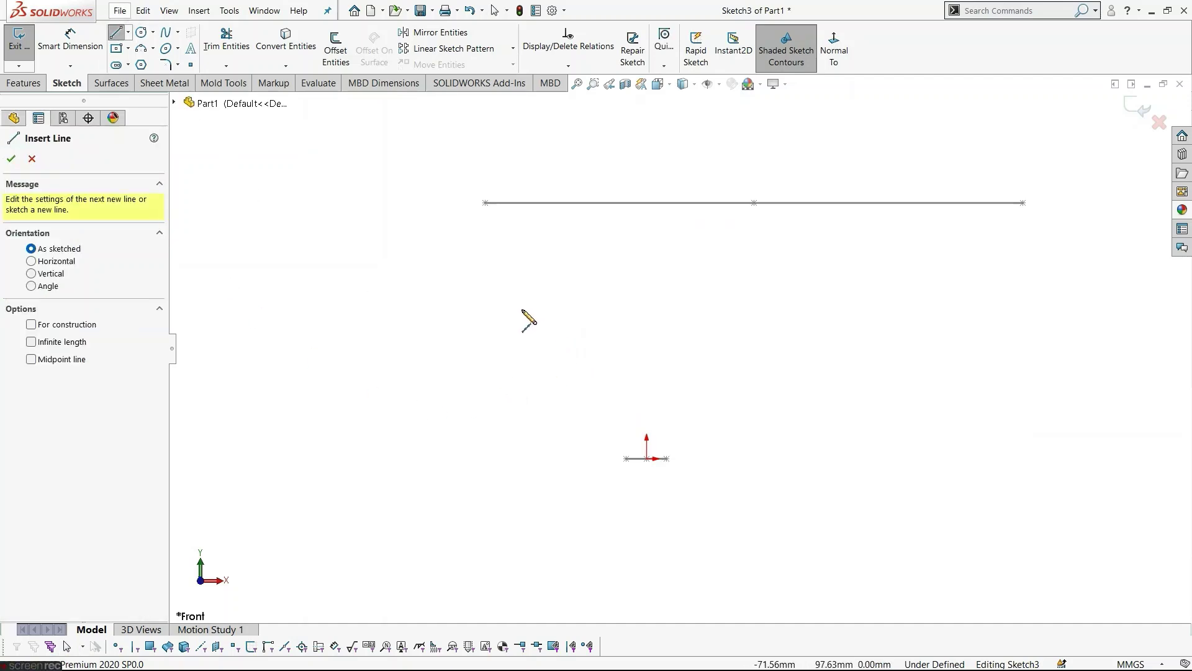
{"action": "left_click", "coordinate": [485, 203]}
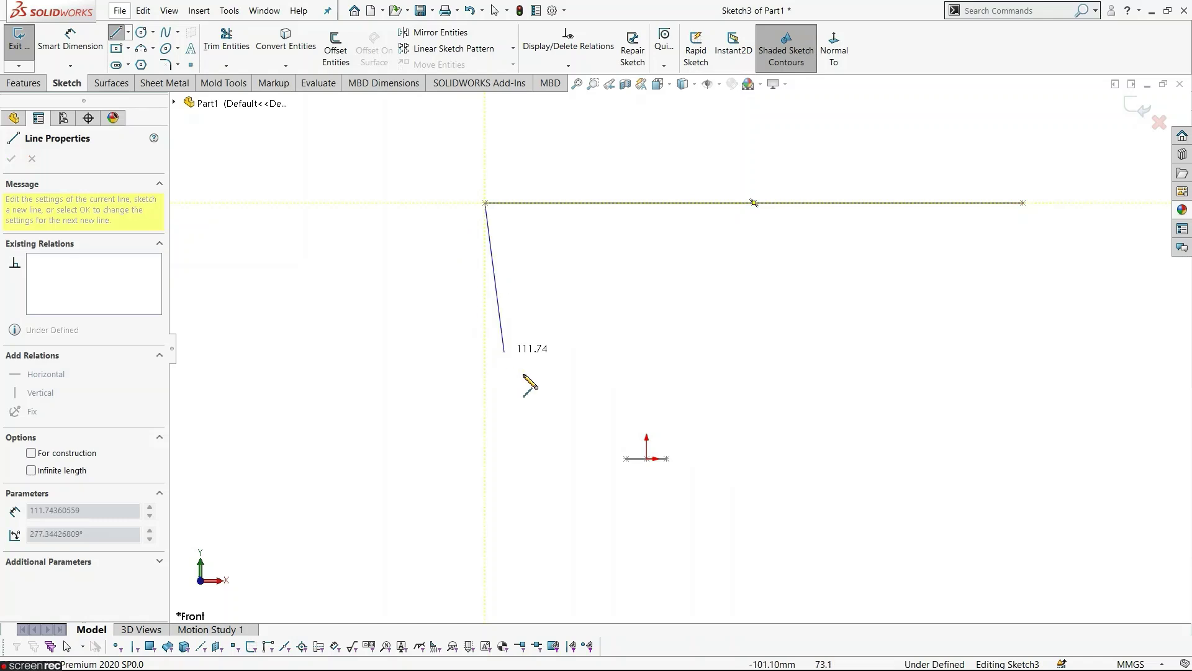
{"action": "left_click", "coordinate": [626, 458]}
{"action": "key", "text": "Escape"}
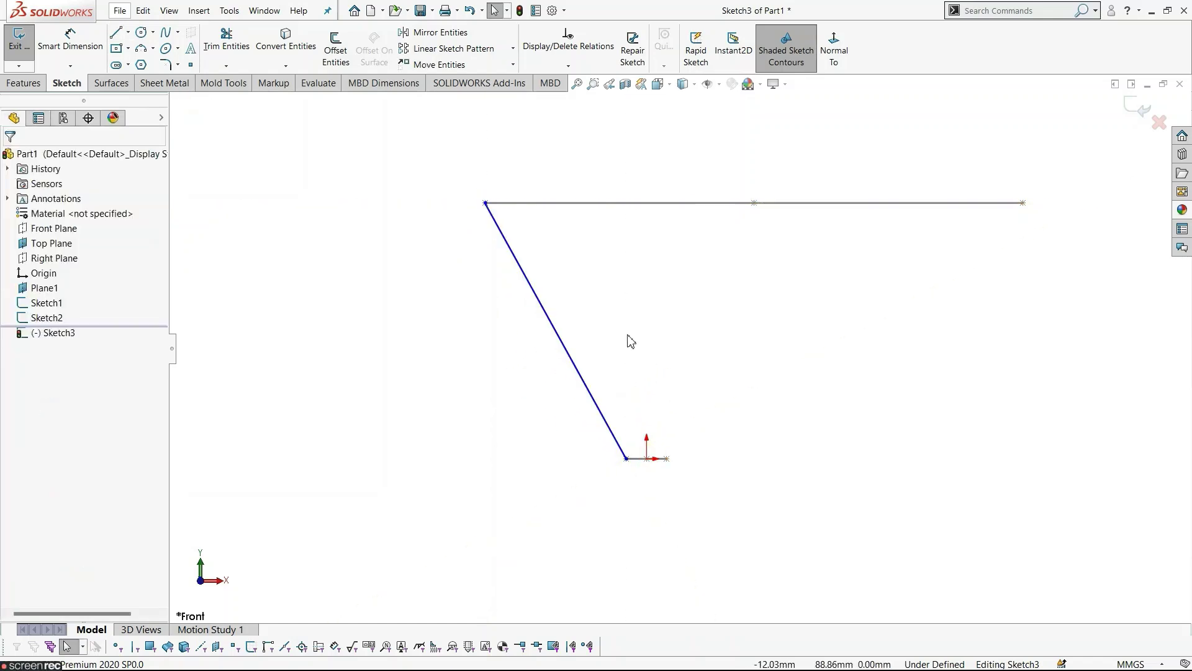
Add a Pierce relation between the line's top end and the rim ellipse.
{"action": "middle_click_drag", "start_coordinate": [628, 338], "coordinate": [637, 364]}
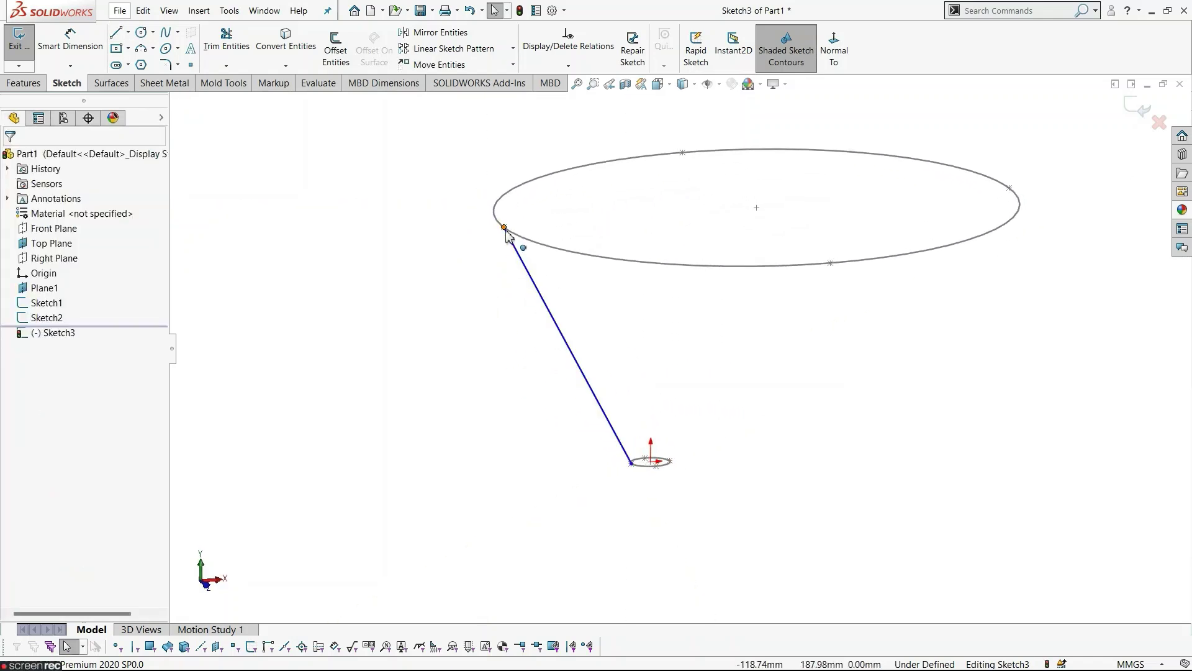
{"action": "left_click_drag", "start_coordinate": [506, 229], "coordinate": [535, 225]}
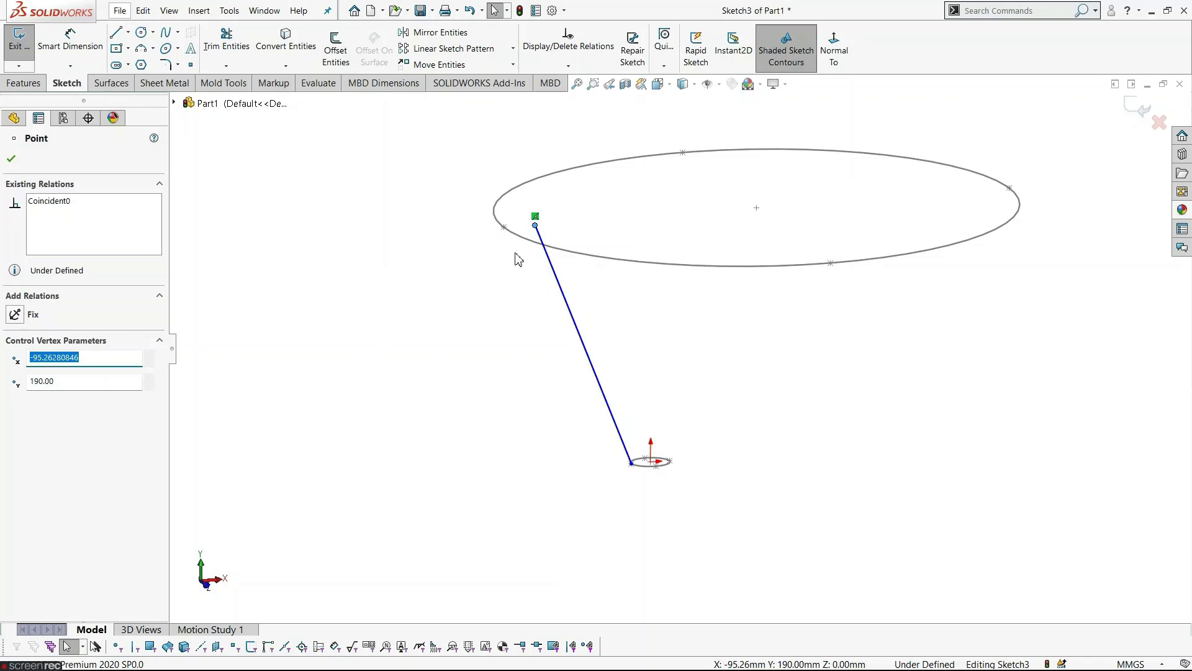
{"action": "left_click", "coordinate": [518, 239], "text": "ctrl"}
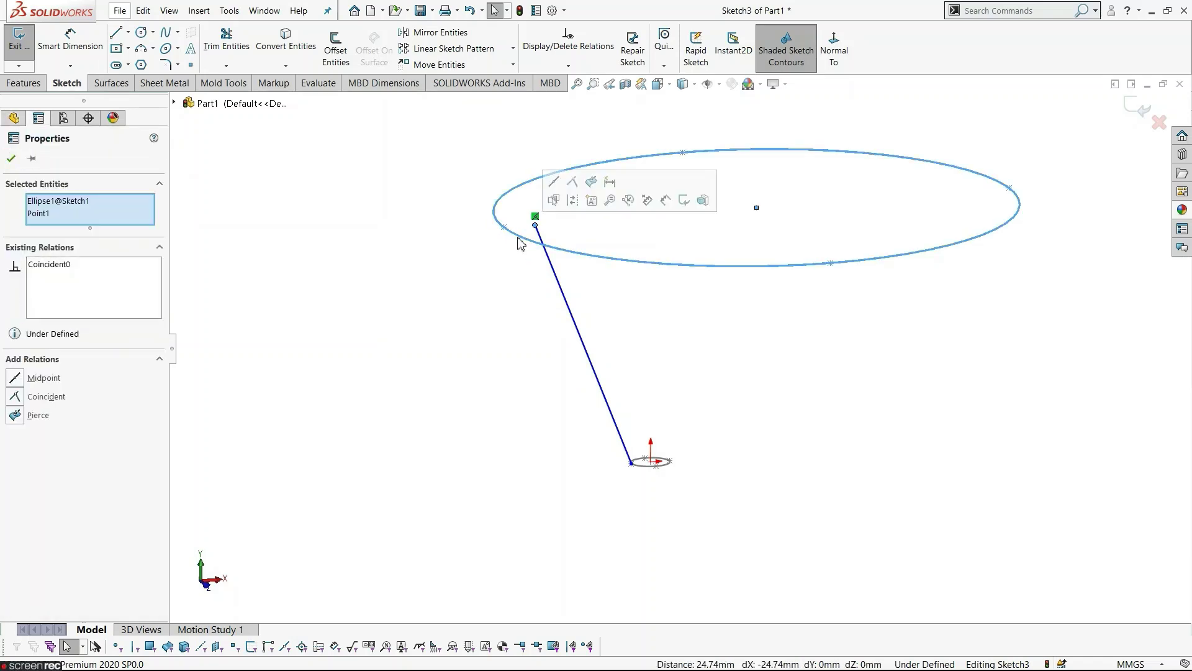
{"action": "left_click", "coordinate": [592, 182]}
{"action": "left_click", "coordinate": [527, 340]}
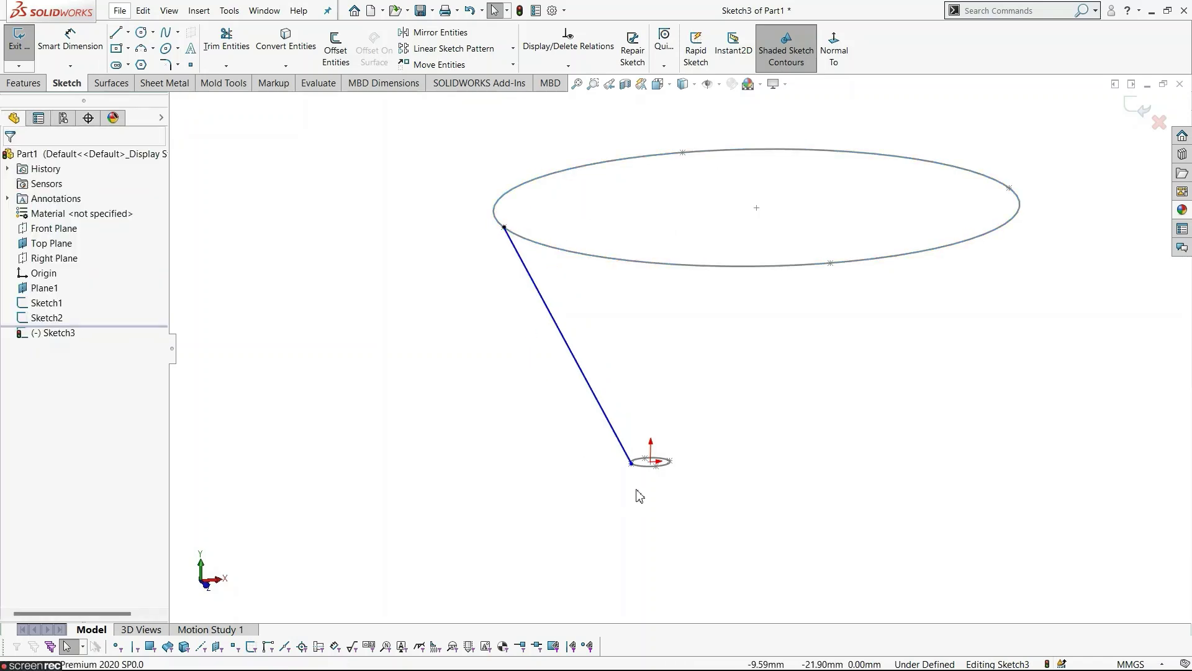
Pierce the line's lower end onto the small ellipse and close Sketch3.
{"action": "scroll", "coordinate": [643, 471], "scroll_direction": "down", "scroll_amount": 3}
{"action": "mouse_move", "coordinate": [641, 401]}
{"action": "left_mouse_down"}
{"action": "mouse_move", "coordinate": [665, 434]}
{"action": "mouse_move", "coordinate": [654, 412]}
{"action": "left_mouse_up"}
{"action": "left_click", "coordinate": [655, 407], "text": "ctrl"}
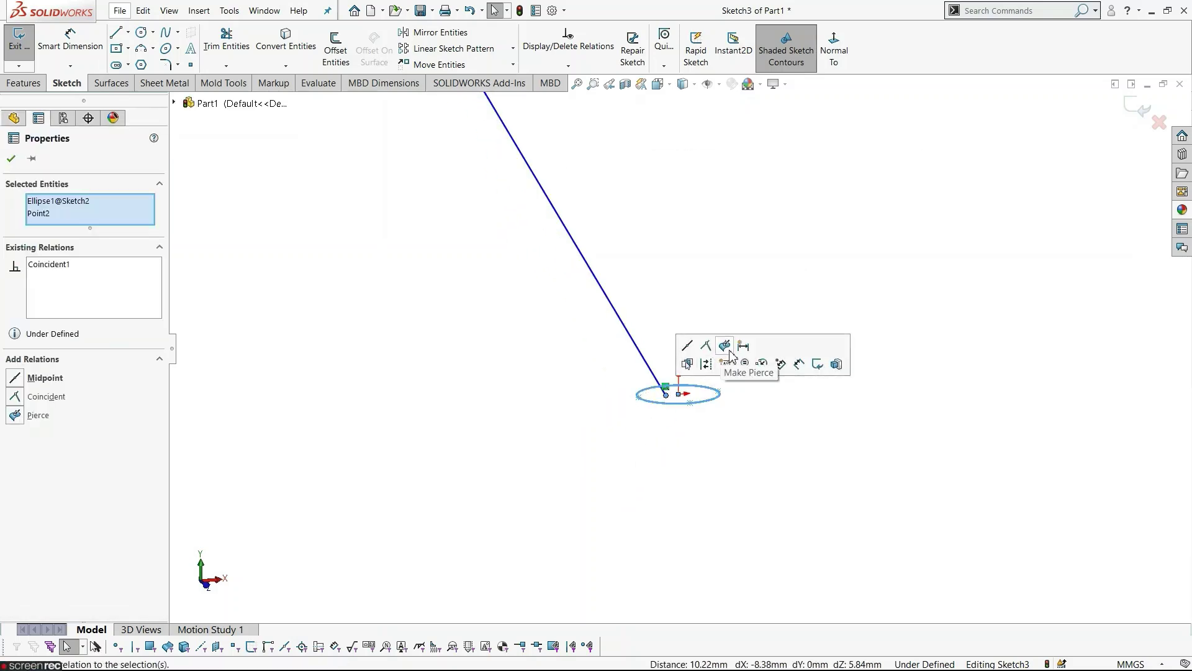
{"action": "left_click", "coordinate": [724, 345]}
{"action": "left_click", "coordinate": [714, 473]}
{"action": "scroll", "coordinate": [720, 457], "scroll_direction": "up", "scroll_amount": 3}
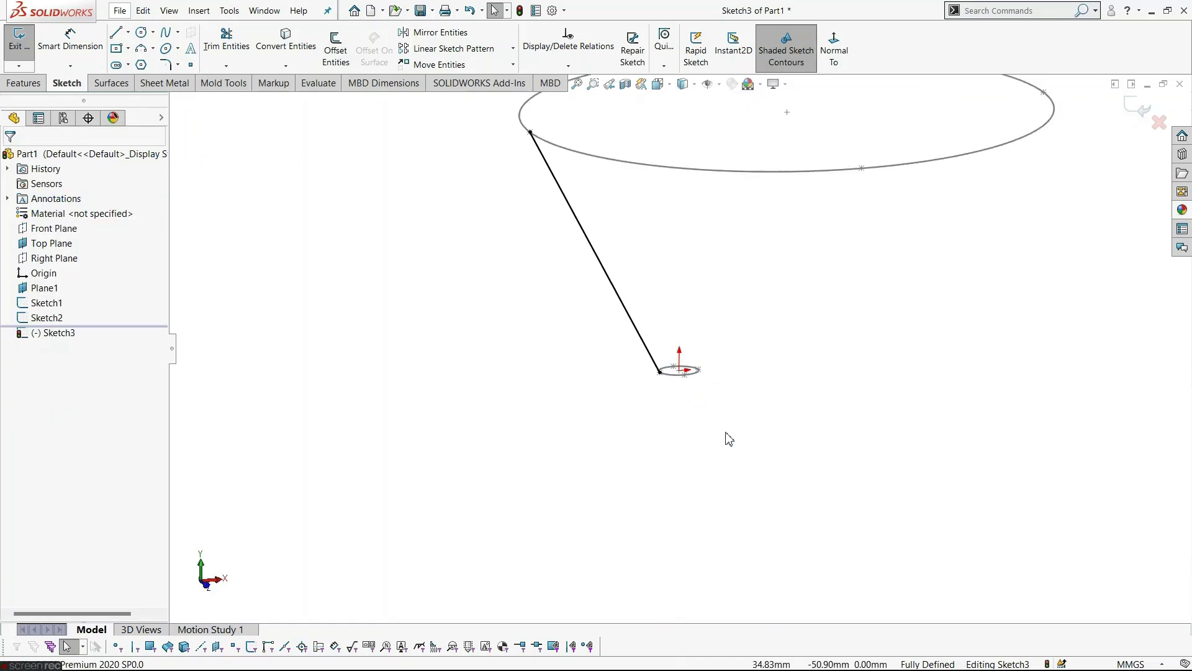
{"action": "scroll", "coordinate": [657, 239], "scroll_direction": "up", "scroll_amount": 3}
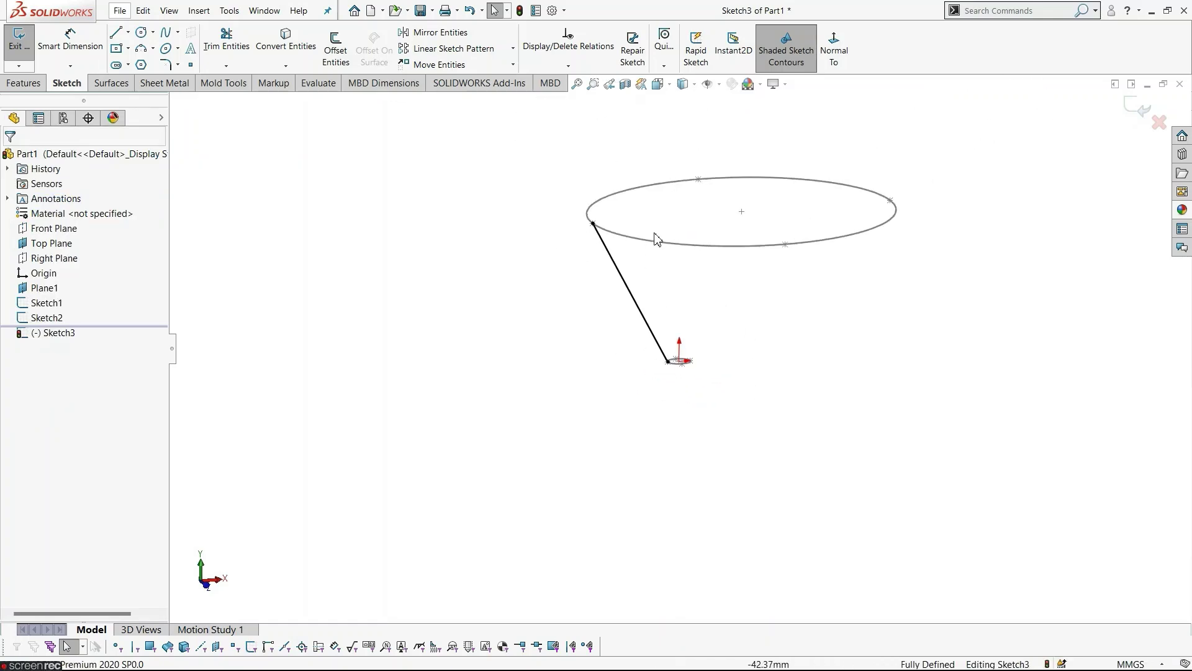
{"action": "scroll", "coordinate": [906, 162], "scroll_direction": "down", "scroll_amount": 2}
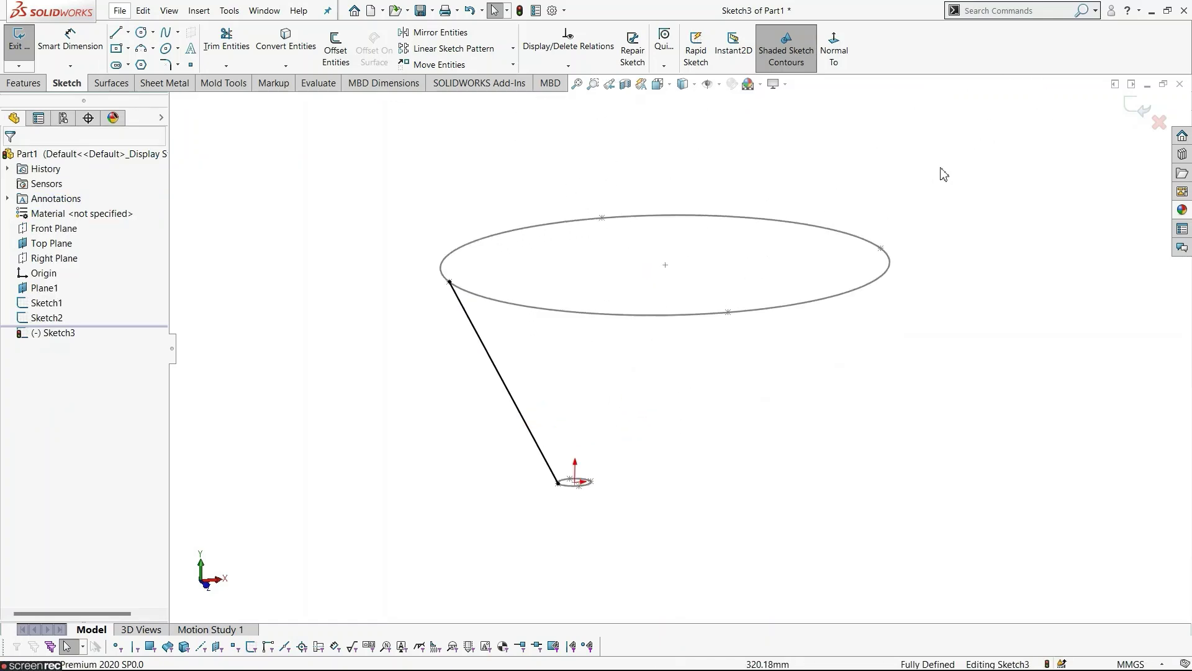
{"action": "left_click", "coordinate": [1127, 115]}
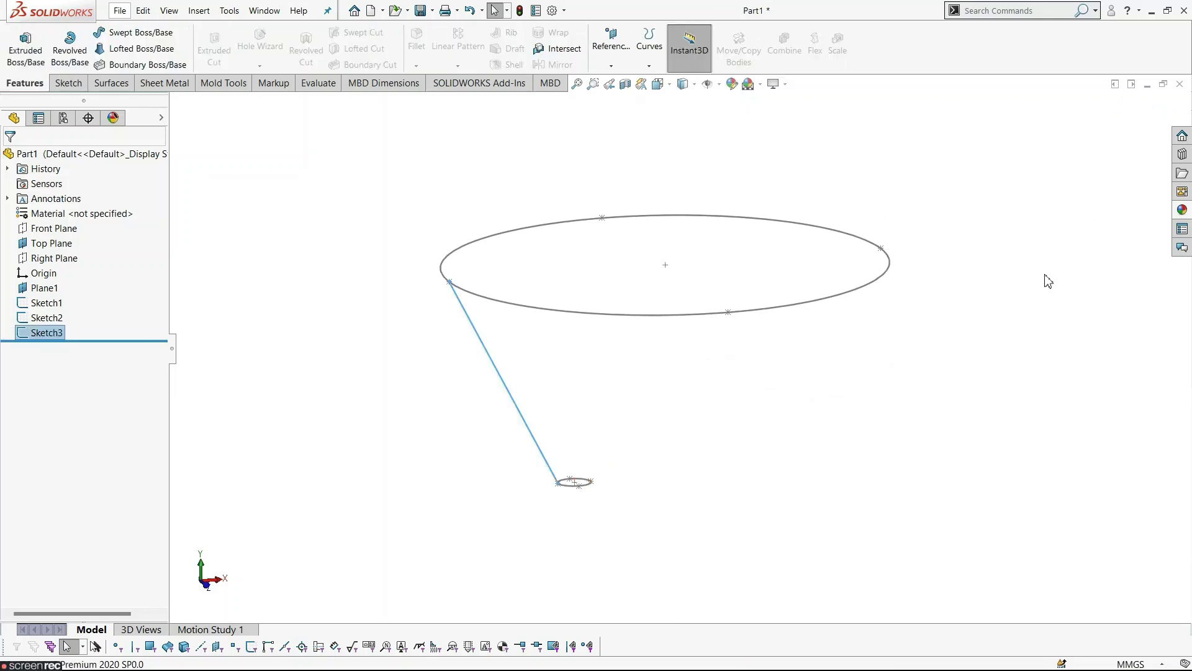
On a new Front Plane sketch, draw a line from the small profile's right end to the rim's right end.
{"action": "mouse_move", "coordinate": [1019, 298]}
{"action": "middle_mouse_down"}
{"action": "mouse_move", "coordinate": [945, 277]}
{"action": "mouse_move", "coordinate": [990, 277]}
{"action": "middle_mouse_up"}
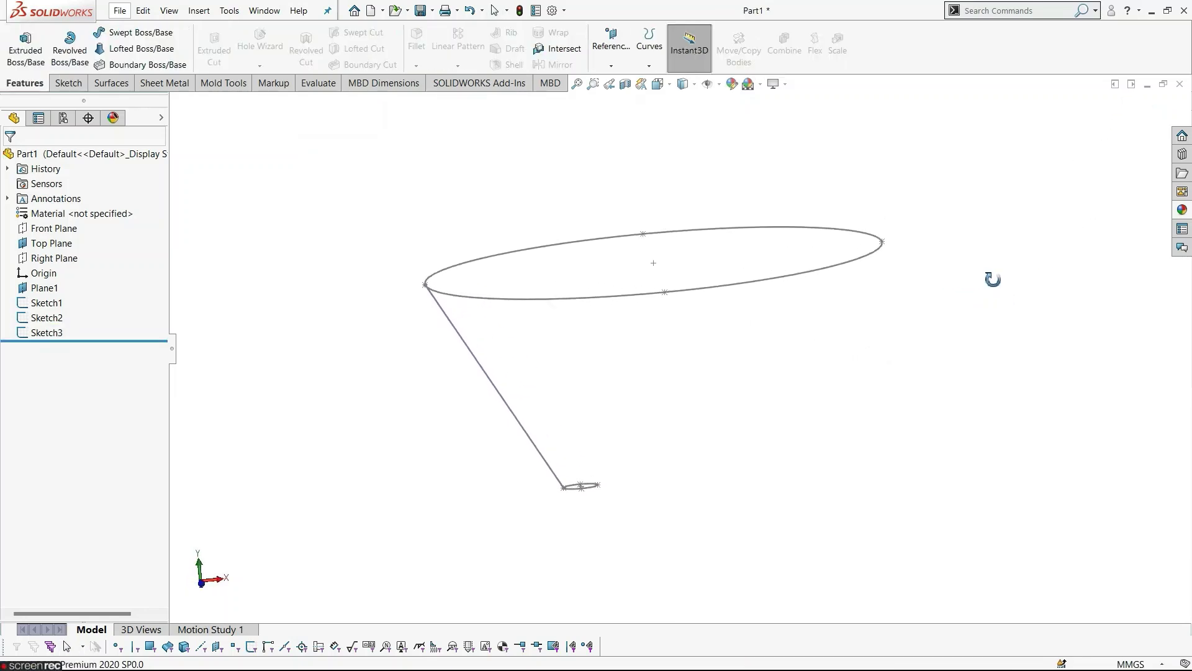
{"action": "left_click", "coordinate": [76, 230]}
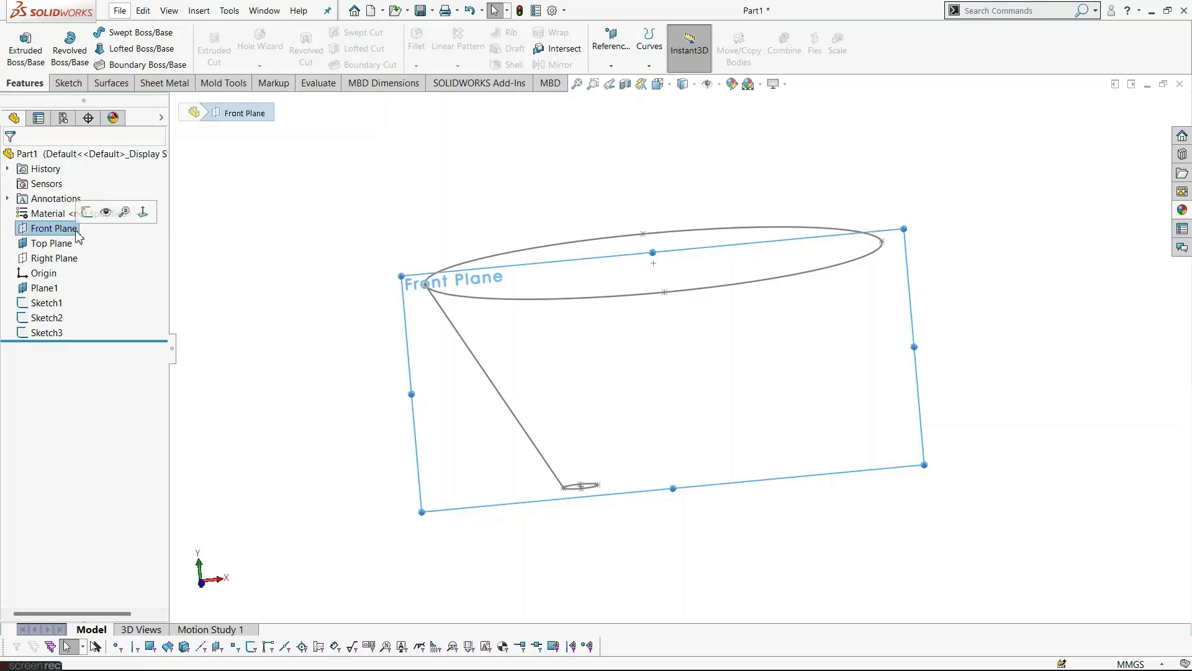
{"action": "left_click", "coordinate": [87, 213]}
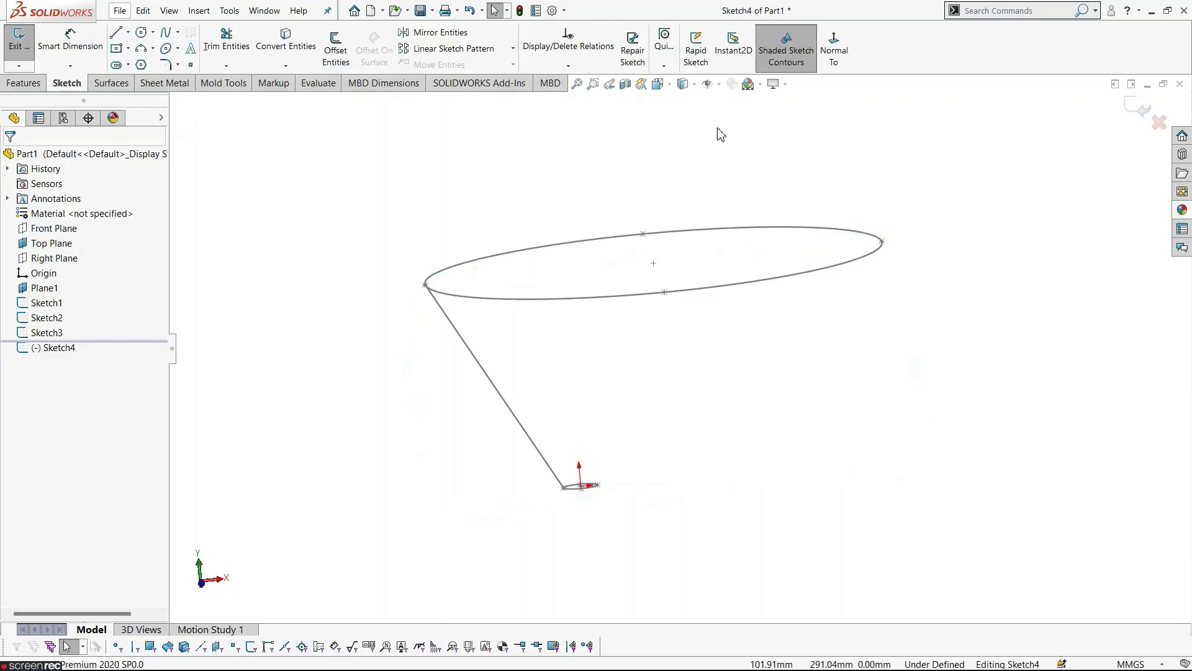
{"action": "left_click", "coordinate": [849, 57]}
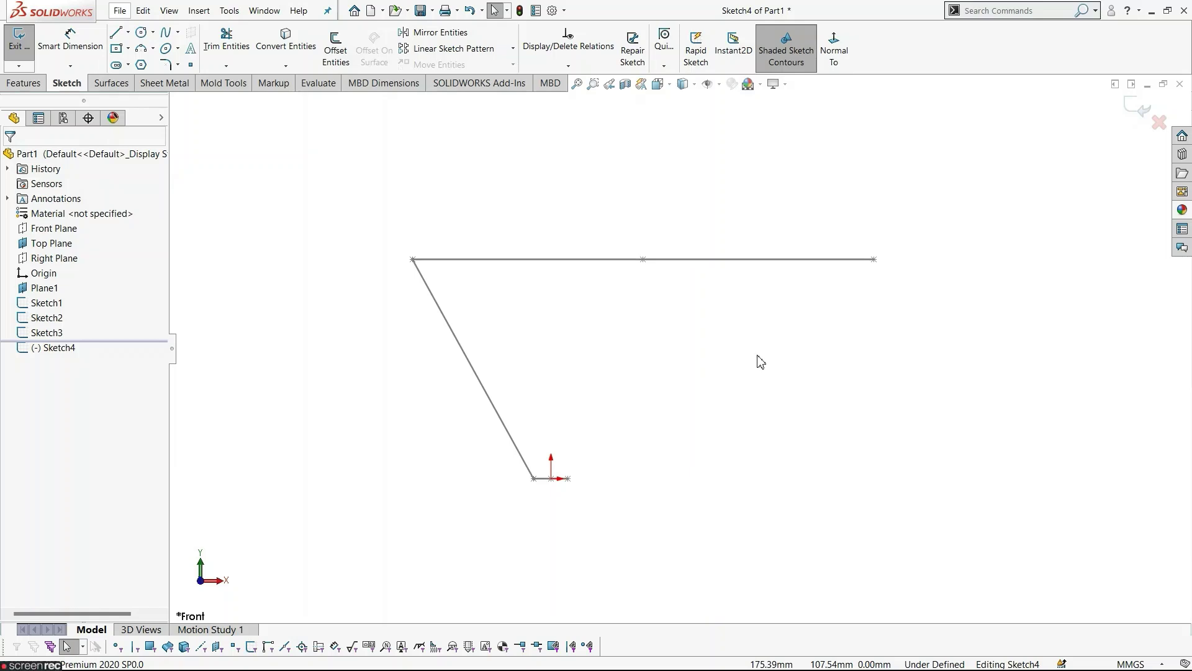
{"action": "key", "text": "l"}
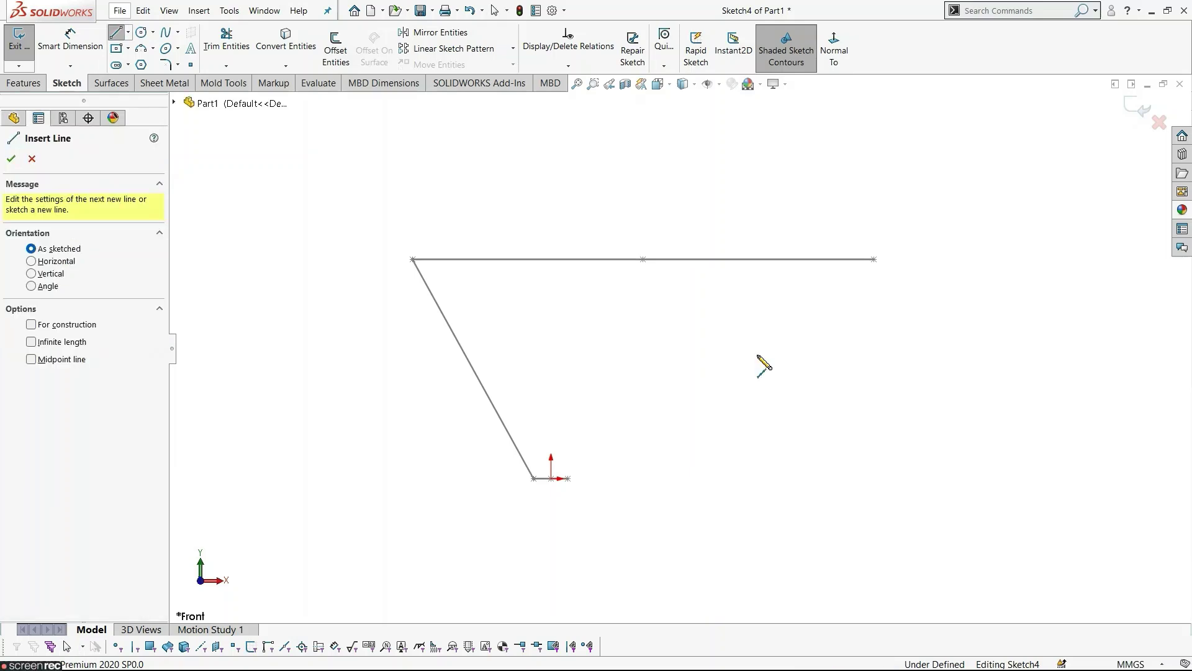
{"action": "left_click", "coordinate": [567, 478]}
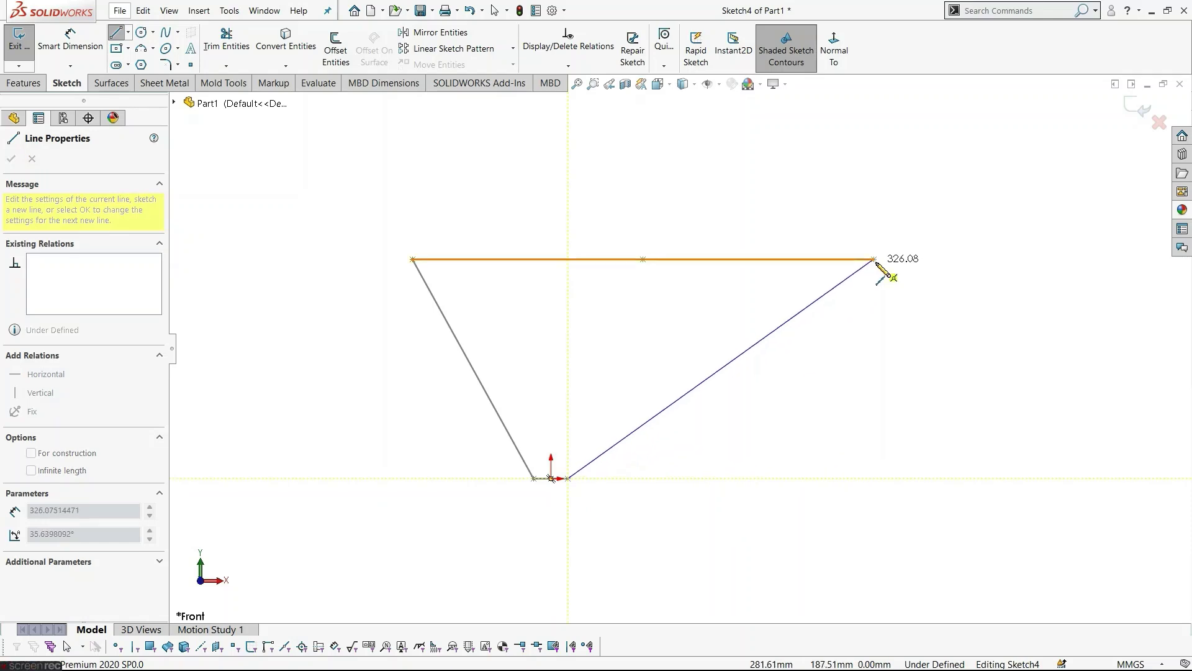
{"action": "left_click", "coordinate": [874, 259]}
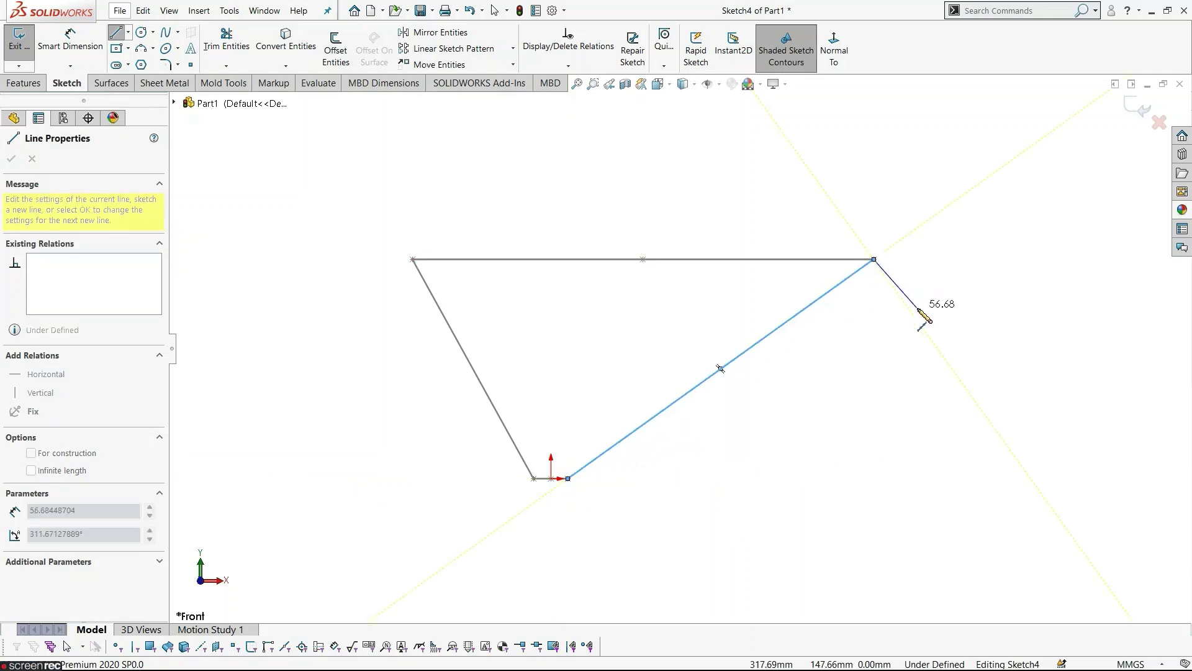
{"action": "key", "text": "Escape"}
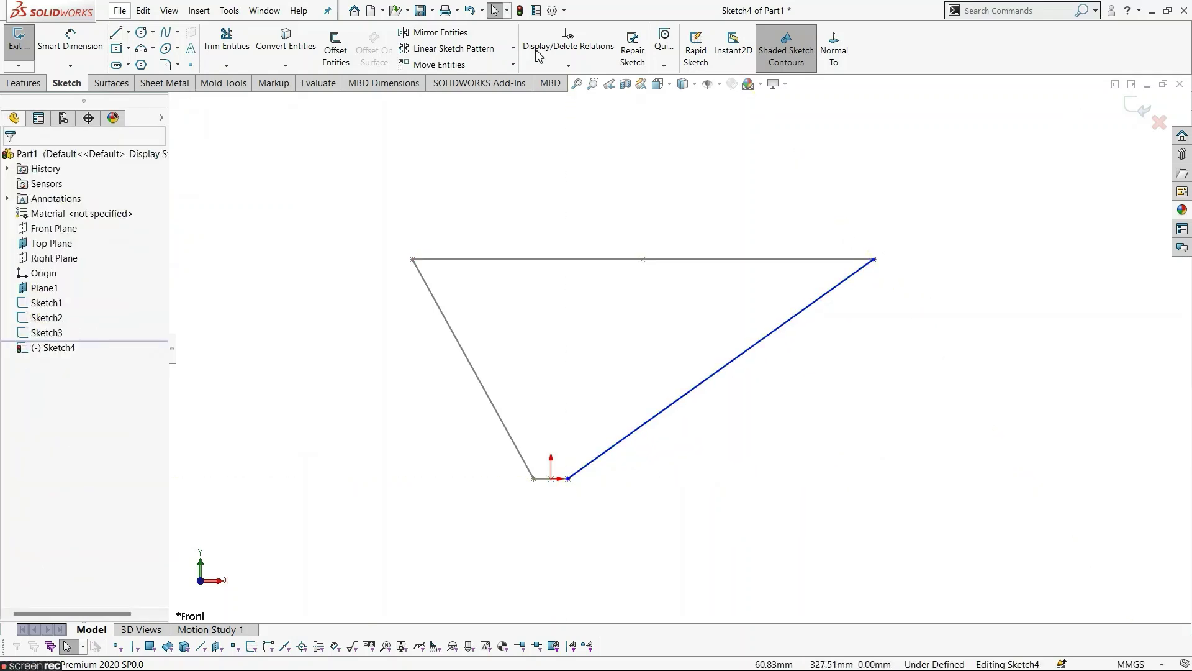
Add a Pierce relation between the line's upper endpoint and the rim ellipse.
{"action": "left_click", "coordinate": [564, 11]}
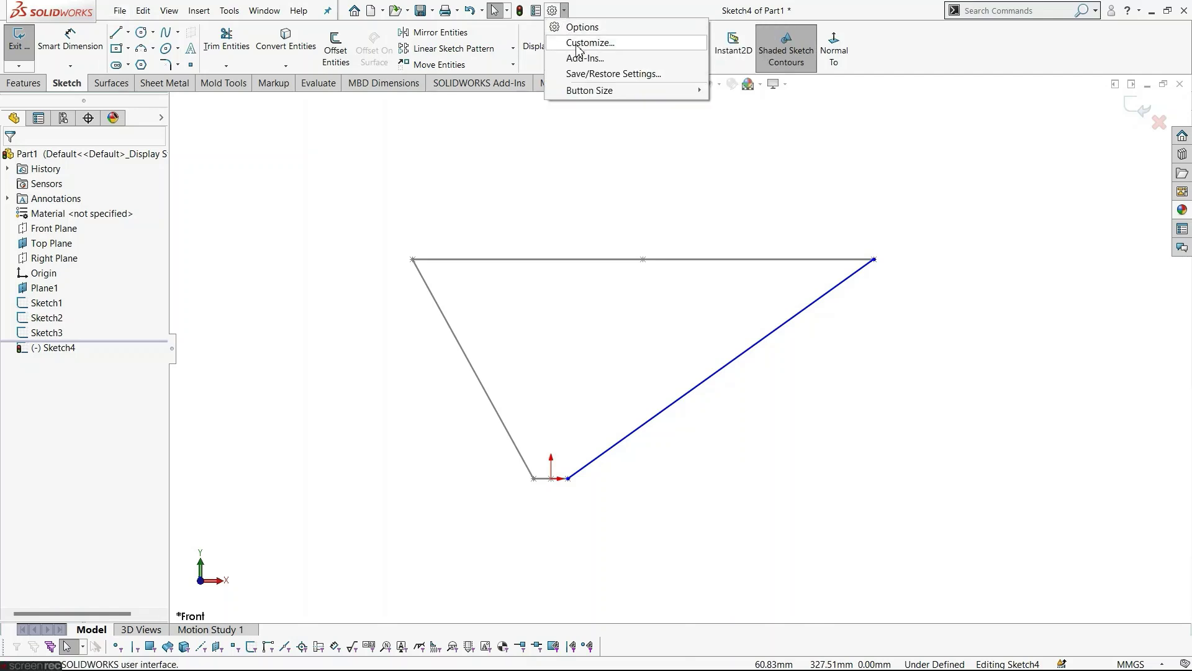
{"action": "left_click", "coordinate": [831, 206]}
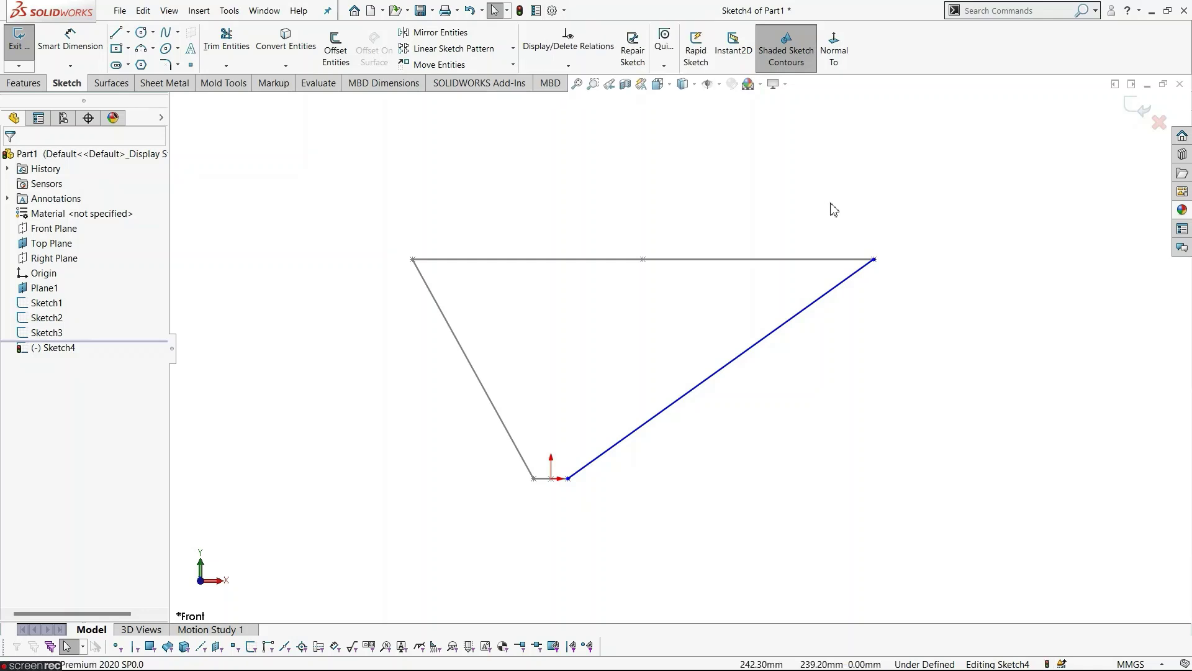
{"action": "mouse_move", "coordinate": [862, 210]}
{"action": "middle_mouse_down"}
{"action": "mouse_move", "coordinate": [901, 265]}
{"action": "mouse_move", "coordinate": [873, 244]}
{"action": "middle_mouse_up"}
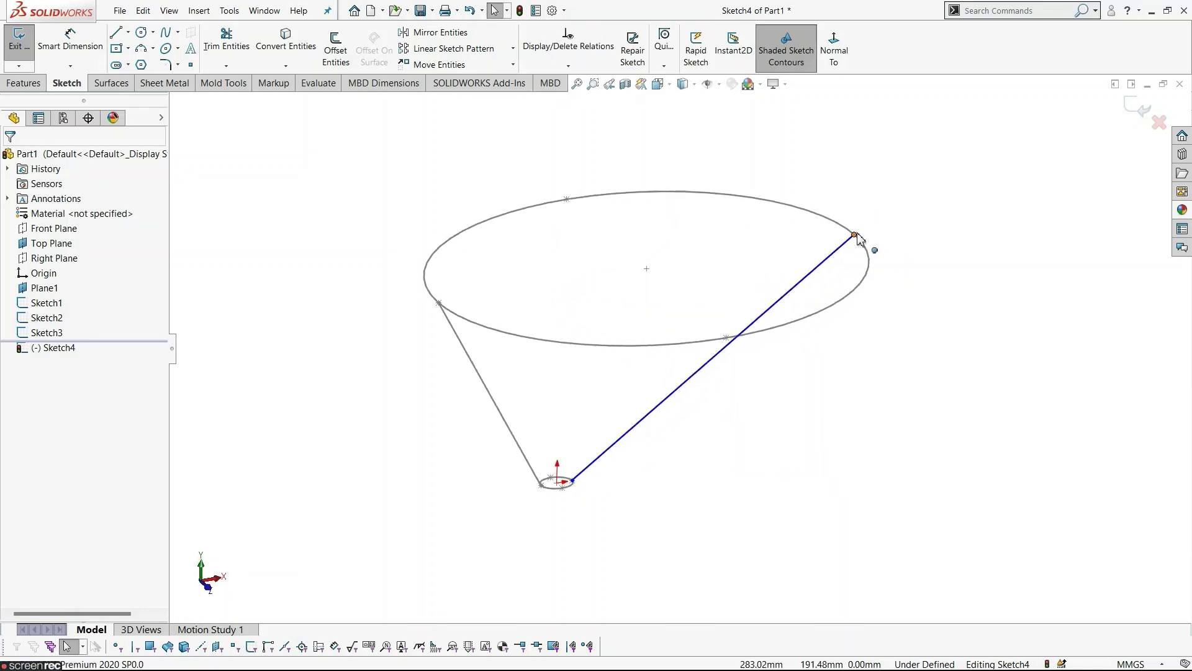
{"action": "left_click", "coordinate": [855, 235]}
{"action": "left_click", "coordinate": [870, 259], "text": "ctrl"}
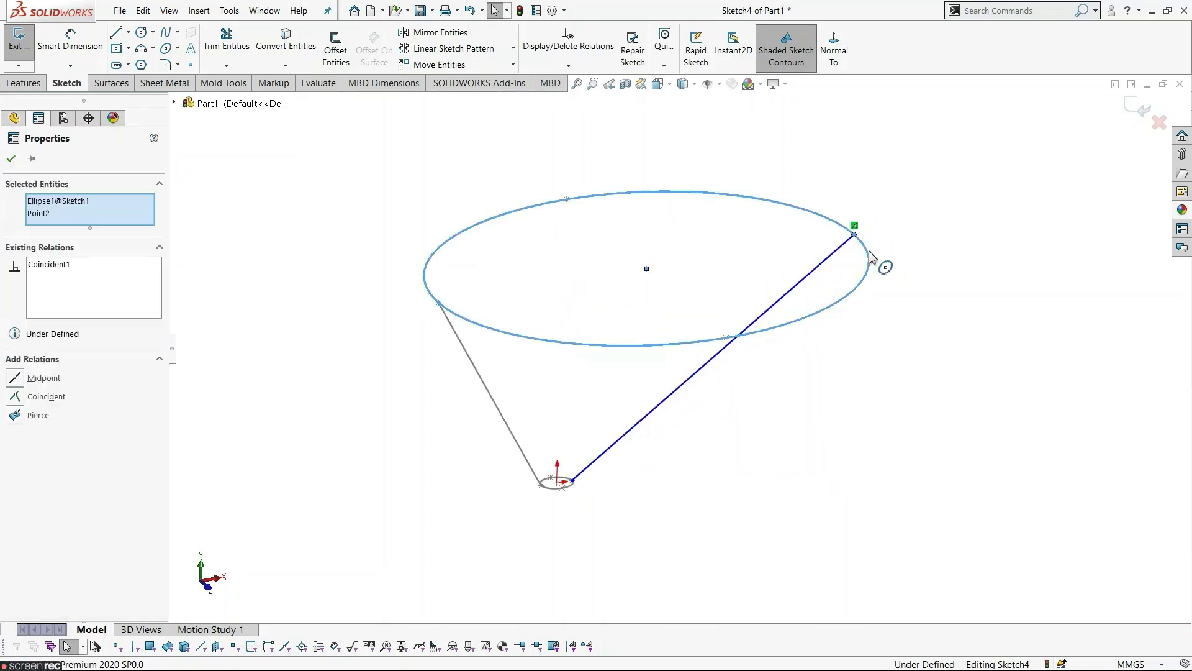
{"action": "left_click", "coordinate": [943, 196]}
{"action": "left_click", "coordinate": [948, 307]}
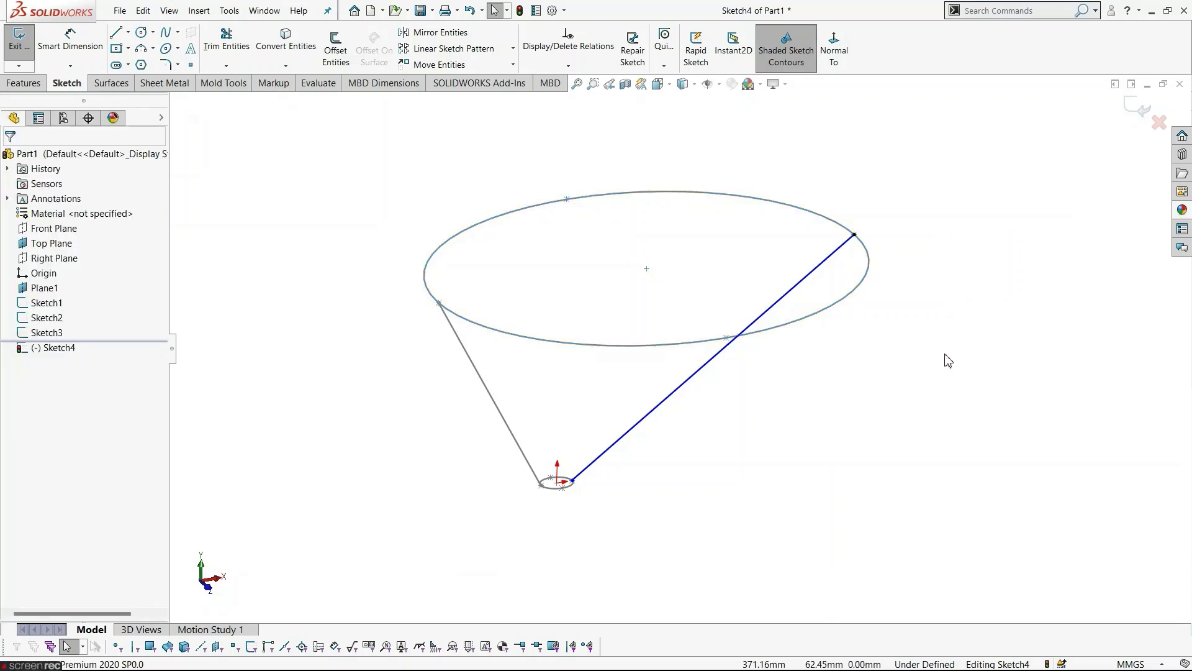
Pierce the line's lower endpoint onto the small ellipse and close Sketch4.
{"action": "left_click", "coordinate": [573, 483]}
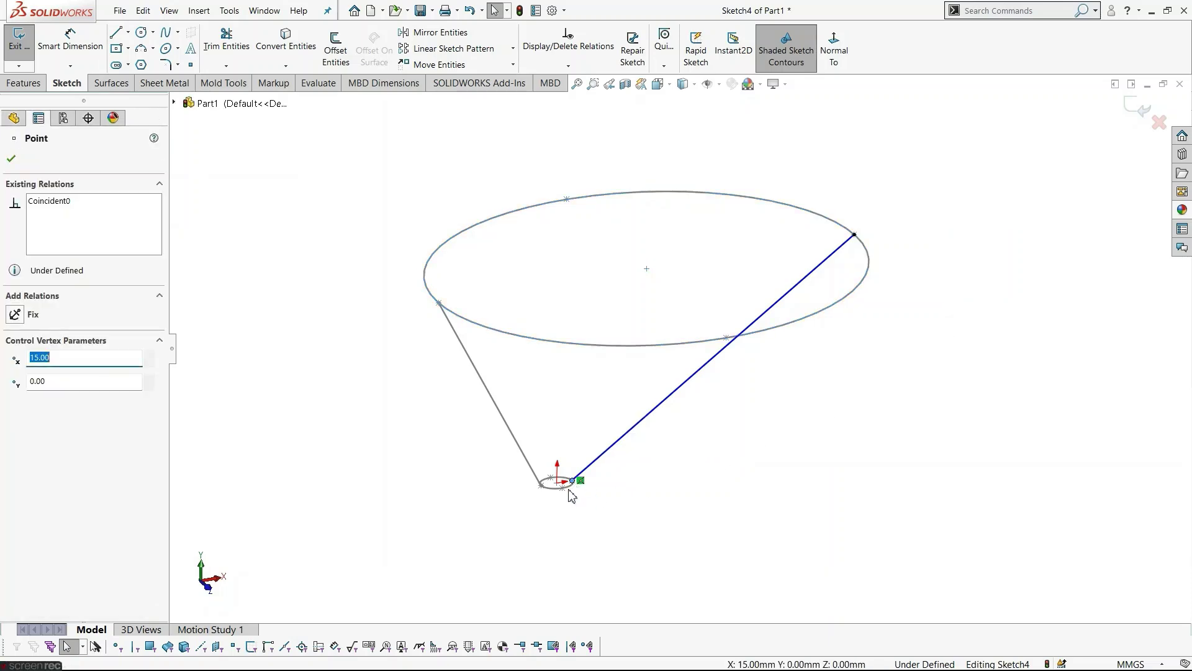
{"action": "left_click", "coordinate": [565, 486], "text": "ctrl"}
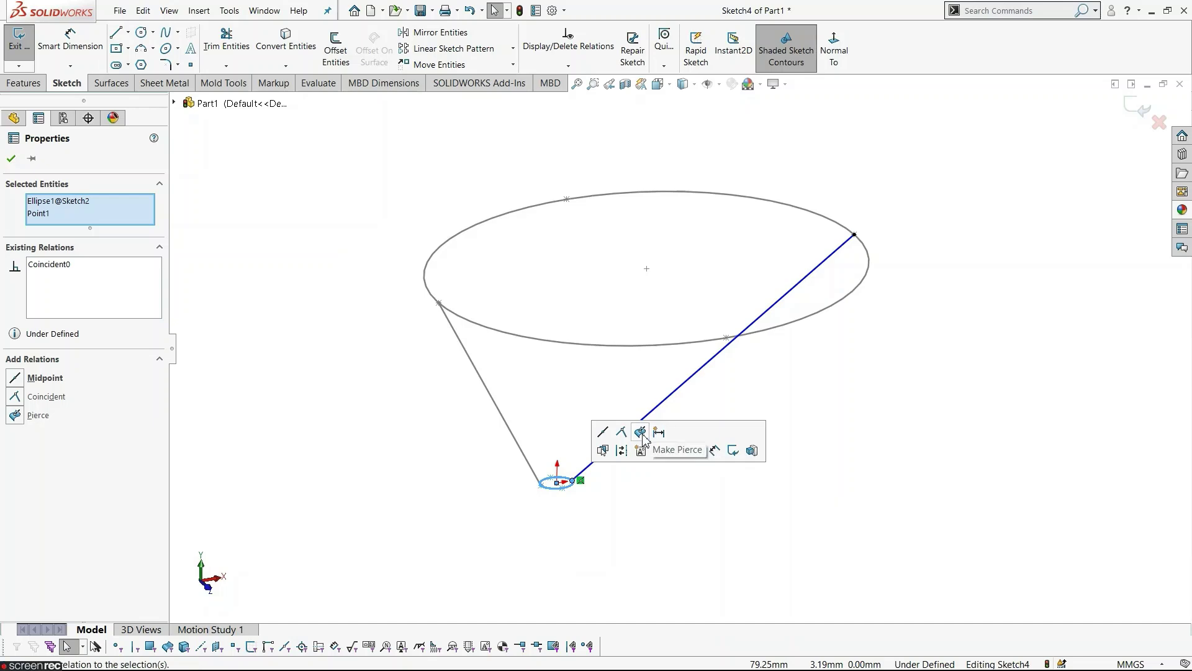
{"action": "left_click", "coordinate": [684, 519]}
{"action": "scroll", "coordinate": [677, 418], "scroll_direction": "up", "scroll_amount": 2}
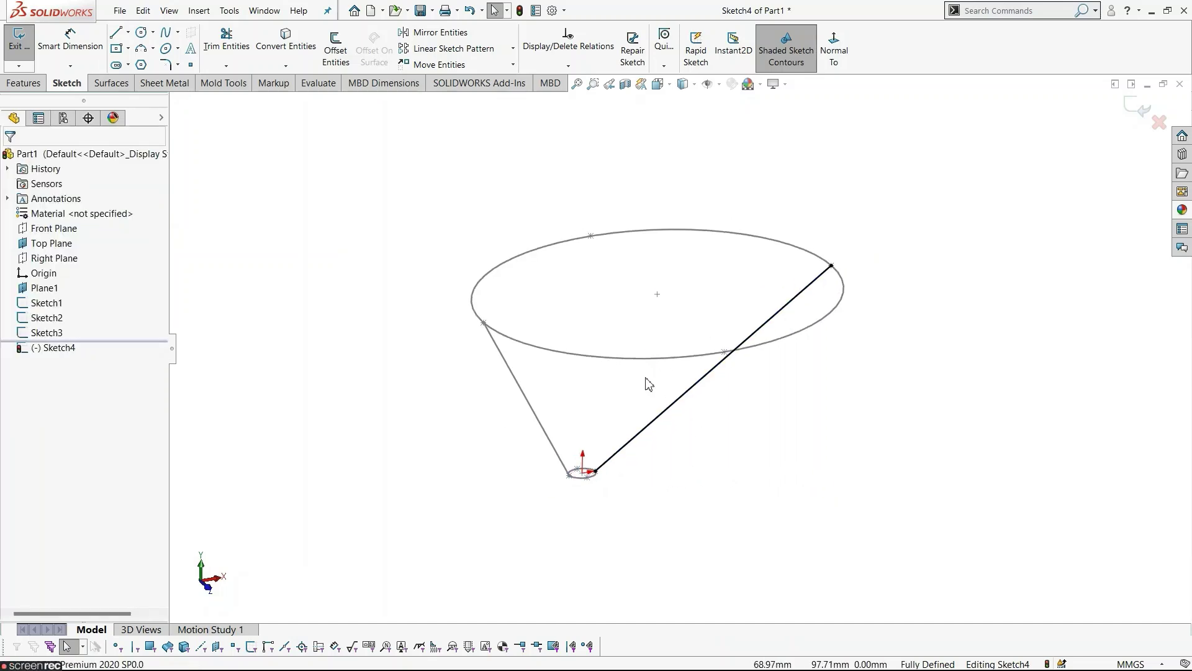
{"action": "left_click", "coordinate": [1140, 107]}
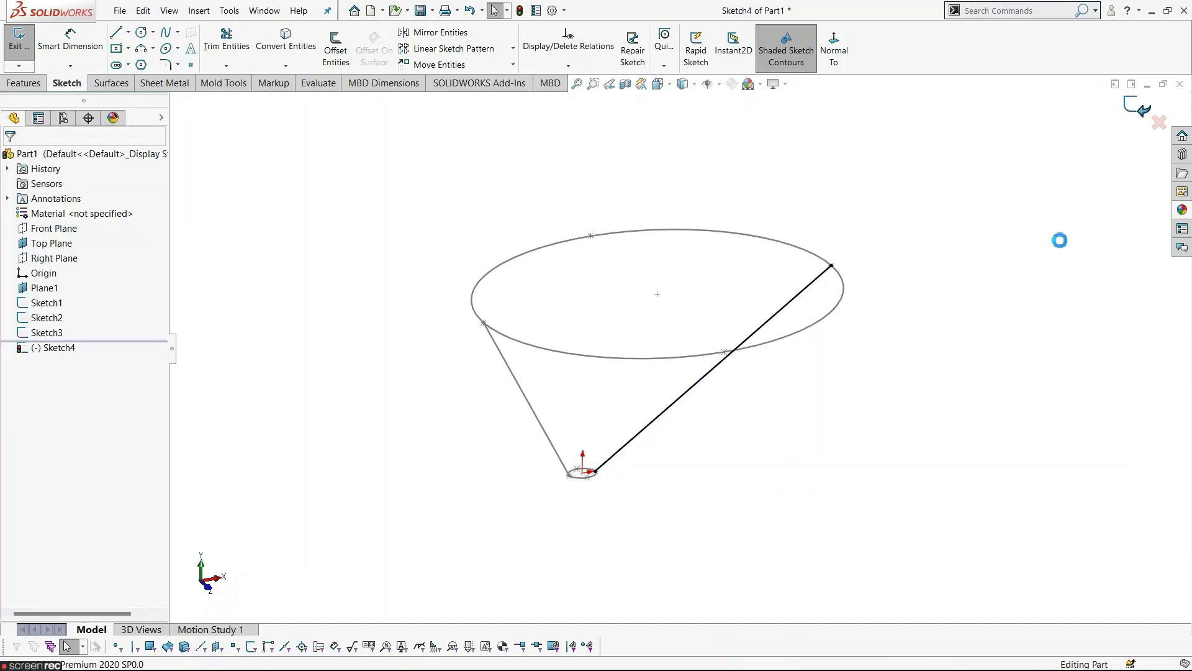
{"action": "mouse_move", "coordinate": [891, 428]}
{"action": "middle_mouse_down"}
{"action": "mouse_move", "coordinate": [777, 345]}
{"action": "mouse_move", "coordinate": [883, 365]}
{"action": "mouse_move", "coordinate": [811, 375]}
{"action": "mouse_move", "coordinate": [860, 372]}
{"action": "middle_mouse_up"}
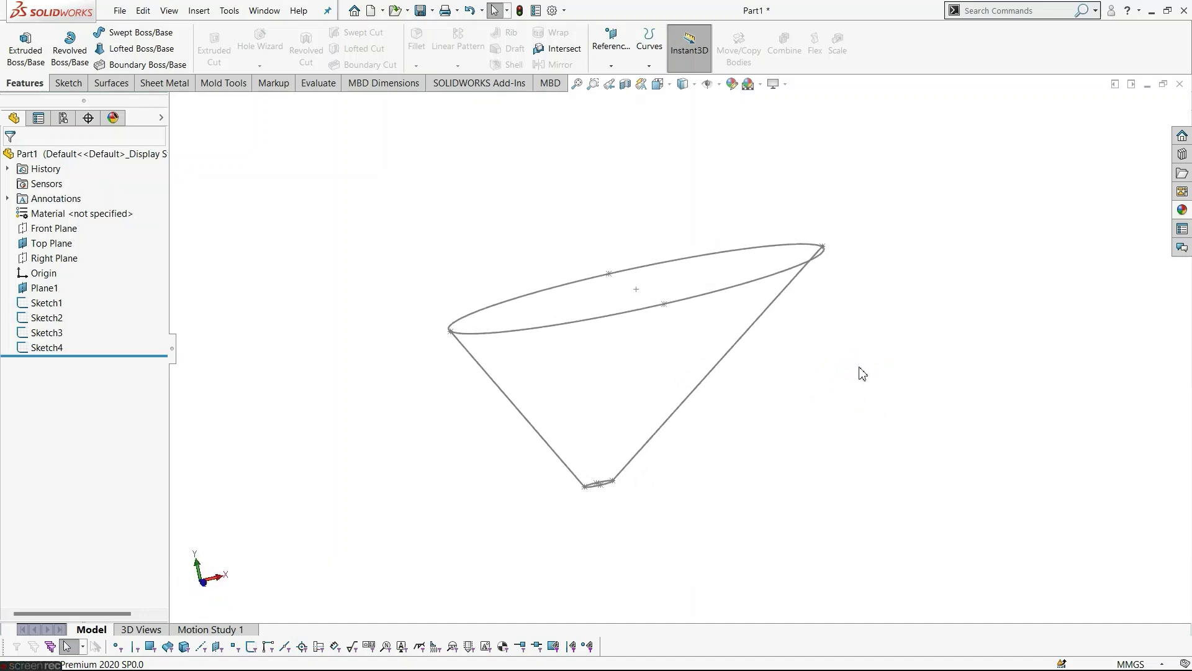
Loft from the Sketch1 rim ellipse to the Sketch2 small ellipse, guided by Sketch3 and Sketch4.
{"action": "left_click", "coordinate": [137, 48]}
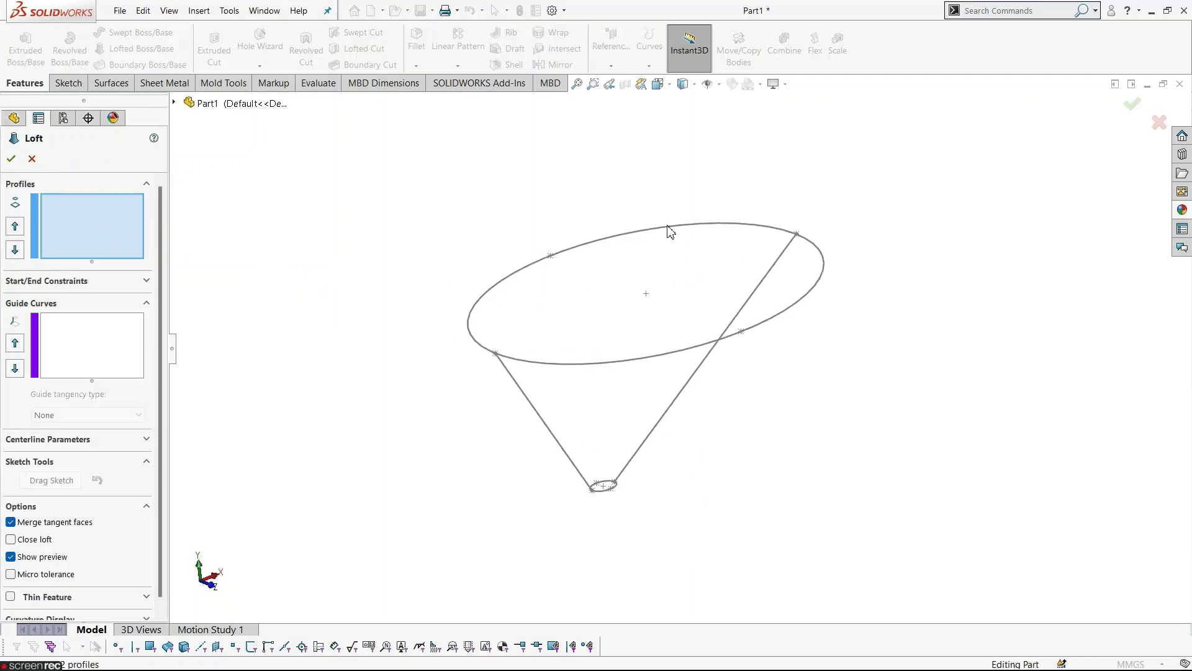
{"action": "left_click", "coordinate": [659, 229]}
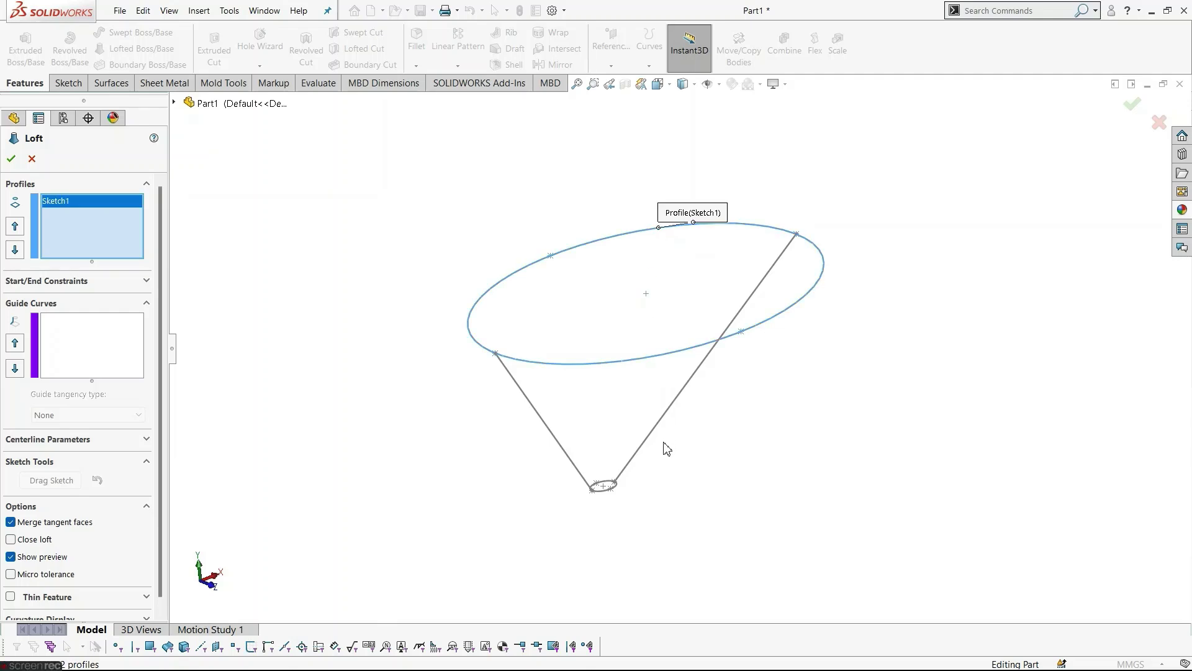
{"action": "left_click", "coordinate": [609, 486]}
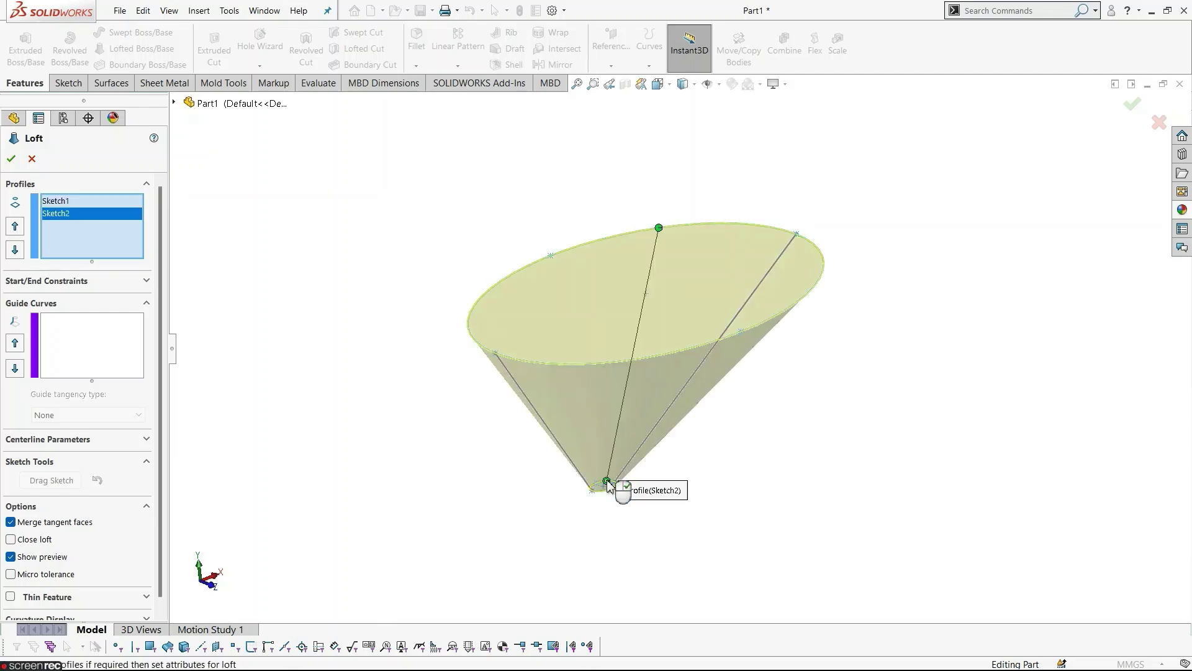
{"action": "mouse_move", "coordinate": [615, 486]}
{"action": "middle_mouse_down"}
{"action": "mouse_move", "coordinate": [628, 500]}
{"action": "mouse_move", "coordinate": [596, 482]}
{"action": "mouse_move", "coordinate": [627, 500]}
{"action": "middle_mouse_up"}
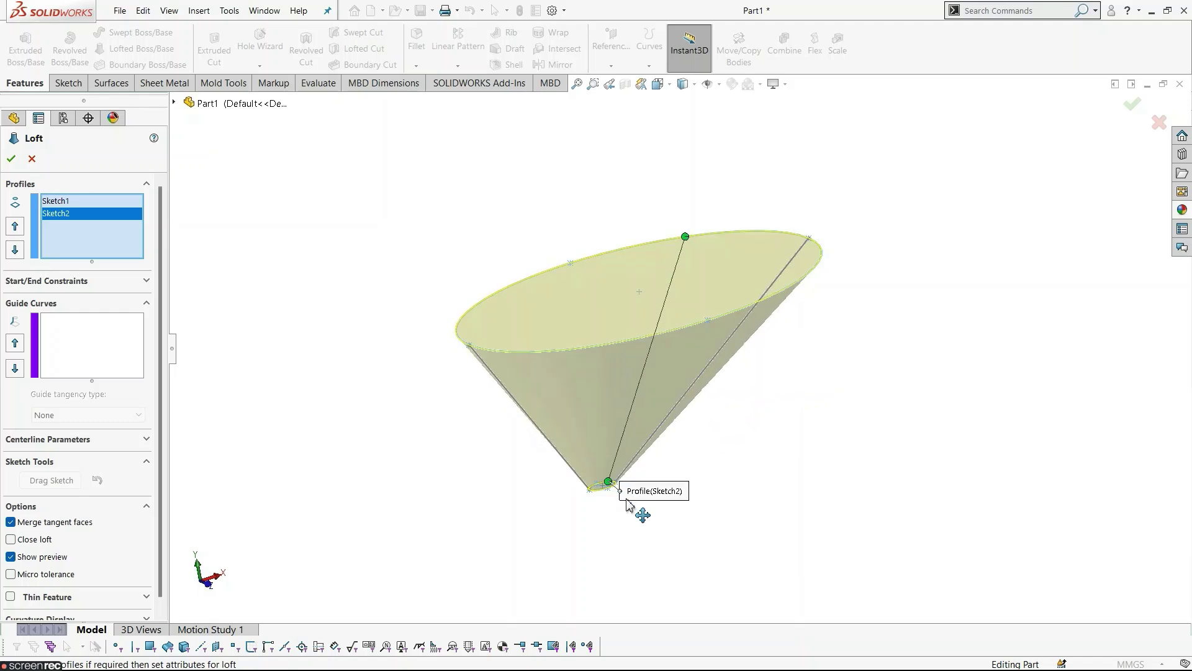
{"action": "scroll", "coordinate": [658, 348], "scroll_direction": "down", "scroll_amount": 3}
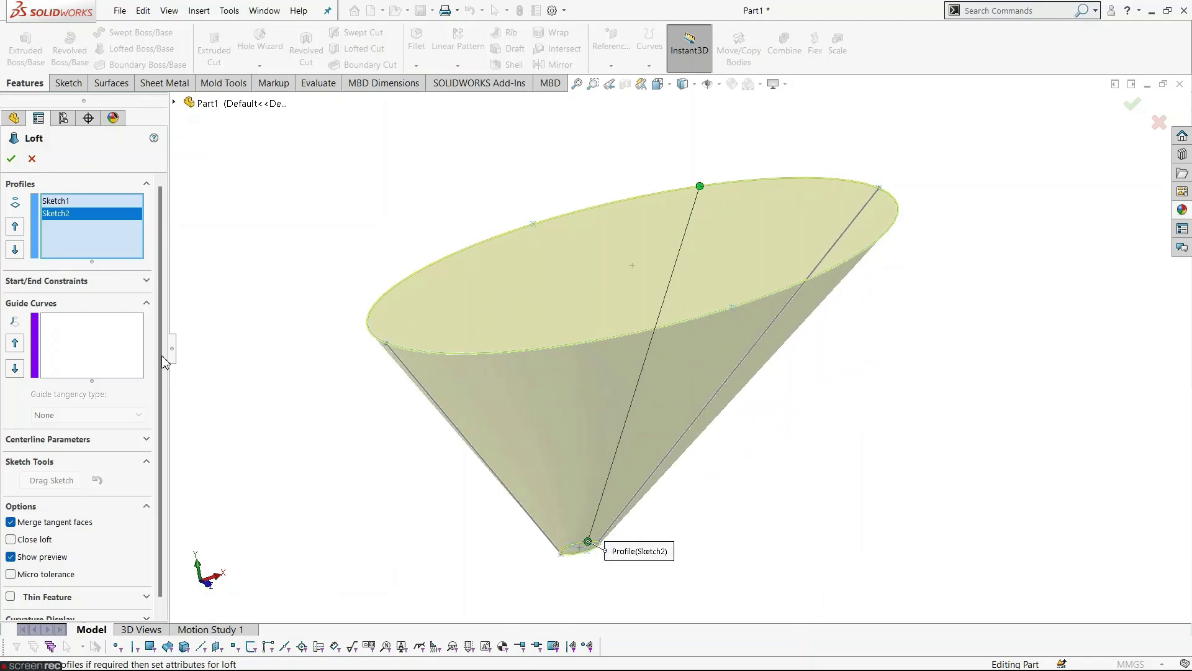
{"action": "left_click", "coordinate": [131, 337]}
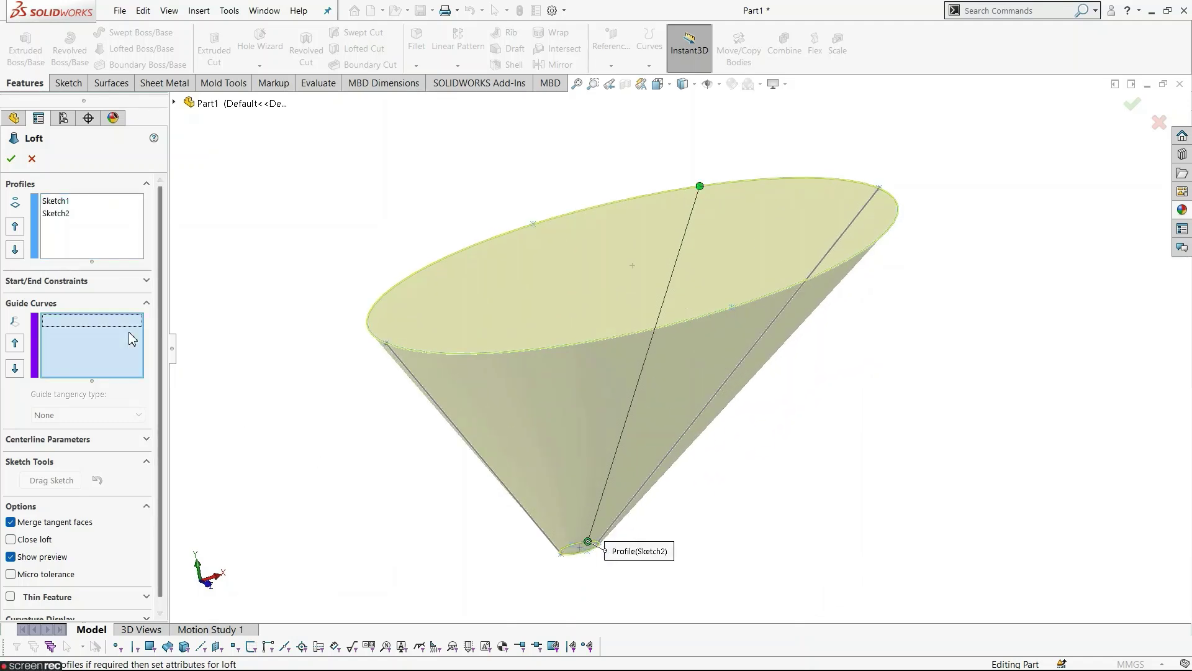
{"action": "left_click", "coordinate": [470, 451]}
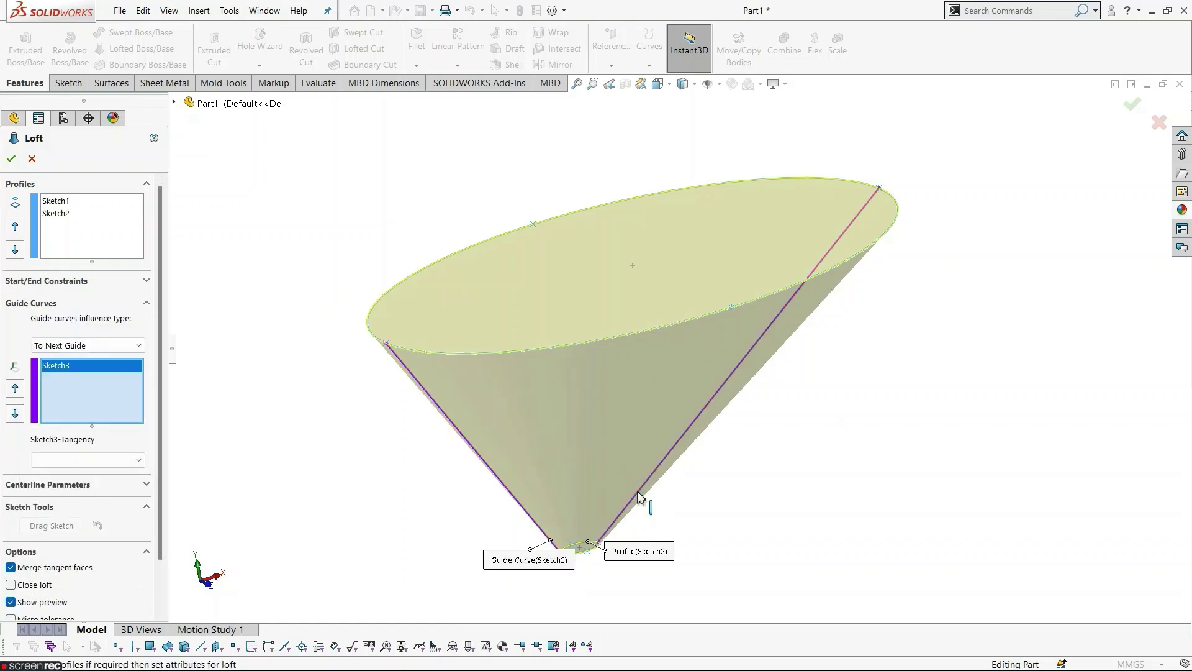
{"action": "left_click", "coordinate": [639, 496]}
{"action": "mouse_move", "coordinate": [697, 511]}
{"action": "middle_mouse_down"}
{"action": "mouse_move", "coordinate": [697, 458]}
{"action": "mouse_move", "coordinate": [670, 436]}
{"action": "mouse_move", "coordinate": [730, 481]}
{"action": "middle_mouse_up"}
{"action": "left_click", "coordinate": [11, 159]}
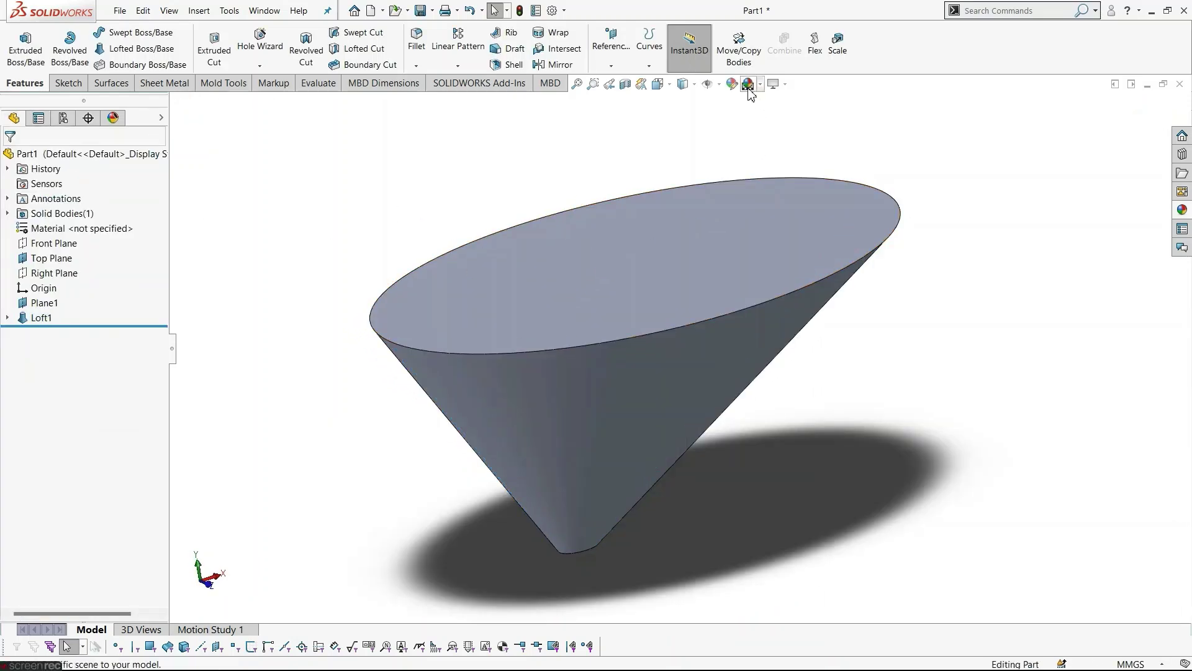
{"action": "middle_click_drag", "start_coordinate": [911, 398], "coordinate": [942, 375]}
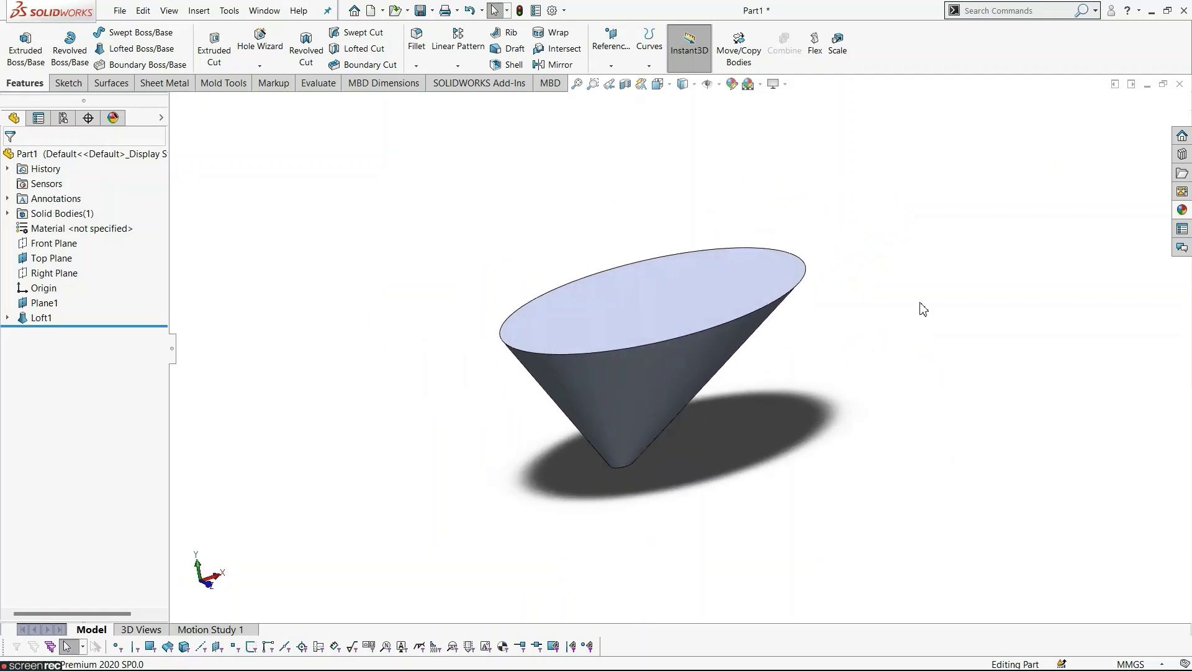
Sketch on the Front Plane a line from the cone's top-right corner past its left side.
{"action": "left_click", "coordinate": [39, 243]}
{"action": "left_click", "coordinate": [49, 218]}
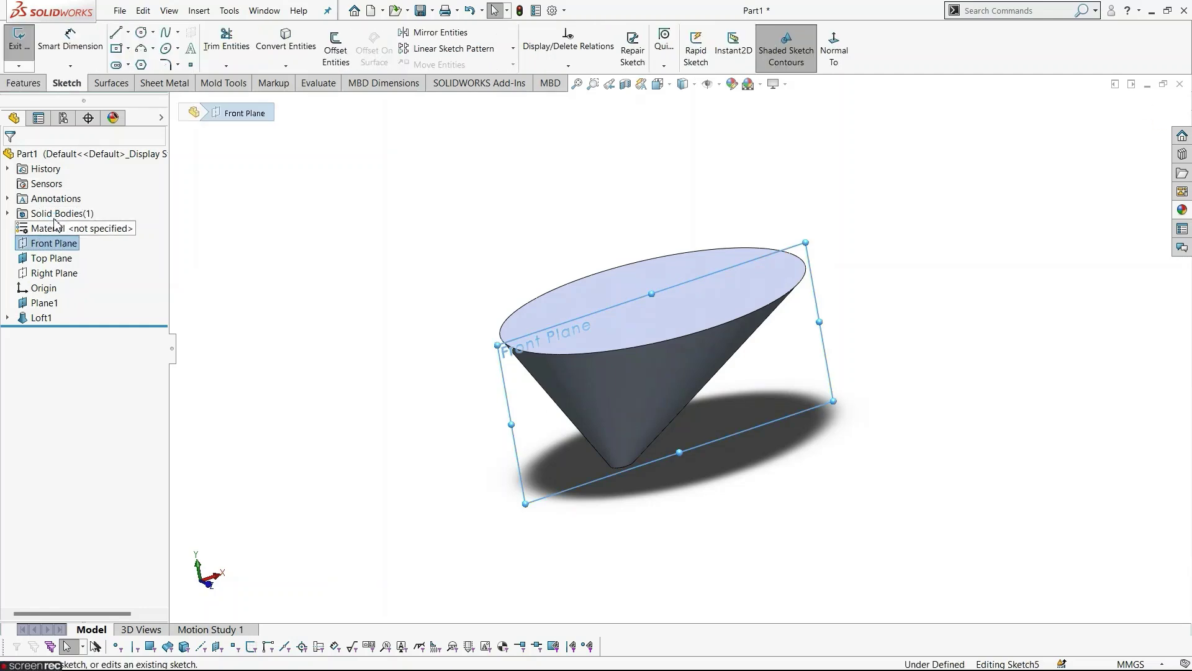
{"action": "left_click", "coordinate": [835, 53]}
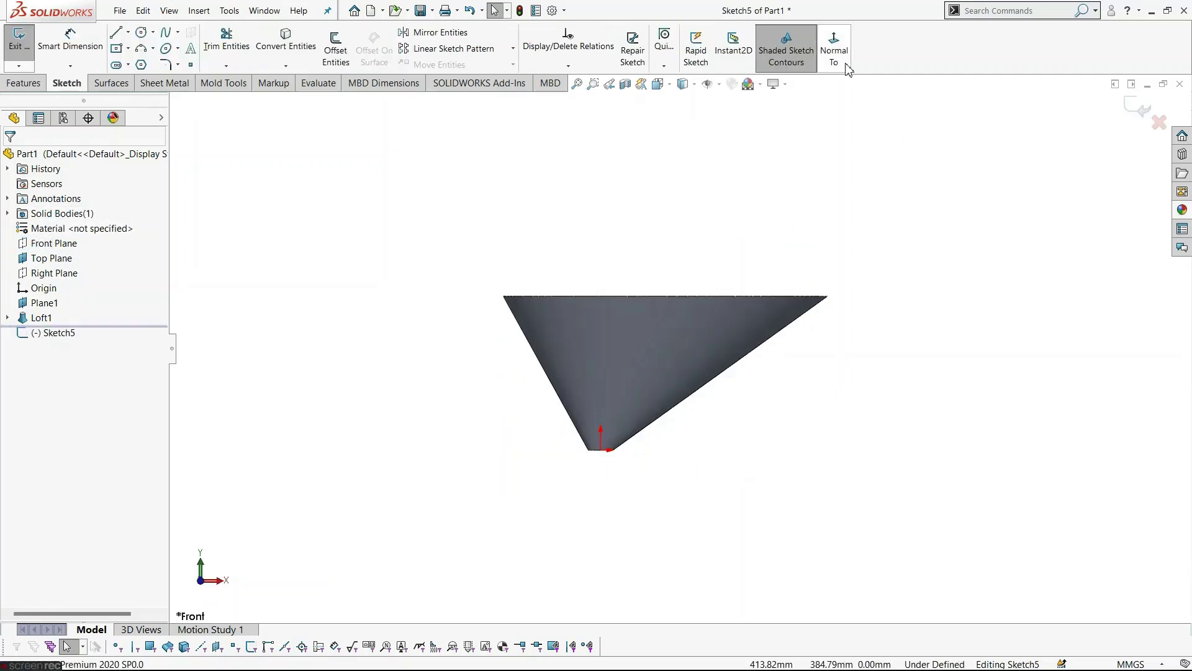
{"action": "scroll", "coordinate": [766, 238], "scroll_direction": "down", "scroll_amount": 3}
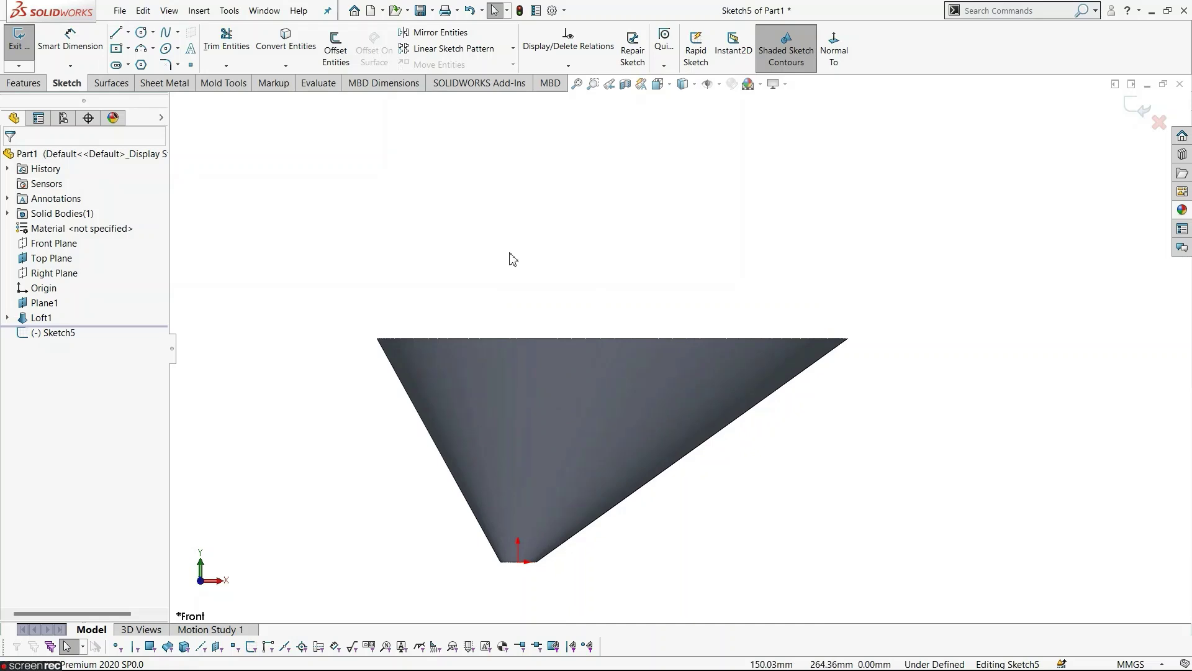
{"action": "left_click", "coordinate": [116, 33]}
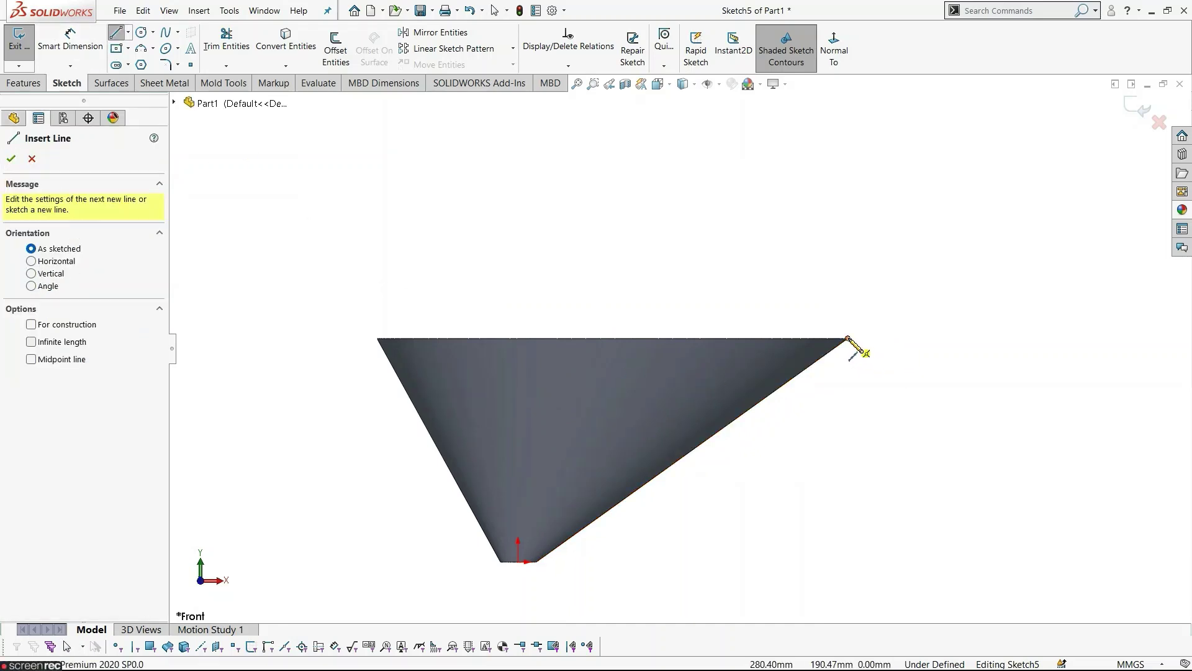
{"action": "left_click", "coordinate": [848, 339]}
{"action": "left_click", "coordinate": [377, 398]}
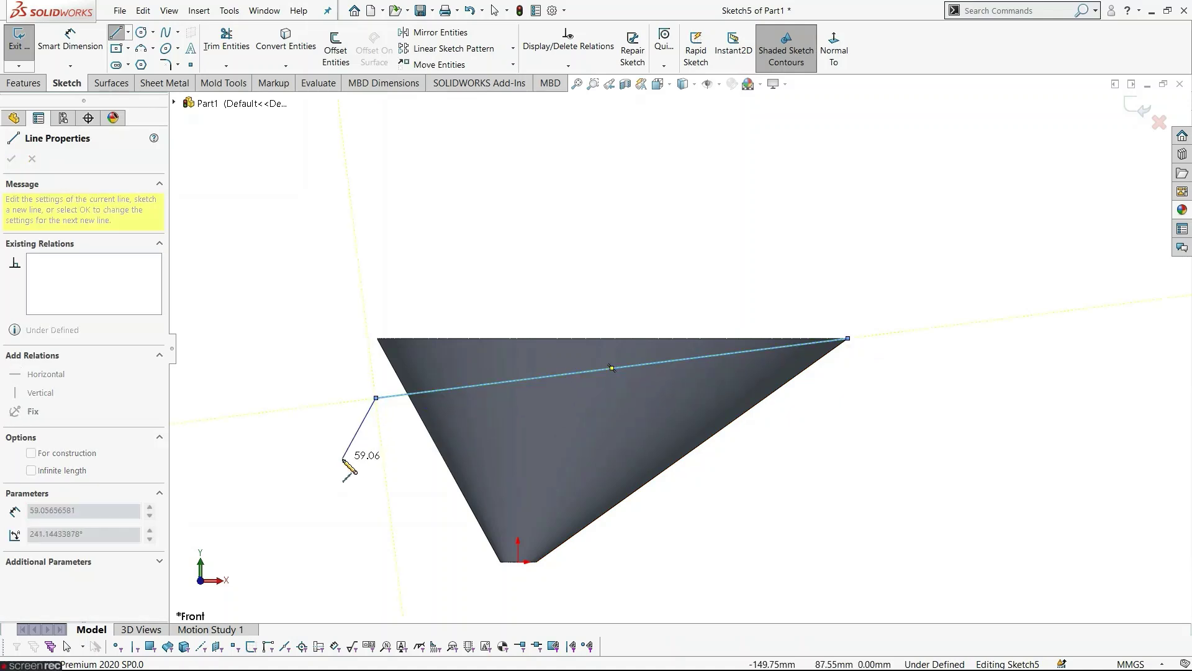
{"action": "key", "text": "Escape"}
{"action": "key", "text": "Escape"}
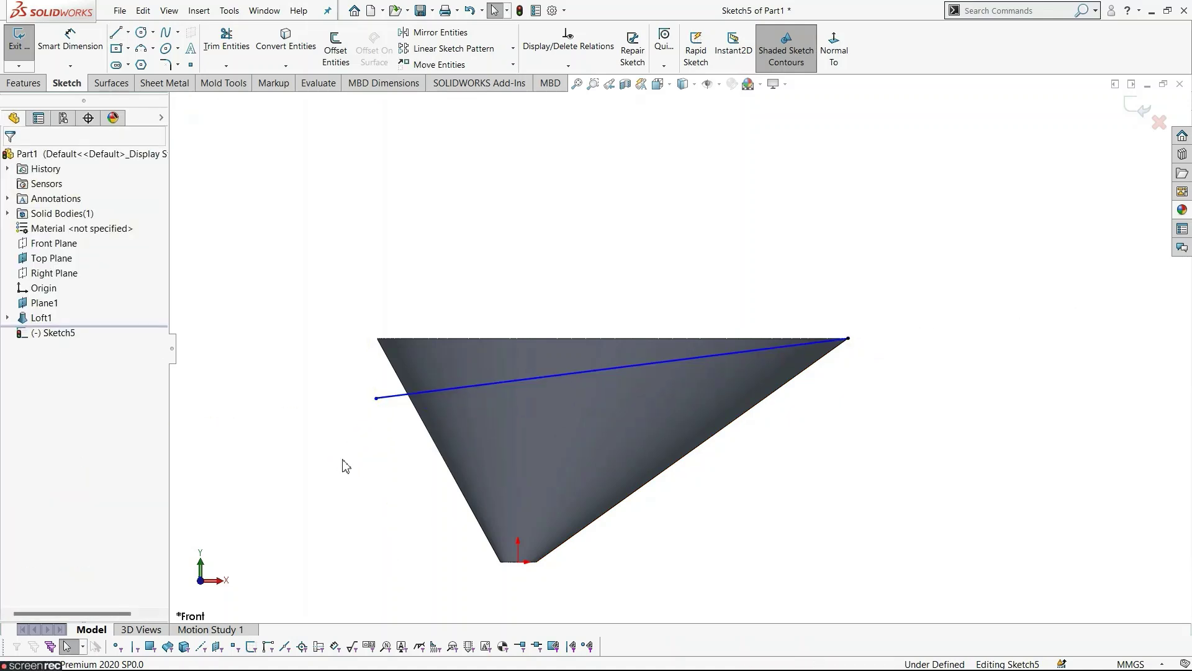
Dimension the line at 10° to the cone's top edge and exit the sketch.
{"action": "left_click", "coordinate": [90, 58]}
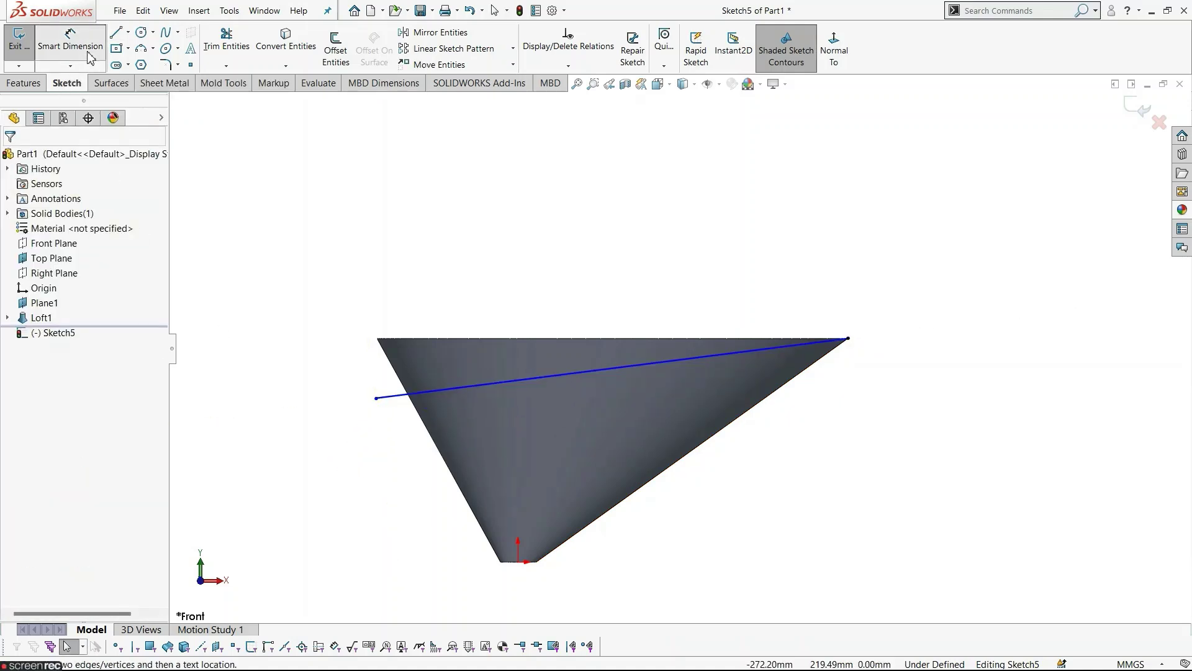
{"action": "left_click", "coordinate": [546, 376]}
{"action": "left_click", "coordinate": [541, 340]}
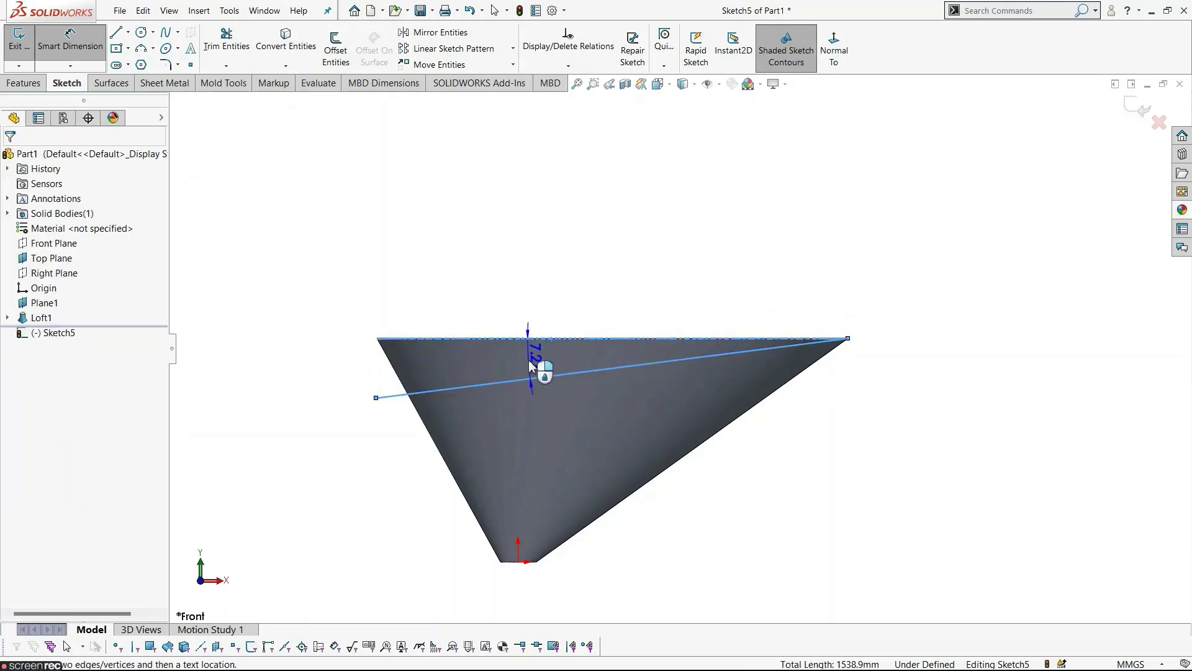
{"action": "left_click", "coordinate": [532, 352]}
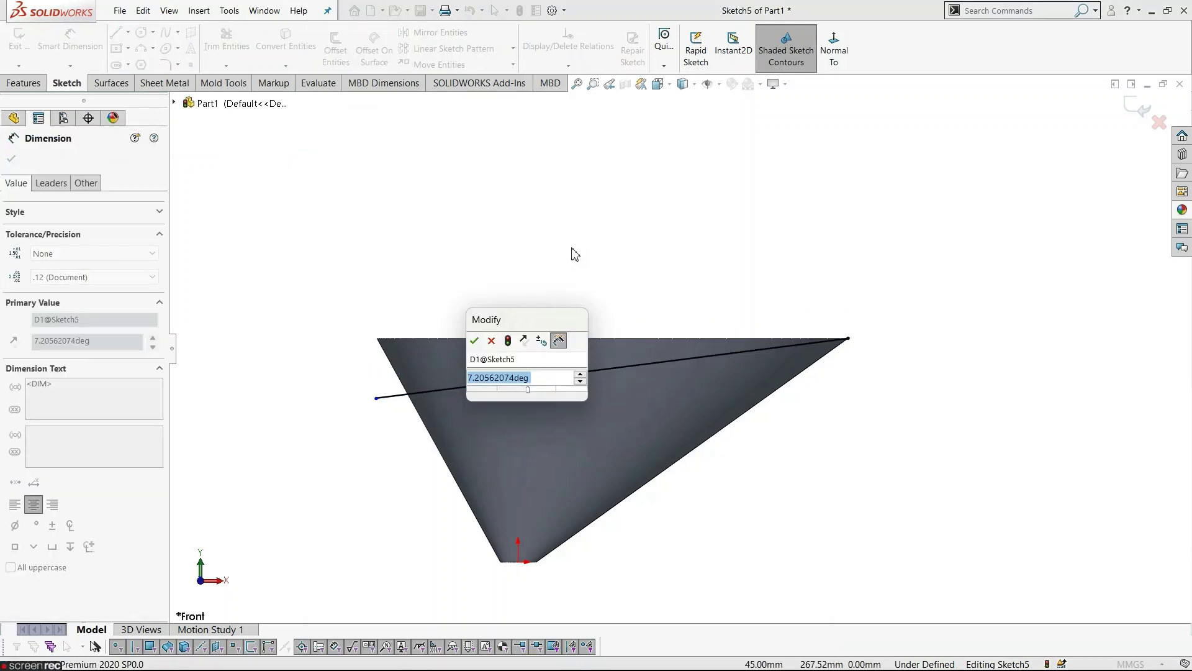
{"action": "type", "text": "10"}
{"action": "key", "text": "Return"}
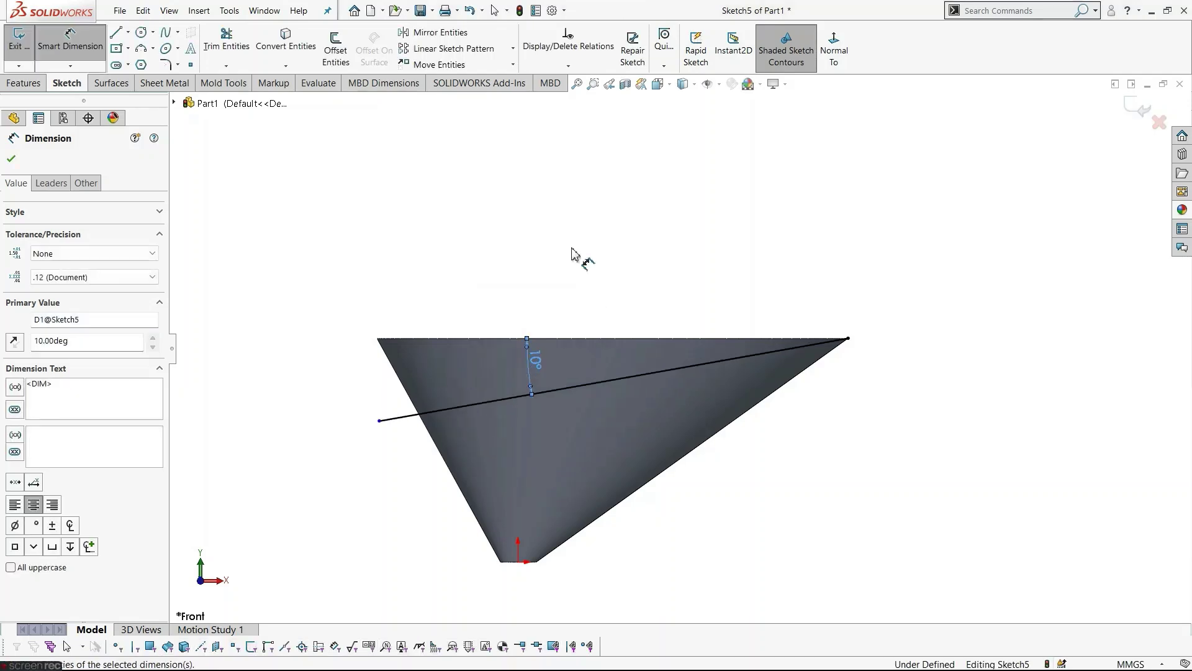
{"action": "key", "text": "Escape"}
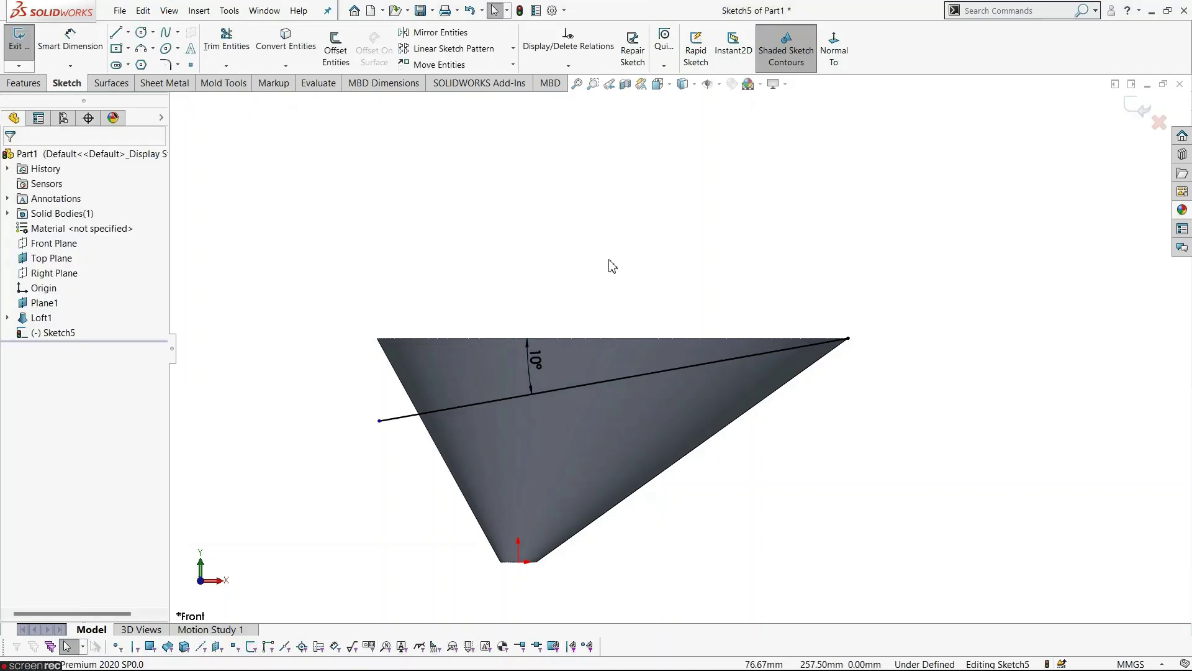
{"action": "middle_click_drag", "start_coordinate": [607, 261], "coordinate": [648, 292]}
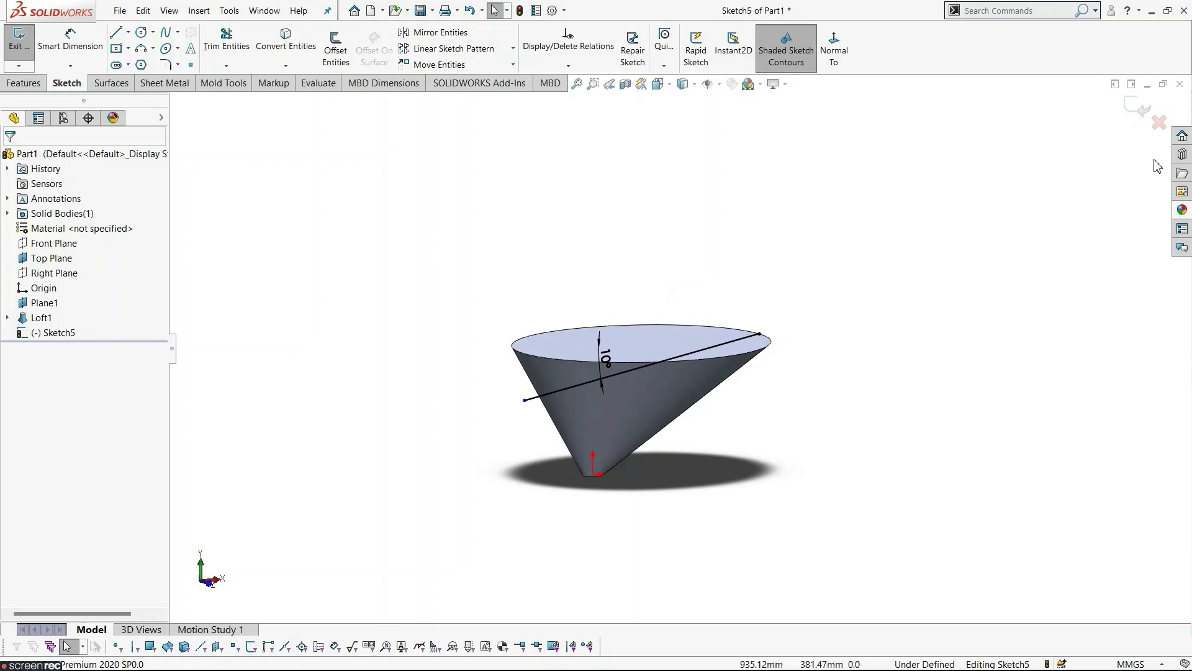
{"action": "left_click", "coordinate": [1131, 115]}
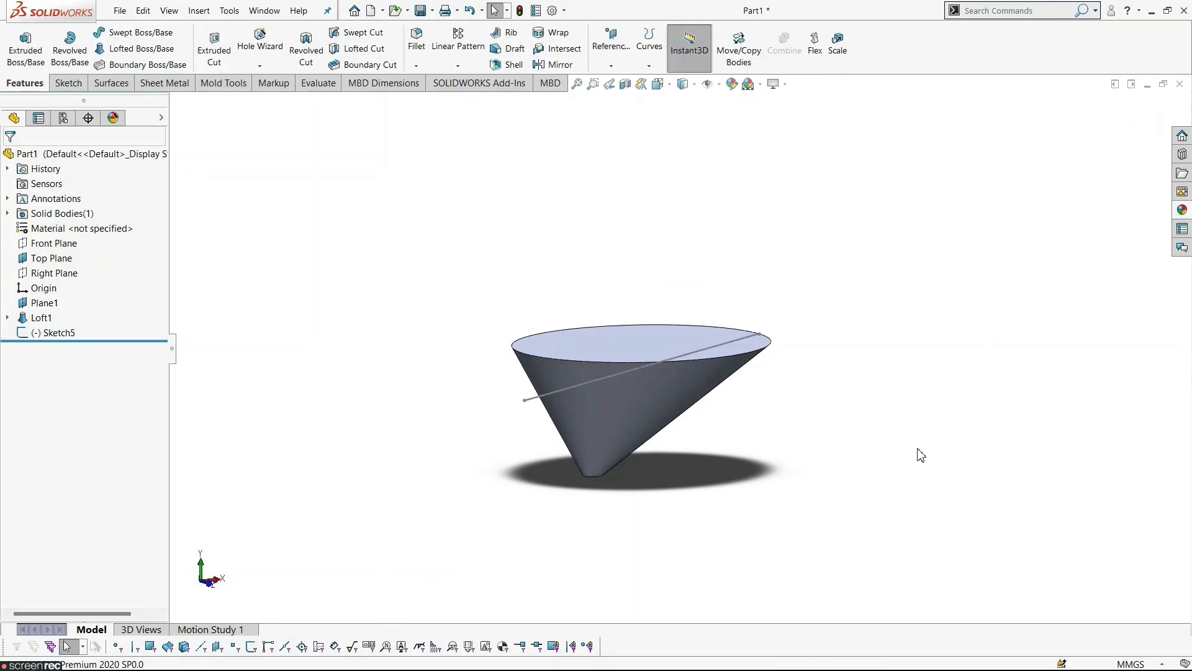
Begin an extruded cut from the Sketch5 line as a thin feature.
{"action": "middle_click_drag", "start_coordinate": [921, 455], "coordinate": [943, 521]}
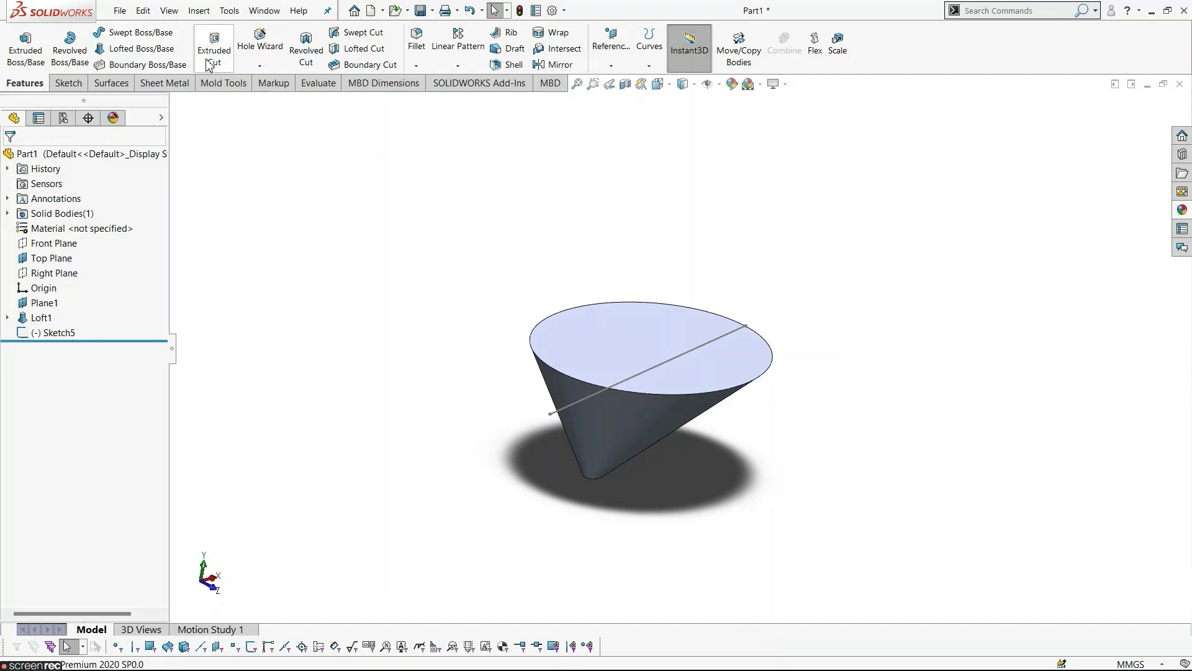
{"action": "left_click", "coordinate": [211, 62]}
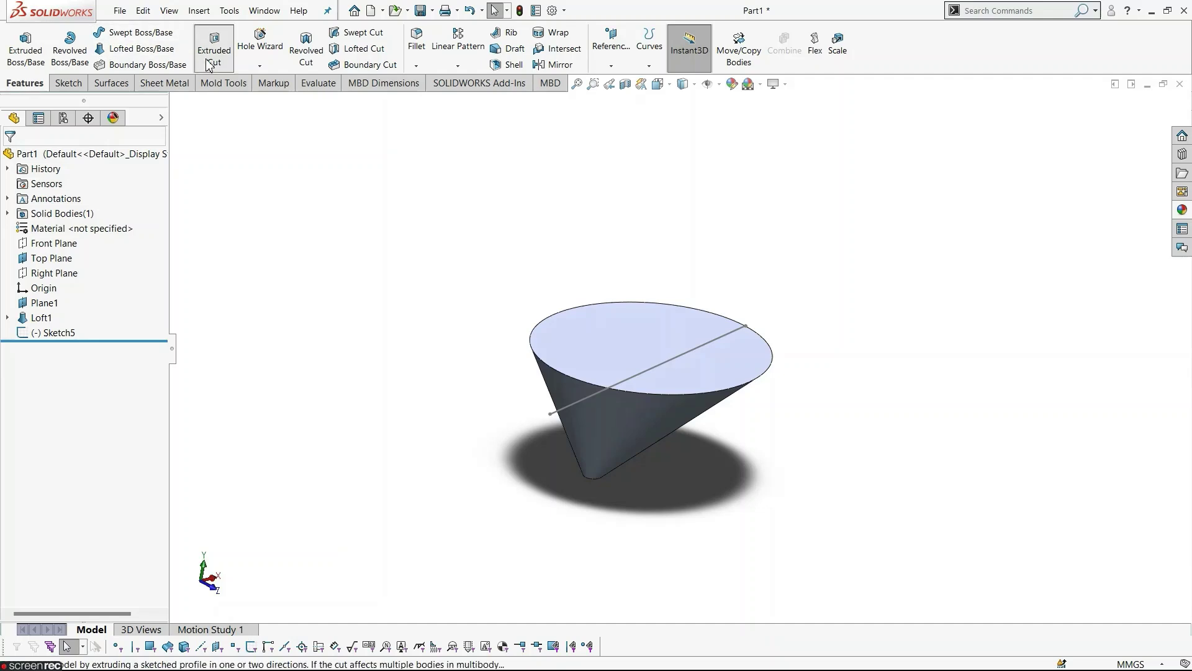
{"action": "left_click", "coordinate": [568, 410]}
{"action": "middle_click_drag", "start_coordinate": [584, 448], "coordinate": [494, 432]}
{"action": "left_click", "coordinate": [11, 342]}
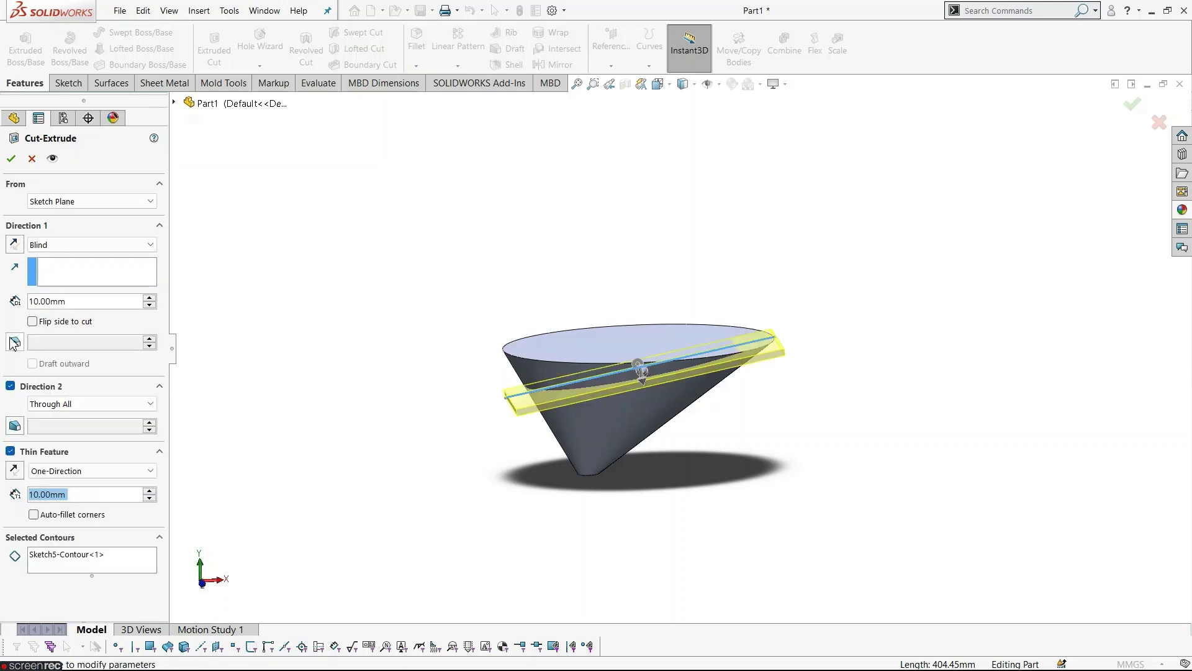
{"action": "mouse_move", "coordinate": [538, 502]}
{"action": "middle_mouse_down"}
{"action": "mouse_move", "coordinate": [532, 448]}
{"action": "mouse_move", "coordinate": [540, 463]}
{"action": "mouse_move", "coordinate": [563, 446]}
{"action": "mouse_move", "coordinate": [540, 447]}
{"action": "mouse_move", "coordinate": [541, 491]}
{"action": "middle_mouse_up"}
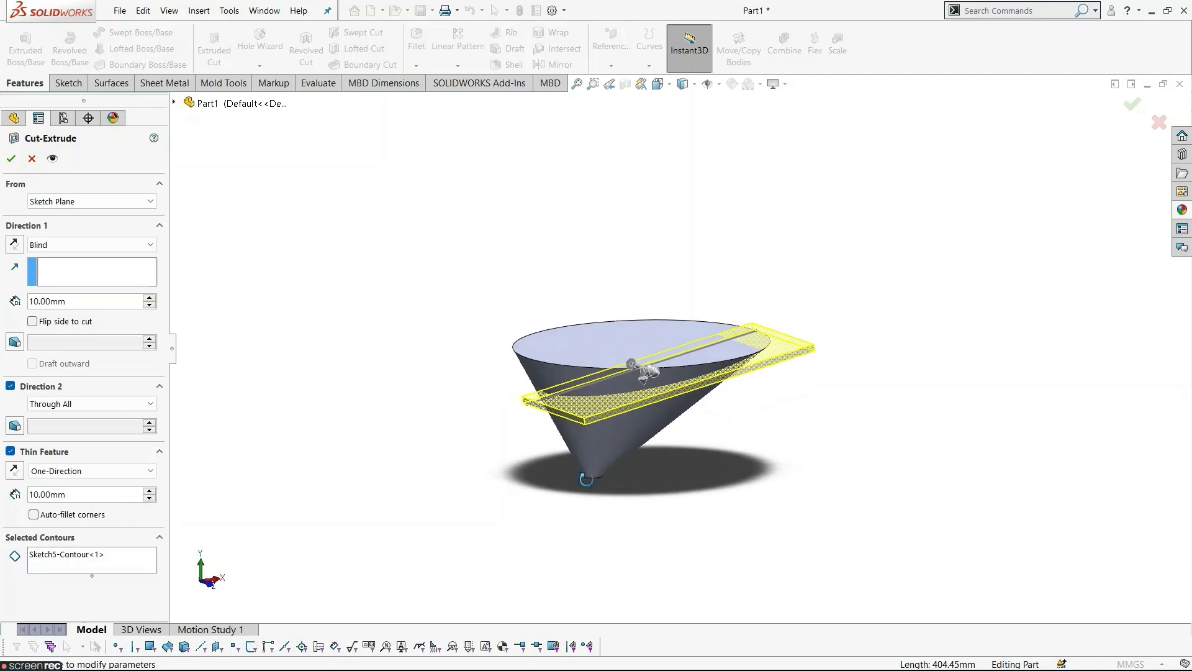
Set the cut's Direction 1 to Blind with a 90 mm depth.
{"action": "left_click", "coordinate": [99, 245]}
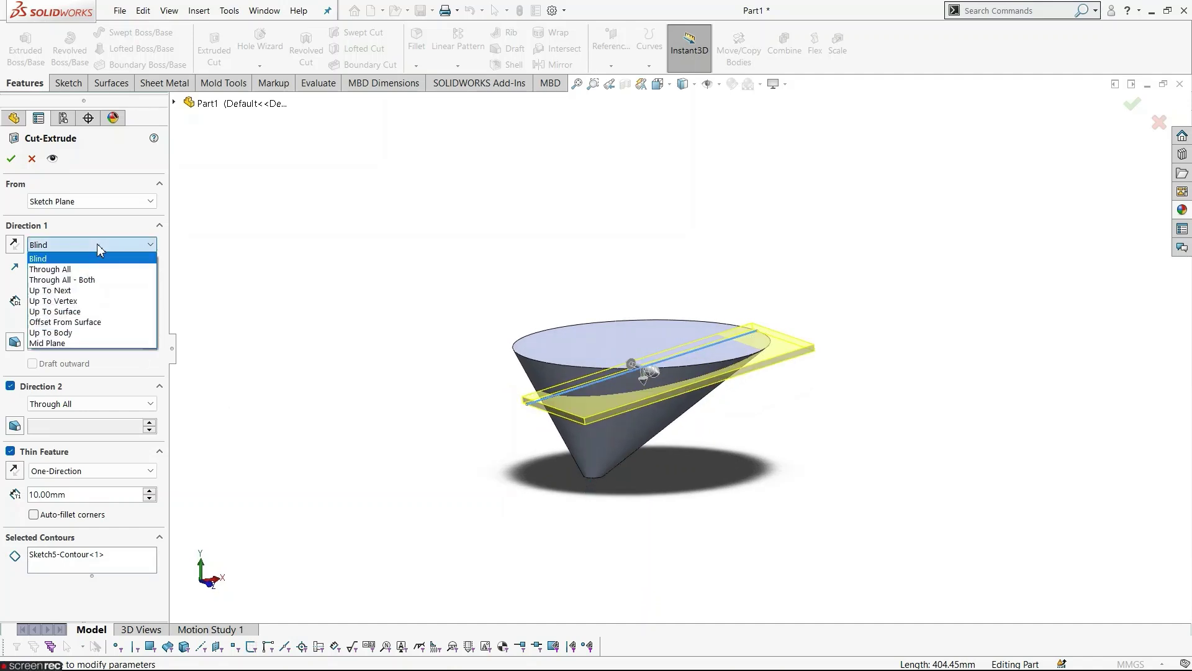
{"action": "left_click", "coordinate": [92, 343]}
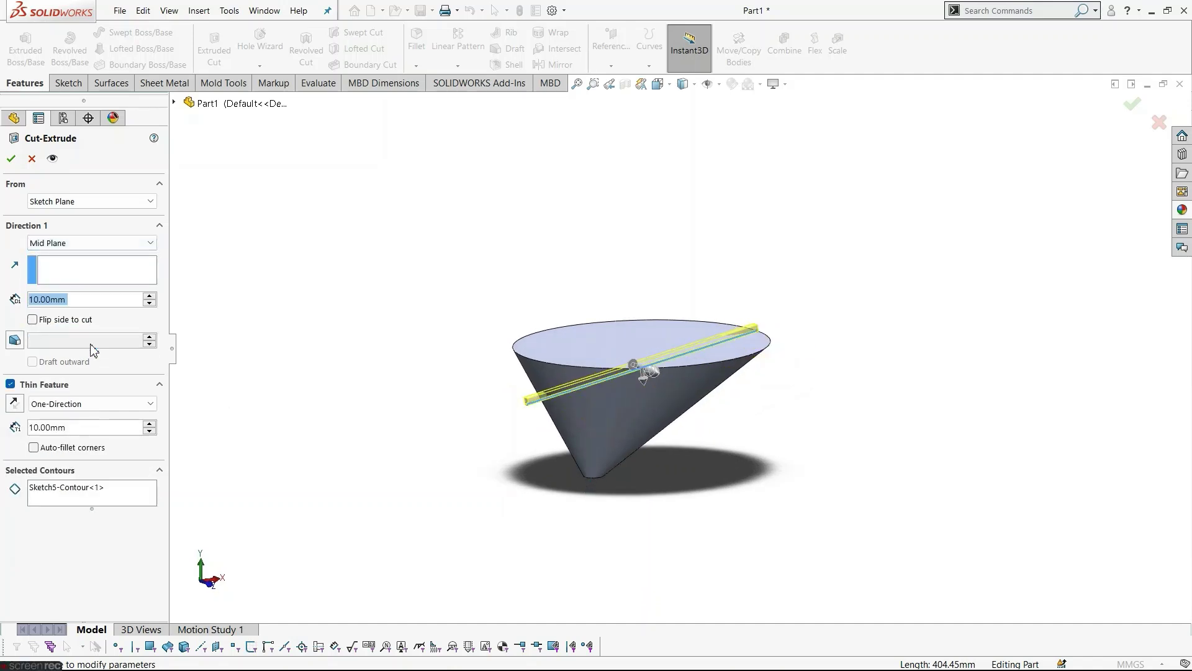
{"action": "scroll", "coordinate": [658, 384], "scroll_direction": "down", "scroll_amount": 3}
{"action": "middle_click_drag", "start_coordinate": [560, 433], "coordinate": [527, 411]}
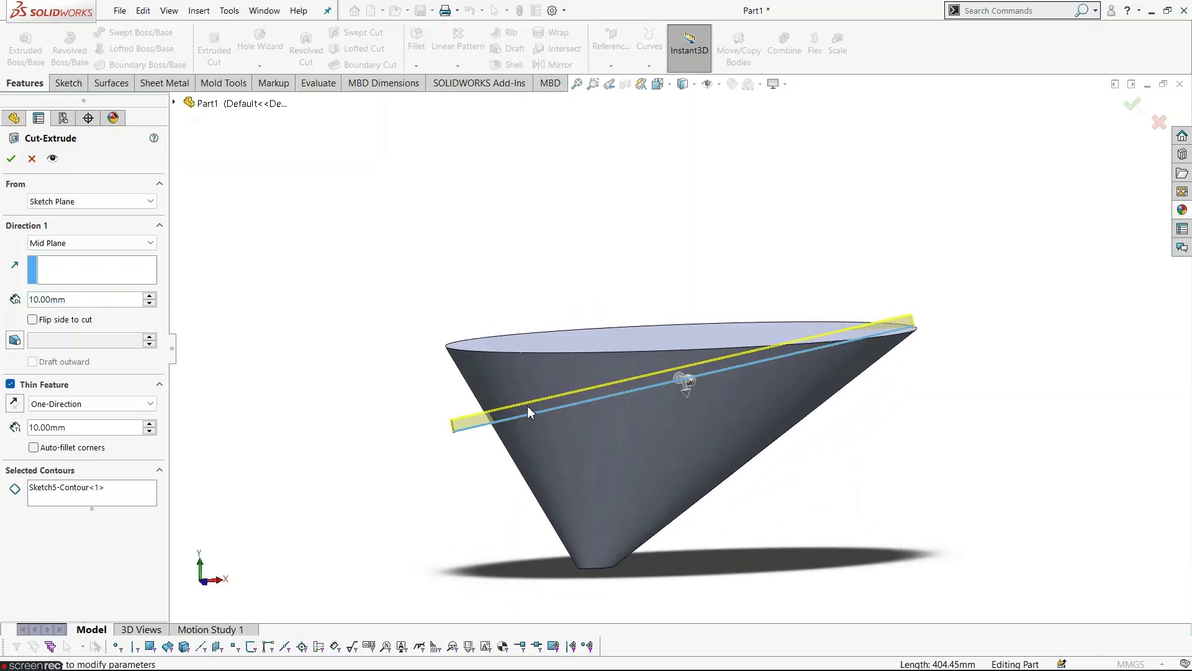
{"action": "left_click", "coordinate": [149, 297]}
{"action": "left_click", "coordinate": [150, 296]}
{"action": "left_click", "coordinate": [150, 297]}
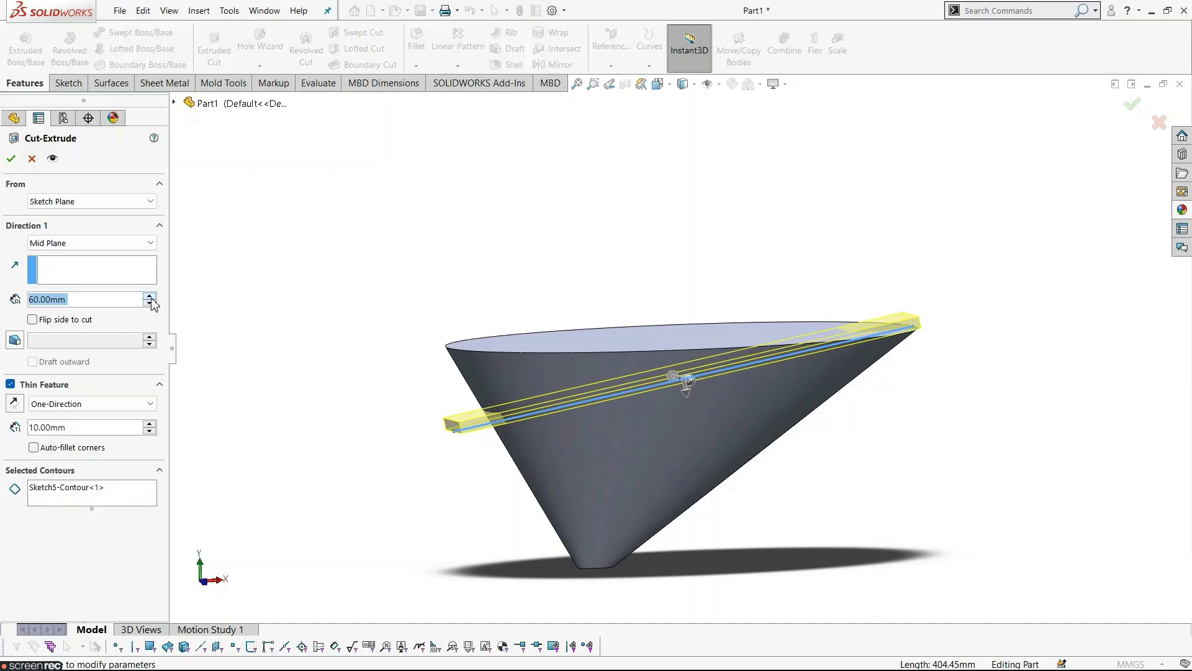
{"action": "left_click", "coordinate": [149, 297]}
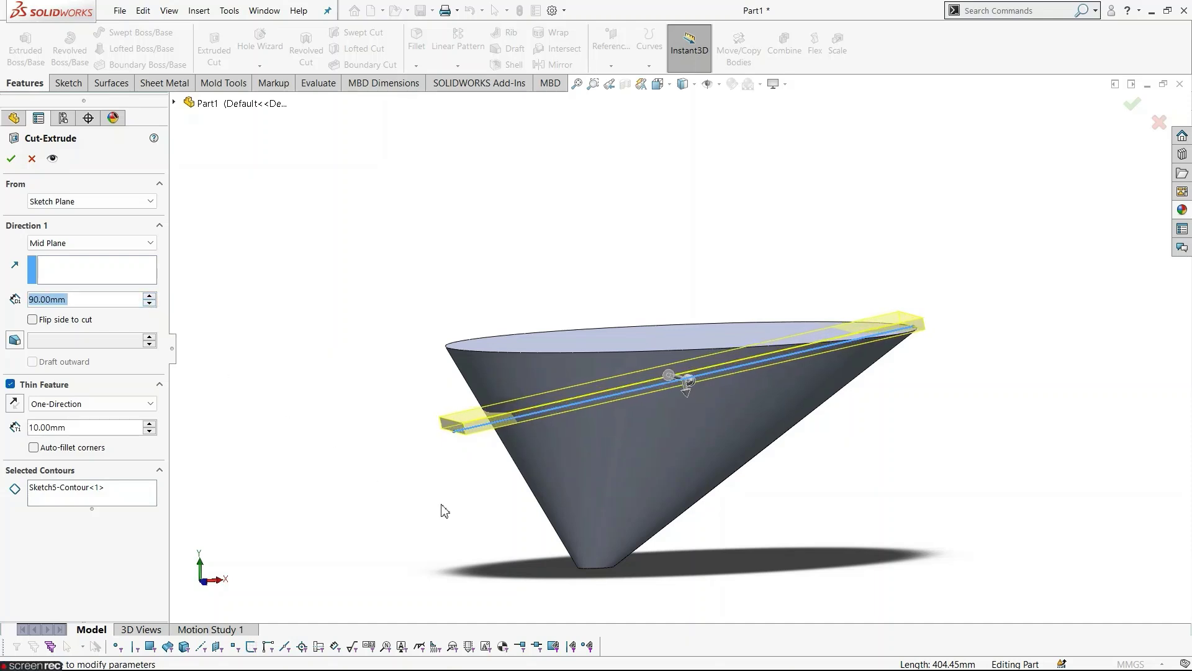
{"action": "left_click", "coordinate": [74, 243]}
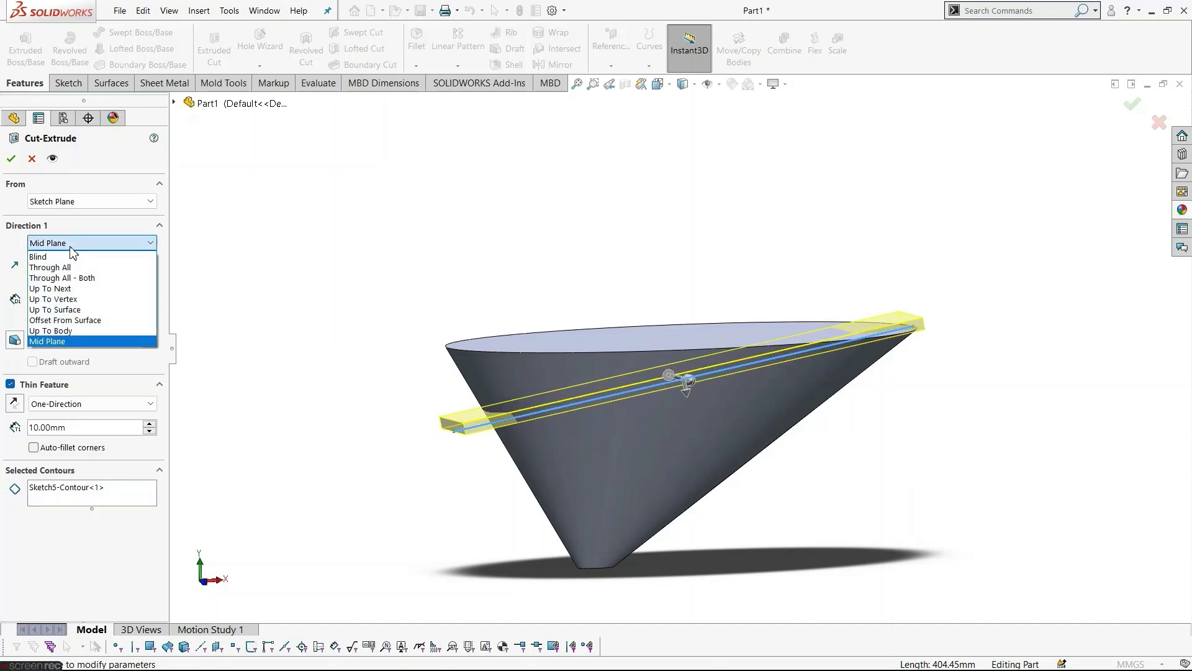
{"action": "left_click", "coordinate": [70, 252]}
{"action": "mouse_move", "coordinate": [465, 475]}
{"action": "middle_mouse_down"}
{"action": "mouse_move", "coordinate": [452, 433]}
{"action": "mouse_move", "coordinate": [472, 479]}
{"action": "mouse_move", "coordinate": [460, 483]}
{"action": "middle_mouse_up"}
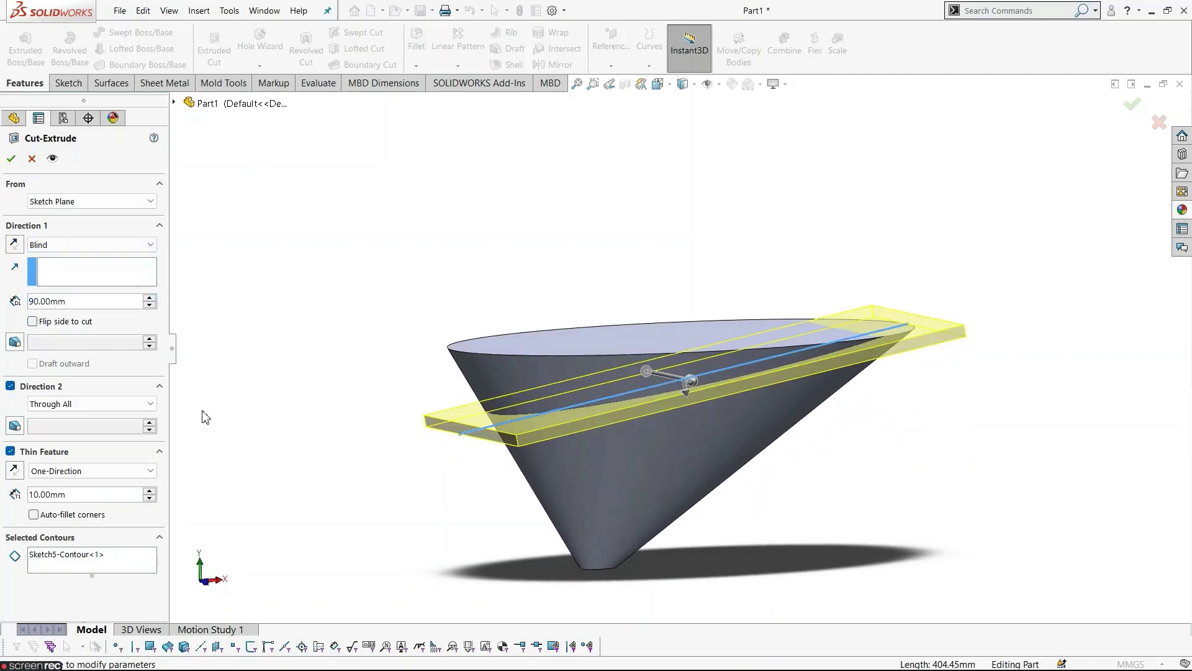
Set the thin-feature thickness to 90 mm and apply the cut.
{"action": "left_click", "coordinate": [149, 491]}
{"action": "left_click", "coordinate": [149, 491]}
{"action": "left_click", "coordinate": [149, 491]}
{"action": "left_click", "coordinate": [149, 490]}
{"action": "left_click", "coordinate": [149, 490]}
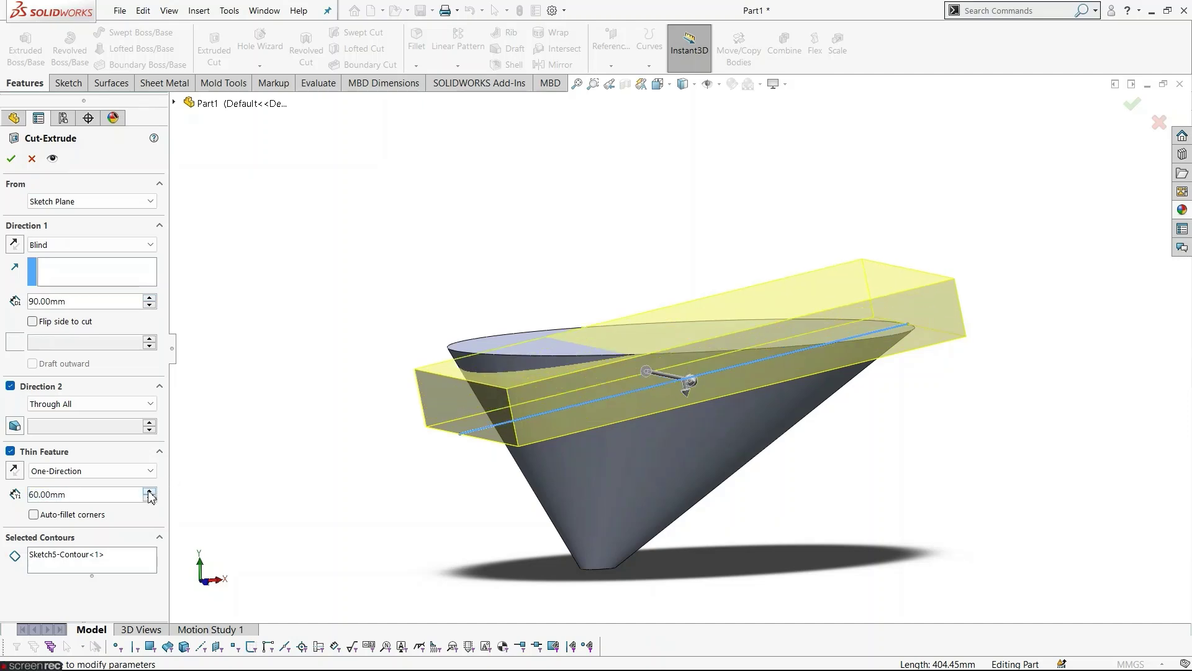
{"action": "left_click", "coordinate": [149, 491]}
{"action": "left_click", "coordinate": [149, 491]}
{"action": "left_click", "coordinate": [149, 490]}
{"action": "mouse_move", "coordinate": [438, 574]}
{"action": "middle_mouse_down"}
{"action": "mouse_move", "coordinate": [404, 534]}
{"action": "mouse_move", "coordinate": [435, 570]}
{"action": "middle_mouse_up"}
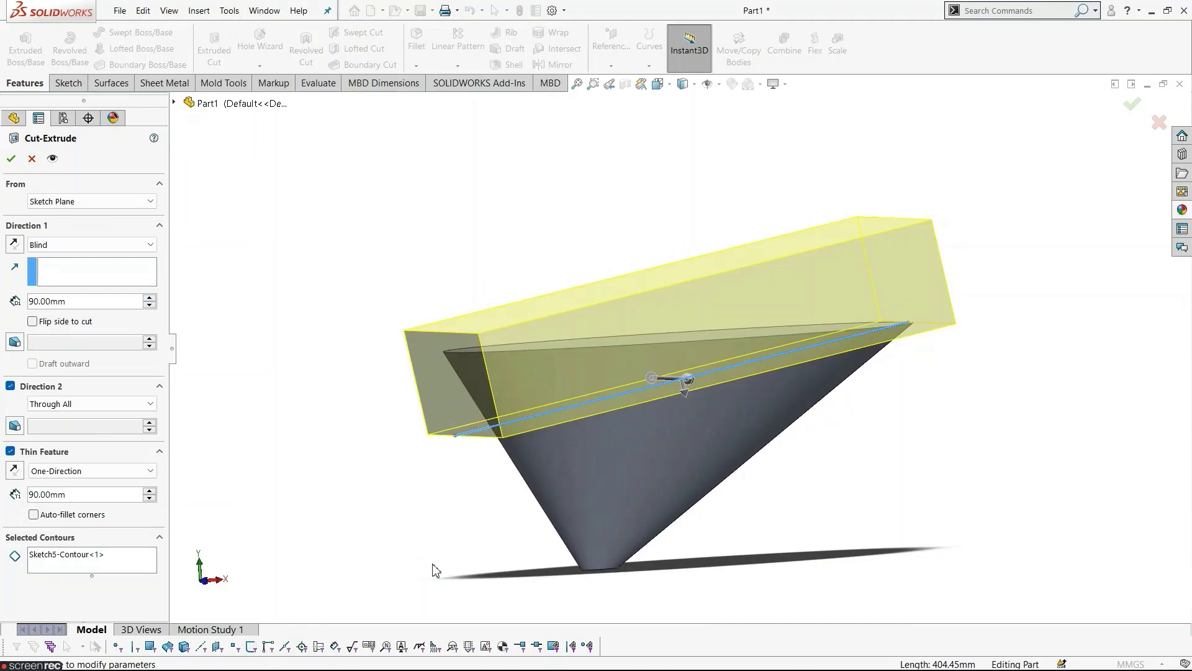
{"action": "left_click", "coordinate": [13, 159]}
{"action": "middle_click_drag", "start_coordinate": [436, 442], "coordinate": [491, 490]}
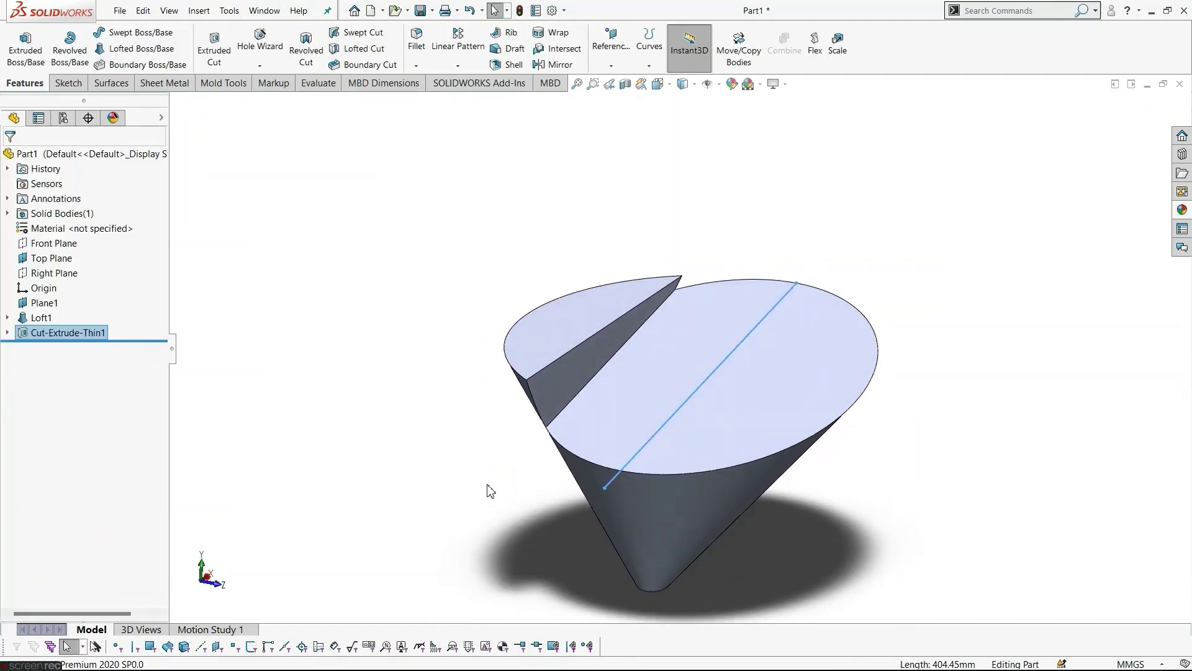
Edit Cut-Extrude-Thin1 so Direction 1 is Through All - Both.
{"action": "right_click", "coordinate": [92, 333]}
{"action": "left_click", "coordinate": [104, 292]}
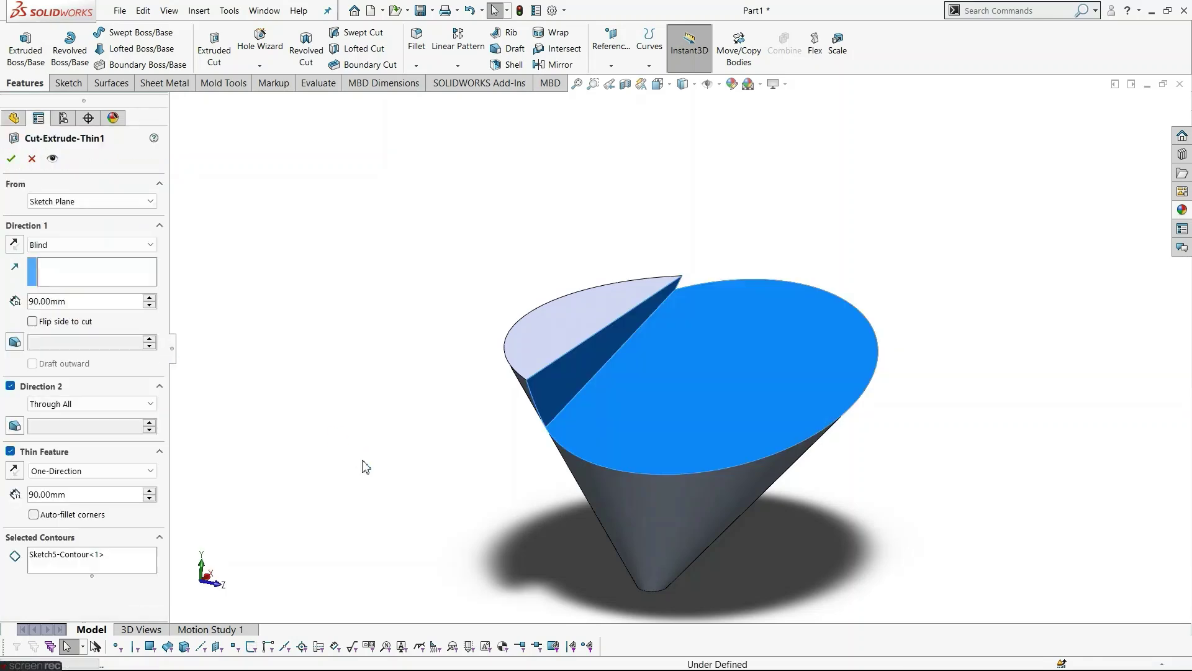
{"action": "left_click", "coordinate": [150, 298]}
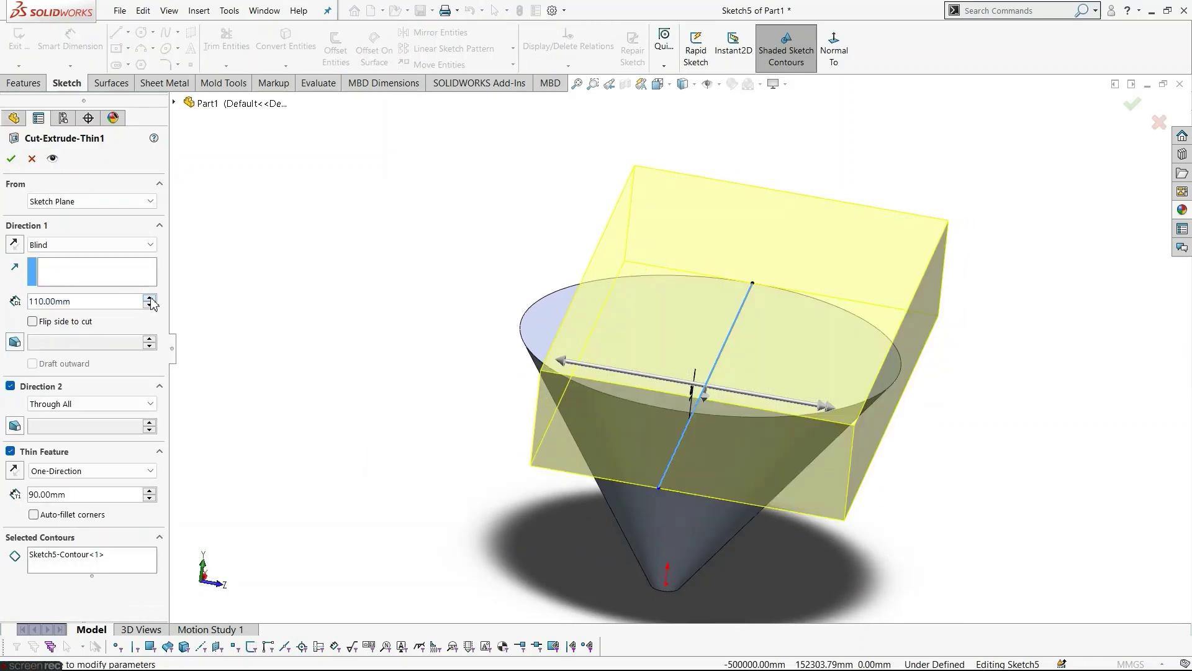
{"action": "left_click", "coordinate": [99, 246]}
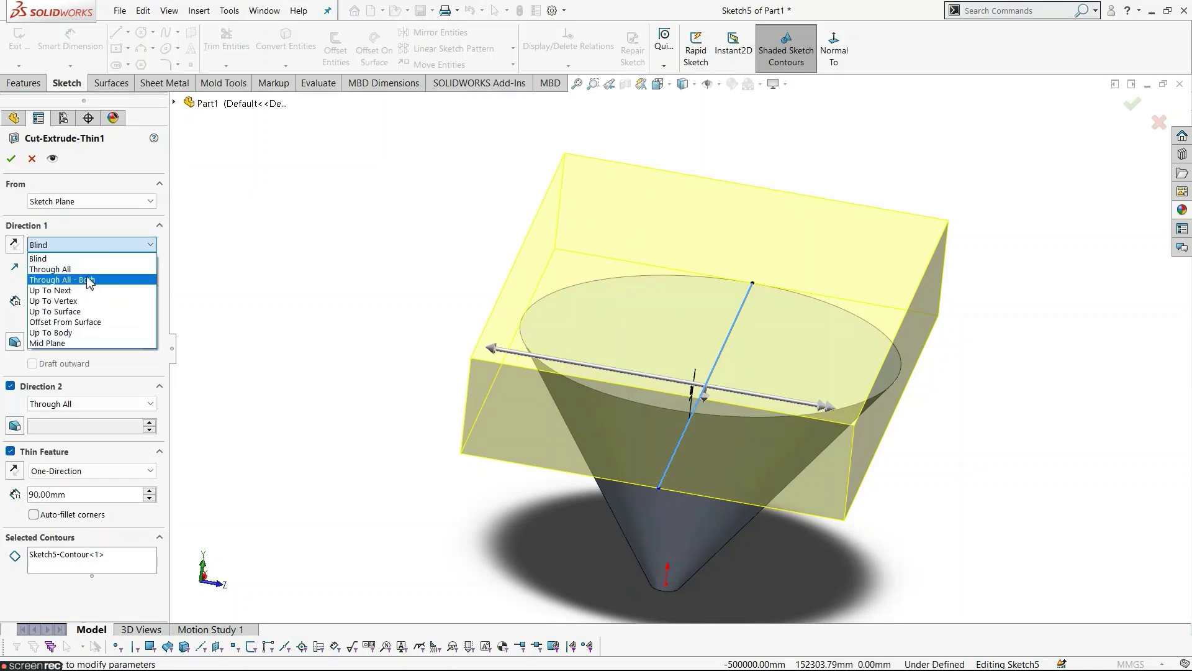
{"action": "left_click", "coordinate": [89, 280]}
{"action": "mouse_move", "coordinate": [439, 407]}
{"action": "middle_mouse_down"}
{"action": "mouse_move", "coordinate": [460, 420]}
{"action": "mouse_move", "coordinate": [423, 418]}
{"action": "mouse_move", "coordinate": [435, 410]}
{"action": "middle_mouse_up"}
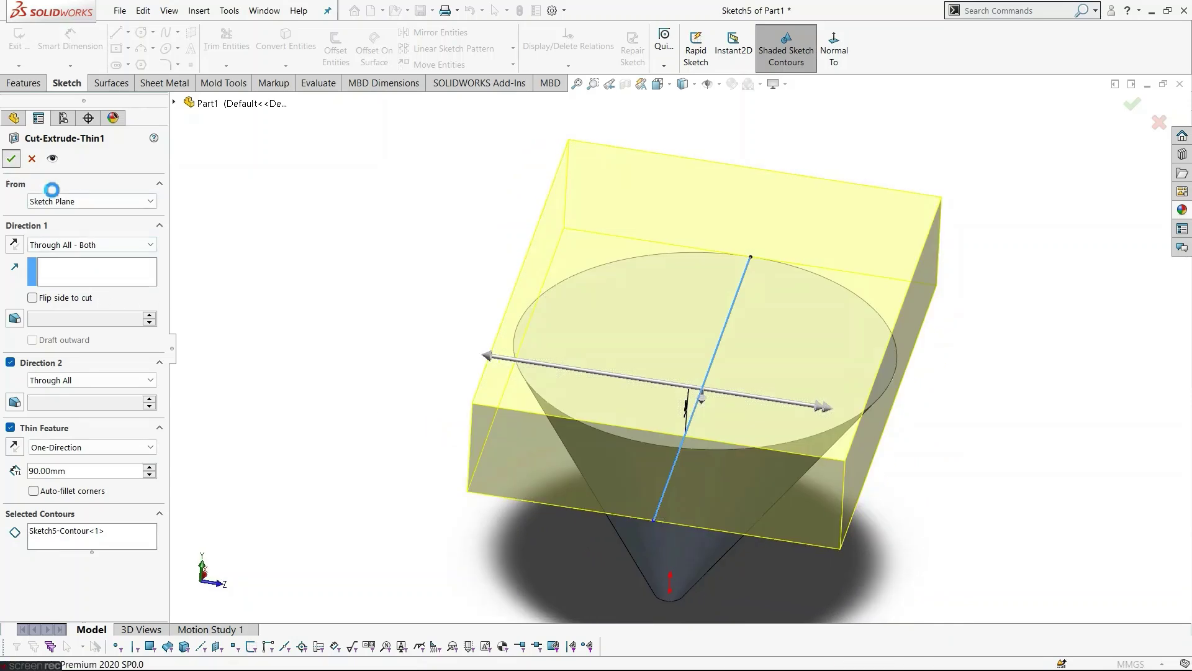
{"action": "left_click", "coordinate": [11, 158]}
{"action": "middle_click_drag", "start_coordinate": [346, 412], "coordinate": [524, 497]}
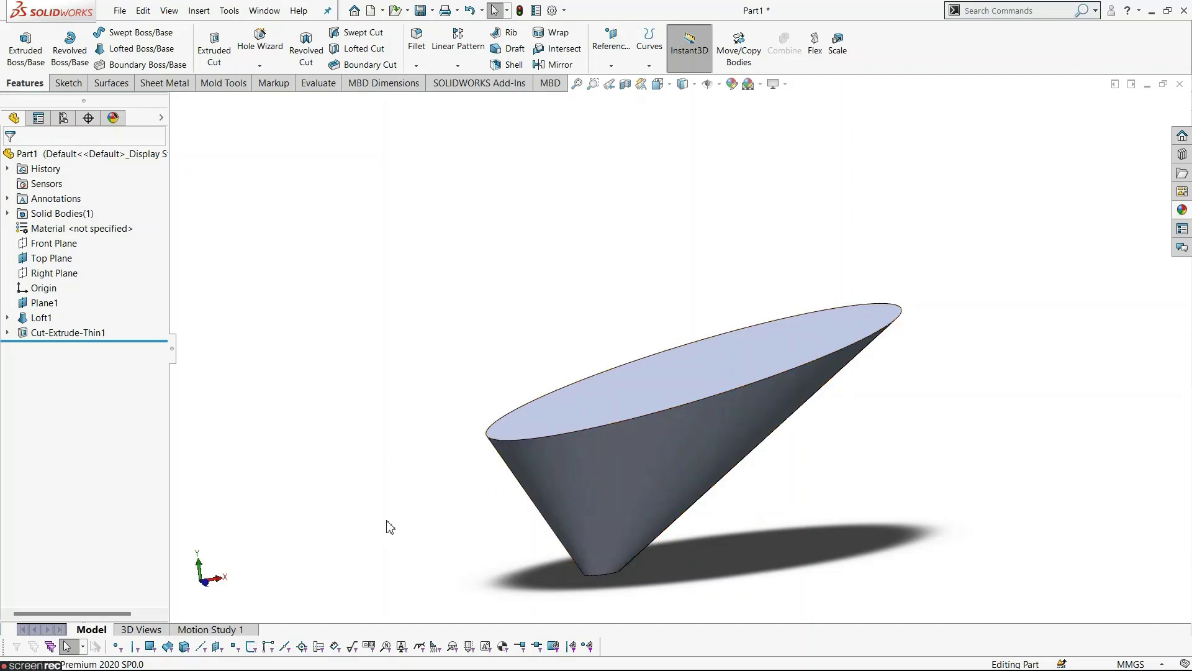
Select the Top Plane as the reference for a new plane.
{"action": "left_click", "coordinate": [52, 258]}
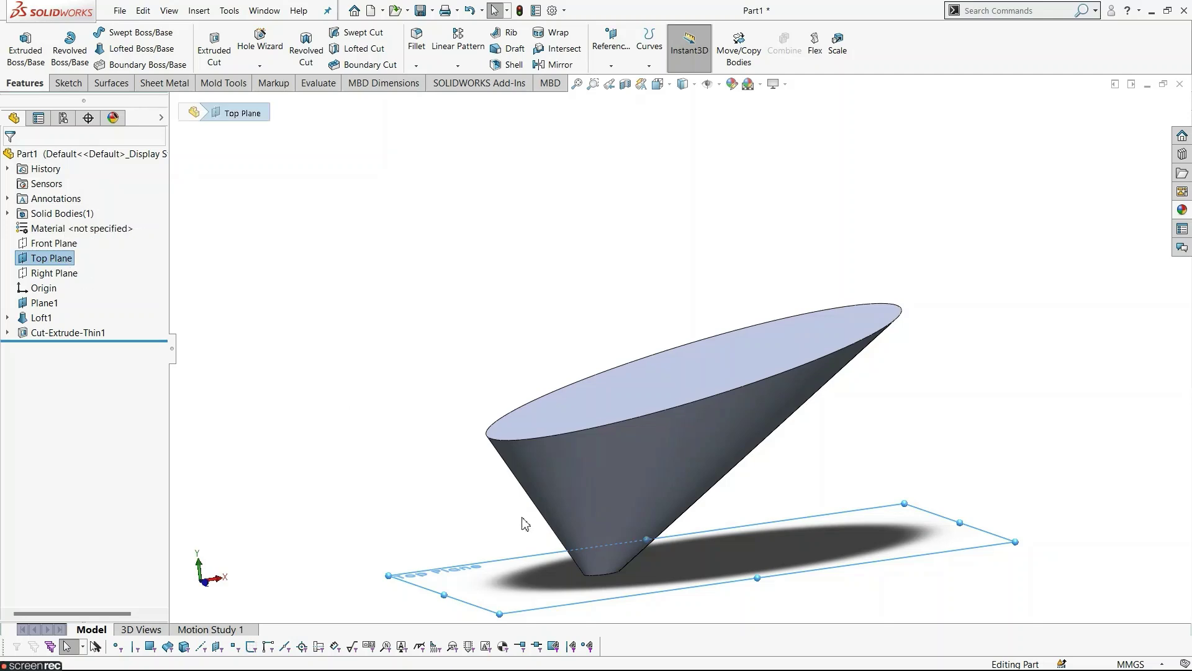
{"action": "mouse_move", "coordinate": [526, 524]}
{"action": "middle_mouse_down"}
{"action": "mouse_move", "coordinate": [501, 471]}
{"action": "mouse_move", "coordinate": [513, 529]}
{"action": "middle_mouse_up"}
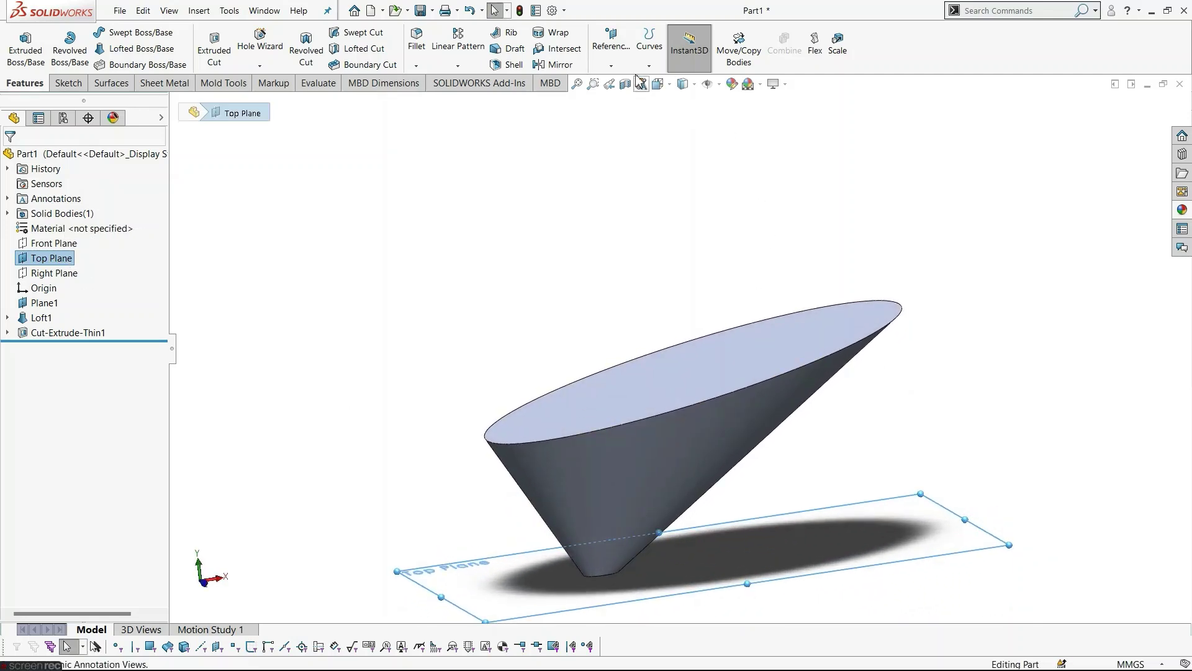
{"action": "left_click", "coordinate": [612, 65]}
Create Plane2 parallel to the Top Plane at a 110 mm offset.
{"action": "left_click", "coordinate": [622, 82]}
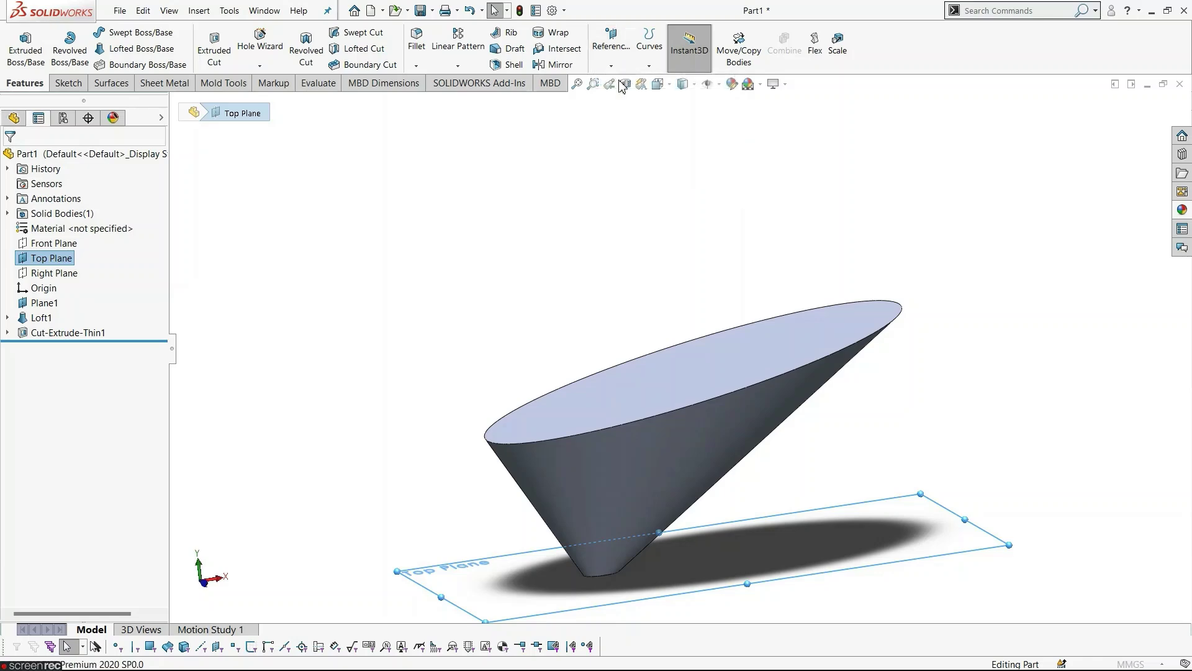
{"action": "middle_click_drag", "start_coordinate": [606, 497], "coordinate": [674, 524]}
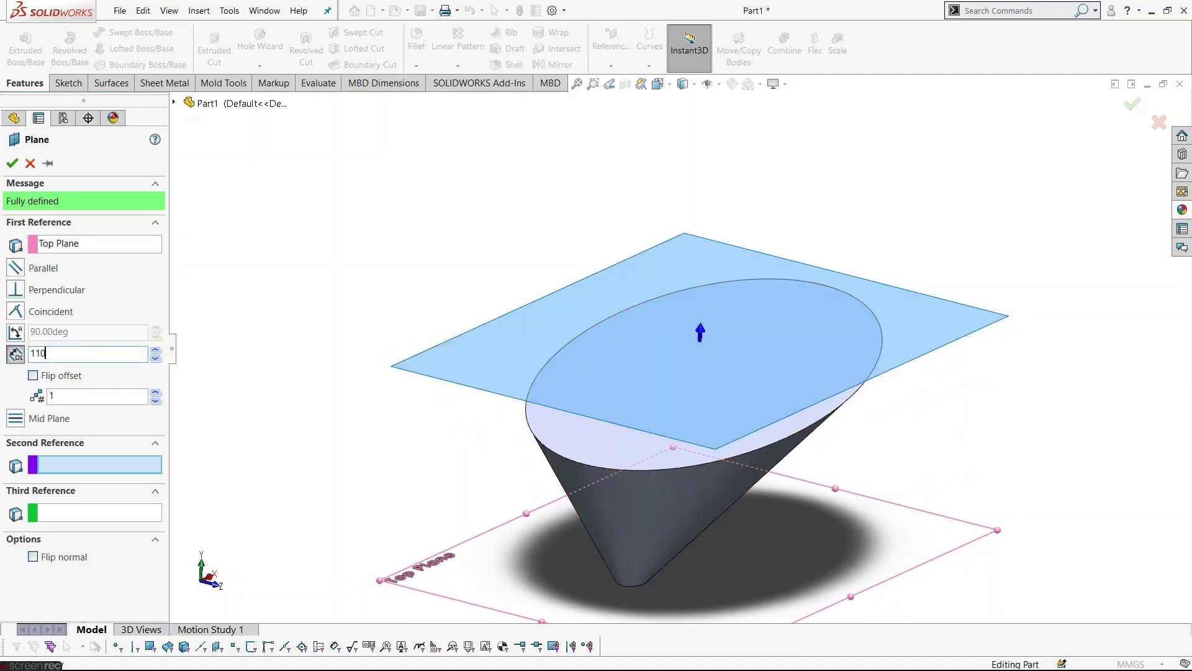
{"action": "key", "text": "Return"}
{"action": "middle_click_drag", "start_coordinate": [202, 378], "coordinate": [490, 385]}
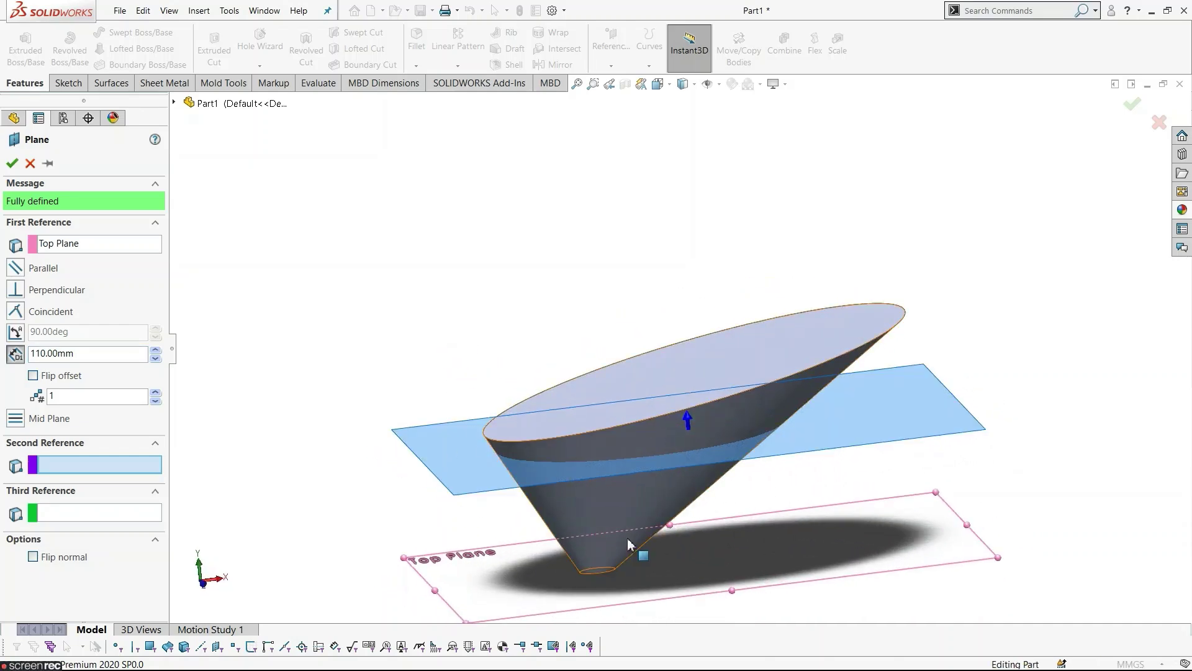
{"action": "left_click", "coordinate": [10, 164]}
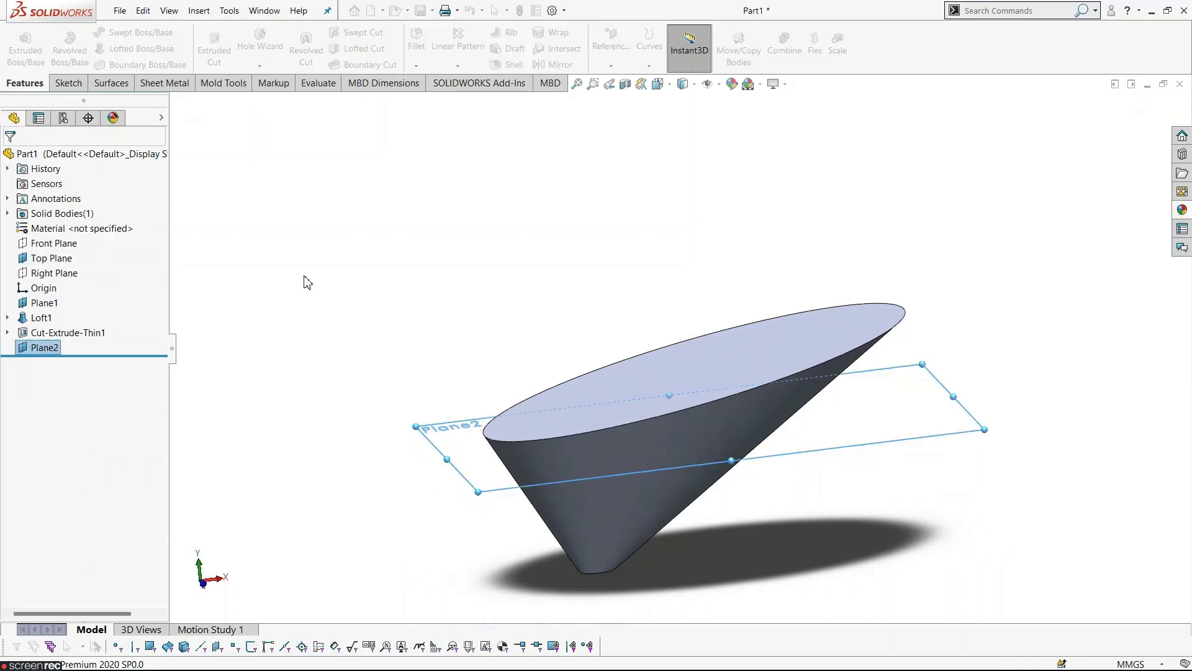
Start a sketch on Plane2 and view it head-on.
{"action": "middle_click_drag", "start_coordinate": [372, 330], "coordinate": [383, 367]}
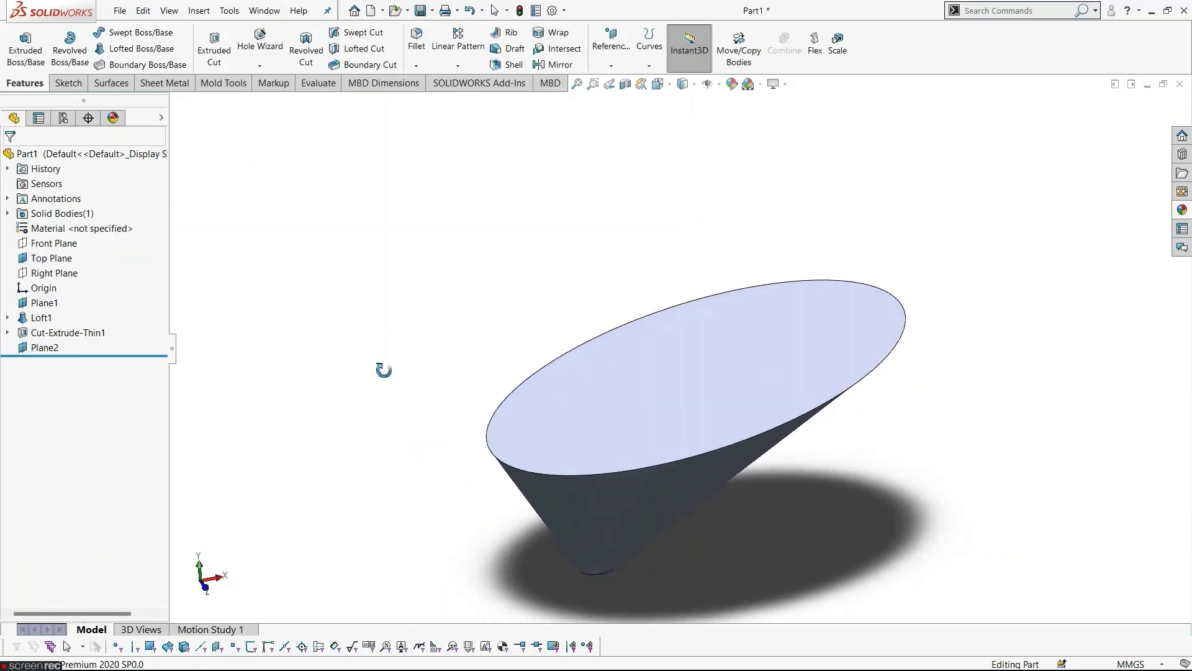
{"action": "left_click", "coordinate": [45, 347]}
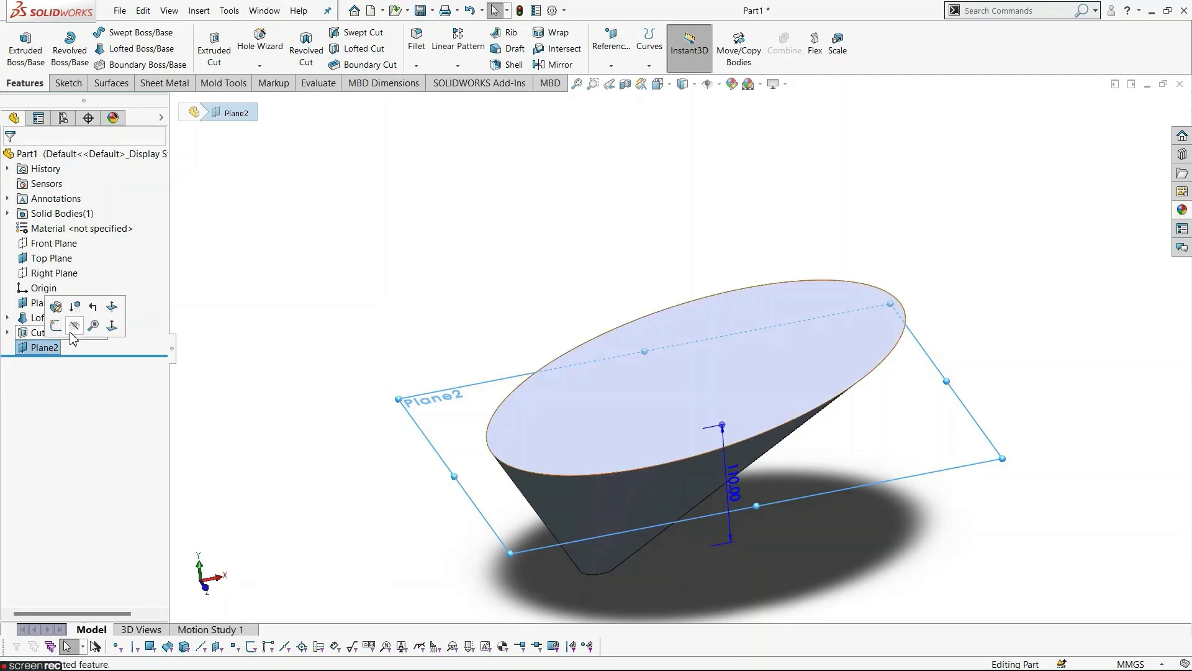
{"action": "left_click", "coordinate": [56, 325]}
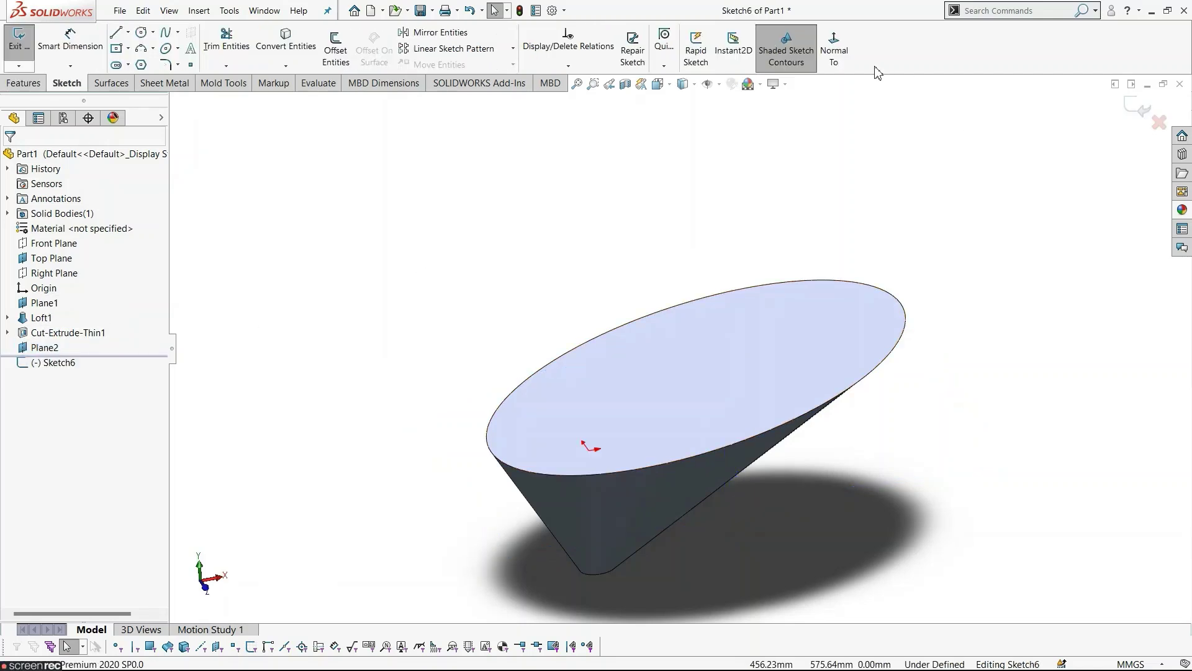
{"action": "left_click", "coordinate": [833, 50]}
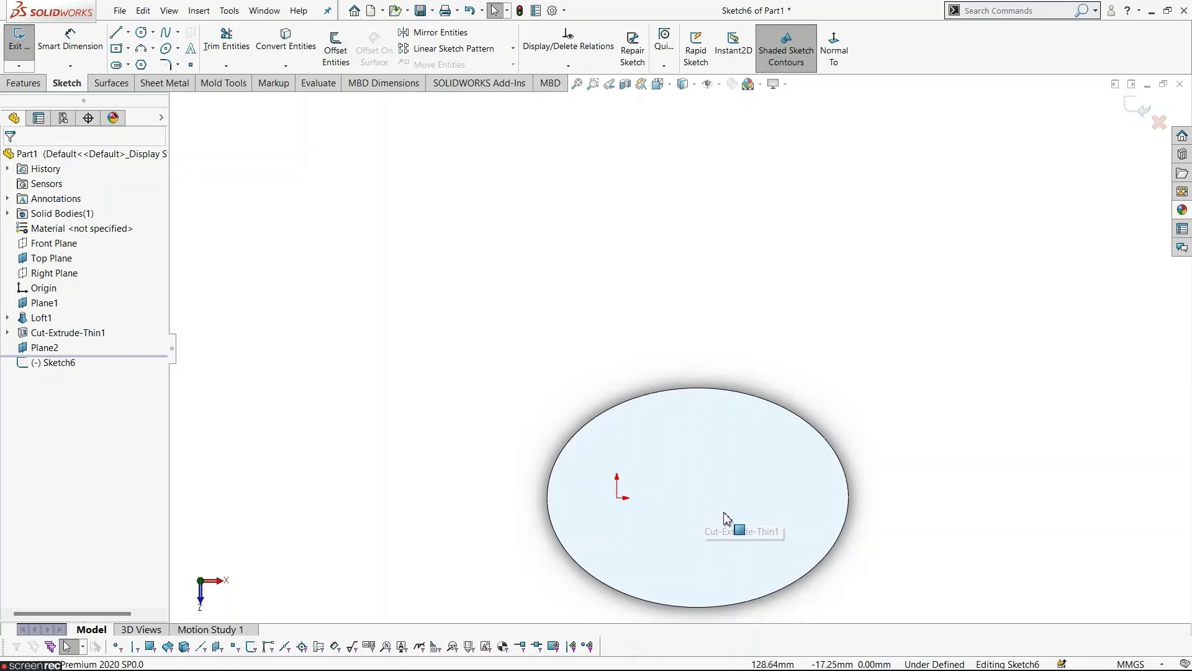
{"action": "scroll", "coordinate": [727, 517], "scroll_direction": "down", "scroll_amount": 3}
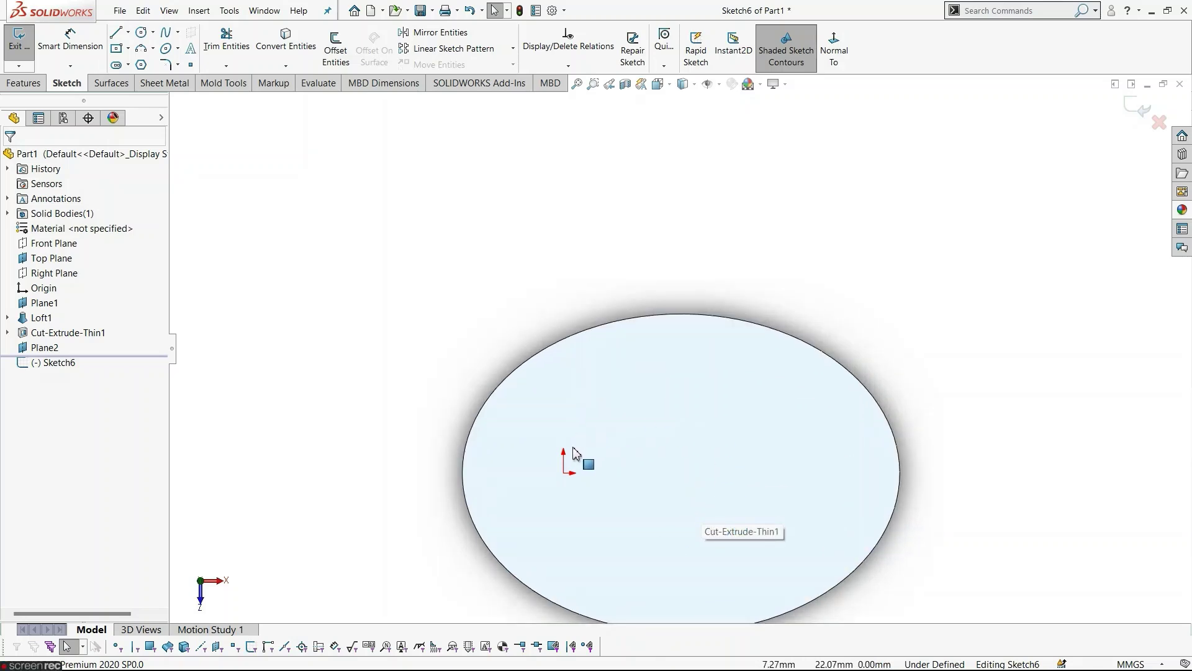
Draw an ellipse centred right of the origin inside the cone's outline.
{"action": "left_click", "coordinate": [166, 52]}
{"action": "scroll", "coordinate": [645, 503], "scroll_direction": "up", "scroll_amount": 2}
{"action": "scroll", "coordinate": [676, 442], "scroll_direction": "down", "scroll_amount": 4}
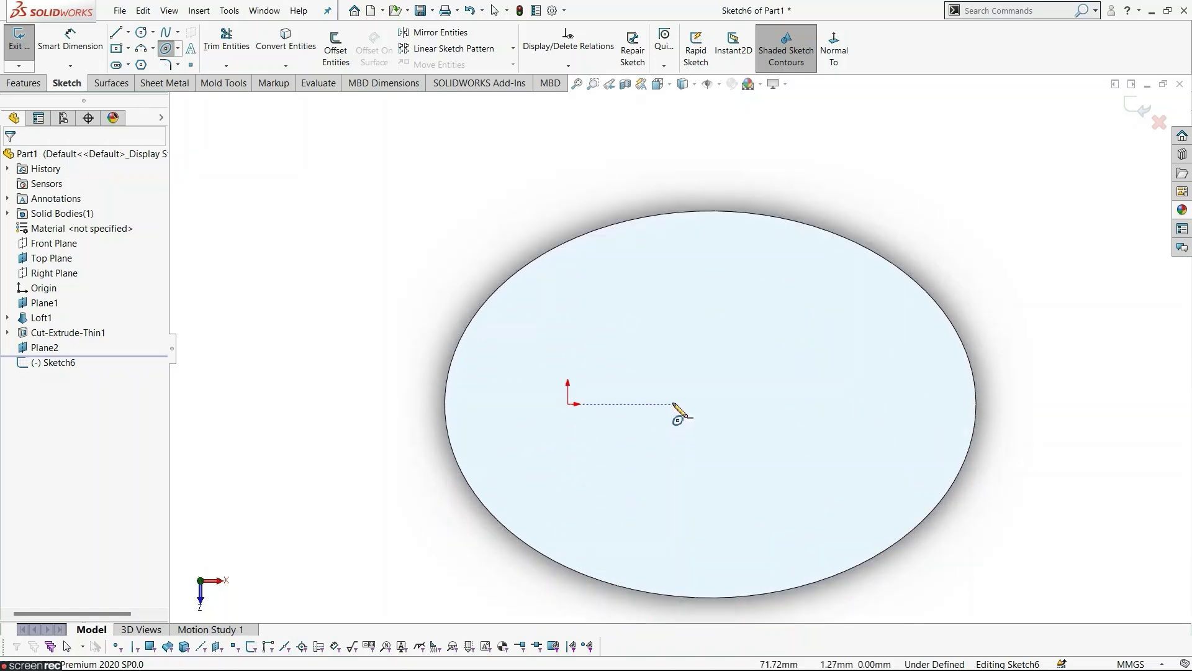
{"action": "left_click", "coordinate": [661, 403]}
{"action": "left_click", "coordinate": [541, 404]}
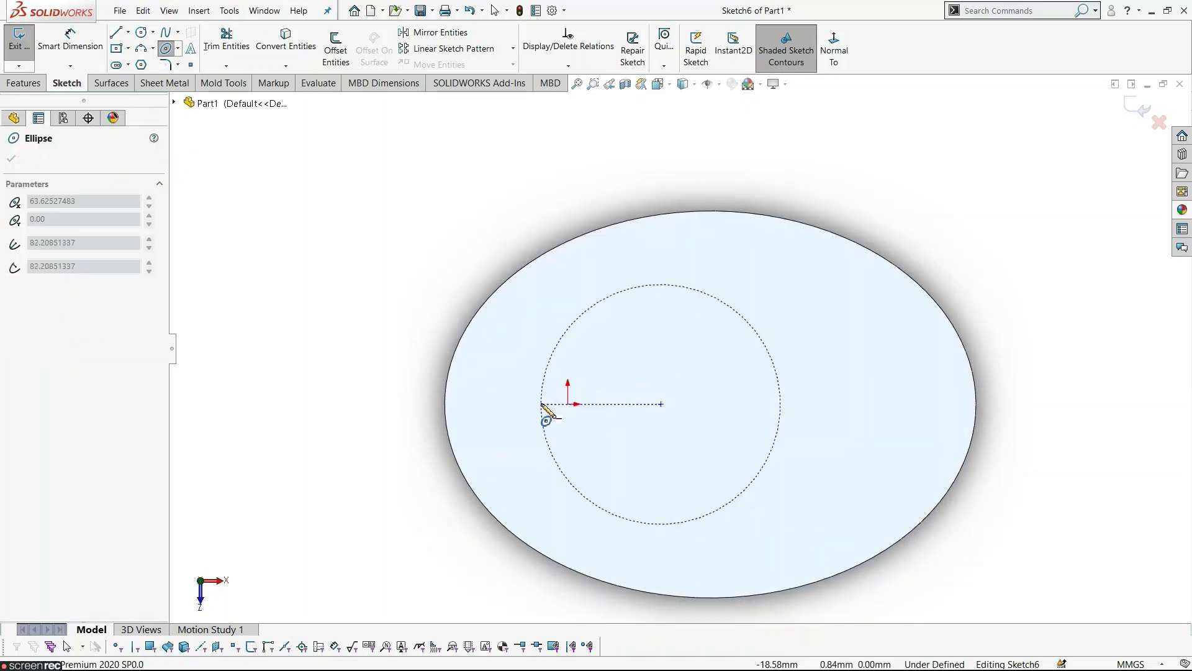
{"action": "left_click", "coordinate": [646, 329]}
{"action": "key", "text": "Escape"}
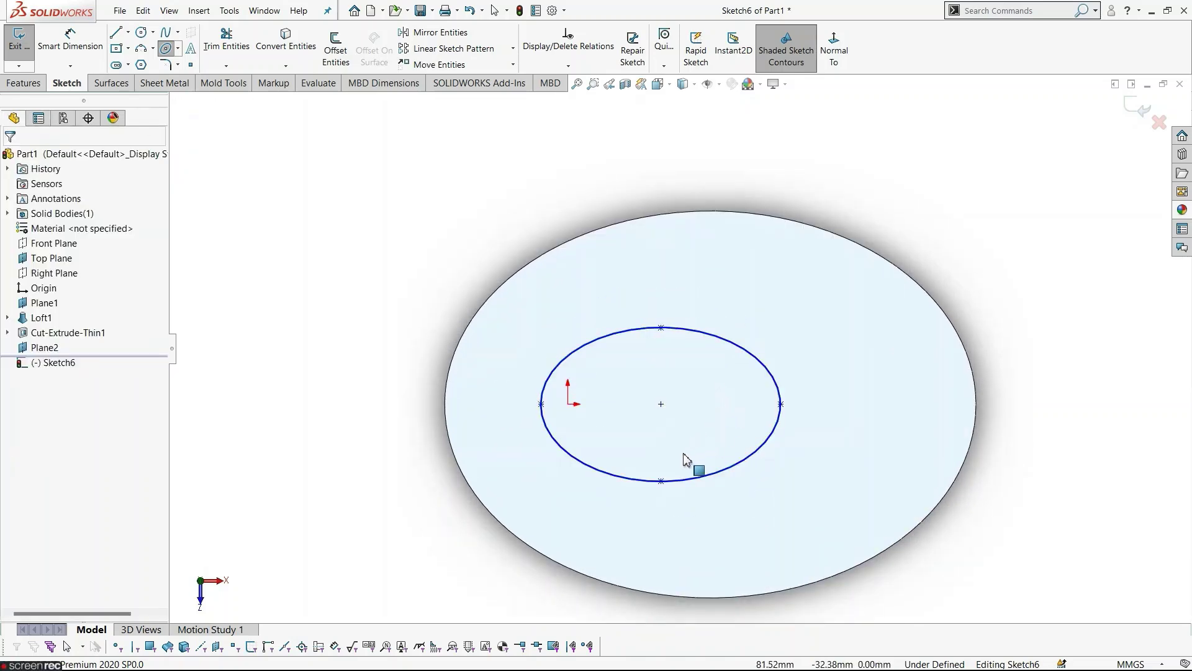
Select the ellipse points and origin, then clear the selection without adding relations.
{"action": "left_click", "coordinate": [541, 405]}
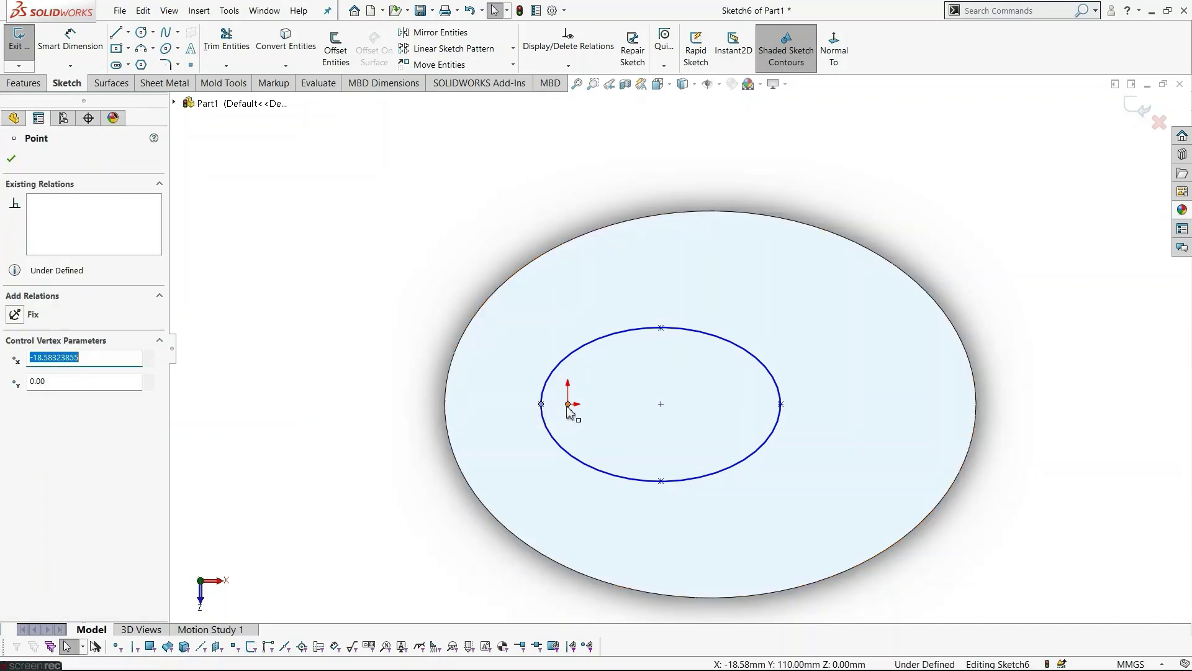
{"action": "left_click", "coordinate": [567, 404]}
{"action": "left_click", "coordinate": [660, 404], "text": "ctrl"}
{"action": "left_click", "coordinate": [662, 407], "text": "ctrl"}
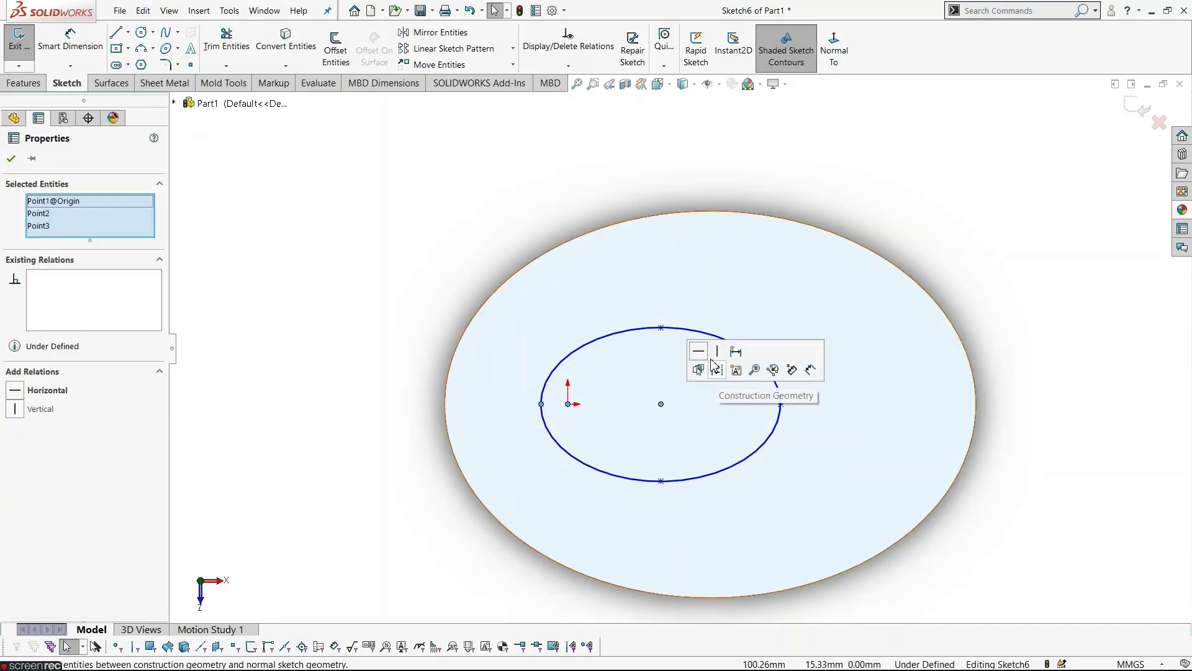
{"action": "left_click", "coordinate": [936, 207]}
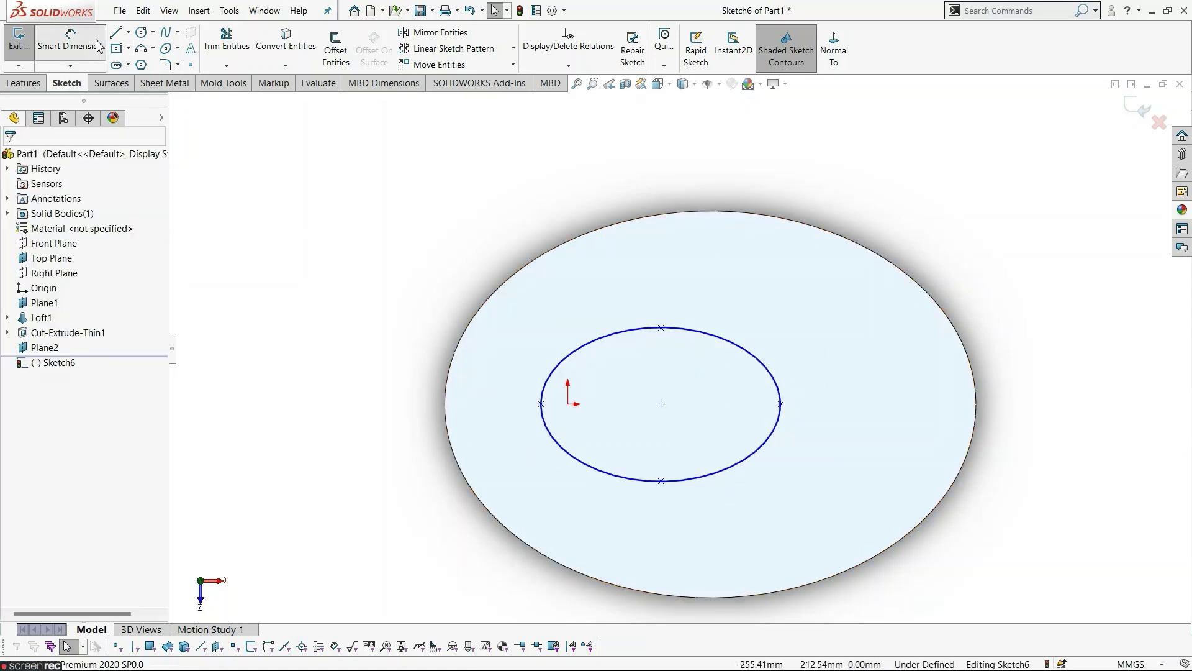
Dimension the ellipse centre 50 mm and its left vertex 40 mm from the origin.
{"action": "left_click", "coordinate": [70, 40]}
{"action": "left_click", "coordinate": [568, 405]}
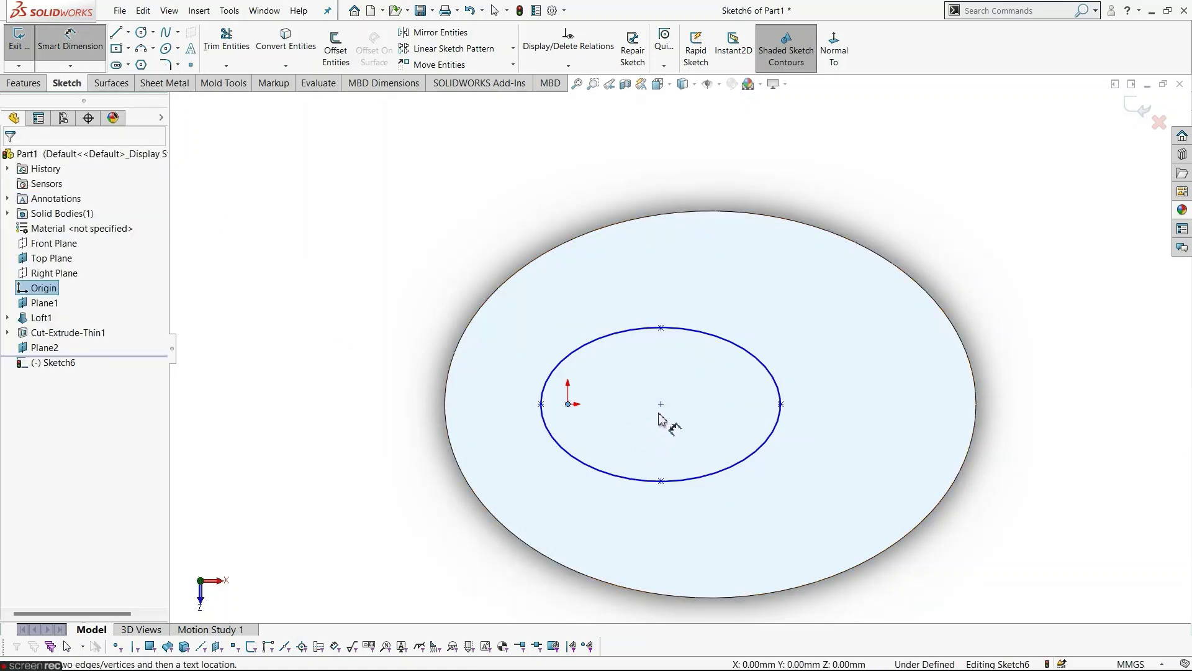
{"action": "left_click", "coordinate": [661, 404]}
{"action": "left_click", "coordinate": [639, 534]}
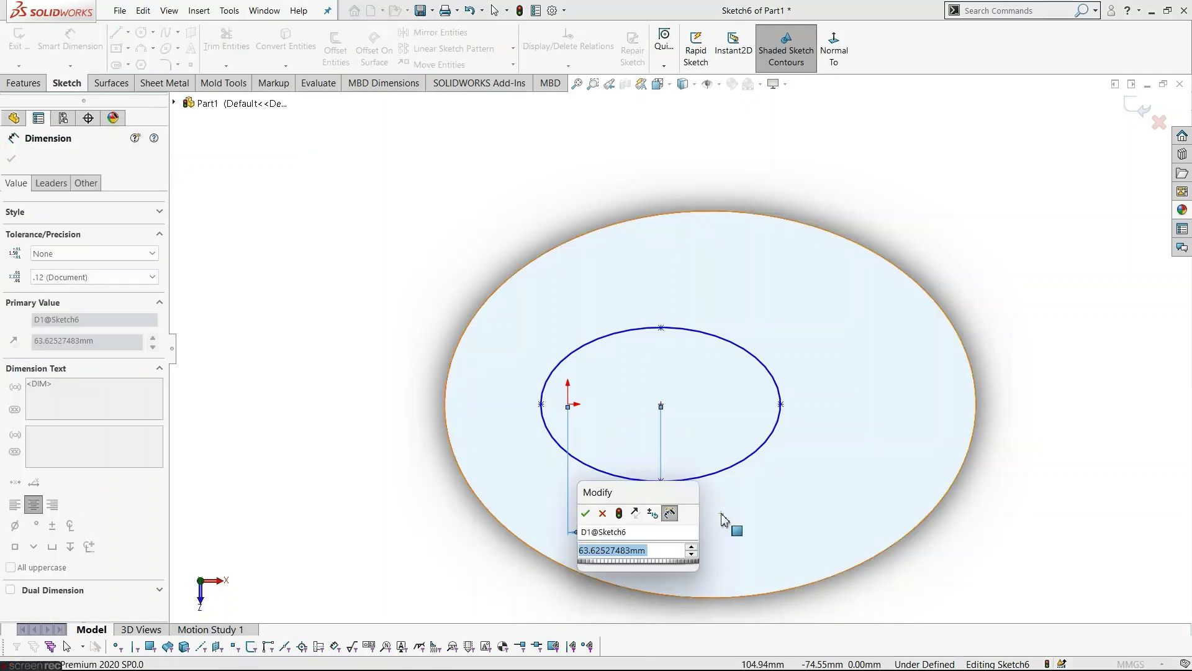
{"action": "type", "text": "5"}
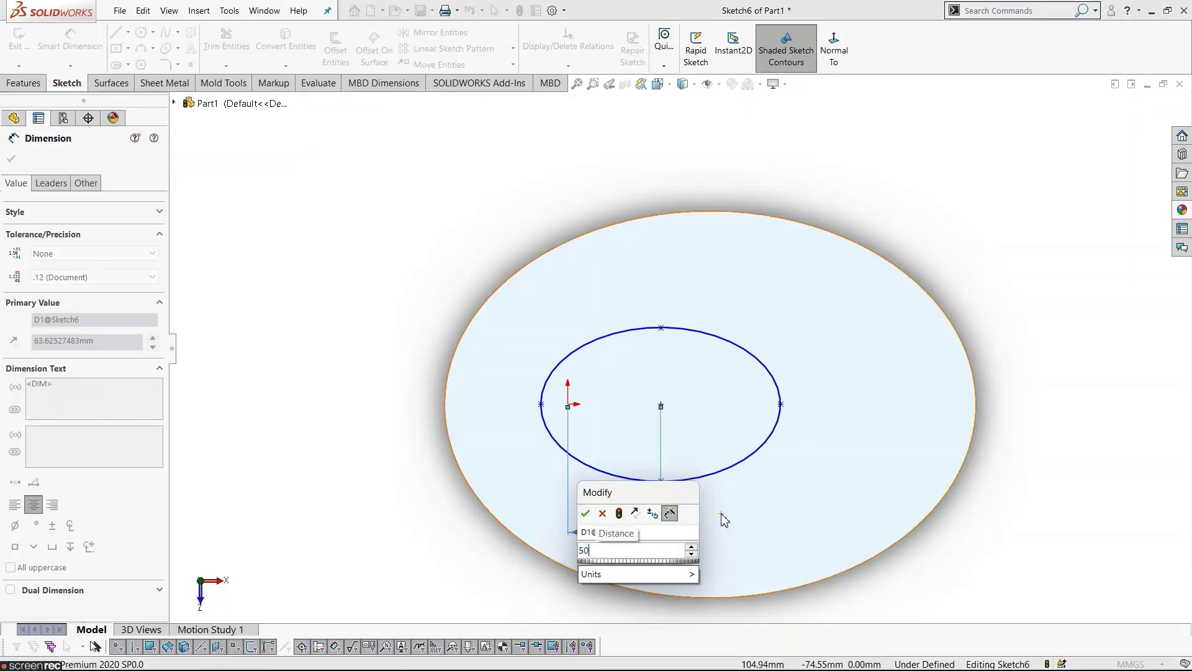
{"action": "type", "text": "0"}
{"action": "key", "text": "Return"}
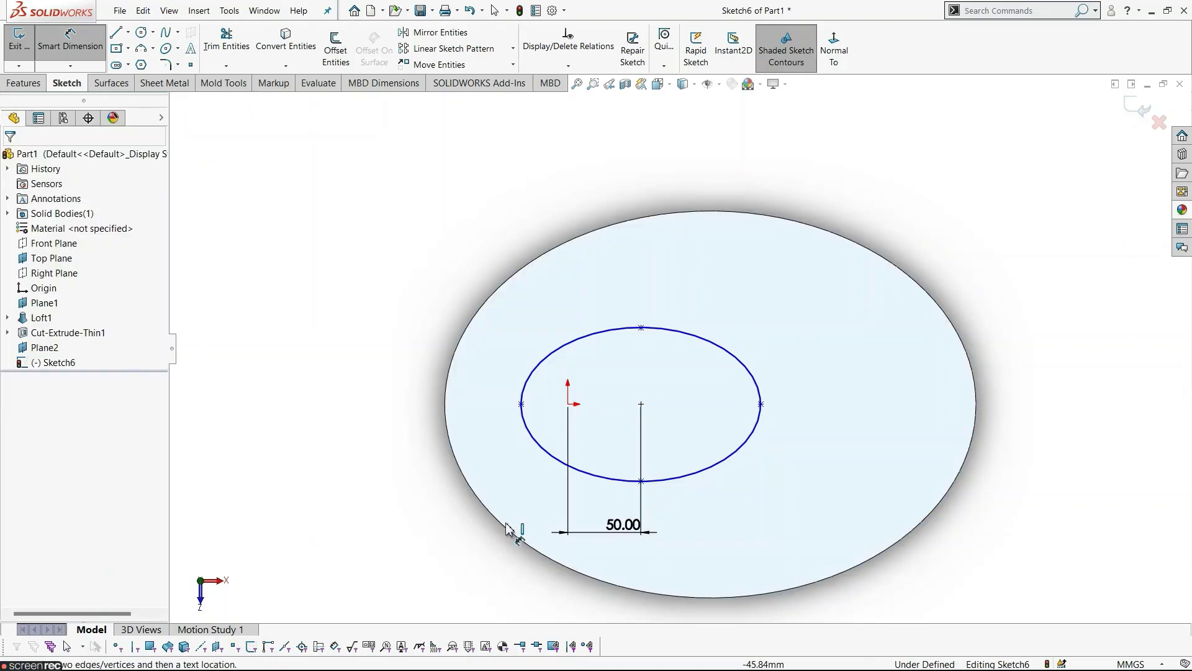
{"action": "left_click", "coordinate": [567, 404]}
{"action": "left_click", "coordinate": [521, 404]}
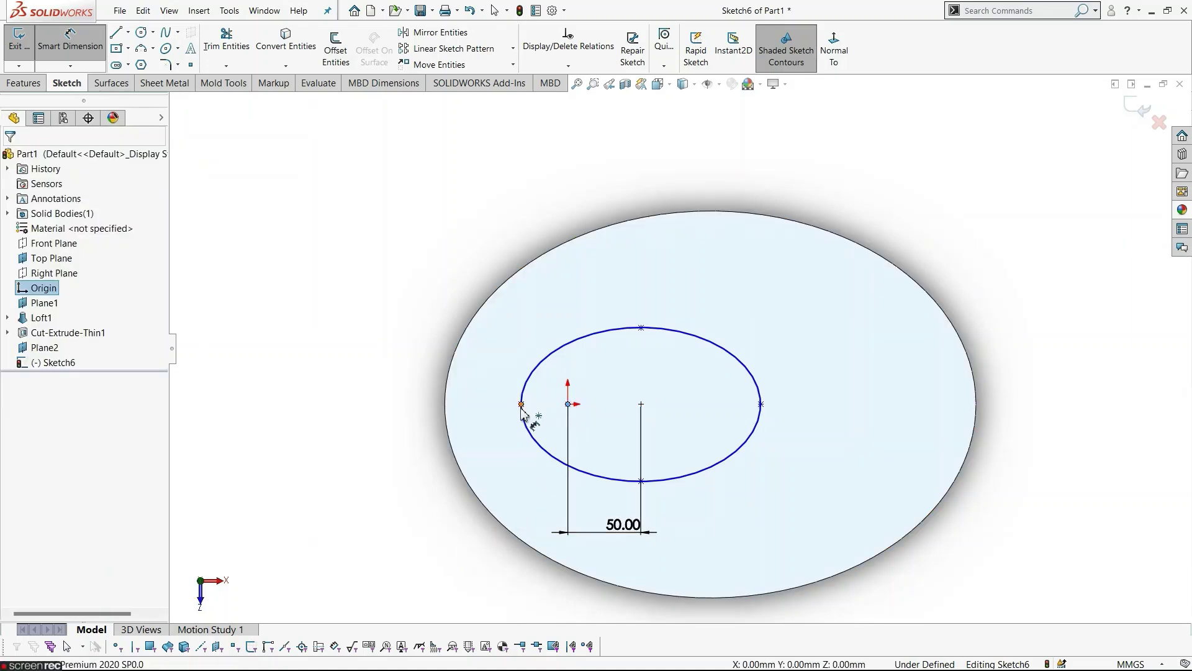
{"action": "left_click", "coordinate": [548, 517]}
{"action": "type", "text": "40"}
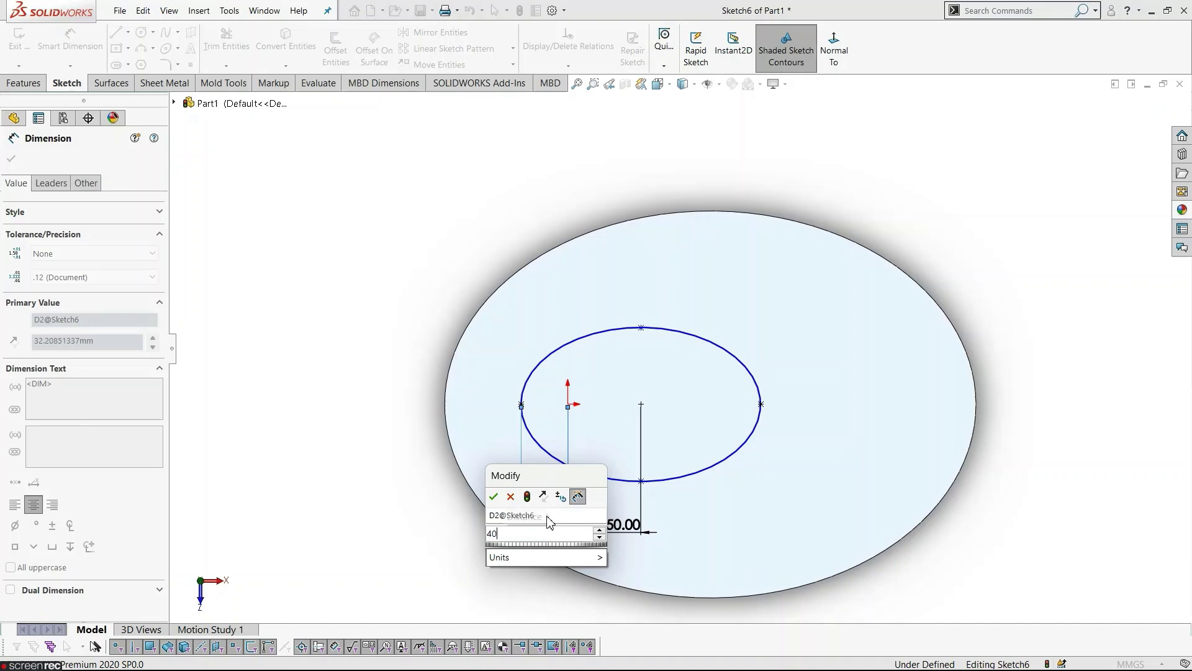
{"action": "key", "text": "Return"}
Set the ellipse's vertical half-height to 70 mm and close the sketch.
{"action": "left_click", "coordinate": [375, 447]}
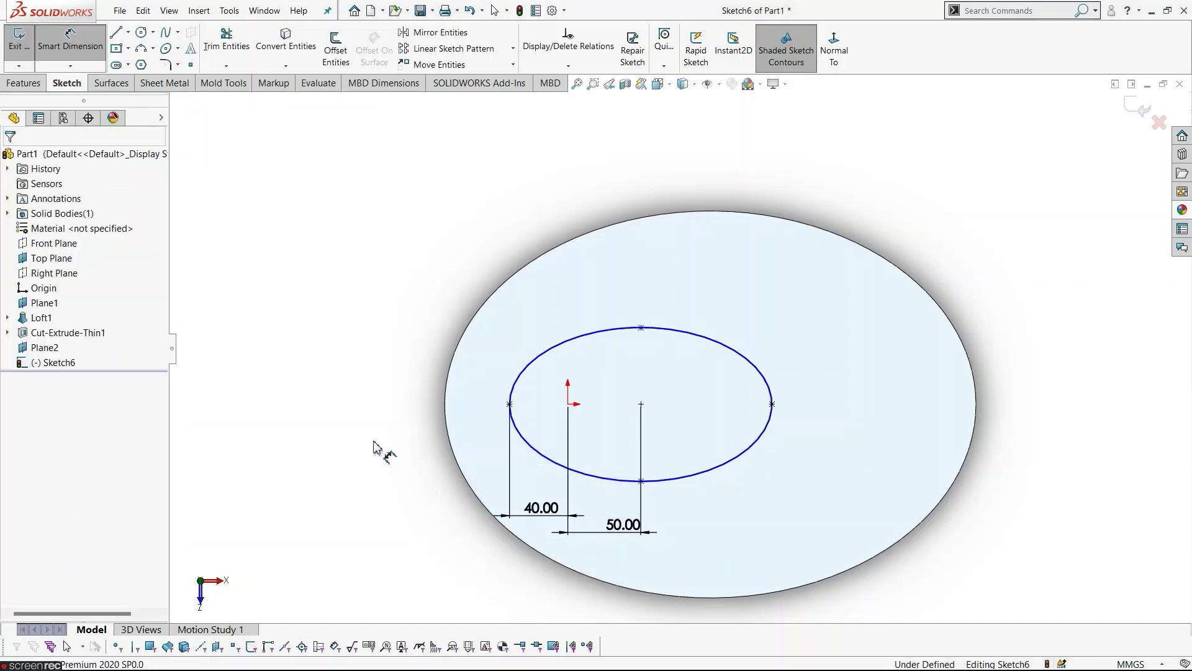
{"action": "left_click", "coordinate": [642, 406]}
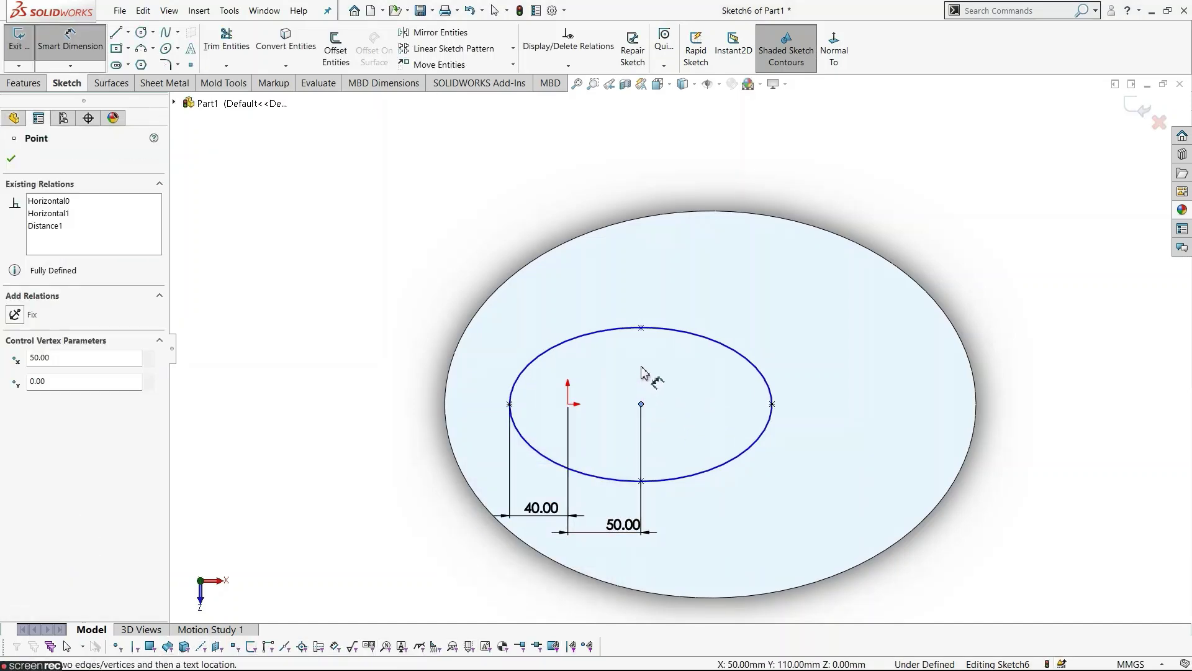
{"action": "left_click", "coordinate": [641, 328]}
{"action": "left_click", "coordinate": [714, 367]}
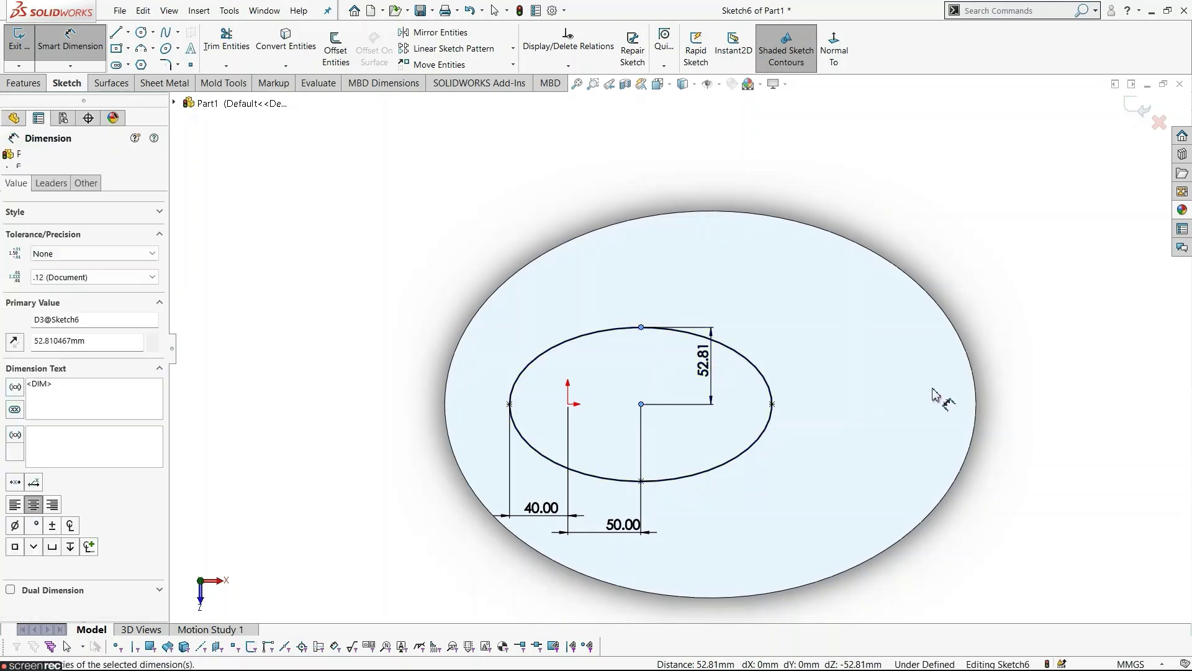
{"action": "type", "text": "70"}
{"action": "key", "text": "Return"}
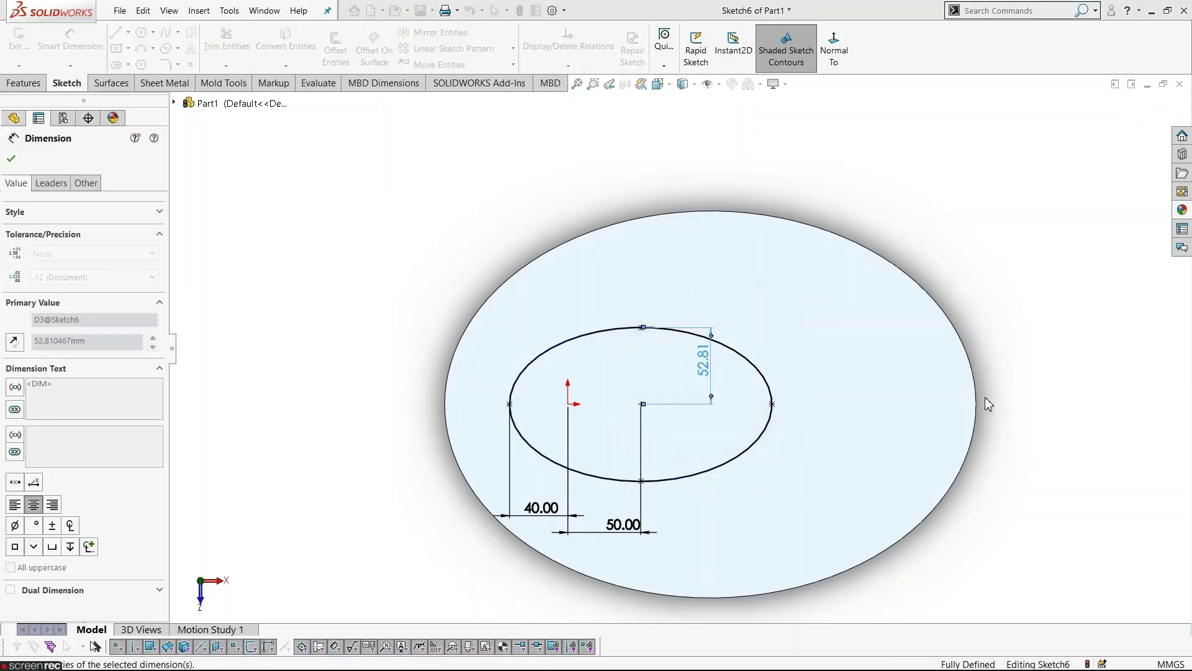
{"action": "key", "text": "Escape"}
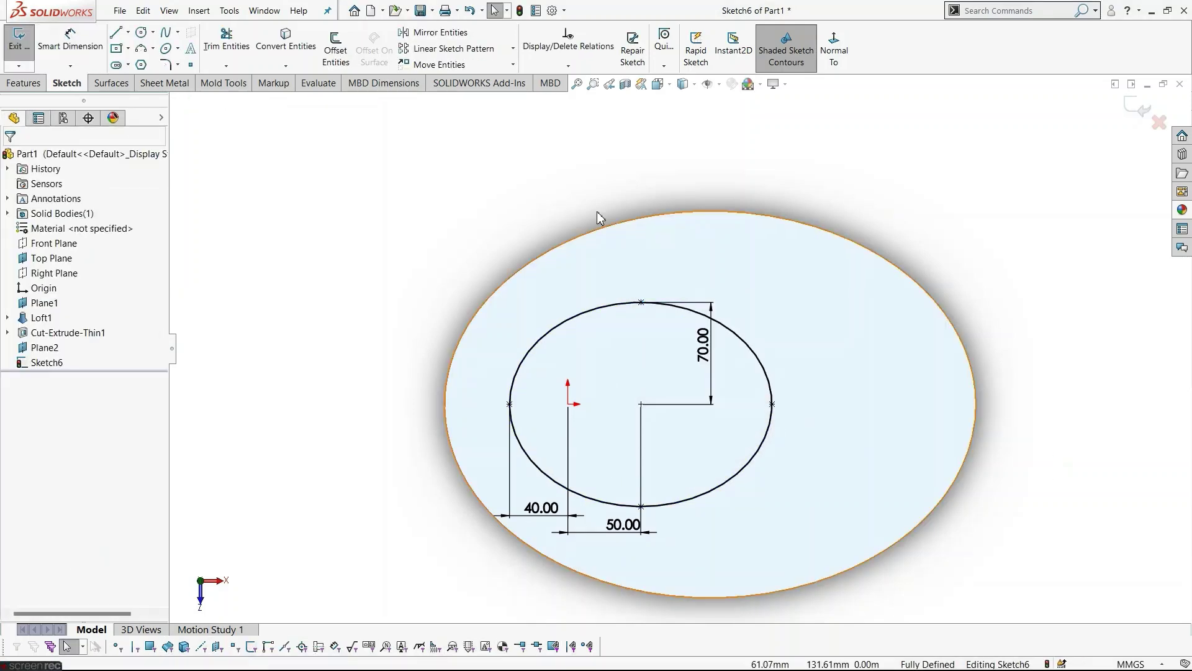
{"action": "left_click", "coordinate": [1131, 111]}
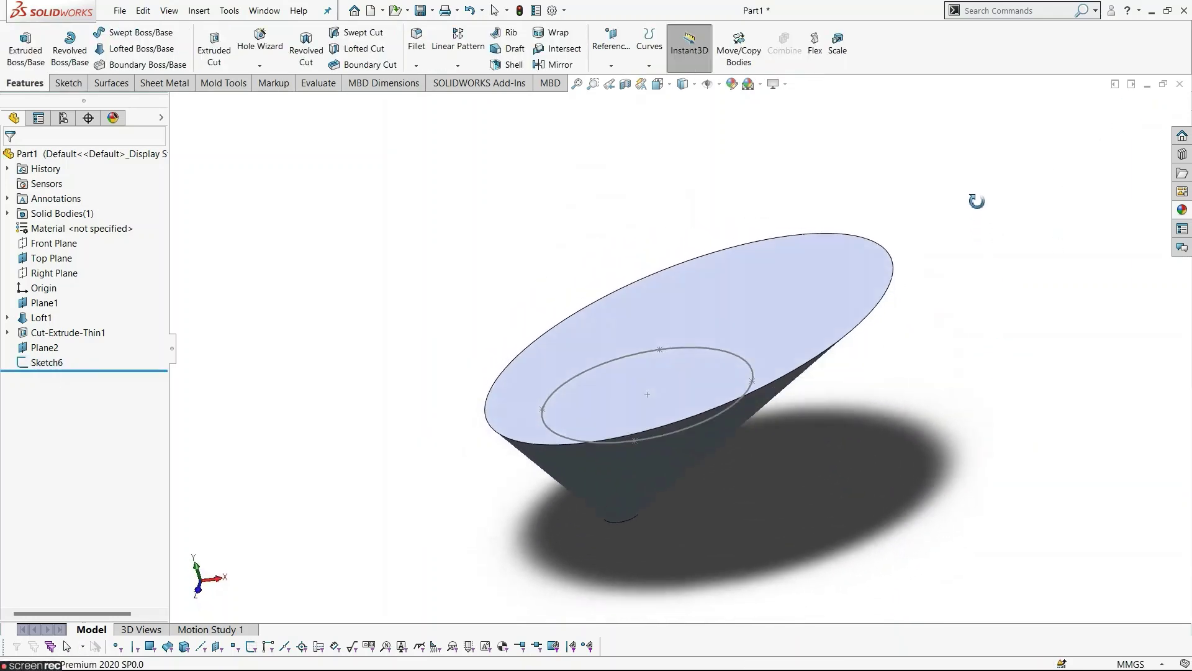
Start a new sketch on the cone's sliced top face, viewed head-on.
{"action": "middle_click_drag", "start_coordinate": [976, 200], "coordinate": [1010, 163]}
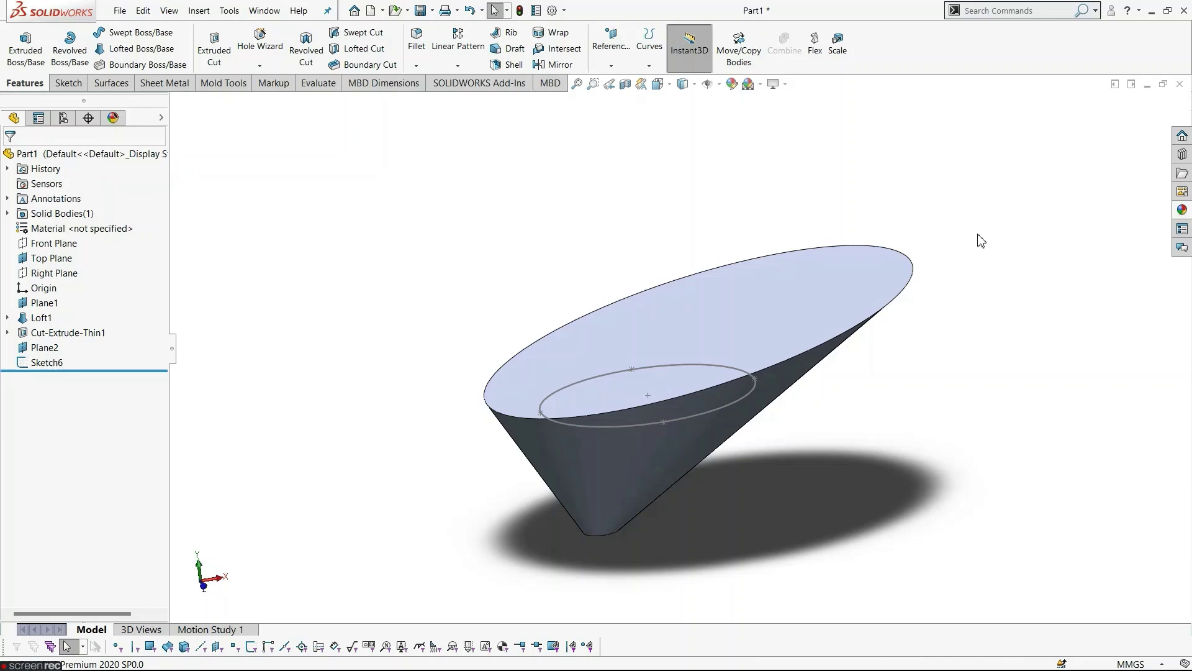
{"action": "left_click", "coordinate": [876, 267]}
{"action": "left_click", "coordinate": [931, 229]}
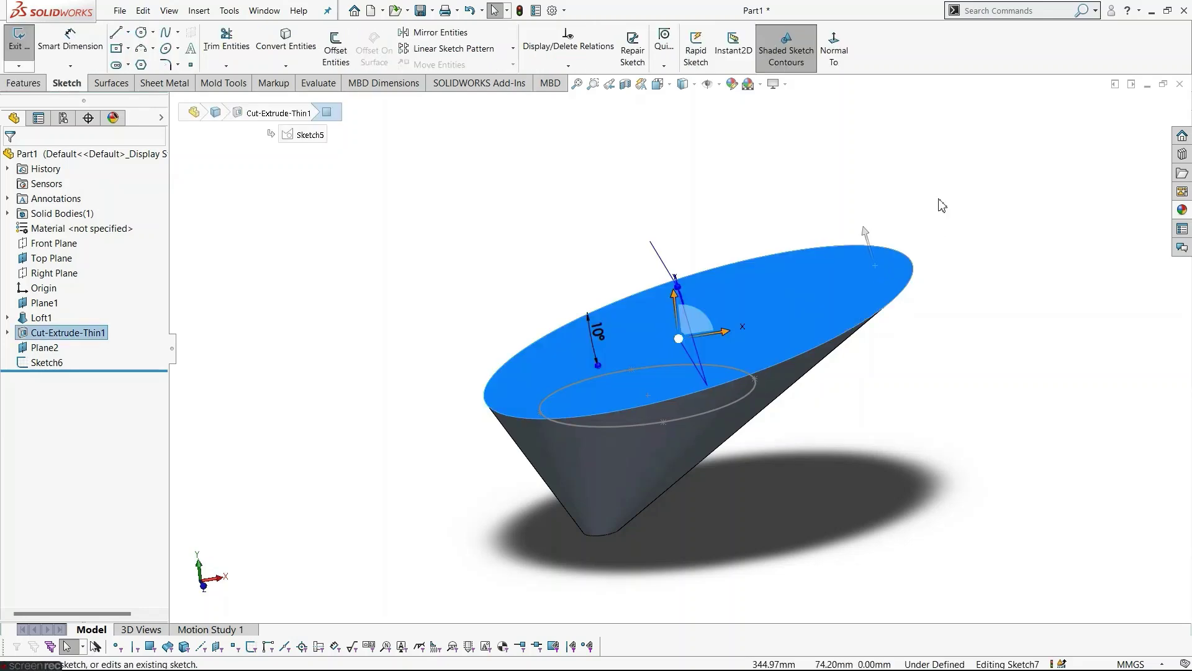
{"action": "left_click", "coordinate": [832, 62]}
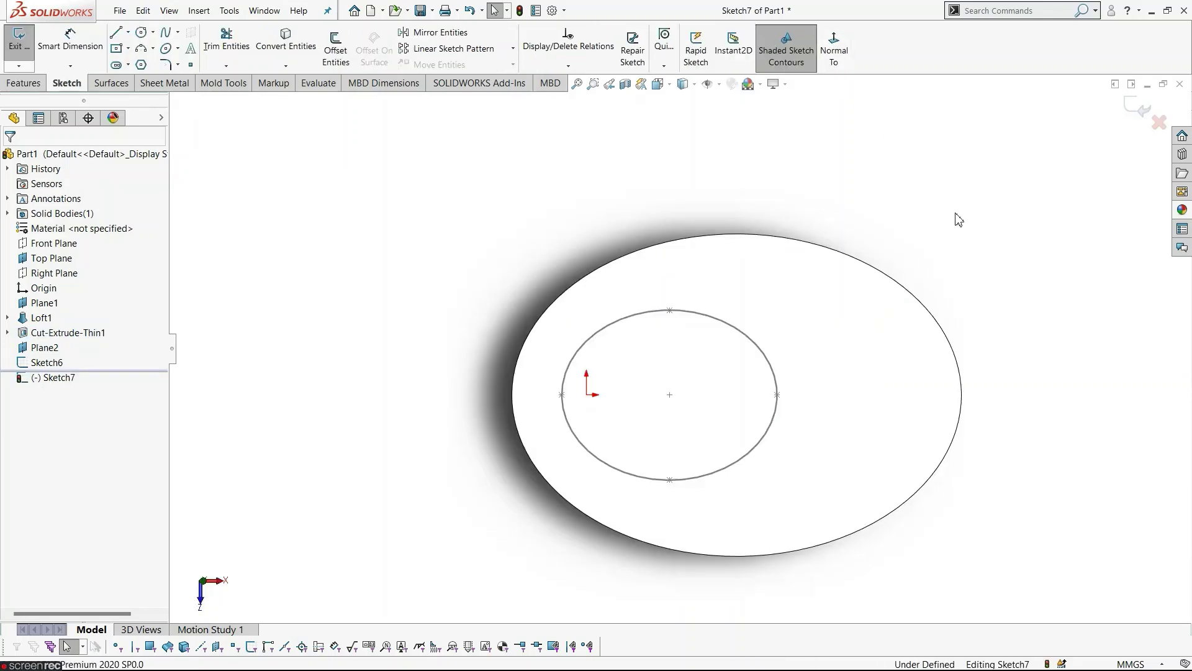
Offset the rim edge 15 mm inward and close the sketch.
{"action": "left_click", "coordinate": [329, 65]}
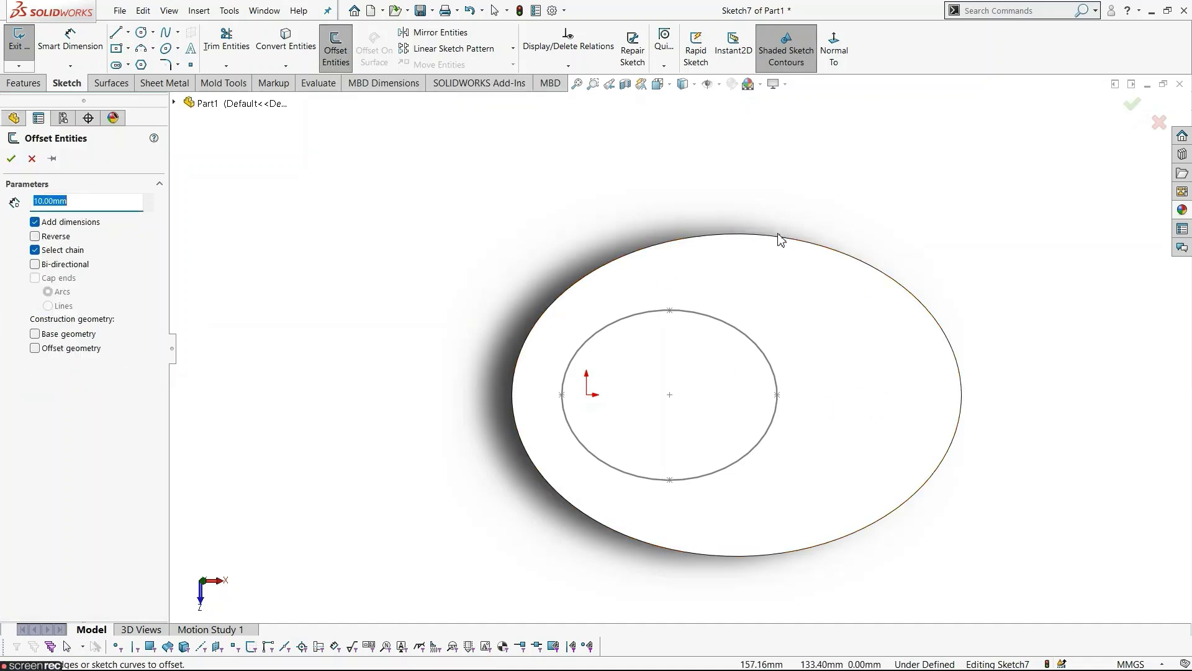
{"action": "left_click", "coordinate": [790, 285]}
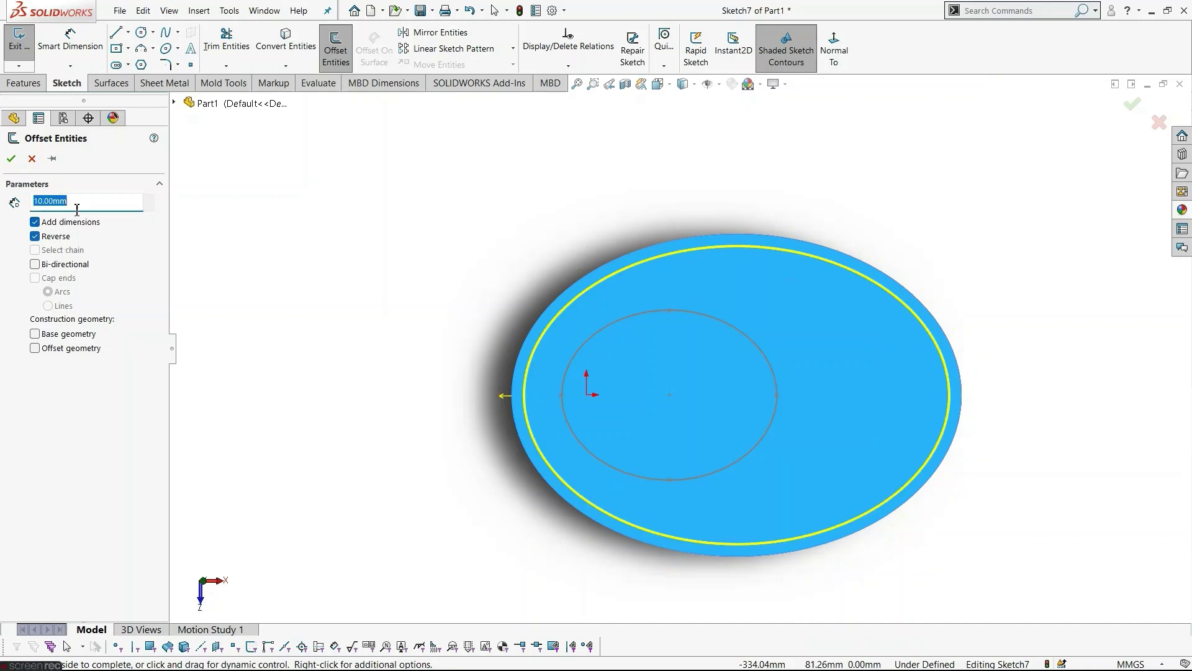
{"action": "type", "text": "15"}
{"action": "key", "text": "Return"}
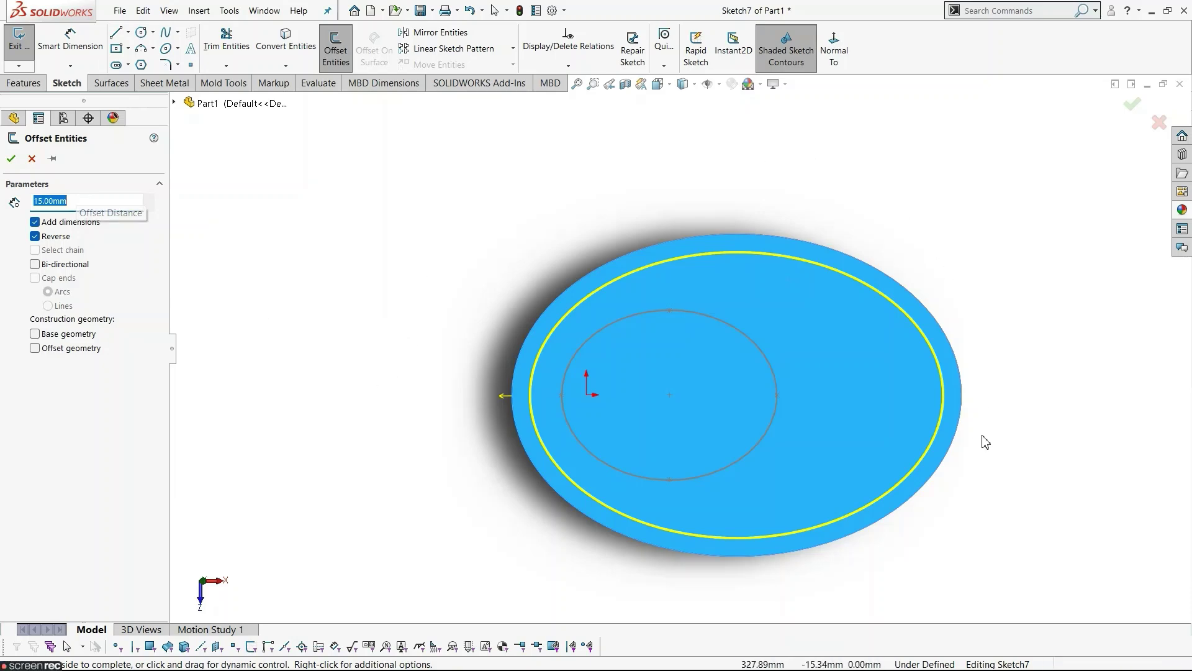
{"action": "left_click", "coordinate": [11, 159]}
{"action": "mouse_move", "coordinate": [391, 451]}
{"action": "middle_mouse_down"}
{"action": "mouse_move", "coordinate": [367, 178]}
{"action": "mouse_move", "coordinate": [420, 194]}
{"action": "mouse_move", "coordinate": [416, 212]}
{"action": "middle_mouse_up"}
{"action": "scroll", "coordinate": [401, 221], "scroll_direction": "down", "scroll_amount": 2}
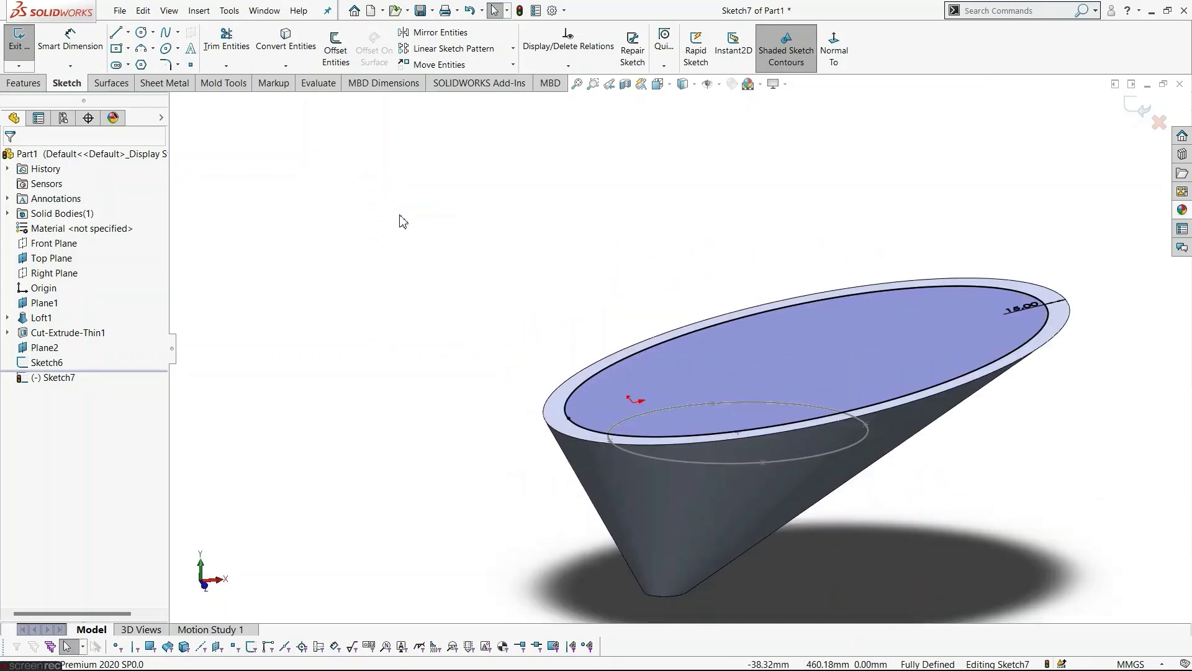
{"action": "left_click", "coordinate": [18, 42]}
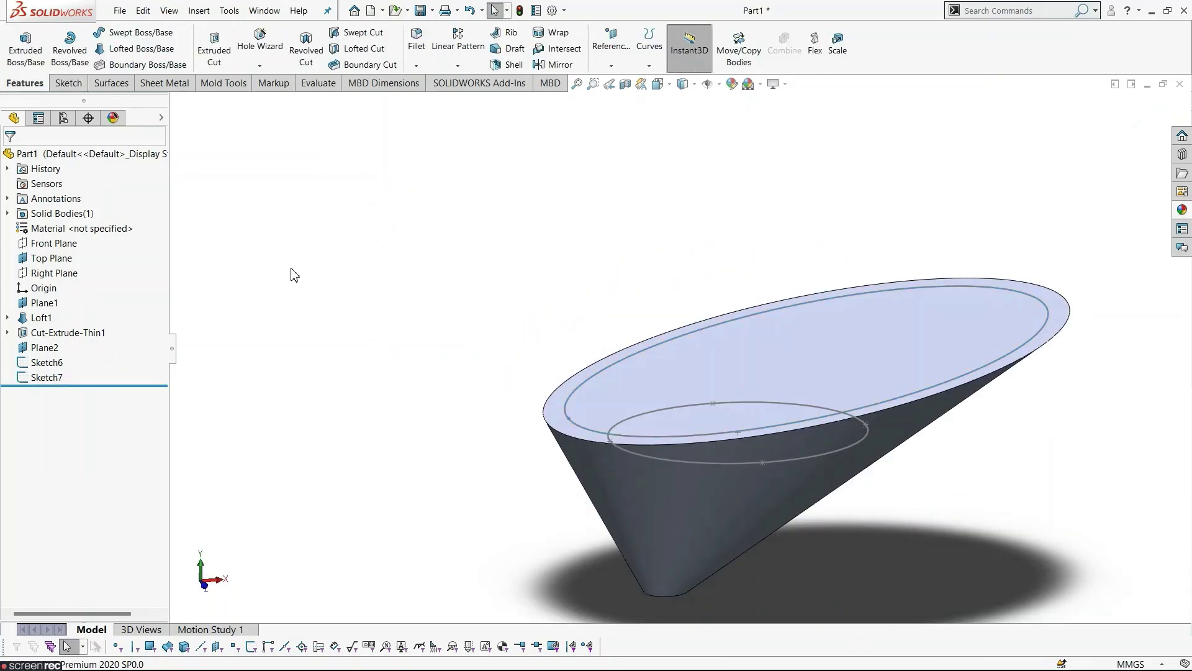
Select the Front Plane from the FeatureManager tree and bring up the Sketch commands.
{"action": "mouse_move", "coordinate": [293, 271]}
{"action": "middle_mouse_down"}
{"action": "mouse_move", "coordinate": [349, 348]}
{"action": "mouse_move", "coordinate": [318, 331]}
{"action": "mouse_move", "coordinate": [392, 362]}
{"action": "mouse_move", "coordinate": [375, 373]}
{"action": "mouse_move", "coordinate": [418, 472]}
{"action": "mouse_move", "coordinate": [409, 400]}
{"action": "middle_mouse_up"}
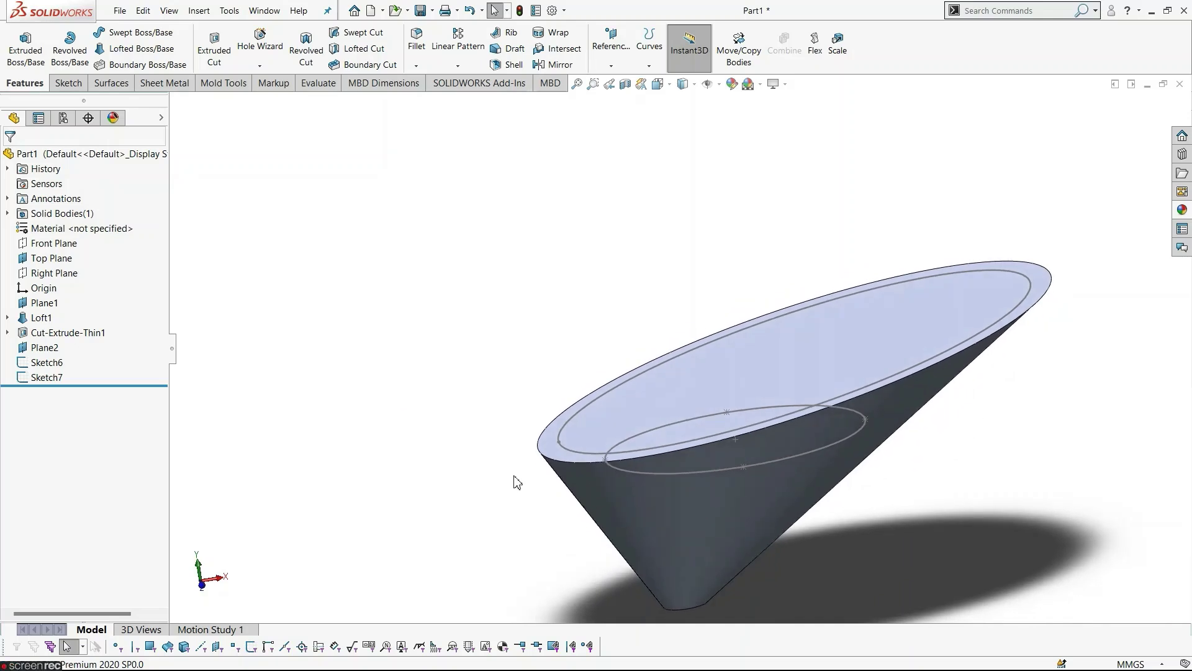
{"action": "scroll", "coordinate": [542, 509], "scroll_direction": "up", "scroll_amount": 2}
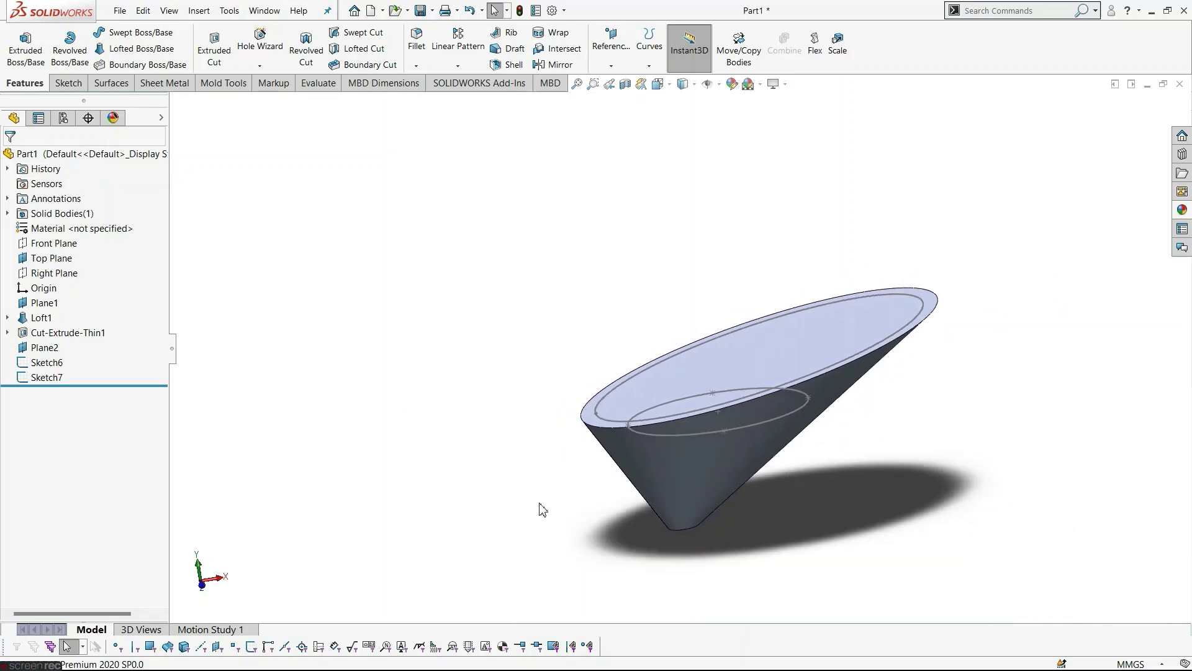
{"action": "left_click", "coordinate": [45, 246]}
{"action": "left_click", "coordinate": [339, 345]}
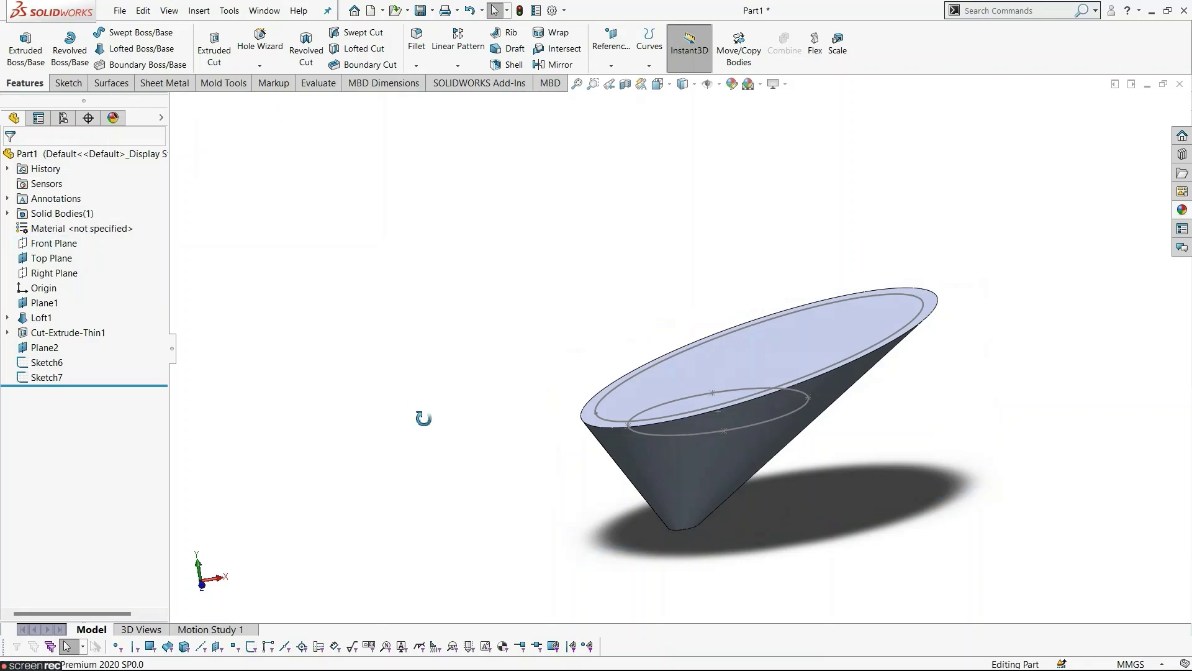
{"action": "middle_click_drag", "start_coordinate": [420, 418], "coordinate": [431, 428]}
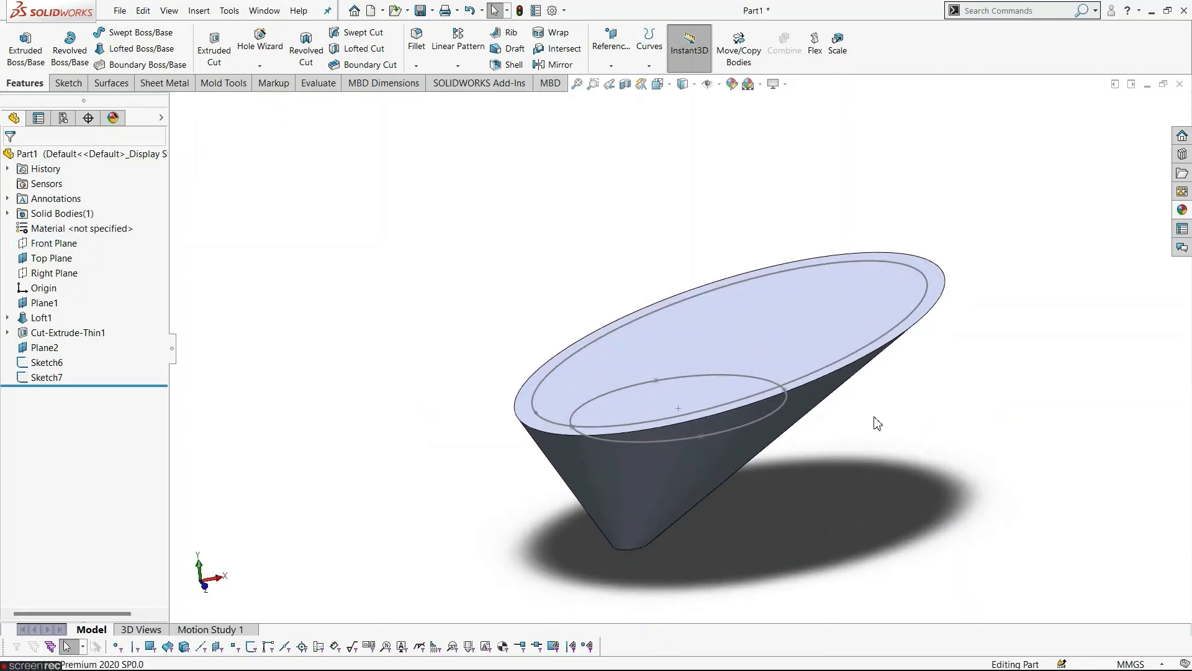
{"action": "left_click", "coordinate": [62, 244]}
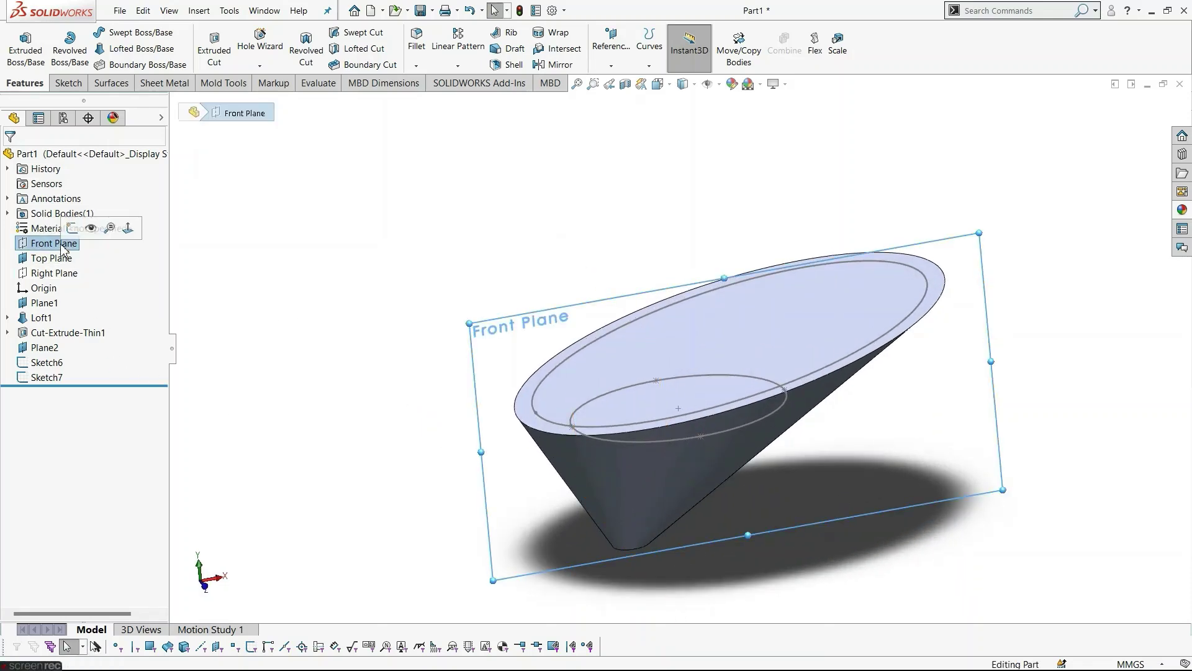
{"action": "left_click", "coordinate": [447, 229]}
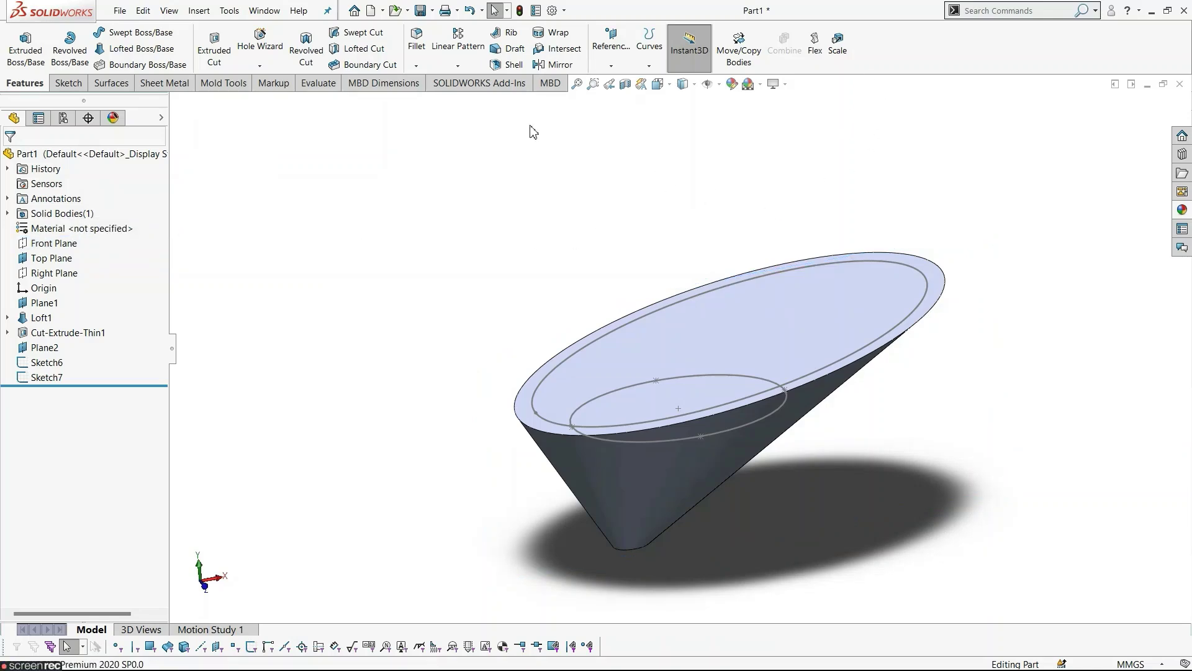
{"action": "left_click", "coordinate": [69, 83]}
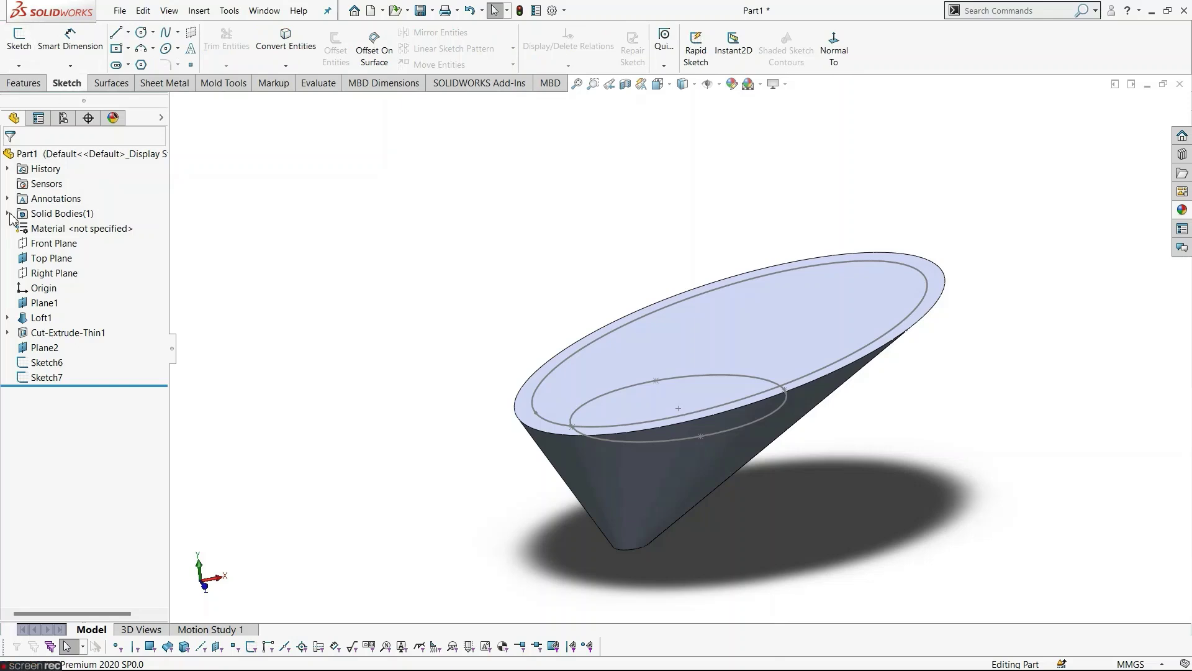
Start a Front Plane sketch and draw a line from the bowl's upper left edge to the inner ellipse's left end.
{"action": "left_click", "coordinate": [68, 243]}
{"action": "left_click", "coordinate": [99, 221]}
{"action": "left_click", "coordinate": [627, 270]}
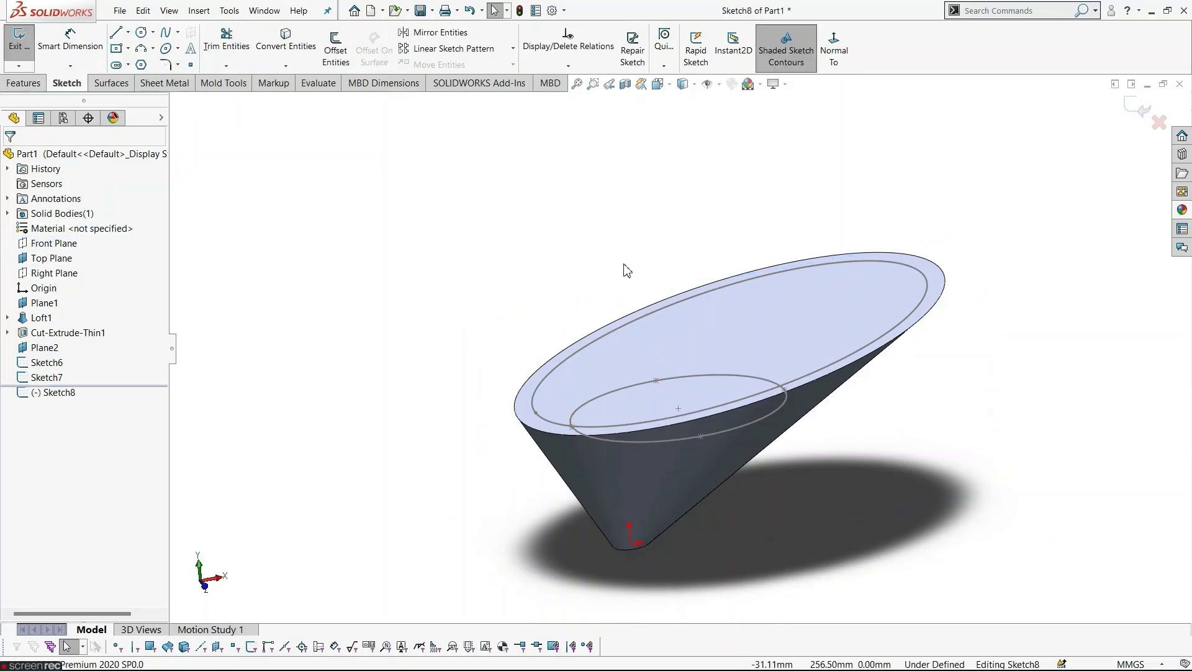
{"action": "left_click", "coordinate": [833, 50]}
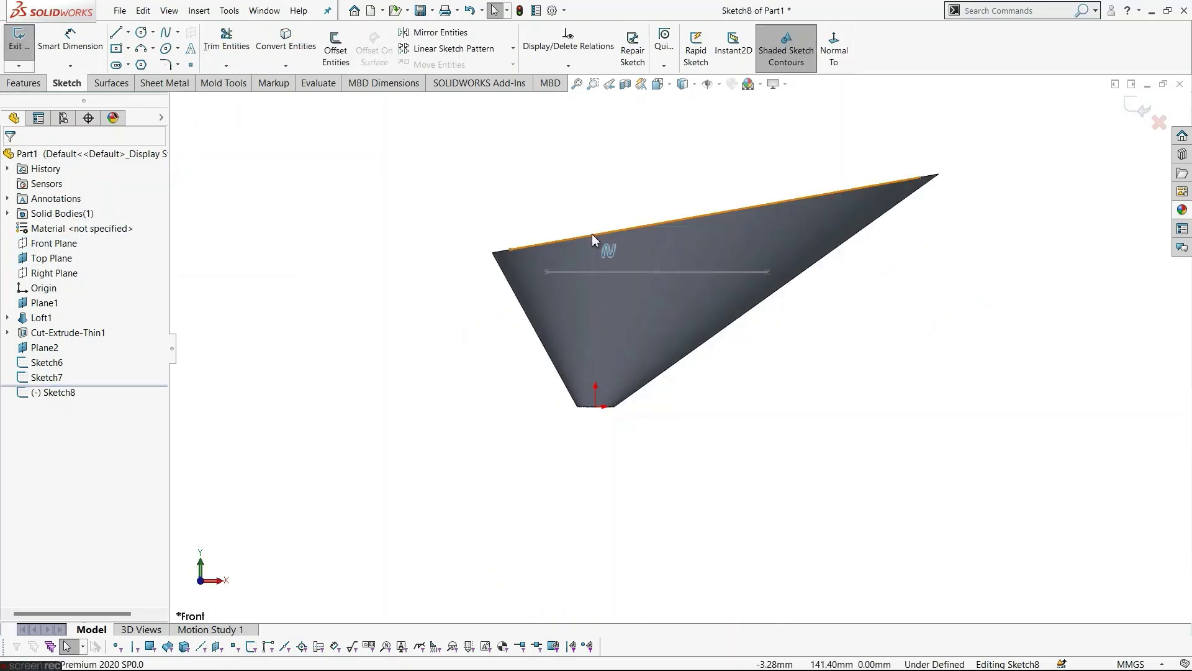
{"action": "scroll", "coordinate": [593, 239], "scroll_direction": "down", "scroll_amount": 5}
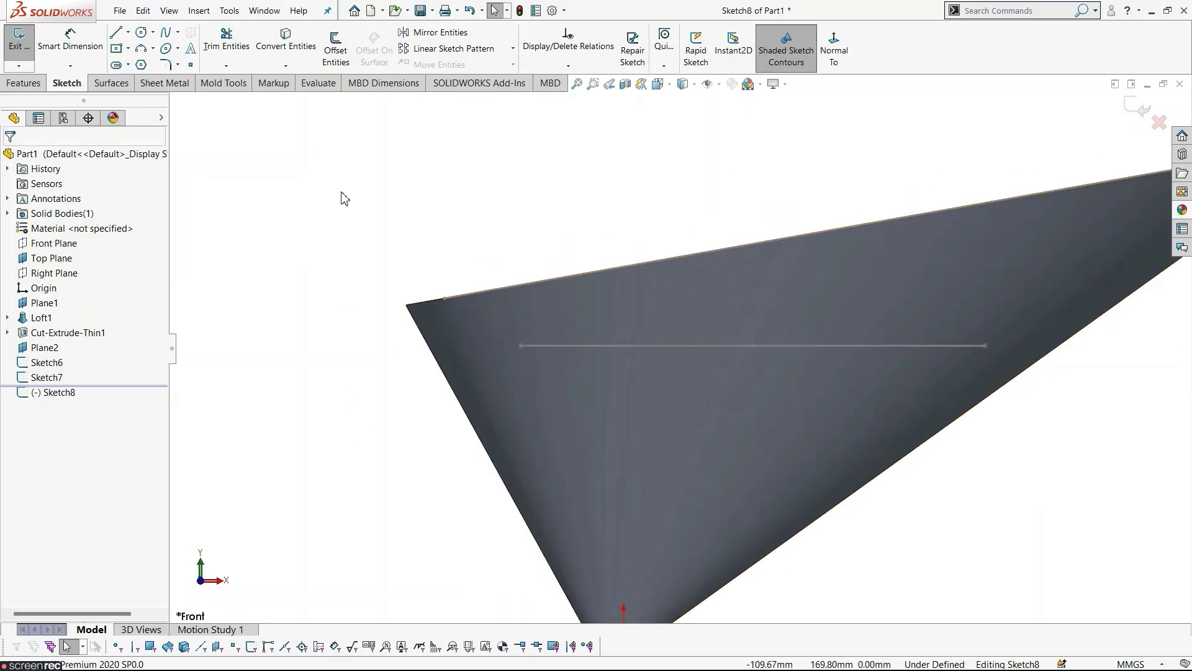
{"action": "key", "text": "l"}
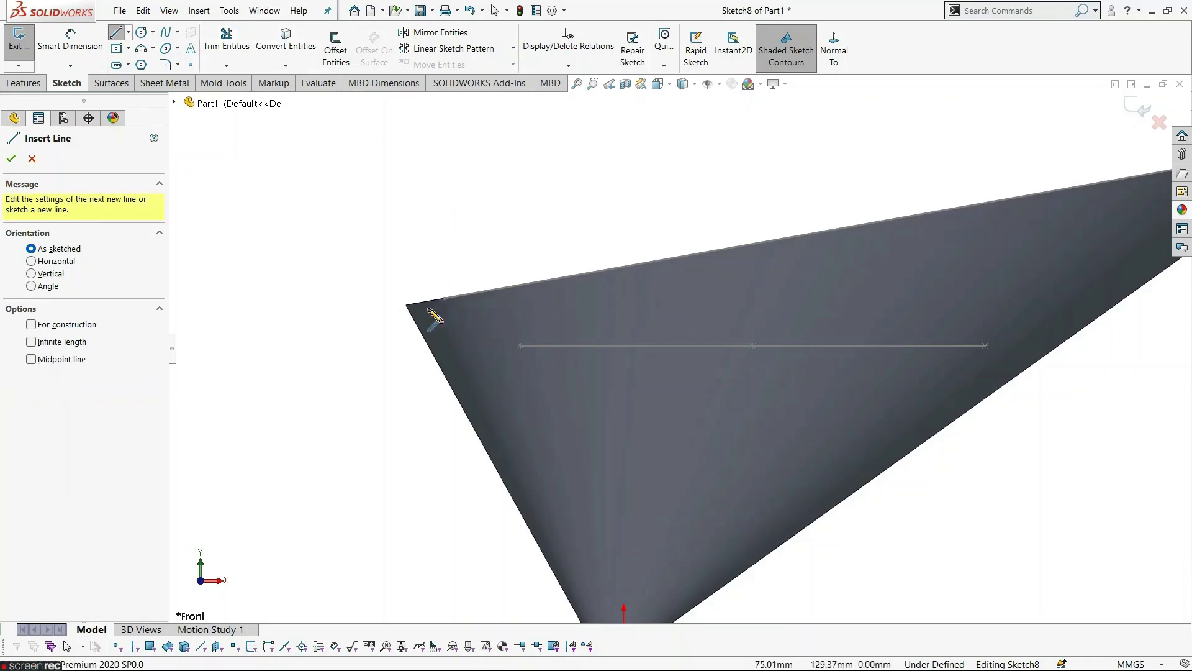
{"action": "left_click", "coordinate": [444, 298]}
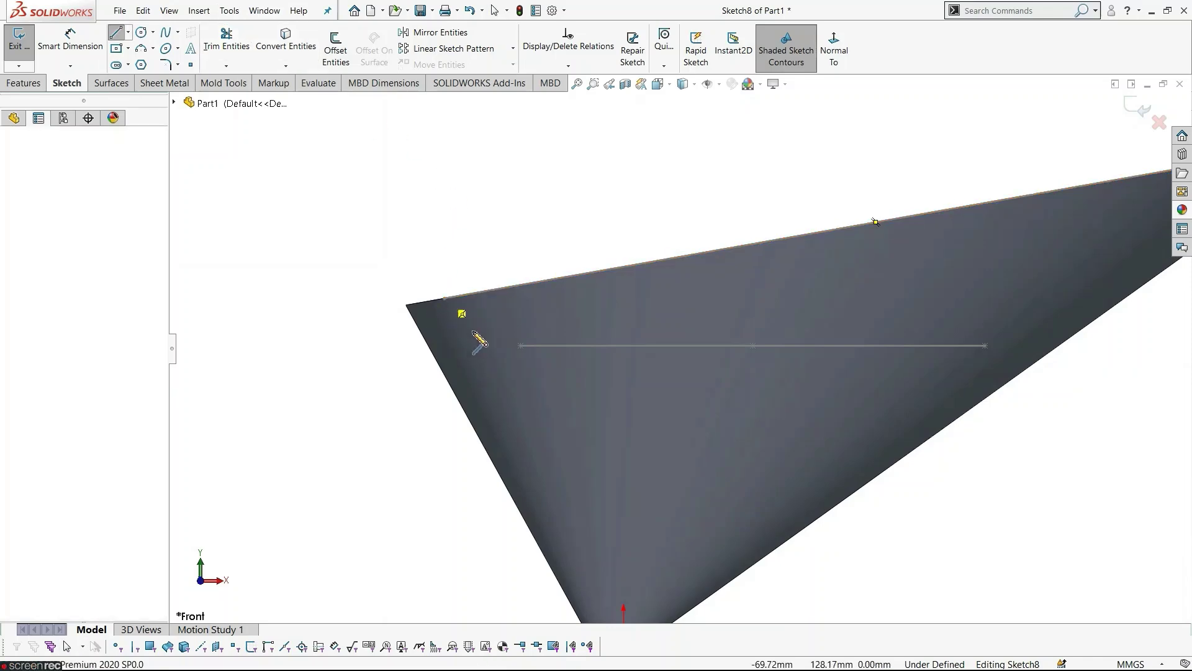
{"action": "left_click", "coordinate": [520, 345]}
{"action": "key", "text": "Escape"}
Pierce the line's upper endpoint onto the Sketch7 outer rim curve.
{"action": "middle_click_drag", "start_coordinate": [447, 430], "coordinate": [455, 323]}
{"action": "left_click", "coordinate": [443, 303]}
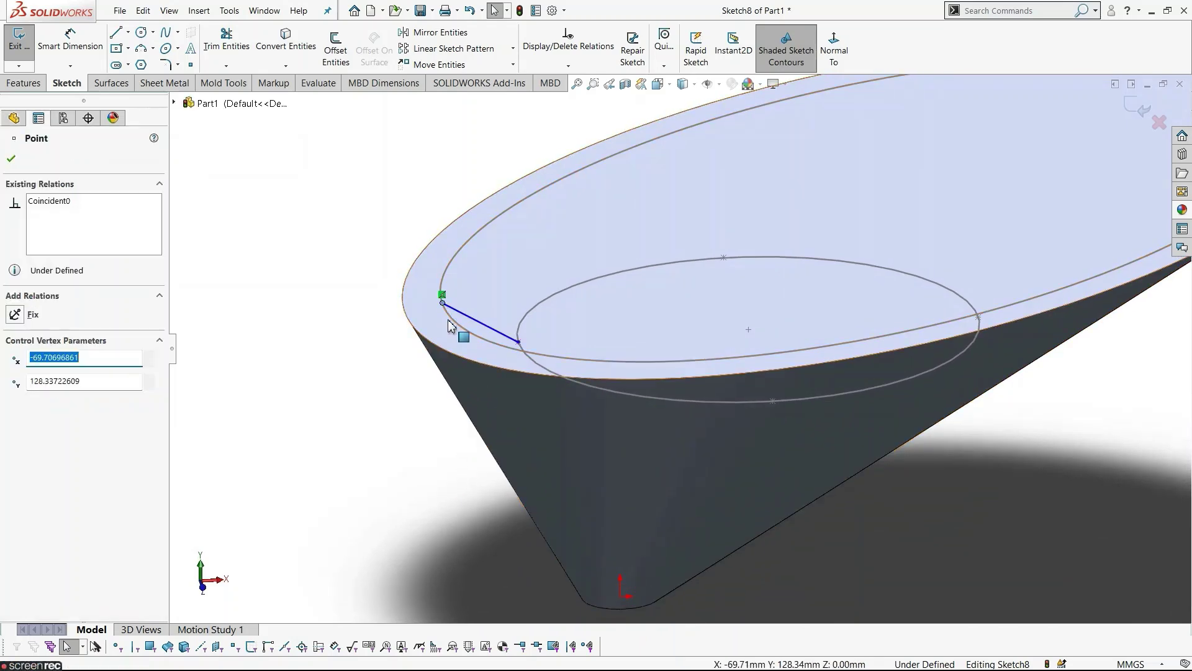
{"action": "left_click", "coordinate": [452, 326], "text": "ctrl"}
{"action": "key", "text": "Escape"}
{"action": "left_click", "coordinate": [454, 323]}
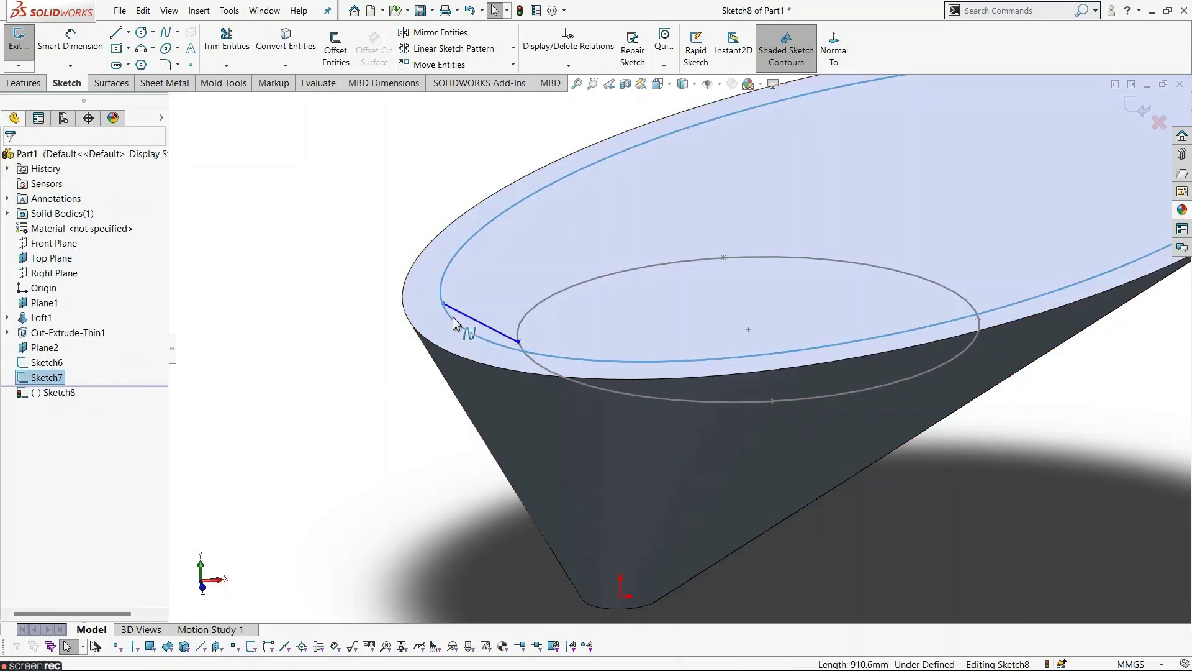
{"action": "left_click", "coordinate": [443, 304], "text": "ctrl"}
{"action": "left_click", "coordinate": [546, 267]}
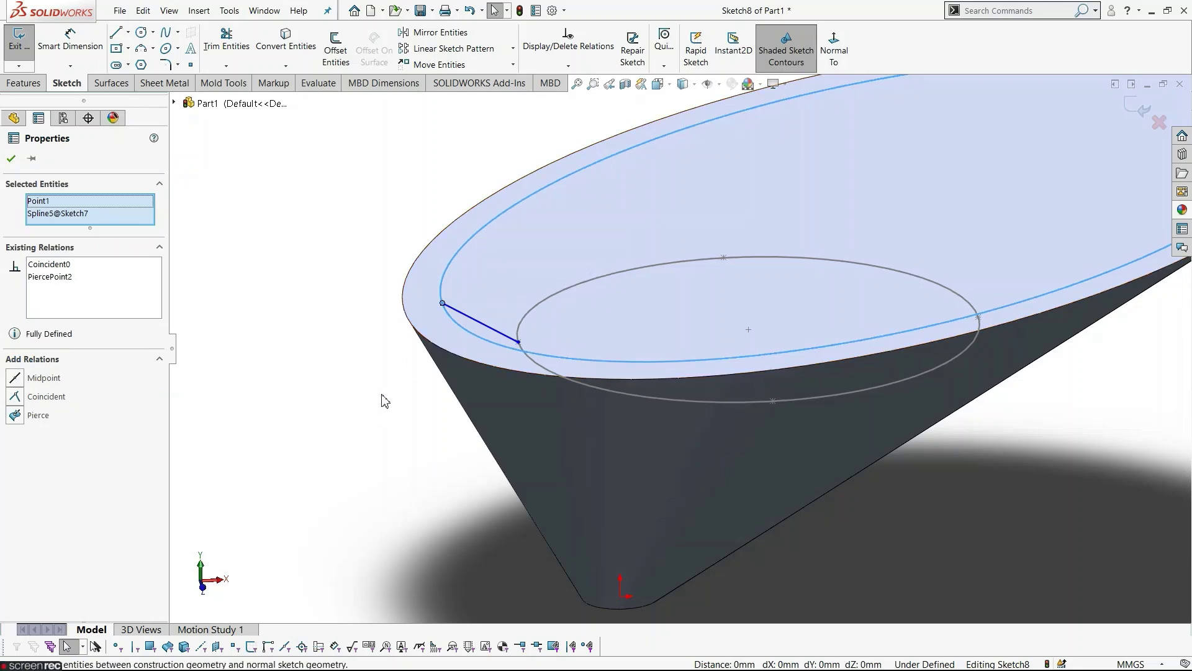
{"action": "key", "text": "Escape"}
Pierce the line's lower endpoint onto the Sketch6 inner ellipse and close the sketch.
{"action": "left_click", "coordinate": [520, 341]}
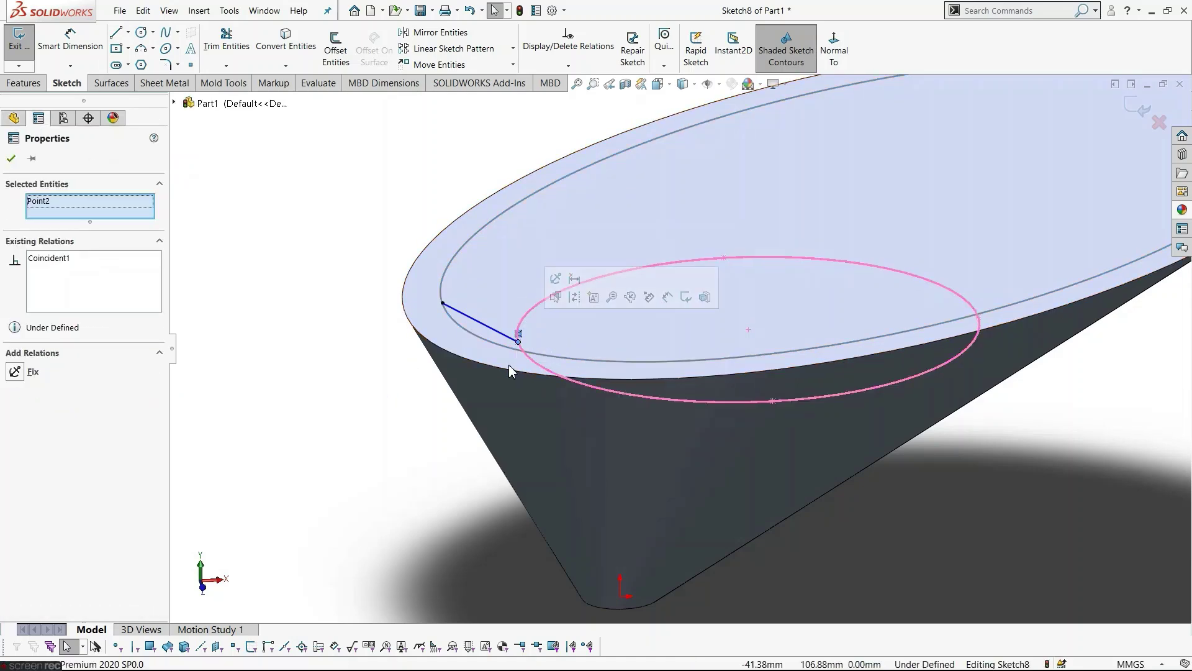
{"action": "key", "text": "Escape"}
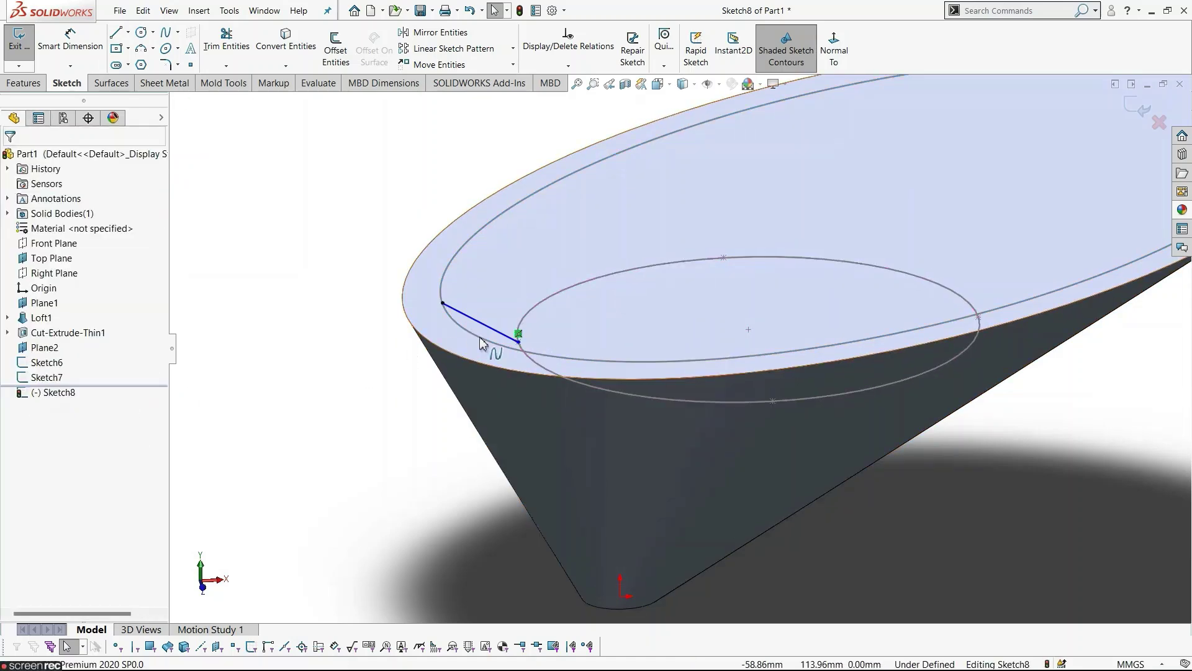
{"action": "left_click", "coordinate": [519, 339]}
{"action": "left_click", "coordinate": [533, 356], "text": "ctrl"}
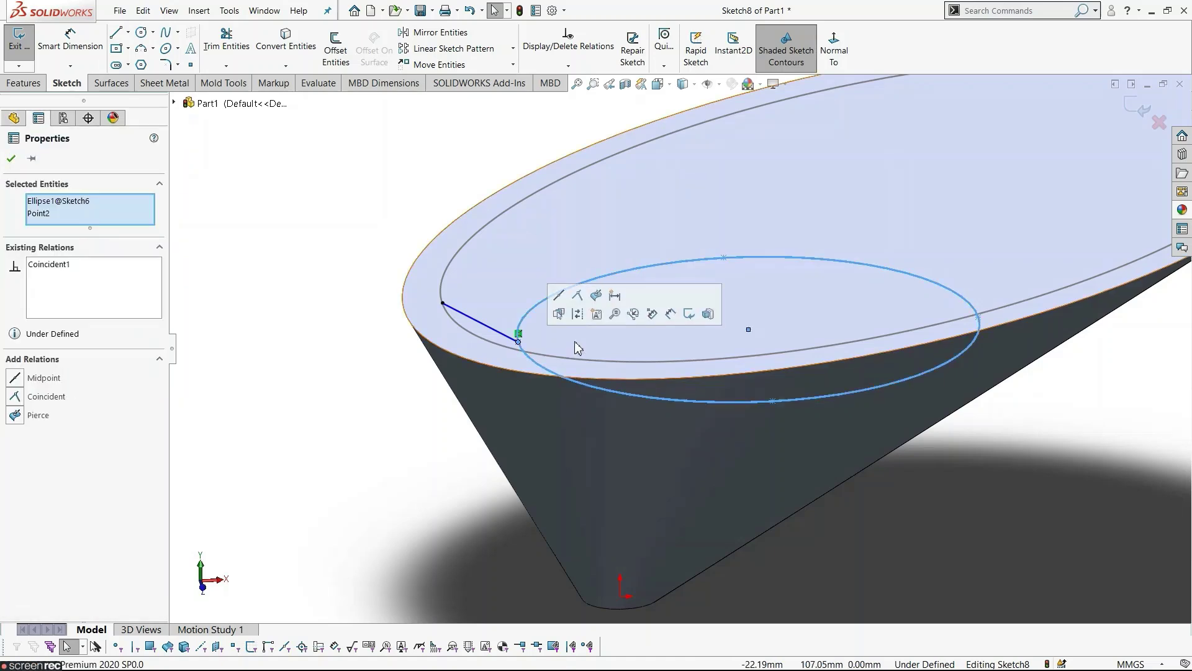
{"action": "left_click", "coordinate": [607, 295]}
{"action": "key", "text": "Escape"}
{"action": "scroll", "coordinate": [677, 348], "scroll_direction": "up", "scroll_amount": 3}
{"action": "left_click", "coordinate": [1137, 111]}
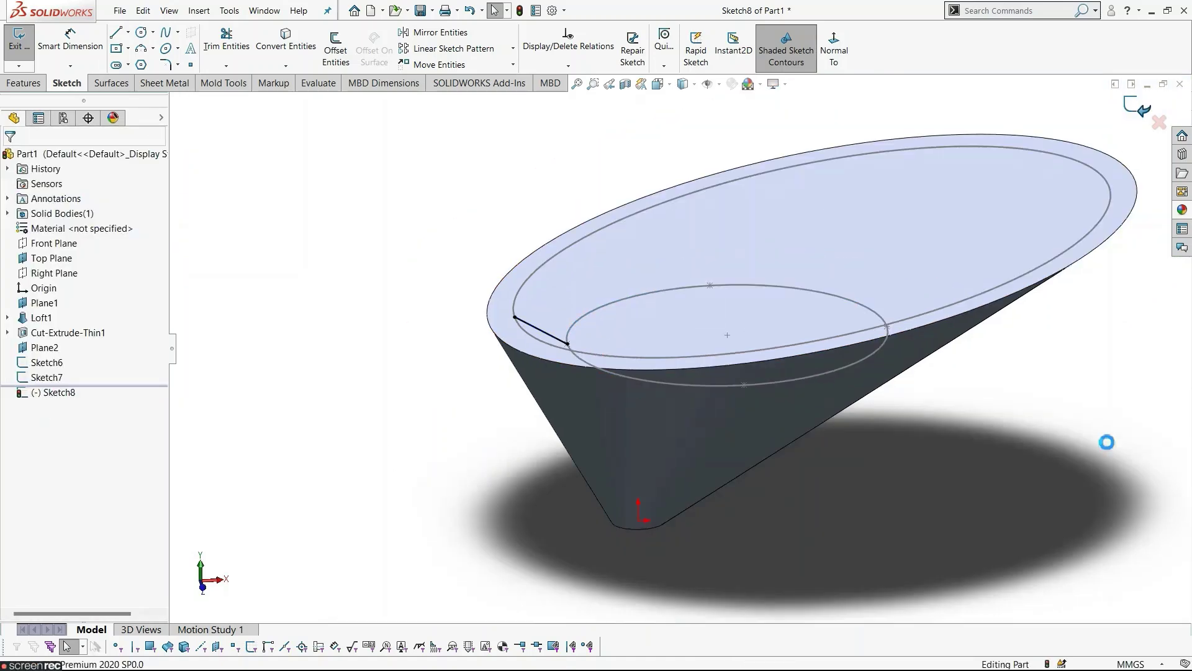
Start a Front Plane sketch and draw a line from the inner ellipse's right end to the bowl's upper right edge.
{"action": "left_click", "coordinate": [62, 243]}
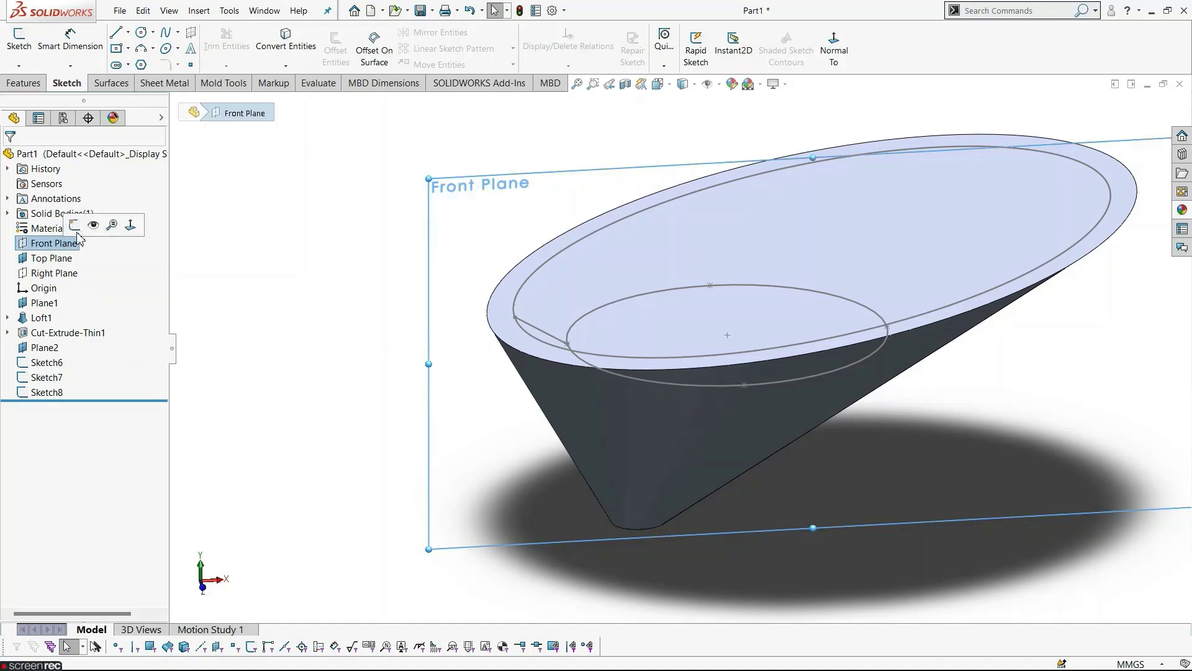
{"action": "left_click", "coordinate": [122, 224]}
{"action": "left_click", "coordinate": [848, 47]}
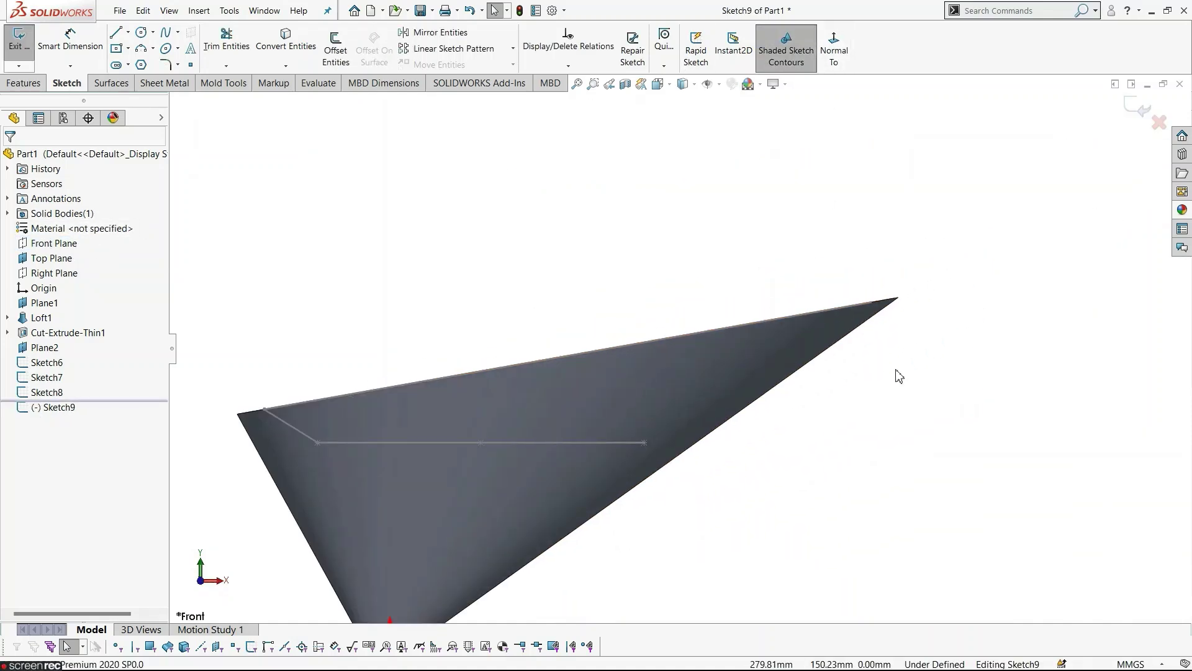
{"action": "key", "text": "l"}
{"action": "left_click", "coordinate": [645, 443]}
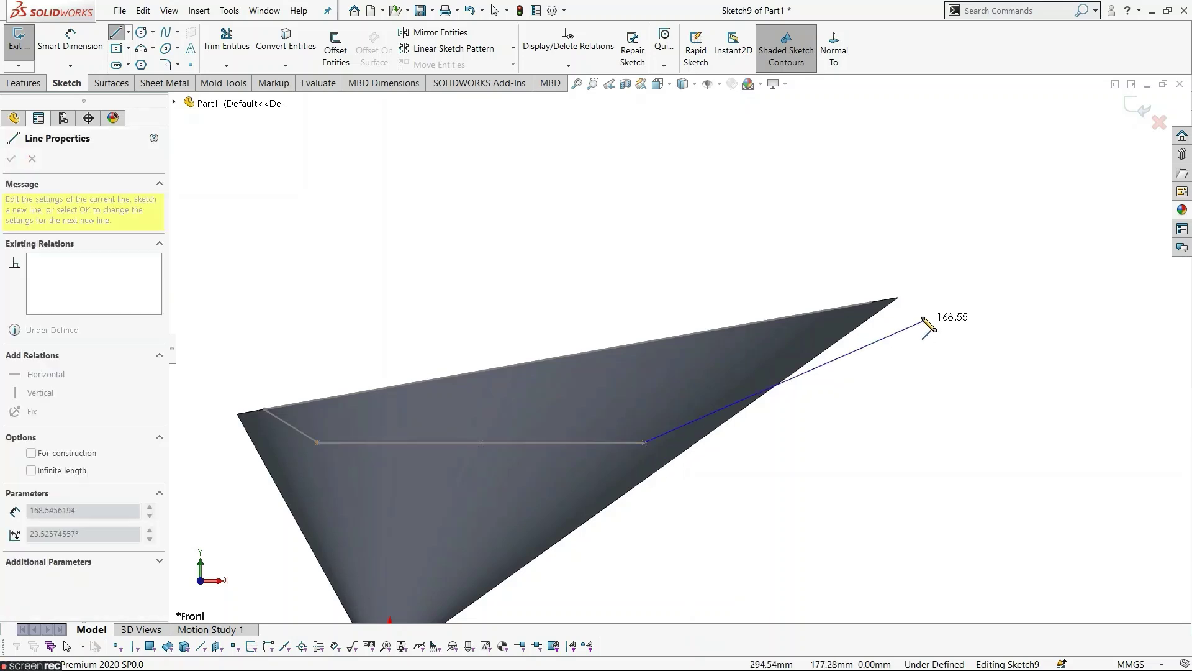
{"action": "left_click", "coordinate": [875, 311]}
{"action": "key", "text": "Escape"}
{"action": "scroll", "coordinate": [857, 465], "scroll_direction": "up", "scroll_amount": 2}
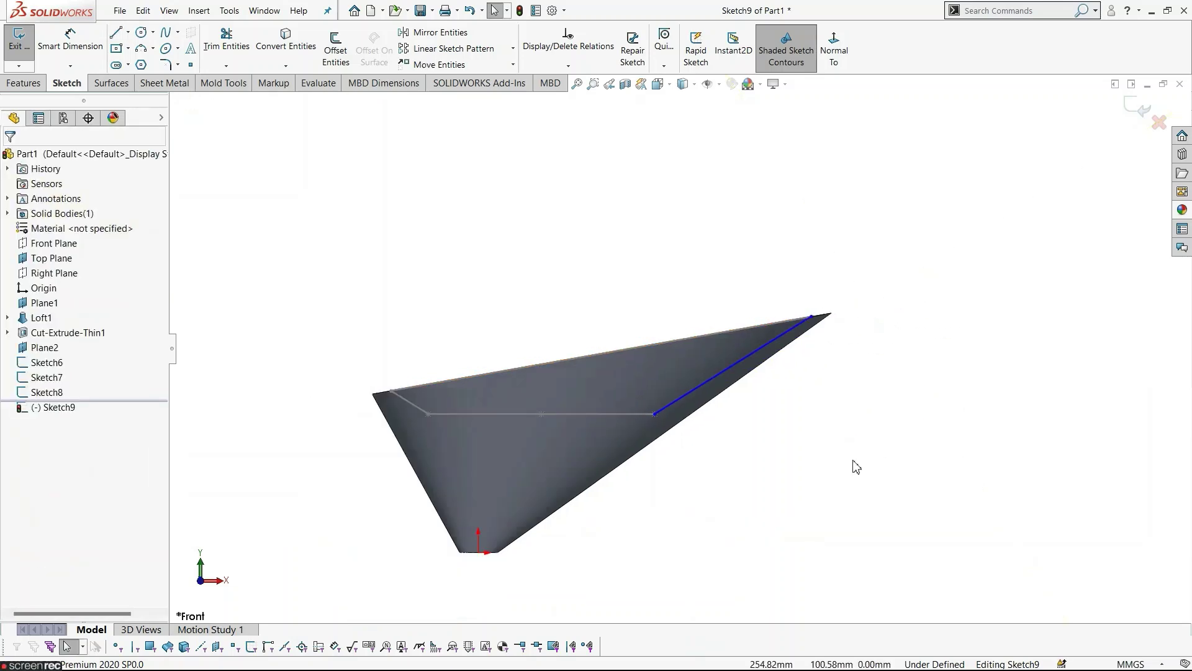
{"action": "middle_click_drag", "start_coordinate": [856, 466], "coordinate": [888, 548]}
Pierce the line's endpoints onto the inner ellipse and the Sketch7 rim curve, then close Sketch9.
{"action": "left_click", "coordinate": [649, 404]}
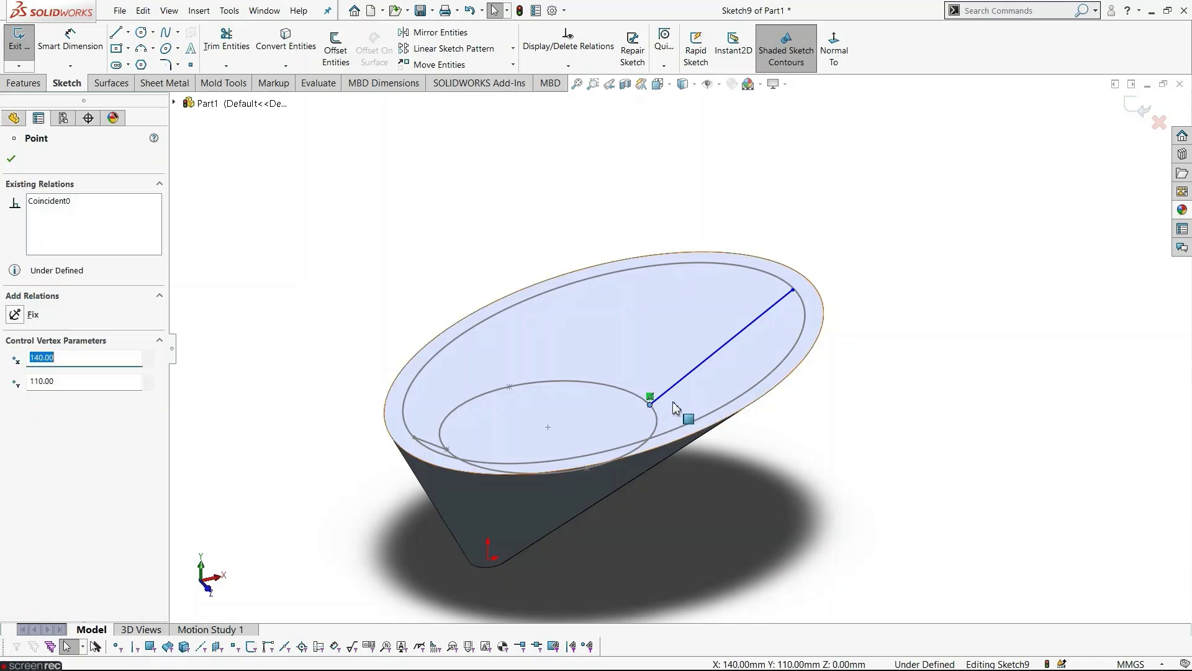
{"action": "left_click", "coordinate": [657, 421], "text": "ctrl"}
{"action": "left_click", "coordinate": [731, 365]}
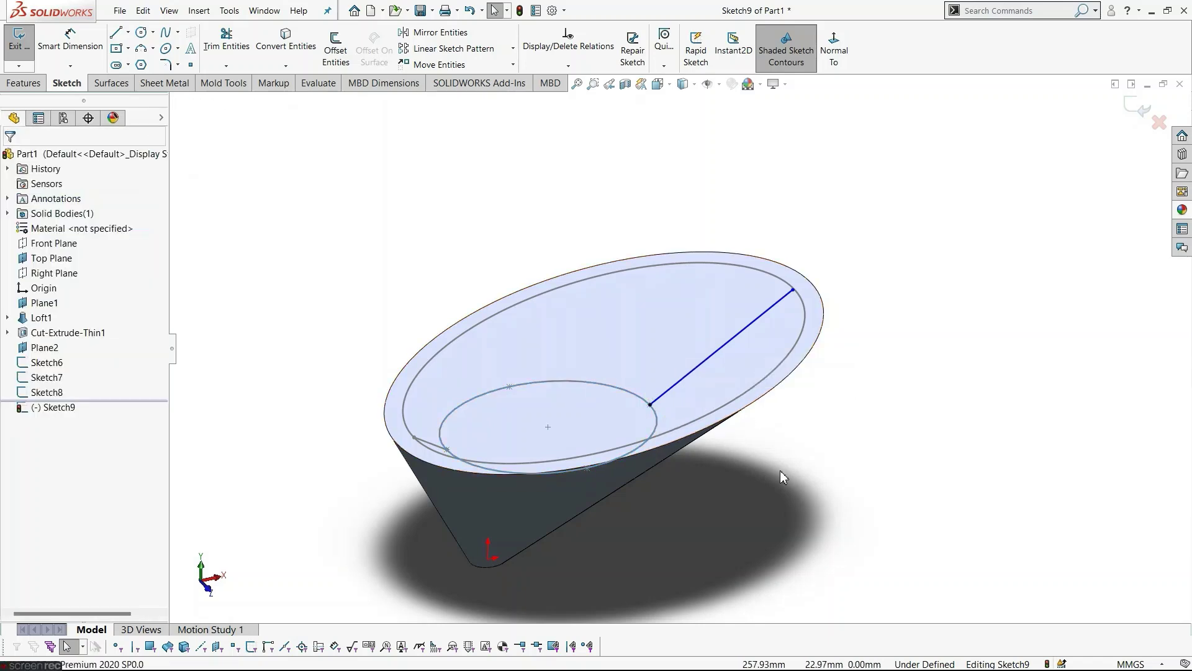
{"action": "left_click", "coordinate": [793, 290]}
{"action": "left_click", "coordinate": [806, 314], "text": "ctrl"}
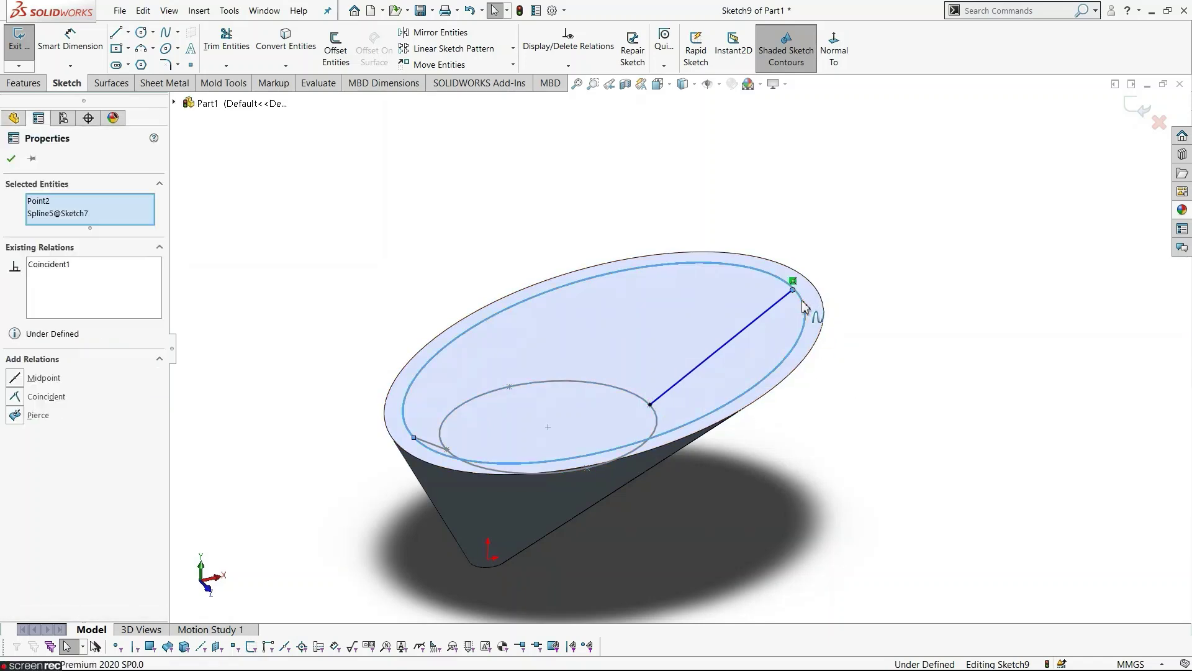
{"action": "left_click", "coordinate": [1132, 118]}
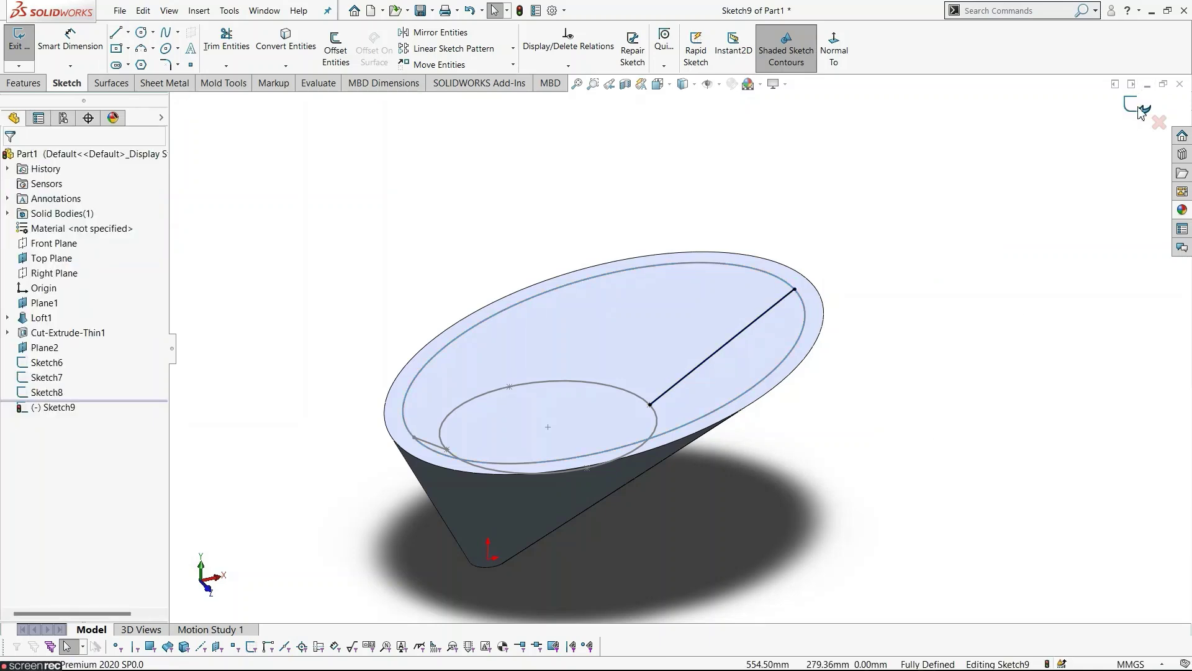
{"action": "left_click", "coordinate": [1140, 112]}
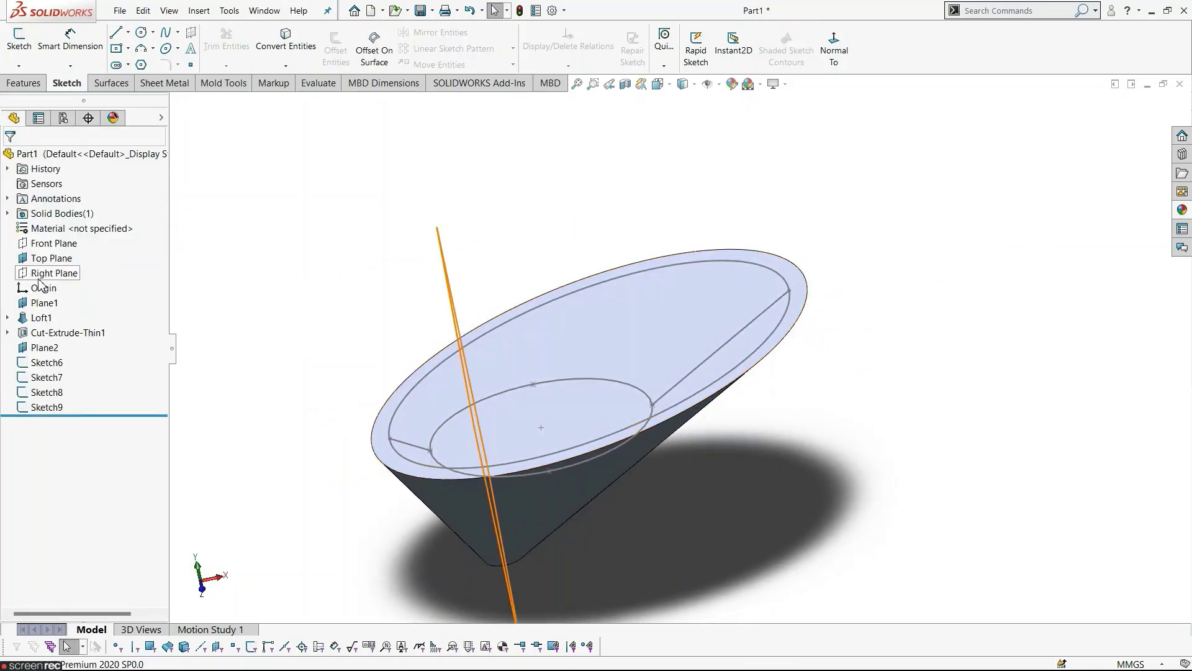
Start a Right Plane sketch and draw a line from near the rim ellipse down to the inner ellipse.
{"action": "left_click", "coordinate": [40, 275]}
{"action": "middle_click_drag", "start_coordinate": [438, 348], "coordinate": [412, 320]}
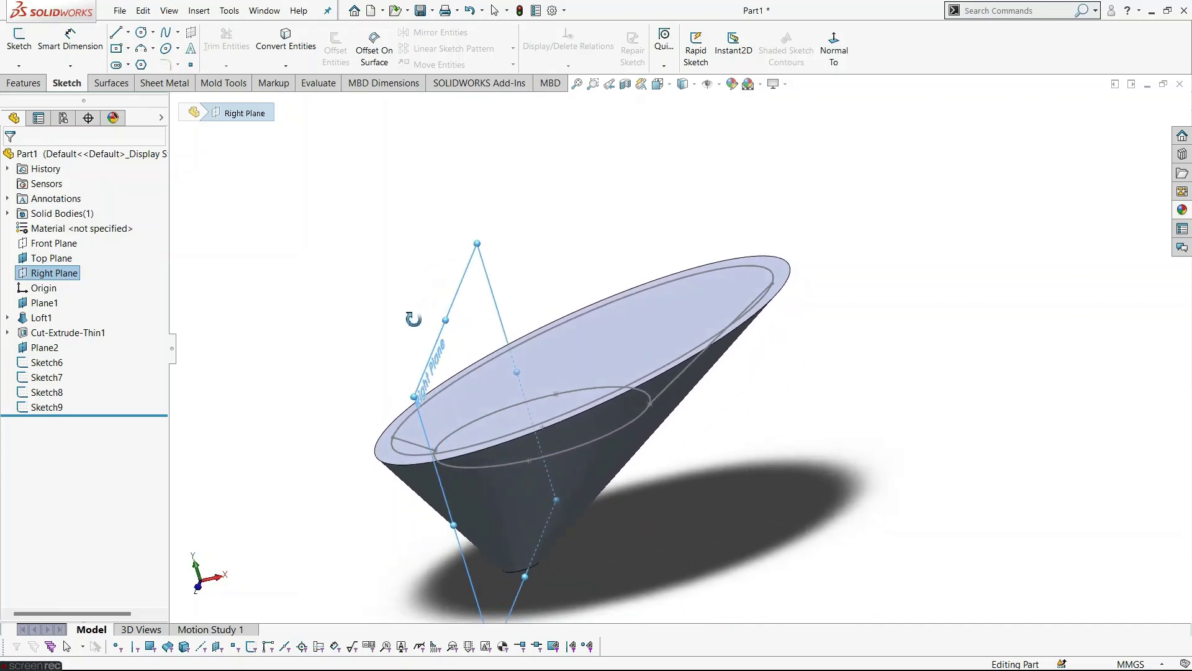
{"action": "right_click", "coordinate": [75, 273]}
{"action": "left_click", "coordinate": [149, 289]}
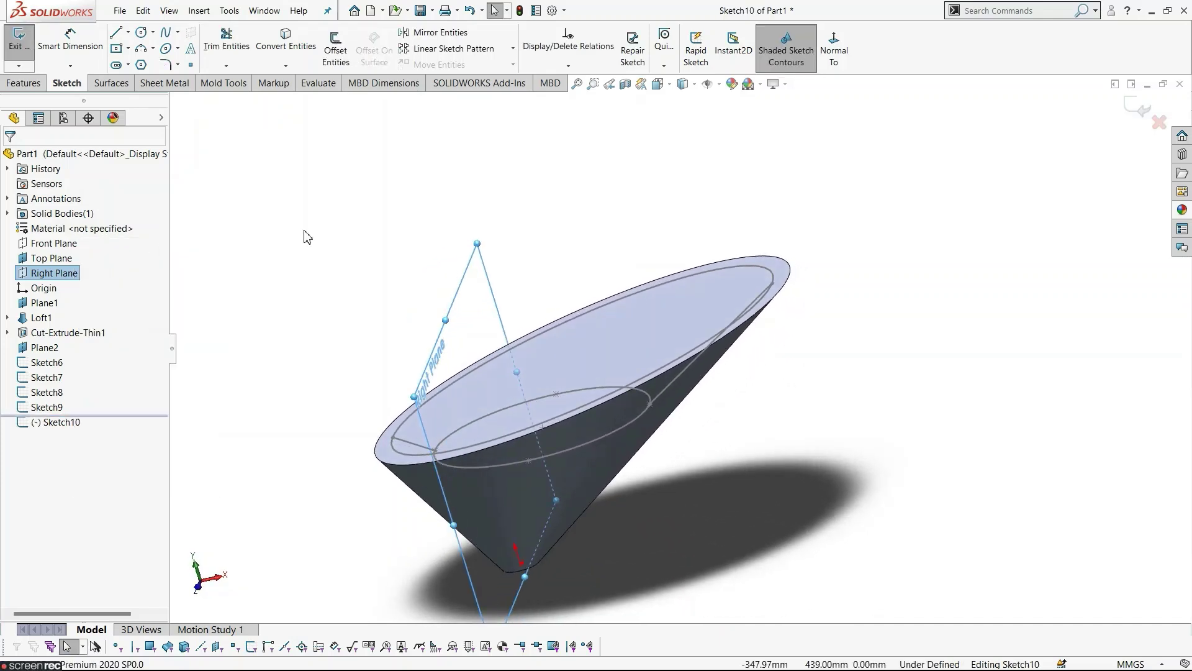
{"action": "scroll", "coordinate": [368, 427], "scroll_direction": "down", "scroll_amount": 3}
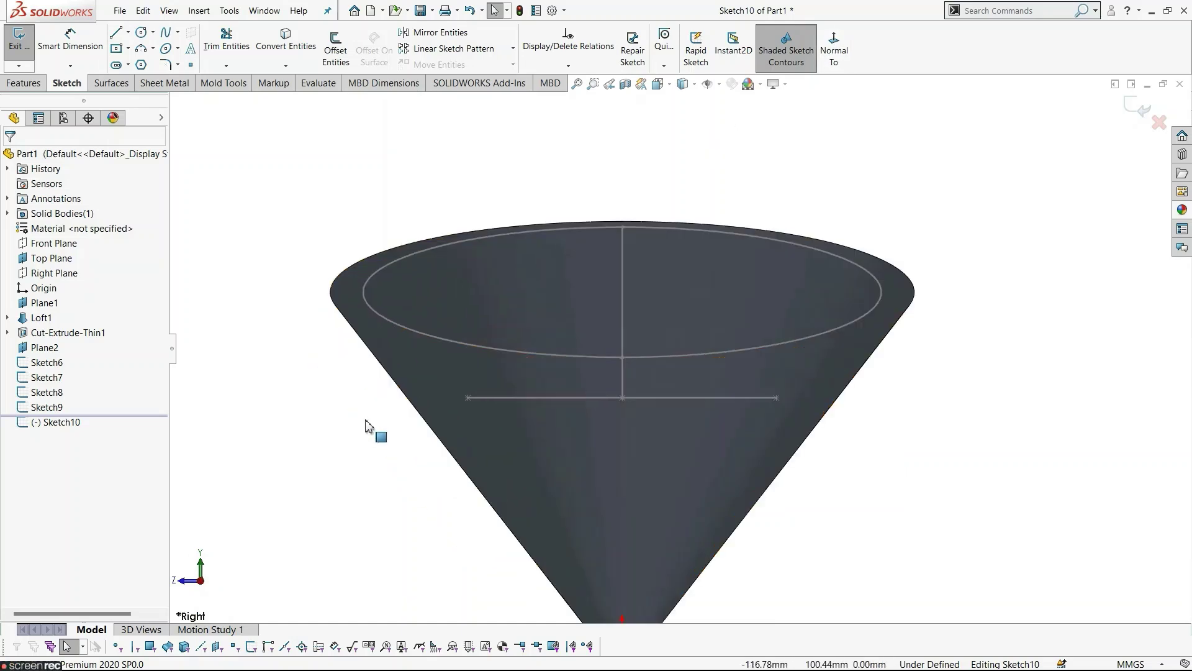
{"action": "key", "text": "l"}
{"action": "left_click", "coordinate": [419, 334]}
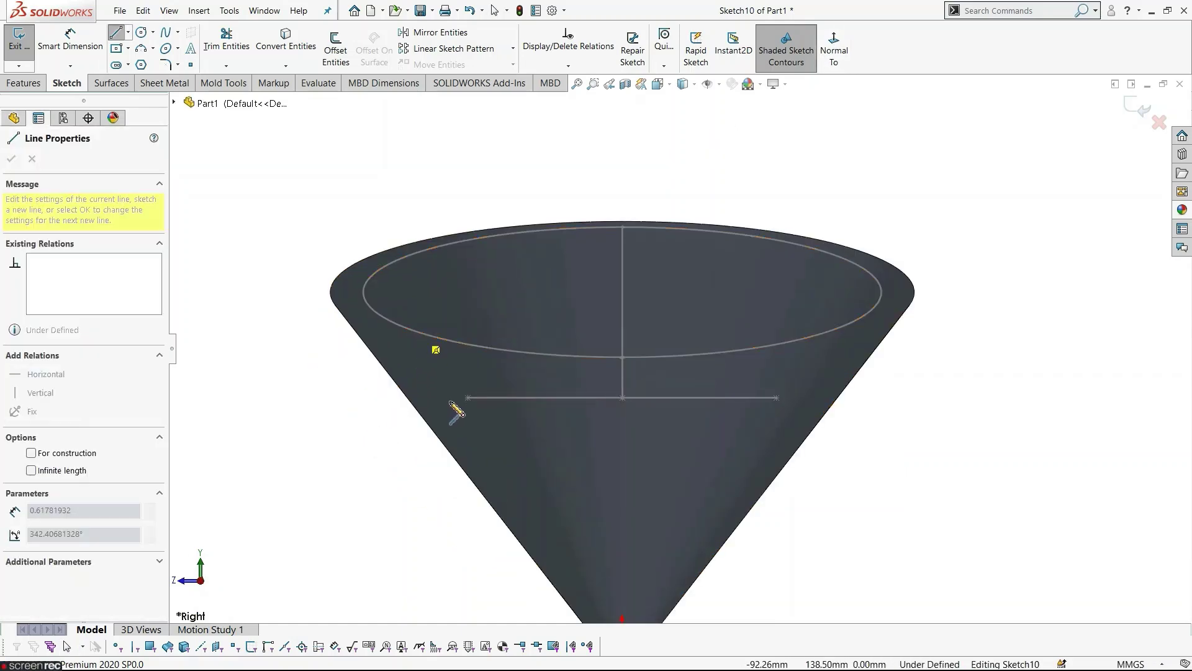
{"action": "left_click", "coordinate": [467, 402]}
{"action": "key", "text": "Escape"}
Pierce the line's ends onto the outer rim ellipse and inner ellipse, then close Sketch10.
{"action": "middle_click_drag", "start_coordinate": [412, 501], "coordinate": [393, 560]}
{"action": "left_click", "coordinate": [375, 273]}
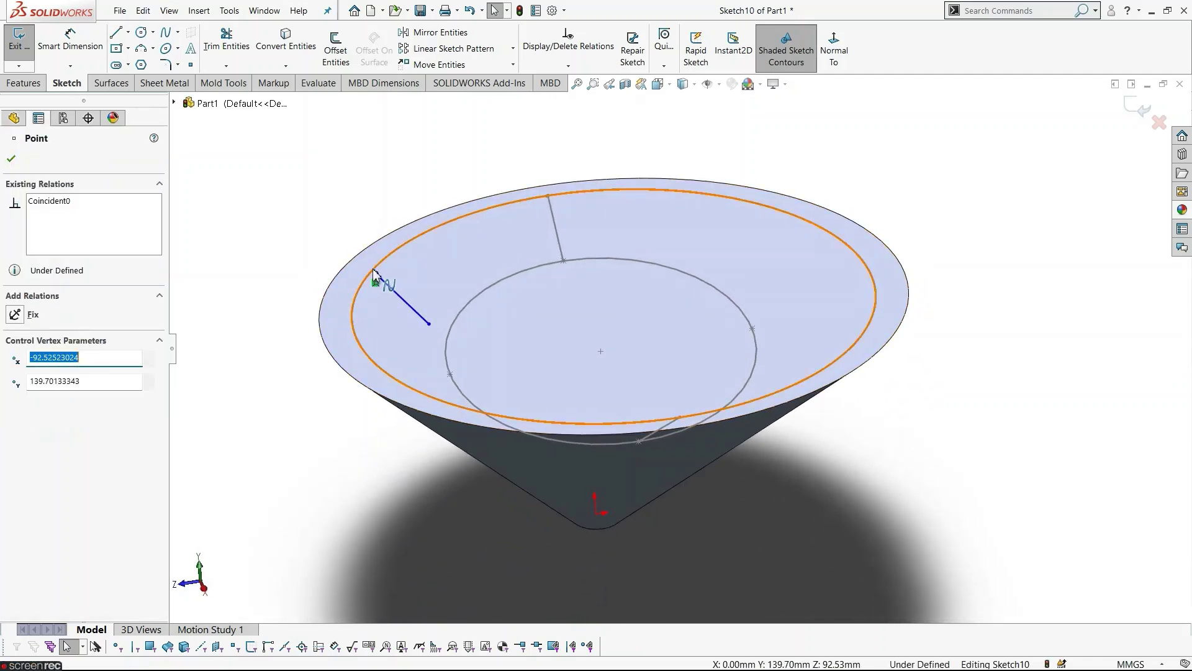
{"action": "left_click", "coordinate": [372, 278], "text": "ctrl"}
{"action": "left_click", "coordinate": [427, 213]}
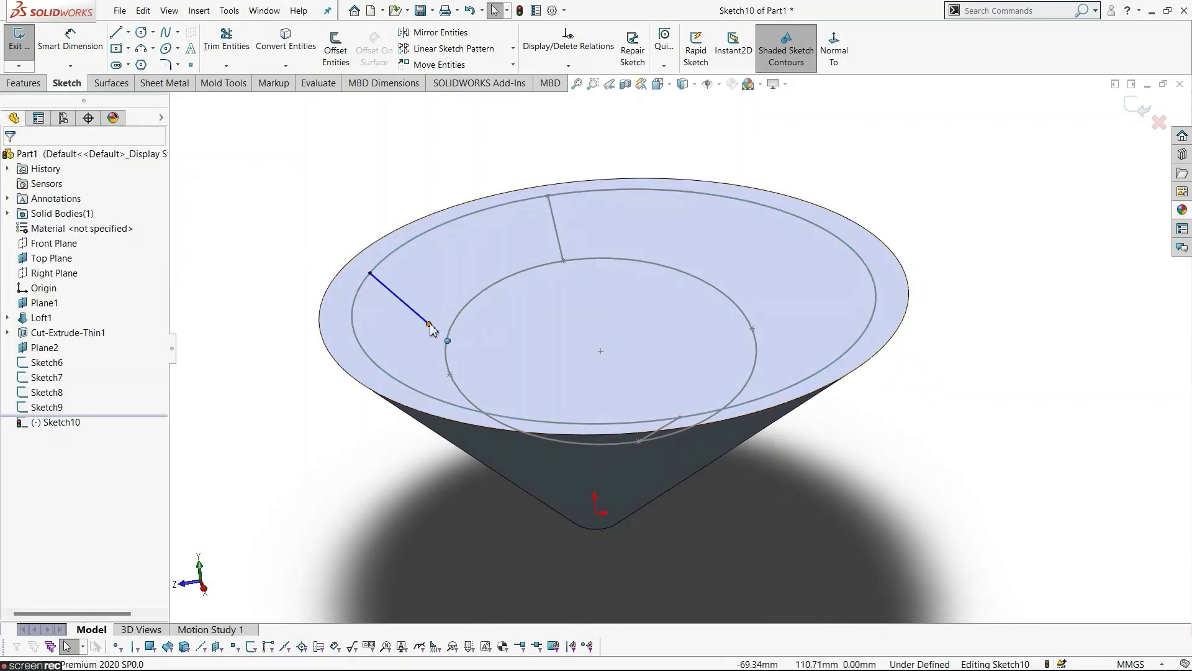
{"action": "left_click", "coordinate": [429, 324]}
{"action": "left_click", "coordinate": [447, 340], "text": "ctrl"}
{"action": "left_click", "coordinate": [533, 277]}
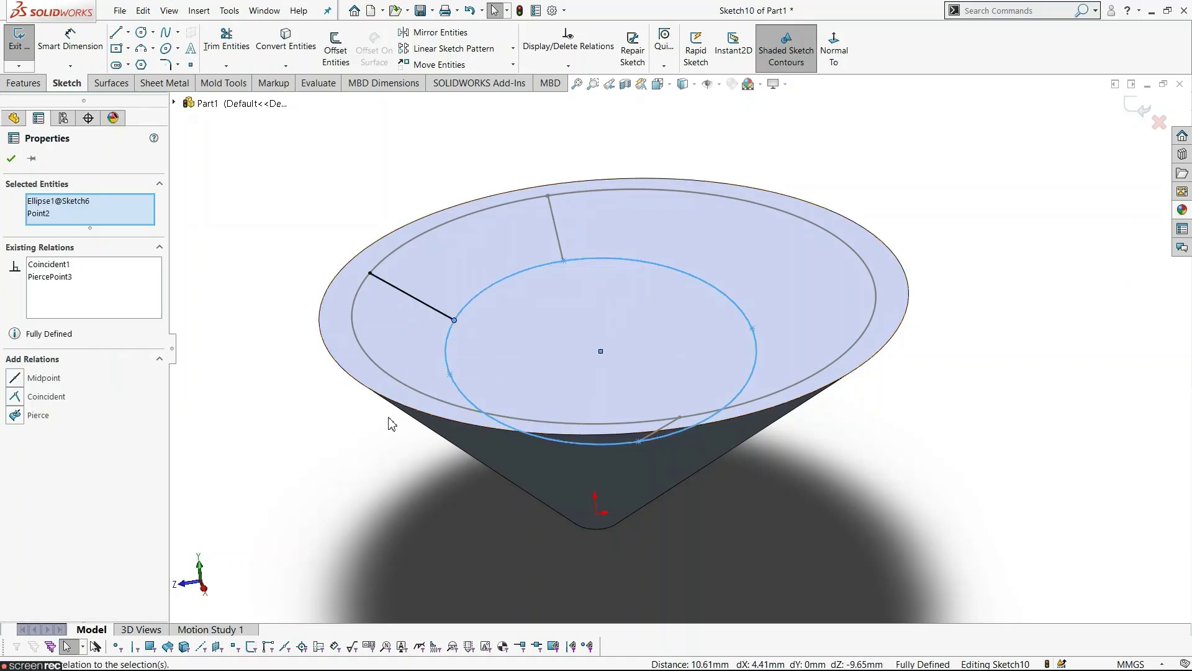
{"action": "left_click", "coordinate": [1040, 207]}
{"action": "left_click", "coordinate": [1136, 107]}
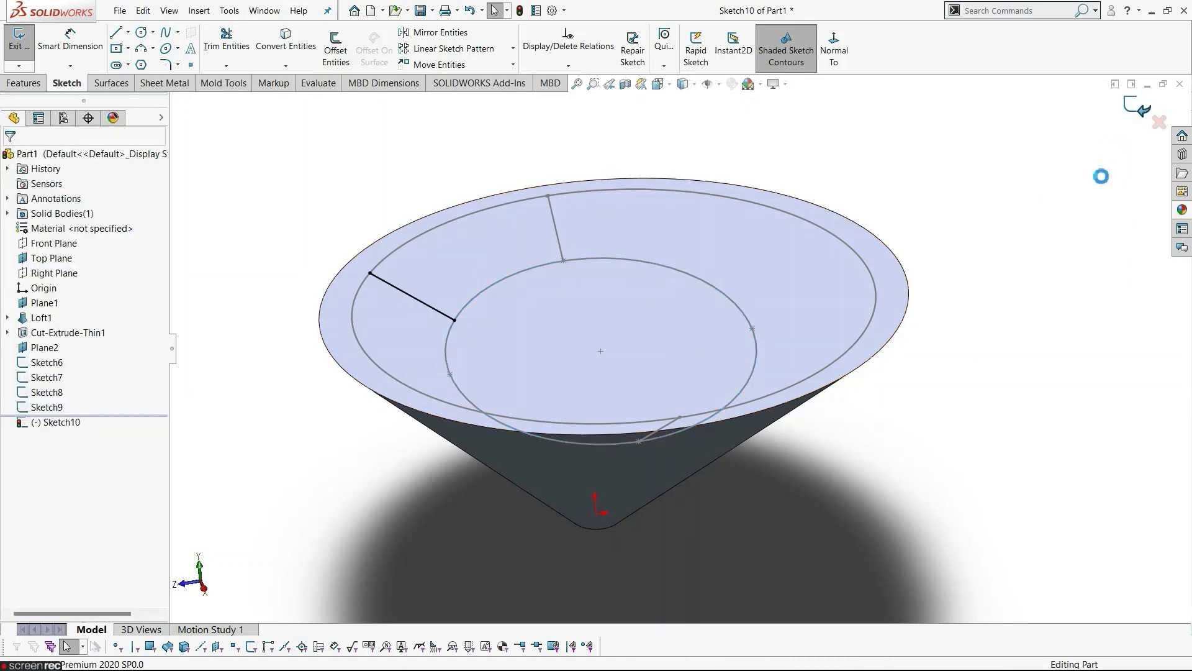
Start a Right Plane sketch and draw a line from the inner ellipse's right end to the rim's right side.
{"action": "left_click", "coordinate": [55, 273]}
{"action": "left_click", "coordinate": [80, 259]}
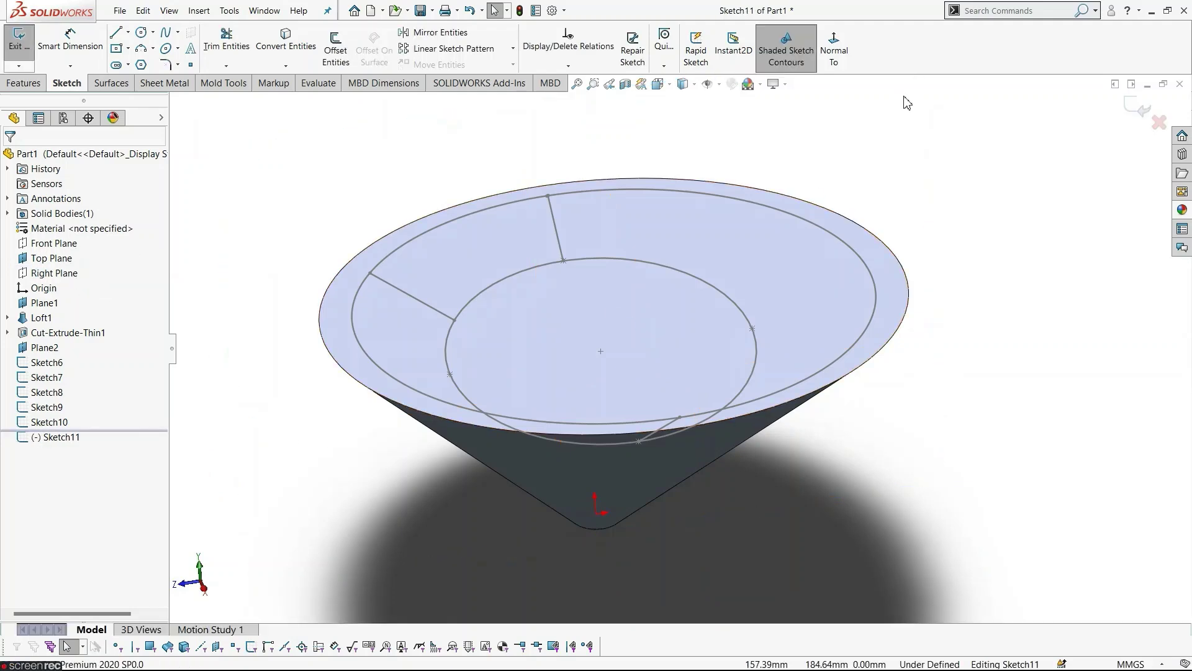
{"action": "left_click", "coordinate": [847, 66]}
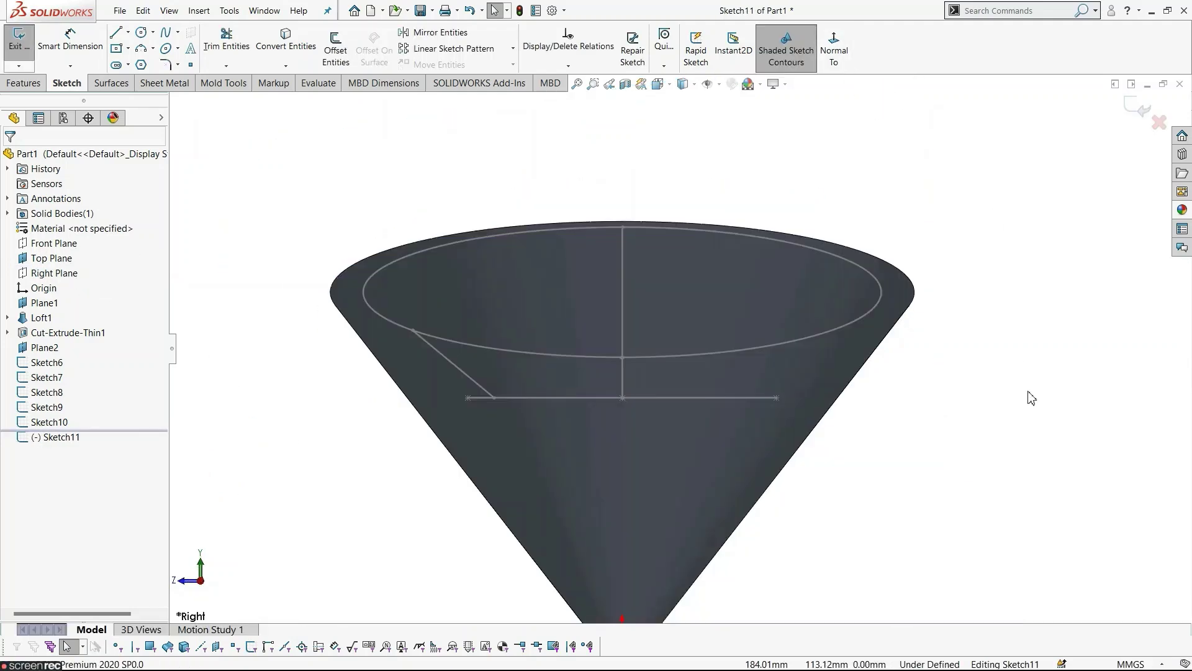
{"action": "key", "text": "l"}
{"action": "left_click", "coordinate": [776, 398]}
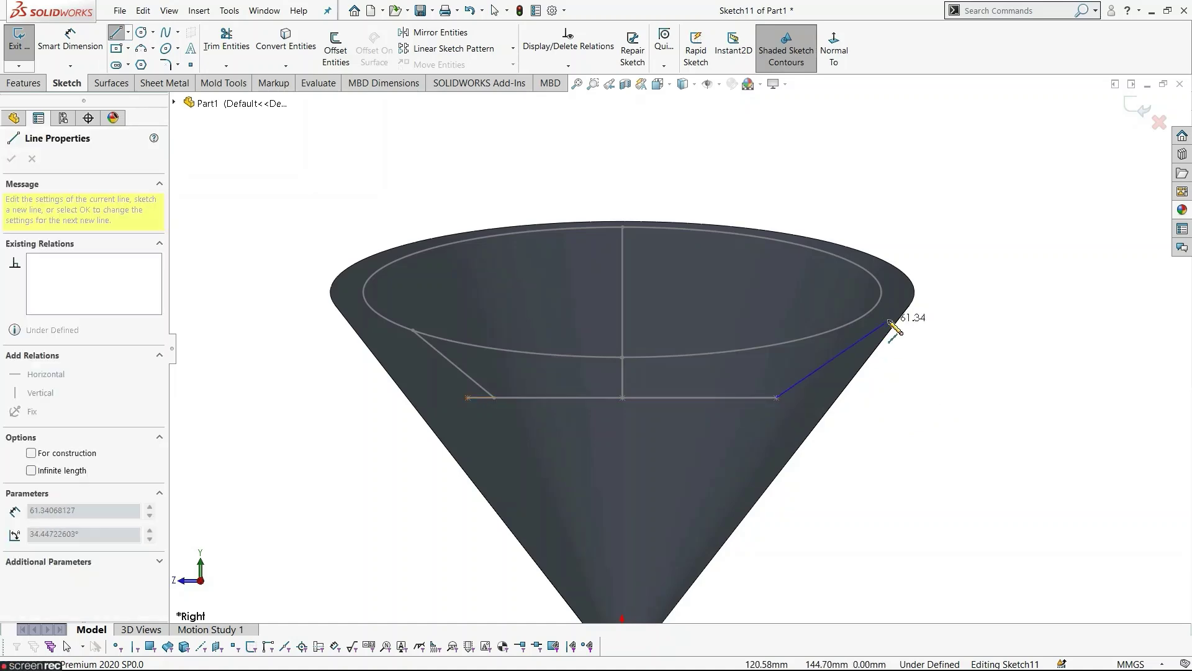
{"action": "left_click", "coordinate": [890, 324]}
{"action": "key", "text": "Escape"}
Pierce the line's ends onto the inner and outer rim ellipses, close Sketch11, and bring up the Features commands.
{"action": "middle_click_drag", "start_coordinate": [931, 389], "coordinate": [969, 490]}
{"action": "left_click", "coordinate": [645, 250]}
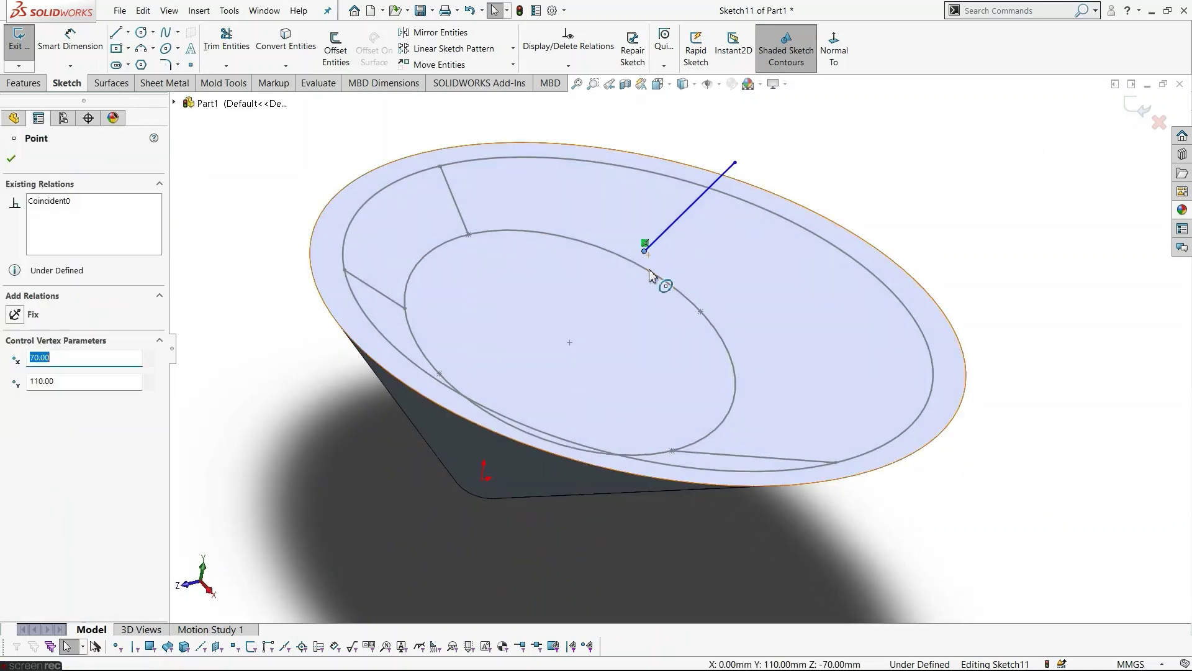
{"action": "left_click", "coordinate": [673, 271], "text": "ctrl"}
{"action": "left_click", "coordinate": [702, 214]}
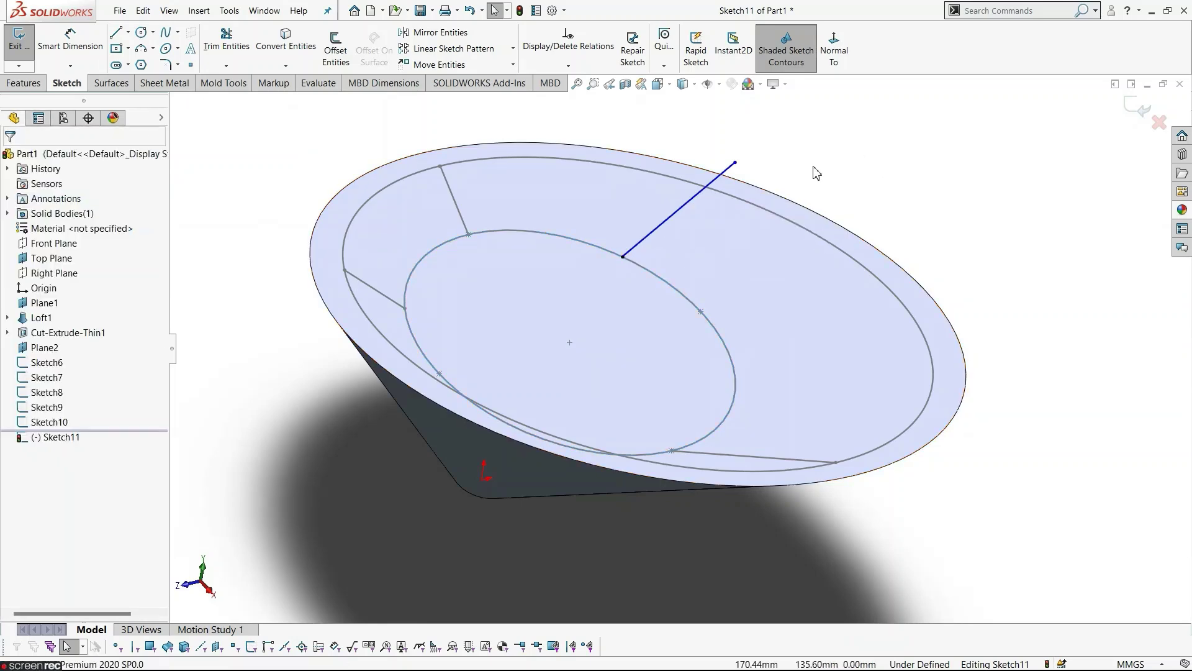
{"action": "left_click", "coordinate": [735, 163]}
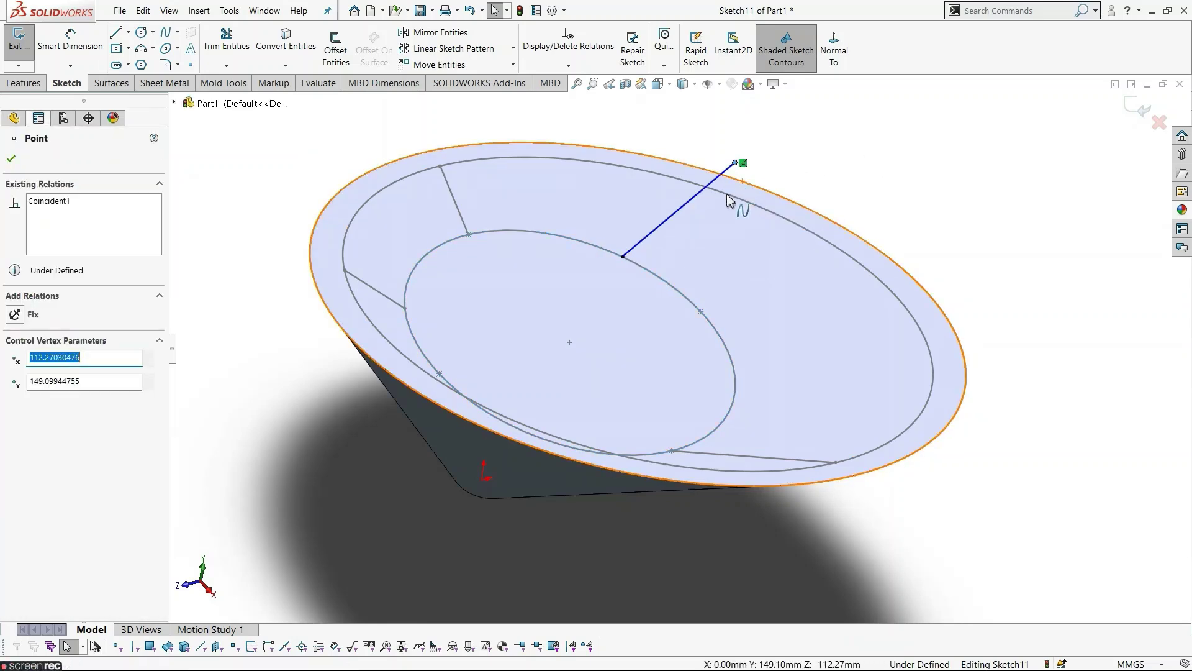
{"action": "left_click", "coordinate": [728, 197], "text": "ctrl"}
{"action": "left_click", "coordinate": [765, 147]}
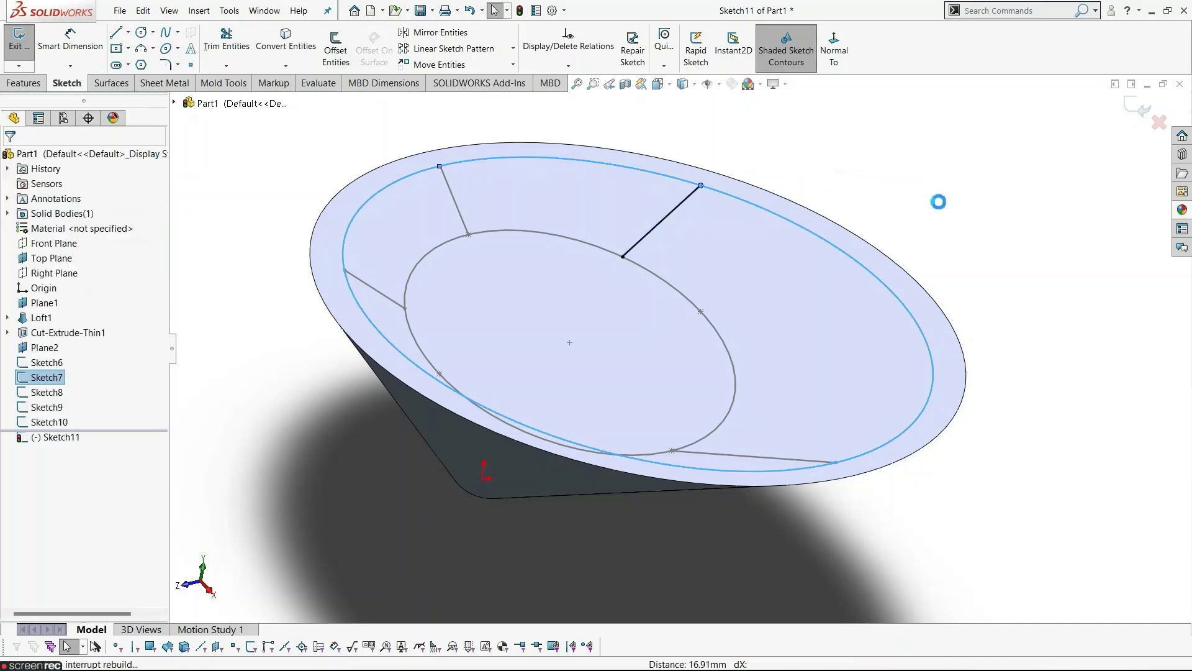
{"action": "left_click", "coordinate": [1136, 112]}
{"action": "middle_click_drag", "start_coordinate": [1056, 161], "coordinate": [908, 258]}
{"action": "scroll", "coordinate": [923, 383], "scroll_direction": "up", "scroll_amount": 3}
{"action": "scroll", "coordinate": [923, 383], "scroll_direction": "down", "scroll_amount": 2}
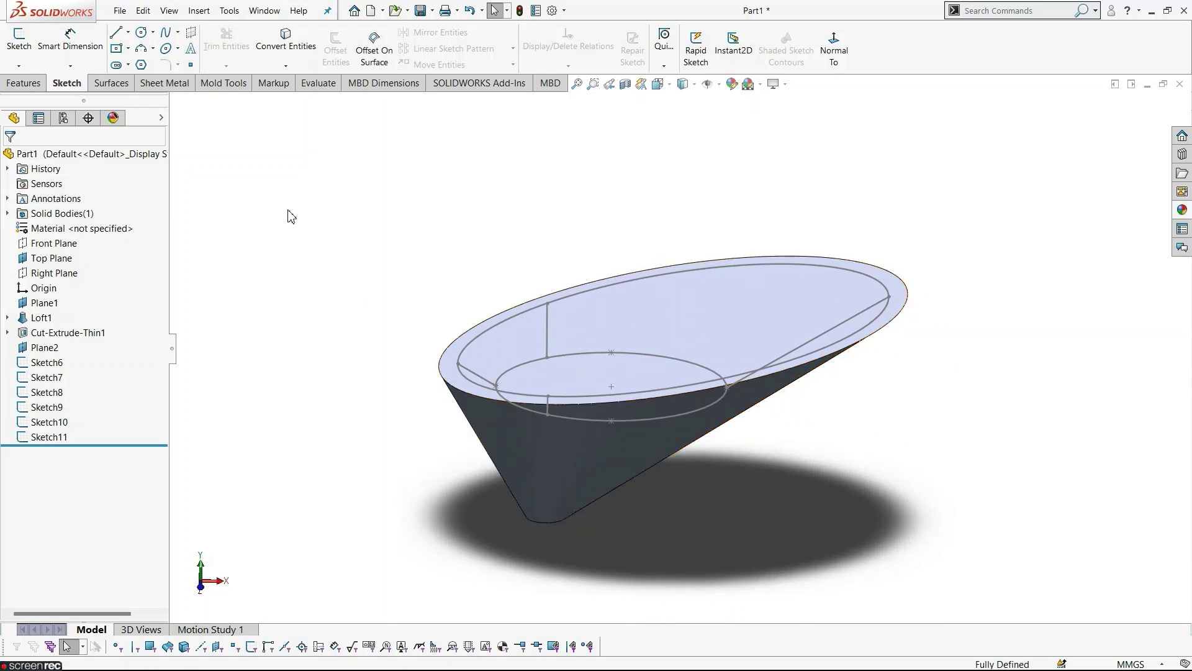
{"action": "left_click", "coordinate": [24, 83]}
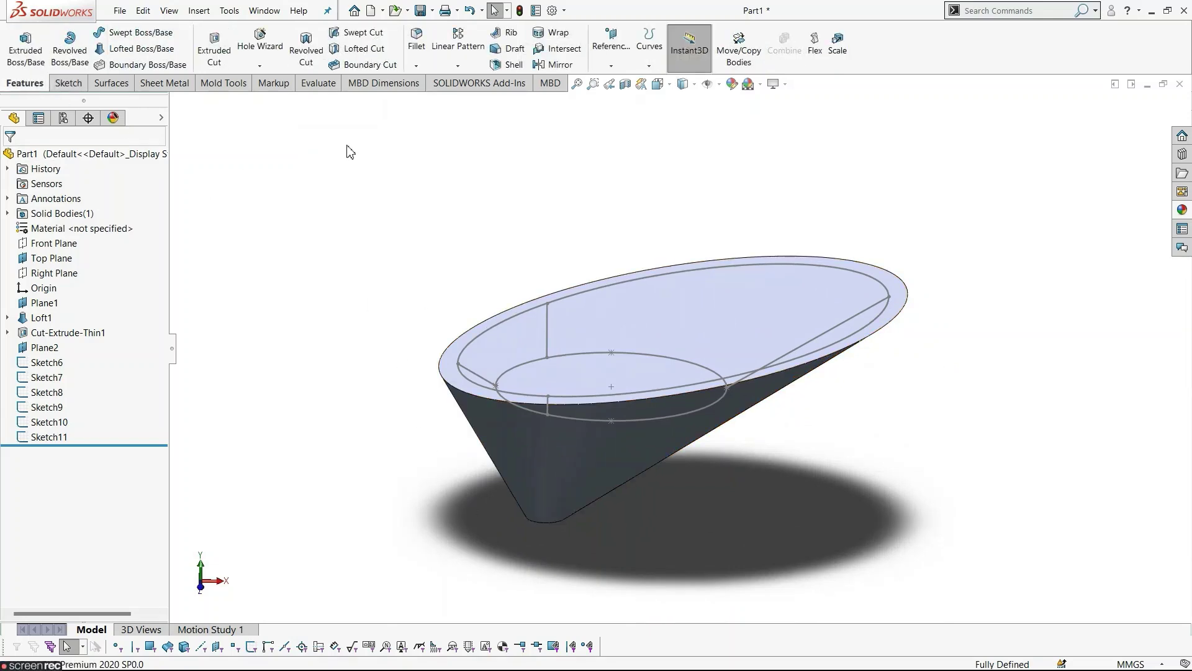
Start a lofted cut with the outer rim ellipse and inner ellipse as its two profiles.
{"action": "left_click", "coordinate": [364, 48]}
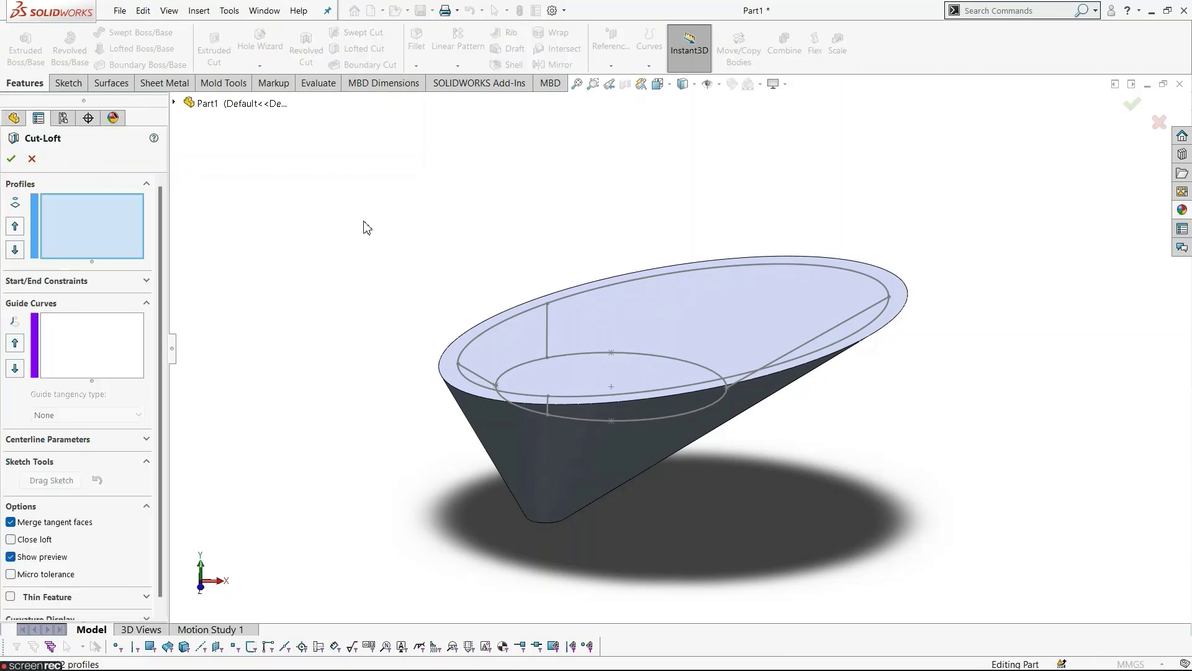
{"action": "middle_click_drag", "start_coordinate": [367, 227], "coordinate": [541, 292]}
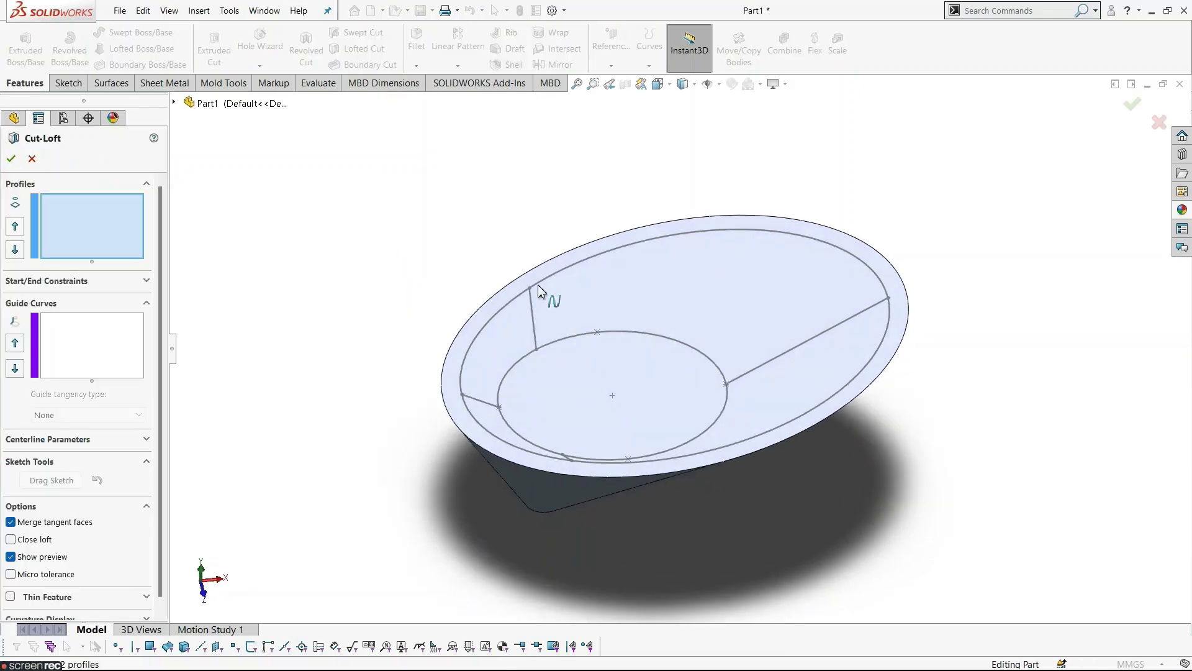
{"action": "left_click", "coordinate": [580, 266]}
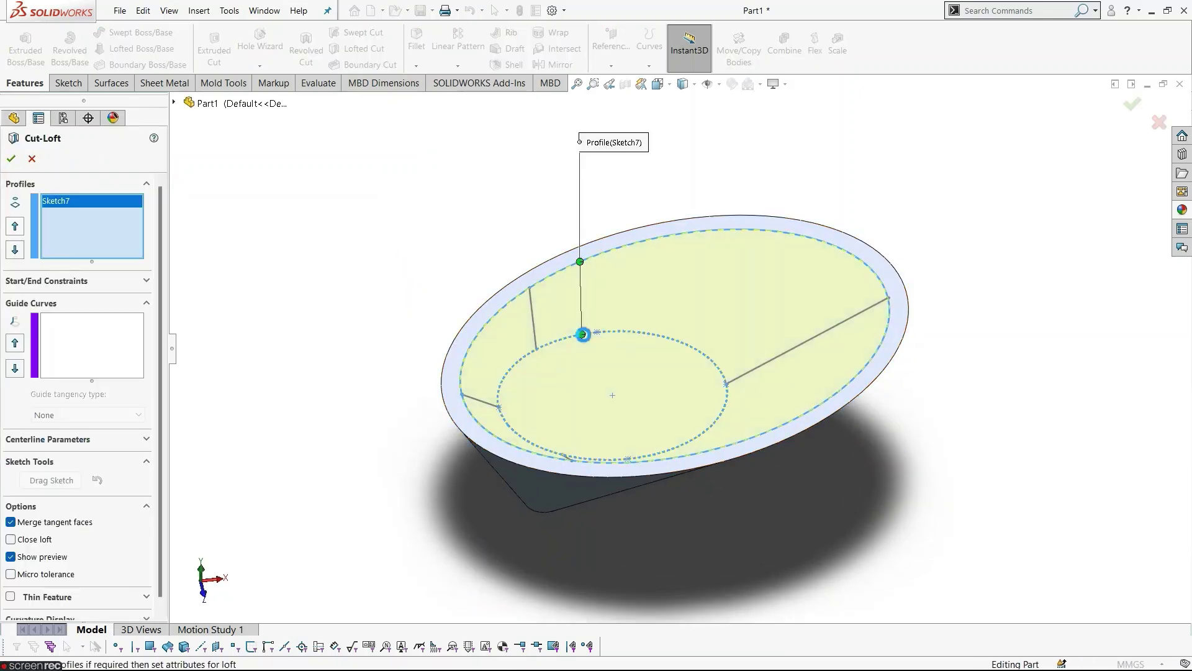
{"action": "left_click", "coordinate": [581, 338]}
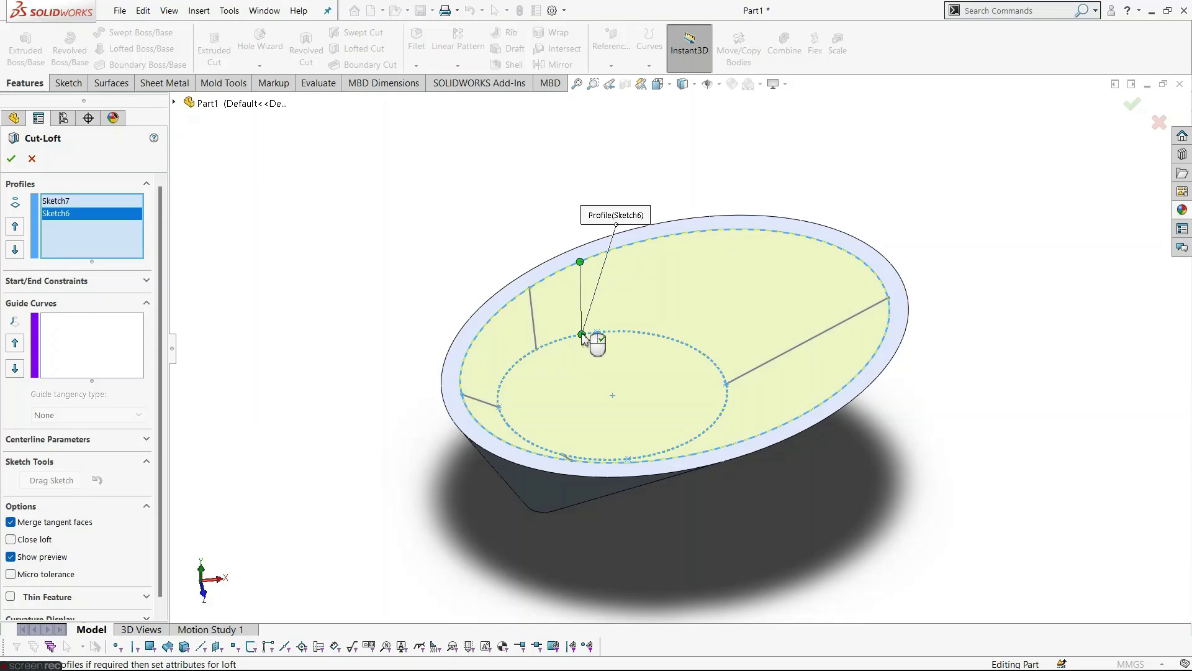
Add Sketch11, Sketch8, Sketch10 and Sketch9 as guide curves and apply the cut.
{"action": "left_click", "coordinate": [97, 351]}
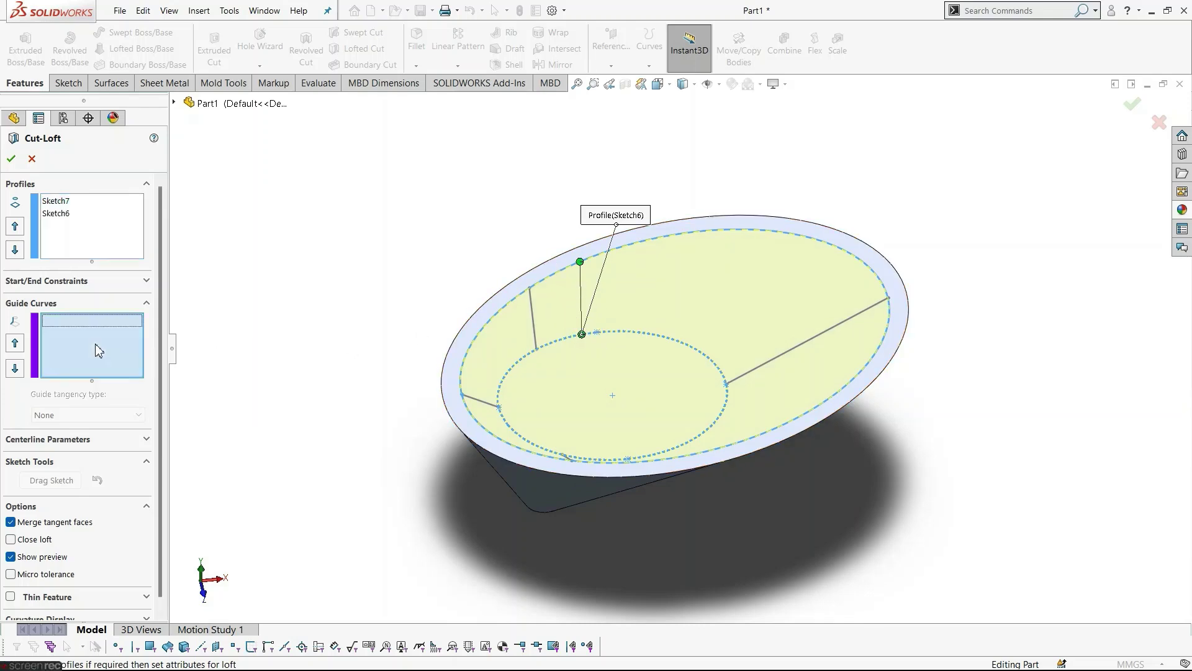
{"action": "left_click", "coordinate": [535, 338]}
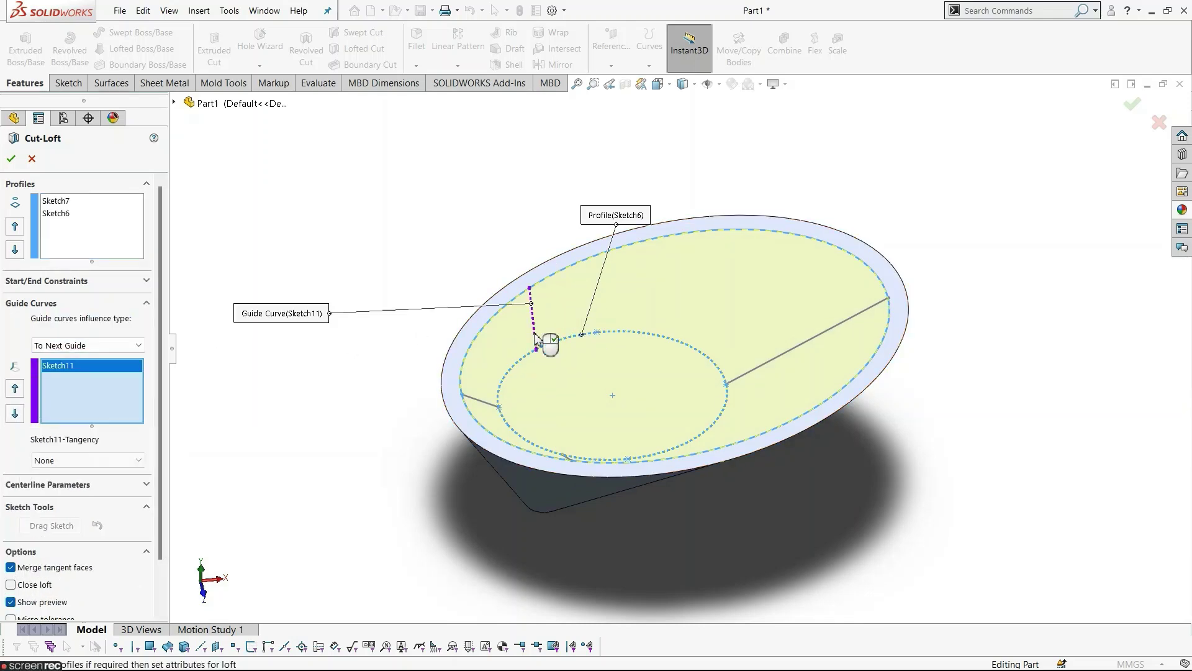
{"action": "left_click", "coordinate": [492, 412]}
{"action": "middle_click_drag", "start_coordinate": [698, 397], "coordinate": [605, 500]}
{"action": "left_click", "coordinate": [579, 504]}
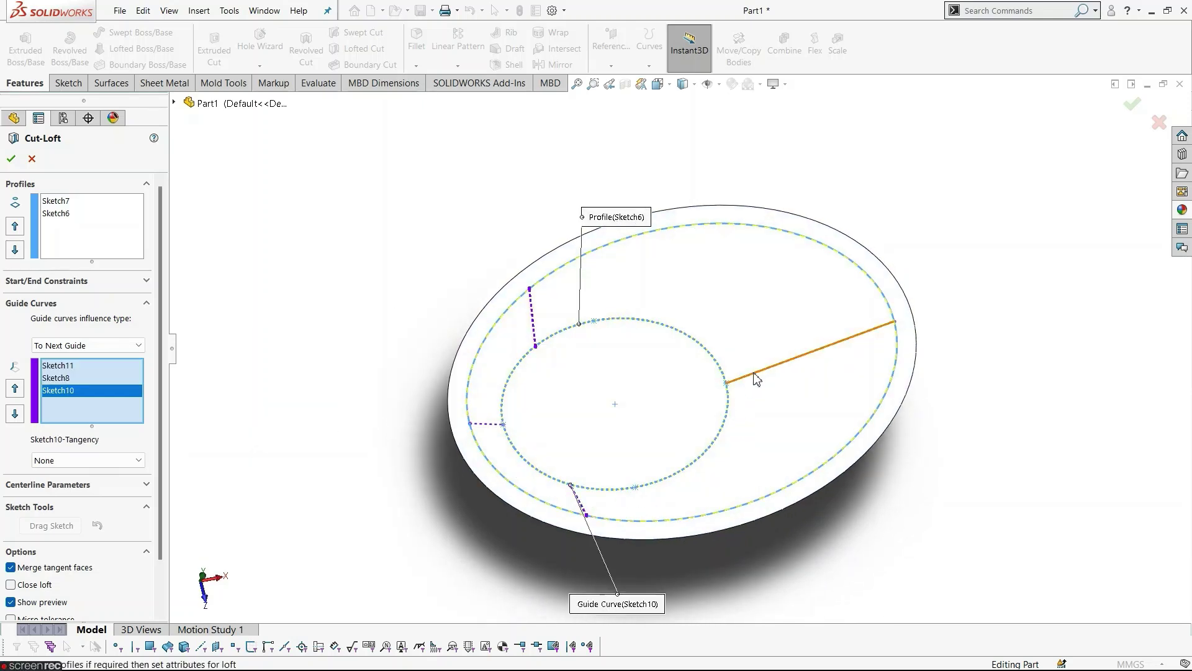
{"action": "left_click", "coordinate": [755, 377]}
{"action": "middle_click_drag", "start_coordinate": [756, 377], "coordinate": [652, 385]}
{"action": "left_click", "coordinate": [10, 164]}
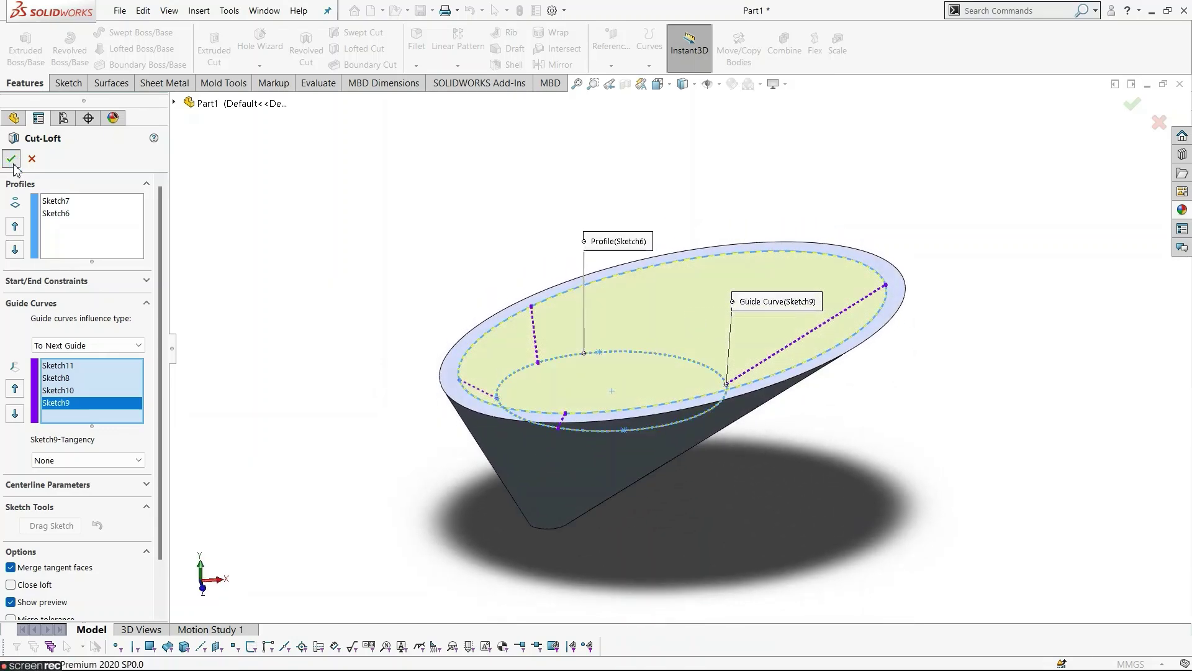
{"action": "mouse_move", "coordinate": [424, 255]}
{"action": "middle_mouse_down"}
{"action": "mouse_move", "coordinate": [495, 279]}
{"action": "mouse_move", "coordinate": [460, 292]}
{"action": "mouse_move", "coordinate": [363, 292]}
{"action": "mouse_move", "coordinate": [367, 205]}
{"action": "mouse_move", "coordinate": [439, 266]}
{"action": "mouse_move", "coordinate": [428, 263]}
{"action": "middle_mouse_up"}
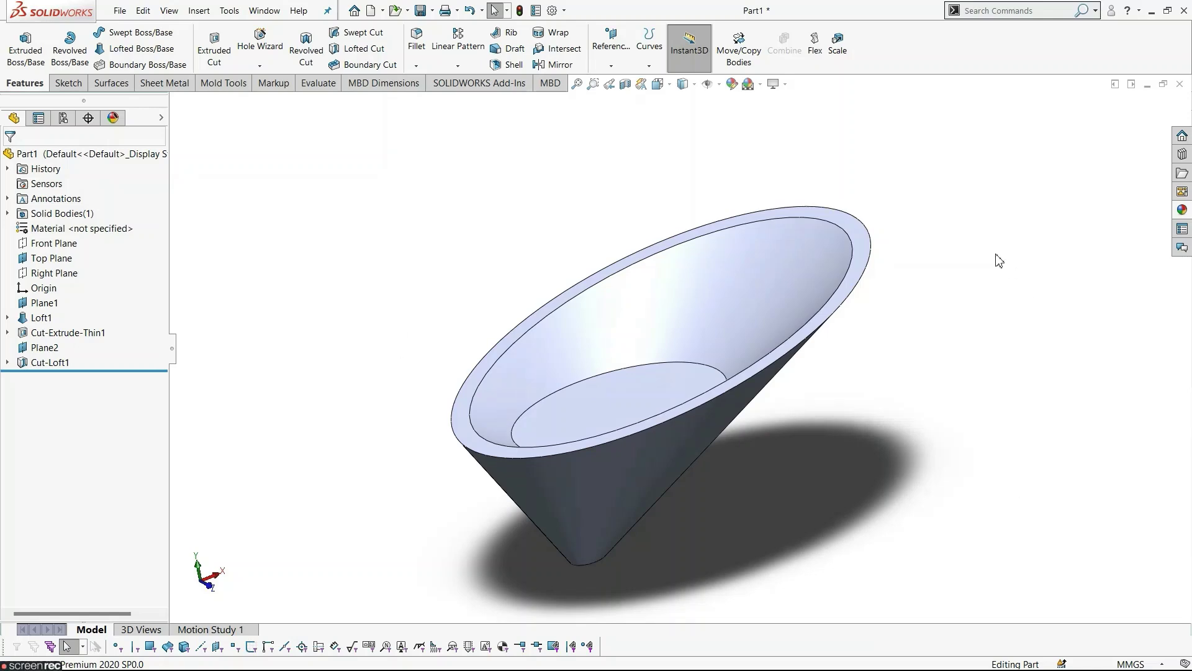
Start a Full Round Fillet with the bowl's inner face as side one and the rim as center.
{"action": "left_click", "coordinate": [417, 39]}
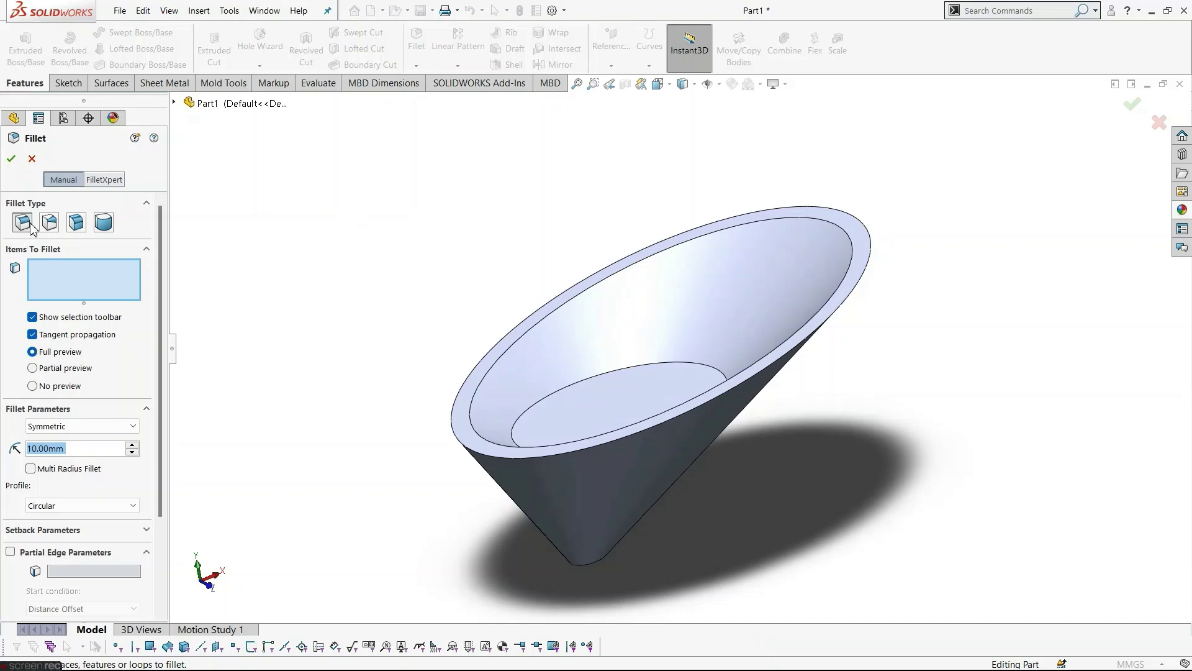
{"action": "left_click", "coordinate": [104, 224]}
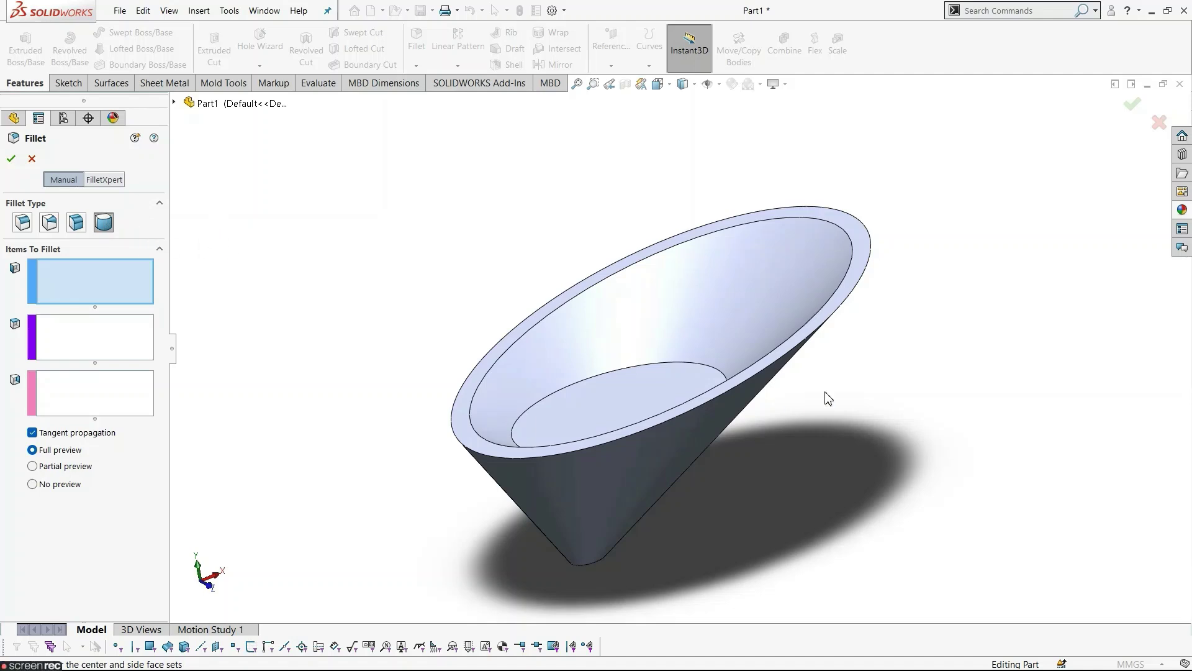
{"action": "scroll", "coordinate": [839, 365], "scroll_direction": "down", "scroll_amount": 2}
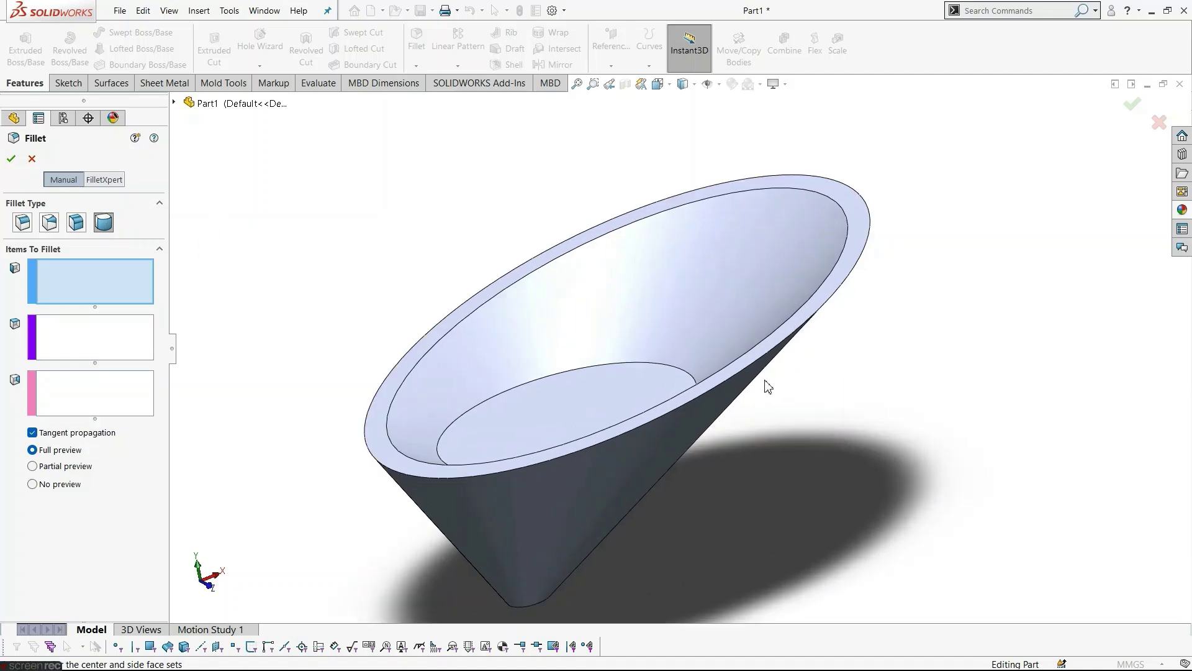
{"action": "left_click", "coordinate": [674, 278]}
{"action": "left_click", "coordinate": [142, 348]}
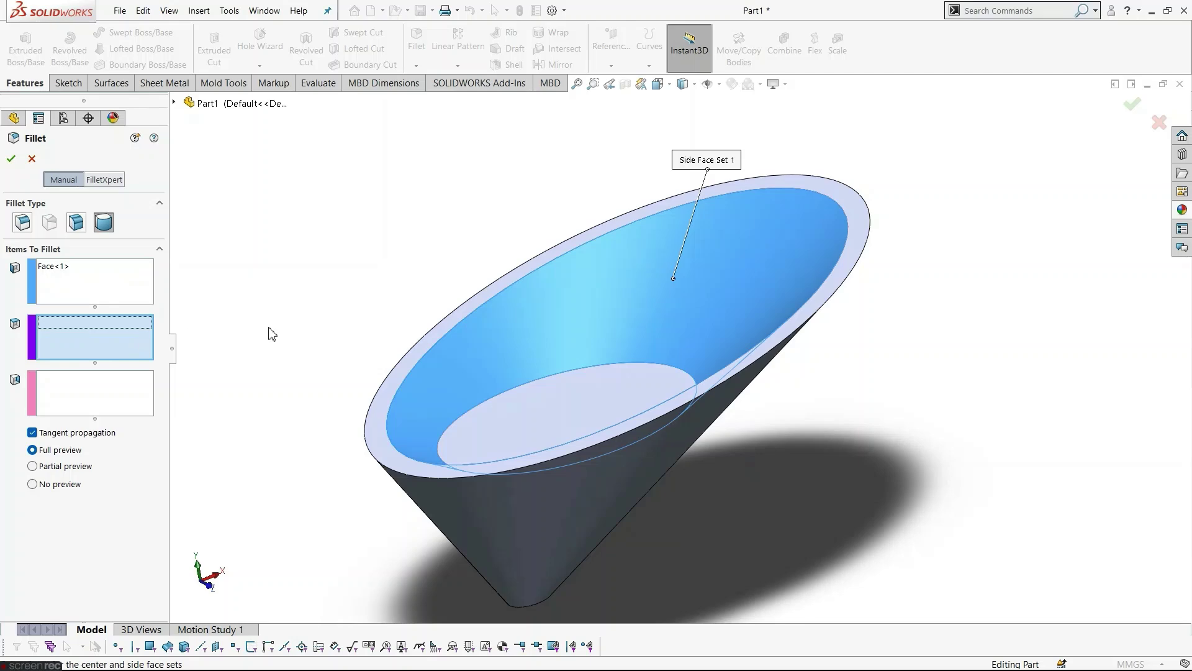
{"action": "left_click", "coordinate": [851, 218]}
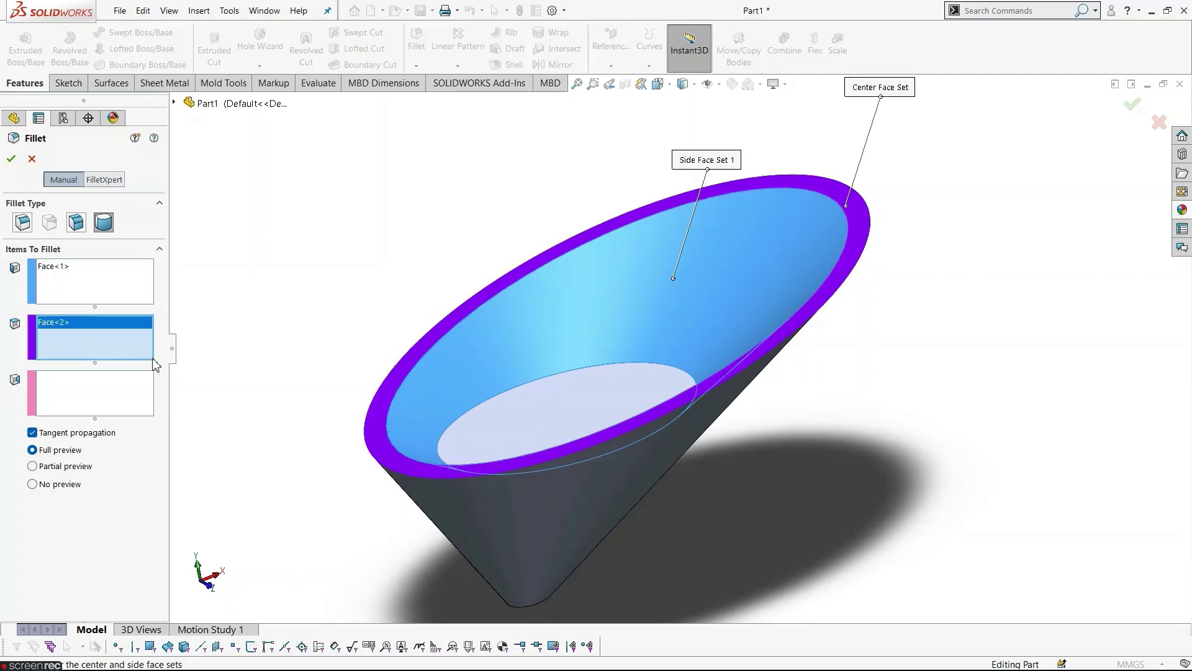
Set the cone's outer face as the second side set and inspect the rounded rim.
{"action": "left_click", "coordinate": [129, 392]}
{"action": "middle_click_drag", "start_coordinate": [881, 497], "coordinate": [838, 372]}
{"action": "left_click", "coordinate": [838, 372]}
{"action": "middle_click_drag", "start_coordinate": [857, 267], "coordinate": [937, 333]}
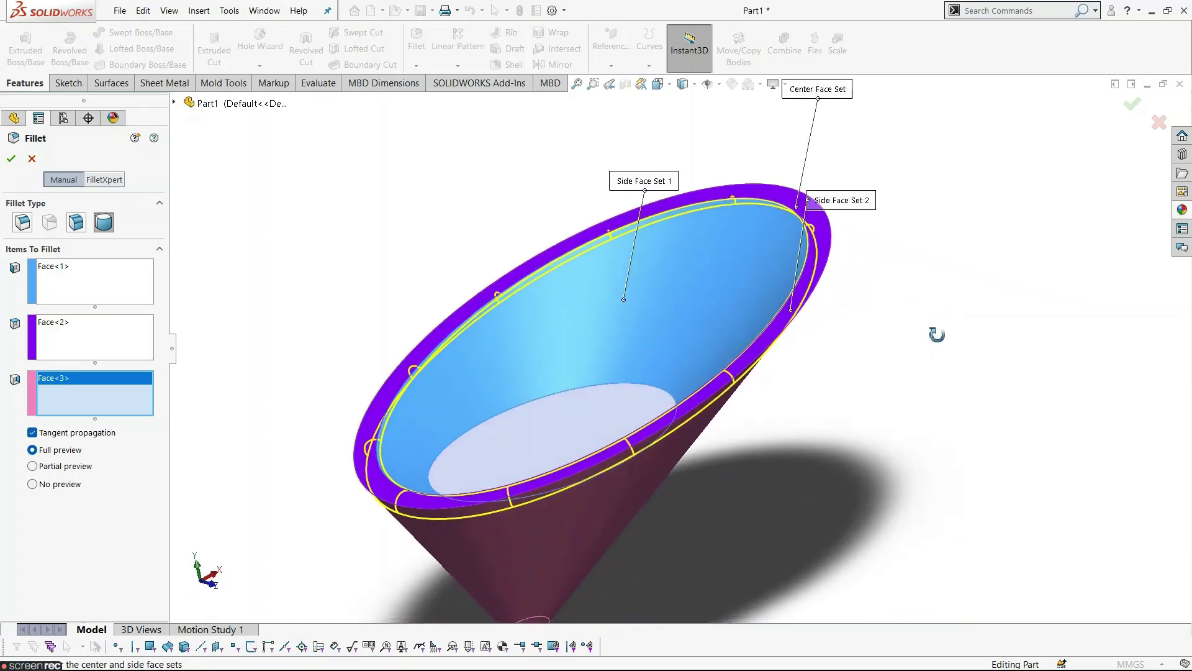
{"action": "scroll", "coordinate": [839, 266], "scroll_direction": "down", "scroll_amount": 5}
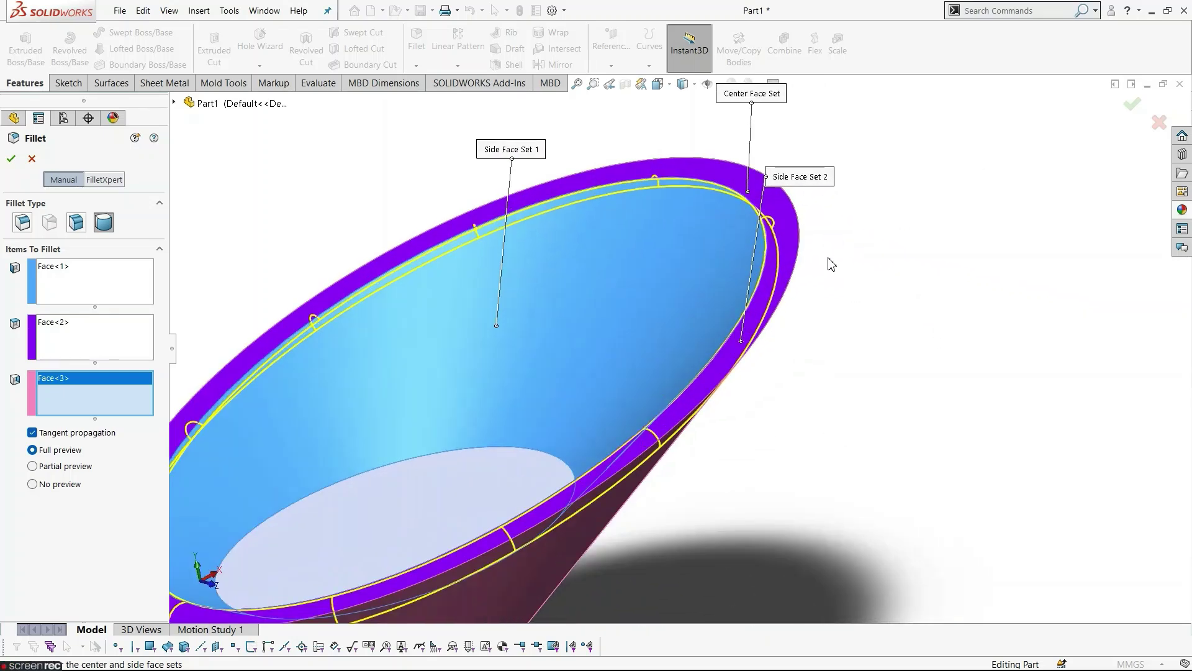
{"action": "key", "text": "z"}
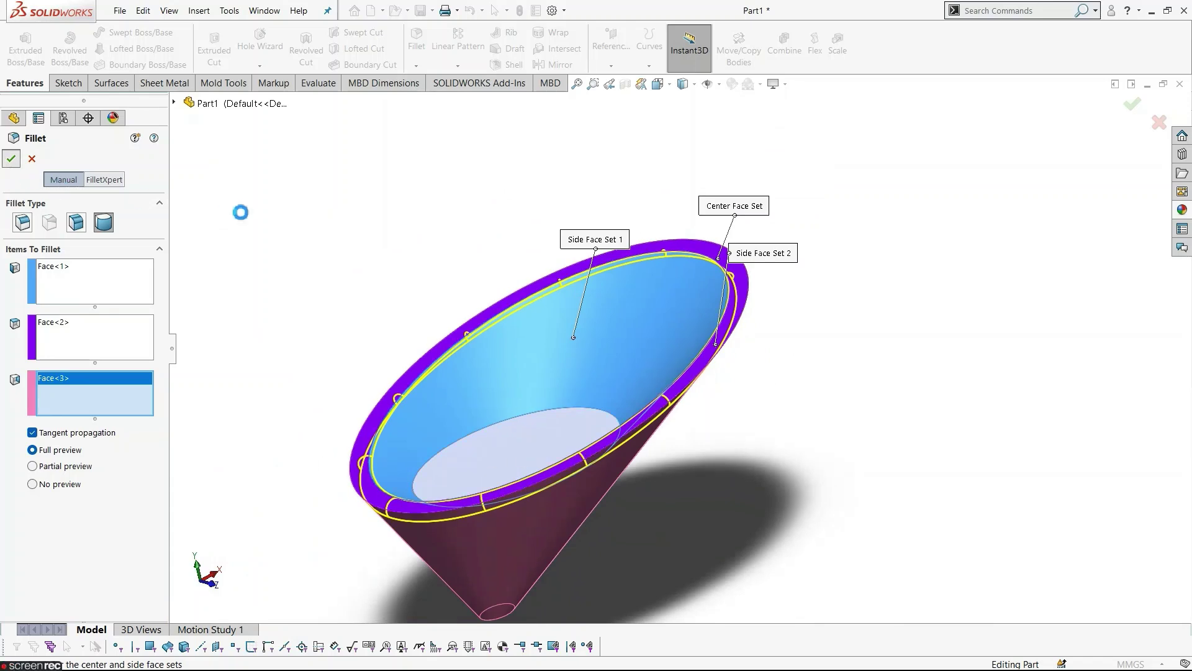
{"action": "middle_click_drag", "start_coordinate": [503, 270], "coordinate": [605, 402]}
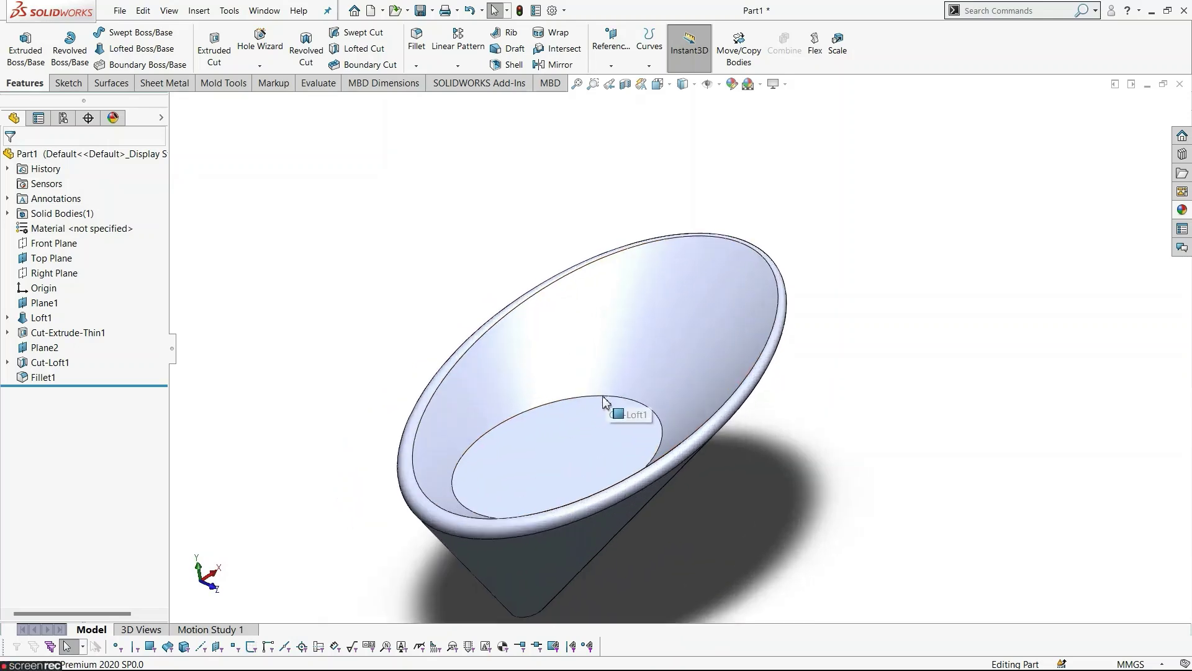
Fillet the cone's small flat bottom face at 10 mm radius, creating Fillet2.
{"action": "middle_click_drag", "start_coordinate": [431, 329], "coordinate": [453, 287]}
{"action": "middle_click_drag", "start_coordinate": [530, 500], "coordinate": [605, 506]}
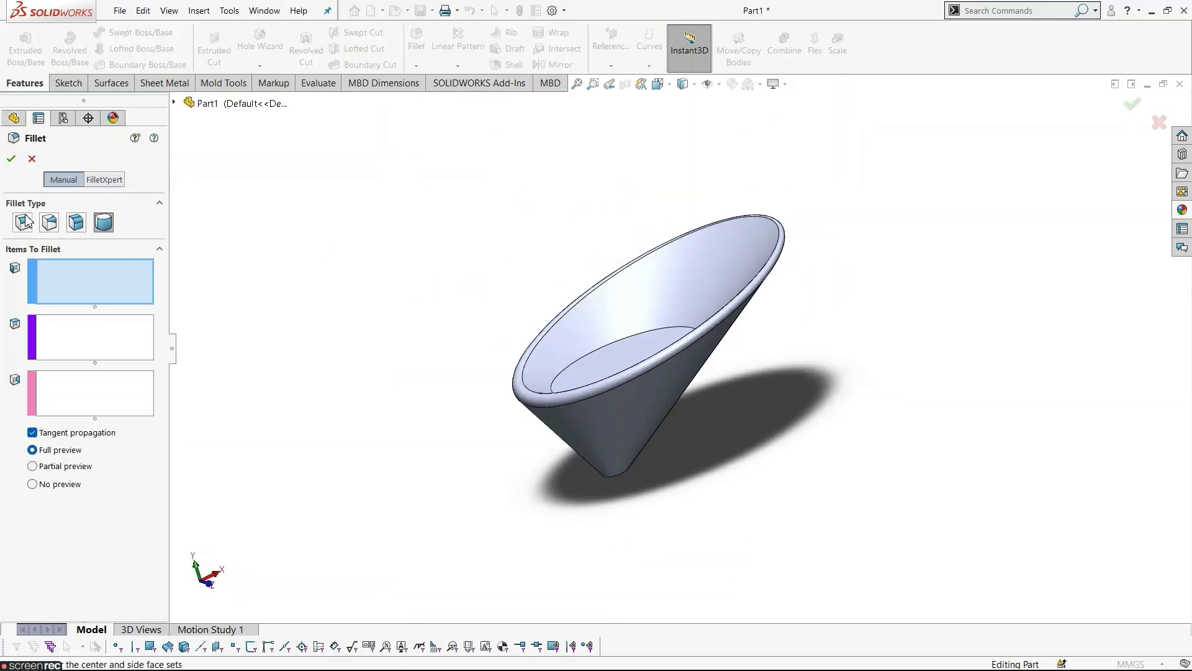
{"action": "middle_click_drag", "start_coordinate": [627, 534], "coordinate": [576, 508]}
{"action": "left_click", "coordinate": [559, 393]}
{"action": "left_click", "coordinate": [14, 164]}
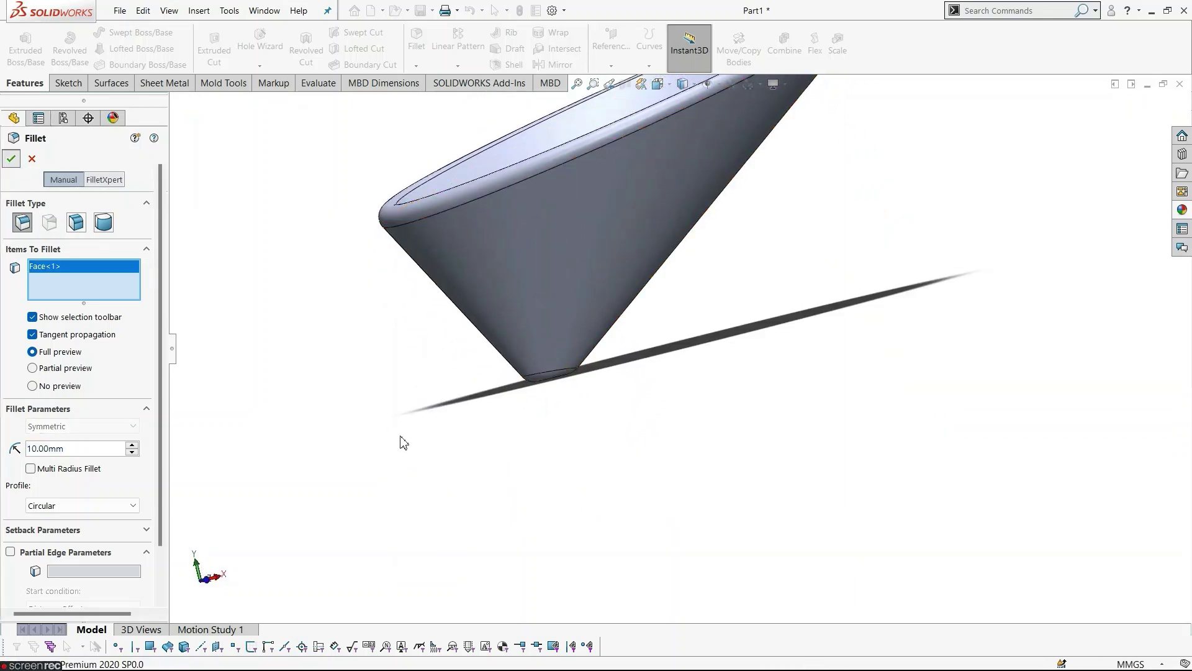
{"action": "middle_click_drag", "start_coordinate": [564, 413], "coordinate": [708, 355]}
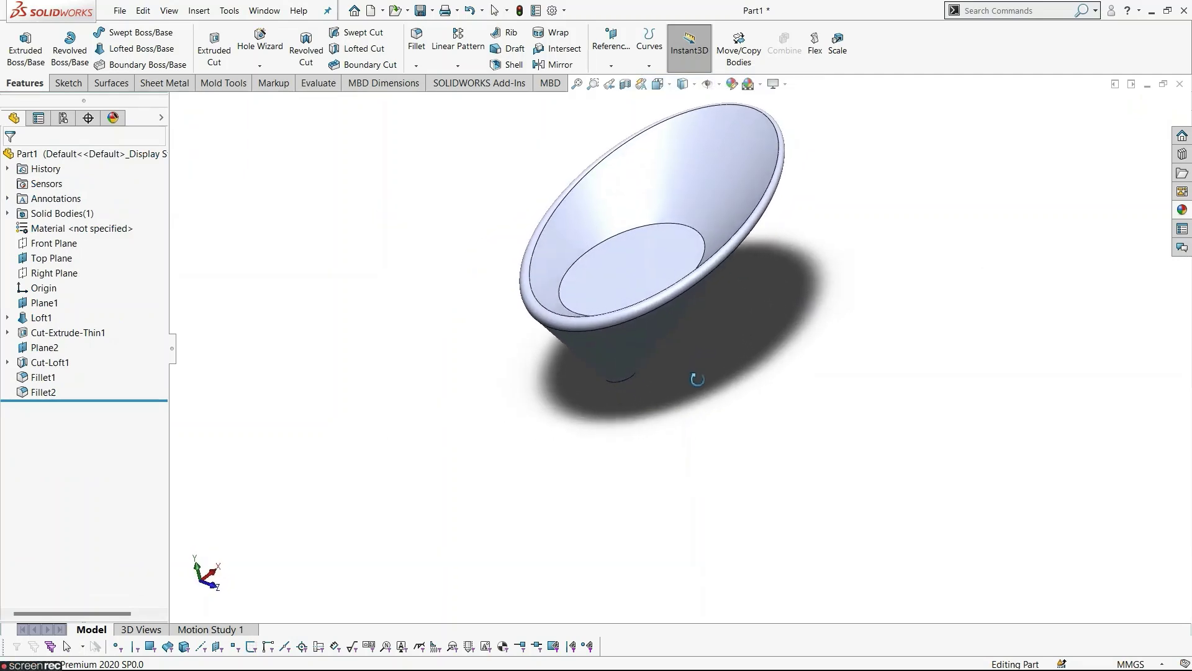
{"action": "scroll", "coordinate": [730, 200], "scroll_direction": "down", "scroll_amount": 2}
{"action": "scroll", "coordinate": [730, 200], "scroll_direction": "up", "scroll_amount": 2}
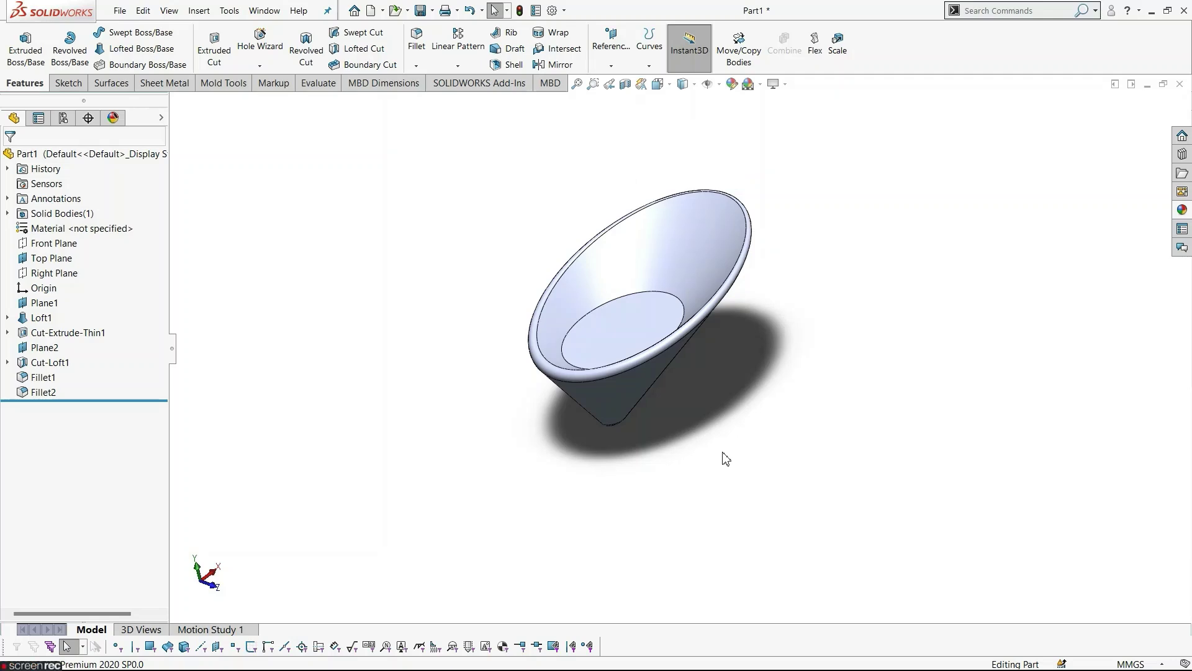
{"action": "middle_click_drag", "start_coordinate": [725, 459], "coordinate": [700, 383]}
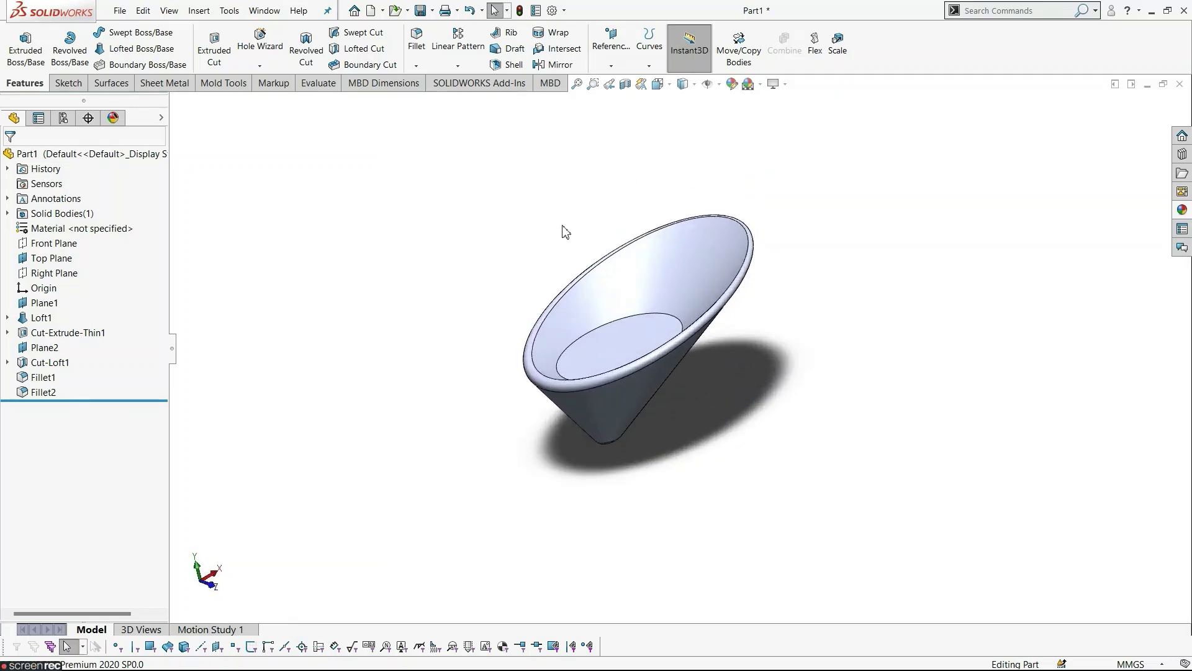
Show Sketch11, Sketch8, Sketch10 and Sketch9 under Cut-Loft1.
{"action": "left_click", "coordinate": [7, 362]}
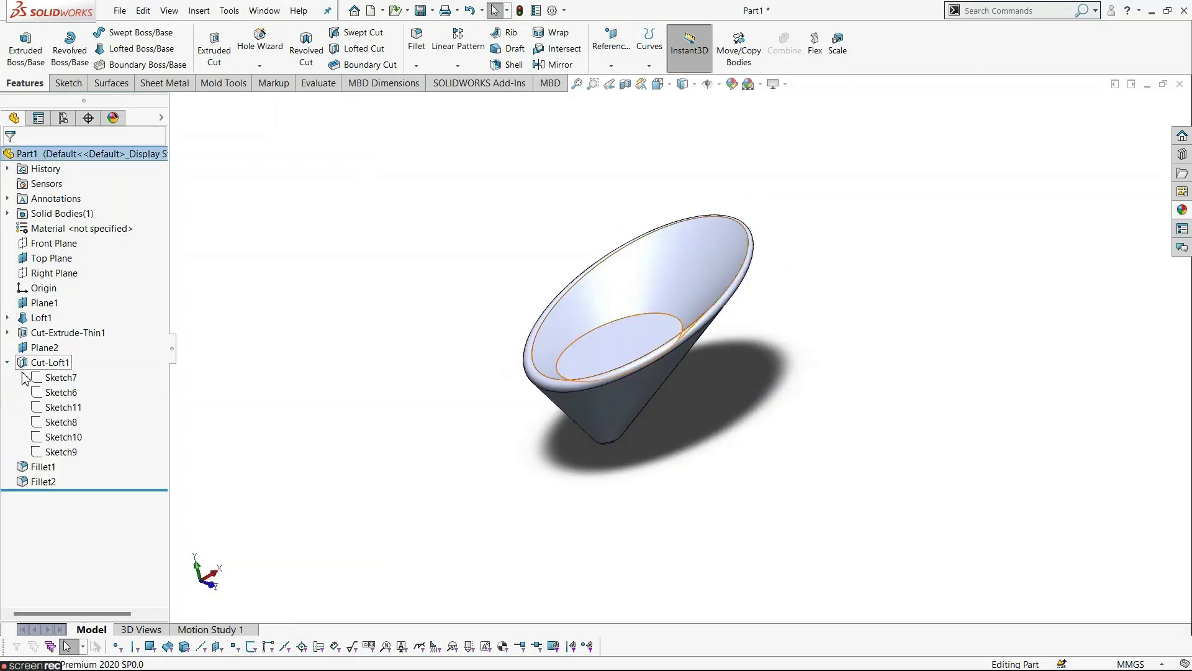
{"action": "left_click", "coordinate": [59, 408]}
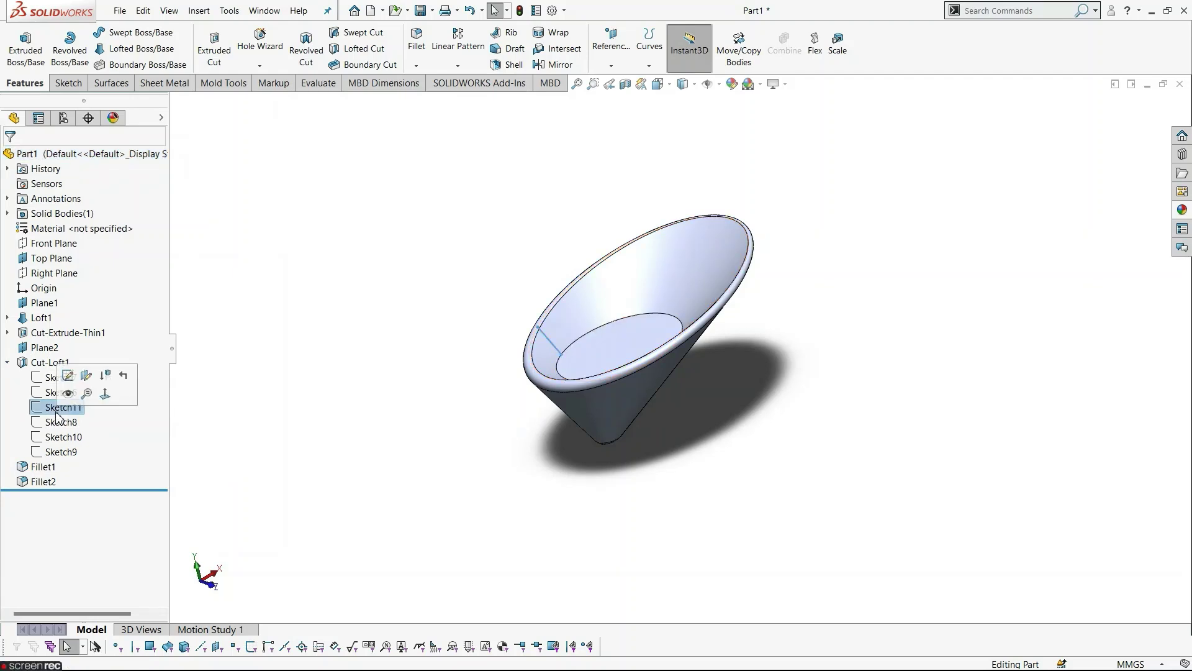
{"action": "left_click", "coordinate": [61, 422], "text": "ctrl"}
{"action": "left_click", "coordinate": [62, 438], "text": "ctrl"}
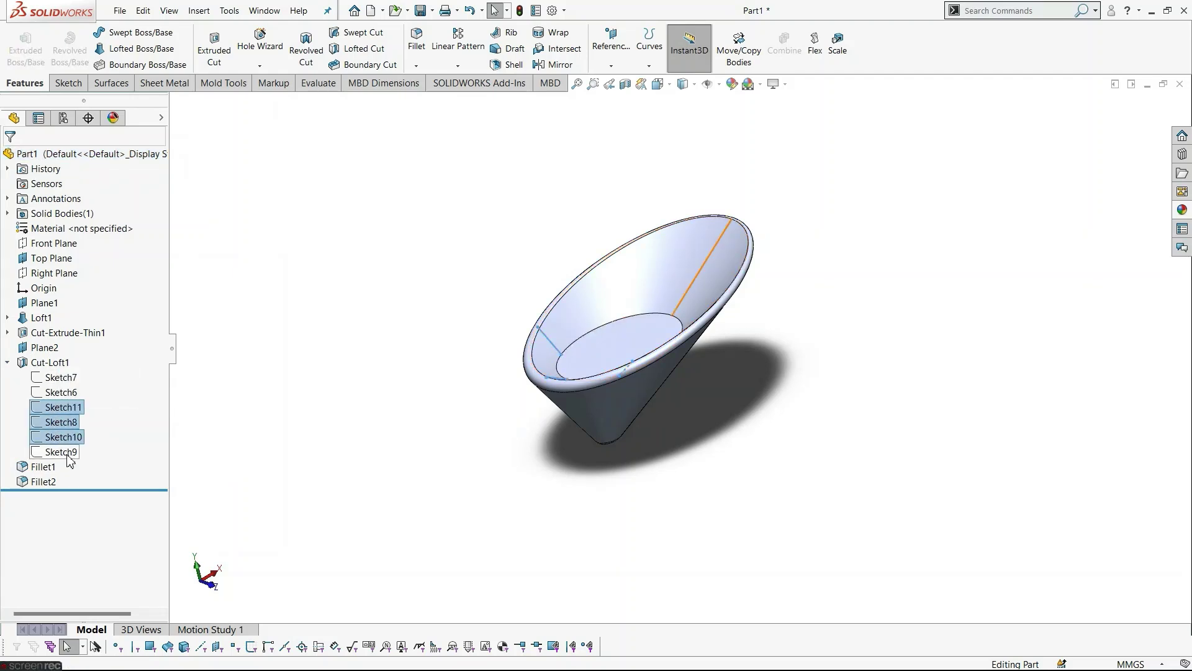
{"action": "left_click", "coordinate": [62, 451], "text": "ctrl"}
{"action": "left_click", "coordinate": [78, 435]}
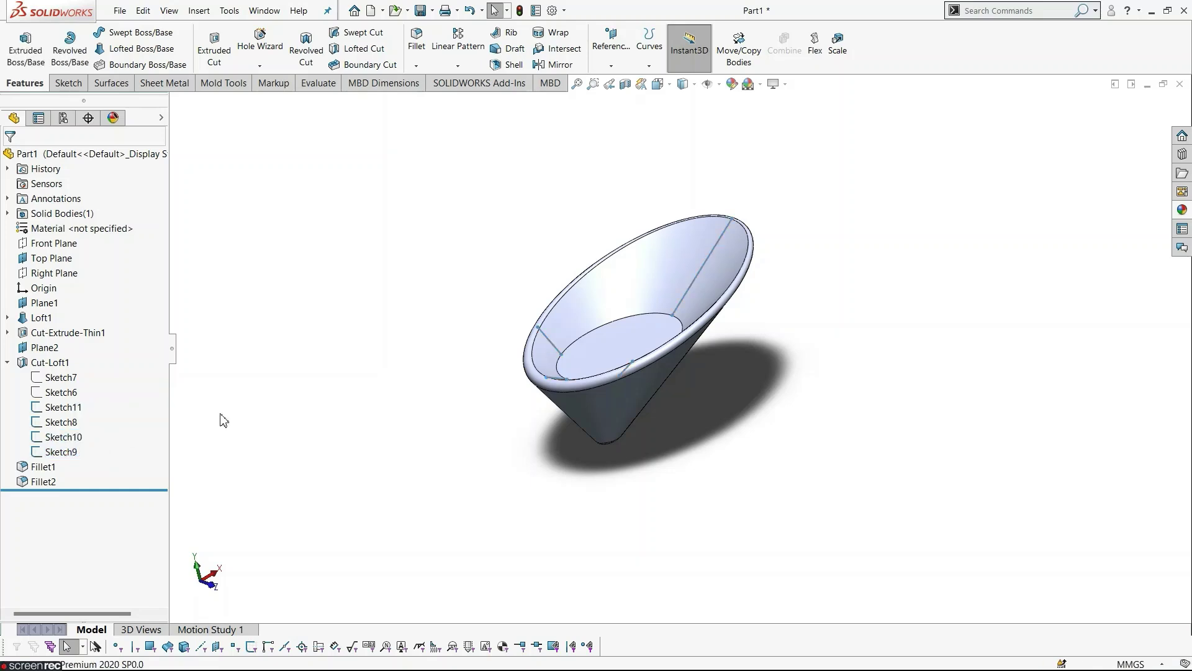
{"action": "middle_click_drag", "start_coordinate": [692, 414], "coordinate": [628, 430]}
{"action": "middle_click_drag", "start_coordinate": [380, 378], "coordinate": [356, 346]}
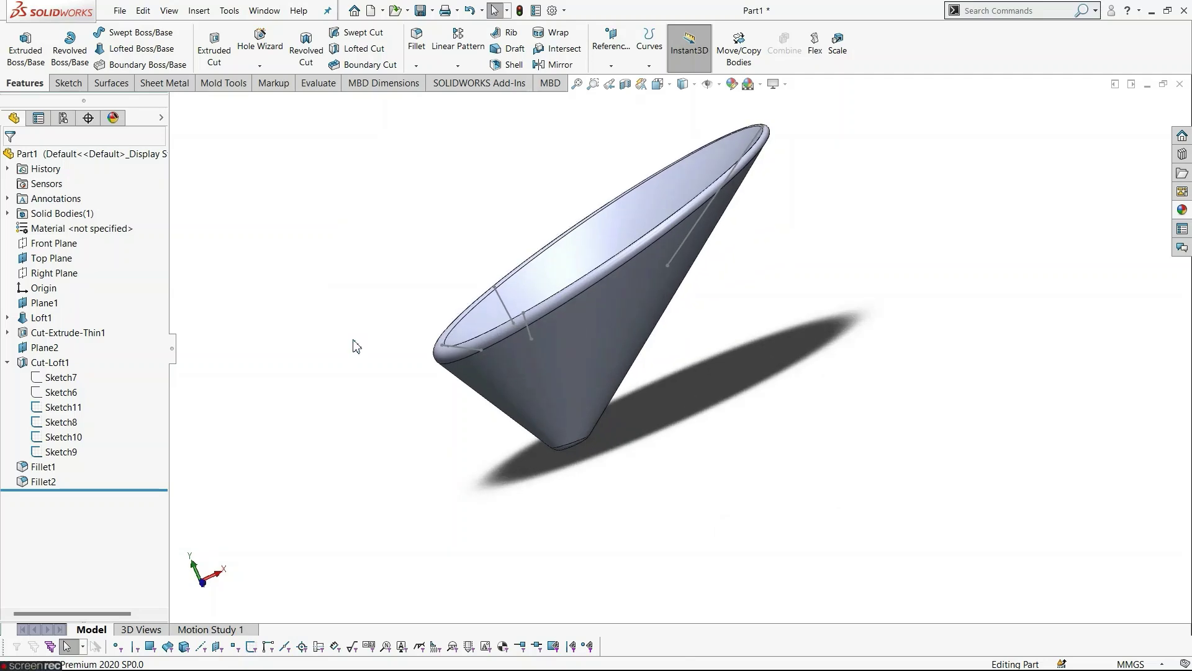
Create Plane3 parallel to Top Plane through Point1@Sketch8 on the rim.
{"action": "left_click", "coordinate": [53, 257]}
{"action": "left_click", "coordinate": [613, 60]}
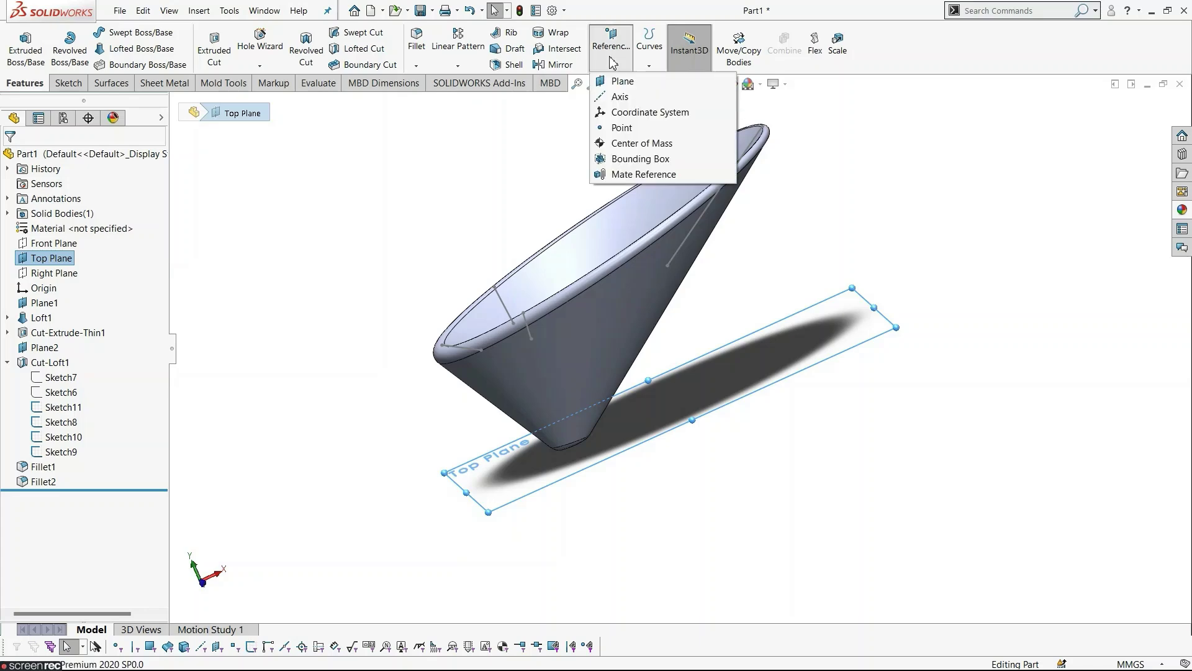
{"action": "left_click", "coordinate": [621, 81]}
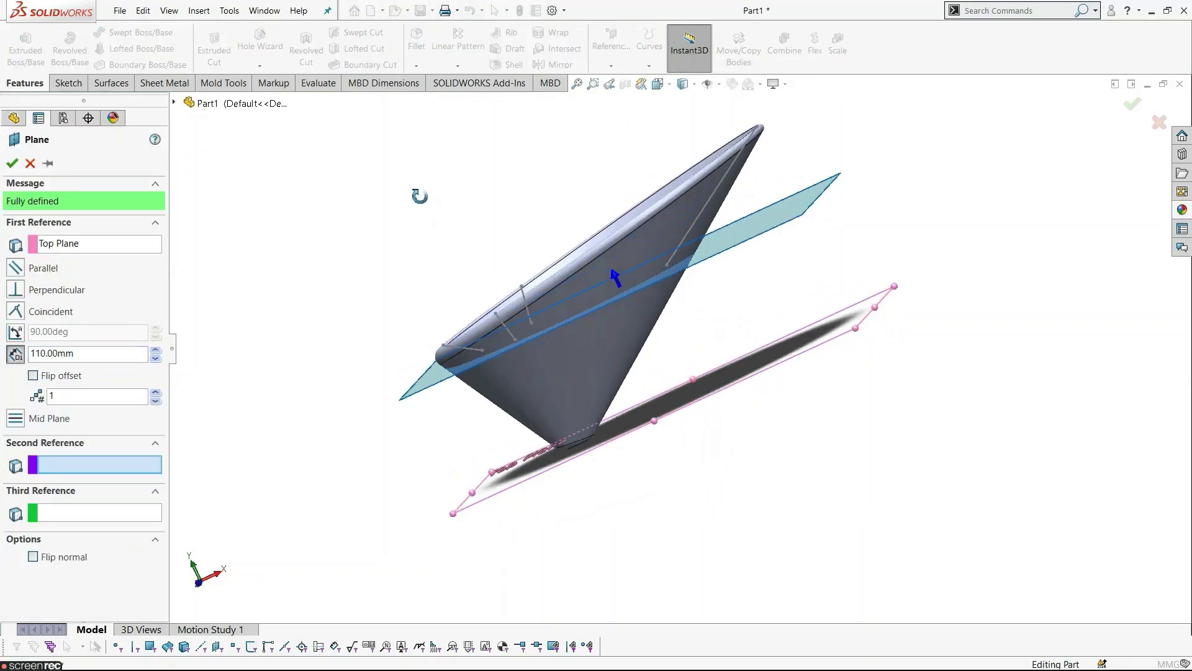
{"action": "middle_click_drag", "start_coordinate": [412, 185], "coordinate": [471, 215]}
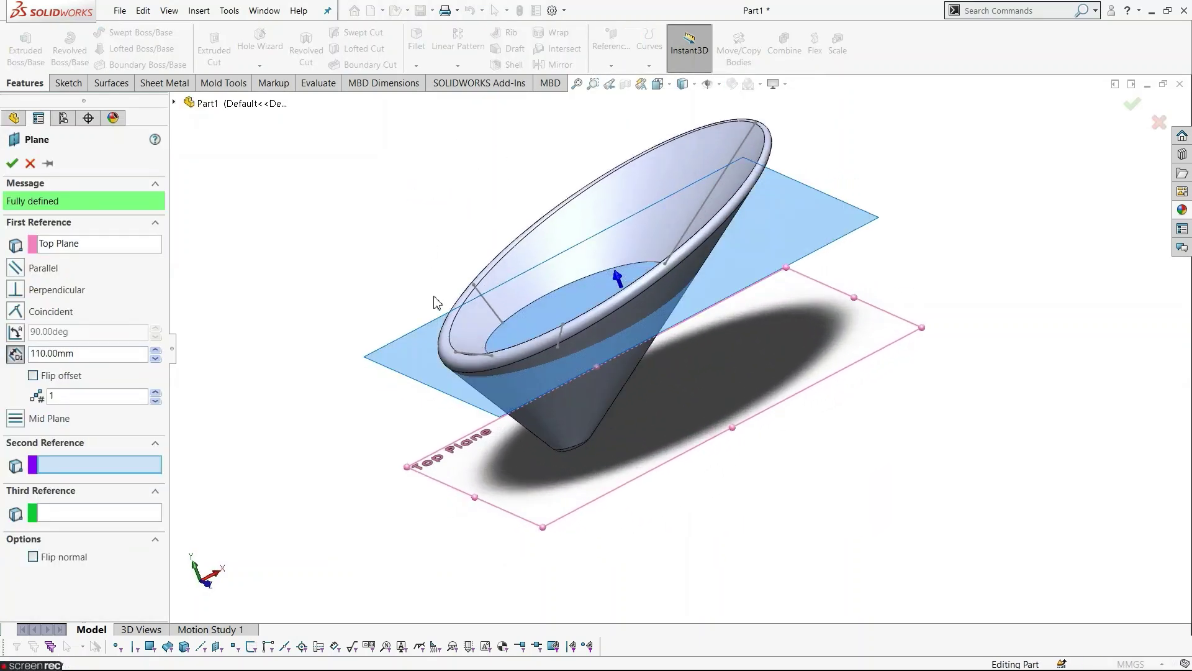
{"action": "left_click", "coordinate": [456, 352]}
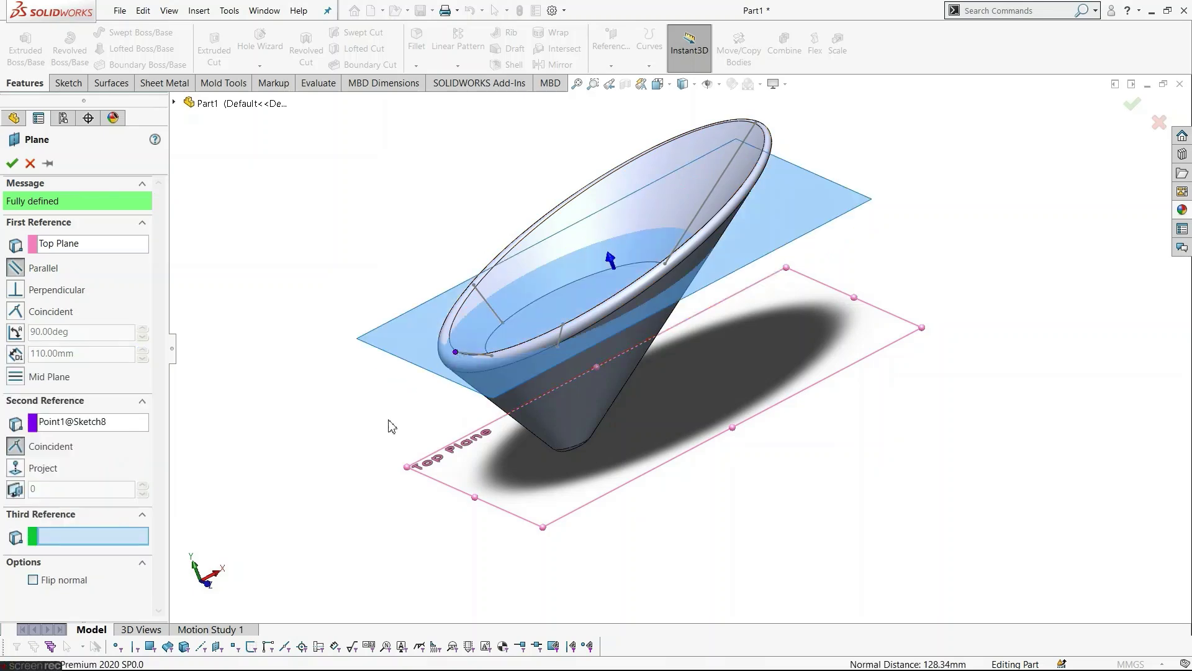
{"action": "middle_click_drag", "start_coordinate": [391, 426], "coordinate": [497, 373]}
{"action": "scroll", "coordinate": [619, 310], "scroll_direction": "down", "scroll_amount": 4}
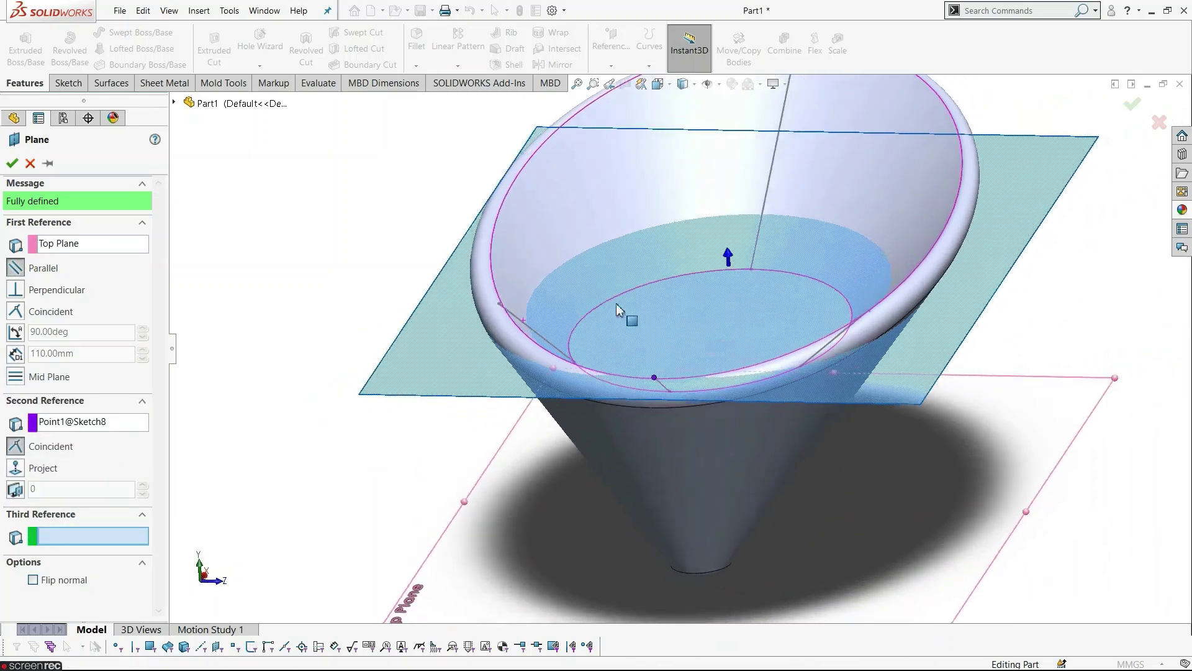
{"action": "middle_click_drag", "start_coordinate": [711, 310], "coordinate": [606, 379]}
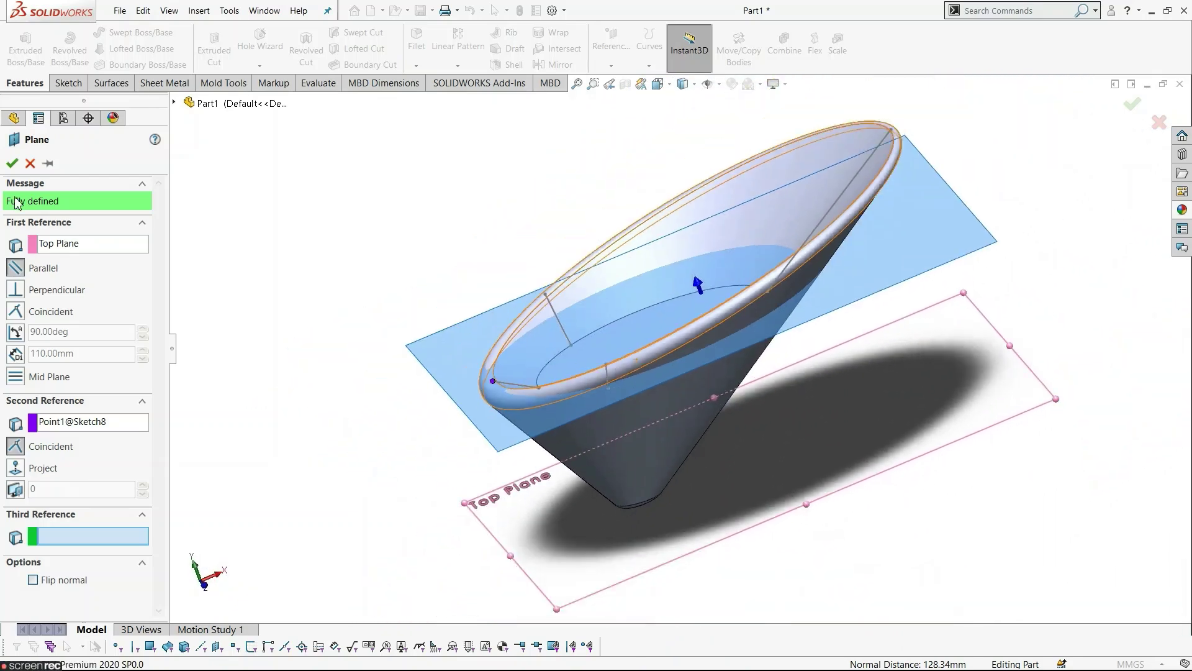
{"action": "left_click", "coordinate": [12, 164]}
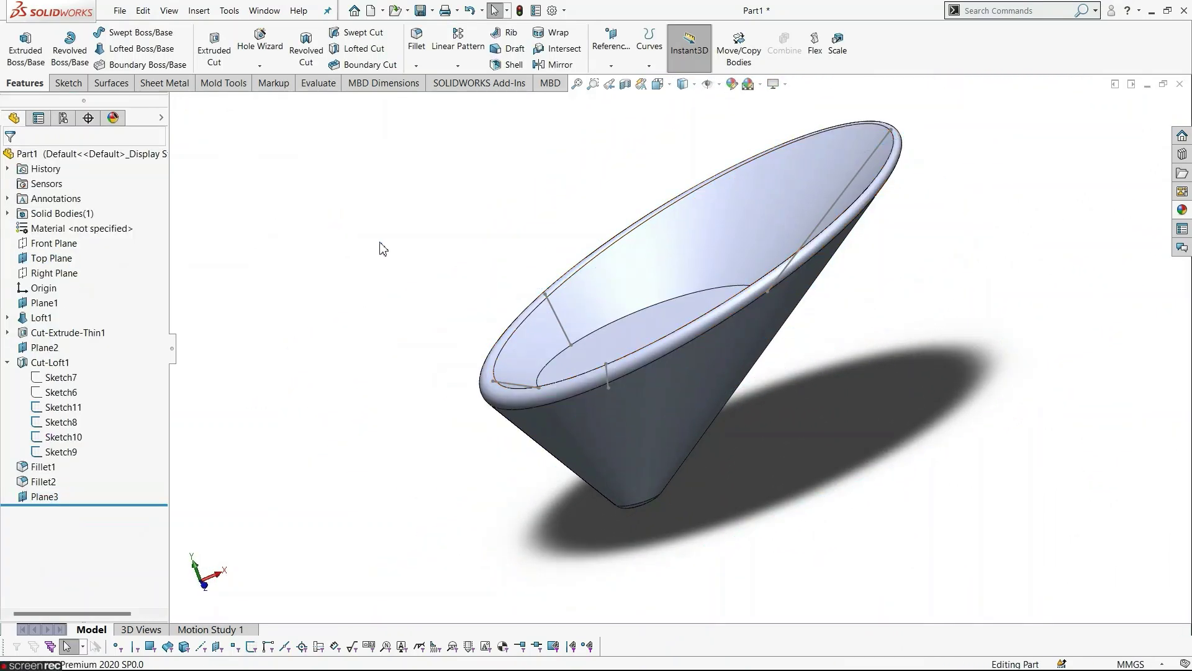
{"action": "middle_click_drag", "start_coordinate": [436, 287], "coordinate": [192, 467]}
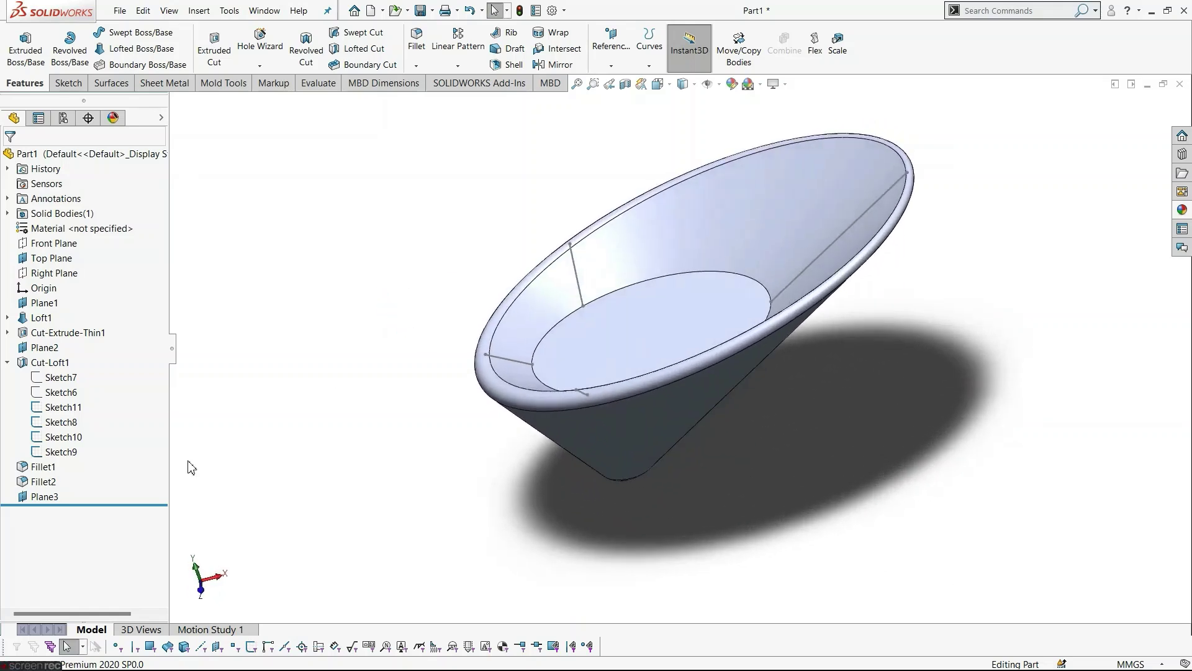
{"action": "left_click", "coordinate": [48, 498]}
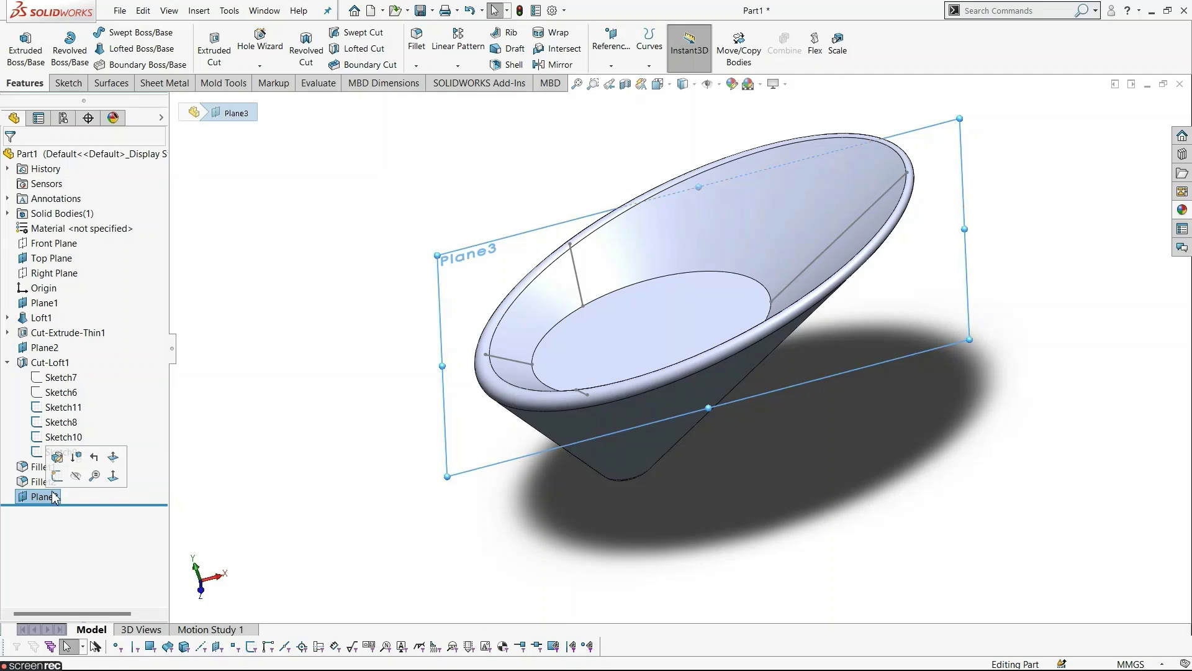
{"action": "left_click", "coordinate": [278, 411]}
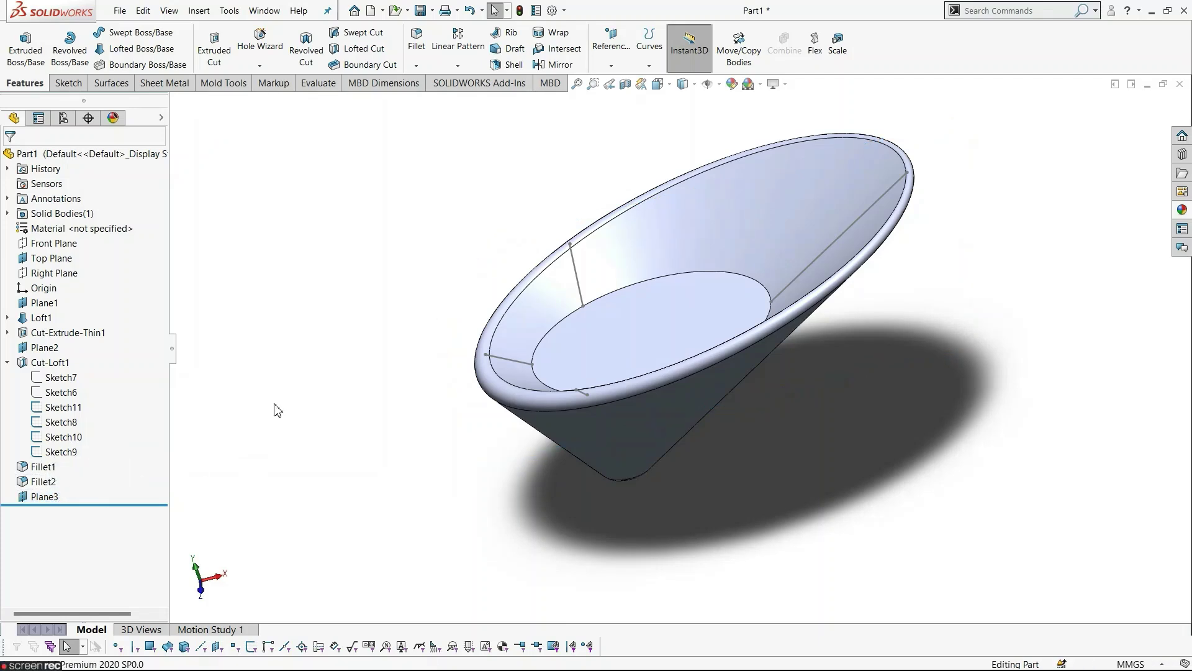
In a Front Plane sketch, convert the Sketch9 leg line and hide Sketch9.
{"action": "middle_click_drag", "start_coordinate": [375, 407], "coordinate": [348, 402]}
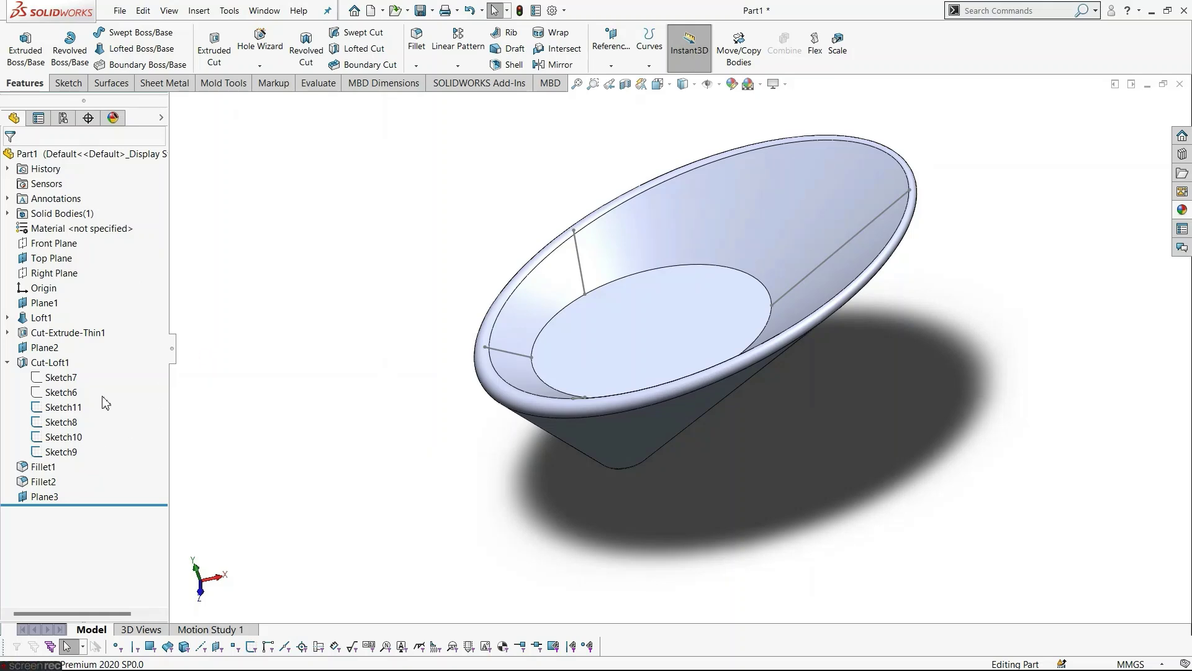
{"action": "left_click", "coordinate": [54, 243]}
{"action": "left_click", "coordinate": [75, 226]}
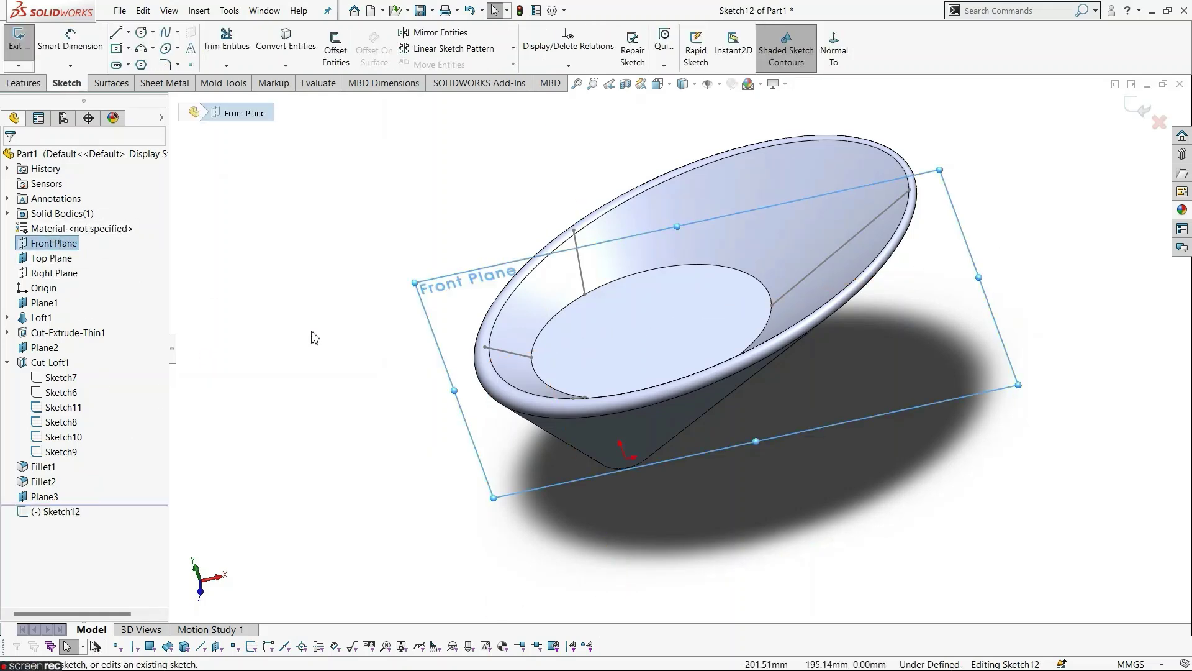
{"action": "left_click", "coordinate": [315, 338]}
{"action": "left_click", "coordinate": [834, 49]}
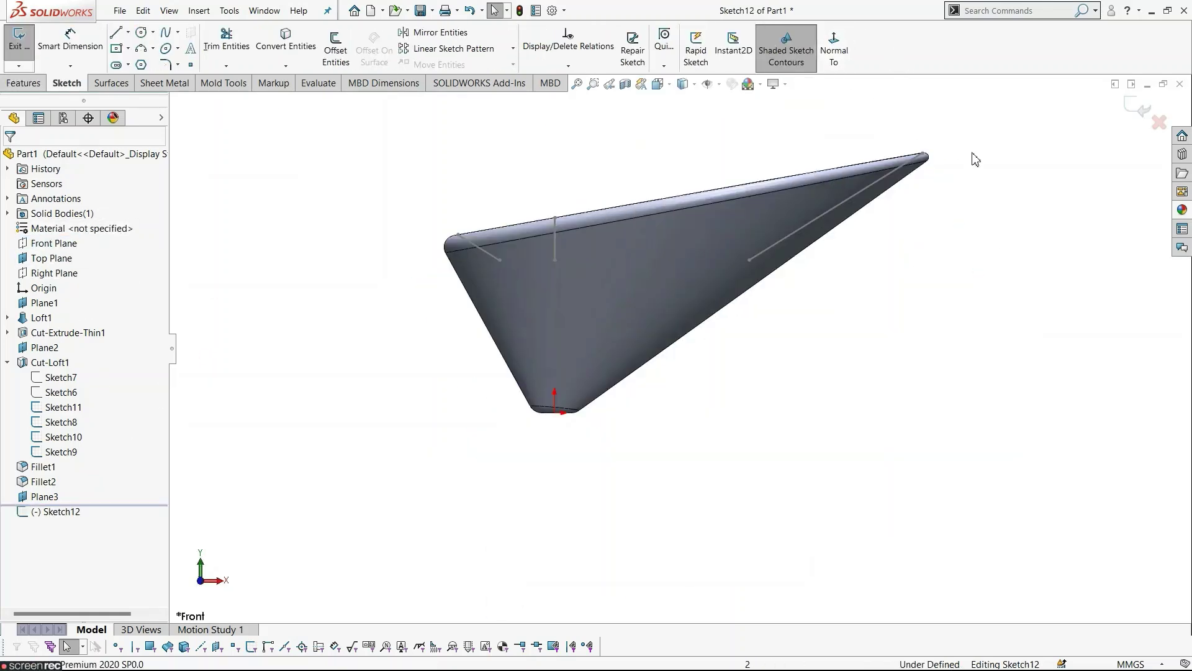
{"action": "left_click", "coordinate": [769, 248]}
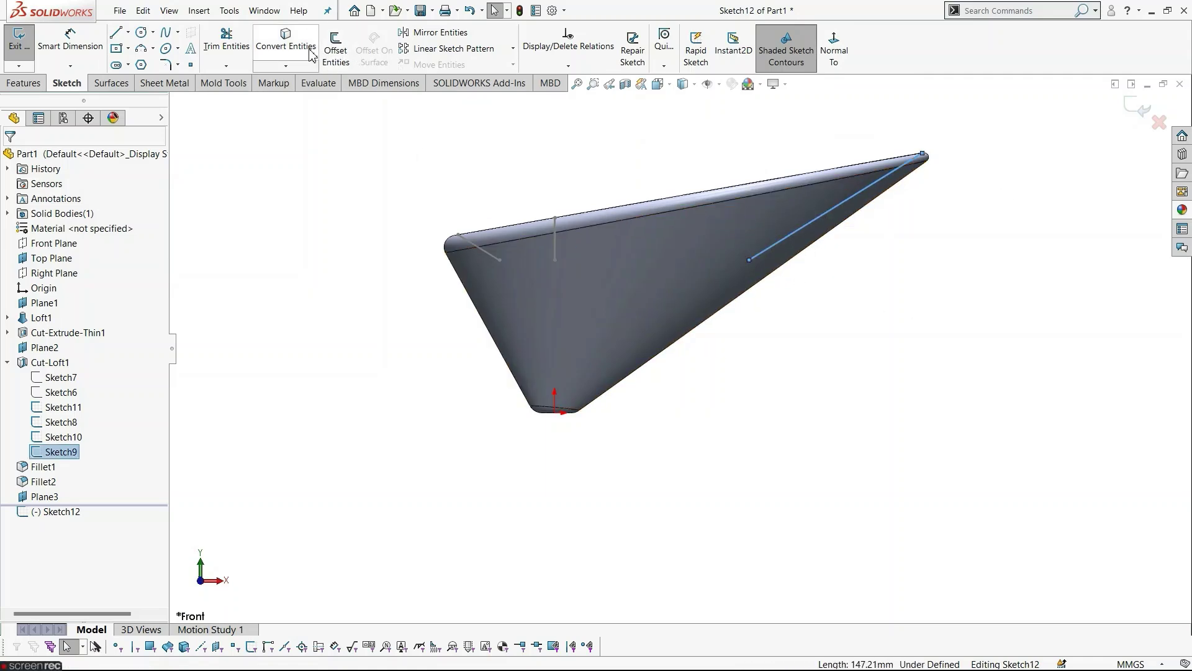
{"action": "left_click", "coordinate": [286, 39]}
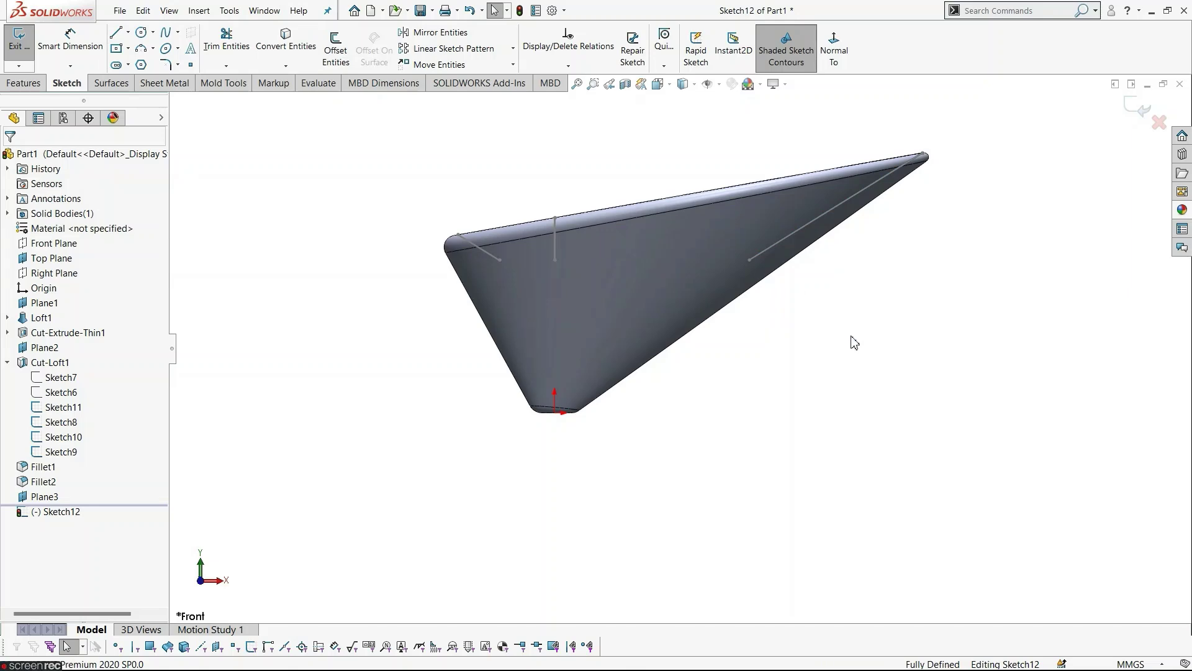
{"action": "right_click", "coordinate": [827, 216]}
{"action": "key", "text": "Escape"}
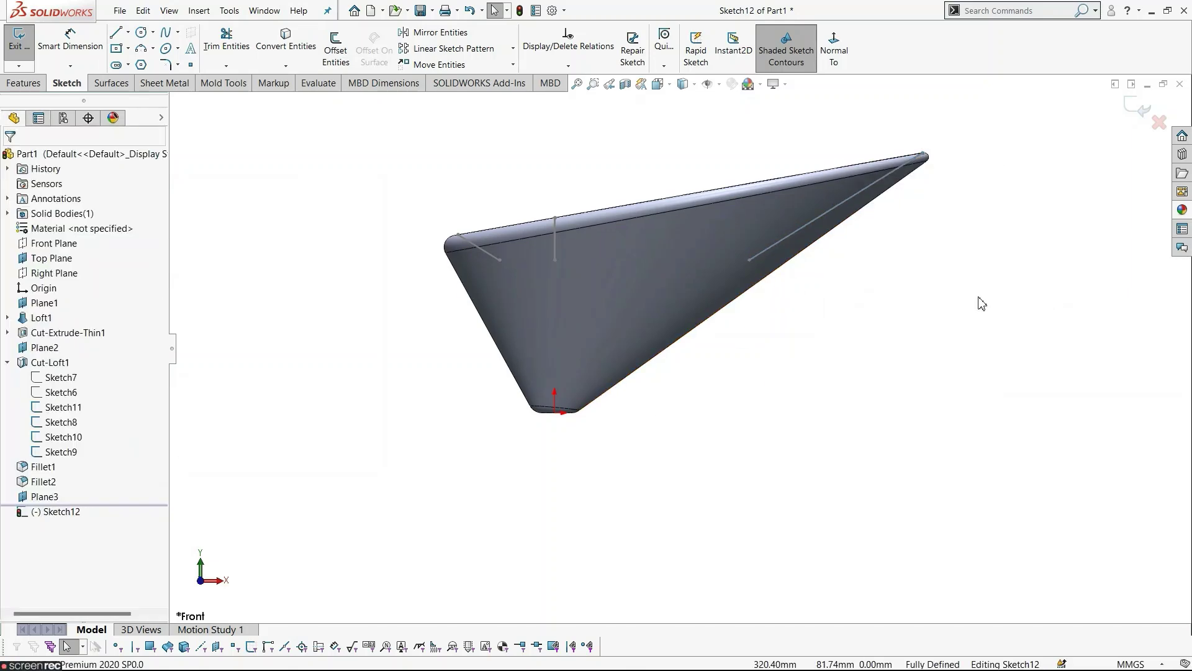
{"action": "key", "text": "f"}
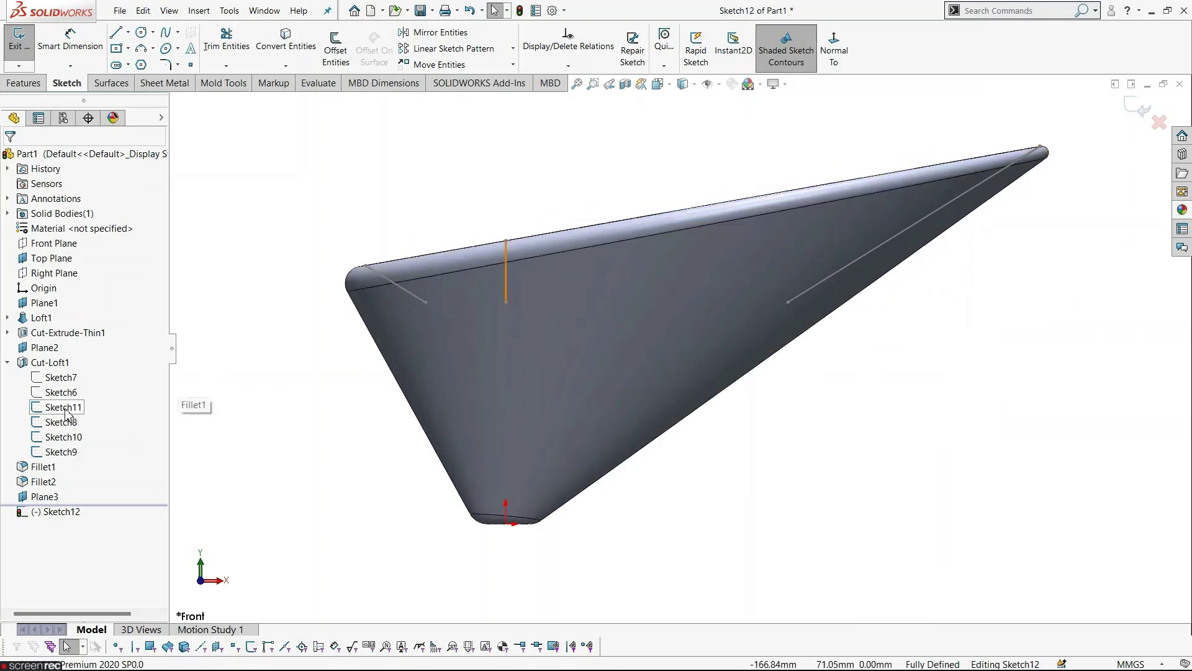
{"action": "left_click", "coordinate": [66, 453]}
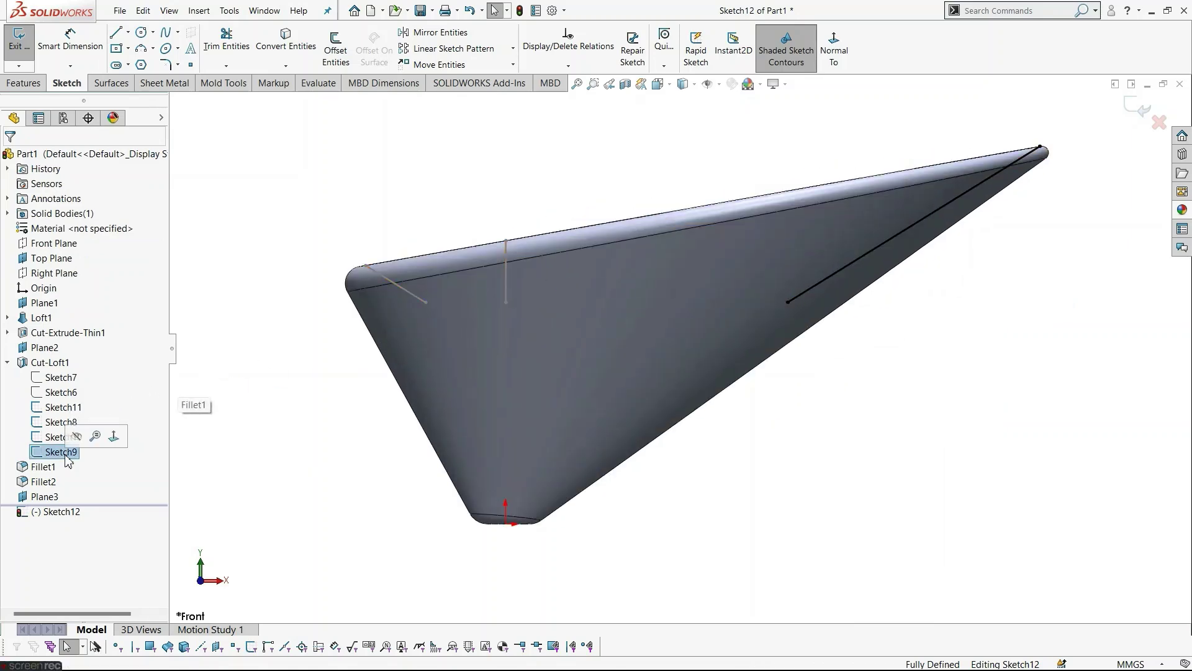
{"action": "left_click", "coordinate": [76, 440]}
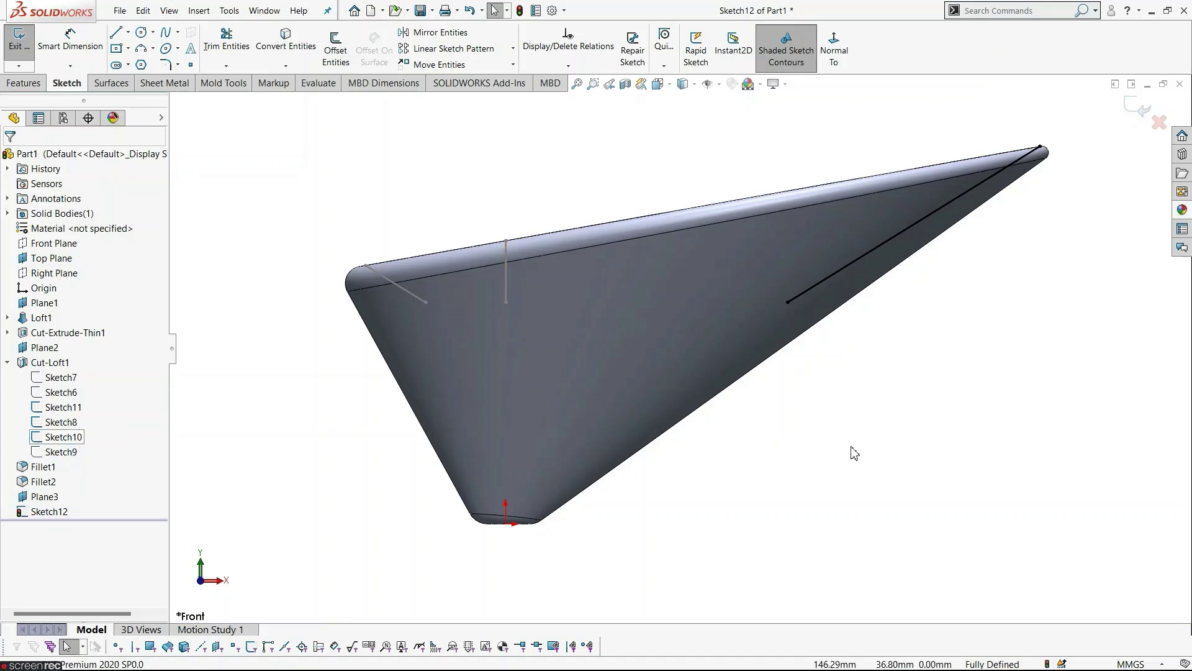
Shorten the copied line, make its top end horizontal with the rim corner point, and exit Sketch12.
{"action": "left_click_drag", "start_coordinate": [1041, 147], "coordinate": [887, 291]}
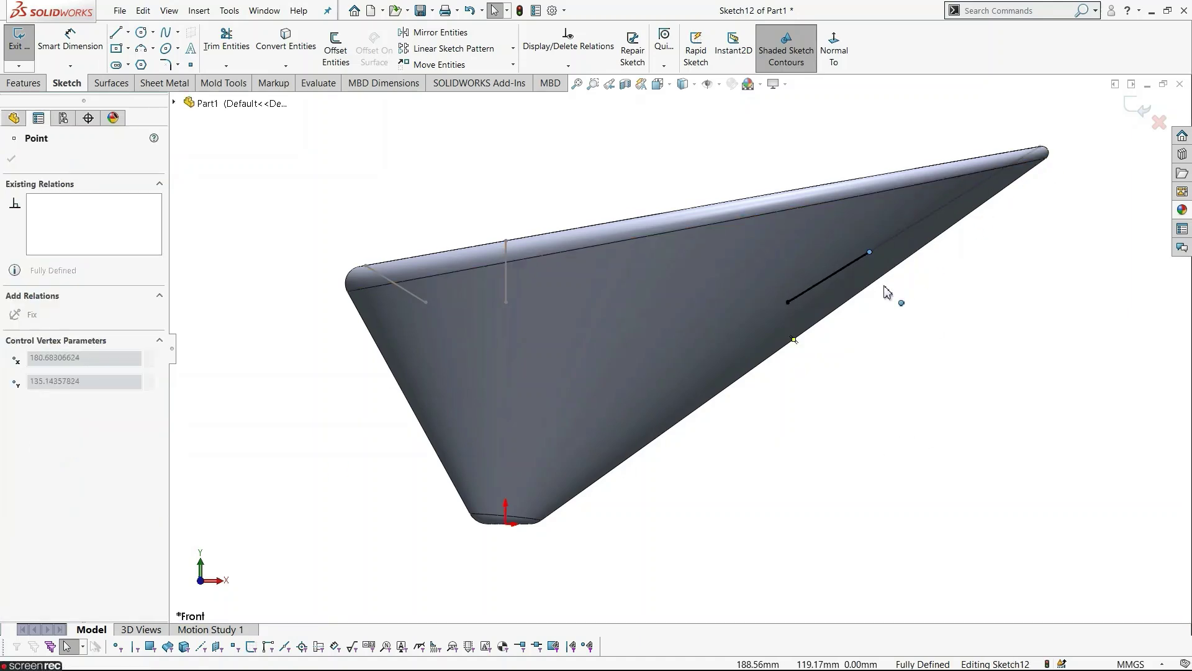
{"action": "left_click", "coordinate": [886, 364]}
{"action": "left_click", "coordinate": [835, 275]}
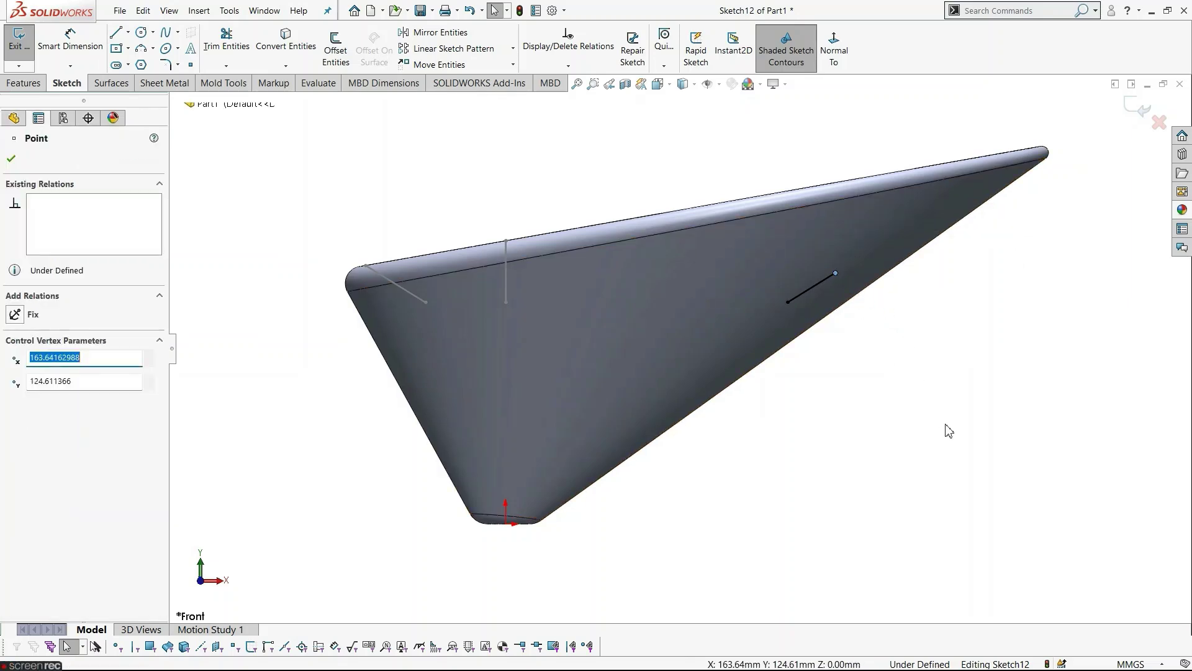
{"action": "left_click", "coordinate": [366, 267], "text": "ctrl"}
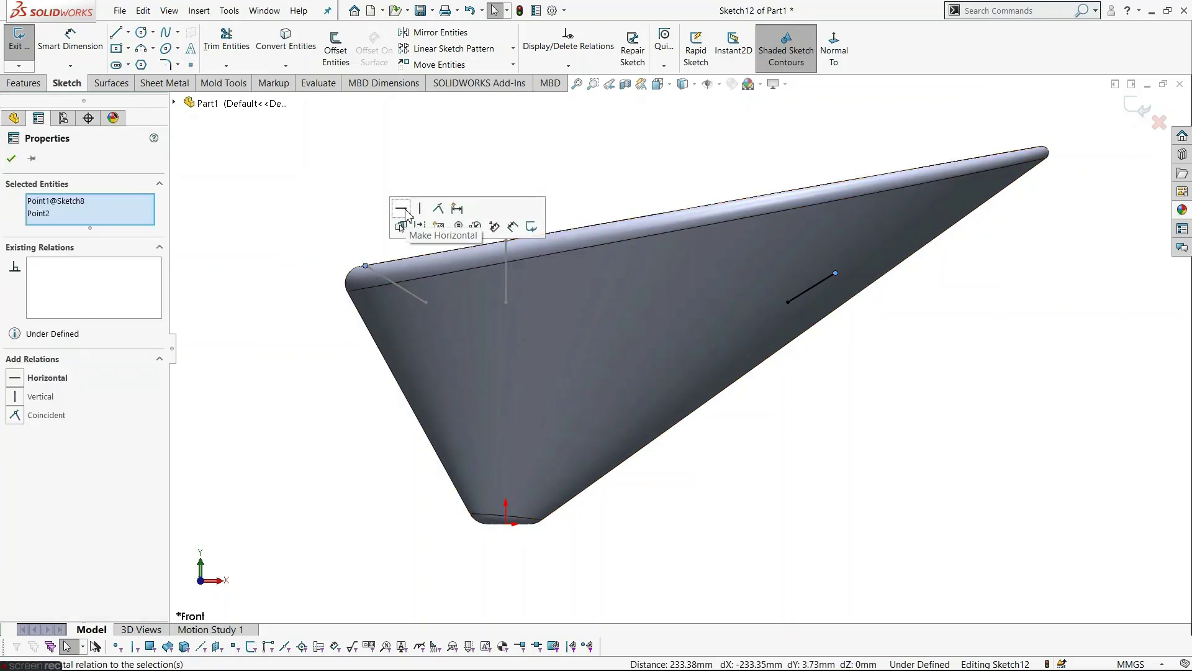
{"action": "left_click", "coordinate": [402, 209]}
{"action": "left_click", "coordinate": [407, 151]}
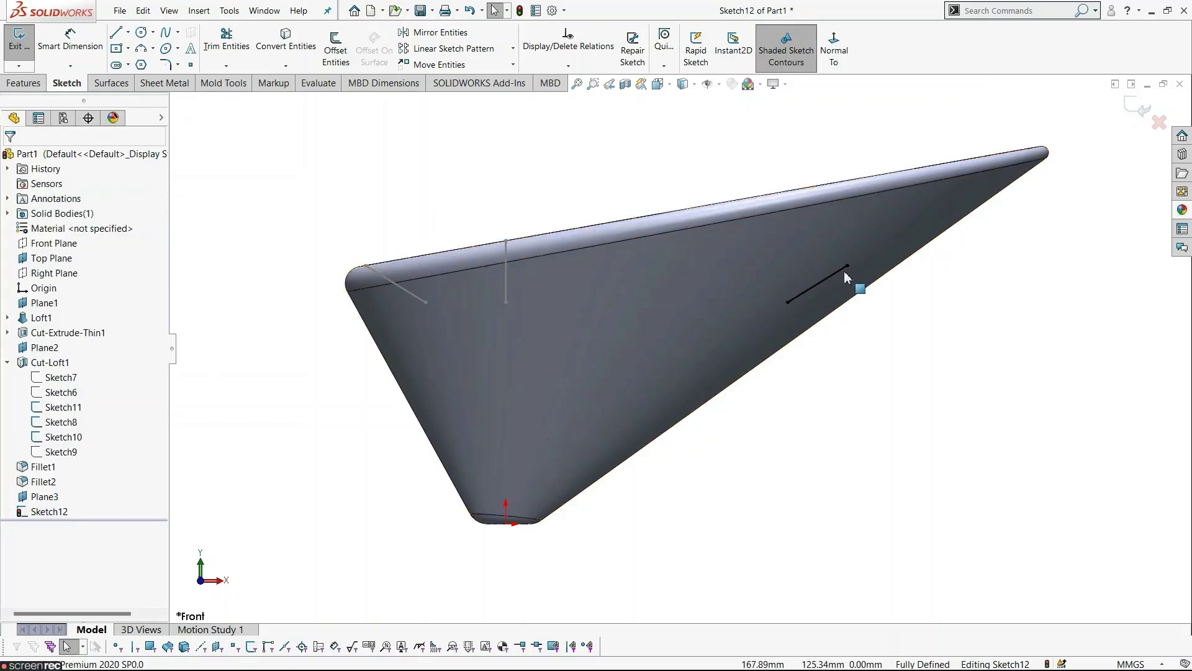
{"action": "key", "text": "z"}
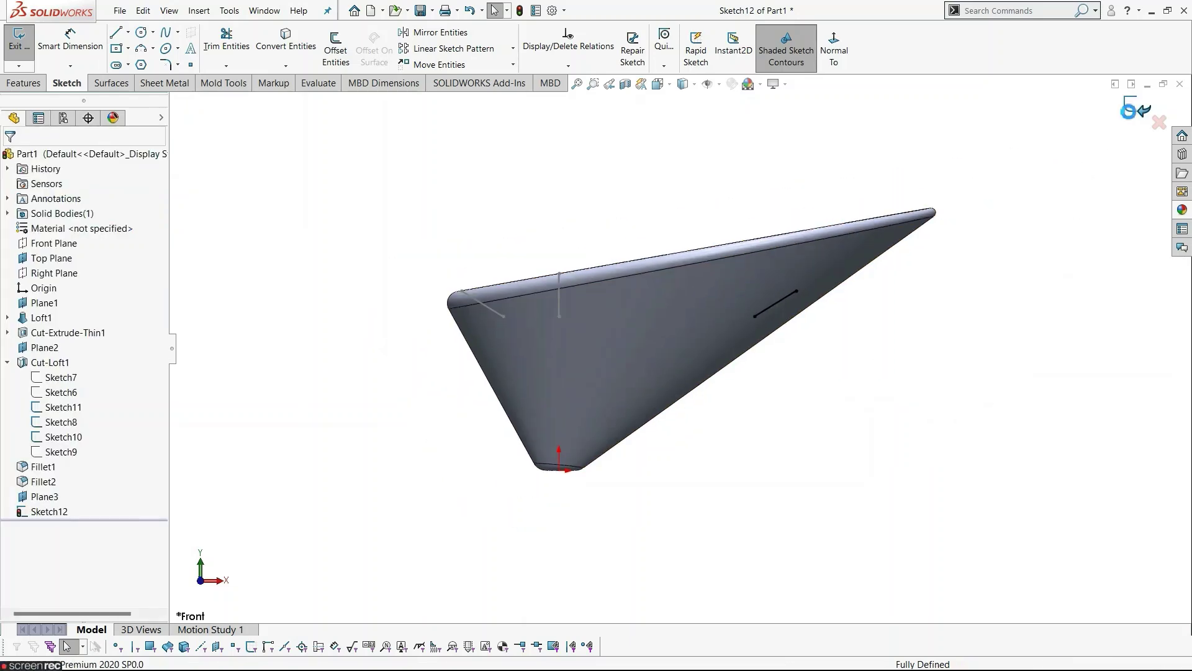
{"action": "left_click", "coordinate": [1140, 108]}
{"action": "mouse_move", "coordinate": [952, 370]}
{"action": "middle_mouse_down"}
{"action": "mouse_move", "coordinate": [725, 399]}
{"action": "mouse_move", "coordinate": [617, 439]}
{"action": "mouse_move", "coordinate": [560, 323]}
{"action": "middle_mouse_up"}
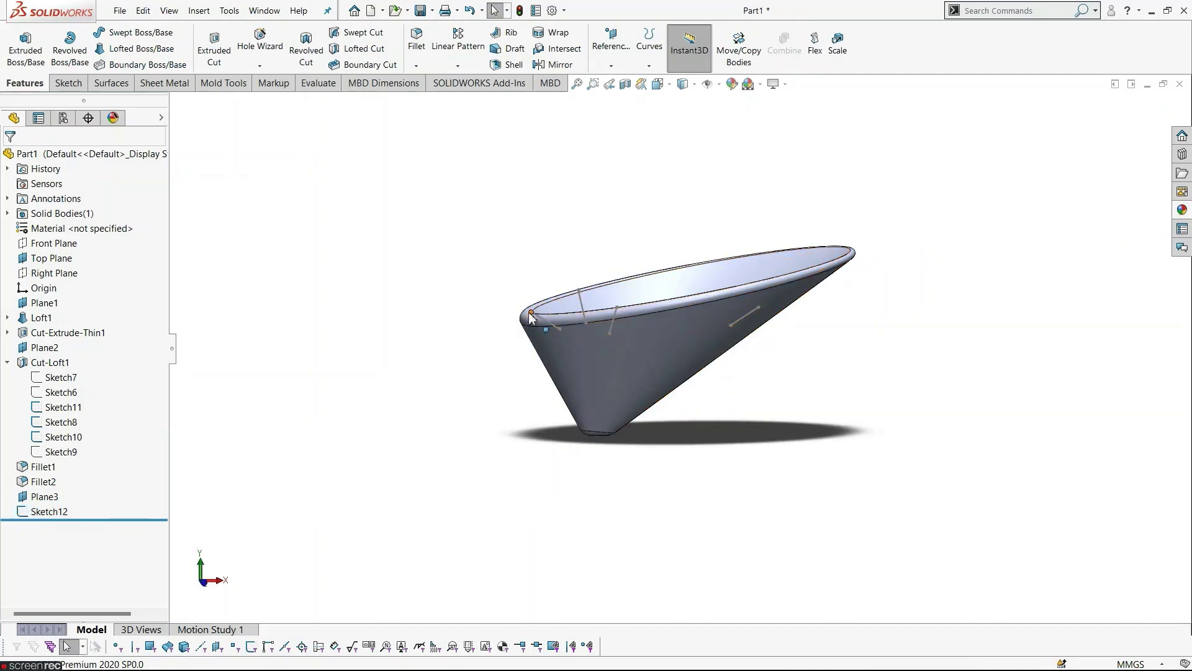
In a Right Plane sketch viewed Normal To, convert the Sketch11 leg line.
{"action": "left_click", "coordinate": [42, 274]}
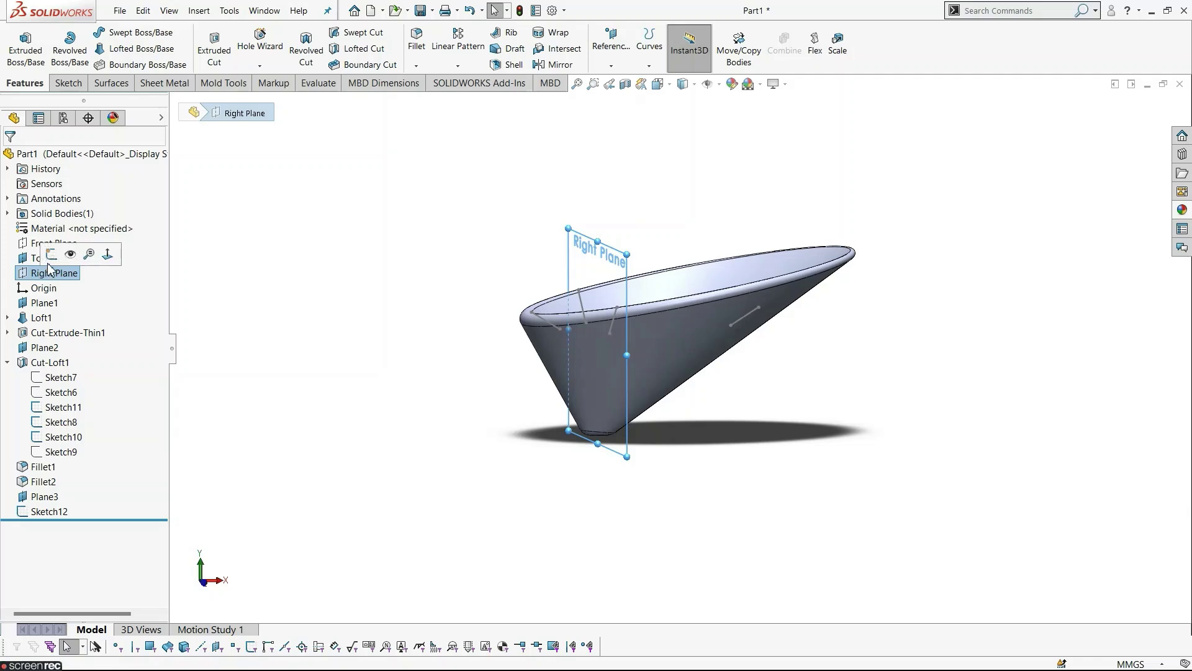
{"action": "left_click", "coordinate": [51, 254]}
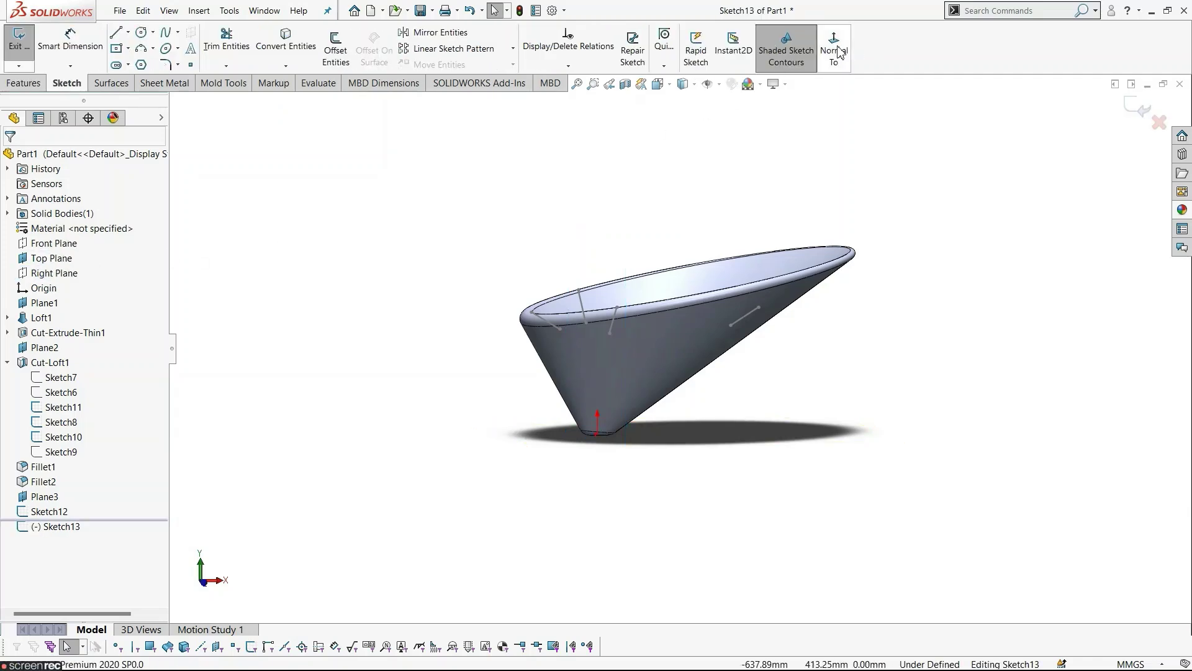
{"action": "left_click", "coordinate": [838, 52]}
{"action": "scroll", "coordinate": [664, 329], "scroll_direction": "down", "scroll_amount": 3}
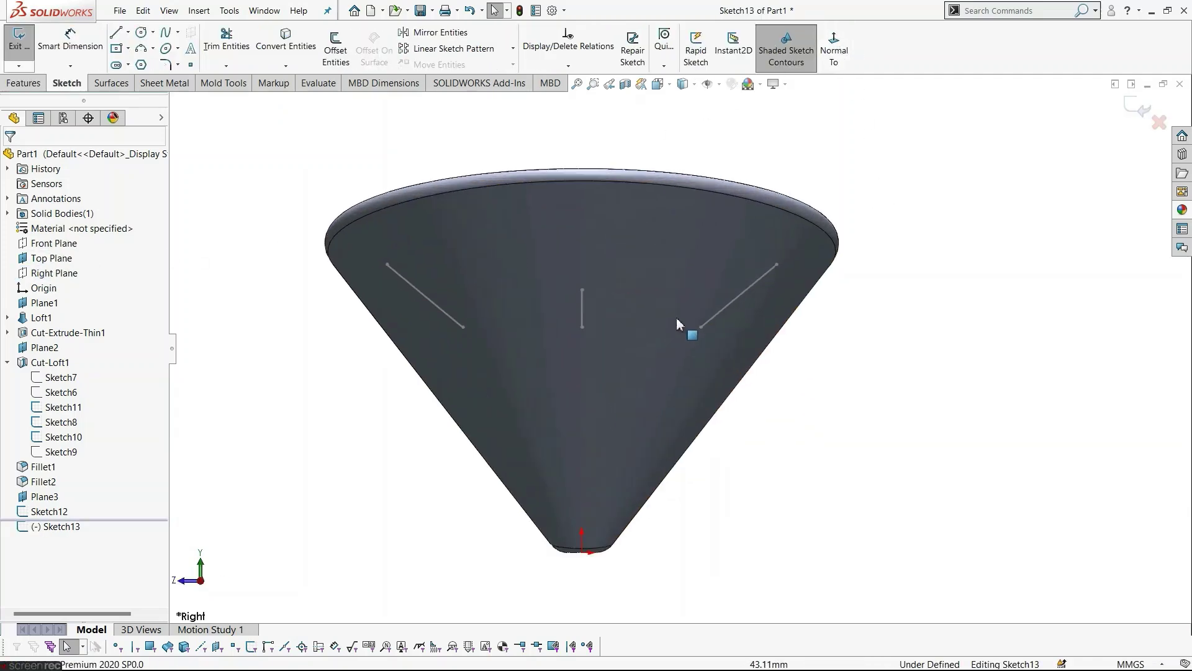
{"action": "left_click", "coordinate": [723, 308]}
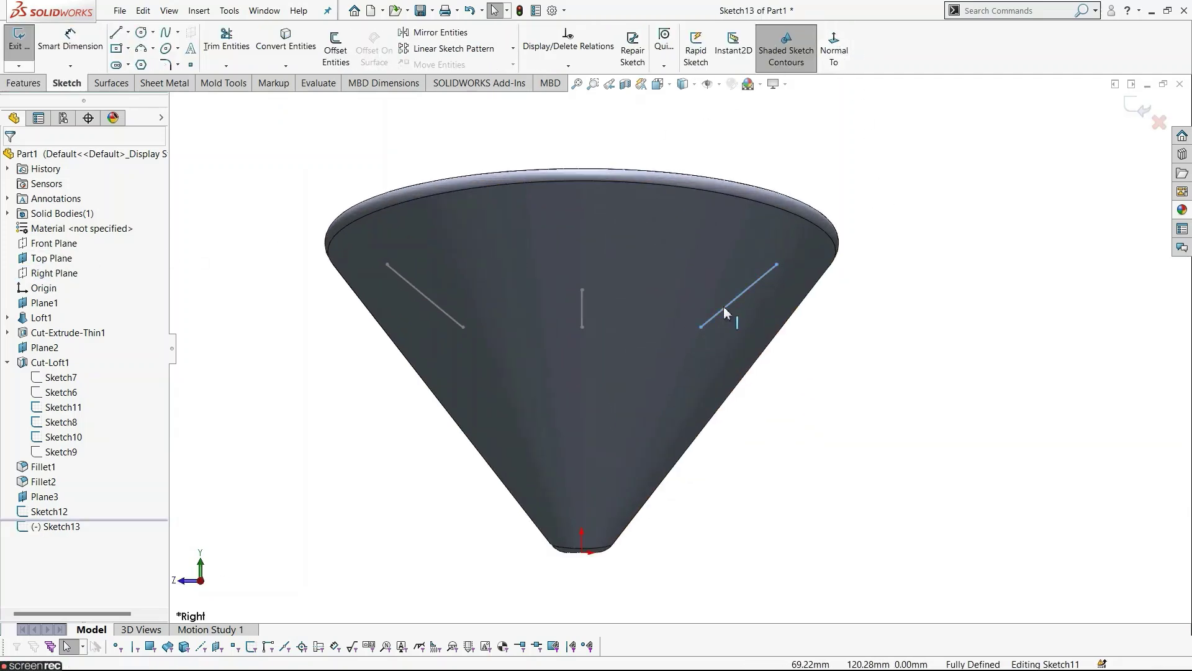
{"action": "left_click", "coordinate": [287, 55]}
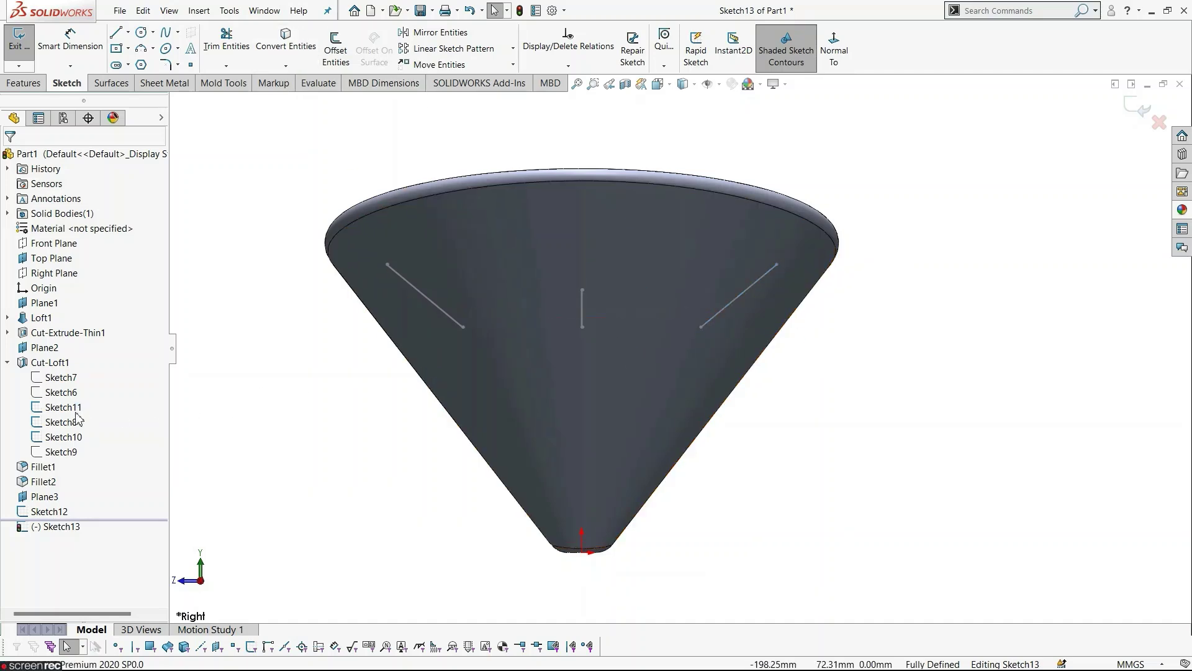
{"action": "right_click", "coordinate": [65, 418]}
{"action": "key", "text": "Escape"}
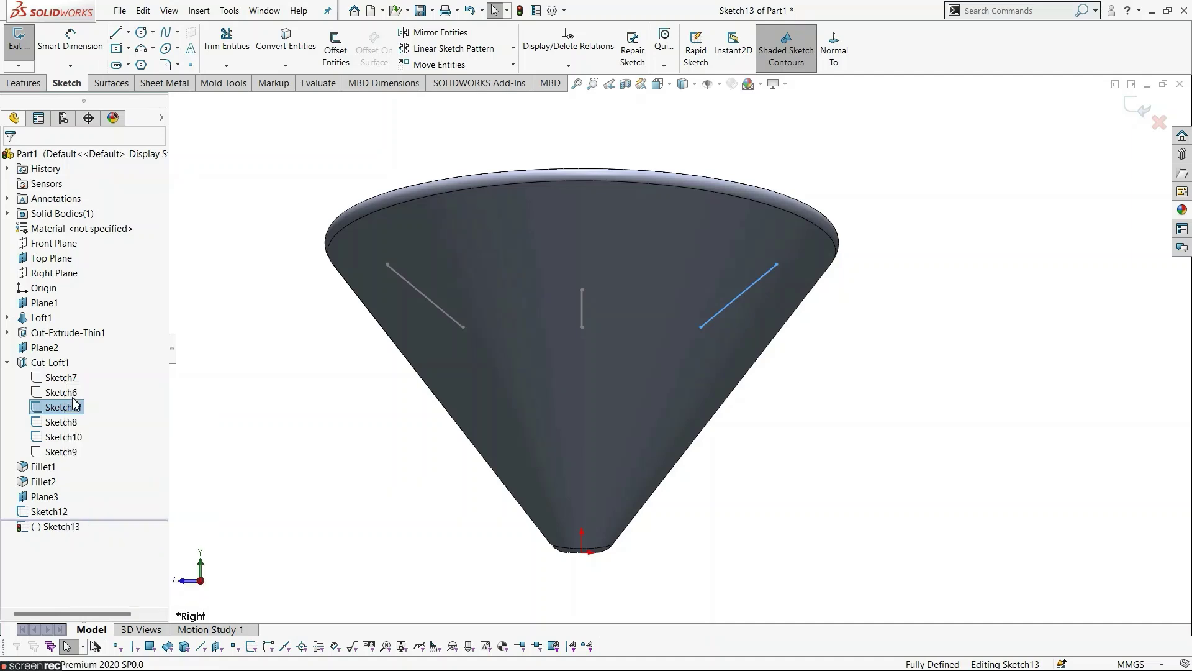
Pull the copied line's top end onto the bowl edge and make it horizontal with the rim point.
{"action": "left_click_drag", "start_coordinate": [777, 265], "coordinate": [742, 294]}
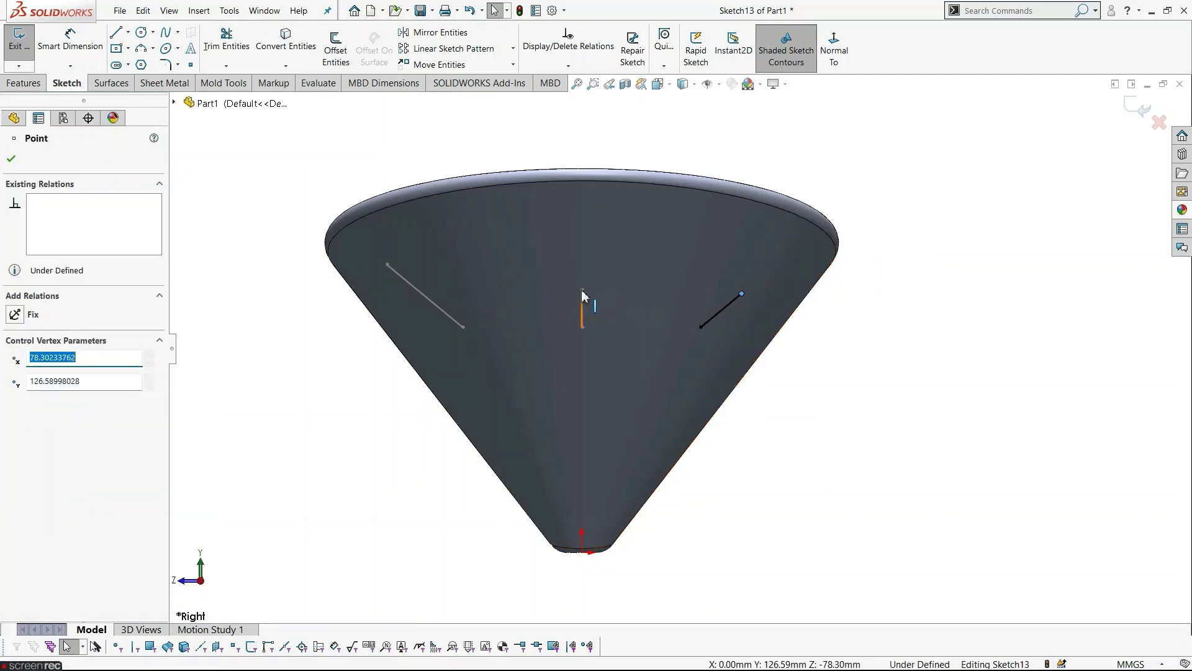
{"action": "middle_click_drag", "start_coordinate": [581, 306], "coordinate": [491, 187]}
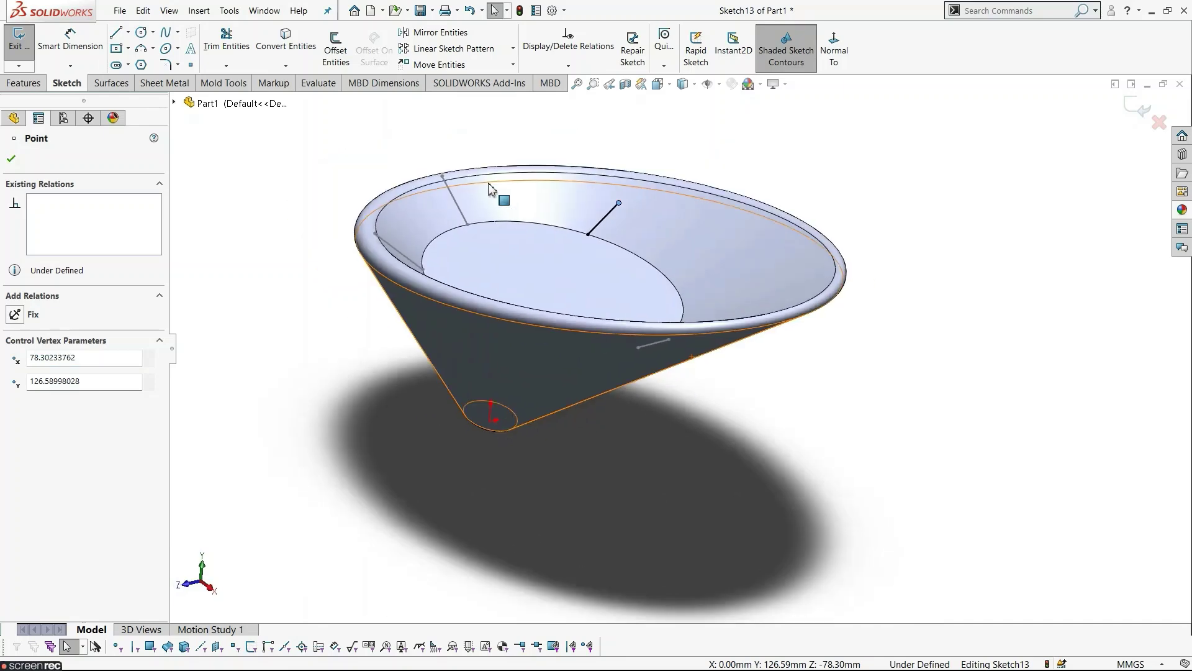
{"action": "left_click", "coordinate": [442, 177], "text": "ctrl"}
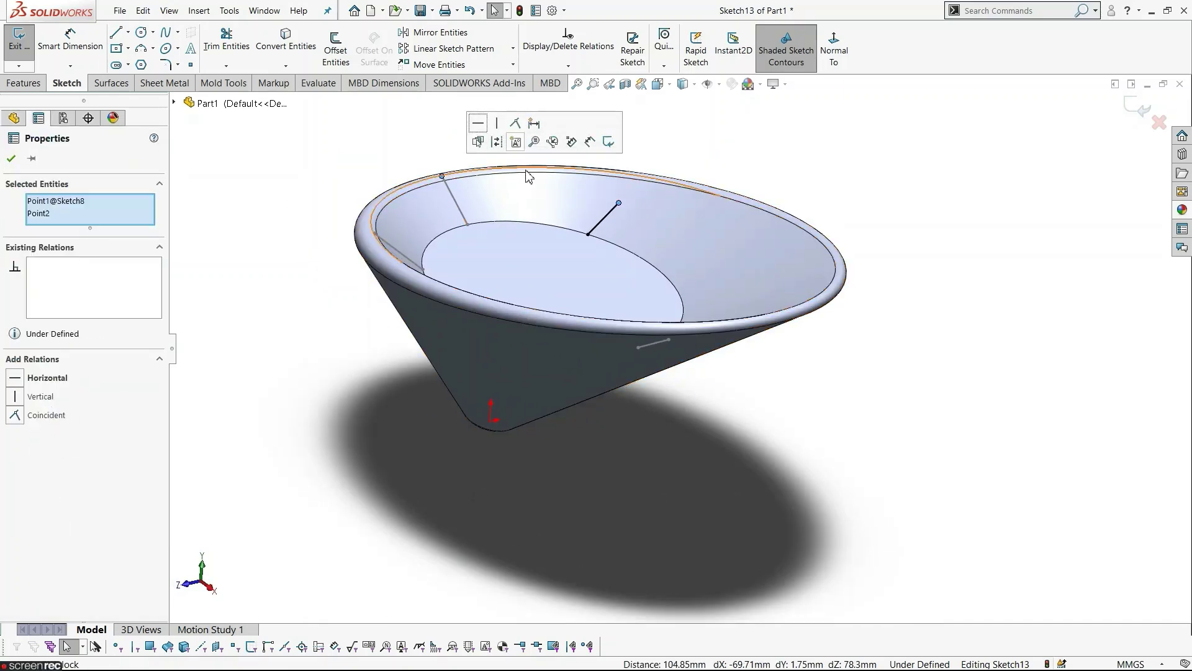
{"action": "scroll", "coordinate": [532, 184], "scroll_direction": "down", "scroll_amount": 2}
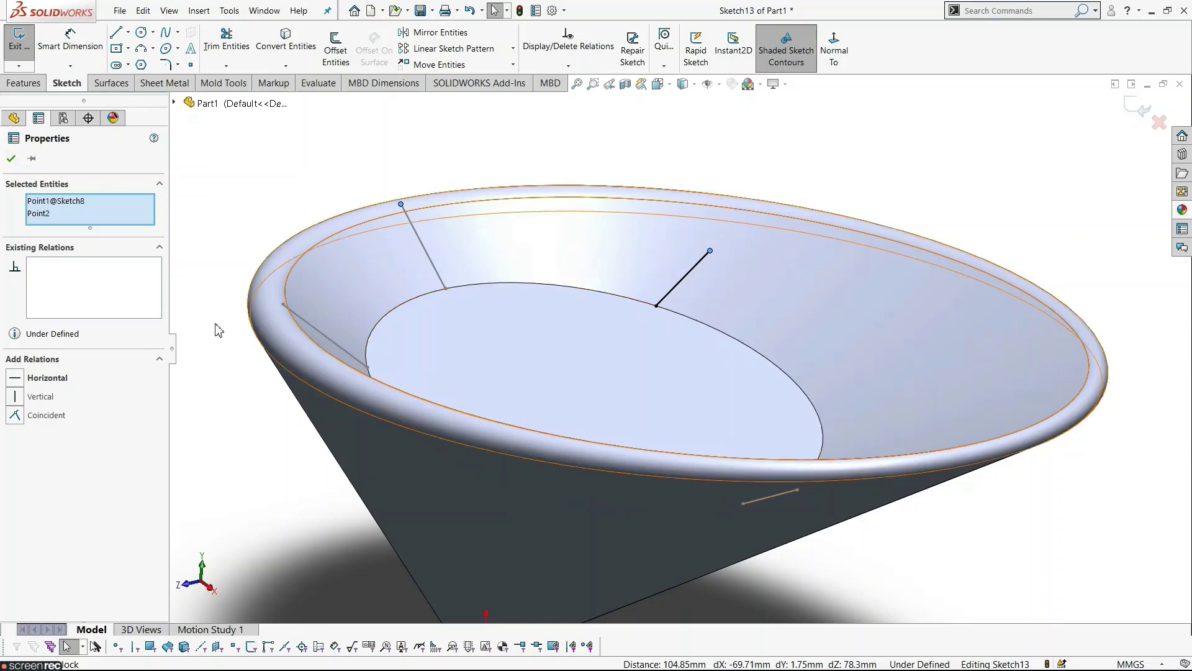
{"action": "left_click", "coordinate": [16, 378]}
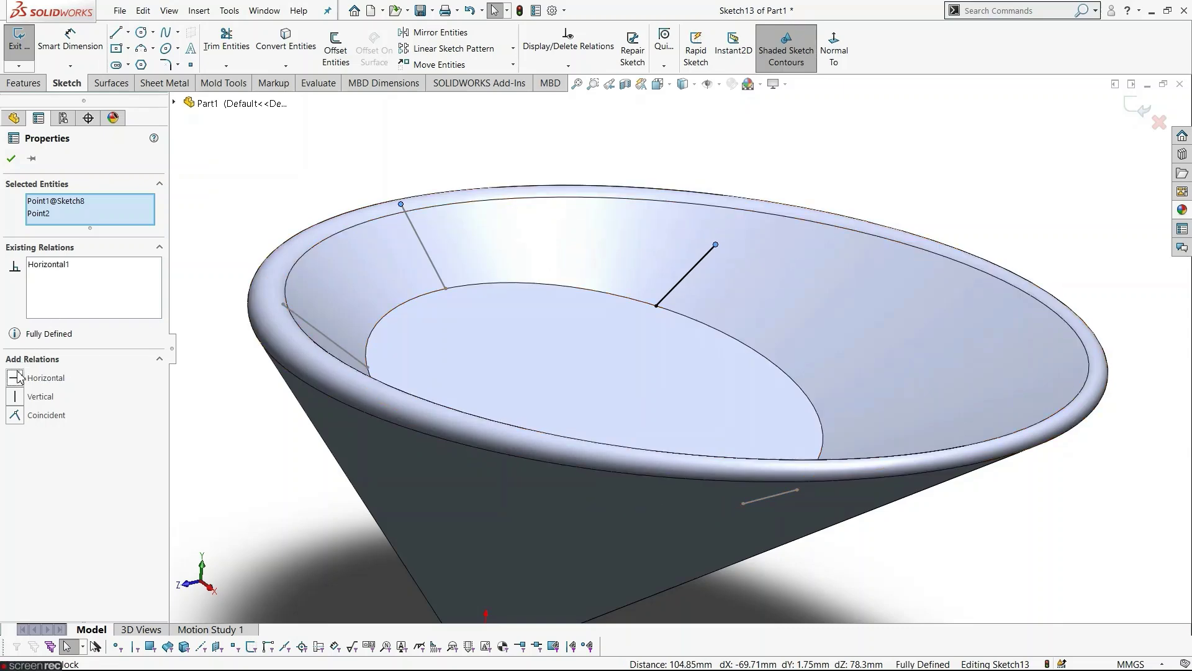
{"action": "left_click", "coordinate": [930, 193]}
{"action": "scroll", "coordinate": [639, 245], "scroll_direction": "up", "scroll_amount": 3}
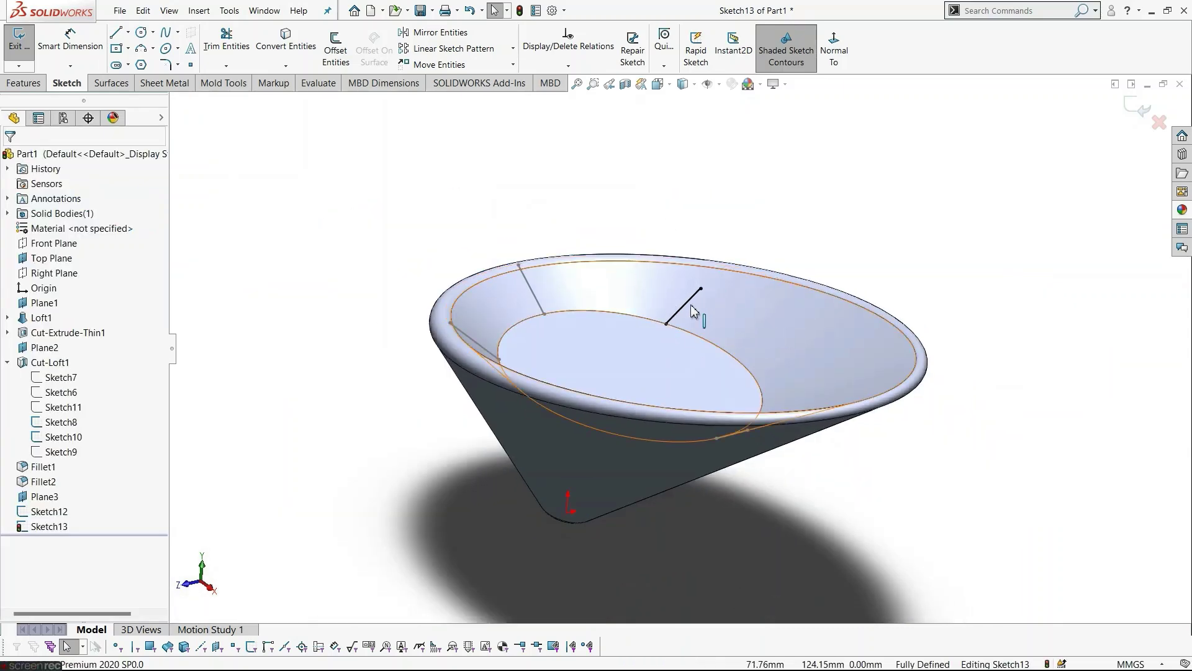
Close Sketch13, then convert the Sketch10 leg line into a new Right Plane sketch.
{"action": "left_click", "coordinate": [1131, 113]}
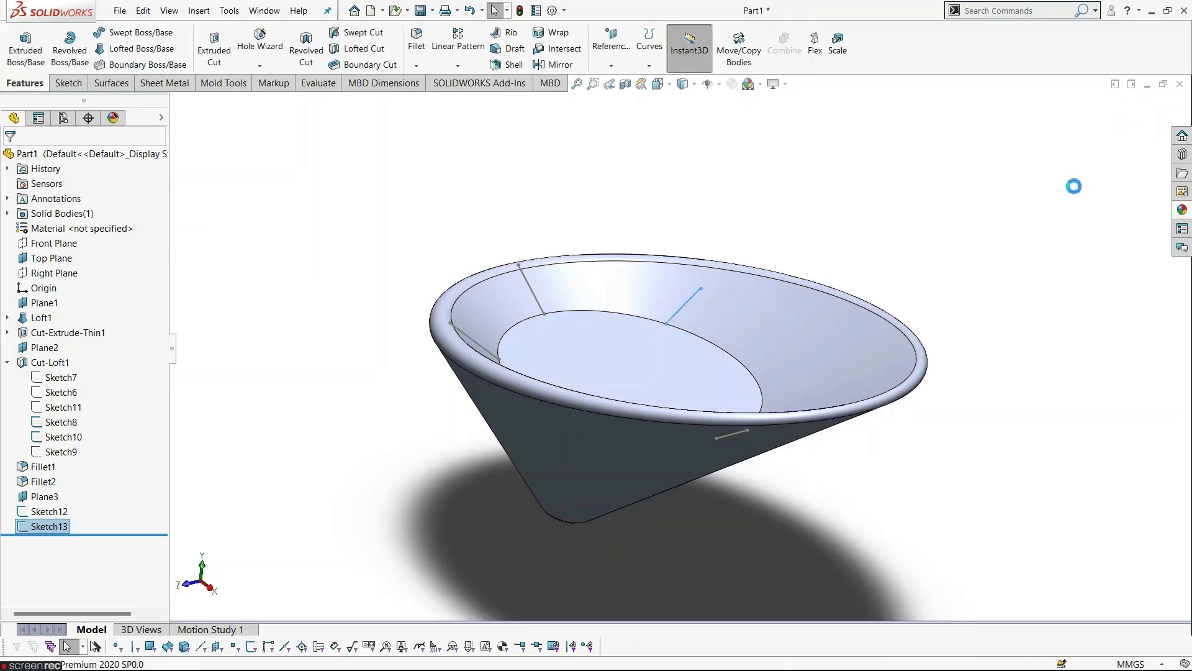
{"action": "mouse_move", "coordinate": [1073, 184]}
{"action": "middle_mouse_down"}
{"action": "mouse_move", "coordinate": [865, 394]}
{"action": "mouse_move", "coordinate": [818, 371]}
{"action": "middle_mouse_up"}
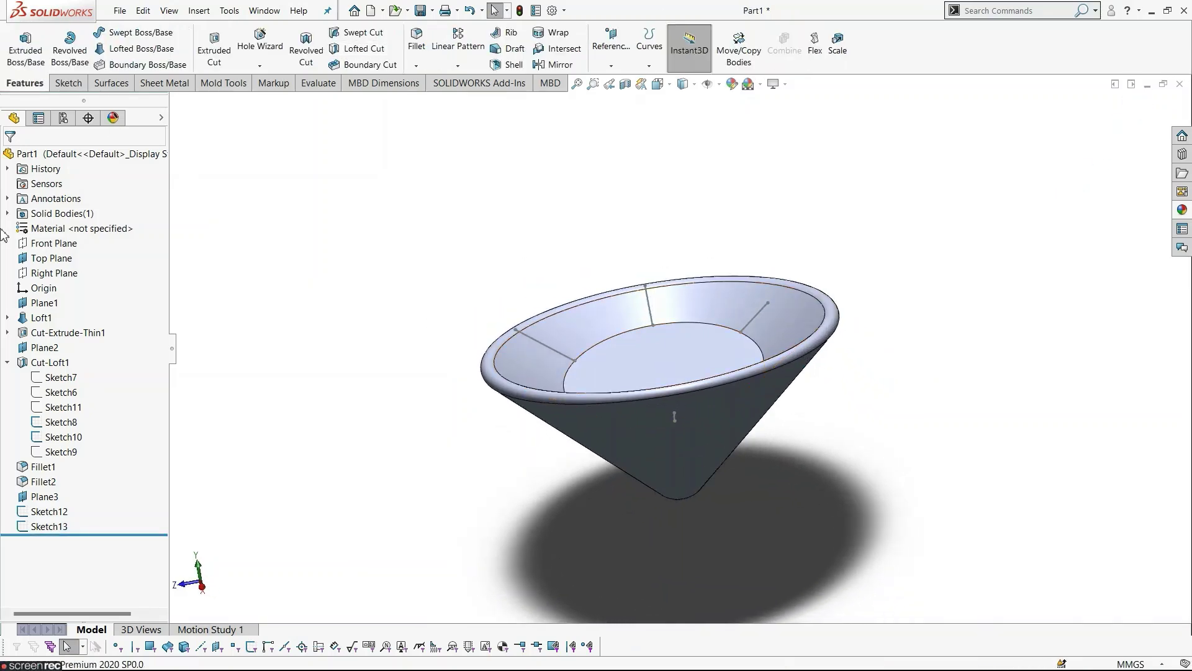
{"action": "left_click", "coordinate": [54, 273]}
{"action": "left_click", "coordinate": [59, 259]}
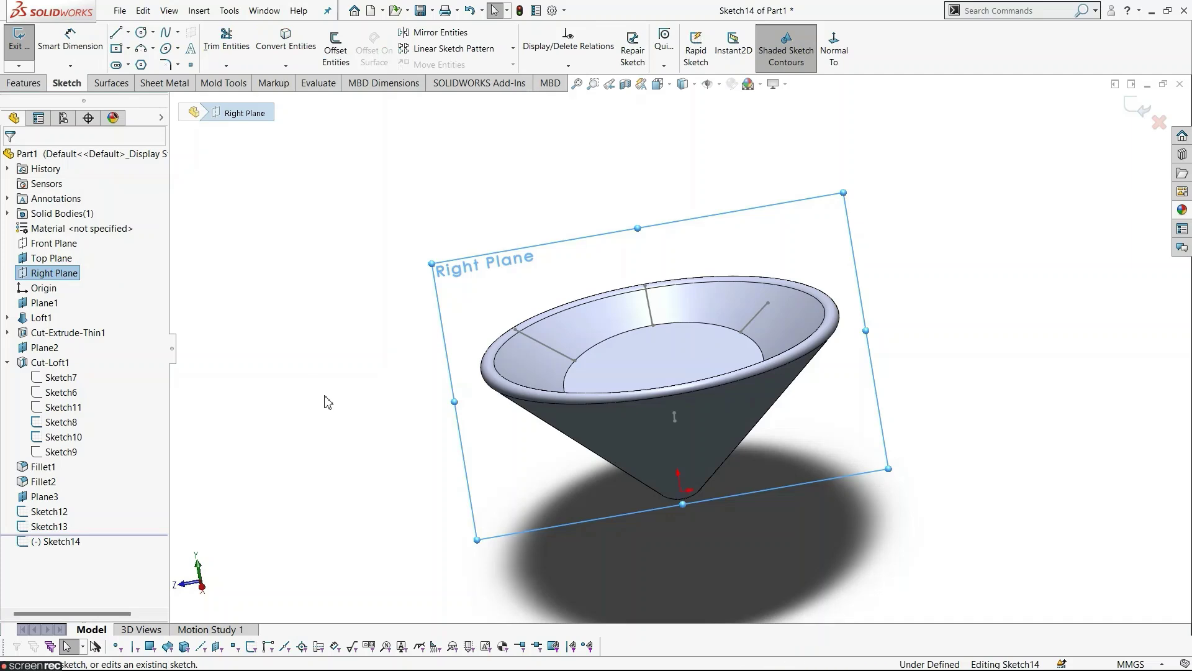
{"action": "scroll", "coordinate": [596, 366], "scroll_direction": "down", "scroll_amount": 3}
{"action": "double_click", "coordinate": [526, 335]}
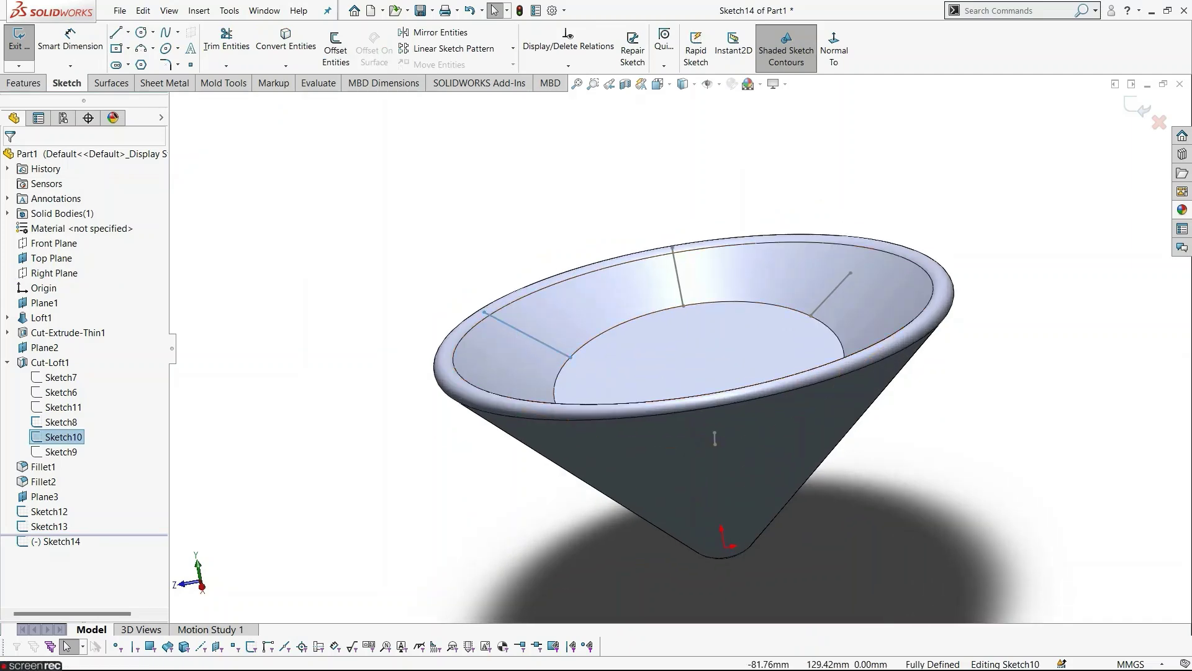
{"action": "left_click", "coordinate": [554, 269]}
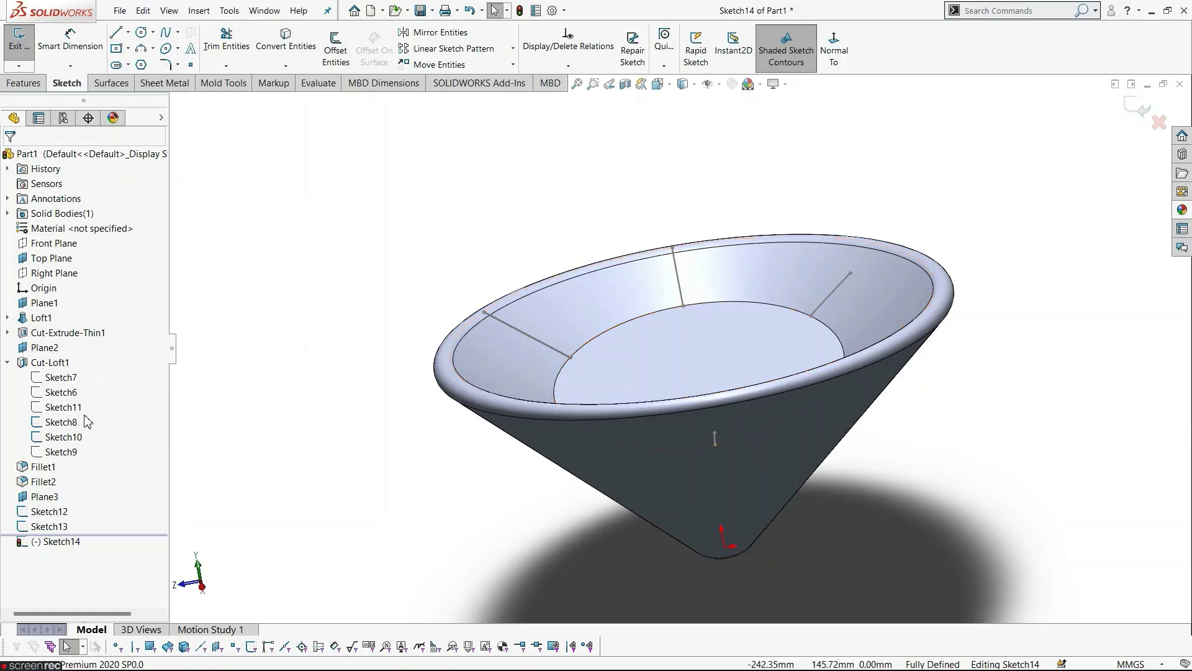
Hide the original Sketch10 and shorten the copied line by pulling its end inward.
{"action": "left_click", "coordinate": [60, 452]}
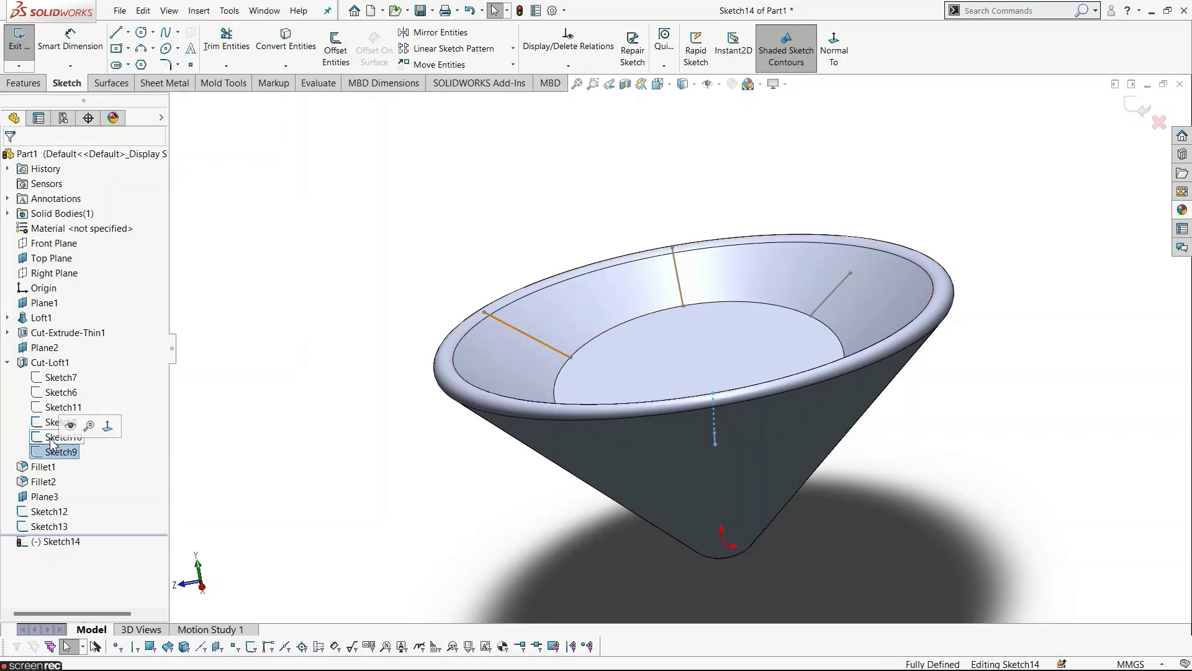
{"action": "left_click", "coordinate": [62, 438]}
{"action": "right_click", "coordinate": [53, 442]}
{"action": "left_click", "coordinate": [62, 421]}
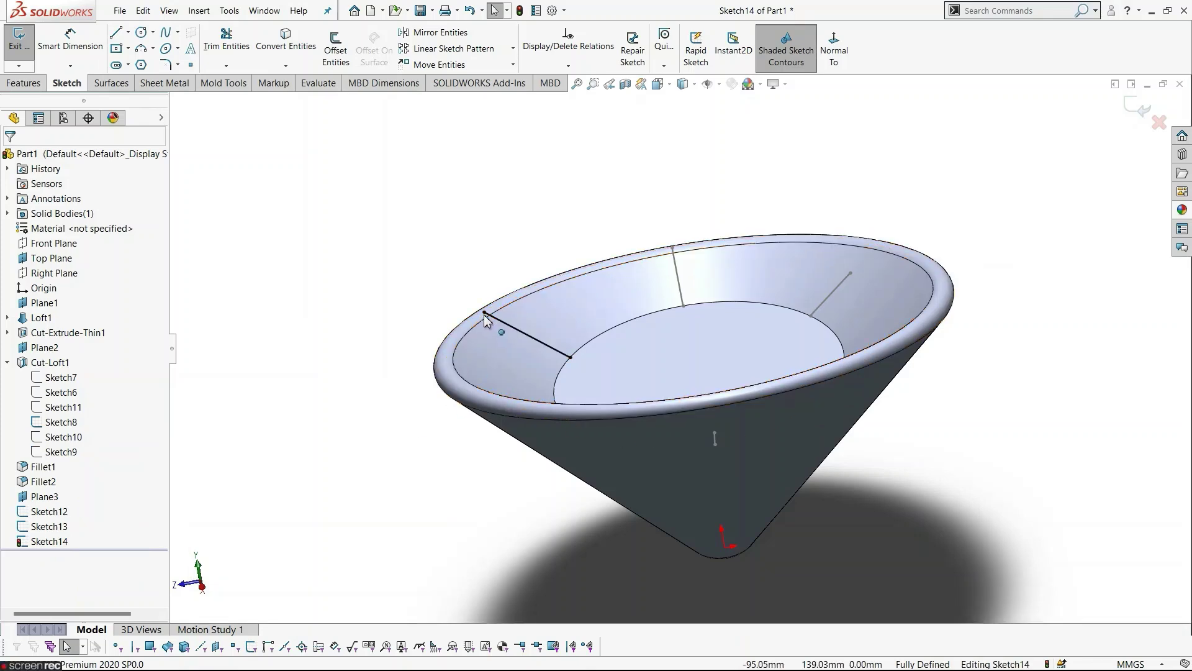
{"action": "left_click_drag", "start_coordinate": [494, 321], "coordinate": [516, 344]}
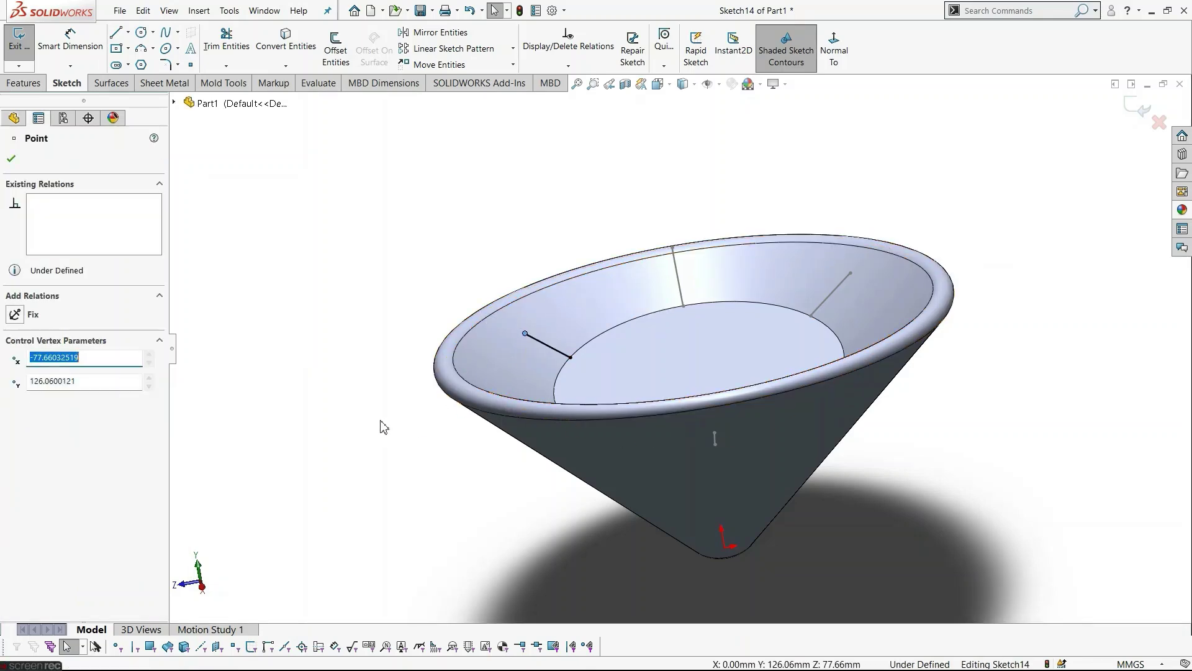
{"action": "key", "text": "Escape"}
Level the line's outer endpoint horizontally with Point2@Sketch13 and exit Sketch14.
{"action": "left_click", "coordinate": [524, 334]}
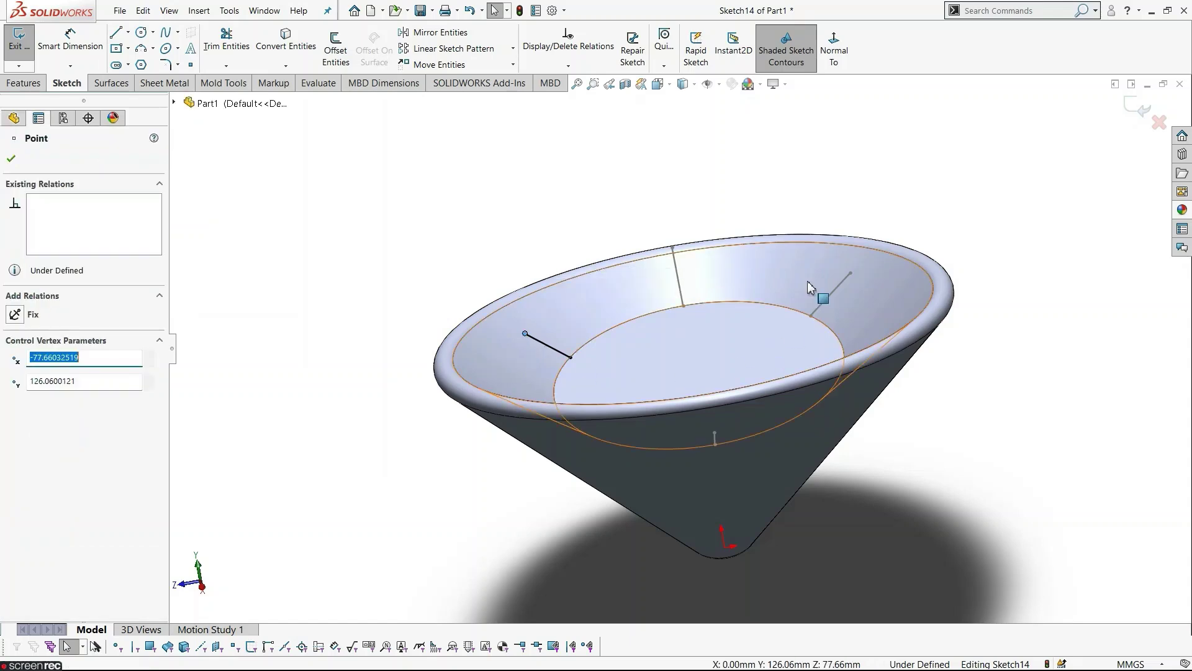
{"action": "key", "text": "Escape"}
{"action": "left_click", "coordinate": [850, 275]}
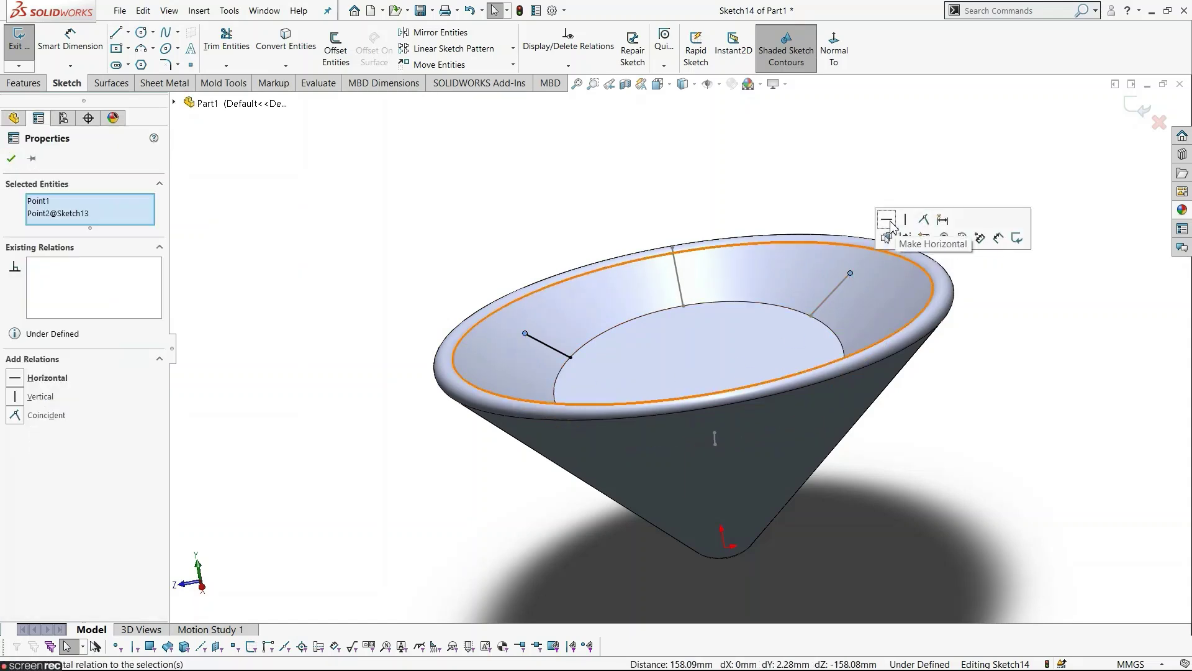
{"action": "left_click", "coordinate": [886, 234]}
{"action": "key", "text": "Escape"}
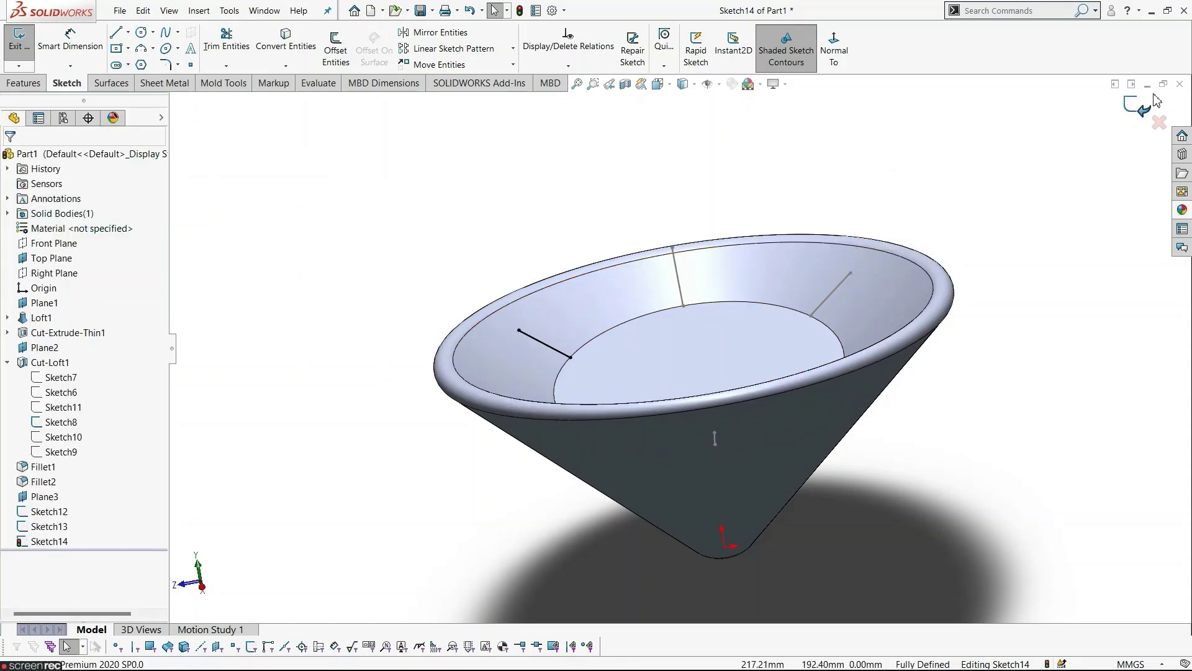
{"action": "left_click", "coordinate": [1137, 106]}
{"action": "mouse_move", "coordinate": [1064, 306]}
{"action": "middle_mouse_down"}
{"action": "mouse_move", "coordinate": [841, 348]}
{"action": "mouse_move", "coordinate": [958, 327]}
{"action": "mouse_move", "coordinate": [1006, 428]}
{"action": "middle_mouse_up"}
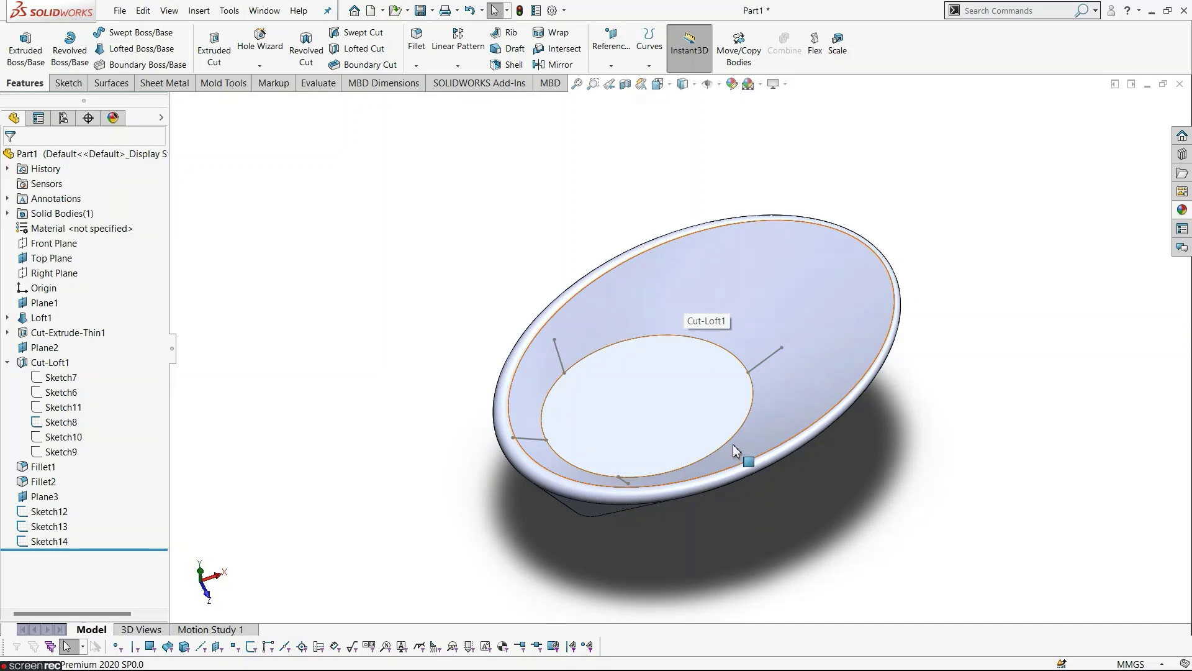
Open Sketch15 on Plane3, viewed Normal To and zoomed to fit.
{"action": "left_click", "coordinate": [36, 496]}
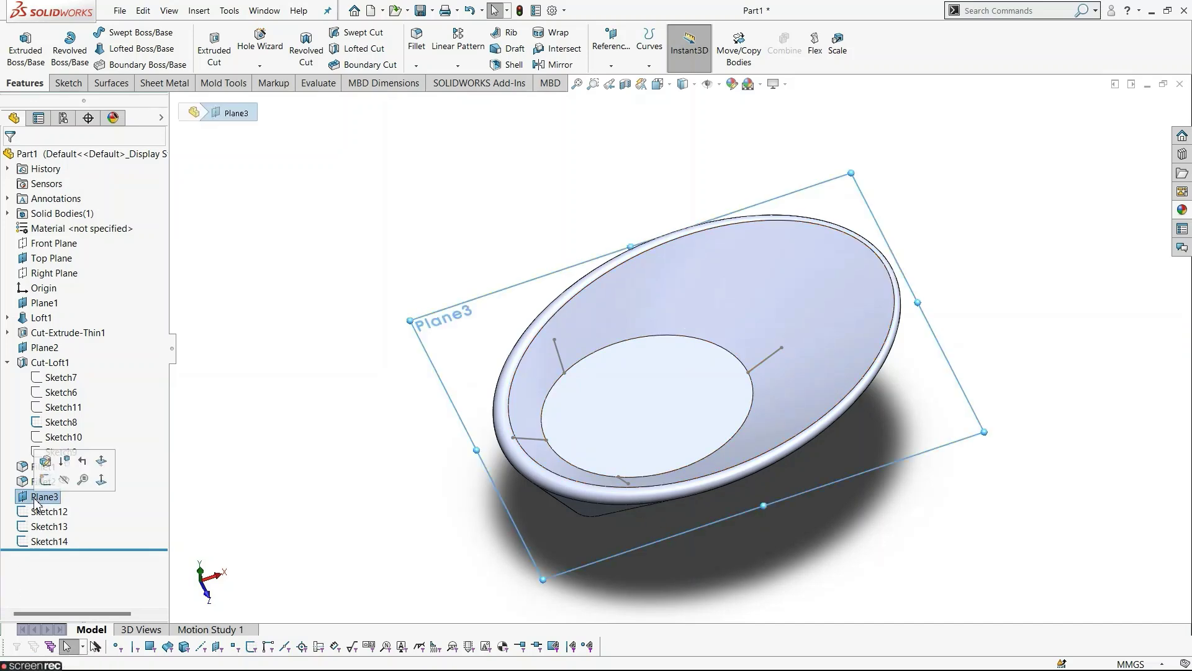
{"action": "left_click", "coordinate": [44, 481]}
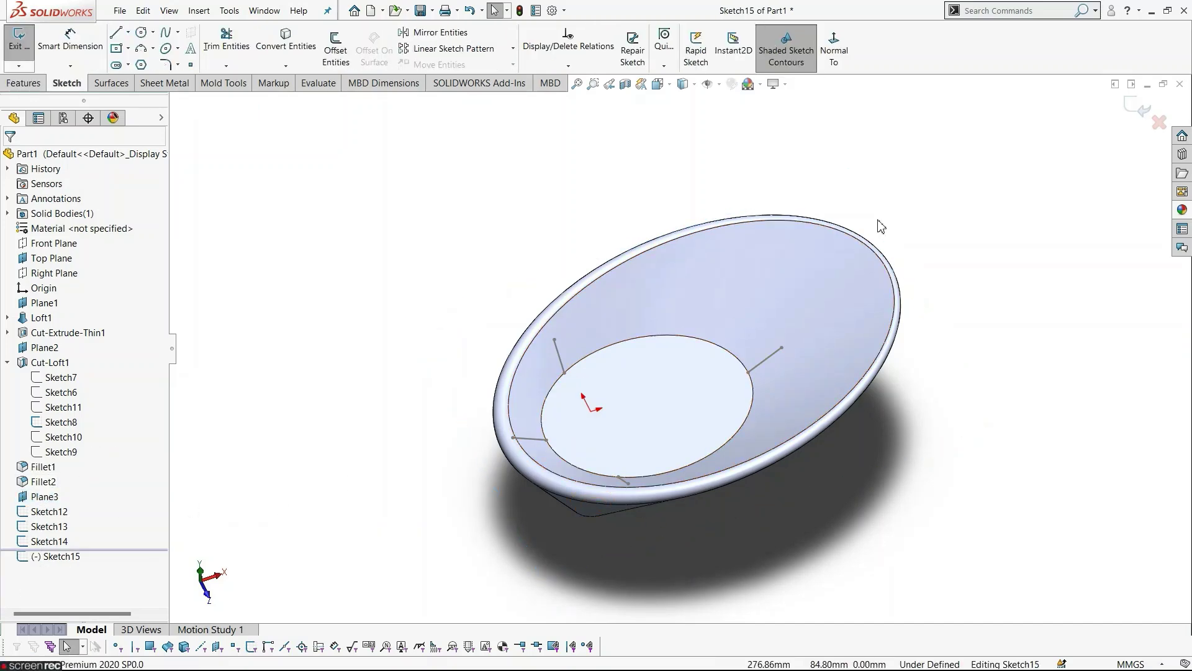
{"action": "left_click", "coordinate": [847, 66]}
{"action": "key", "text": "f"}
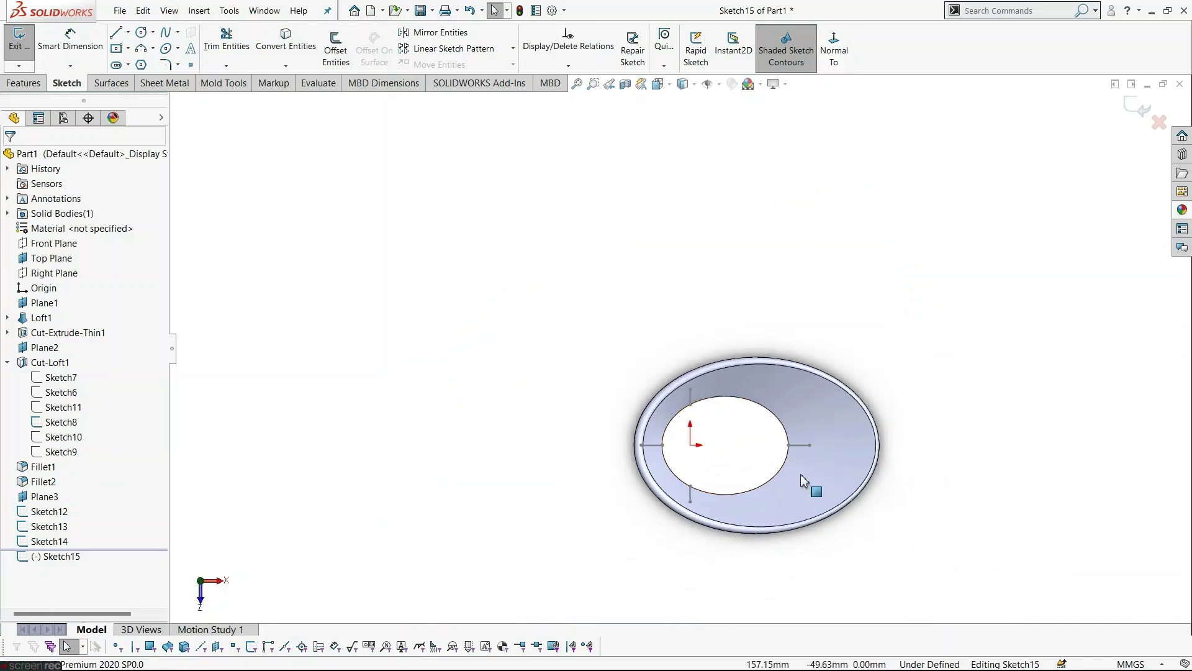
{"action": "scroll", "coordinate": [697, 394], "scroll_direction": "down", "scroll_amount": 1}
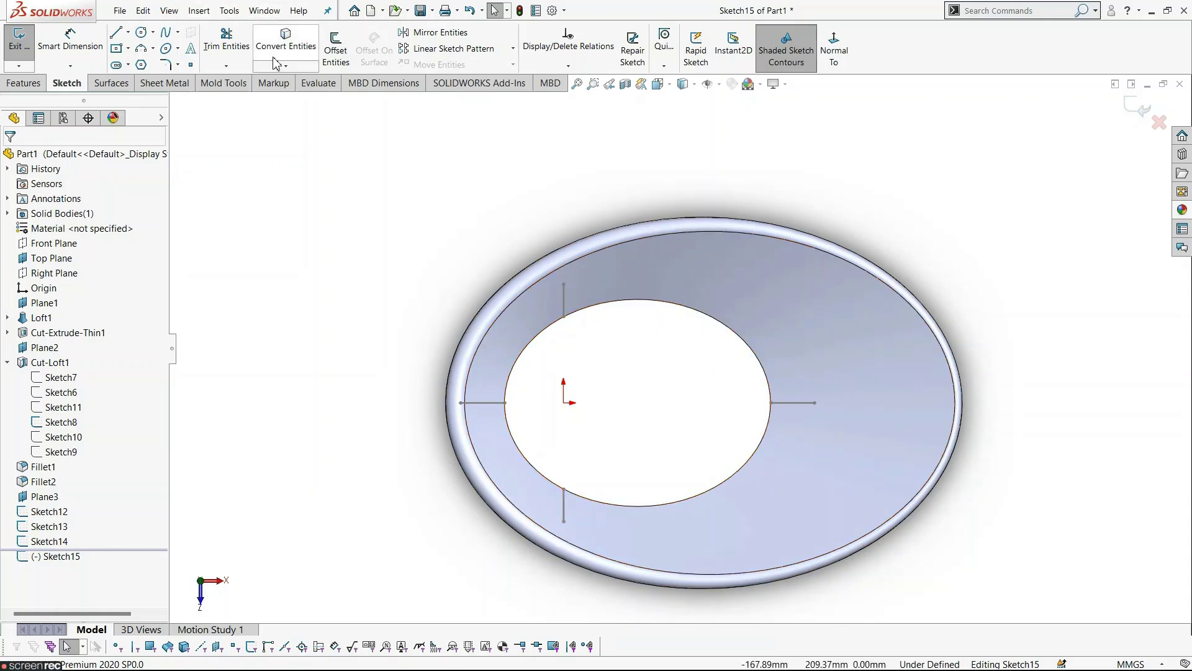
{"action": "left_click", "coordinate": [165, 50]}
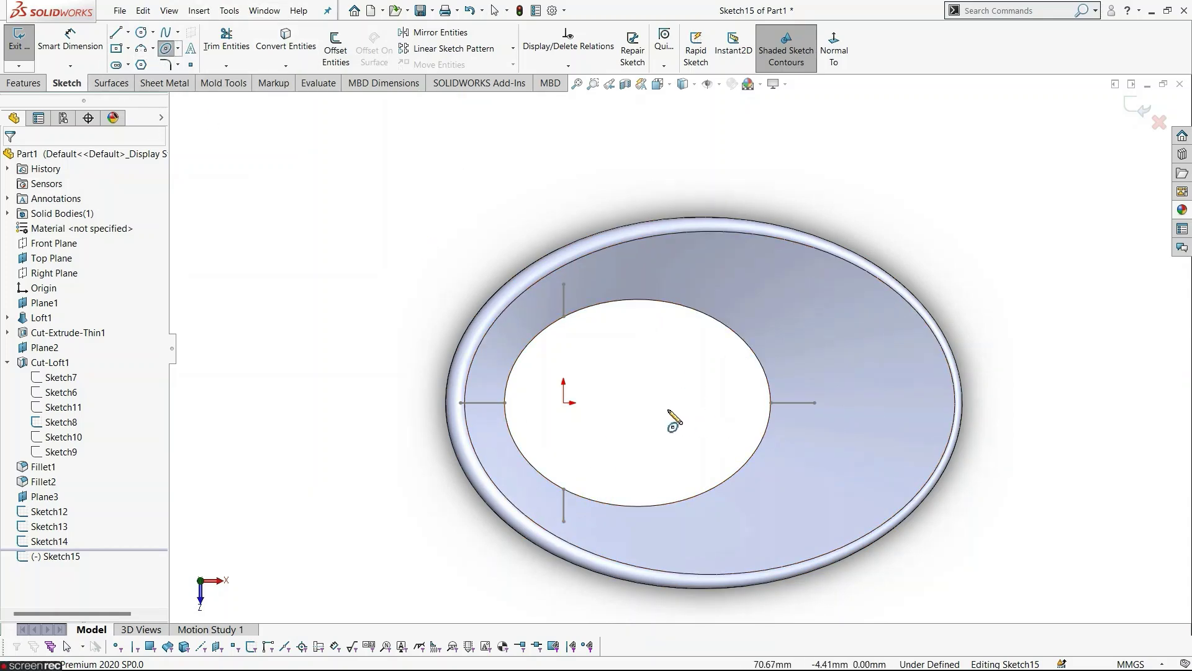
Draw an ellipse centered inside the bowl with its long axis toward the left.
{"action": "left_click", "coordinate": [652, 403]}
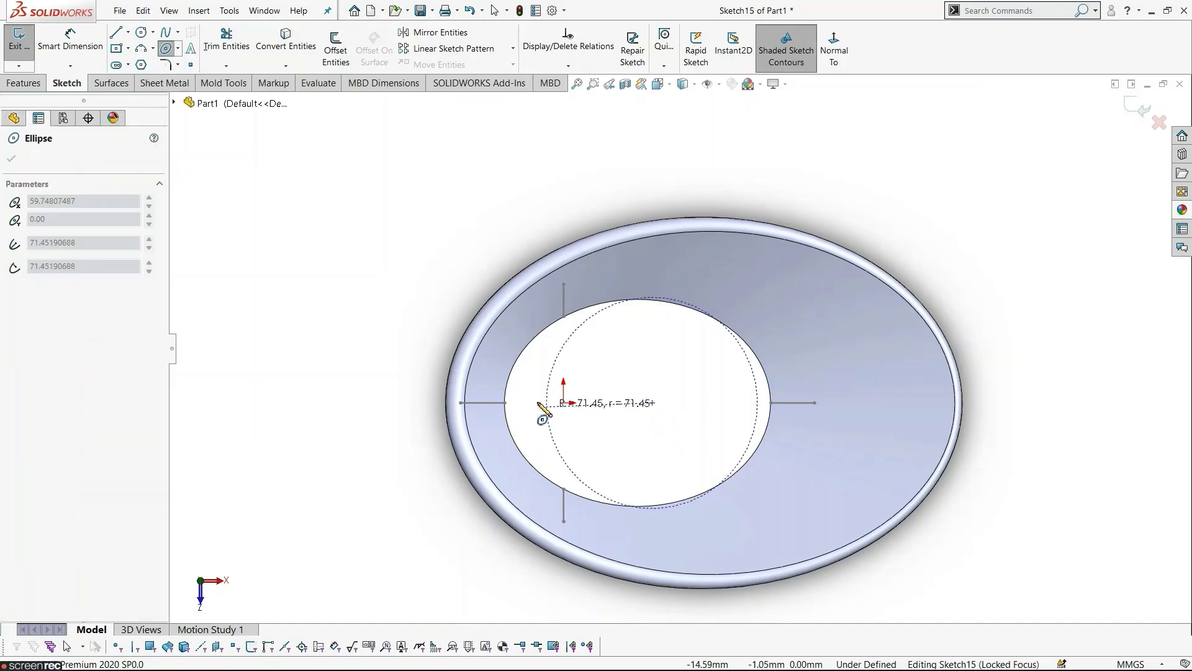
{"action": "left_click", "coordinate": [465, 403]}
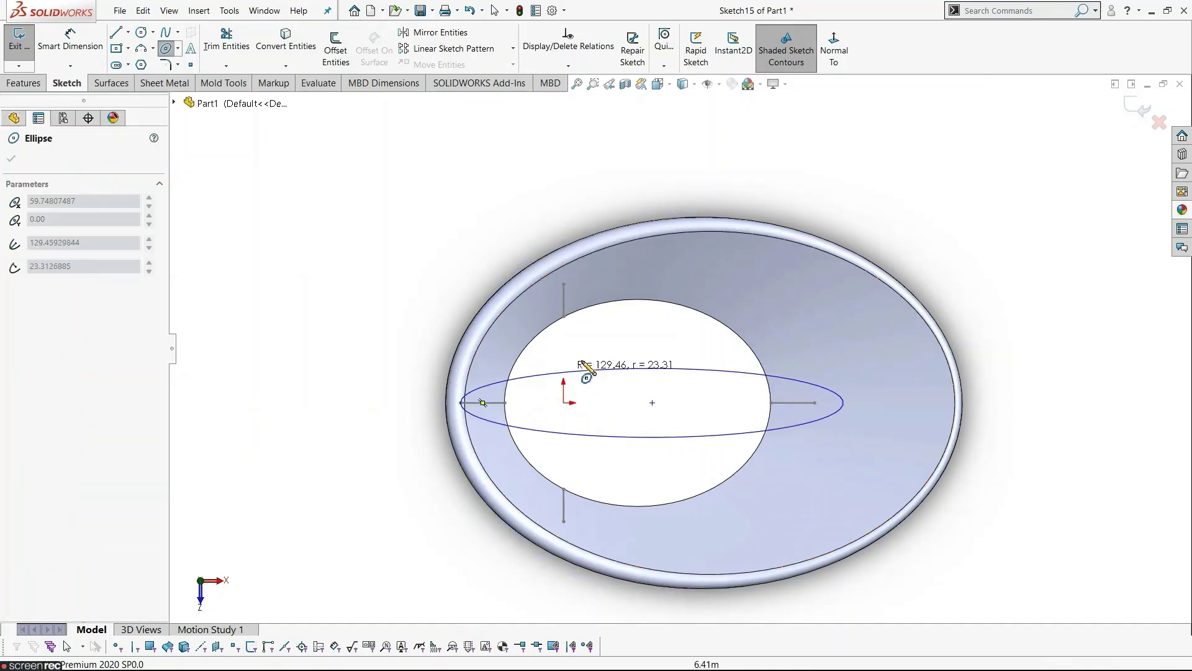
{"action": "left_click", "coordinate": [613, 285]}
{"action": "key", "text": "Escape"}
{"action": "middle_click_drag", "start_coordinate": [586, 395], "coordinate": [489, 309]}
Make the ellipse coincident with the left and right leg lines' endpoints.
{"action": "left_click_drag", "start_coordinate": [438, 390], "coordinate": [462, 393]}
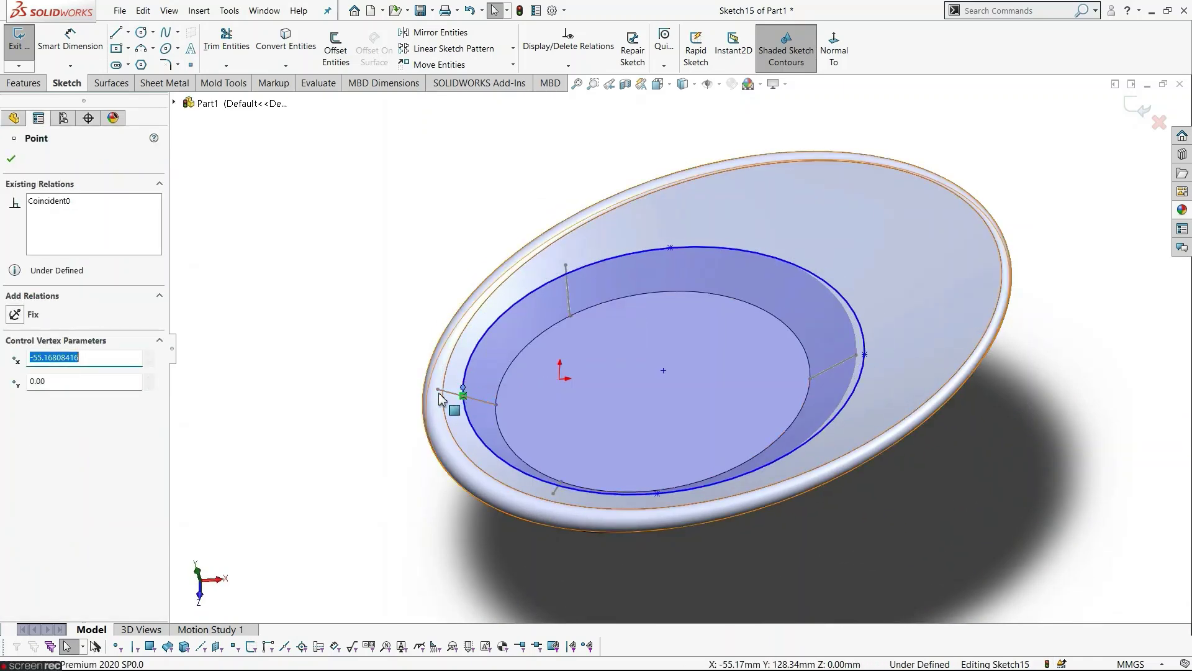
{"action": "left_click", "coordinate": [438, 390], "text": "ctrl"}
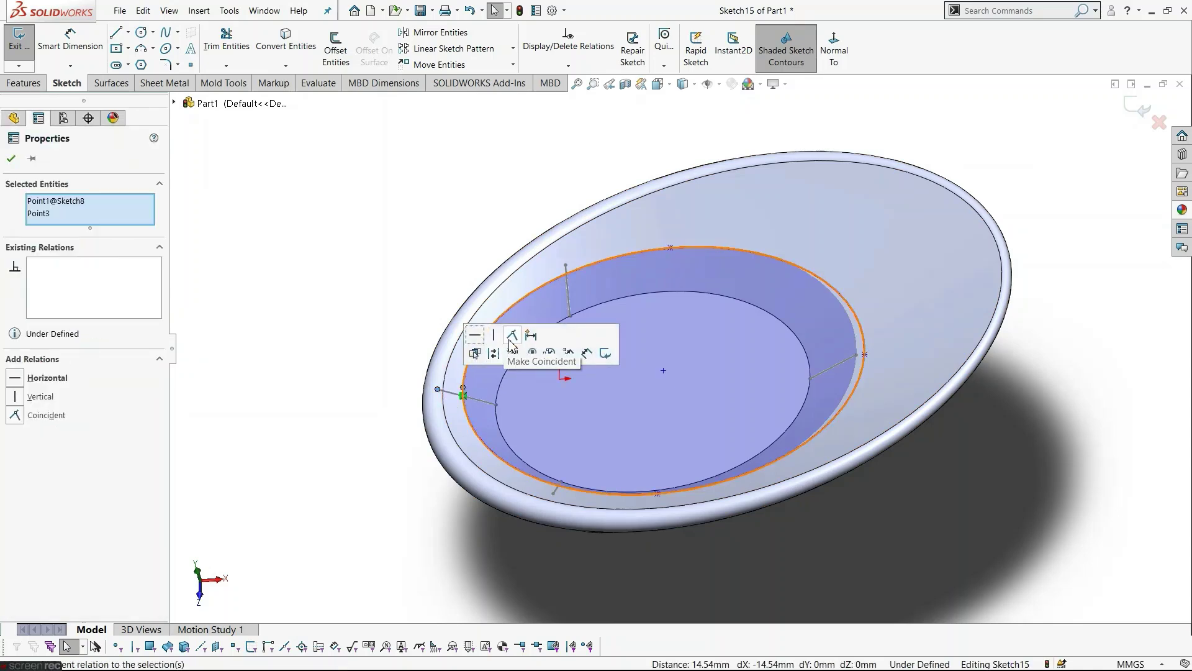
{"action": "left_click", "coordinate": [511, 335]}
{"action": "left_click", "coordinate": [261, 399]}
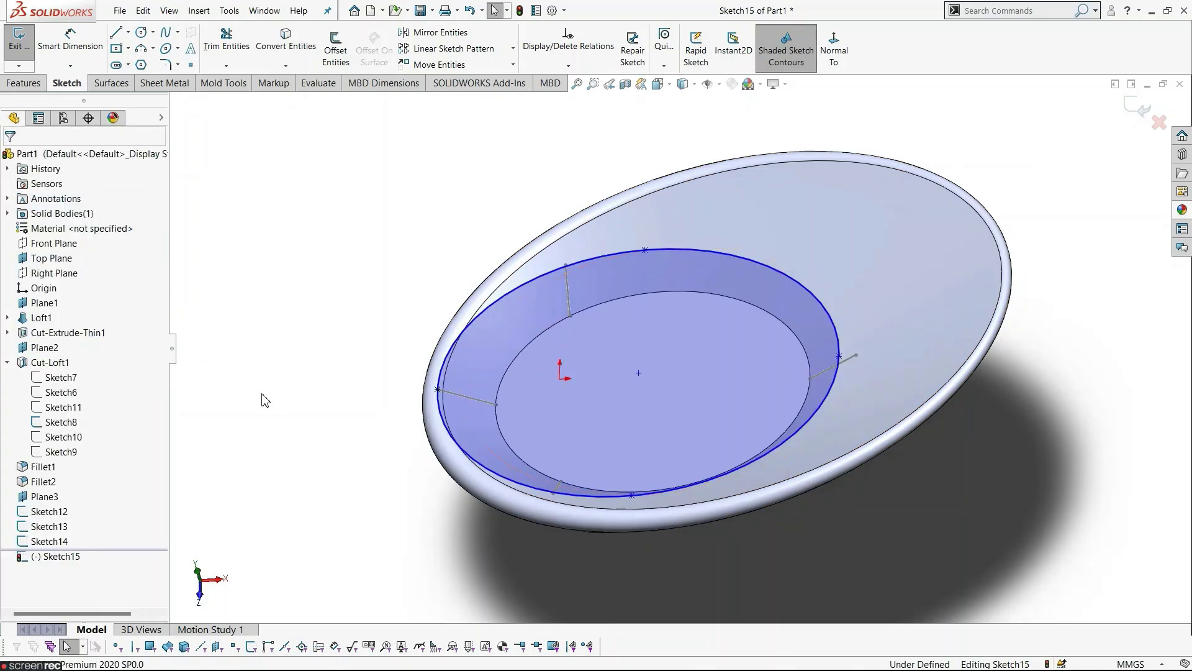
{"action": "left_click", "coordinate": [836, 360]}
{"action": "left_click", "coordinate": [855, 355], "text": "ctrl"}
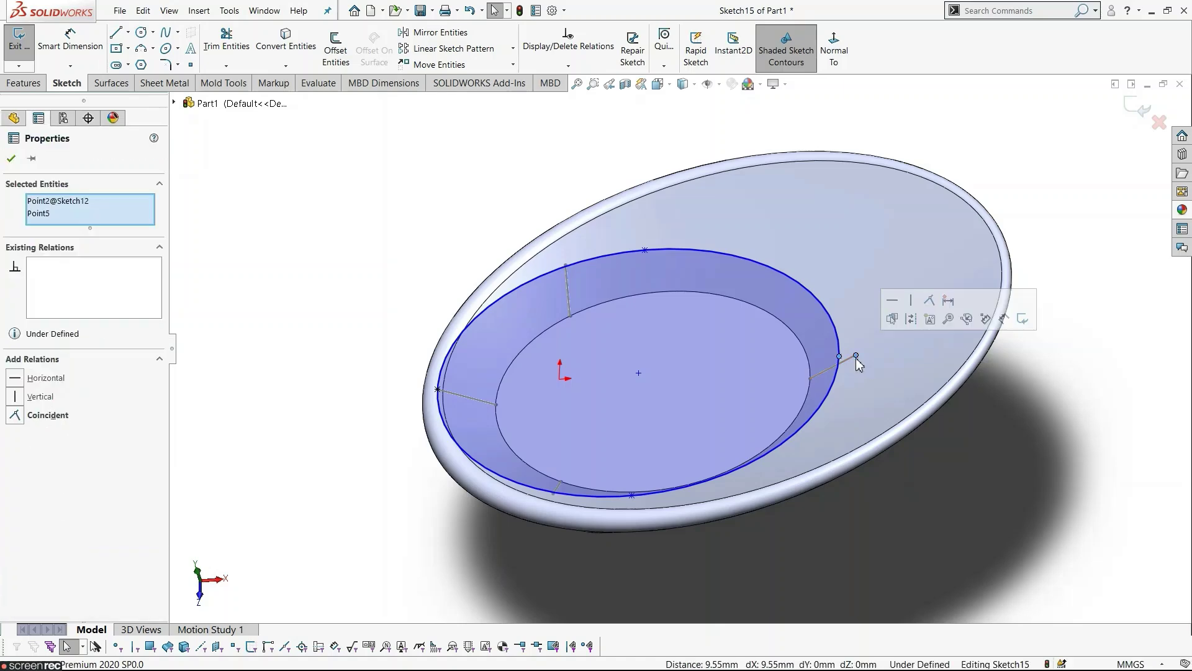
{"action": "left_click", "coordinate": [930, 319]}
{"action": "key", "text": "Escape"}
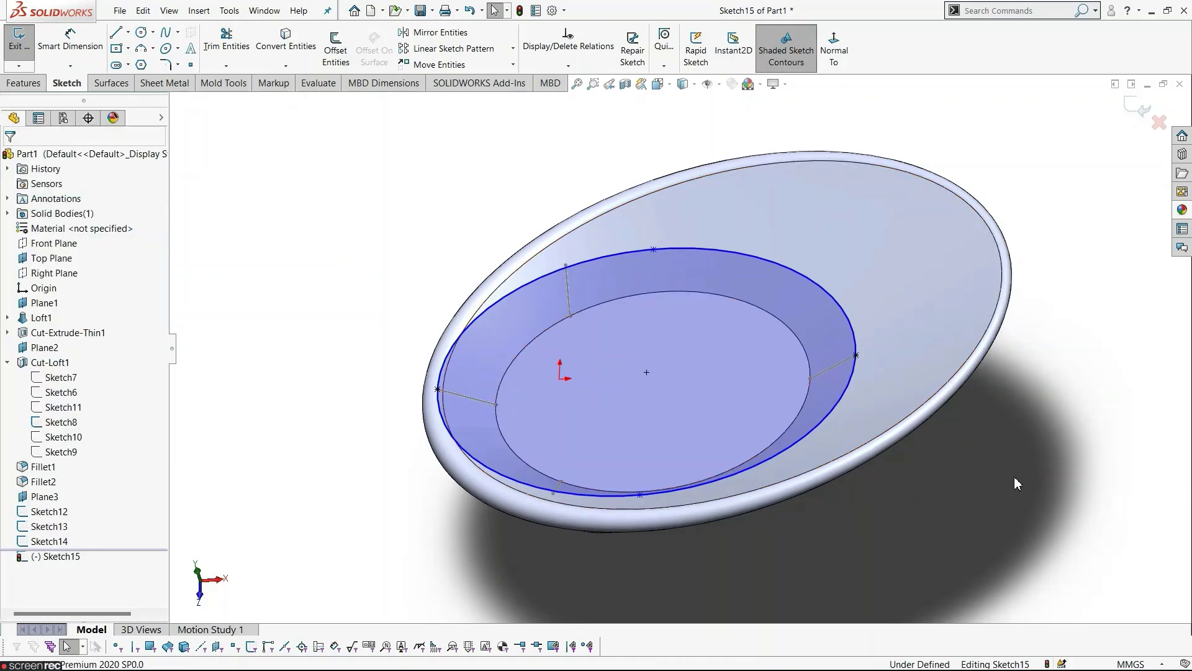
Make the ellipse coincident with the top leg line's endpoint and exit Sketch15.
{"action": "middle_click_drag", "start_coordinate": [967, 389], "coordinate": [1035, 545]}
{"action": "scroll", "coordinate": [594, 249], "scroll_direction": "down", "scroll_amount": 2}
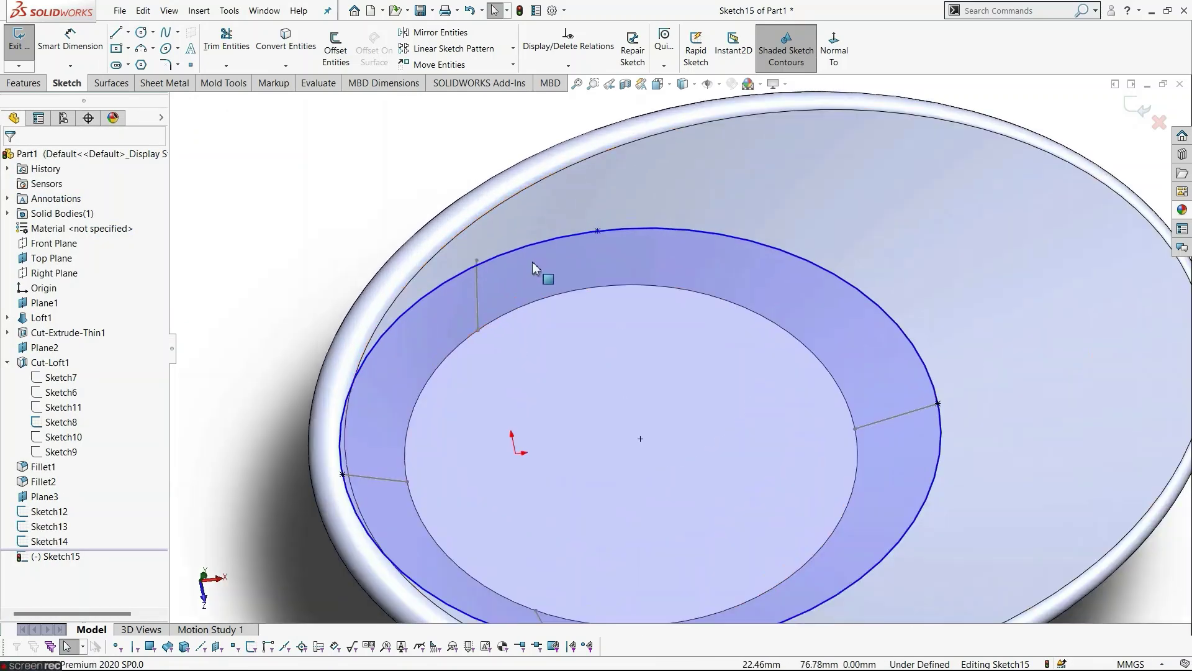
{"action": "left_click", "coordinate": [495, 260]}
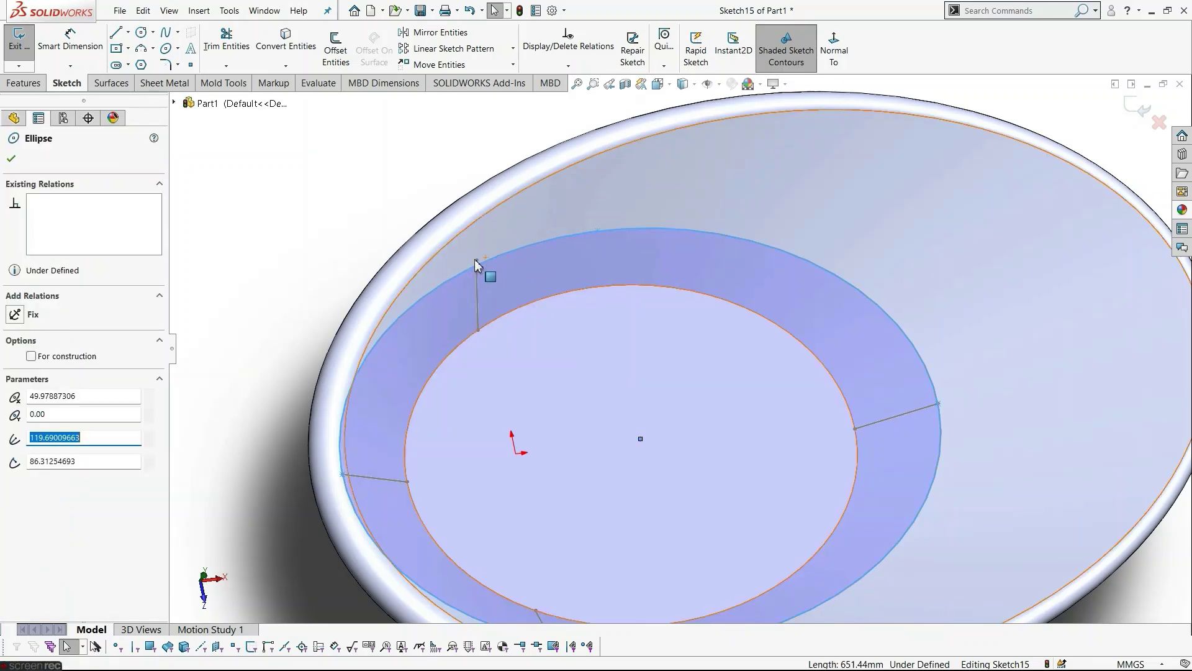
{"action": "left_click", "coordinate": [477, 260], "text": "ctrl"}
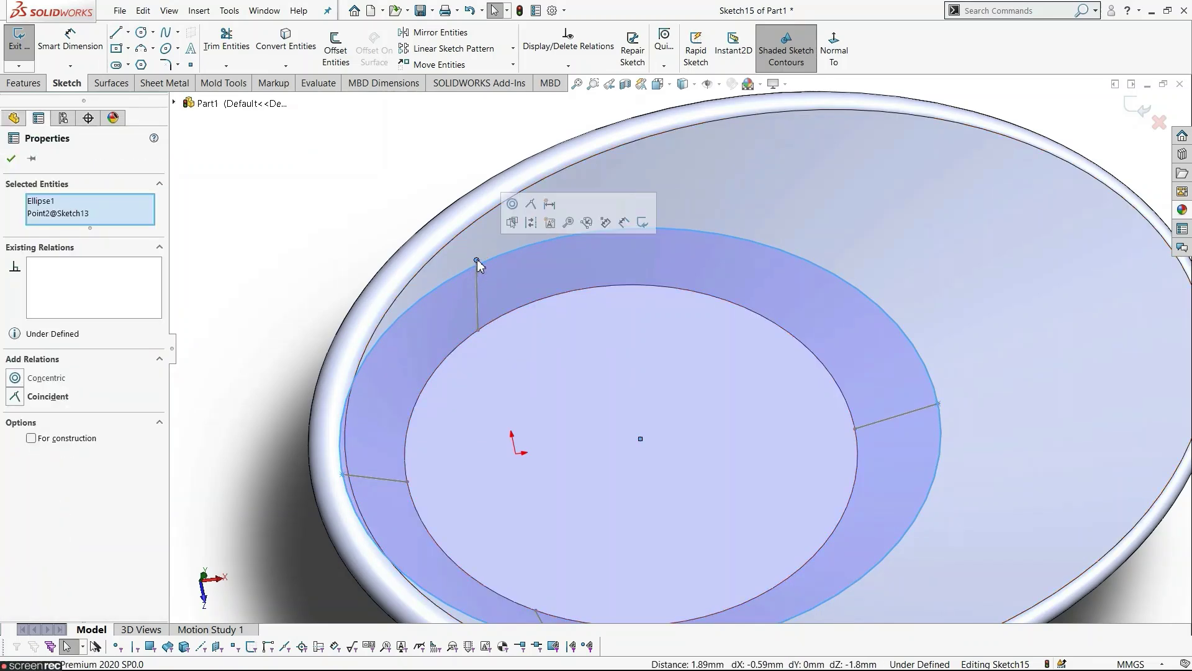
{"action": "left_click", "coordinate": [530, 204]}
{"action": "left_click", "coordinate": [269, 244]}
{"action": "scroll", "coordinate": [604, 506], "scroll_direction": "up", "scroll_amount": 3}
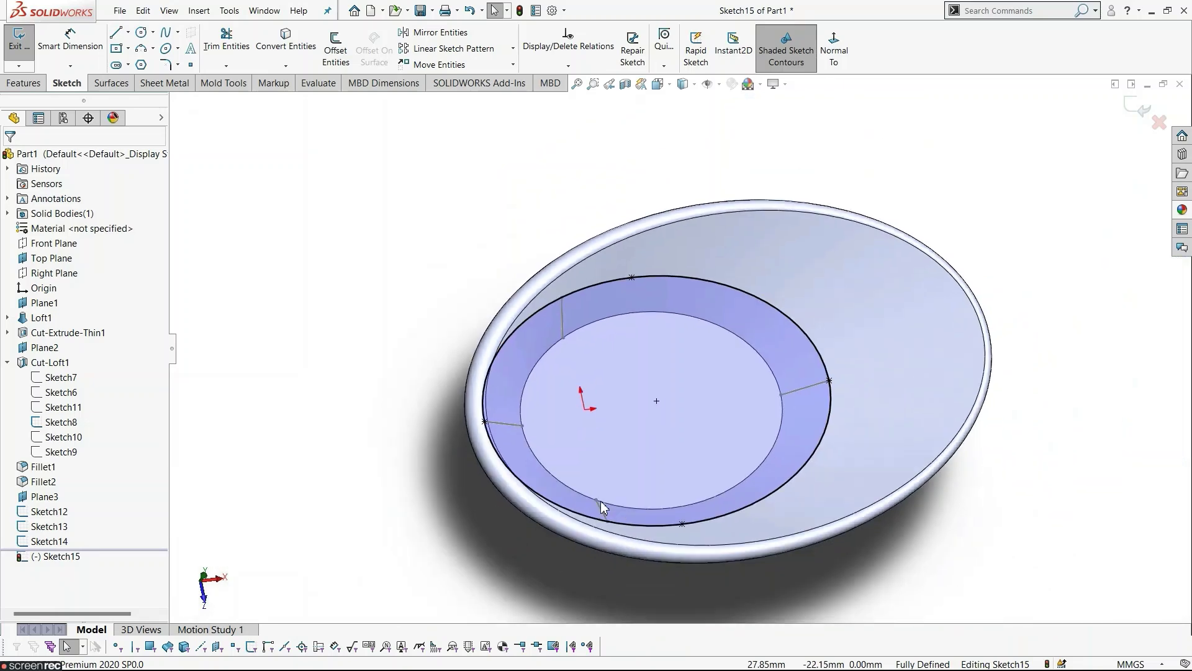
{"action": "scroll", "coordinate": [705, 546], "scroll_direction": "down", "scroll_amount": 3}
{"action": "scroll", "coordinate": [585, 503], "scroll_direction": "up", "scroll_amount": 3}
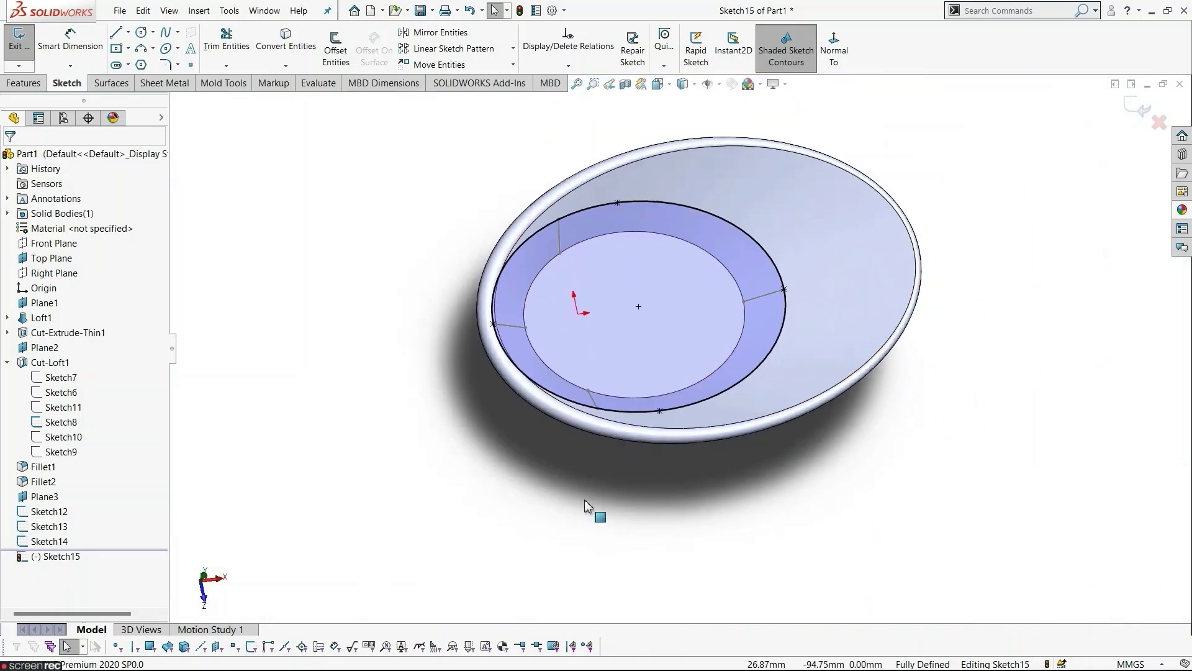
{"action": "mouse_move", "coordinate": [585, 502]}
{"action": "middle_mouse_down"}
{"action": "mouse_move", "coordinate": [589, 435]}
{"action": "mouse_move", "coordinate": [609, 409]}
{"action": "middle_mouse_up"}
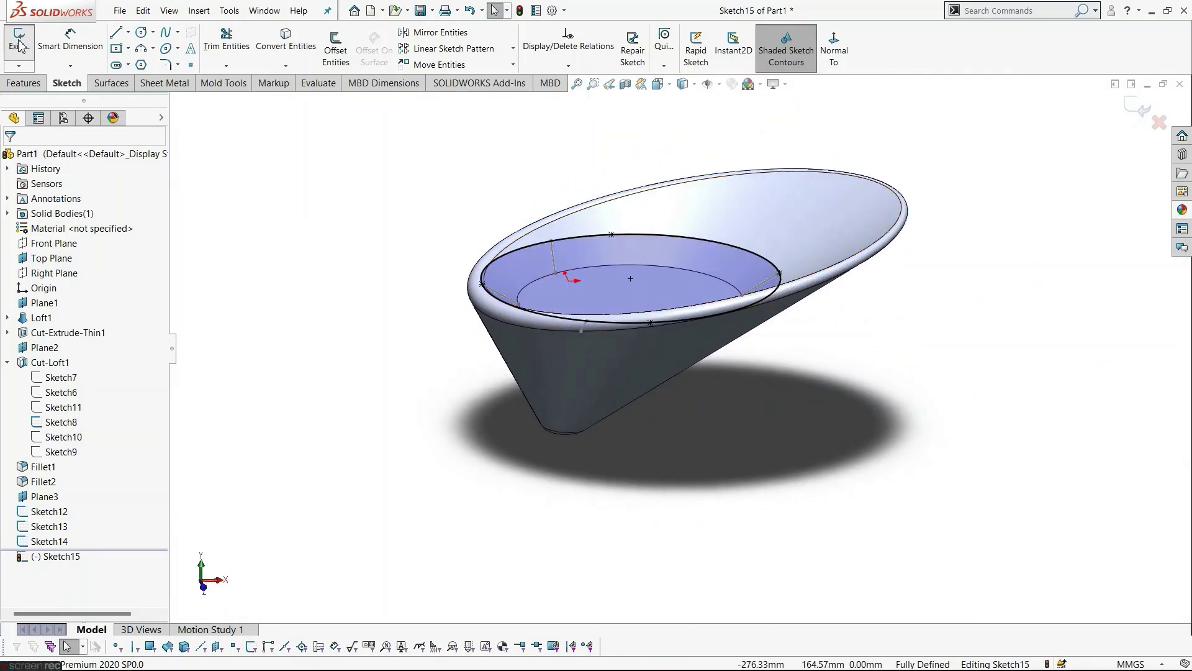
{"action": "left_click", "coordinate": [19, 45]}
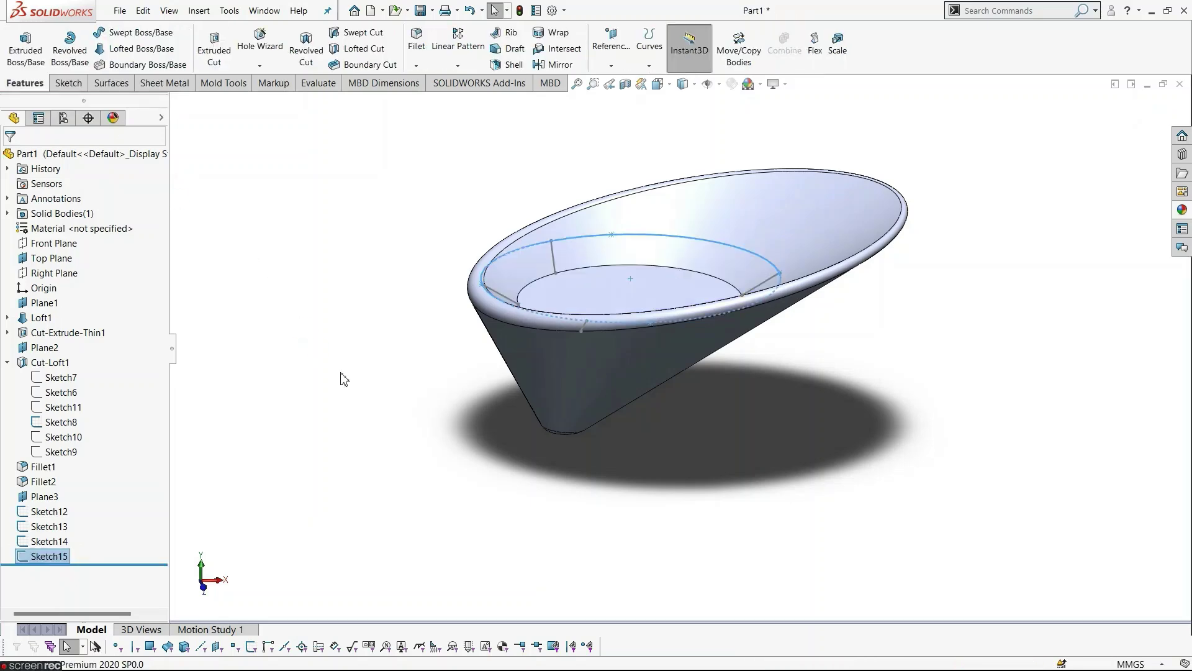
Sketch on the bowl's flat inner bottom face, creating Sketch16.
{"action": "mouse_move", "coordinate": [495, 485]}
{"action": "middle_mouse_down"}
{"action": "mouse_move", "coordinate": [447, 485]}
{"action": "mouse_move", "coordinate": [509, 500]}
{"action": "mouse_move", "coordinate": [567, 484]}
{"action": "mouse_move", "coordinate": [452, 521]}
{"action": "mouse_move", "coordinate": [501, 596]}
{"action": "mouse_move", "coordinate": [466, 617]}
{"action": "mouse_move", "coordinate": [523, 616]}
{"action": "mouse_move", "coordinate": [516, 511]}
{"action": "middle_mouse_up"}
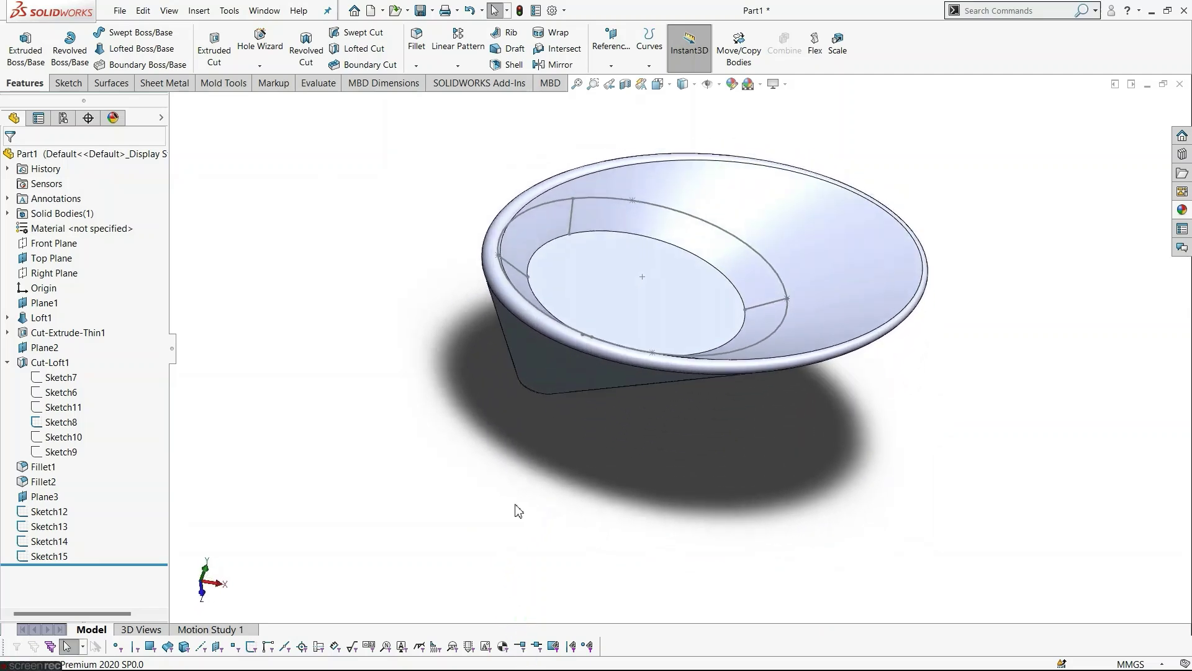
{"action": "left_click", "coordinate": [594, 257]}
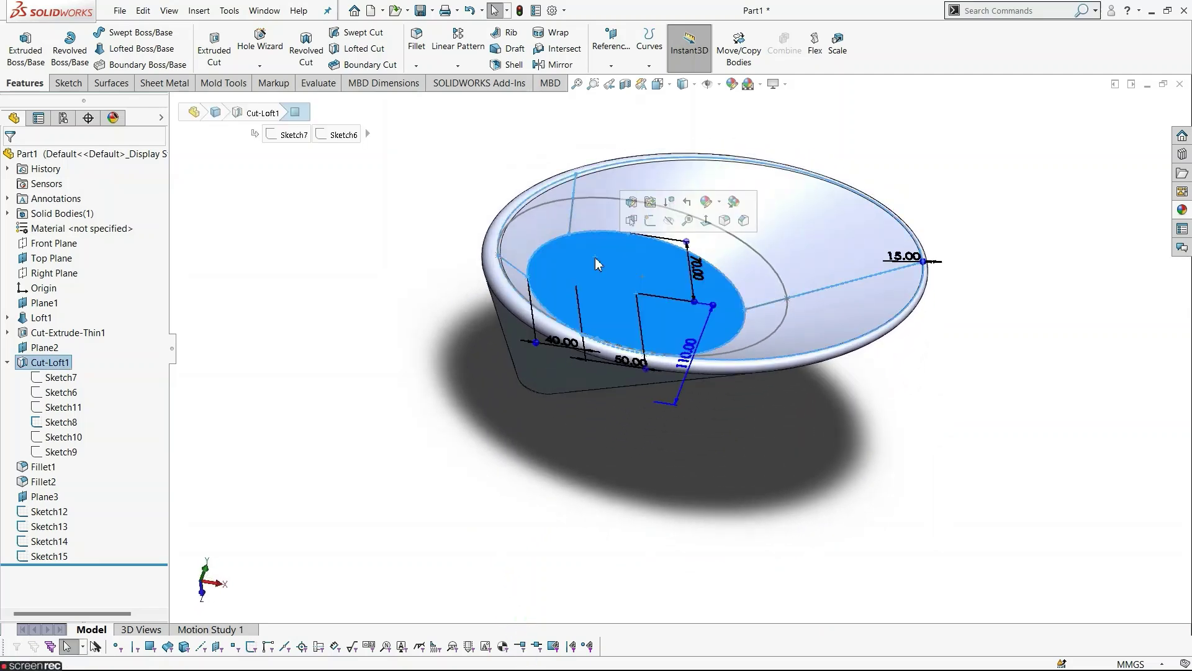
{"action": "left_click", "coordinate": [650, 221]}
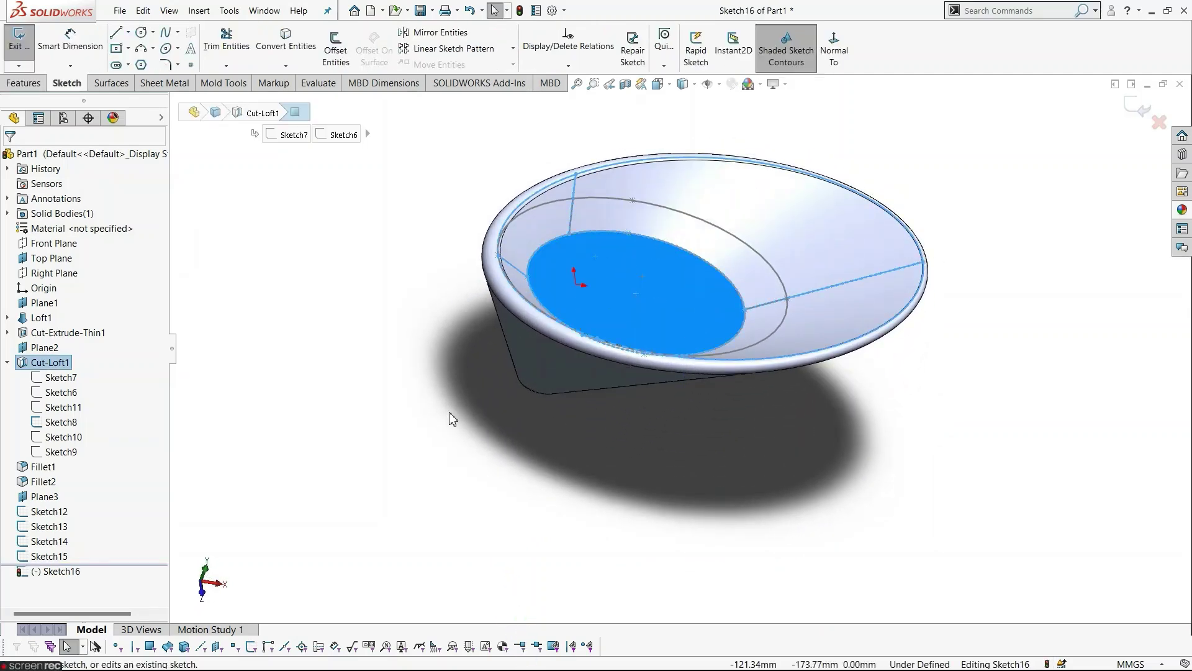
Convert the inner bottom face's elliptical edge into Sketch16 and close the sketch.
{"action": "left_click", "coordinate": [629, 298]}
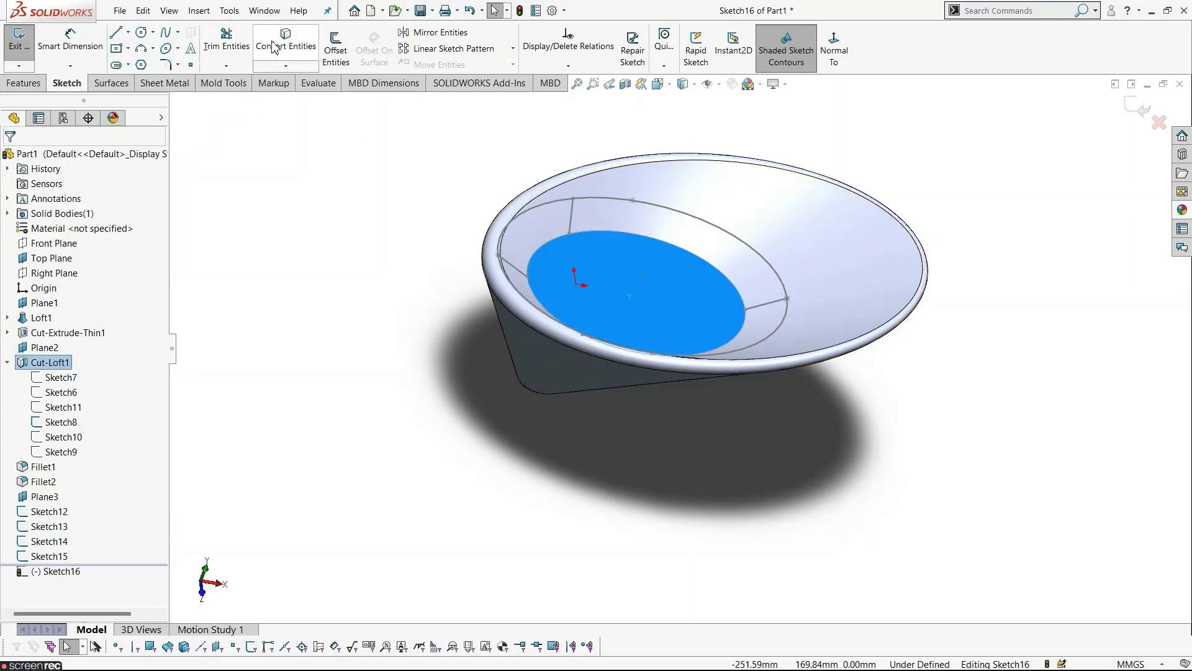
{"action": "left_click", "coordinate": [329, 314]}
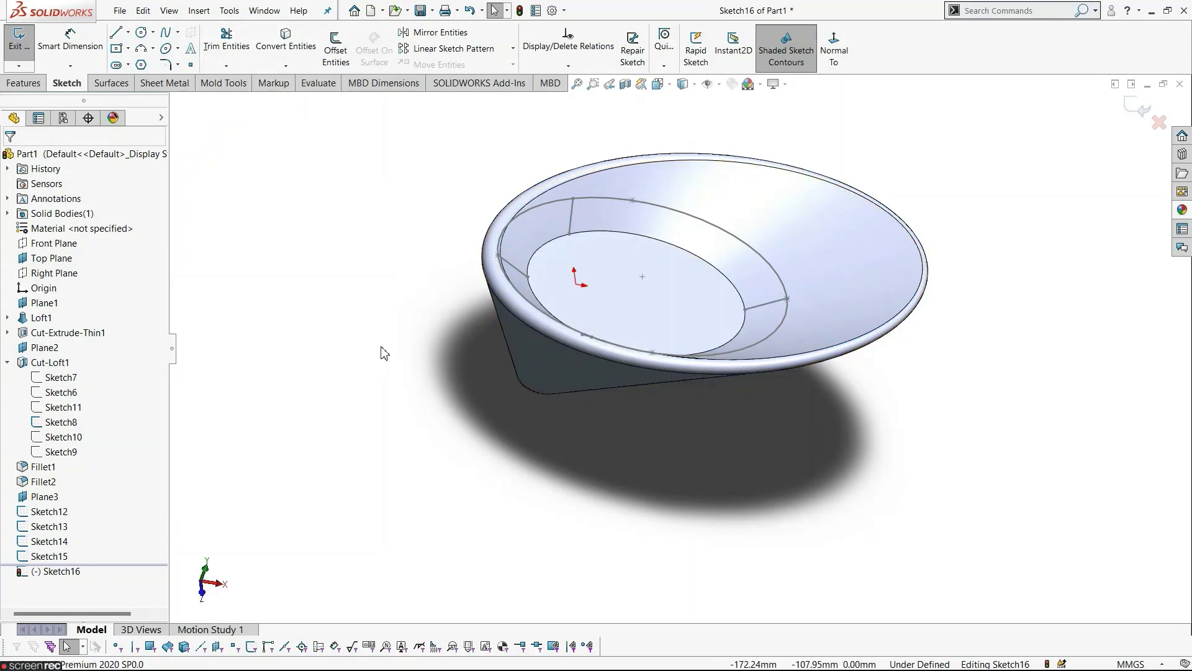
{"action": "middle_click_drag", "start_coordinate": [380, 348], "coordinate": [330, 226]}
{"action": "left_click", "coordinate": [612, 264]}
{"action": "key", "text": "c"}
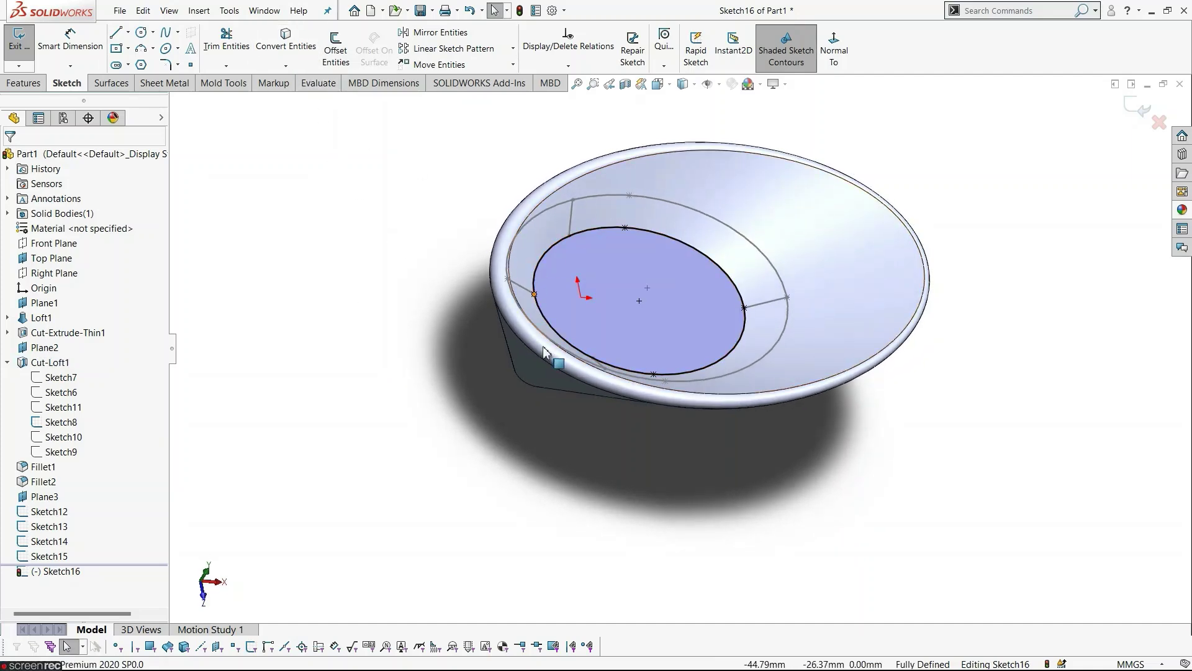
{"action": "left_click", "coordinate": [1137, 118]}
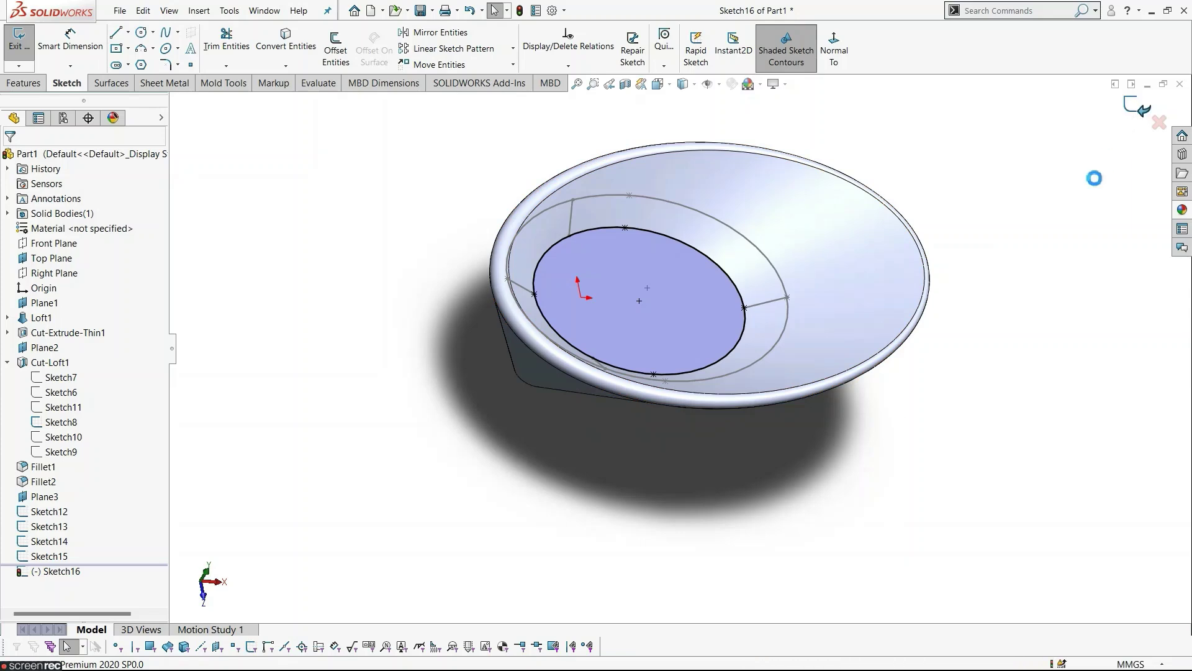
{"action": "mouse_move", "coordinate": [1001, 399]}
{"action": "middle_mouse_down"}
{"action": "mouse_move", "coordinate": [987, 281]}
{"action": "mouse_move", "coordinate": [1086, 394]}
{"action": "mouse_move", "coordinate": [1056, 431]}
{"action": "middle_mouse_up"}
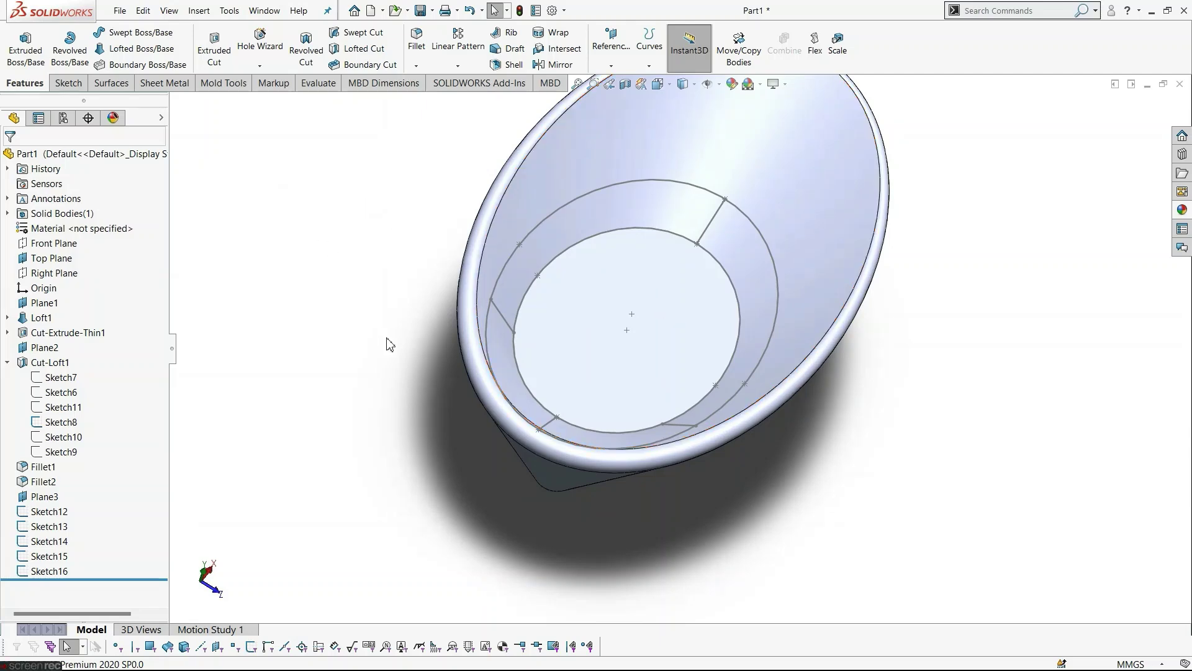
{"action": "middle_click_drag", "start_coordinate": [390, 344], "coordinate": [364, 323]}
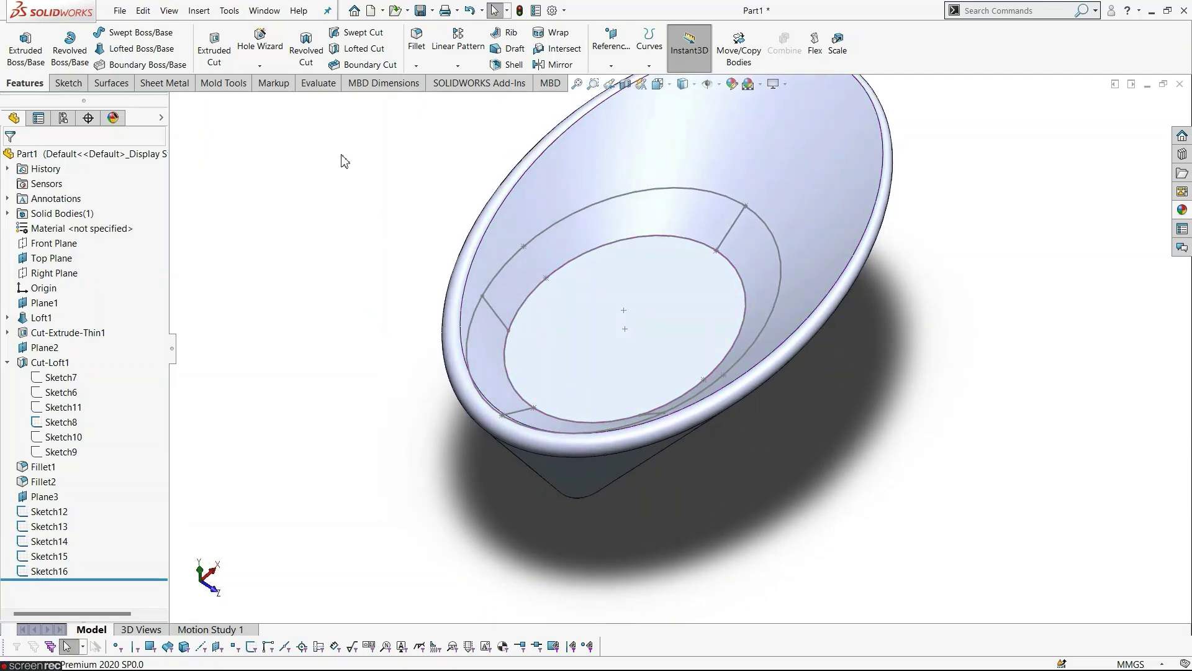
Start a loft from Sketch15 to the inner ellipse Sketch16 and check the preview.
{"action": "left_click", "coordinate": [140, 49]}
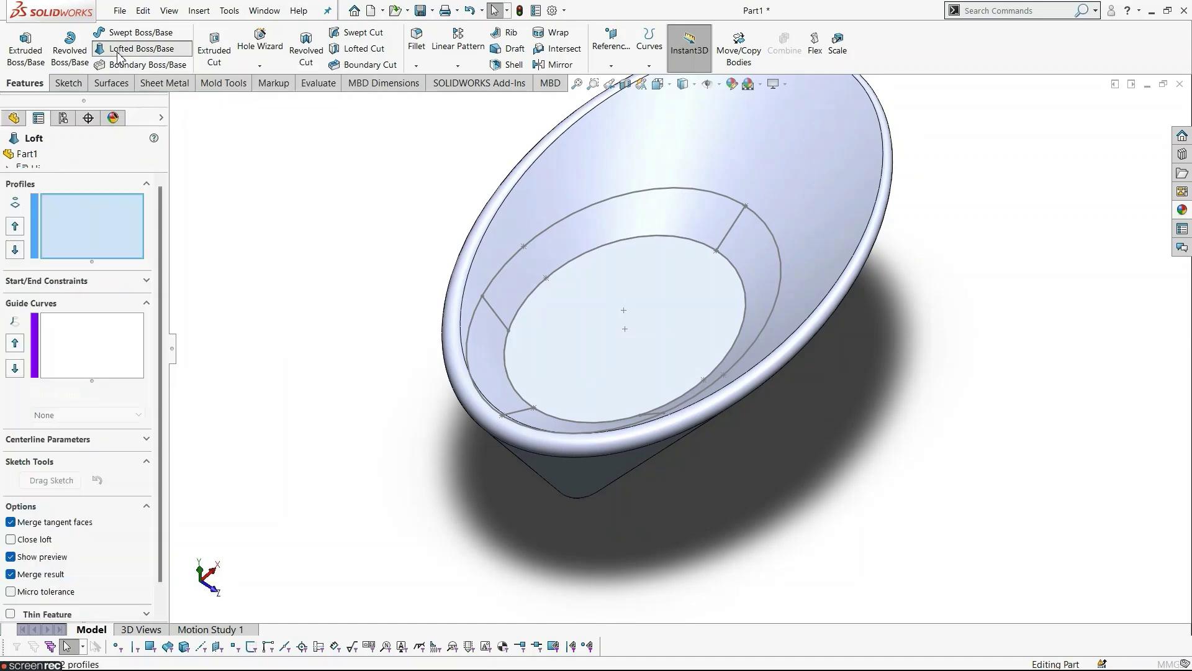
{"action": "left_click", "coordinate": [553, 226]}
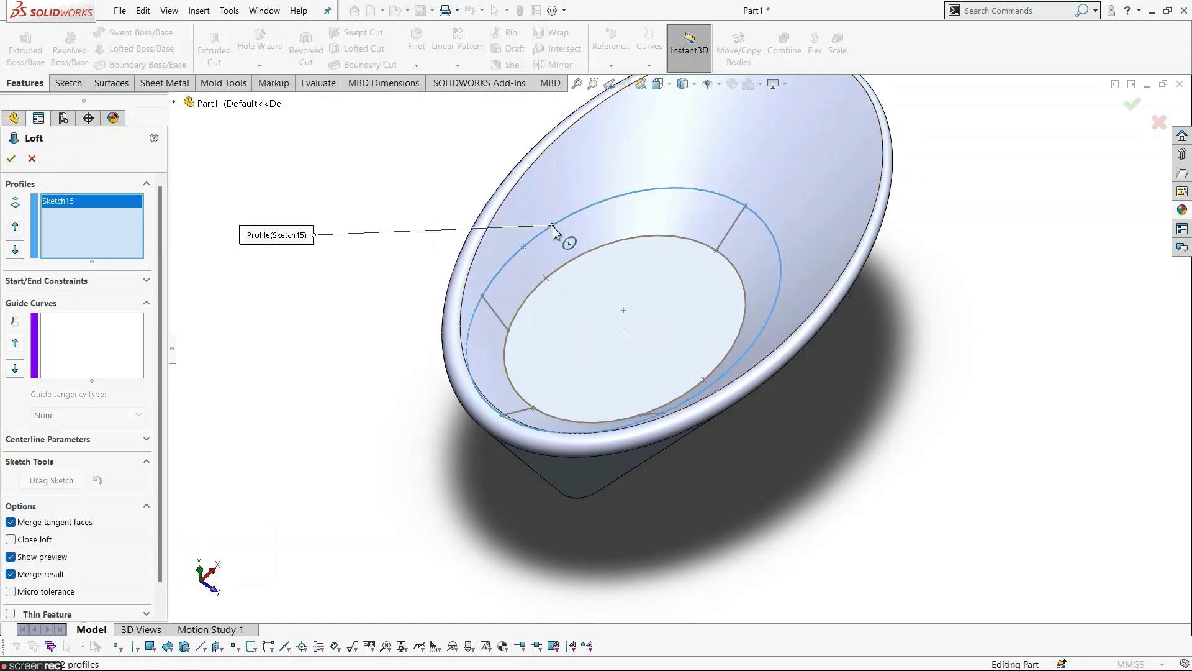
{"action": "left_click", "coordinate": [582, 259]}
{"action": "mouse_move", "coordinate": [588, 261]}
{"action": "middle_mouse_down"}
{"action": "mouse_move", "coordinate": [586, 273]}
{"action": "mouse_move", "coordinate": [602, 259]}
{"action": "mouse_move", "coordinate": [591, 325]}
{"action": "mouse_move", "coordinate": [530, 359]}
{"action": "middle_mouse_up"}
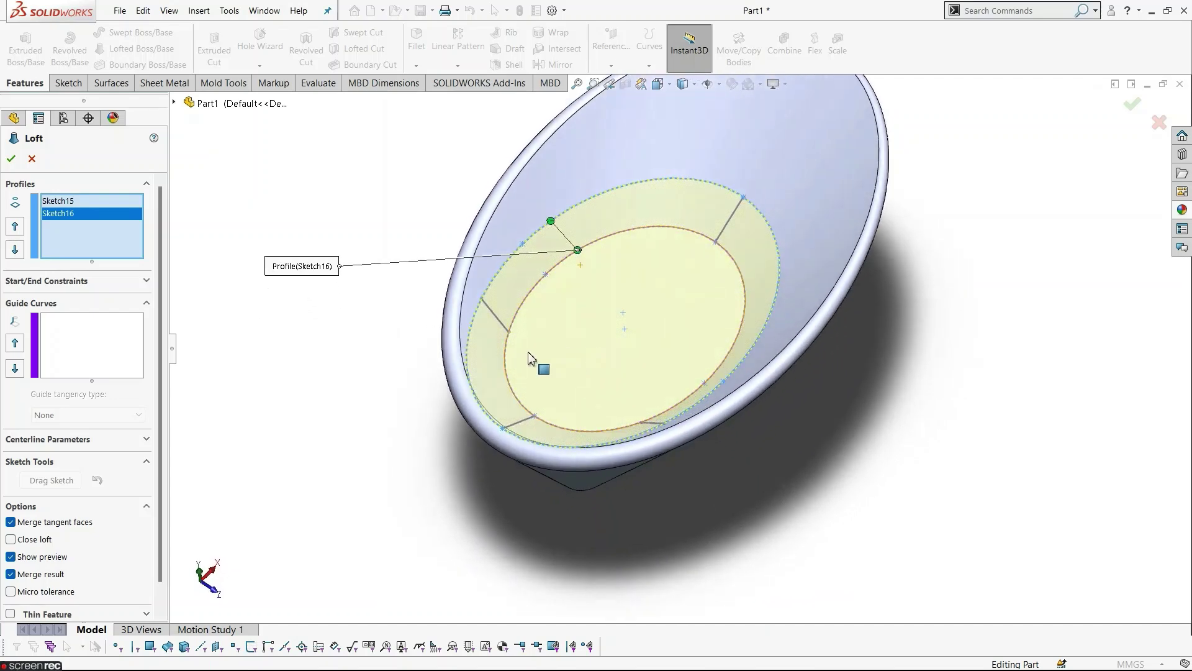
Guide the loft along leg lines Sketch8, Sketch12 and Sketch13, leaving Merge result off.
{"action": "left_click", "coordinate": [134, 348]}
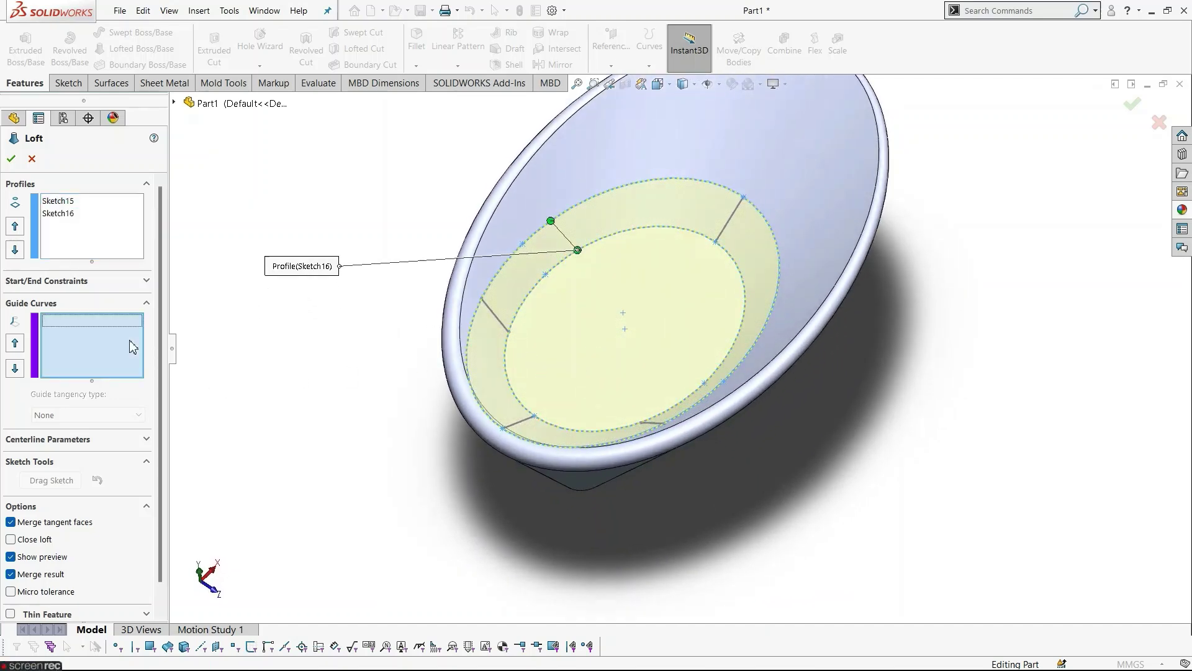
{"action": "left_click", "coordinate": [517, 427]}
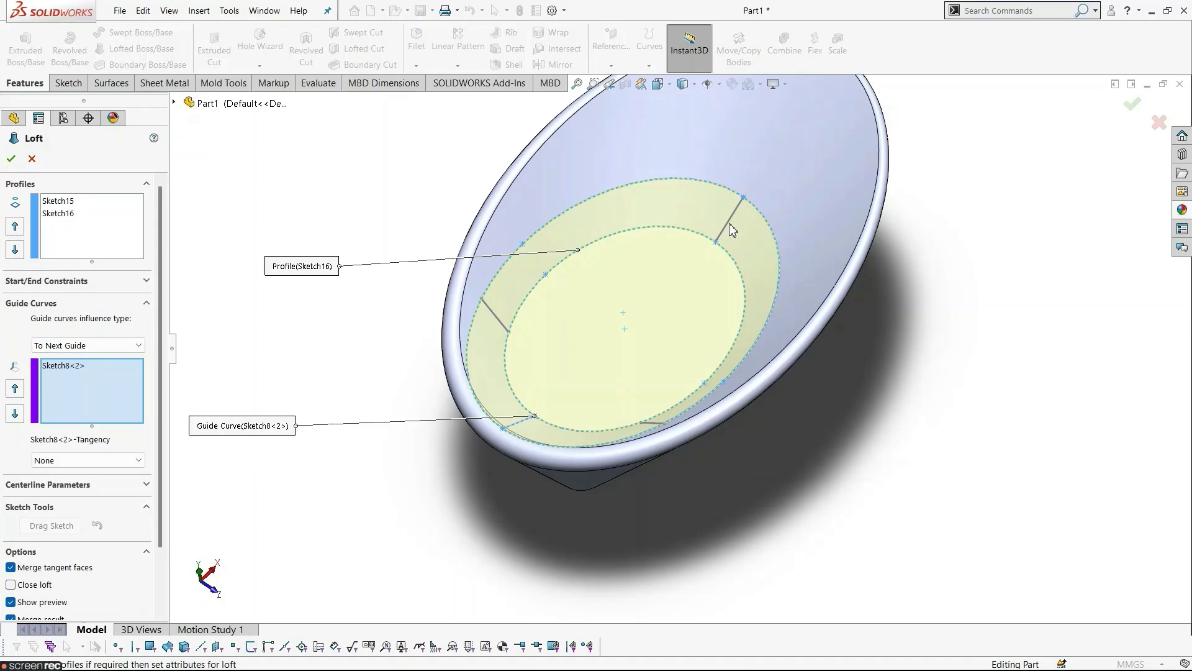
{"action": "left_click", "coordinate": [727, 226]}
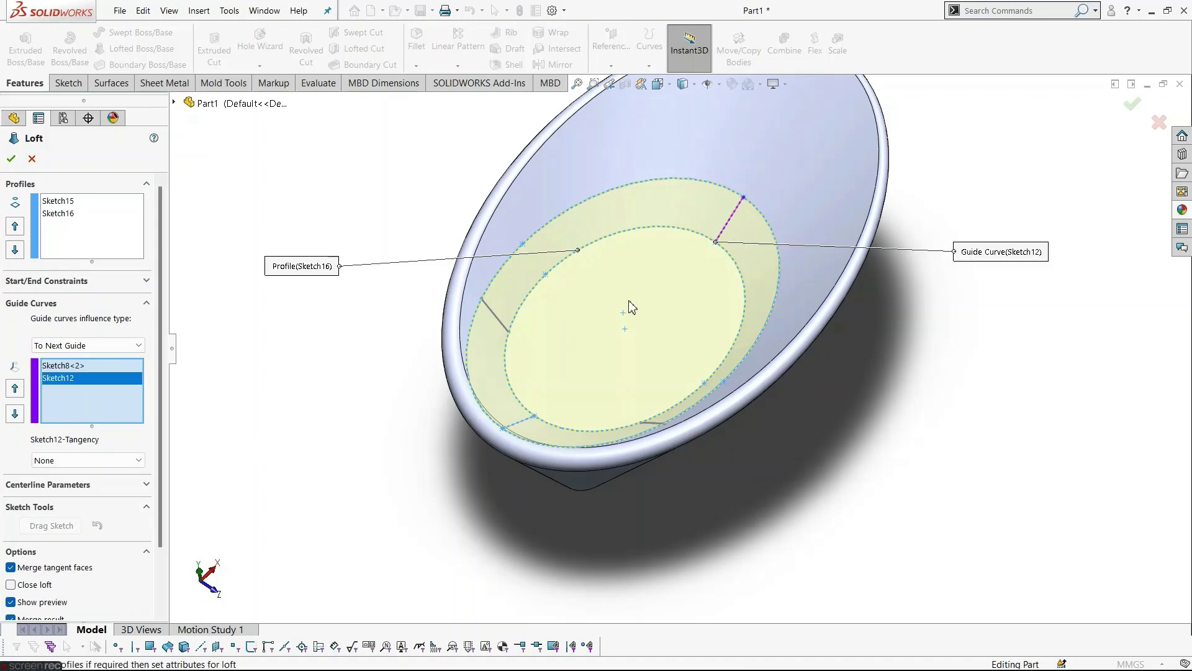
{"action": "left_click", "coordinate": [501, 329]}
{"action": "scroll", "coordinate": [722, 458], "scroll_direction": "down", "scroll_amount": 5}
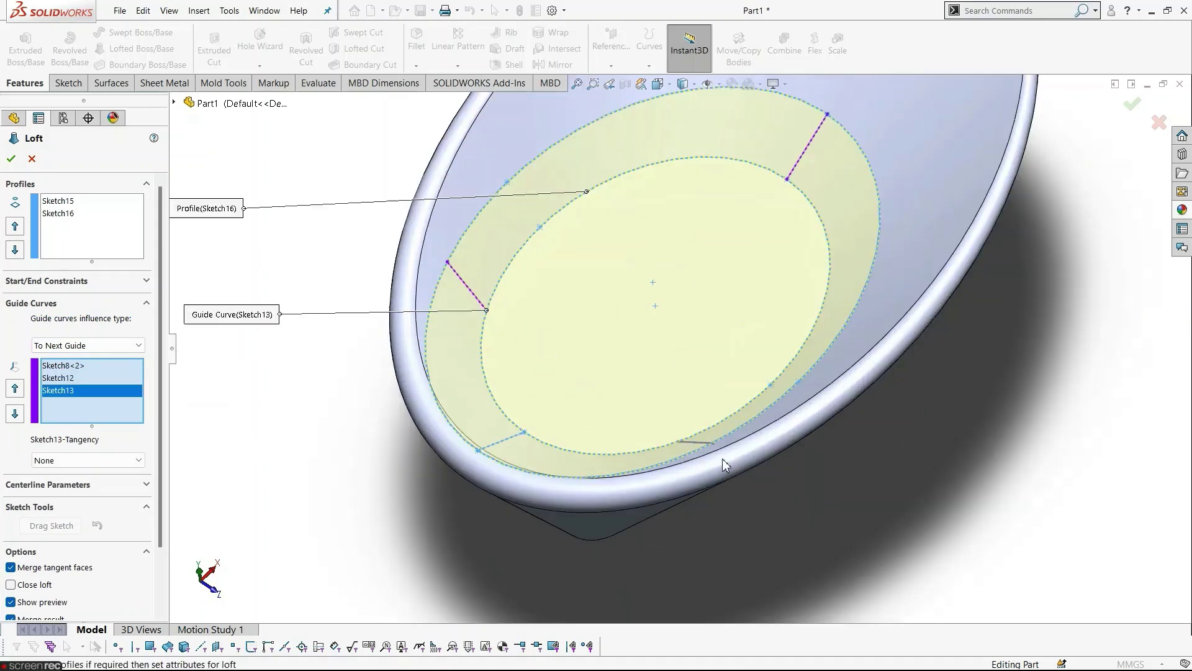
{"action": "scroll", "coordinate": [695, 487], "scroll_direction": "up", "scroll_amount": 5}
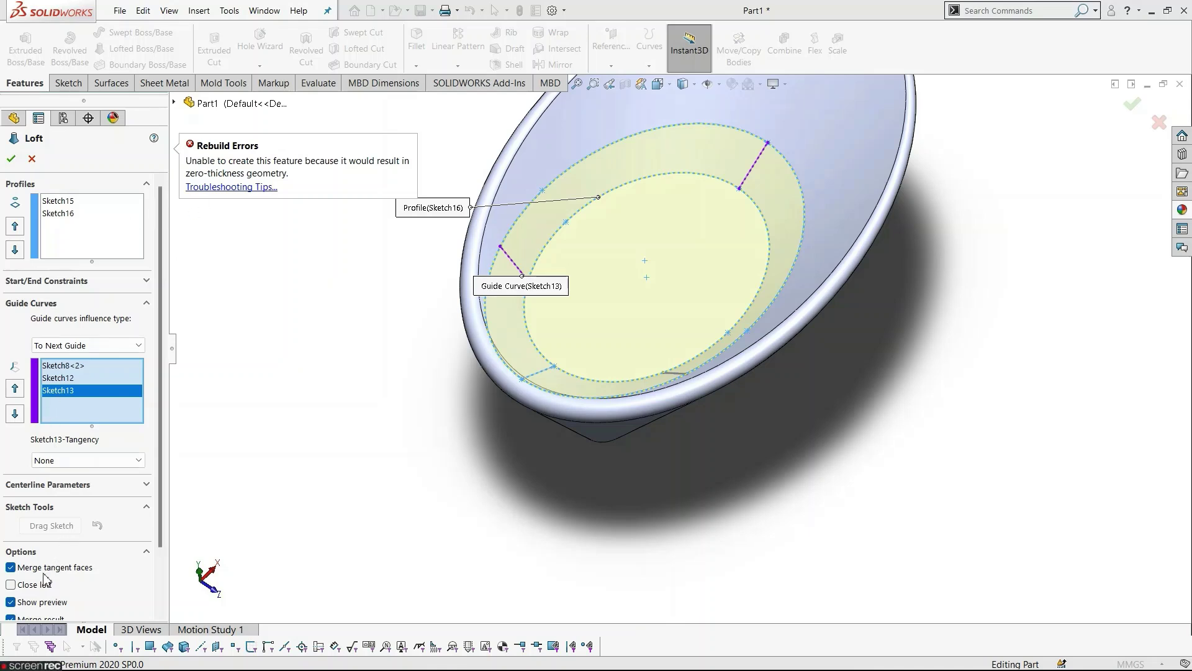
{"action": "scroll", "coordinate": [88, 612], "scroll_direction": "down", "scroll_amount": 3}
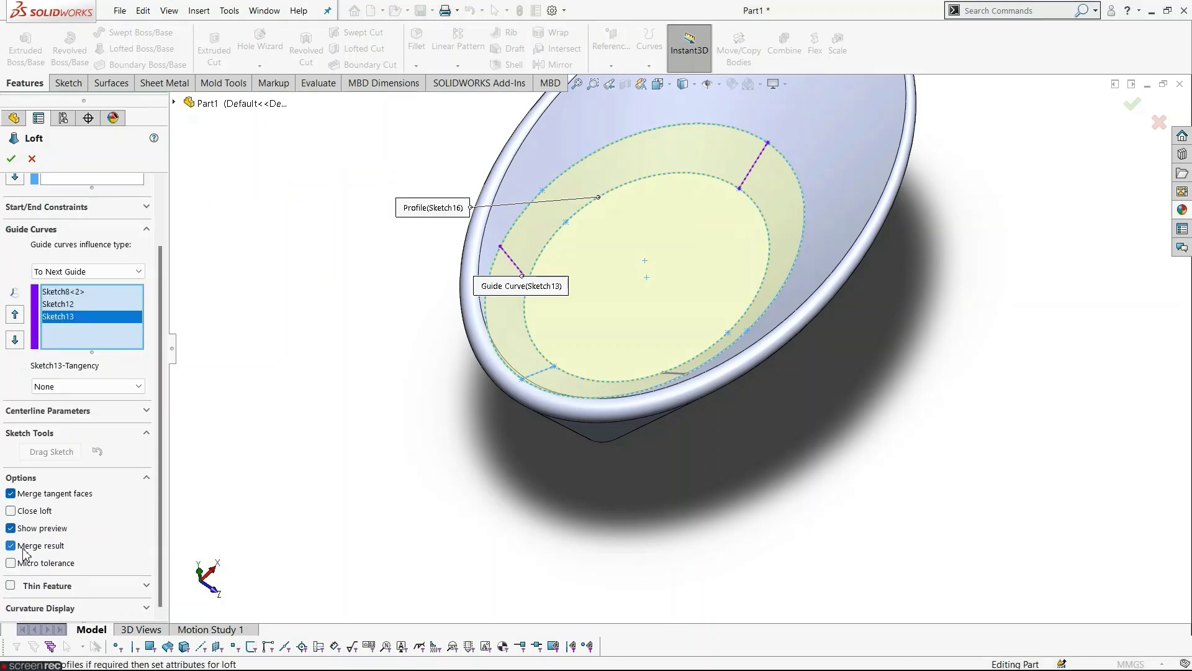
{"action": "left_click", "coordinate": [14, 163]}
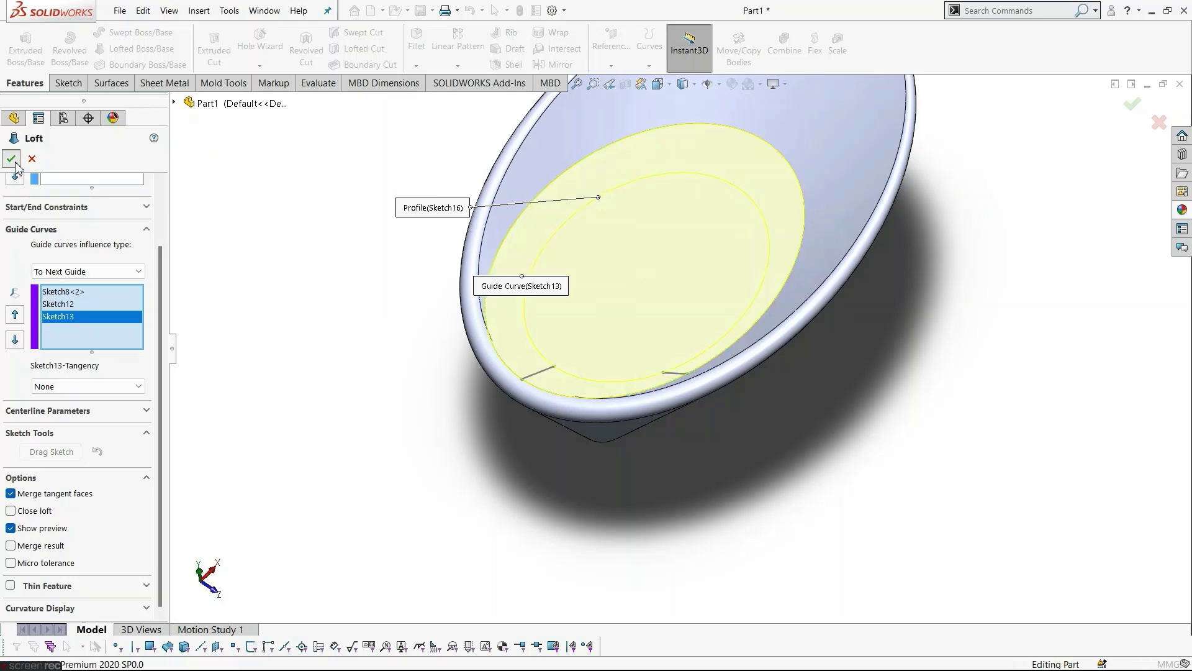
Hide the Sketch8 guide line on the bowl rim, then look back down into the bowl.
{"action": "left_click", "coordinate": [924, 384]}
{"action": "middle_click_drag", "start_coordinate": [912, 370], "coordinate": [895, 192]}
{"action": "scroll", "coordinate": [587, 350], "scroll_direction": "down", "scroll_amount": 3}
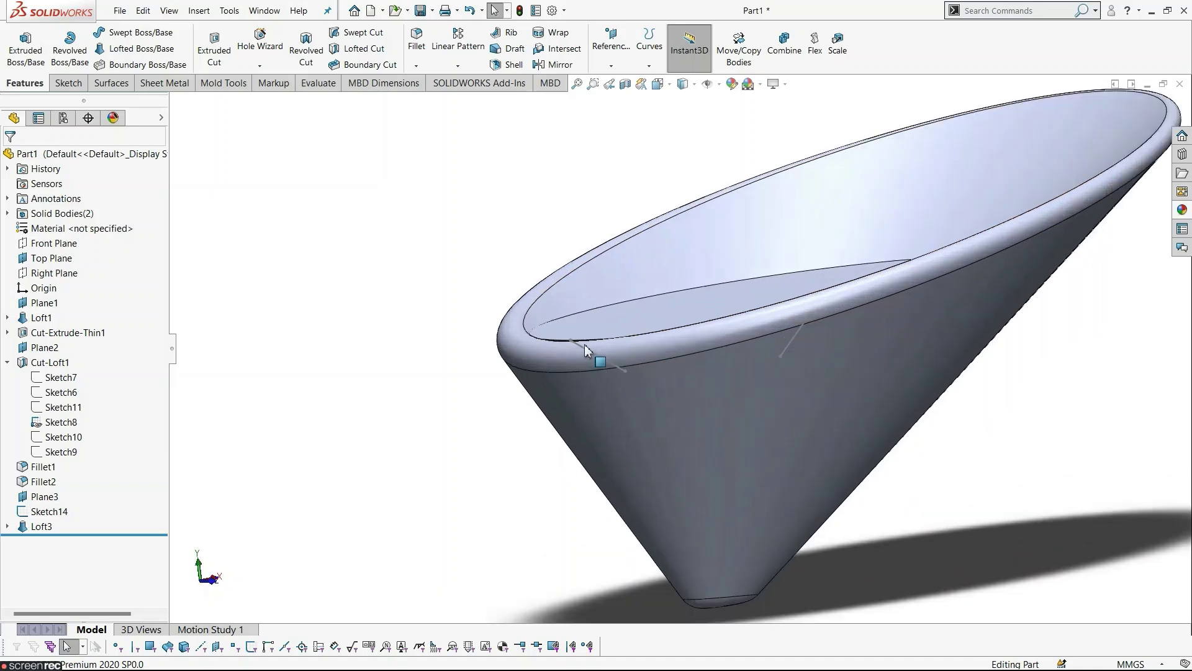
{"action": "scroll", "coordinate": [587, 349], "scroll_direction": "down", "scroll_amount": 2}
{"action": "left_click", "coordinate": [611, 364]}
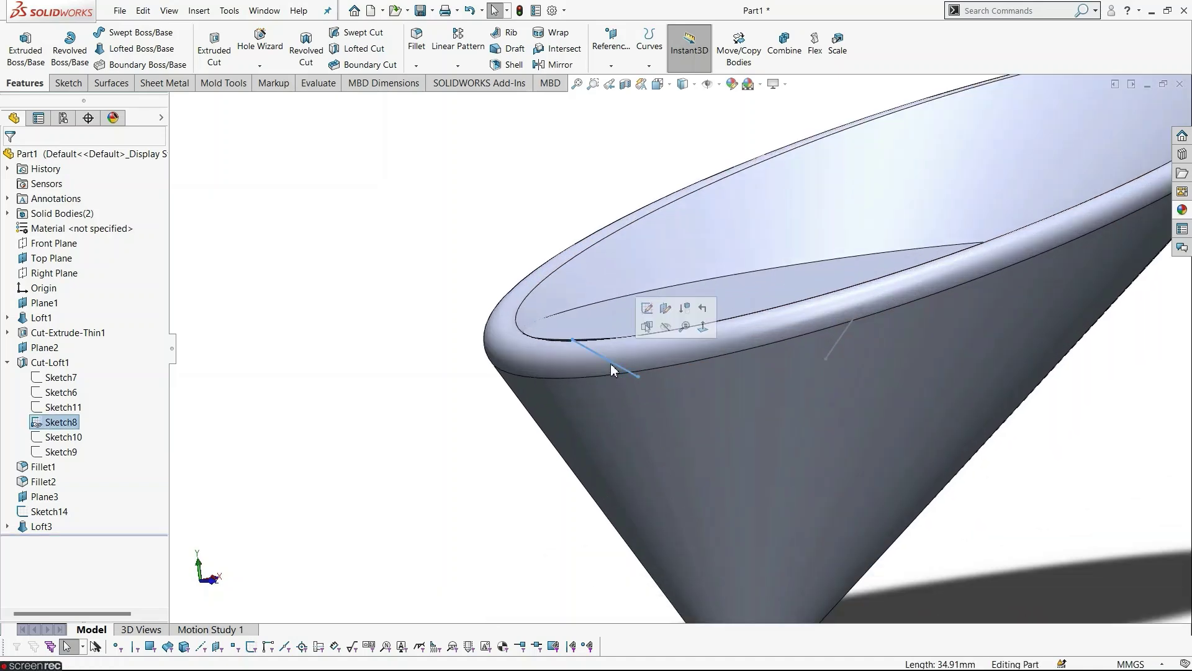
{"action": "left_click", "coordinate": [664, 330]}
{"action": "left_click", "coordinate": [836, 343]}
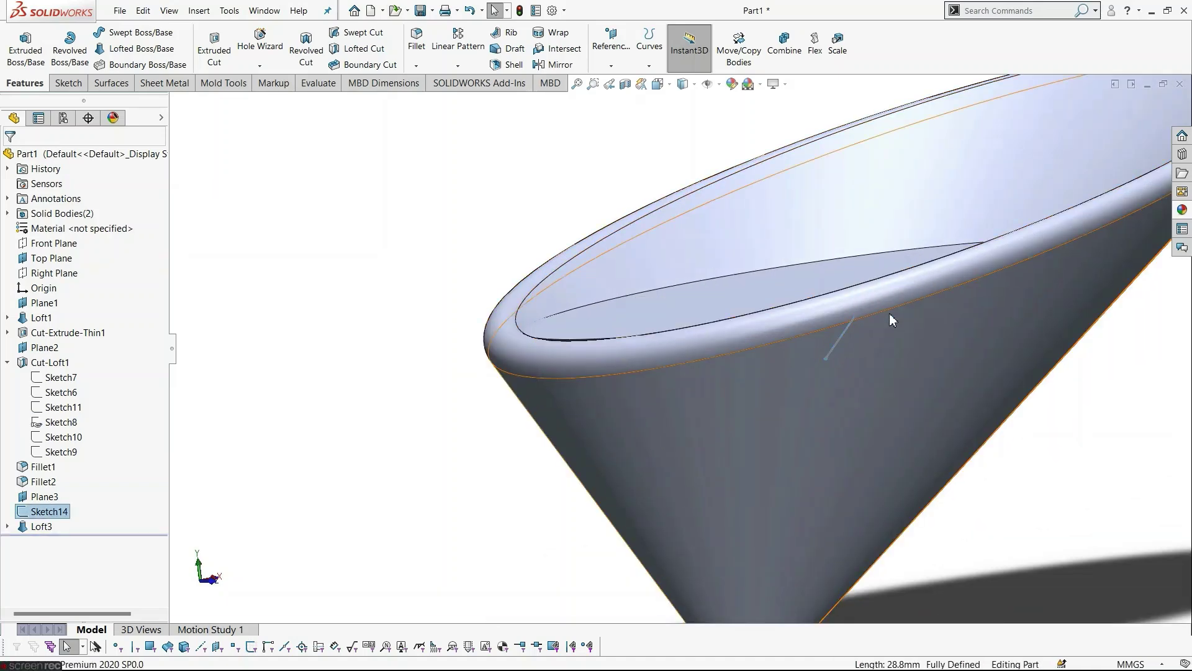
{"action": "key", "text": "Escape"}
{"action": "scroll", "coordinate": [634, 417], "scroll_direction": "up", "scroll_amount": 4}
{"action": "mouse_move", "coordinate": [638, 426]}
{"action": "middle_mouse_down"}
{"action": "mouse_move", "coordinate": [673, 412]}
{"action": "mouse_move", "coordinate": [698, 479]}
{"action": "mouse_move", "coordinate": [693, 455]}
{"action": "middle_mouse_up"}
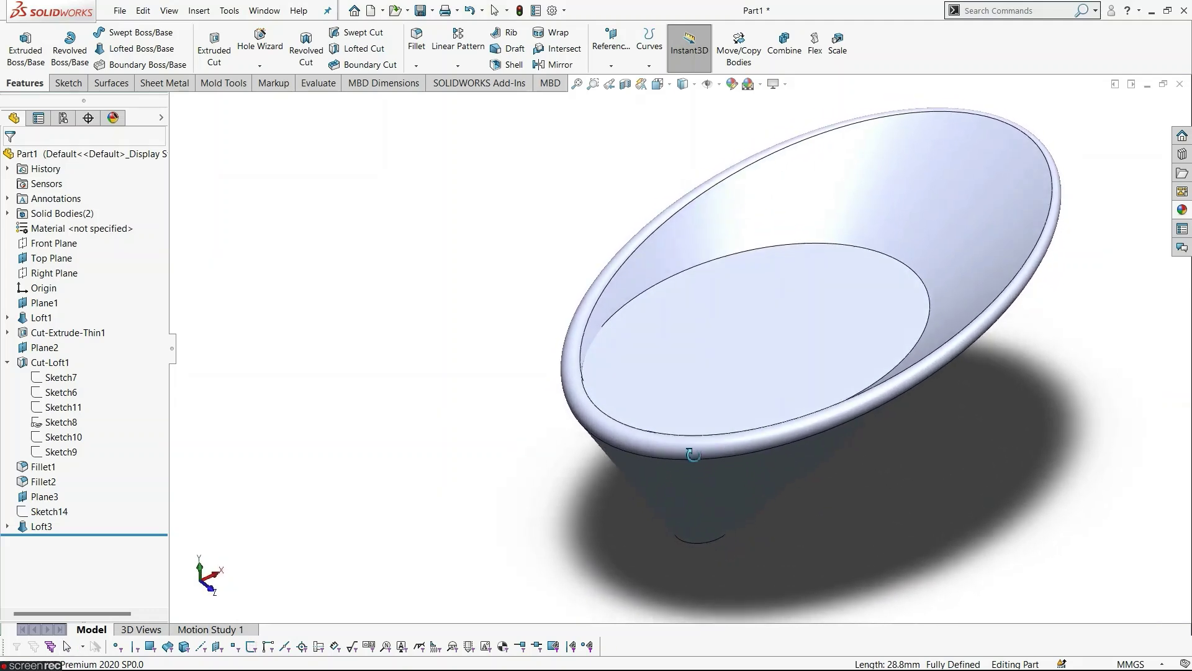
Apply Fillet3 with a 2 mm radius to Loft3's inner bottom face edge.
{"action": "left_click", "coordinate": [416, 41]}
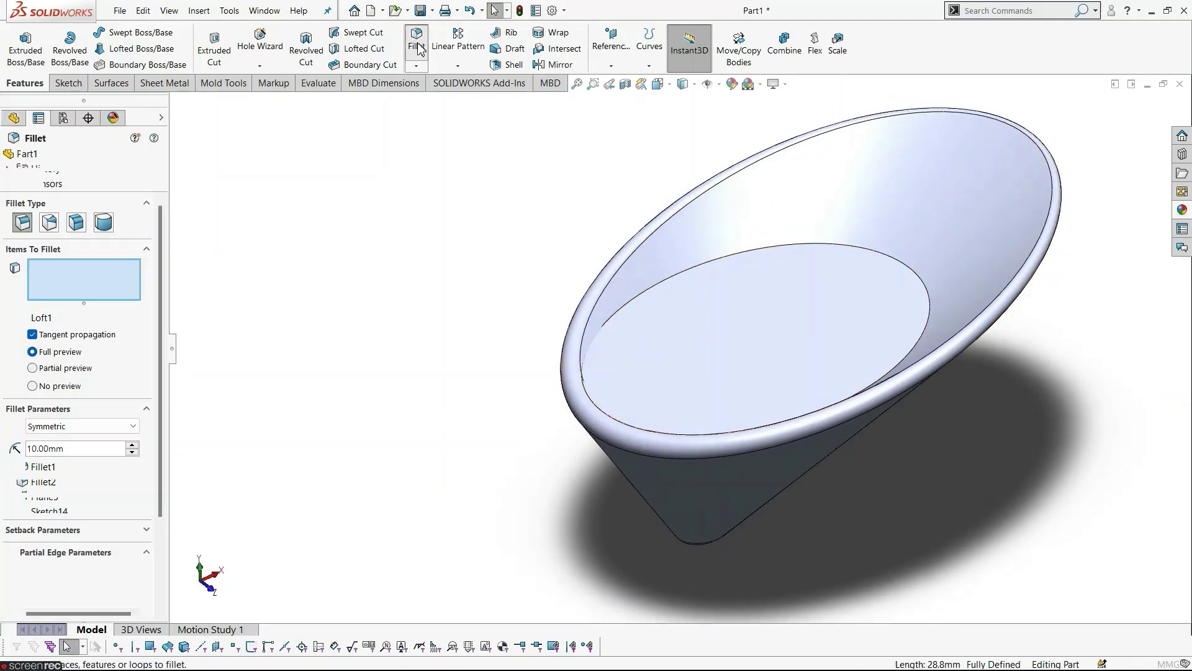
{"action": "left_click", "coordinate": [739, 363]}
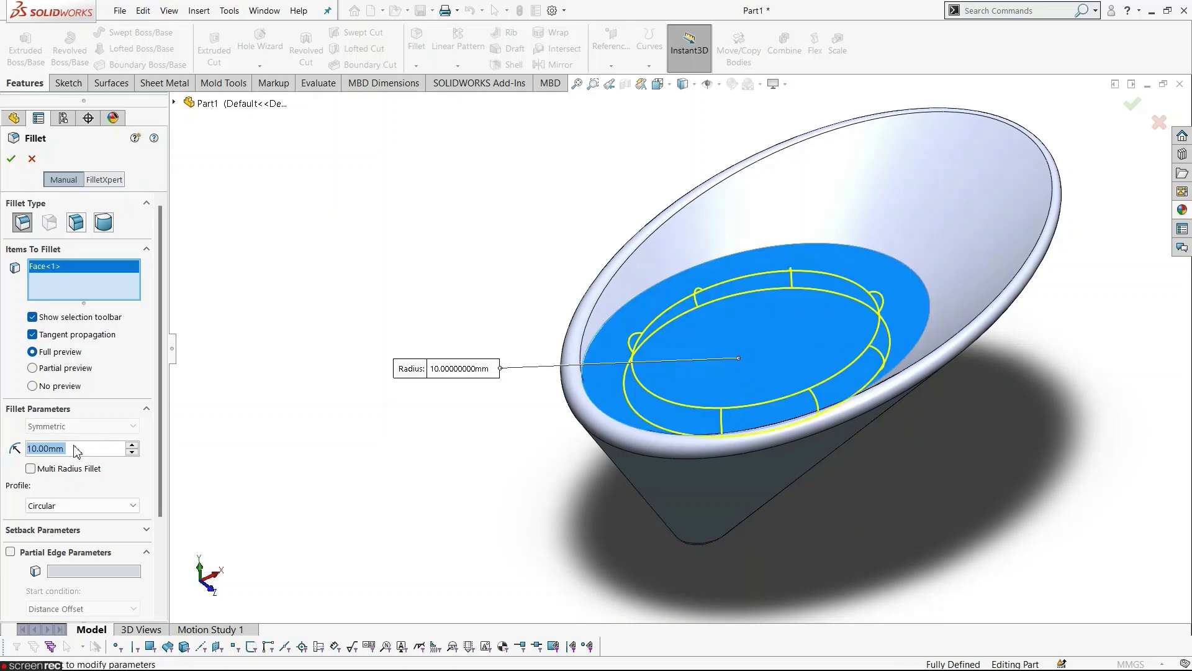
{"action": "type", "text": "2"}
{"action": "key", "text": "Return"}
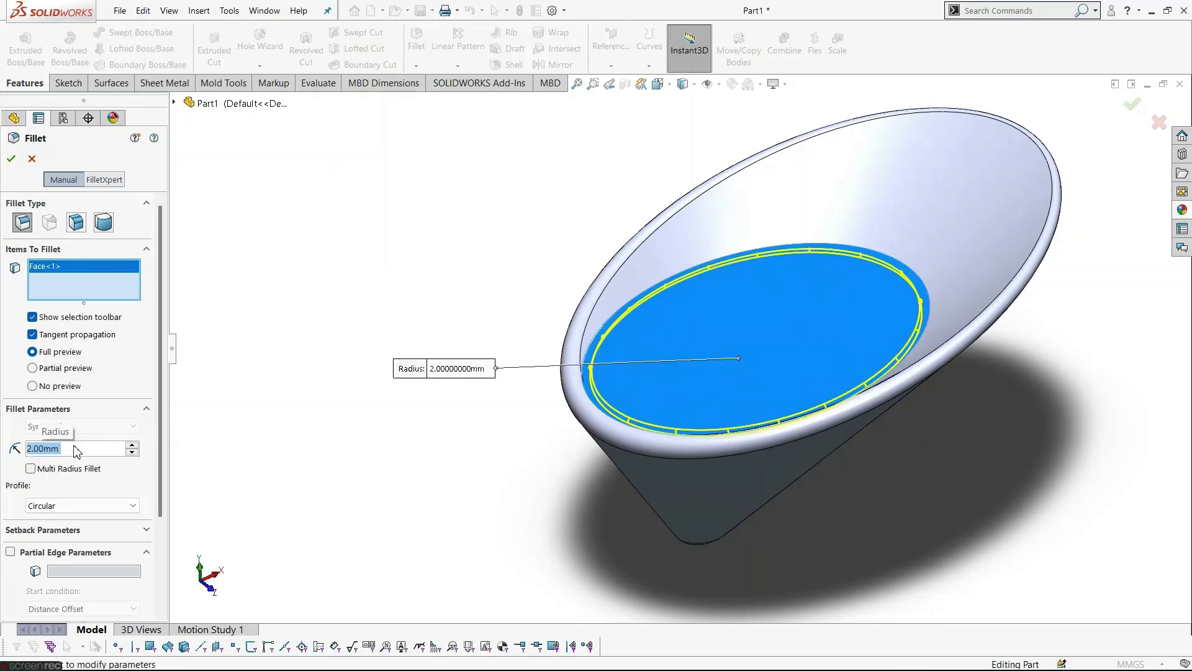
{"action": "scroll", "coordinate": [724, 364], "scroll_direction": "down", "scroll_amount": 3}
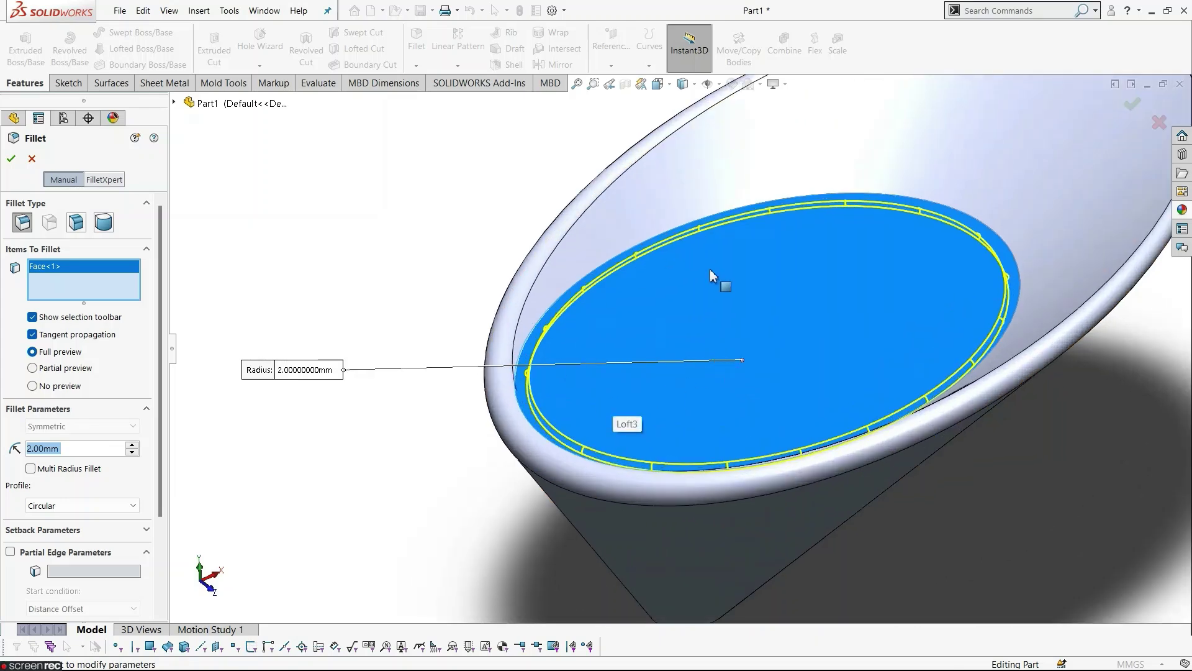
{"action": "left_click", "coordinate": [11, 159]}
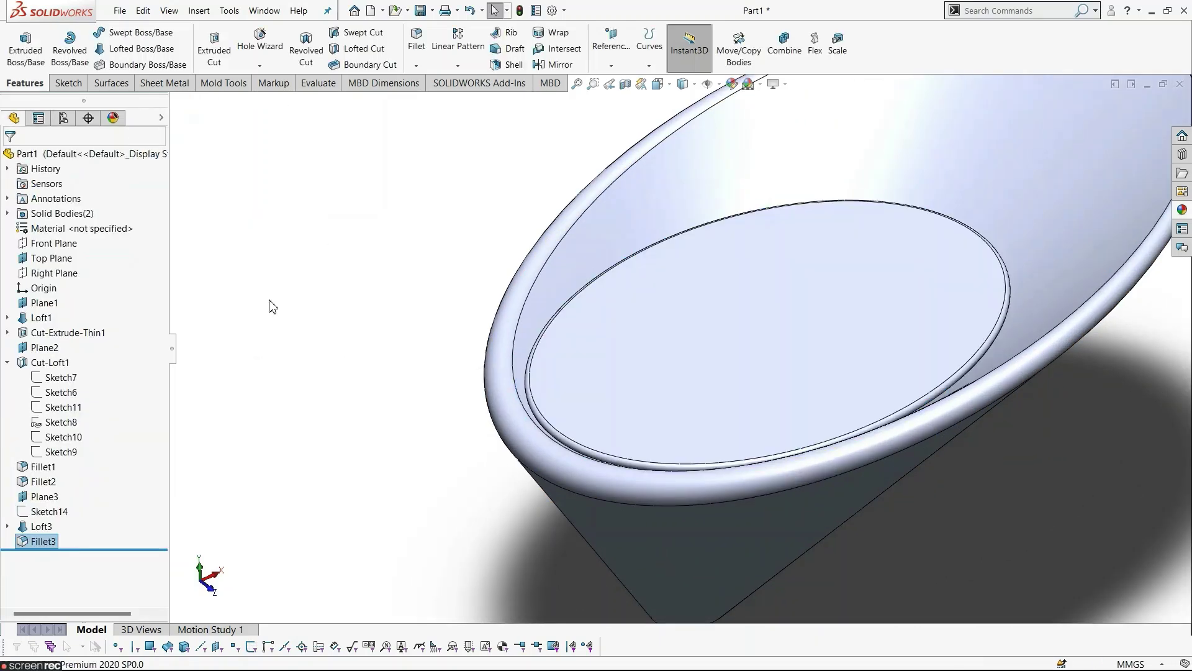
{"action": "key", "text": "f"}
{"action": "middle_click_drag", "start_coordinate": [532, 431], "coordinate": [843, 418]}
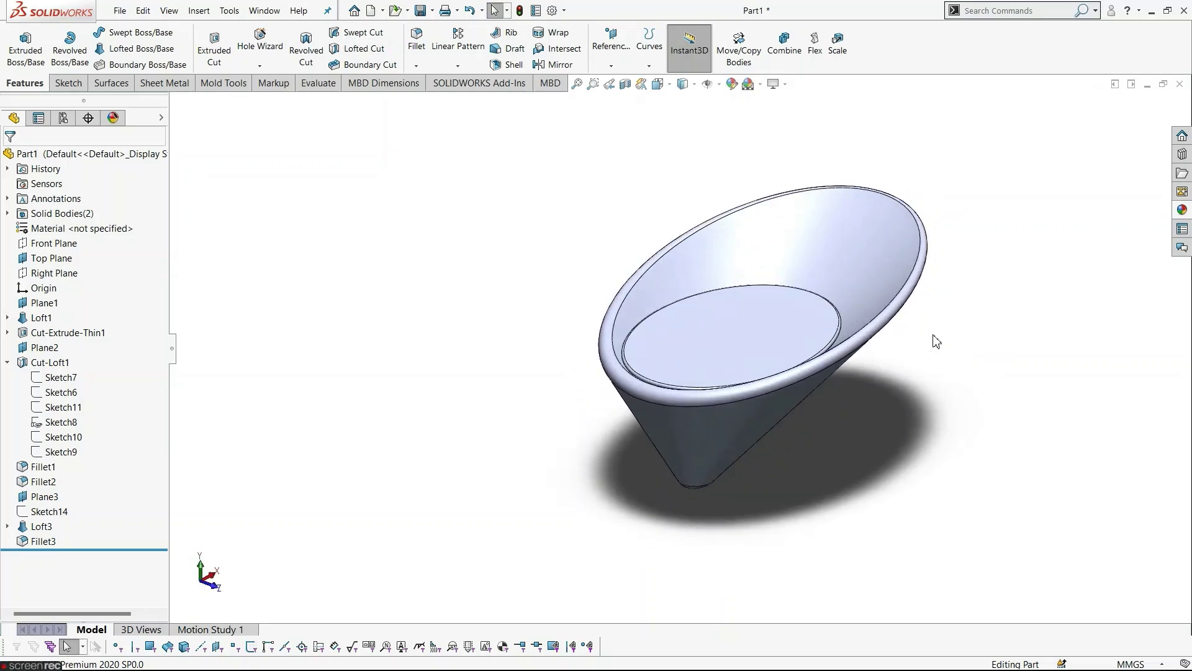
{"action": "scroll", "coordinate": [936, 341], "scroll_direction": "down", "scroll_amount": 3}
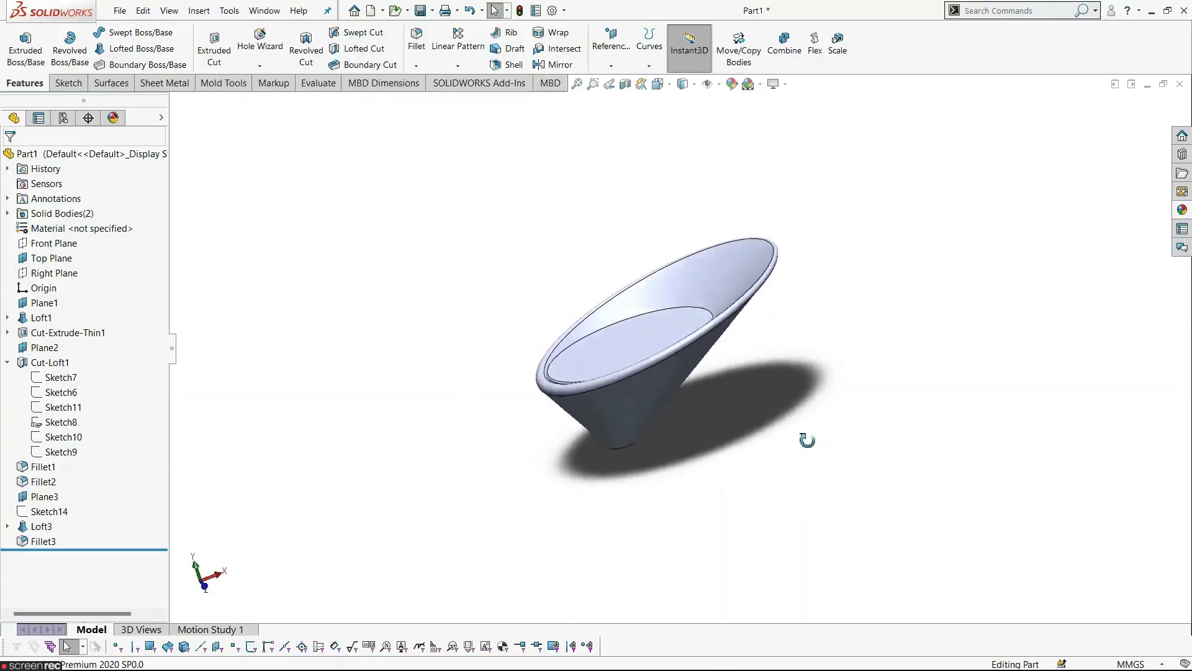
{"action": "mouse_move", "coordinate": [806, 439]}
{"action": "middle_mouse_down"}
{"action": "mouse_move", "coordinate": [769, 447]}
{"action": "mouse_move", "coordinate": [838, 431]}
{"action": "mouse_move", "coordinate": [823, 422]}
{"action": "middle_mouse_up"}
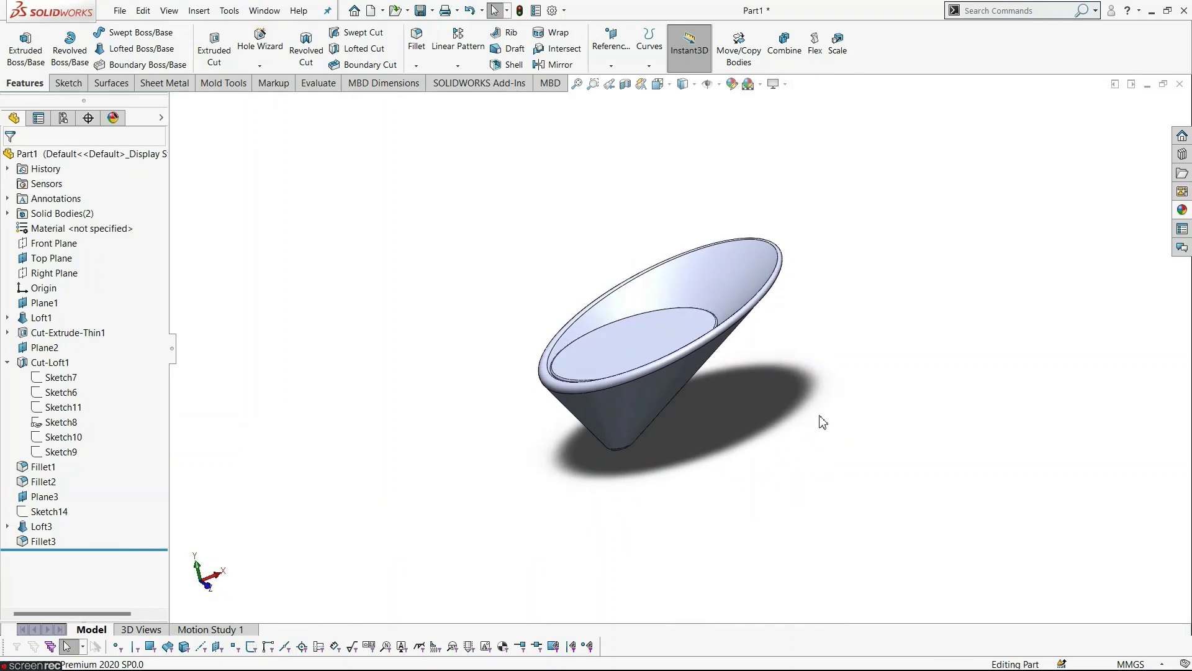
Start Sketch17 on the Front Plane with a horizontal centerline rightward from the origin.
{"action": "left_click", "coordinate": [62, 243]}
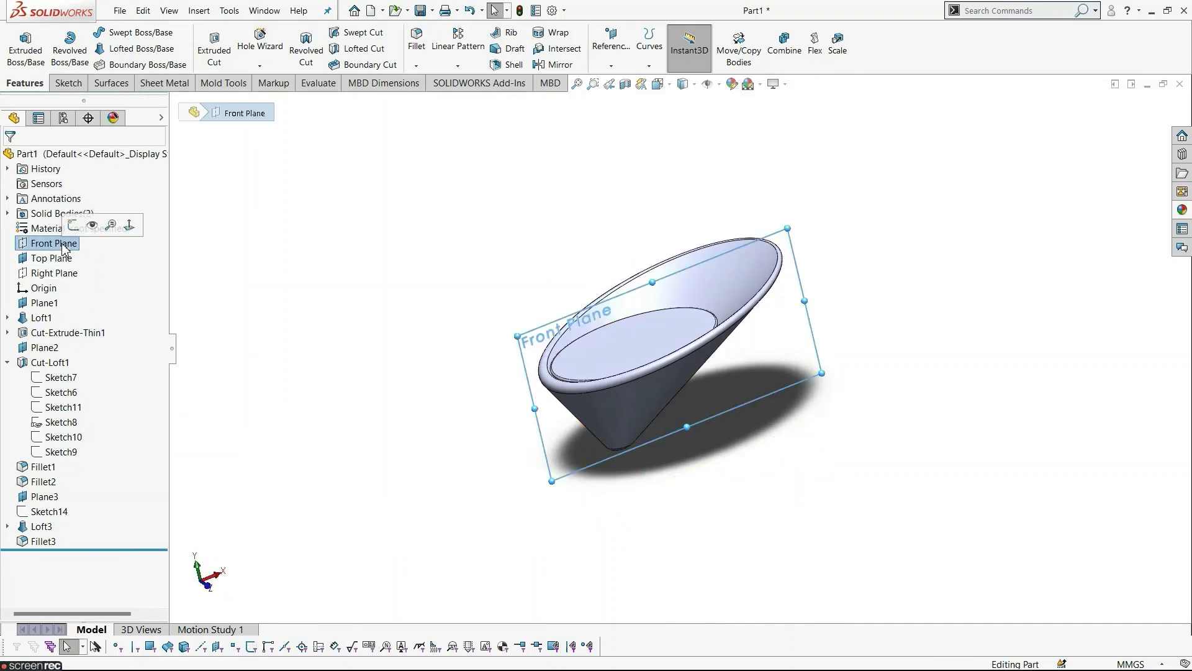
{"action": "left_click", "coordinate": [74, 225]}
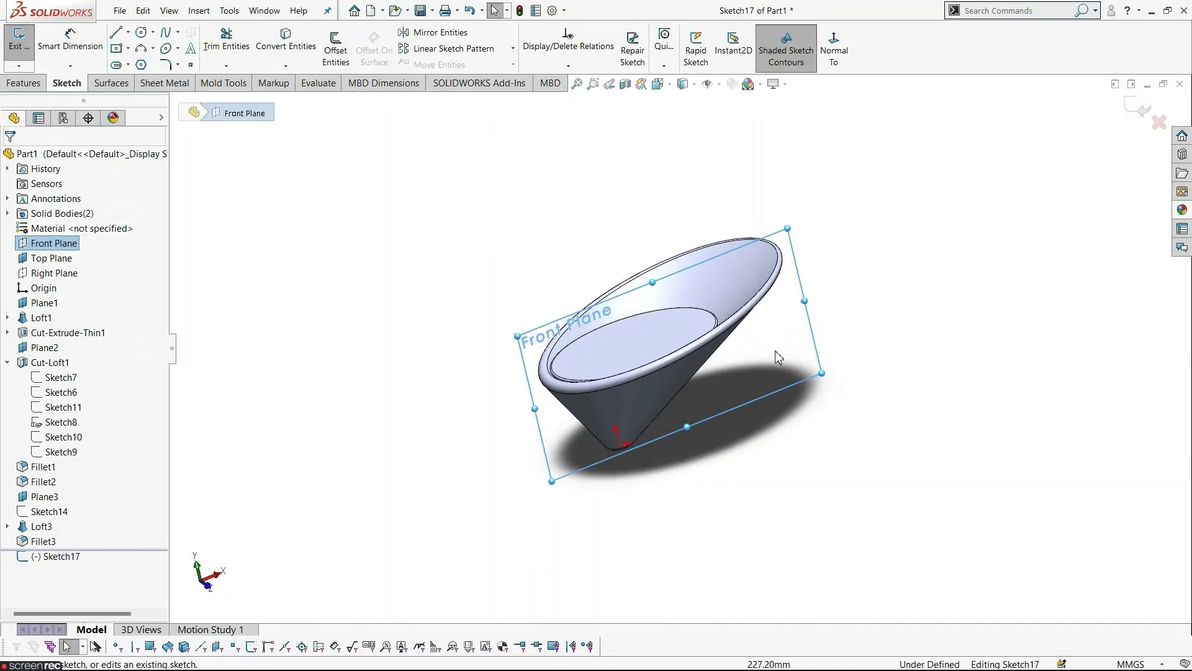
{"action": "left_click", "coordinate": [817, 158]}
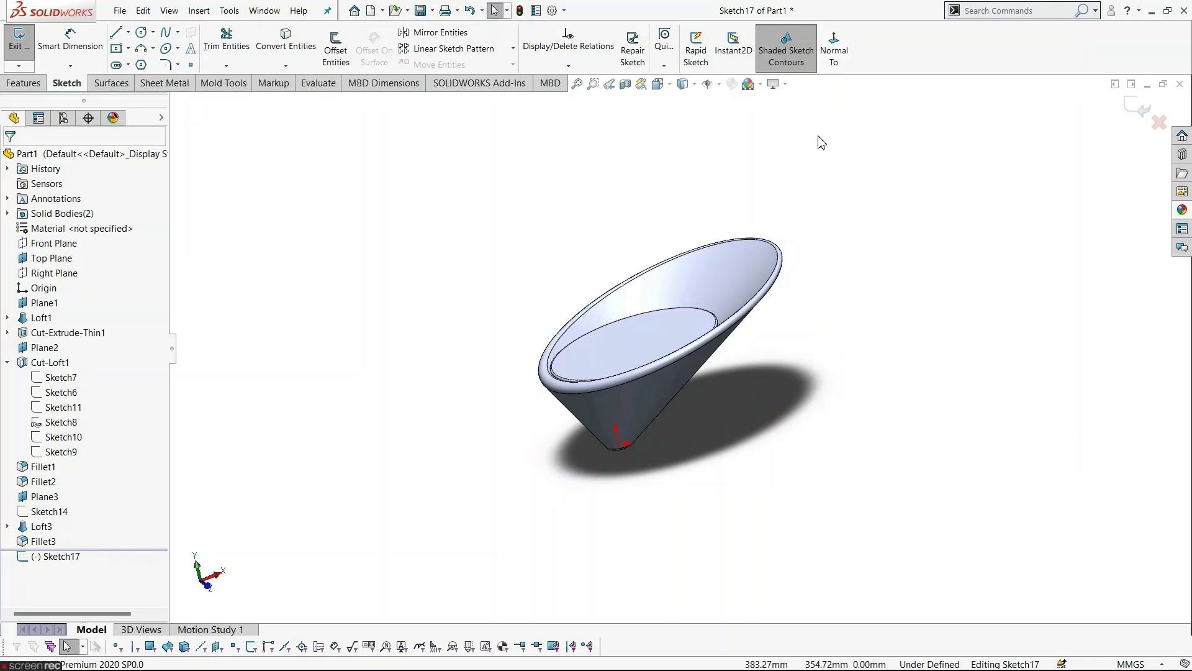
{"action": "left_click", "coordinate": [834, 56]}
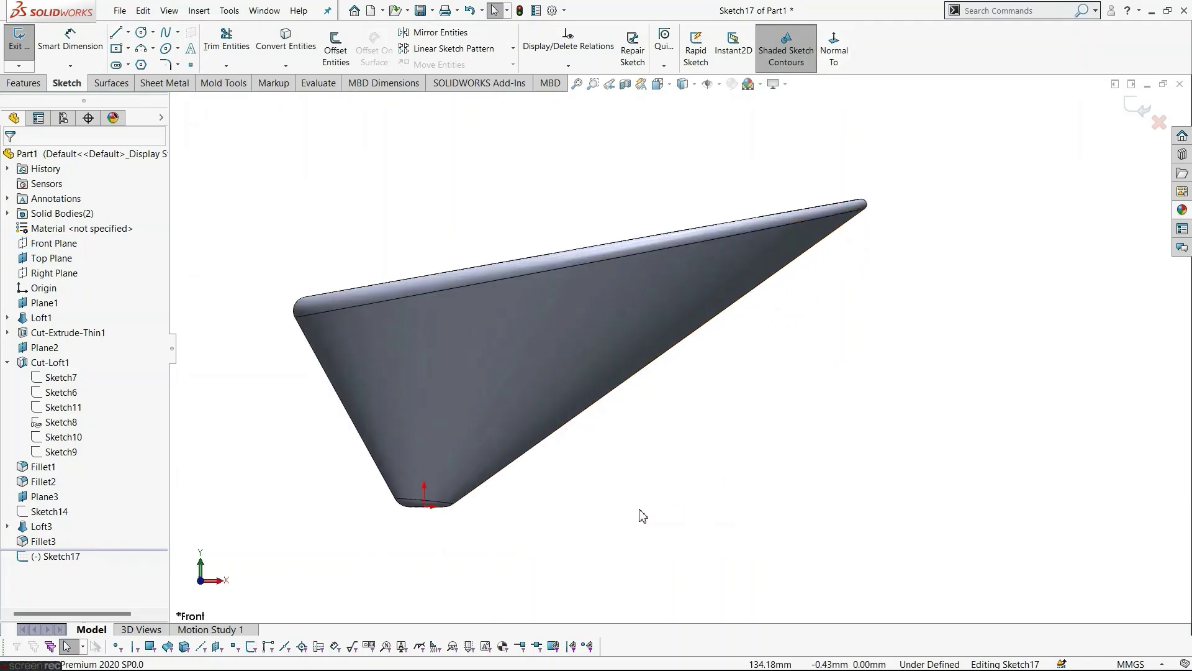
{"action": "left_click", "coordinate": [127, 34]}
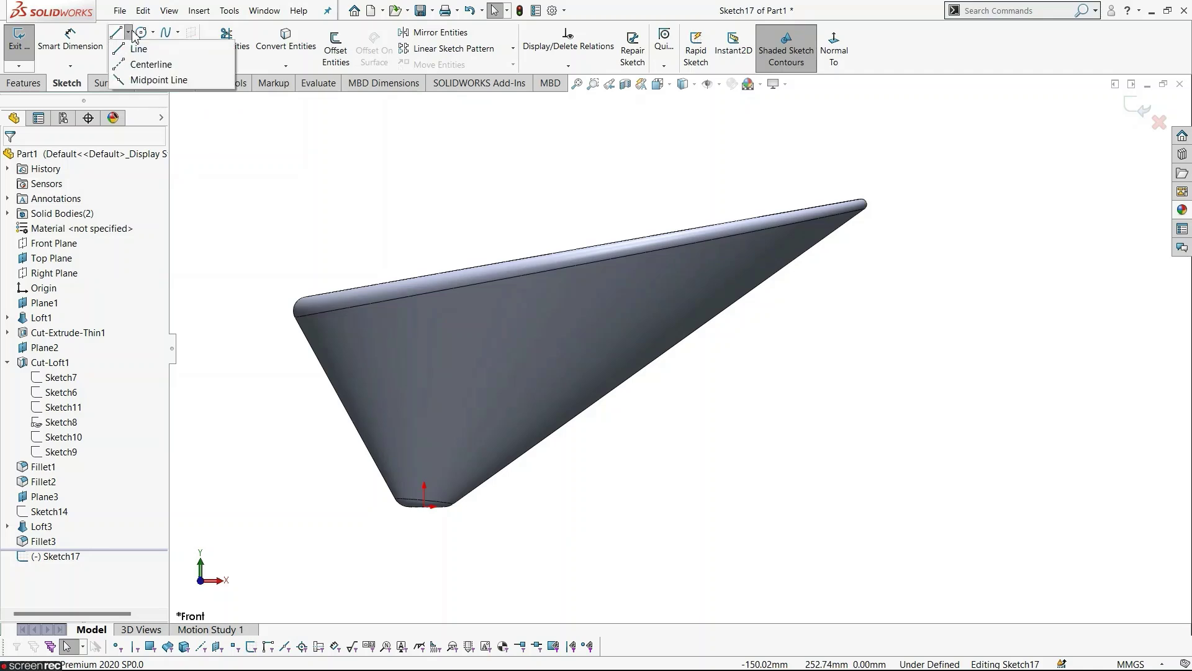
{"action": "left_click", "coordinate": [149, 63]}
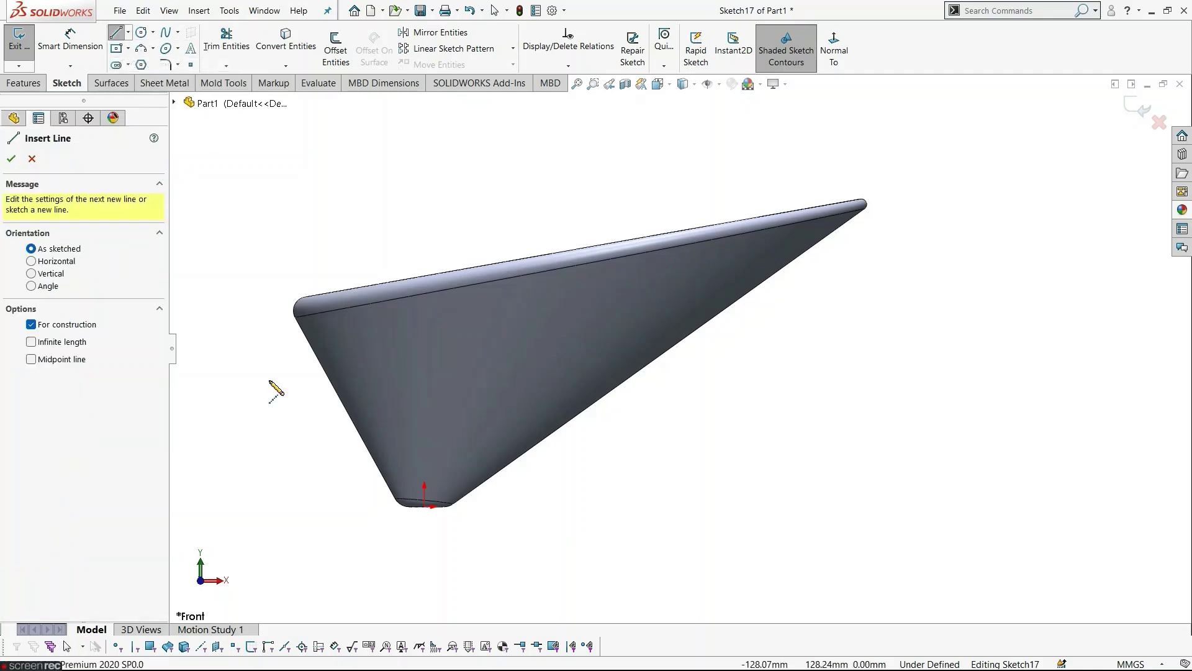
{"action": "left_click", "coordinate": [425, 506]}
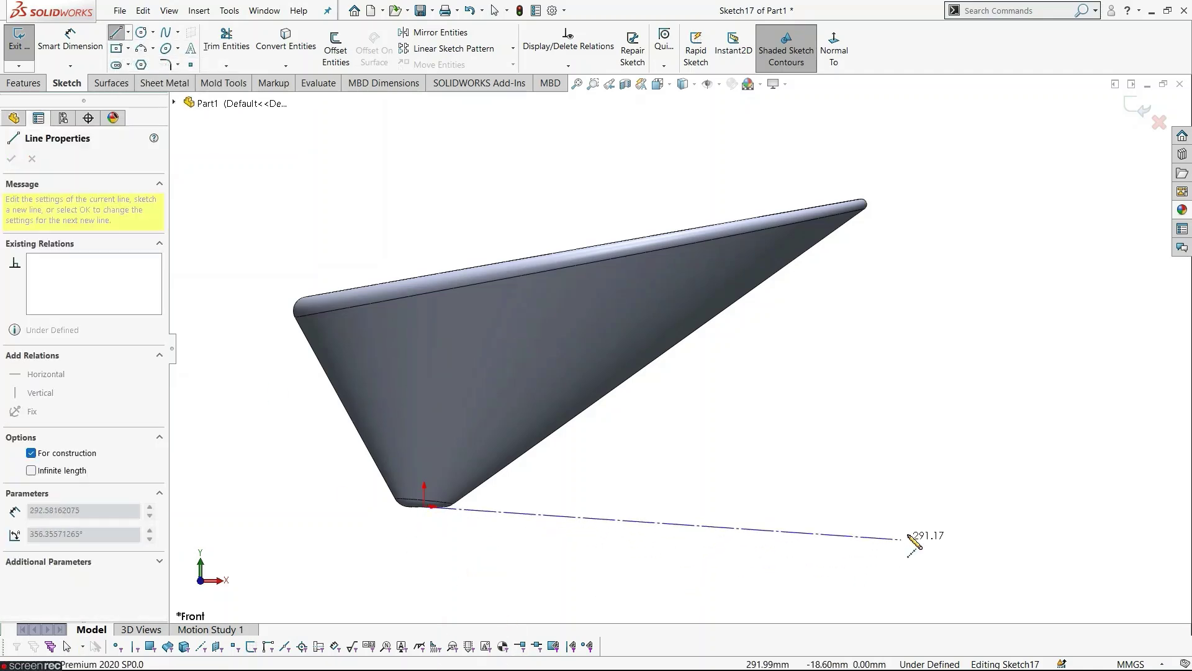
{"action": "left_click", "coordinate": [930, 506]}
{"action": "key", "text": "Escape"}
Draw a slanted leg line from the cone's sloped side down to the centerline.
{"action": "scroll", "coordinate": [408, 392], "scroll_direction": "up", "scroll_amount": 2}
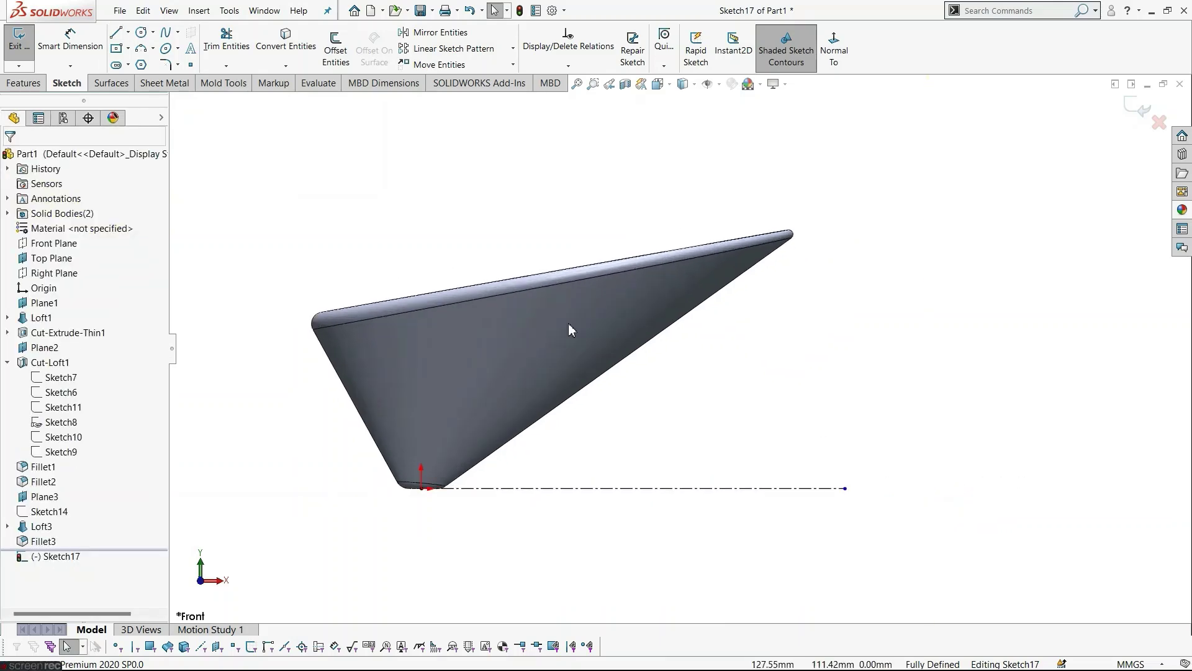
{"action": "left_click", "coordinate": [116, 32]}
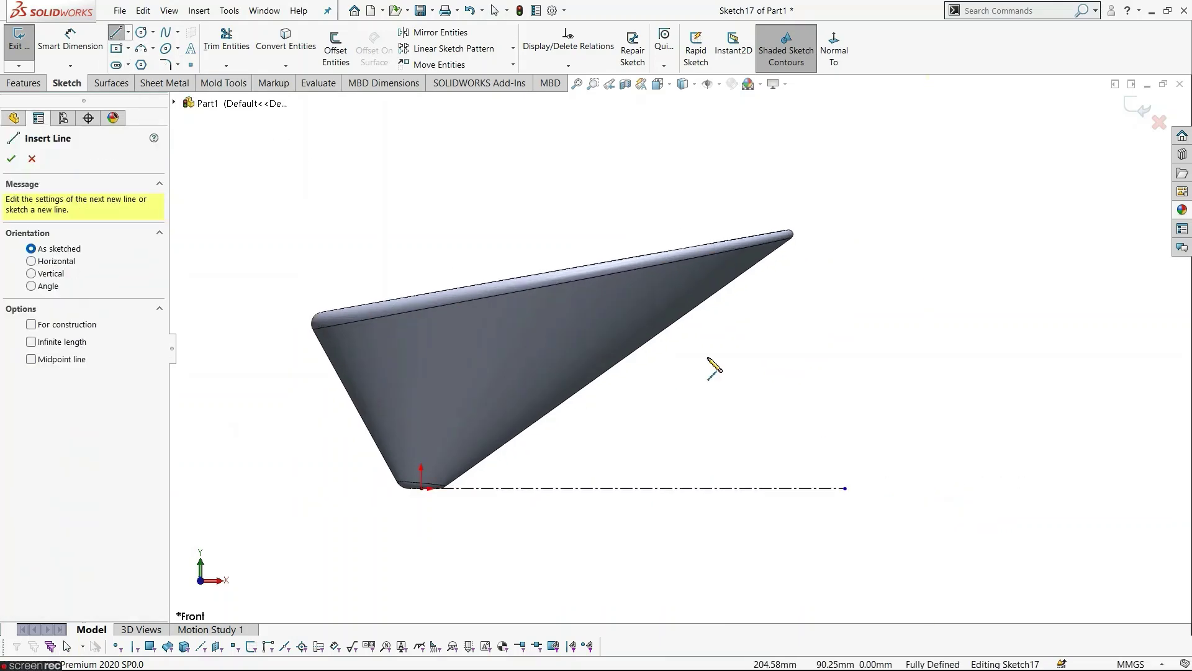
{"action": "left_click", "coordinate": [685, 314]}
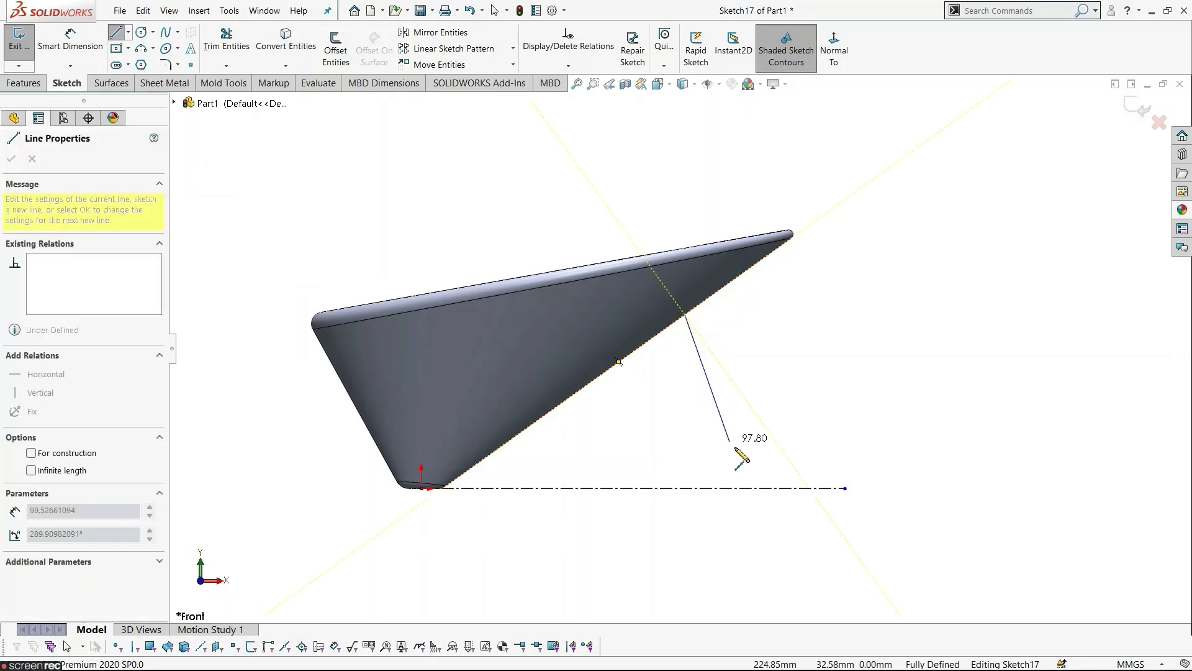
{"action": "left_click", "coordinate": [756, 488]}
{"action": "key", "text": "Escape"}
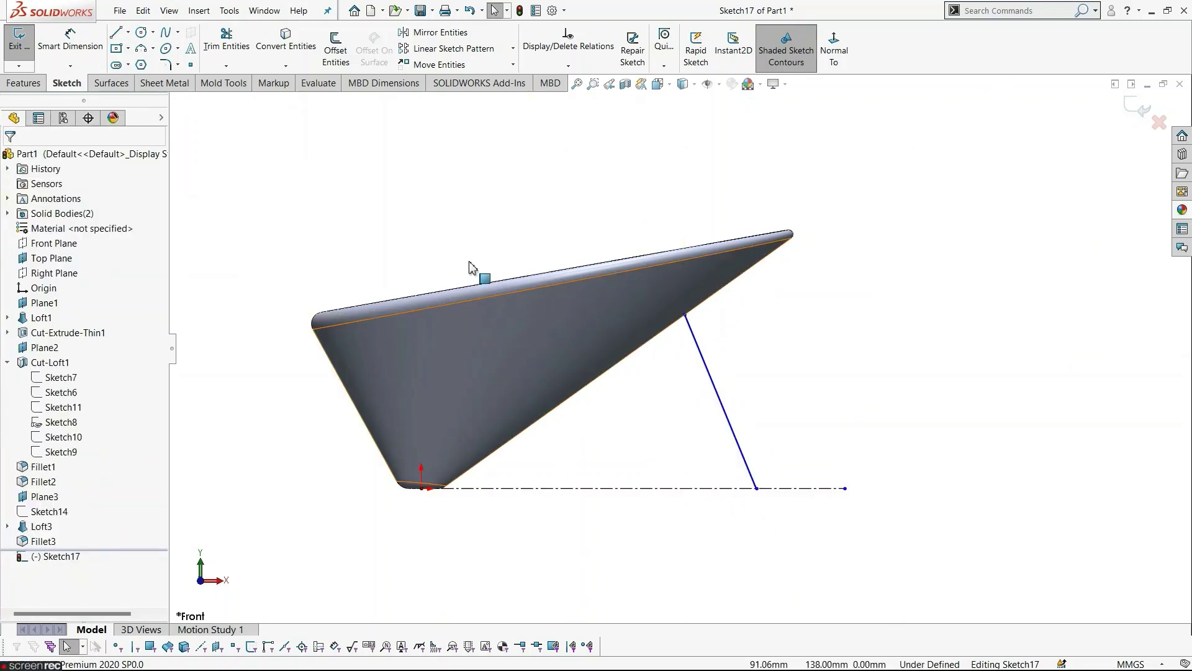
Dimension the leg line's foot 200 mm horizontally from the bowl tip.
{"action": "left_click", "coordinate": [74, 39]}
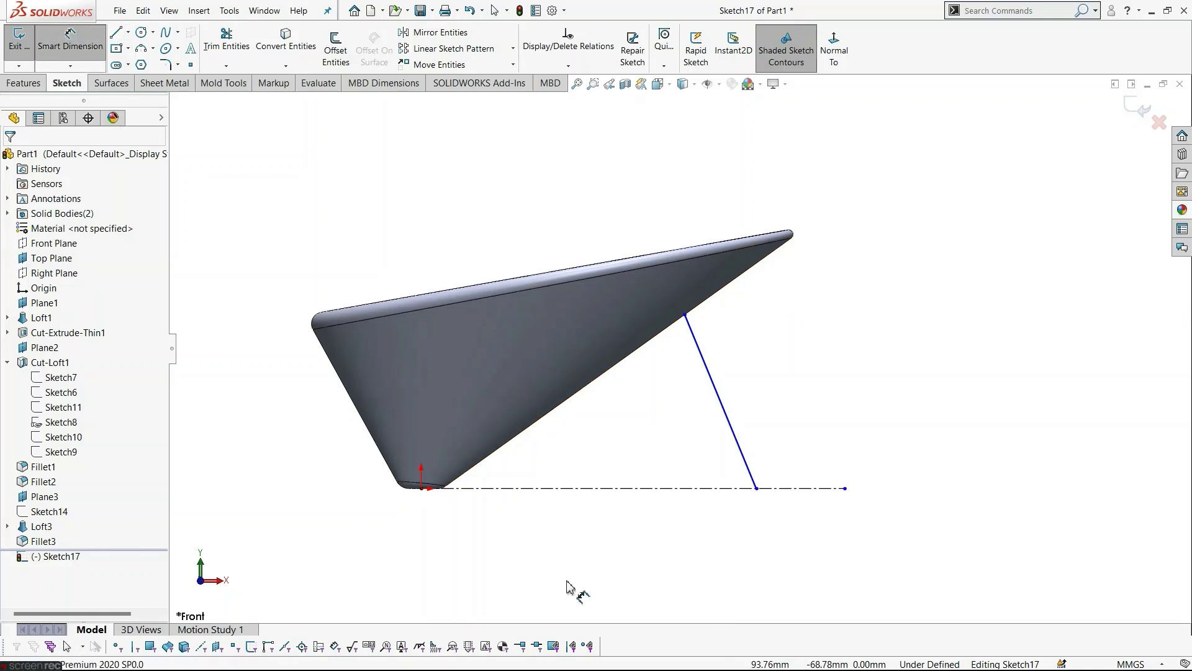
{"action": "left_click", "coordinate": [756, 489]}
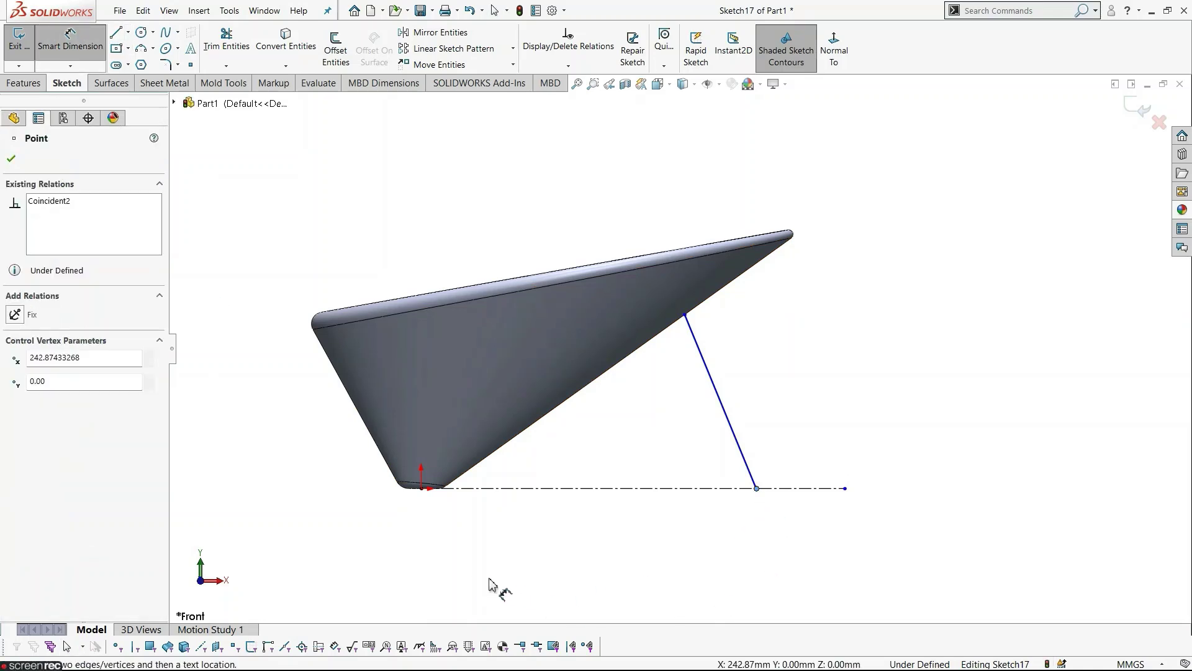
{"action": "left_click", "coordinate": [422, 489]}
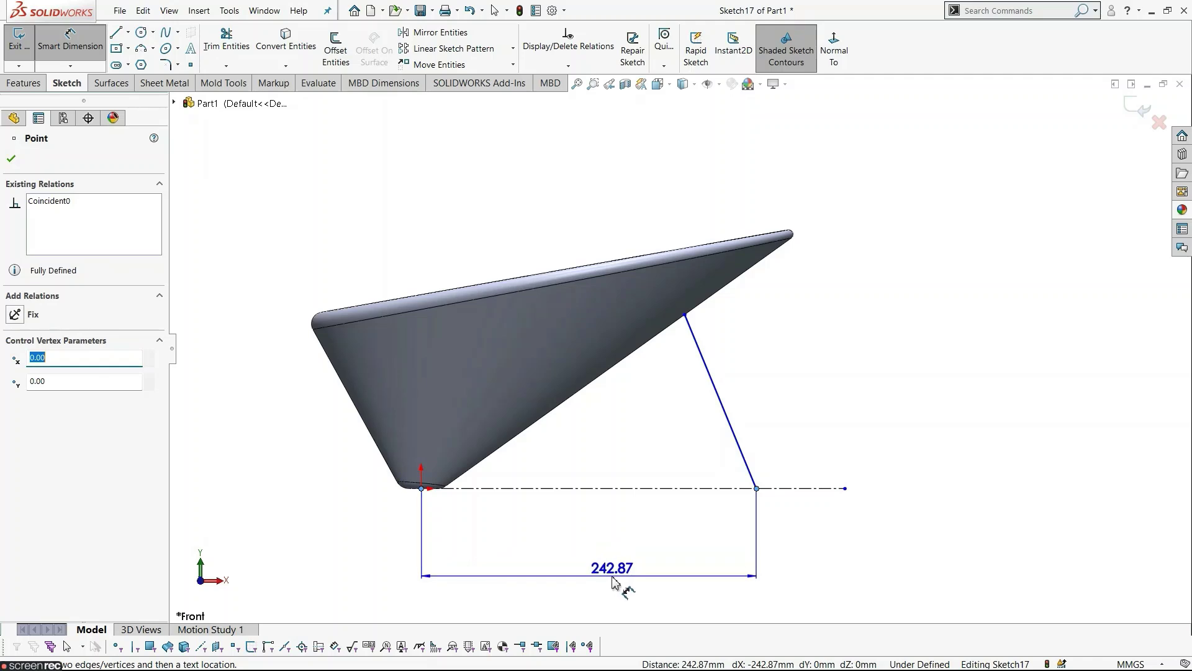
{"action": "left_click", "coordinate": [611, 581]}
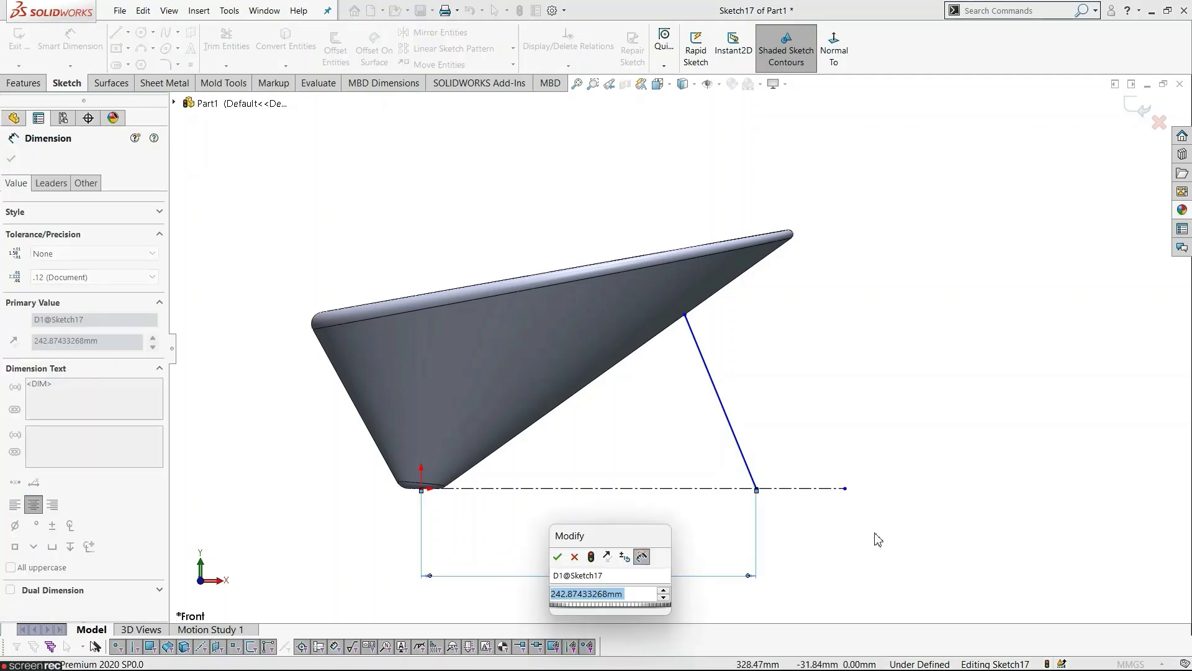
{"action": "type", "text": "200"}
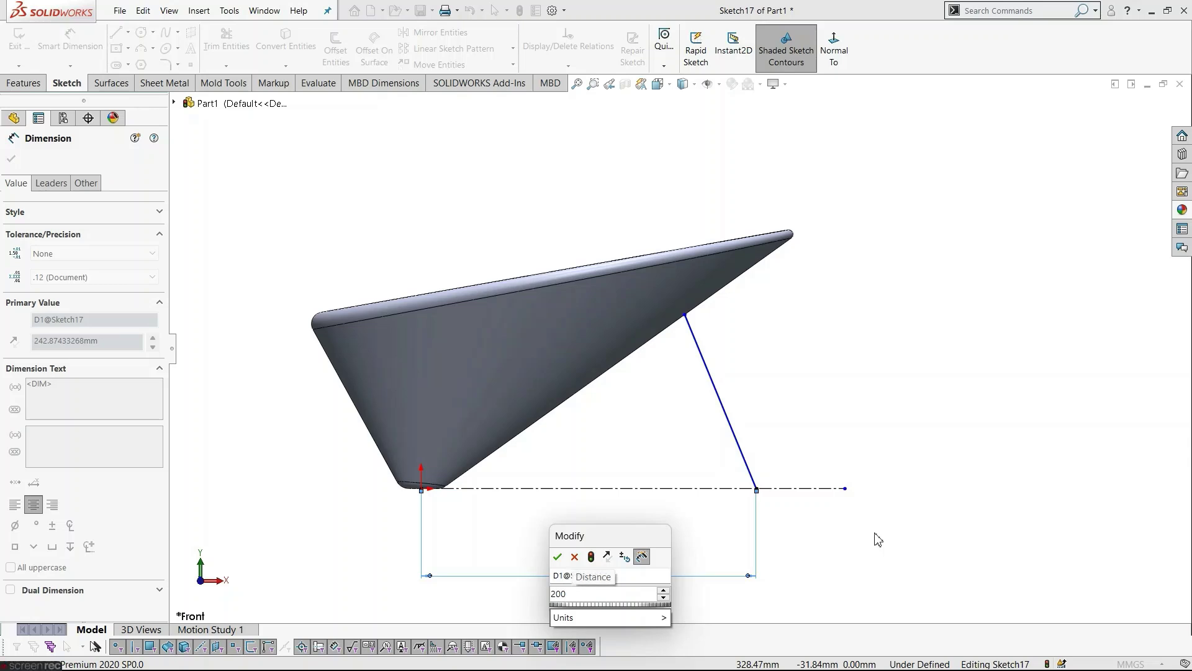
{"action": "key", "text": "Return"}
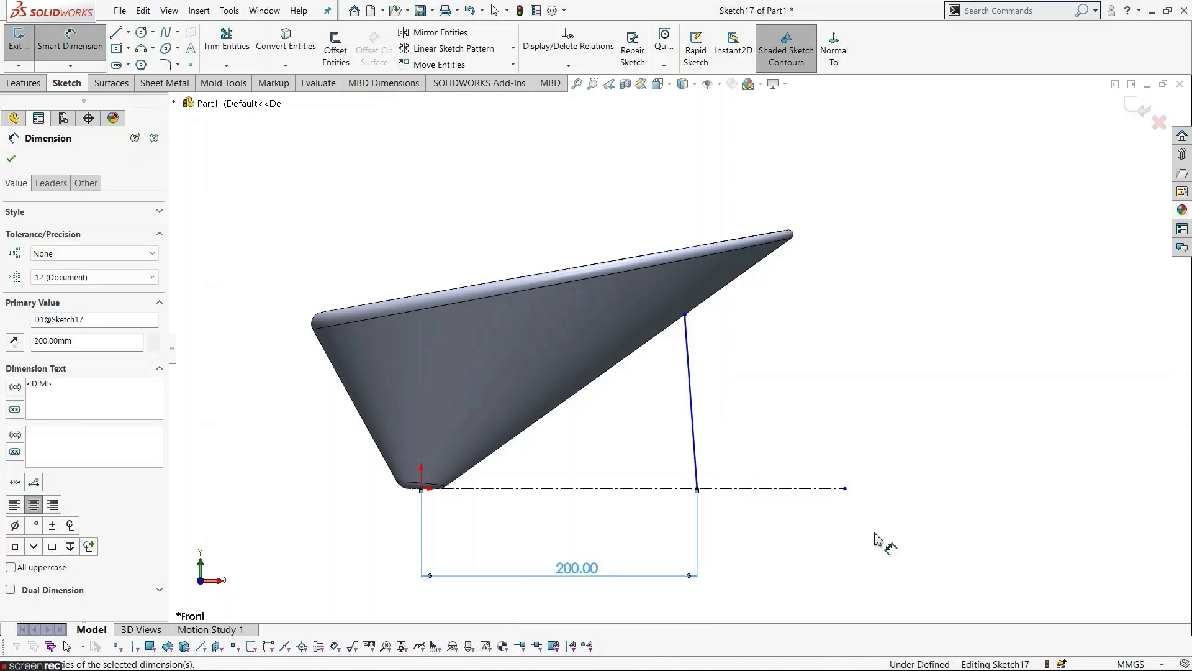
Set the leg line's angle to 15° from vertical.
{"action": "left_click", "coordinate": [878, 539]}
{"action": "left_click", "coordinate": [694, 446]}
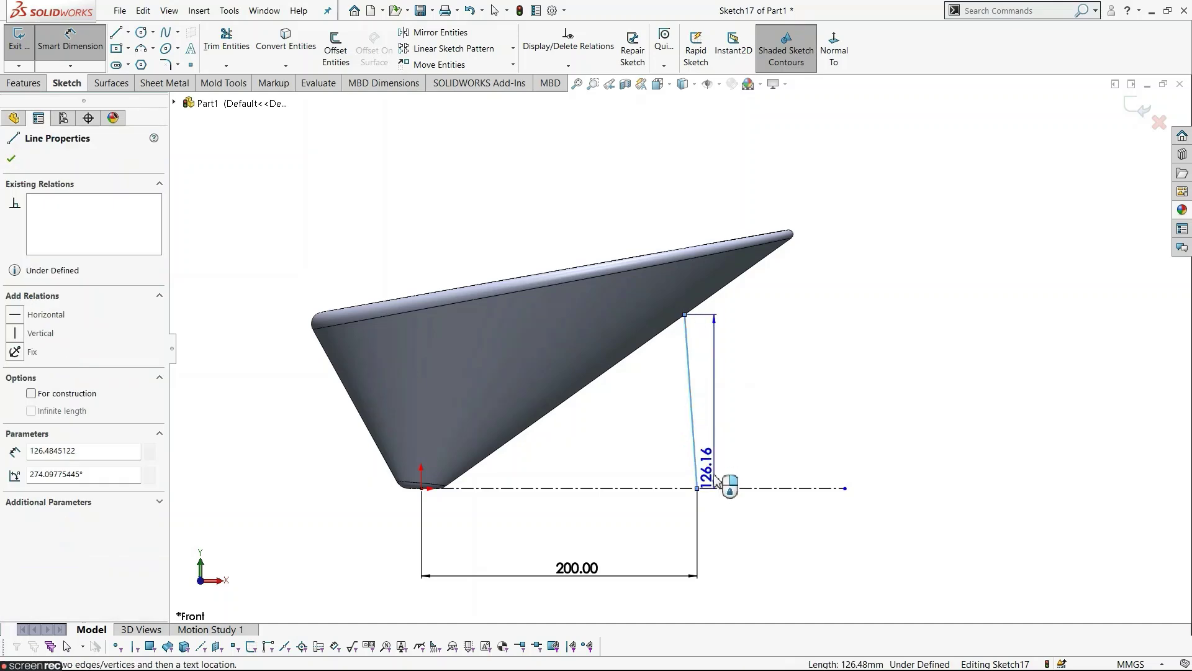
{"action": "left_click", "coordinate": [700, 486]}
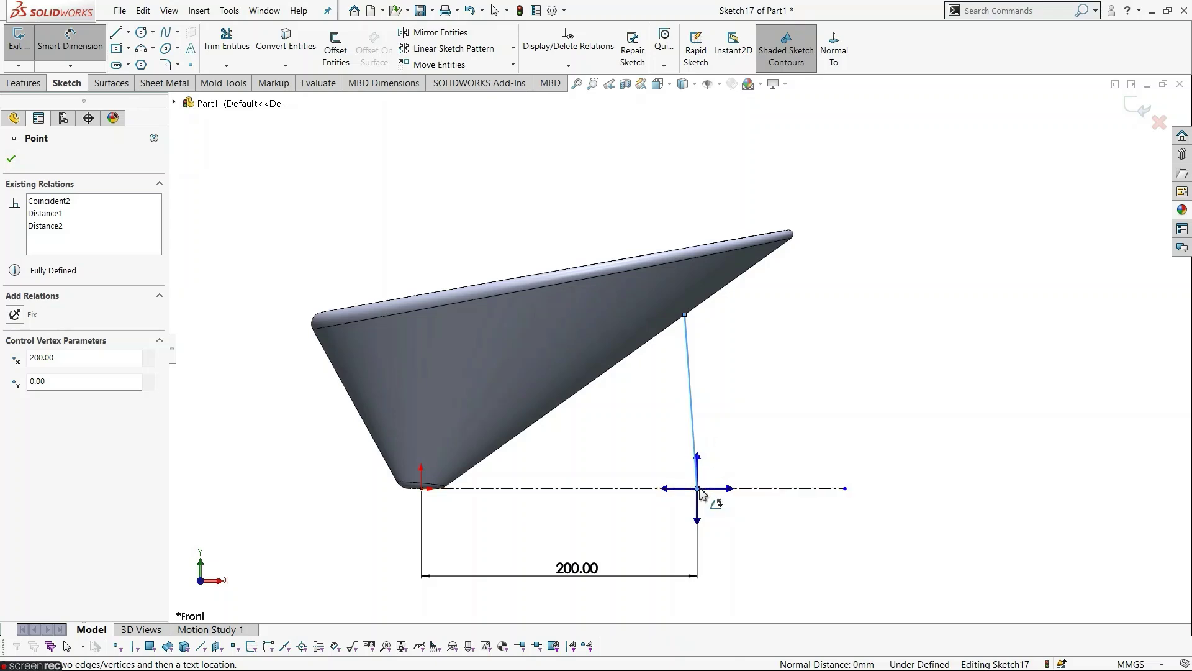
{"action": "left_click", "coordinate": [697, 459]}
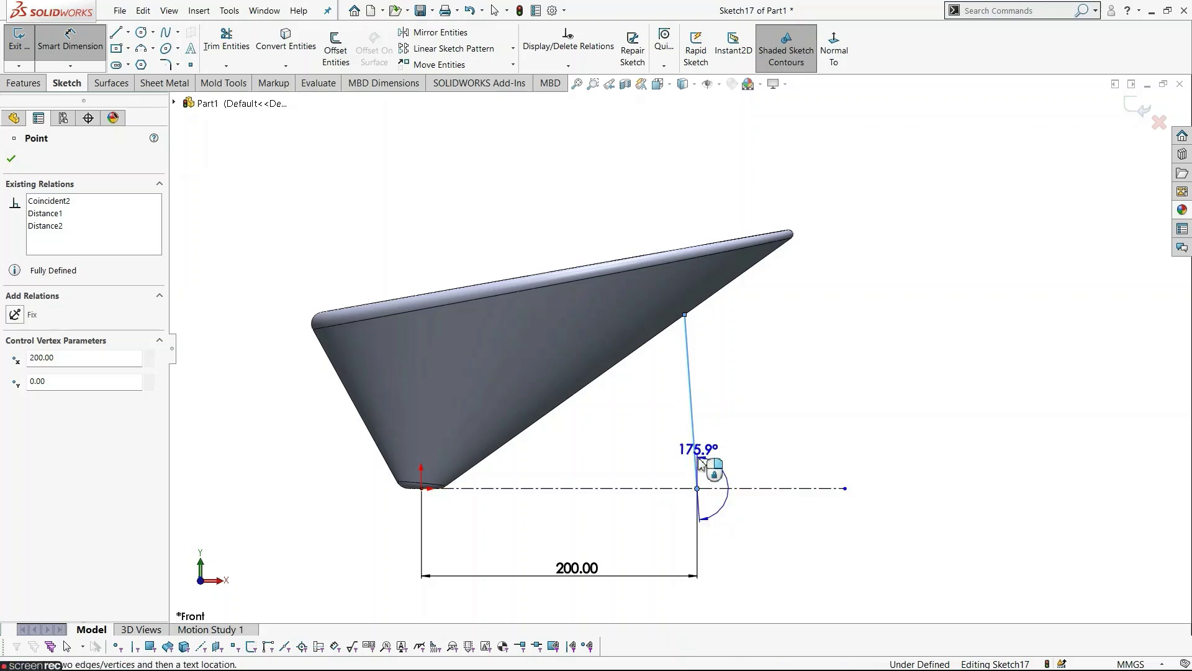
{"action": "left_click", "coordinate": [696, 416]}
{"action": "type", "text": "1"}
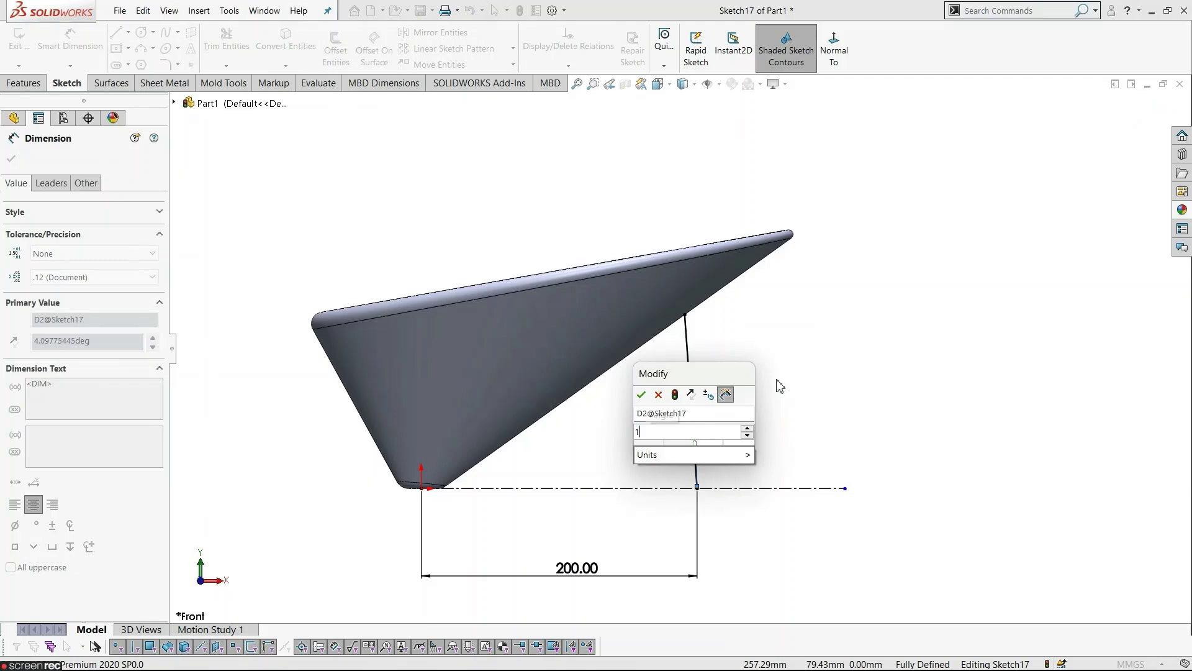
{"action": "type", "text": "5"}
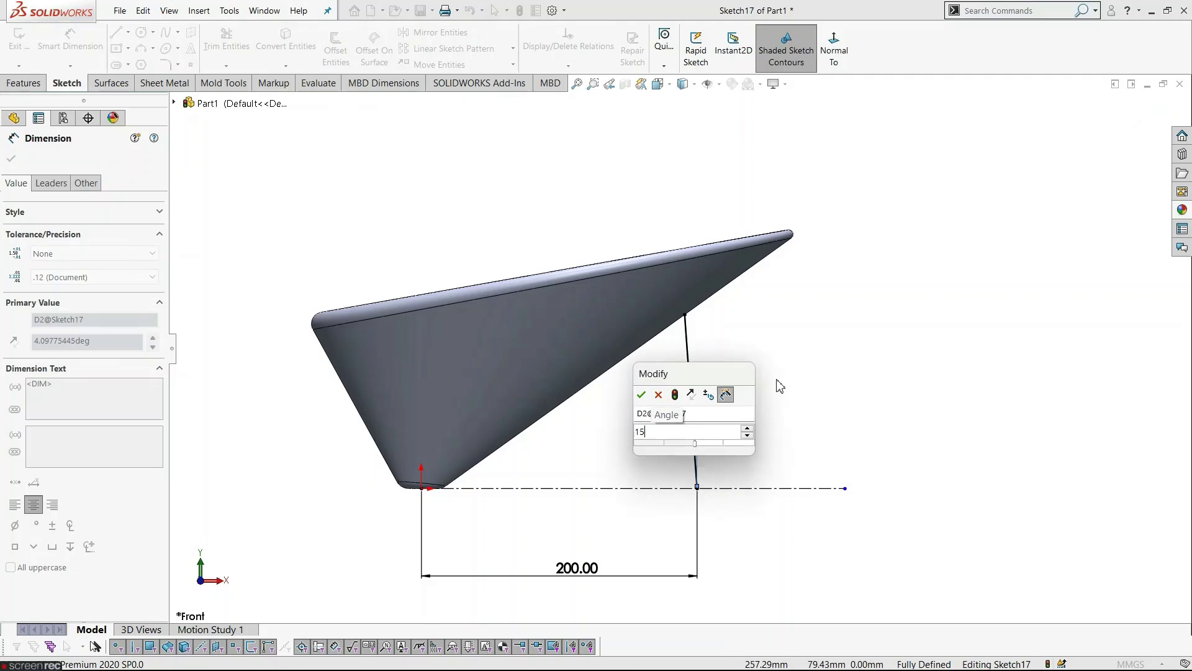
{"action": "key", "text": "Return"}
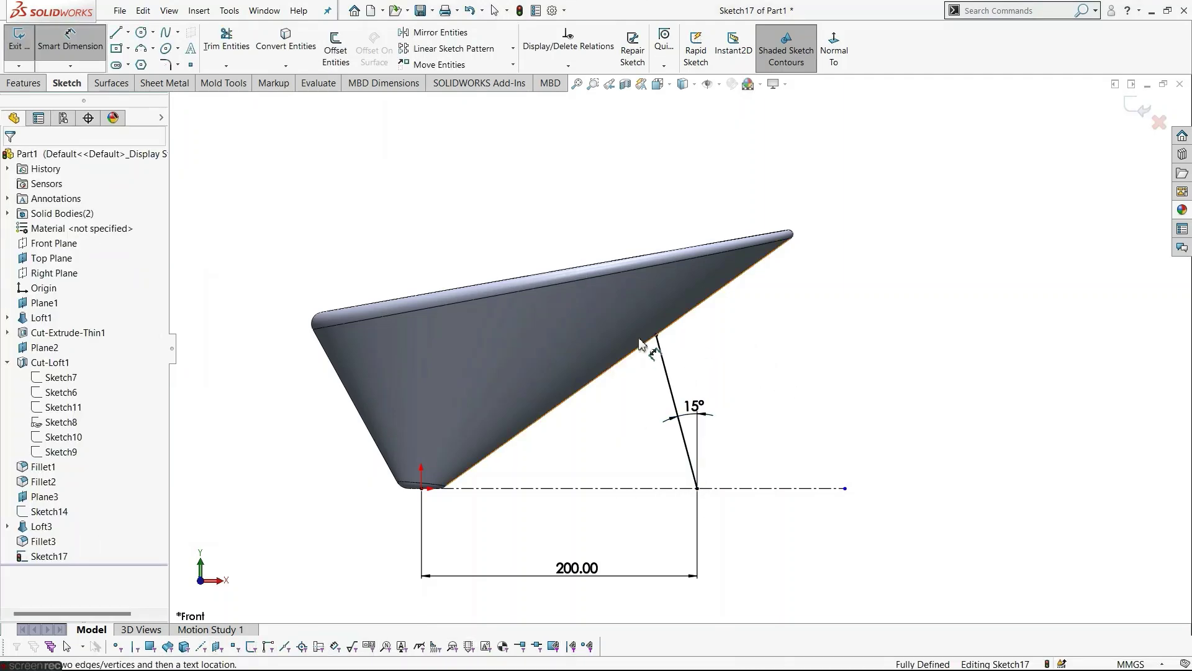
{"action": "key", "text": "Escape"}
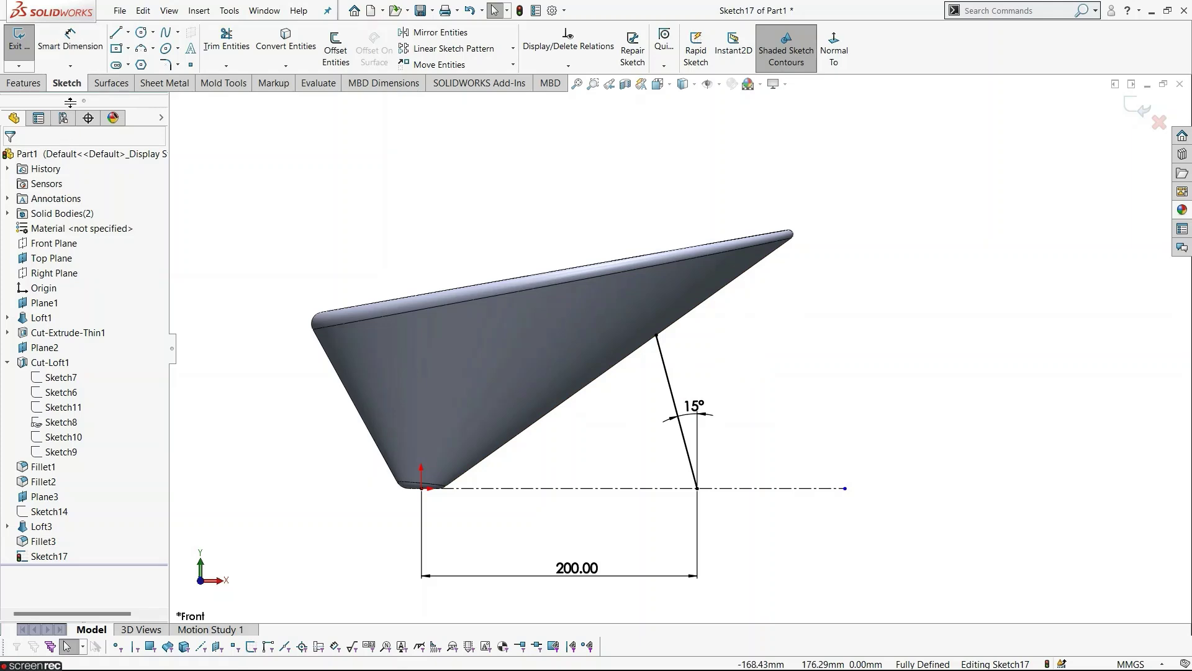
Extend the leg line collinearly past the bowl rim and close Sketch17.
{"action": "left_click", "coordinate": [115, 32]}
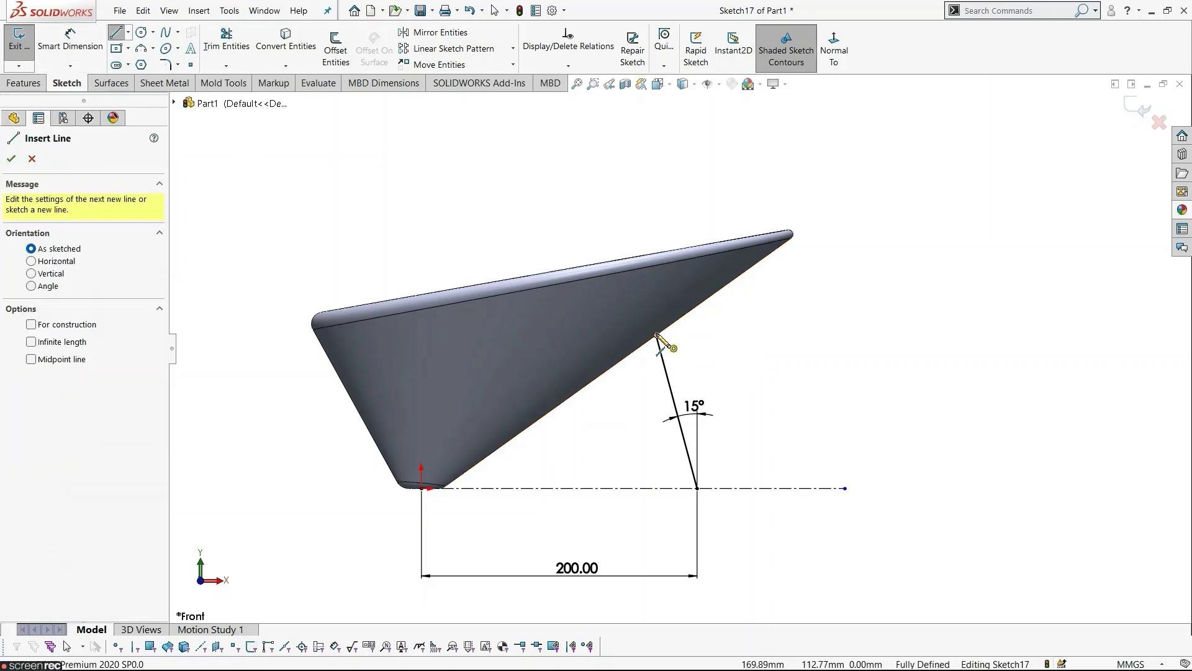
{"action": "left_click", "coordinate": [656, 335]}
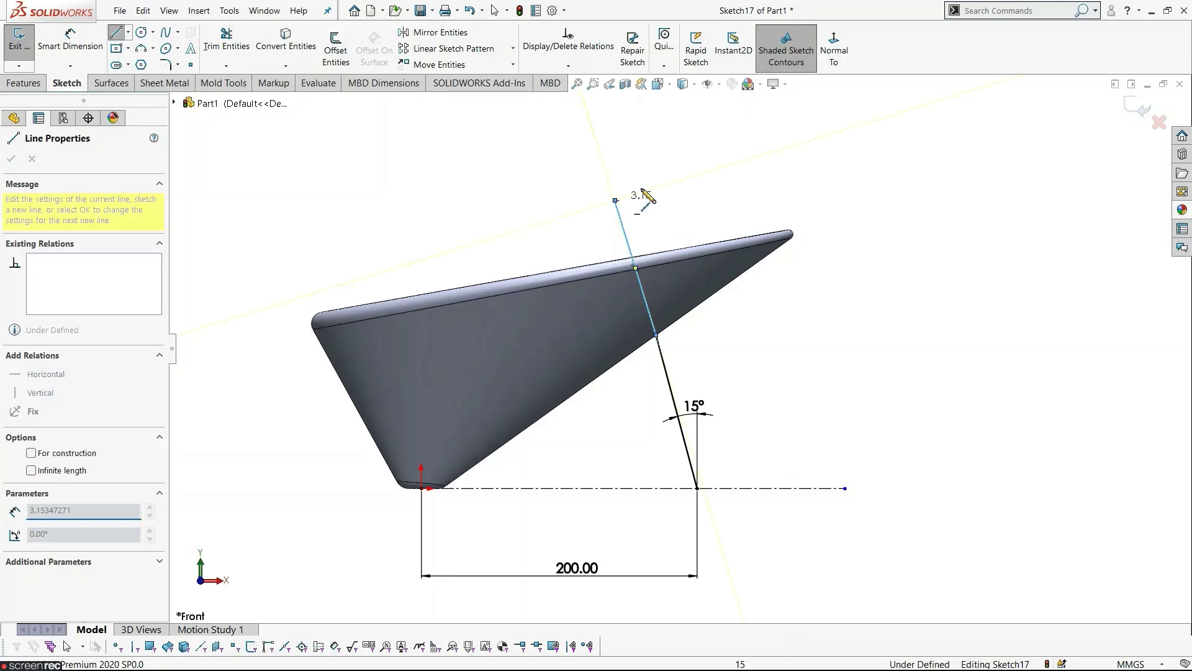
{"action": "key", "text": "Escape"}
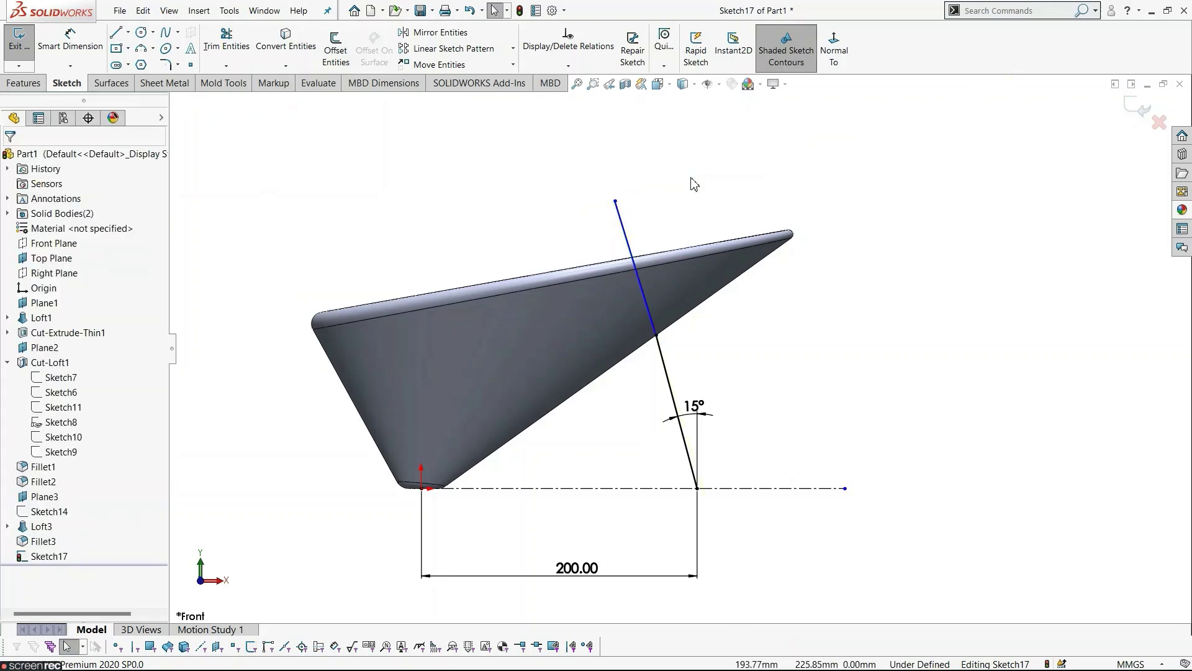
{"action": "left_click", "coordinate": [625, 242]}
{"action": "left_click", "coordinate": [666, 358], "text": "ctrl"}
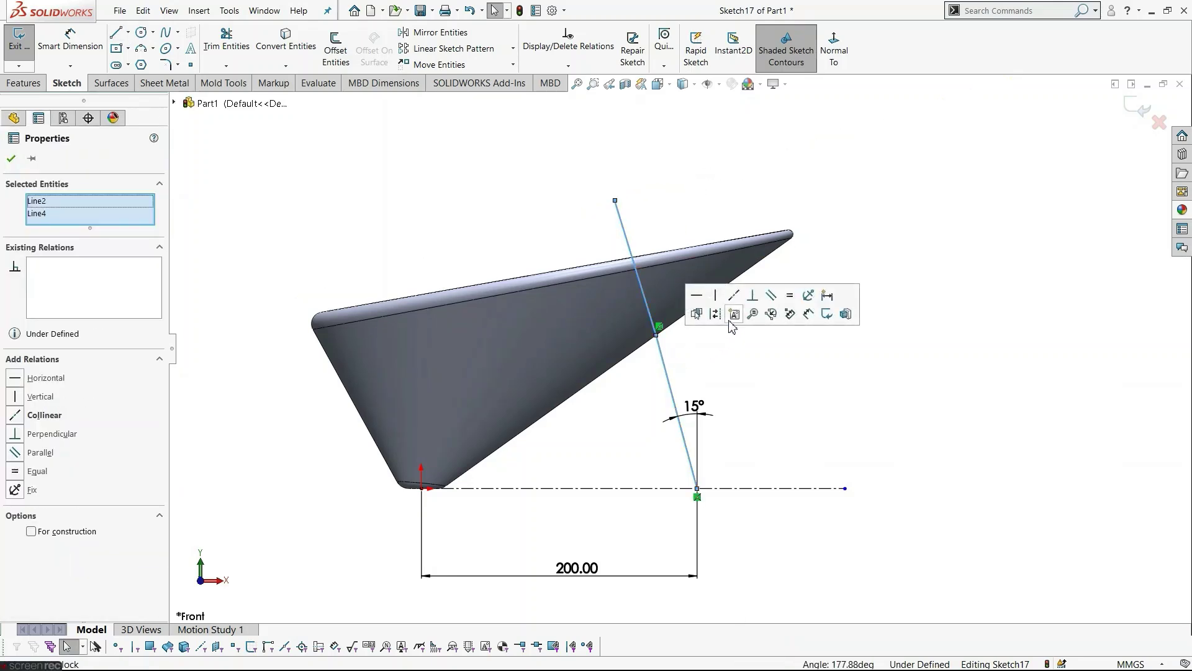
{"action": "left_click", "coordinate": [733, 295]}
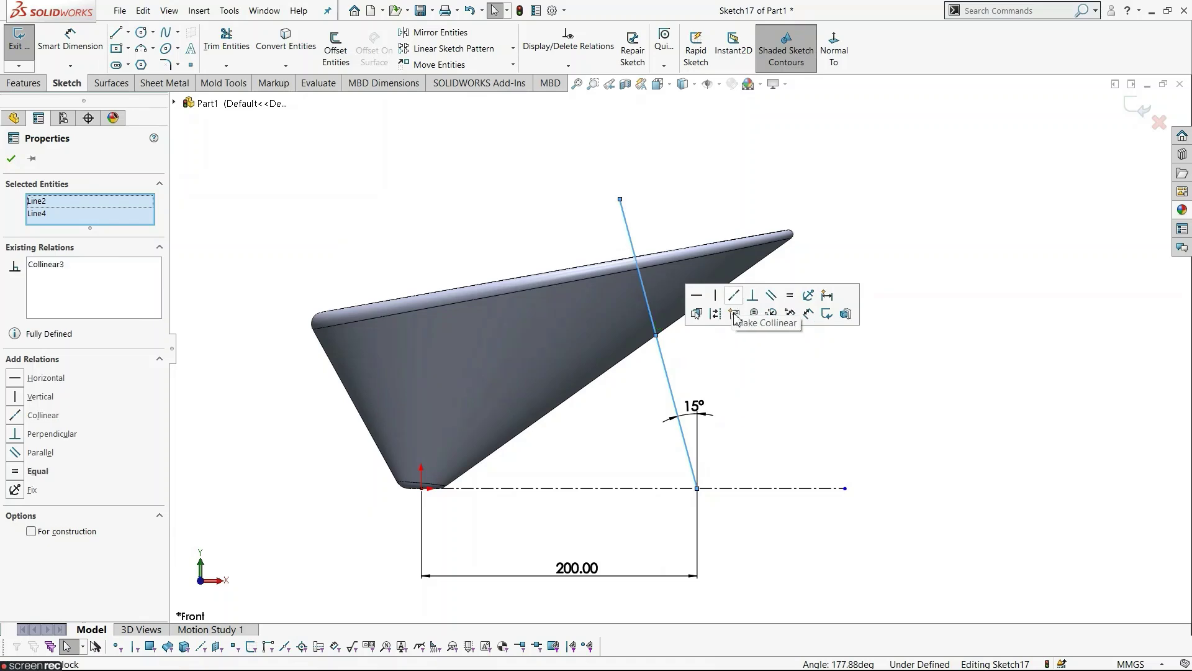
{"action": "left_click", "coordinate": [804, 420]}
{"action": "scroll", "coordinate": [756, 398], "scroll_direction": "up", "scroll_amount": 1}
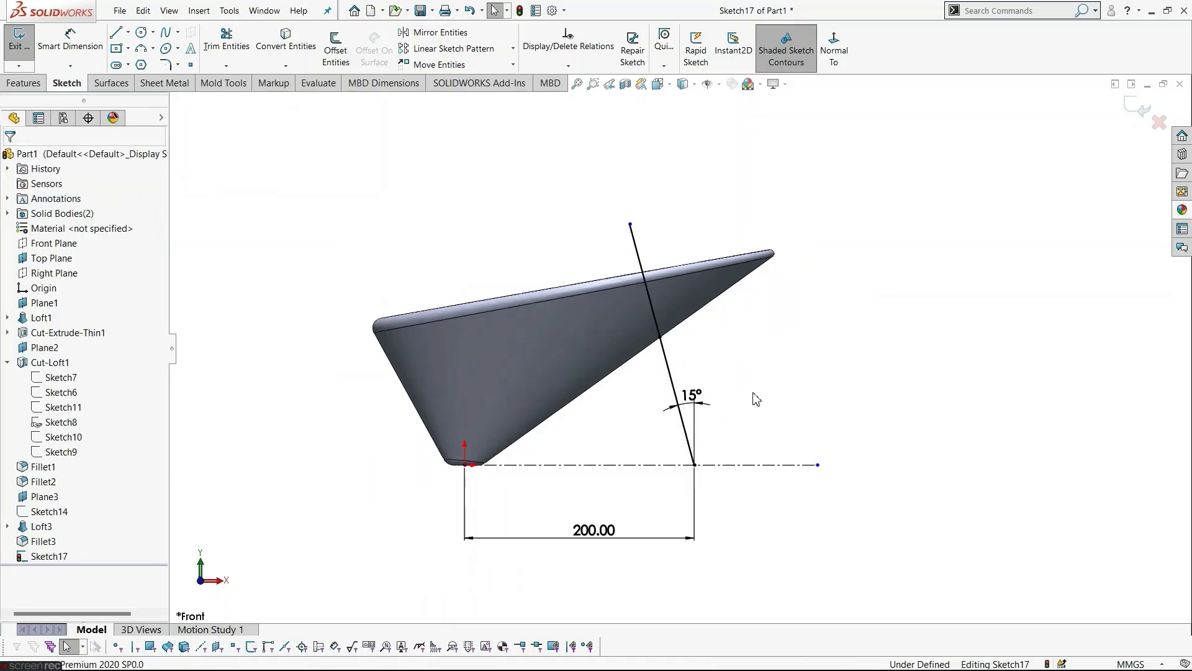
{"action": "left_click", "coordinate": [1139, 121]}
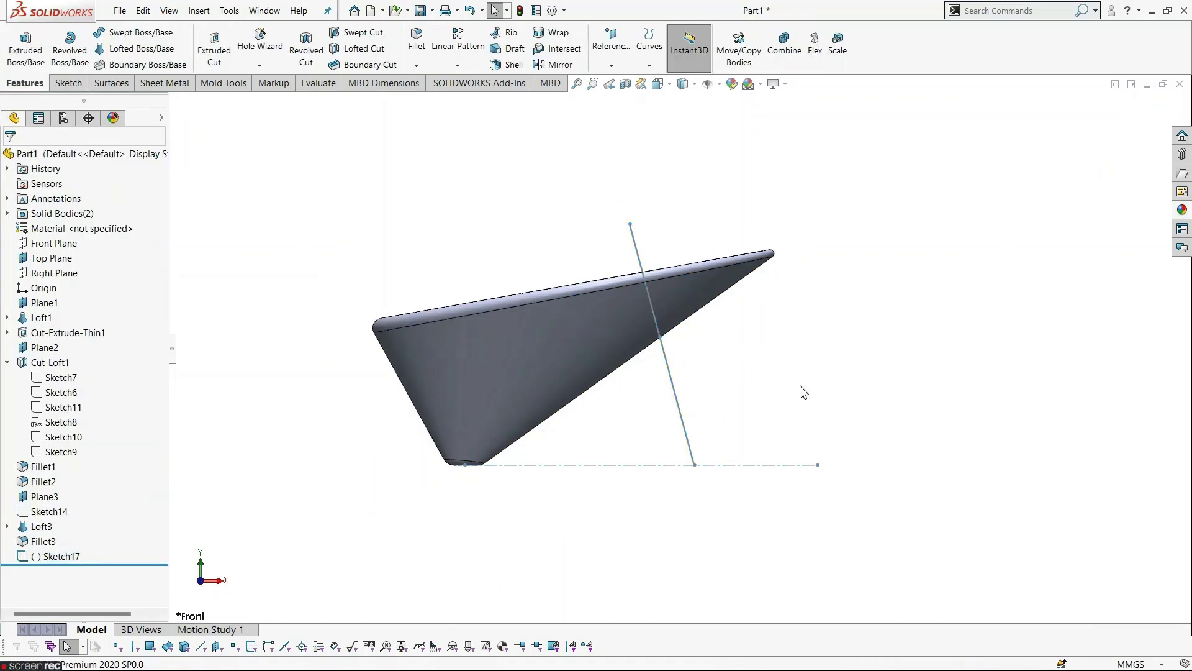
Start a sketch on the Right Plane with a horizontal centerline leftward from the bowl tip.
{"action": "mouse_move", "coordinate": [799, 391]}
{"action": "middle_mouse_down"}
{"action": "mouse_move", "coordinate": [710, 399]}
{"action": "mouse_move", "coordinate": [775, 460]}
{"action": "middle_mouse_up"}
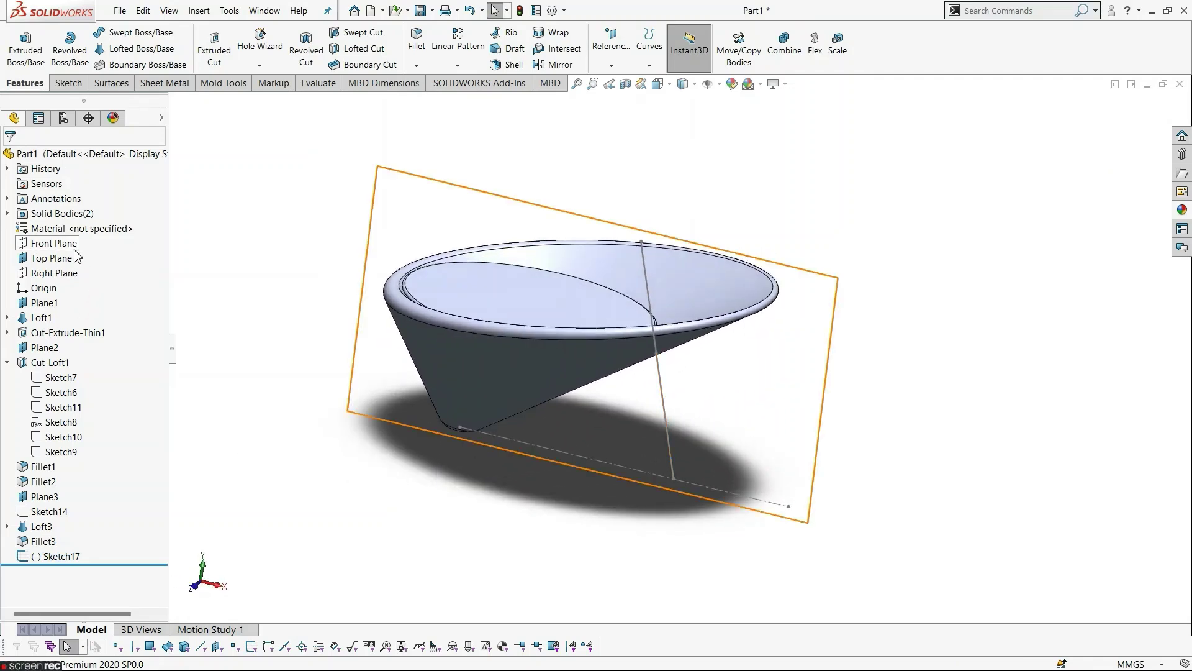
{"action": "left_click", "coordinate": [67, 273]}
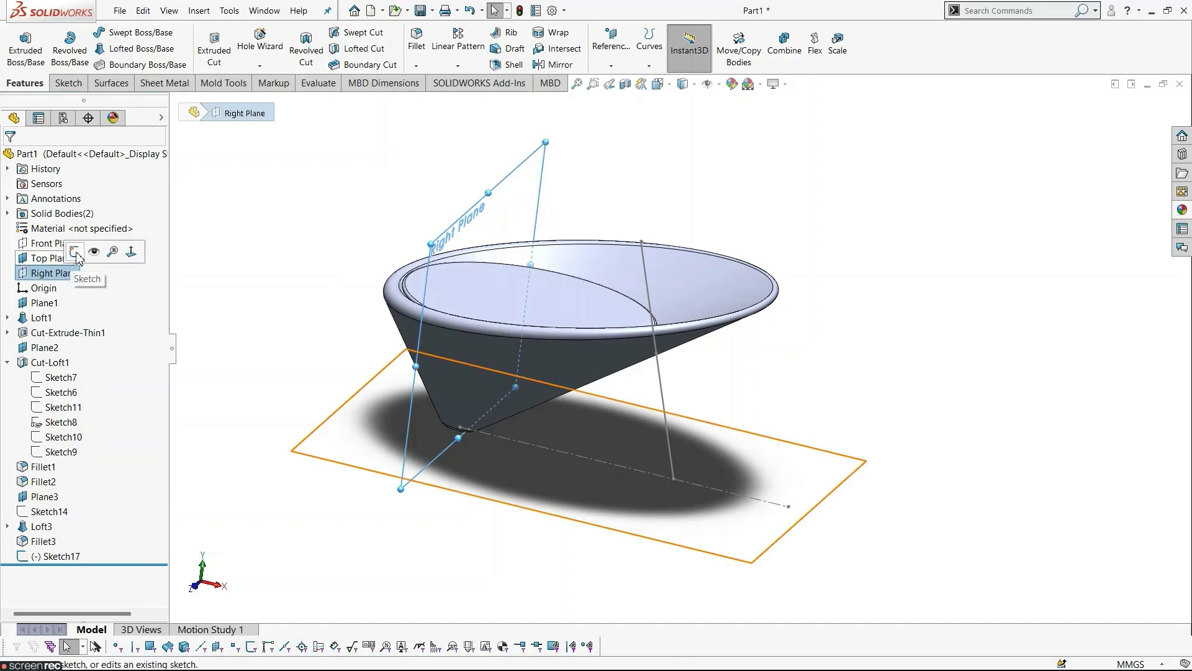
{"action": "left_click", "coordinate": [75, 252]}
{"action": "left_click", "coordinate": [844, 55]}
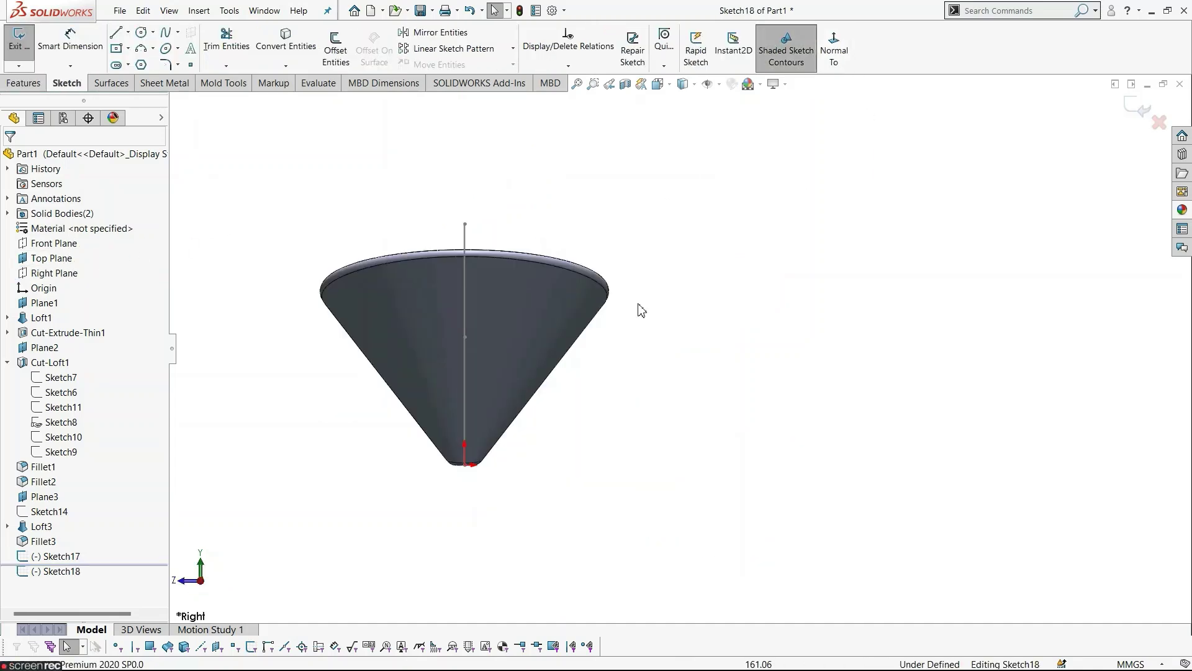
{"action": "left_click", "coordinate": [128, 31]}
{"action": "left_click", "coordinate": [146, 55]}
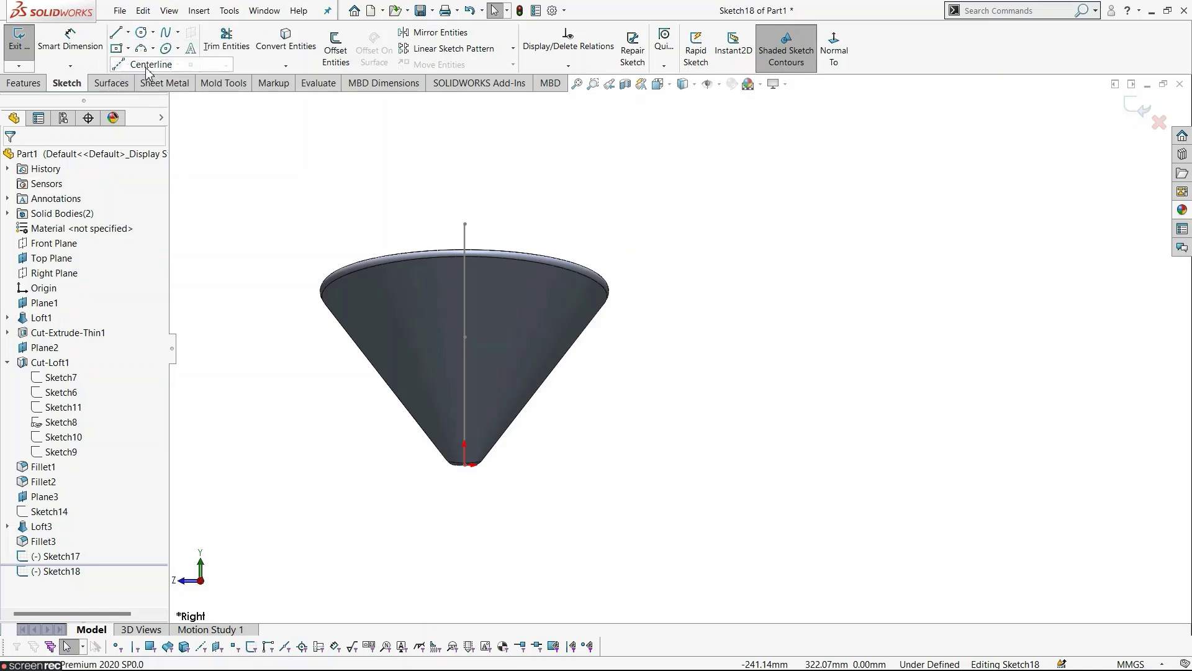
{"action": "left_click", "coordinate": [465, 465]}
{"action": "left_click", "coordinate": [261, 465]}
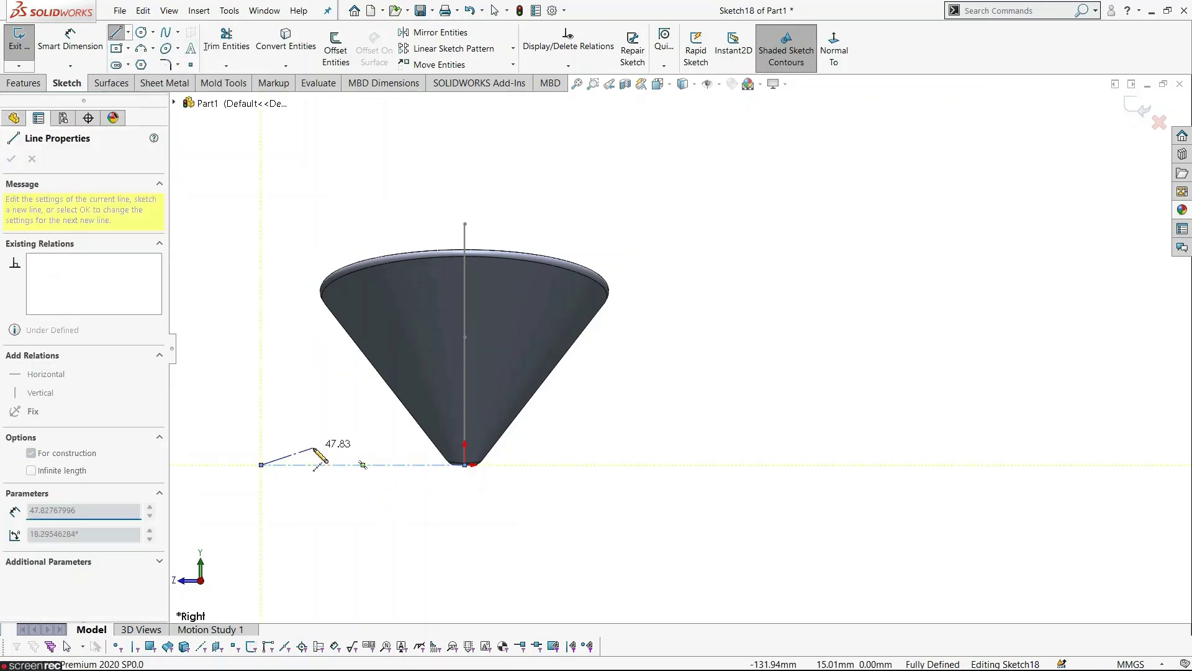
{"action": "key", "text": "Escape"}
{"action": "key", "text": "f"}
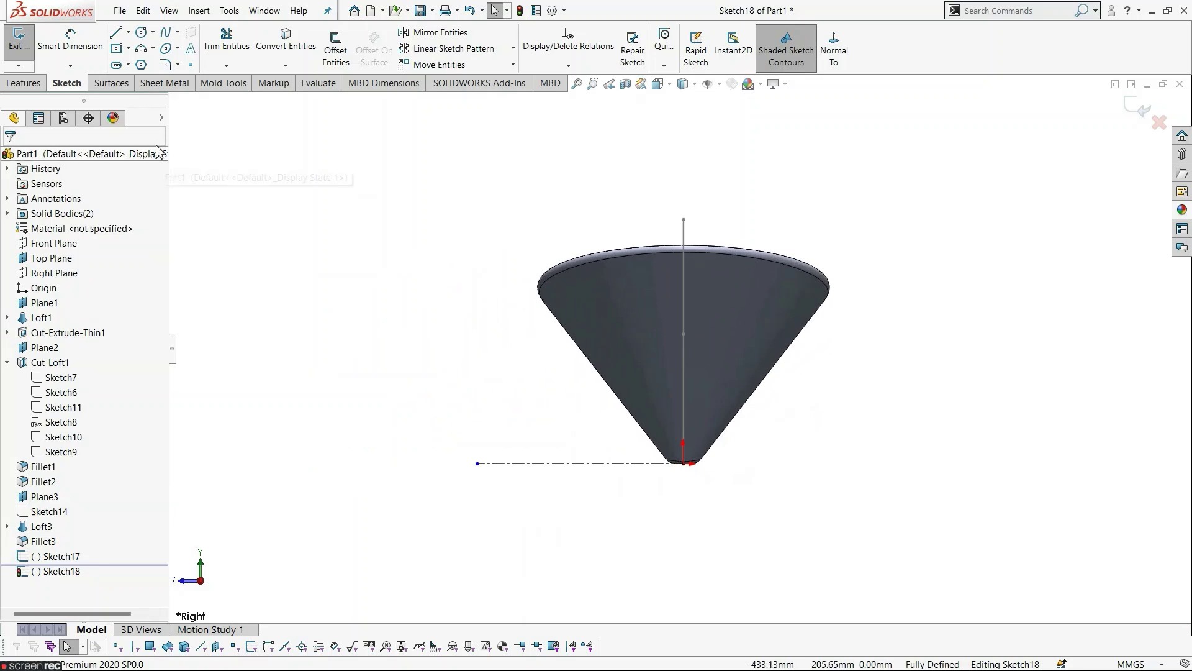
Draw a slanted leg line from the centerline up to the cone surface.
{"action": "left_click", "coordinate": [116, 31]}
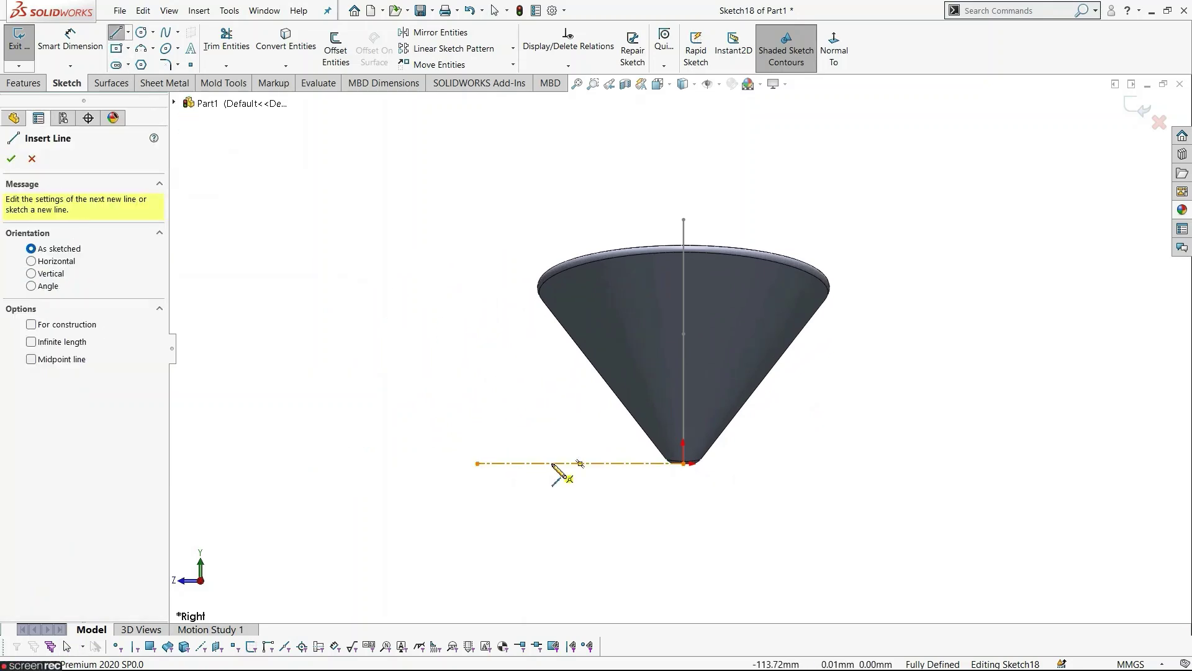
{"action": "left_click", "coordinate": [552, 463]}
{"action": "left_click", "coordinate": [587, 355]}
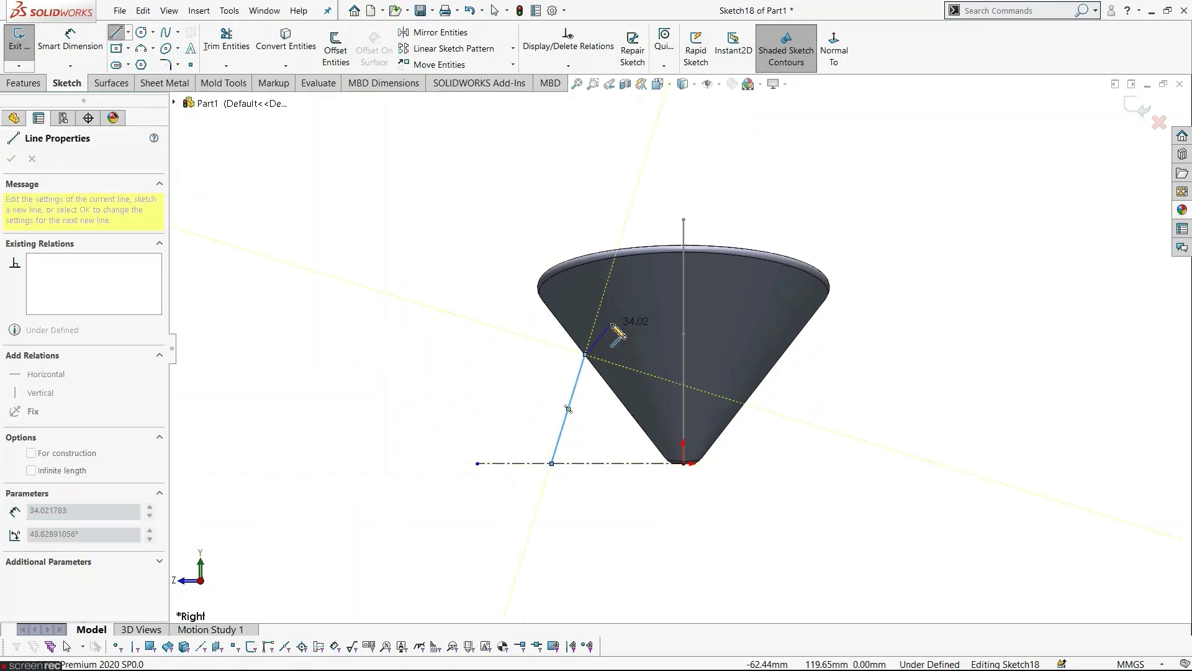
{"action": "key", "text": "Escape"}
{"action": "key", "text": "f"}
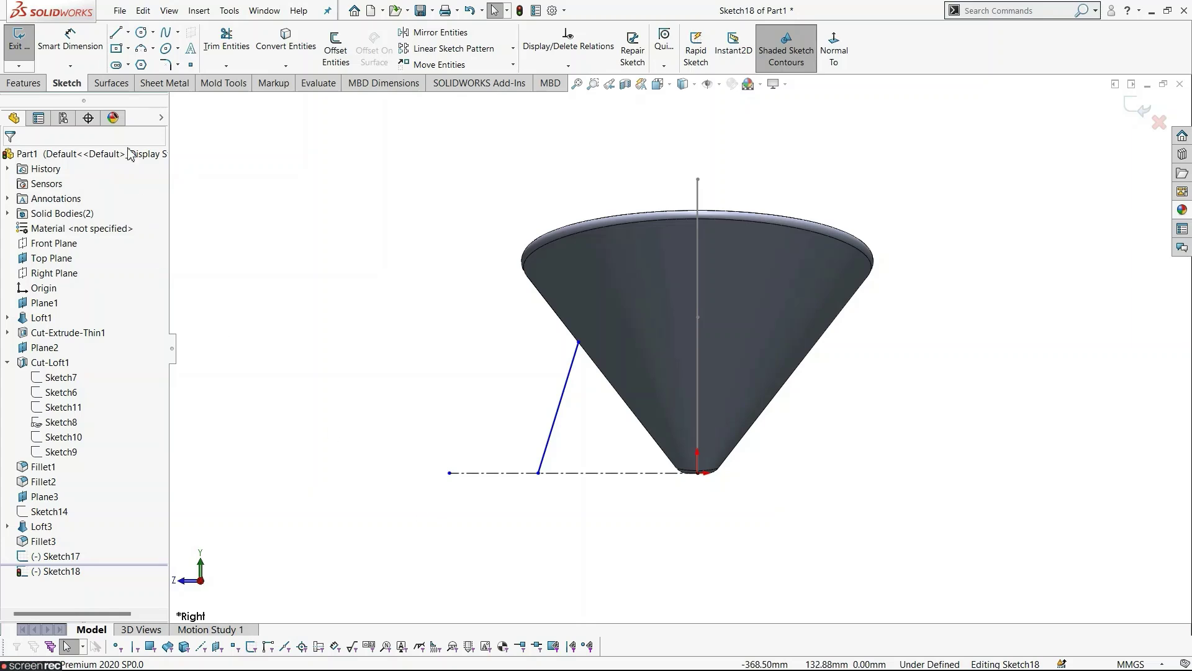
Dimension the leg foot 110 mm from the cone tip and drag its top end onto the cone side.
{"action": "left_click", "coordinate": [89, 49]}
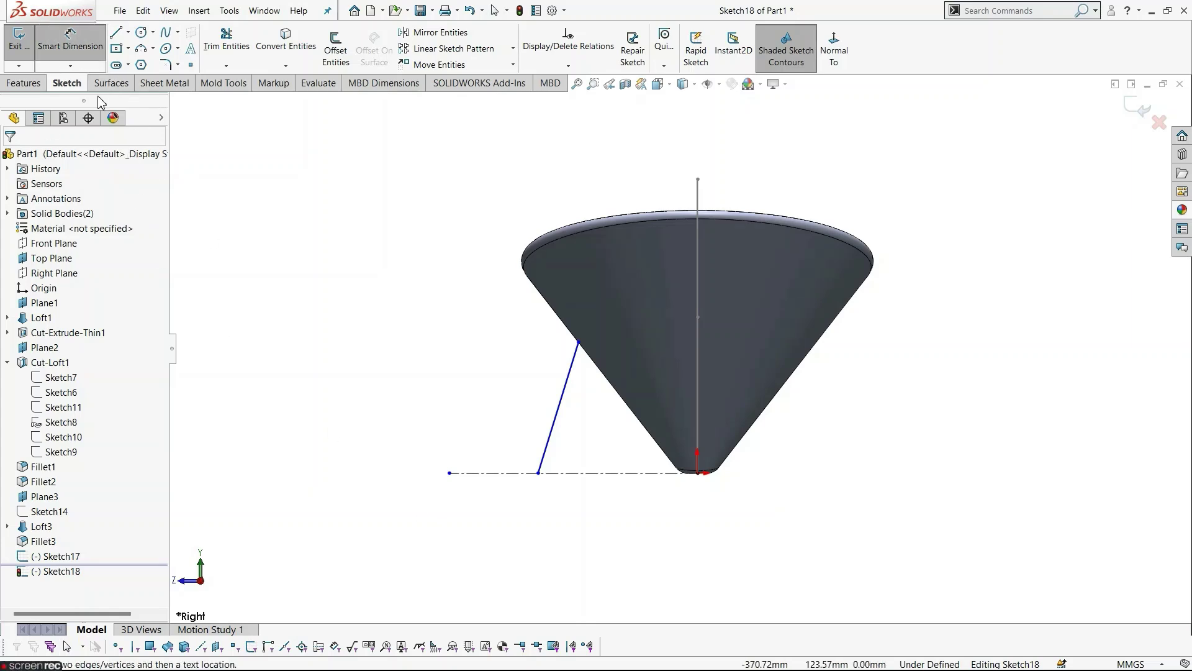
{"action": "left_click", "coordinate": [538, 474]}
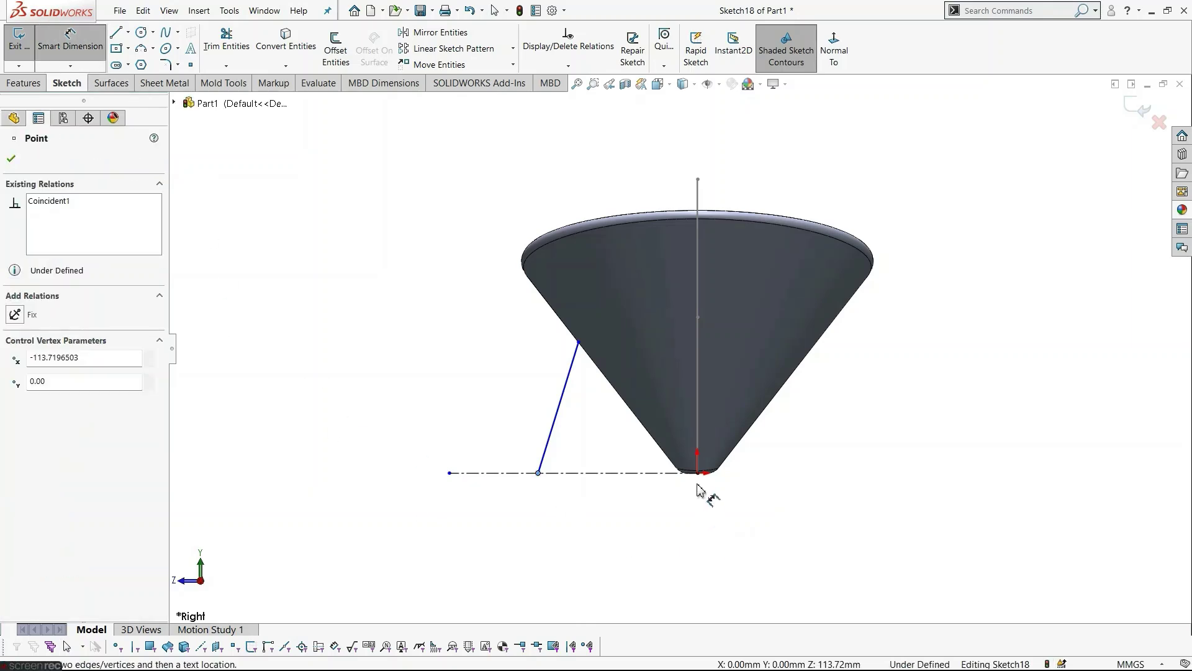
{"action": "left_click", "coordinate": [698, 474]}
{"action": "left_click", "coordinate": [636, 549]}
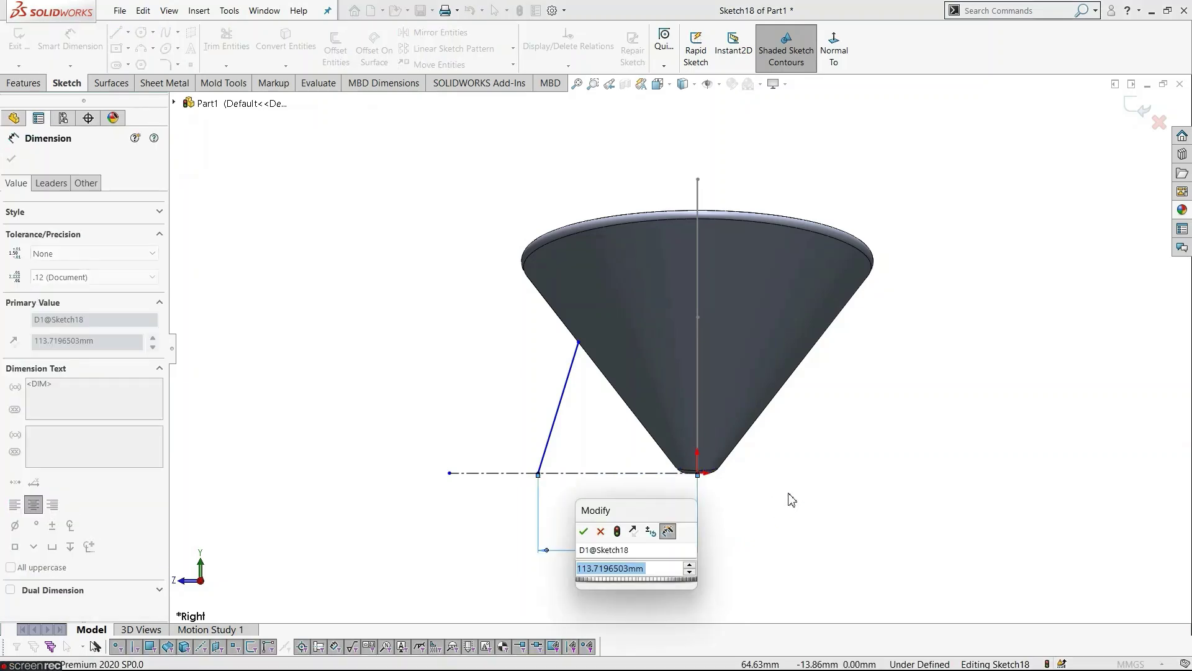
{"action": "type", "text": "110"}
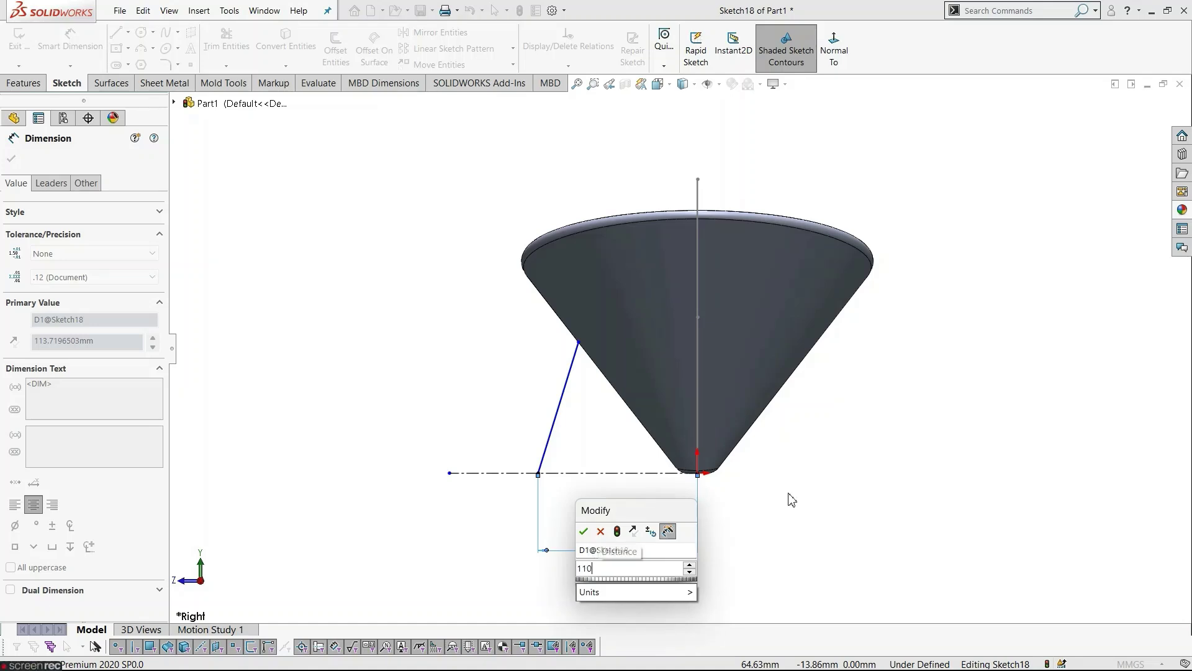
{"action": "key", "text": "Return"}
{"action": "key", "text": "Escape"}
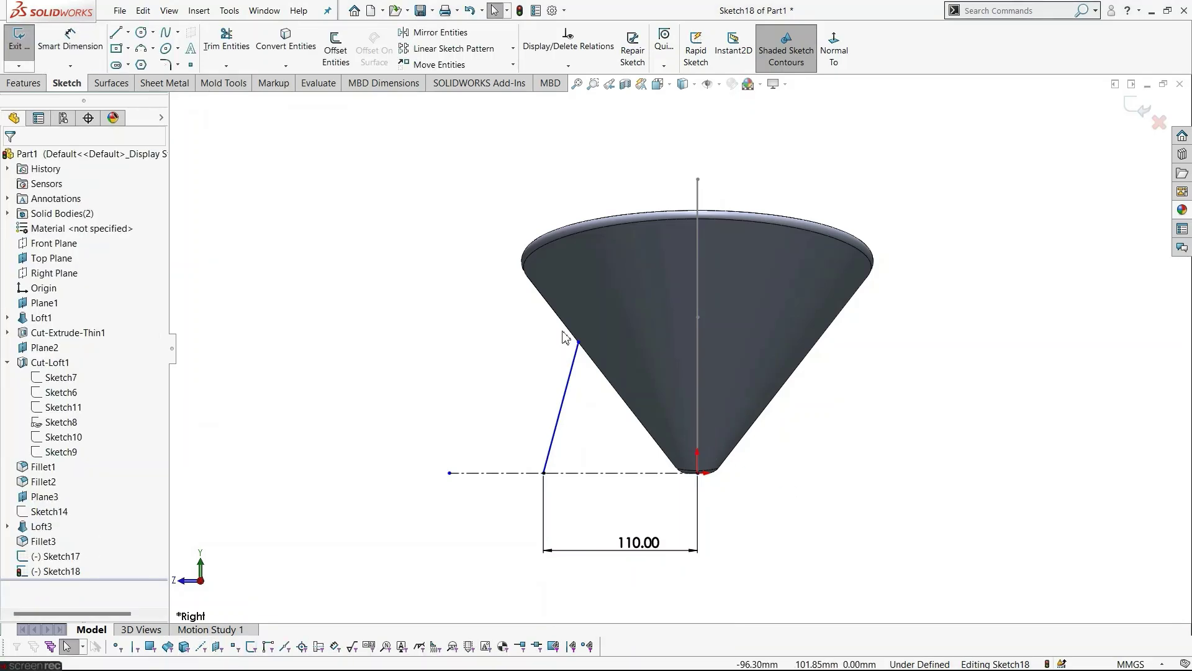
{"action": "left_click_drag", "start_coordinate": [577, 346], "coordinate": [558, 317]}
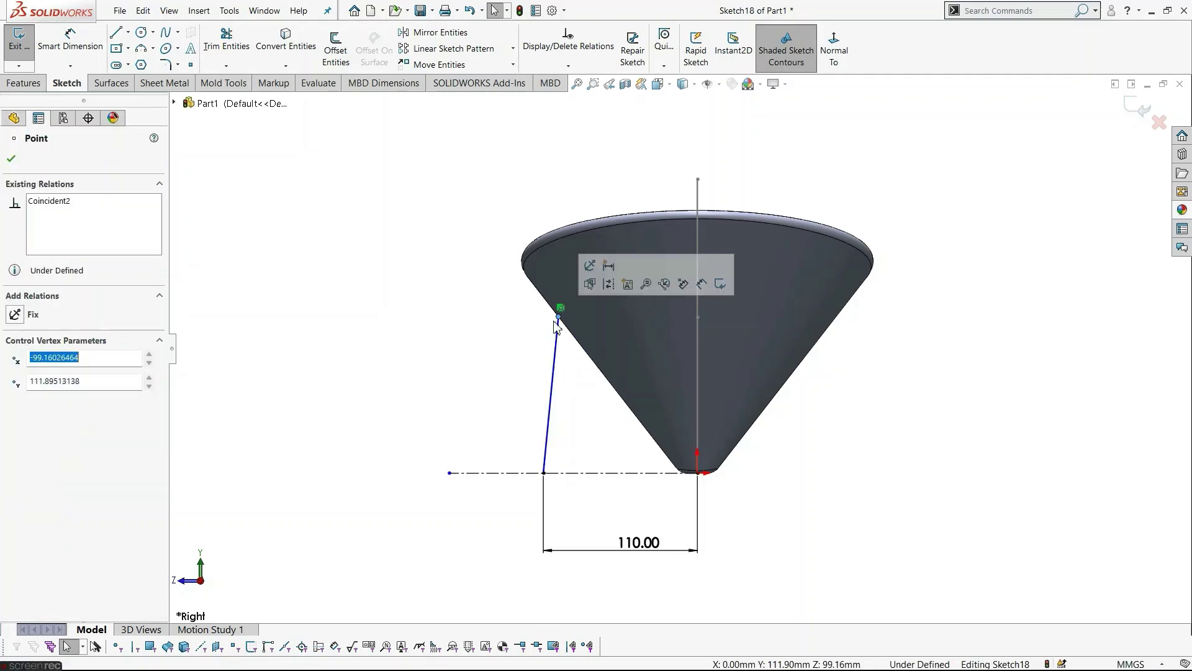
{"action": "left_click", "coordinate": [592, 522]}
Set the leg line at 15° to the vertical axis.
{"action": "left_click", "coordinate": [70, 39]}
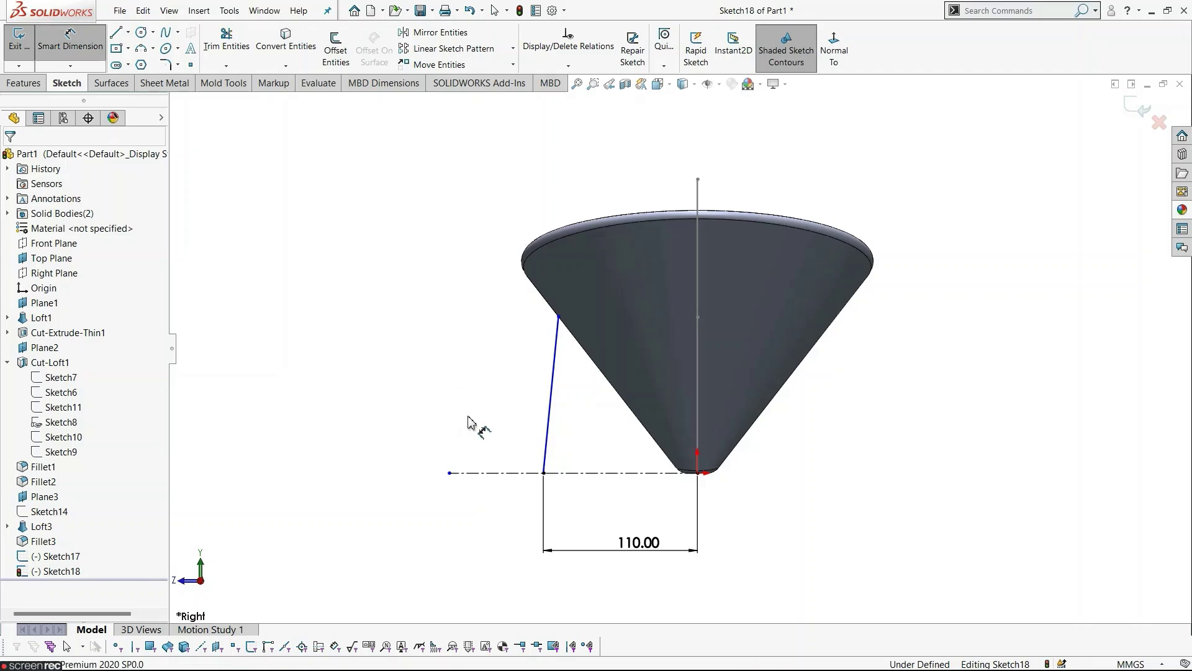
{"action": "left_click", "coordinate": [548, 434]}
{"action": "left_click", "coordinate": [544, 471]}
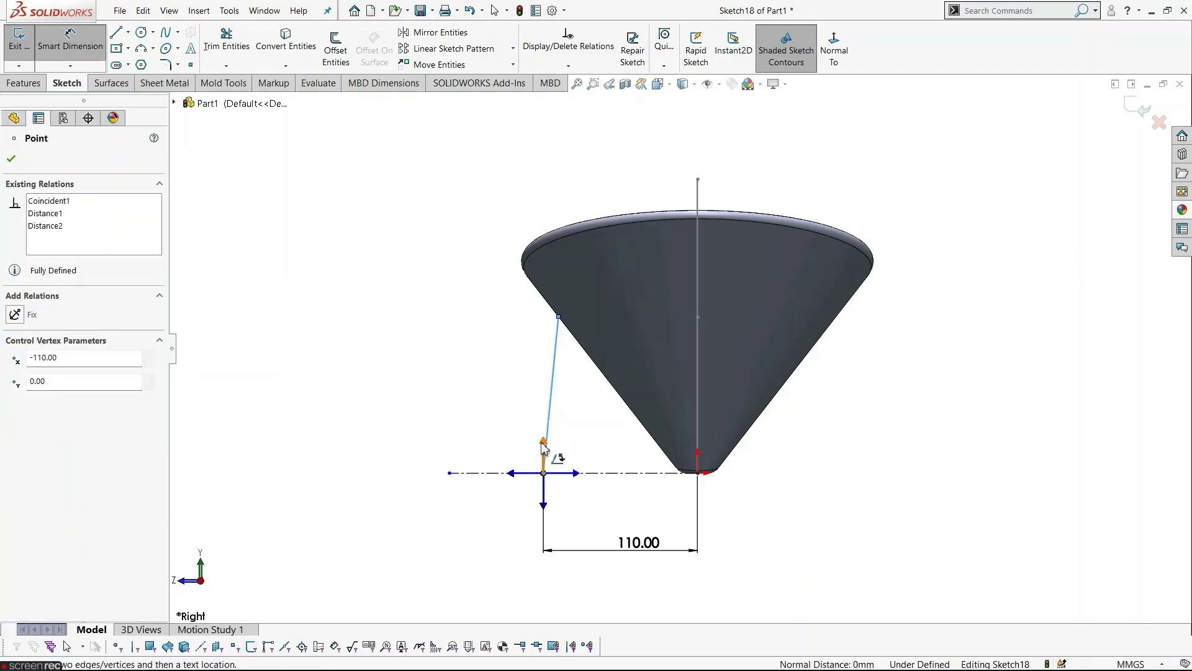
{"action": "left_click", "coordinate": [543, 446]}
{"action": "left_click", "coordinate": [557, 367]}
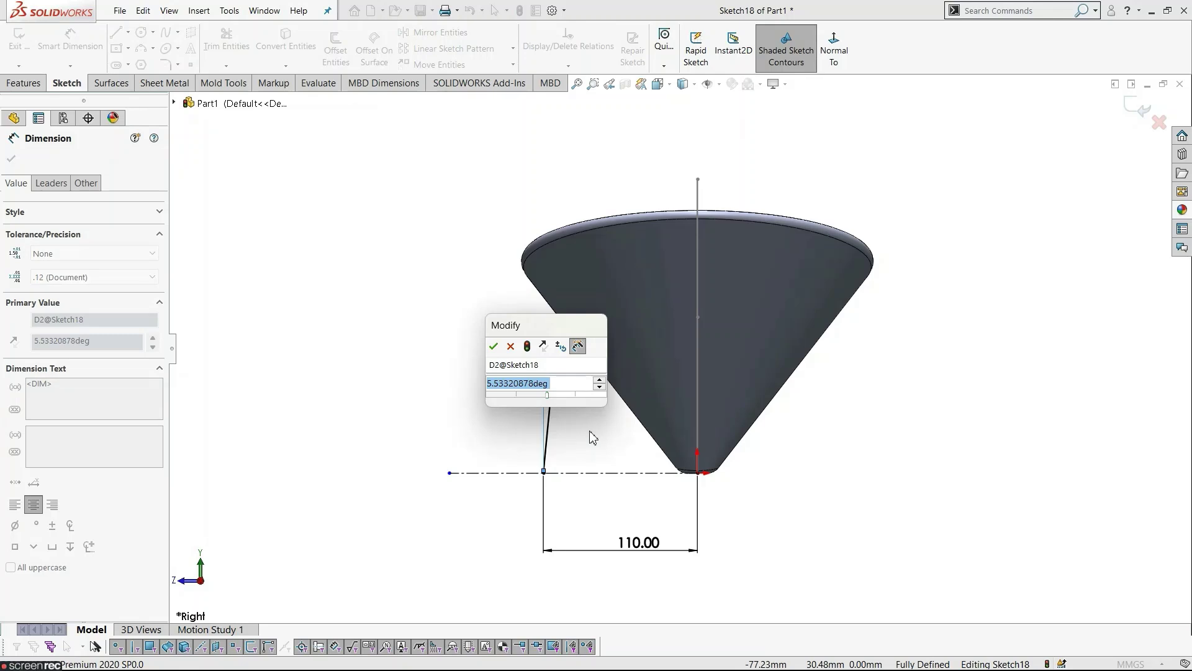
{"action": "type", "text": "15"}
{"action": "key", "text": "Return"}
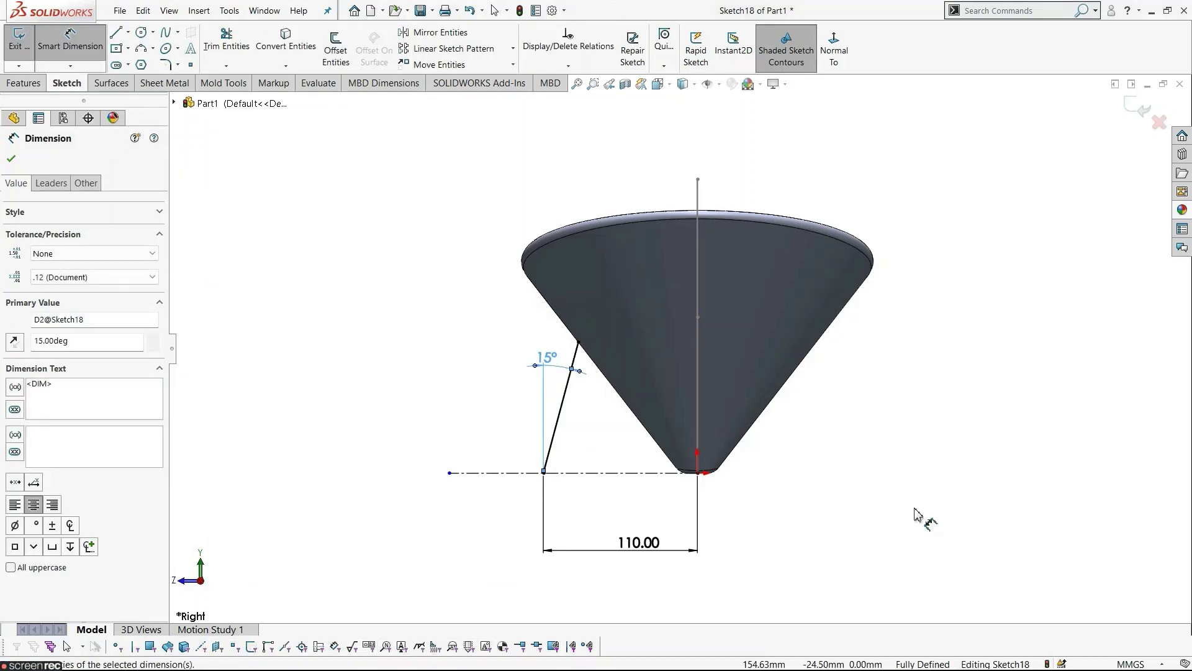
{"action": "key", "text": "Escape"}
{"action": "key", "text": "Escape"}
Change the leg foot distance from 110 mm to 130 mm.
{"action": "left_click", "coordinate": [636, 542]}
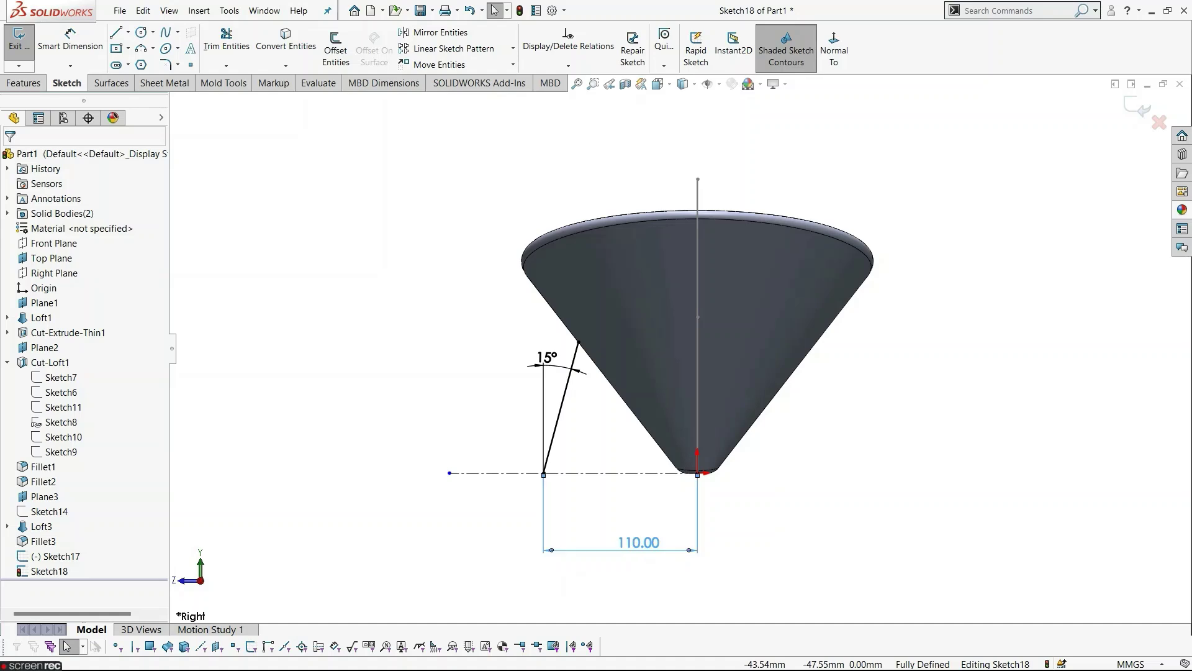
{"action": "double_click", "coordinate": [636, 541]}
{"action": "type", "text": "1"}
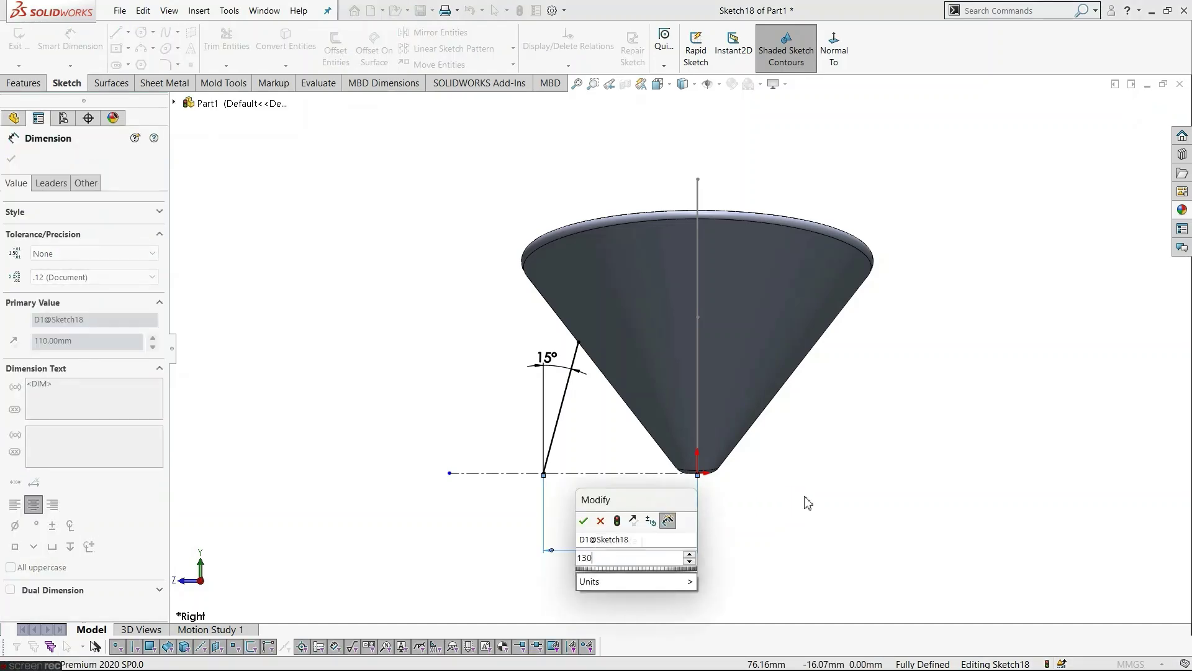
{"action": "type", "text": "30"}
{"action": "key", "text": "Return"}
{"action": "key", "text": "Escape"}
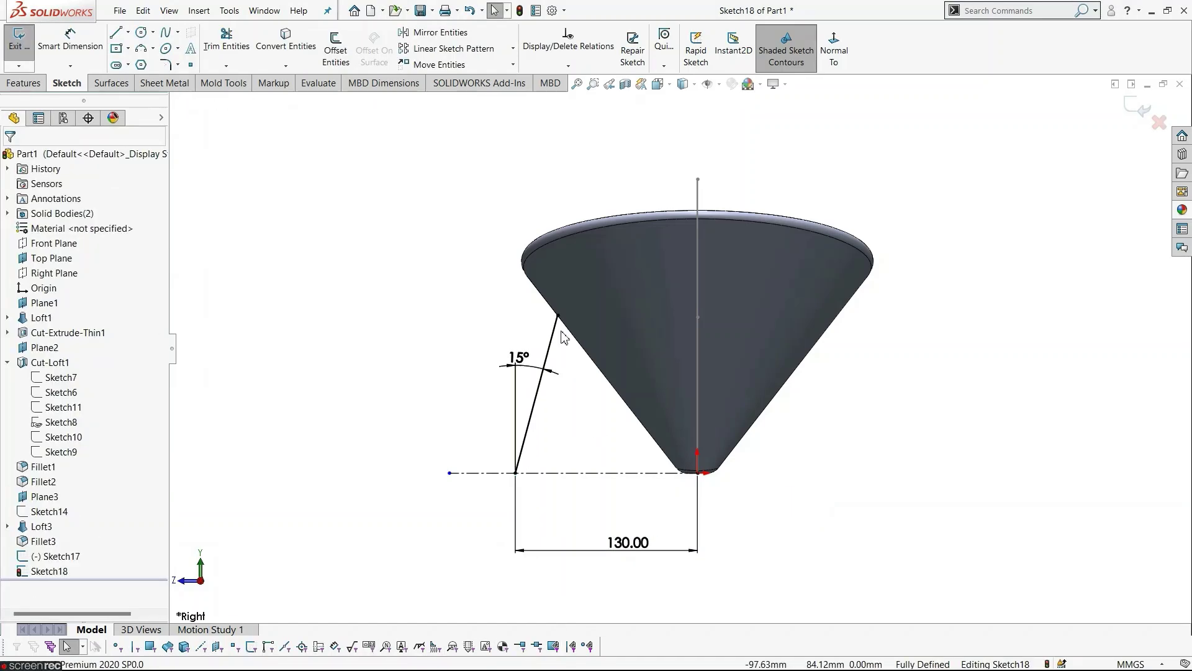
Extend the leg line collinearly up past the bowl rim.
{"action": "left_click", "coordinate": [116, 33]}
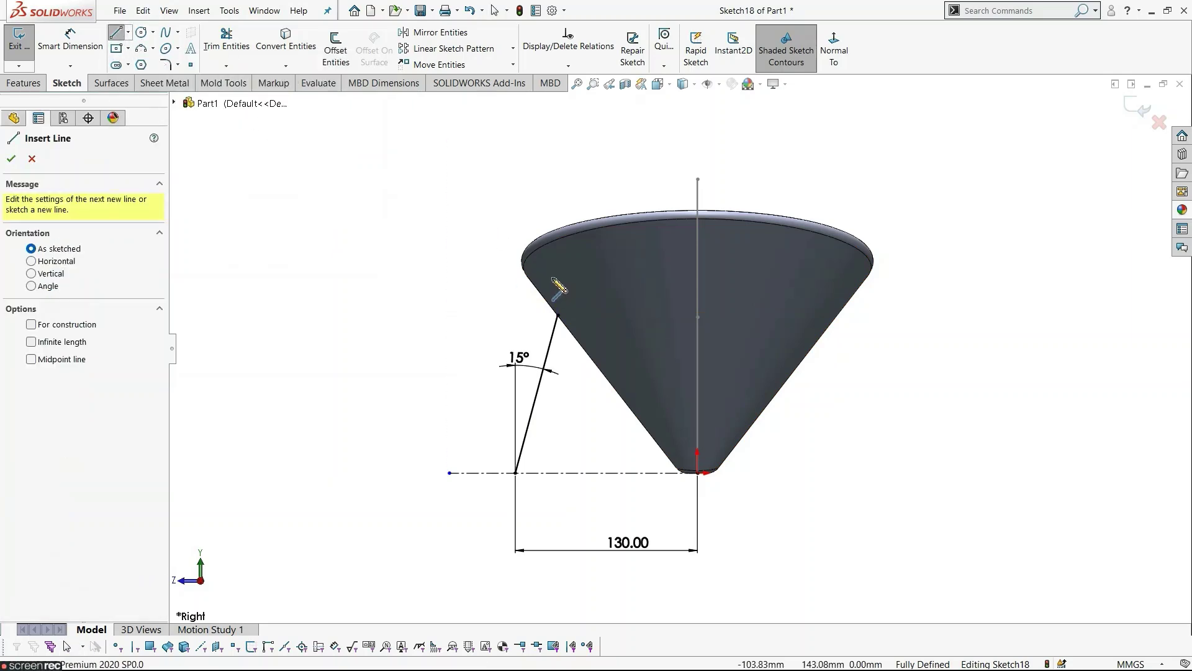
{"action": "left_click_drag", "start_coordinate": [557, 316], "coordinate": [597, 199]}
{"action": "key", "text": "Escape"}
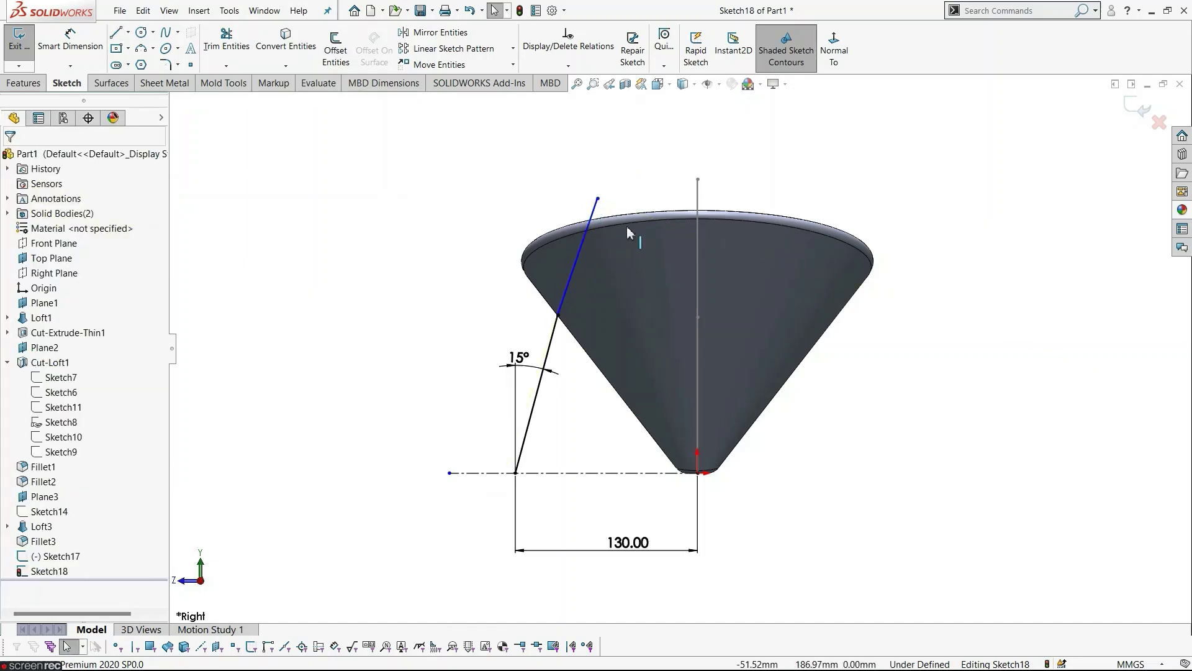
{"action": "left_click", "coordinate": [570, 282]}
{"action": "left_click", "coordinate": [555, 342], "text": "ctrl"}
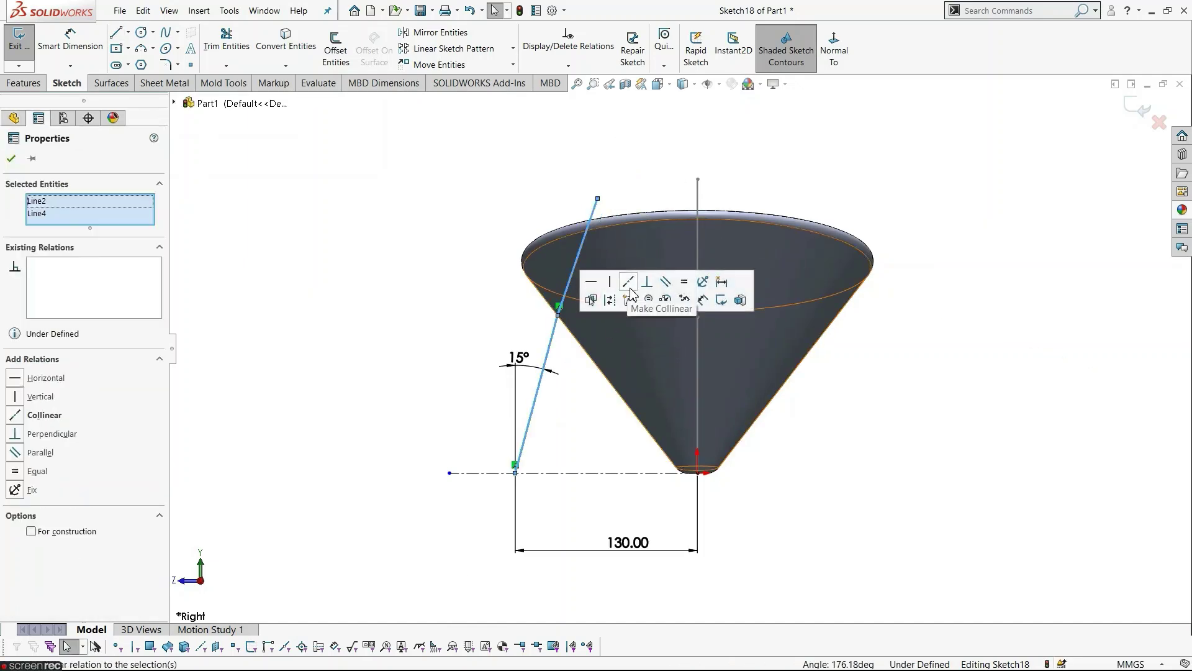
{"action": "left_click", "coordinate": [633, 294]}
{"action": "left_click", "coordinate": [571, 427]}
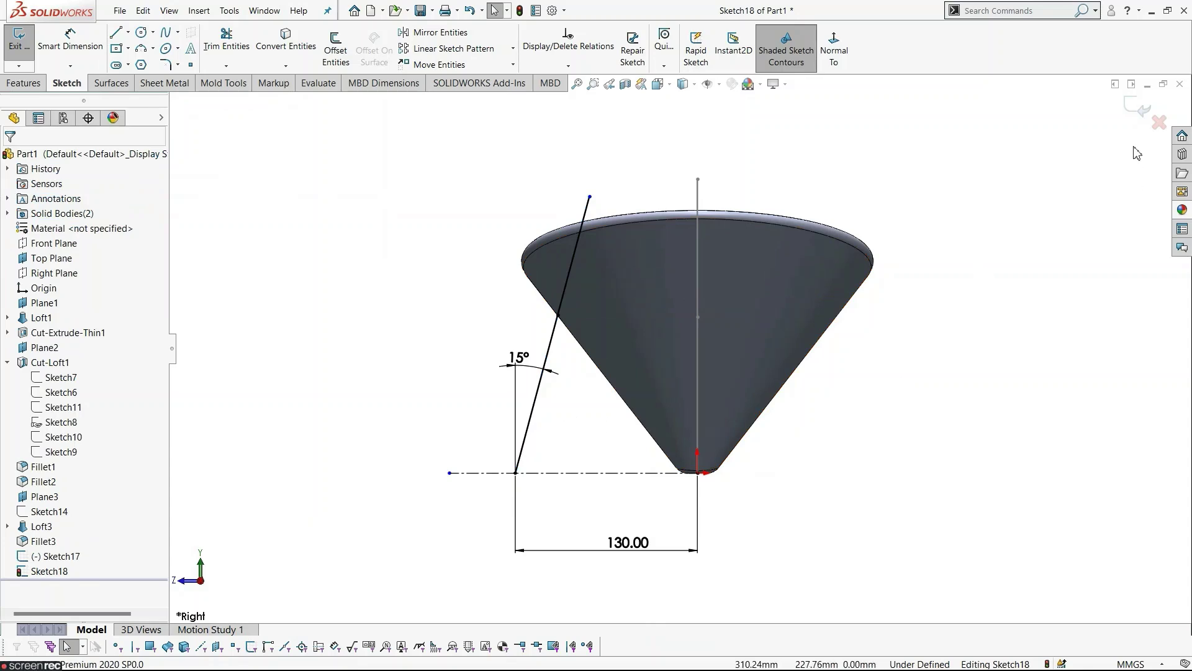
Close Sketch18 and orbit to a side view of the cone.
{"action": "left_click", "coordinate": [1141, 121]}
{"action": "mouse_move", "coordinate": [855, 484]}
{"action": "middle_mouse_down"}
{"action": "mouse_move", "coordinate": [924, 453]}
{"action": "mouse_move", "coordinate": [974, 468]}
{"action": "mouse_move", "coordinate": [948, 519]}
{"action": "mouse_move", "coordinate": [847, 417]}
{"action": "middle_mouse_up"}
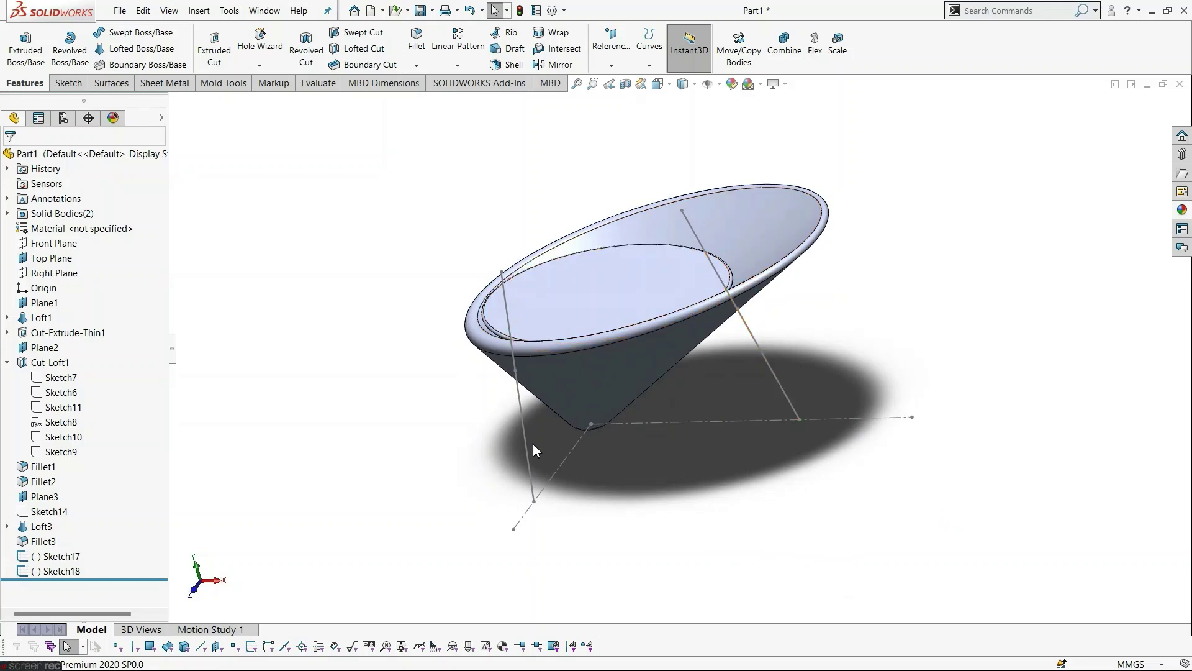
{"action": "middle_click_drag", "start_coordinate": [678, 464], "coordinate": [678, 356]}
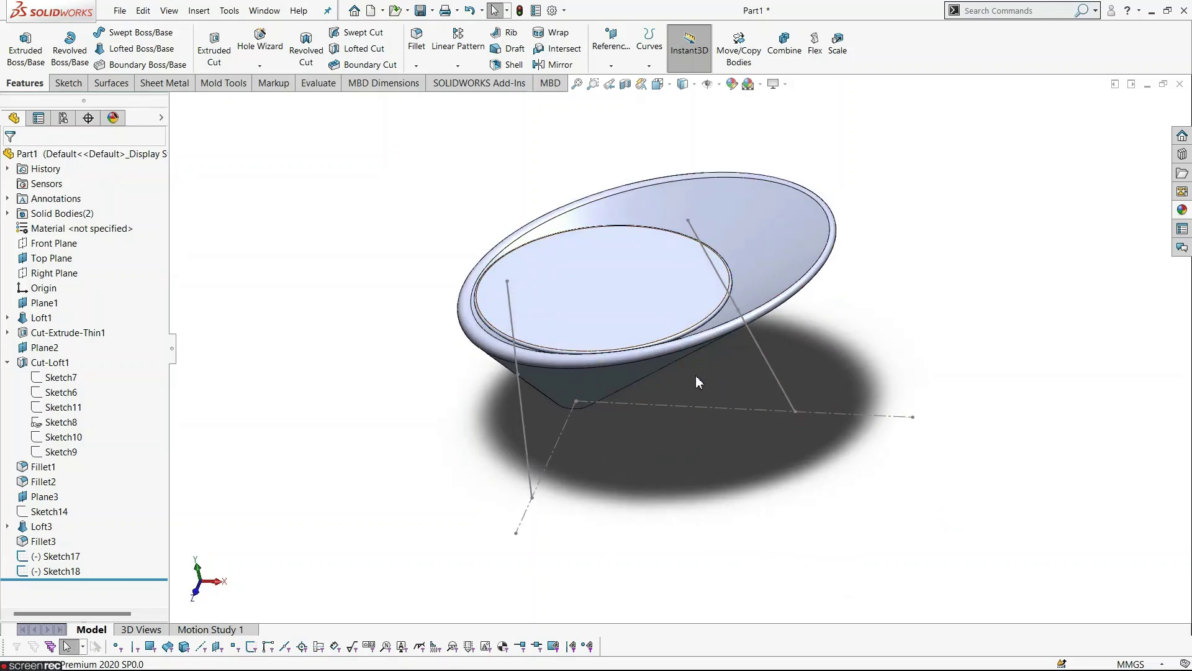
{"action": "middle_click_drag", "start_coordinate": [777, 570], "coordinate": [687, 348]}
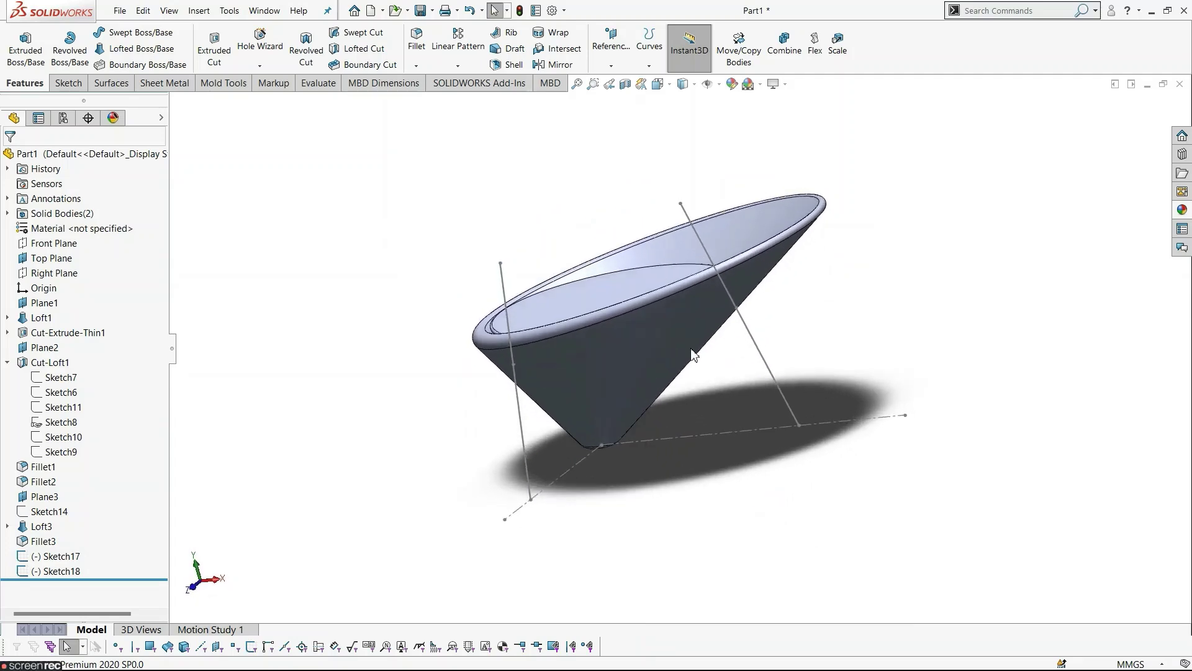
Project Sketch17 onto Sketch18 to create the 3D leg curve Curve1.
{"action": "left_click", "coordinate": [653, 61]}
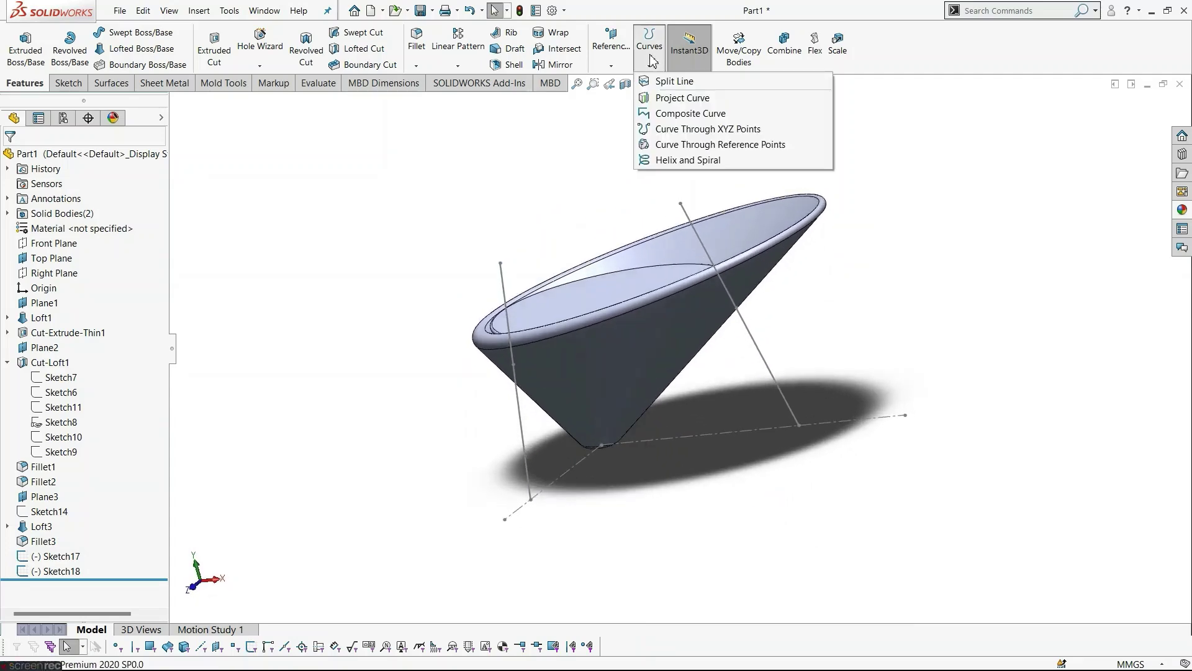
{"action": "left_click", "coordinate": [658, 98]}
{"action": "middle_click_drag", "start_coordinate": [937, 213], "coordinate": [905, 278]}
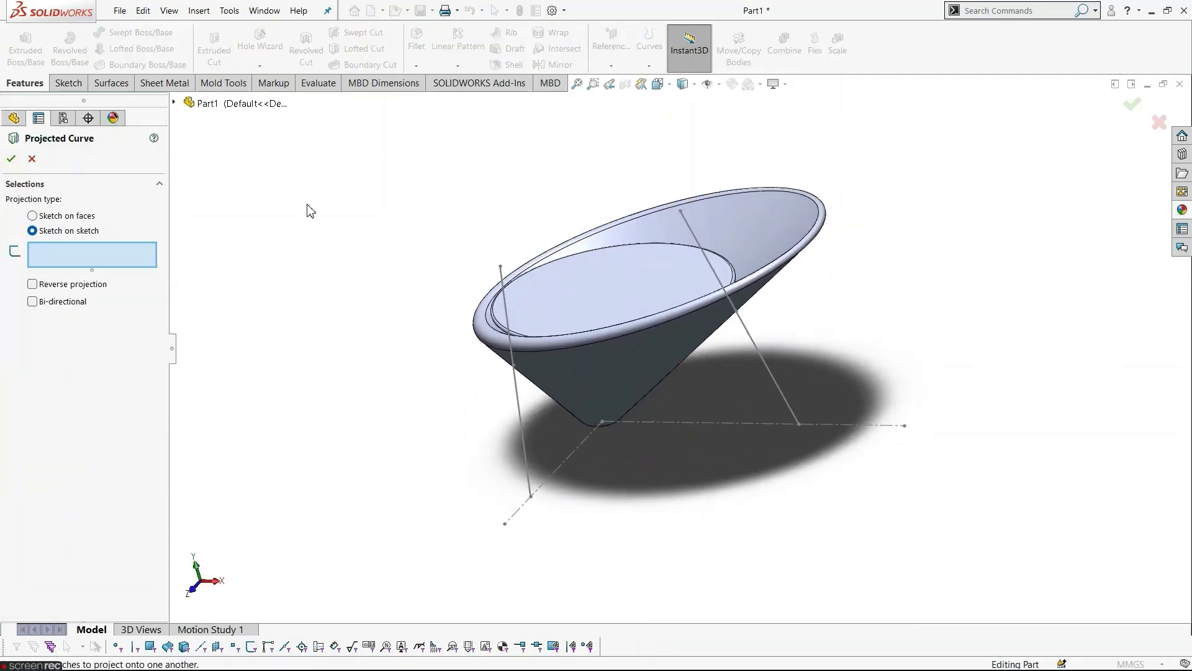
{"action": "left_click", "coordinate": [779, 393]}
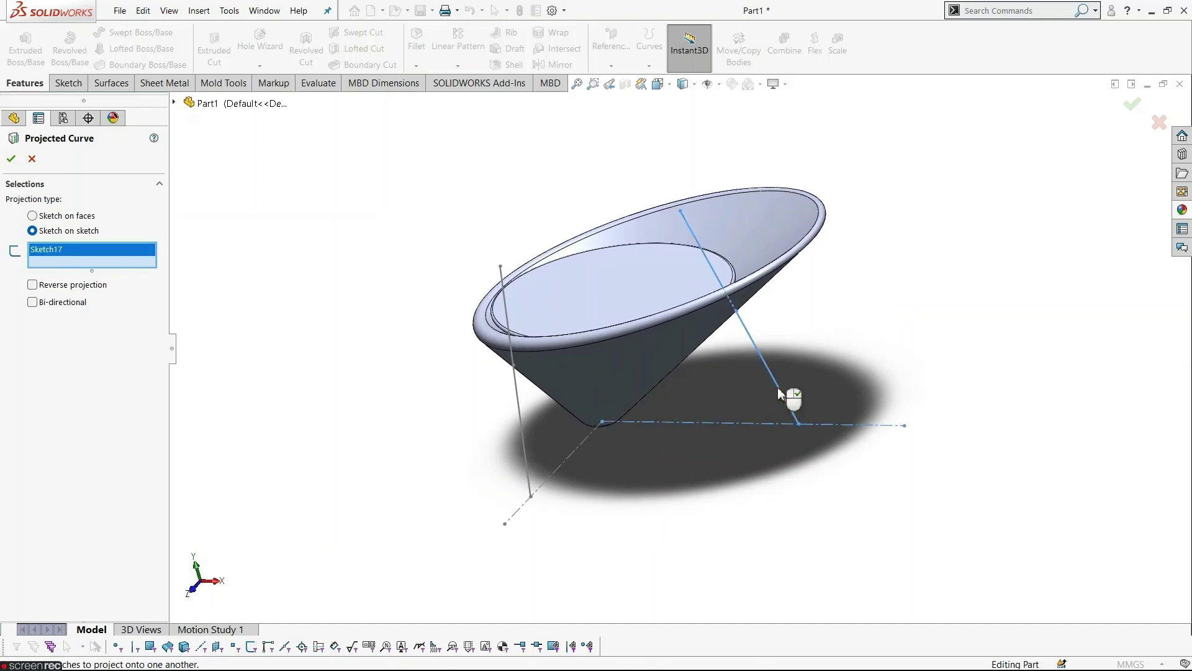
{"action": "left_click", "coordinate": [523, 433]}
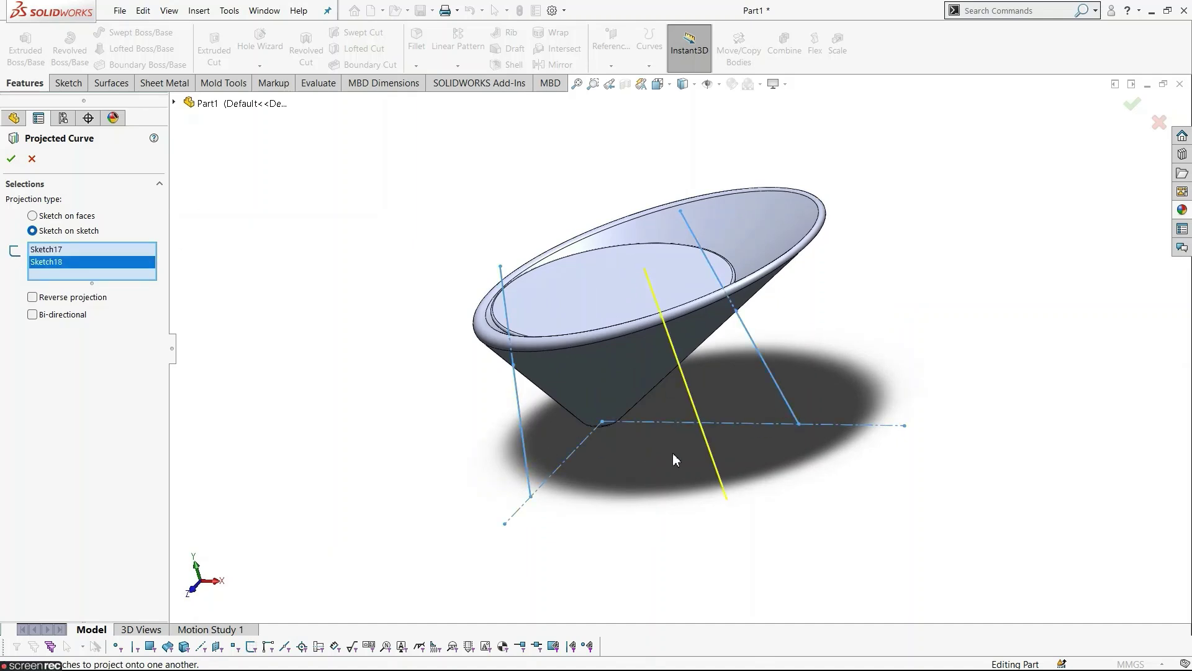
{"action": "mouse_move", "coordinate": [675, 459]}
{"action": "middle_mouse_down"}
{"action": "mouse_move", "coordinate": [697, 475]}
{"action": "mouse_move", "coordinate": [710, 518]}
{"action": "mouse_move", "coordinate": [714, 497]}
{"action": "mouse_move", "coordinate": [632, 415]}
{"action": "middle_mouse_up"}
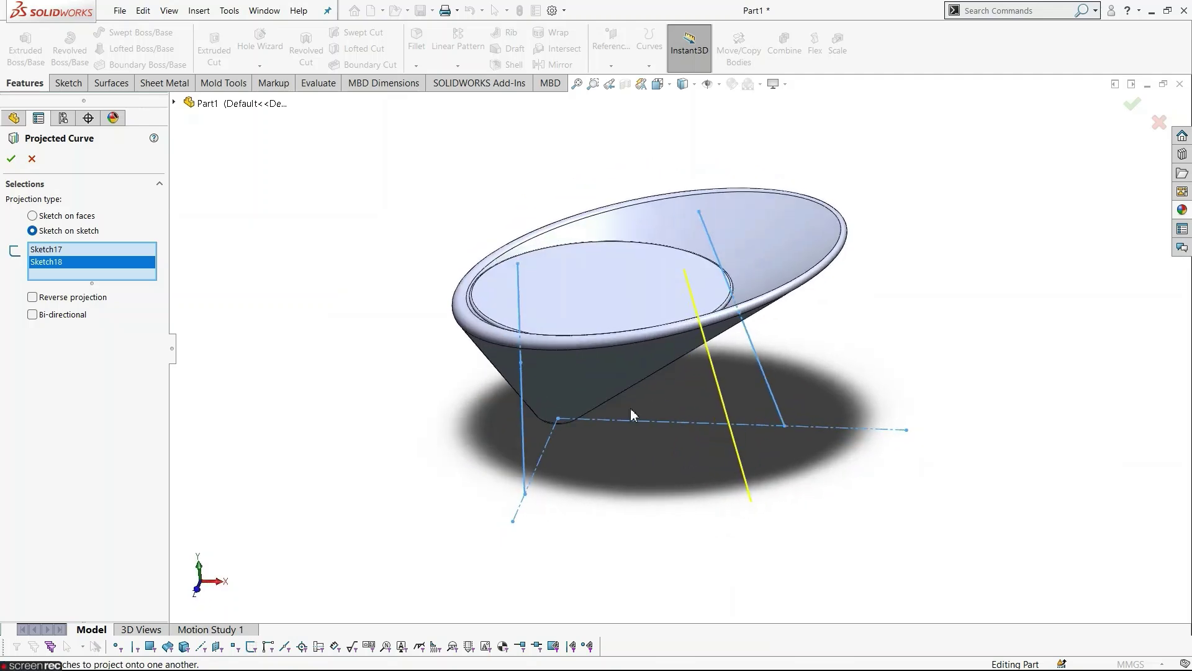
{"action": "left_click", "coordinate": [11, 159]}
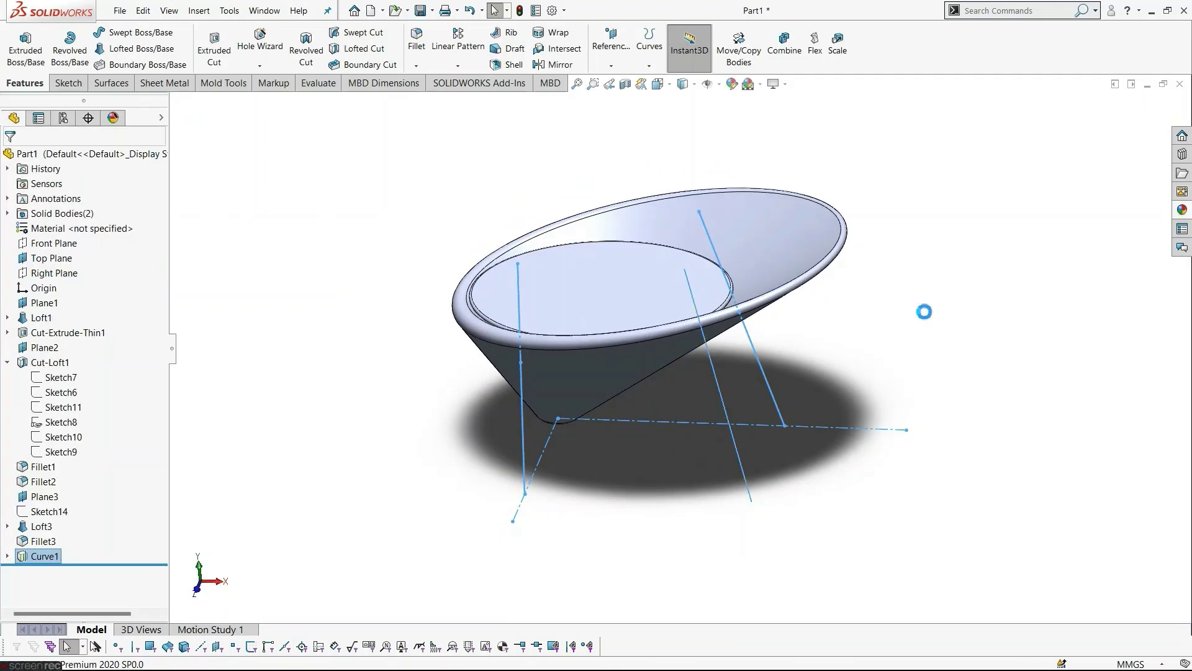
{"action": "mouse_move", "coordinate": [864, 341]}
{"action": "middle_mouse_down"}
{"action": "mouse_move", "coordinate": [799, 307]}
{"action": "mouse_move", "coordinate": [761, 311]}
{"action": "mouse_move", "coordinate": [854, 300]}
{"action": "mouse_move", "coordinate": [886, 325]}
{"action": "mouse_move", "coordinate": [855, 342]}
{"action": "middle_mouse_up"}
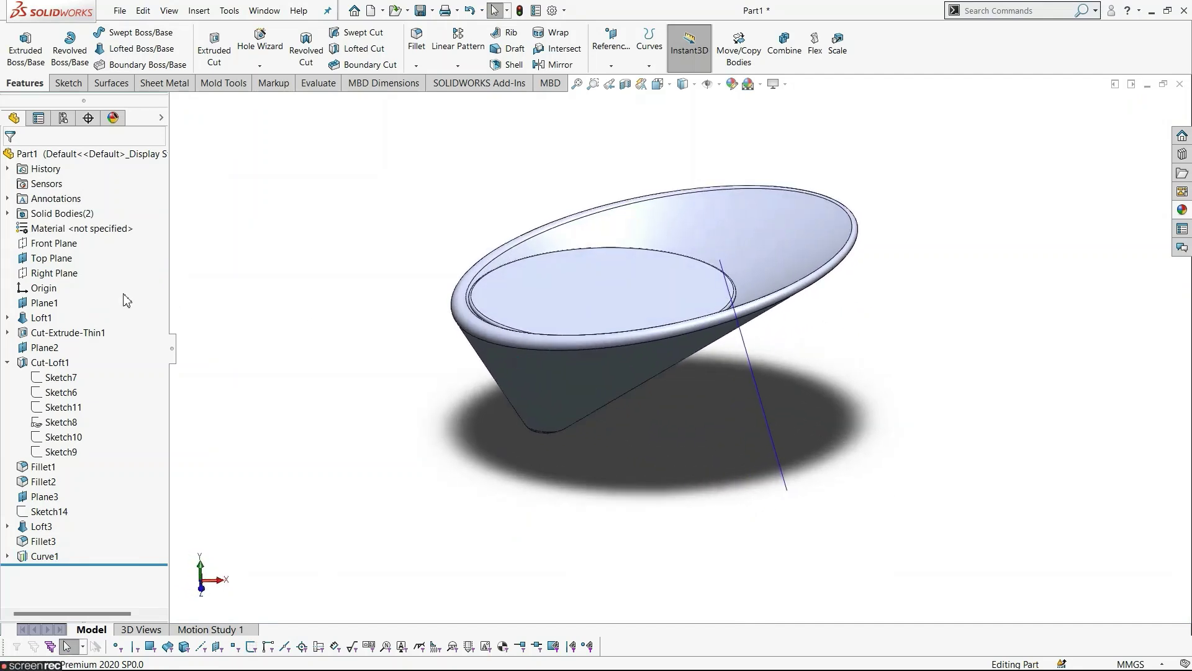
{"action": "left_click", "coordinate": [38, 262]}
Create Plane4 parallel to Top Plane through Curve1's upper end point.
{"action": "middle_click_drag", "start_coordinate": [809, 465], "coordinate": [862, 469]}
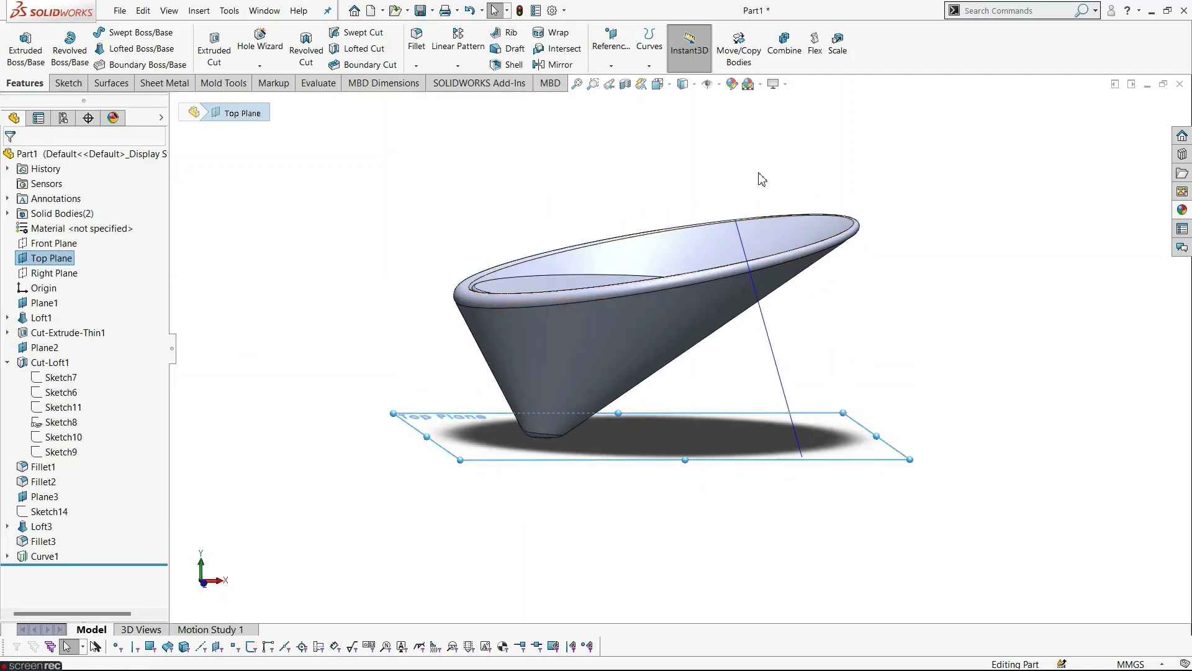
{"action": "middle_click_drag", "start_coordinate": [752, 197], "coordinate": [777, 221]}
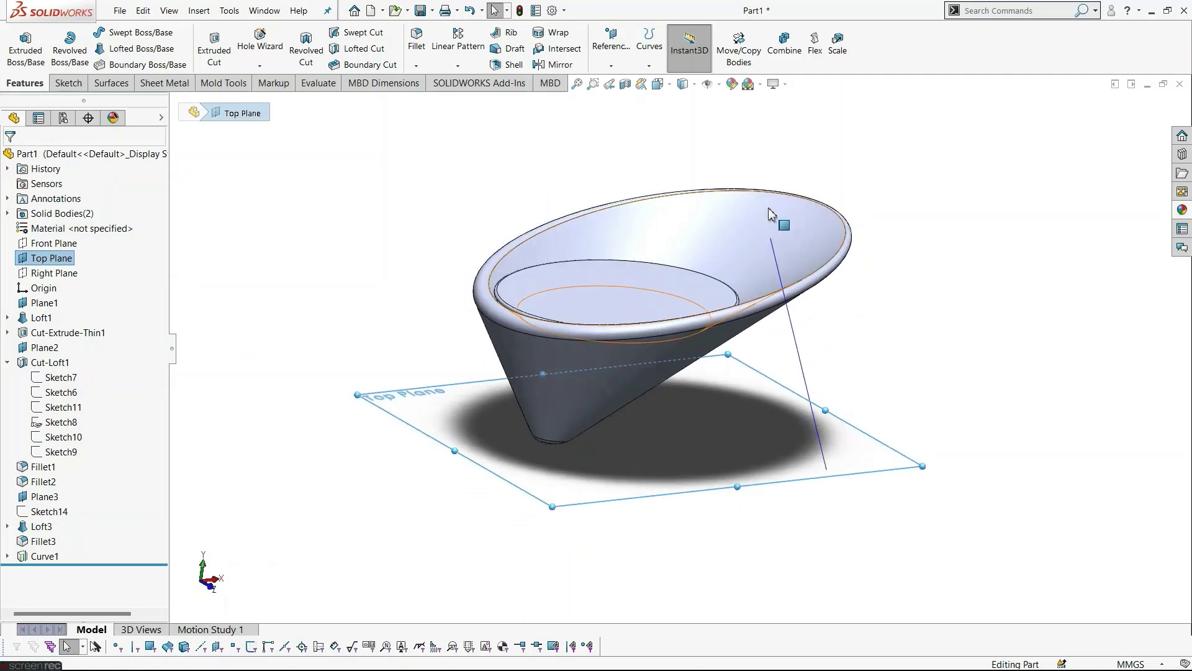
{"action": "left_click", "coordinate": [612, 66]}
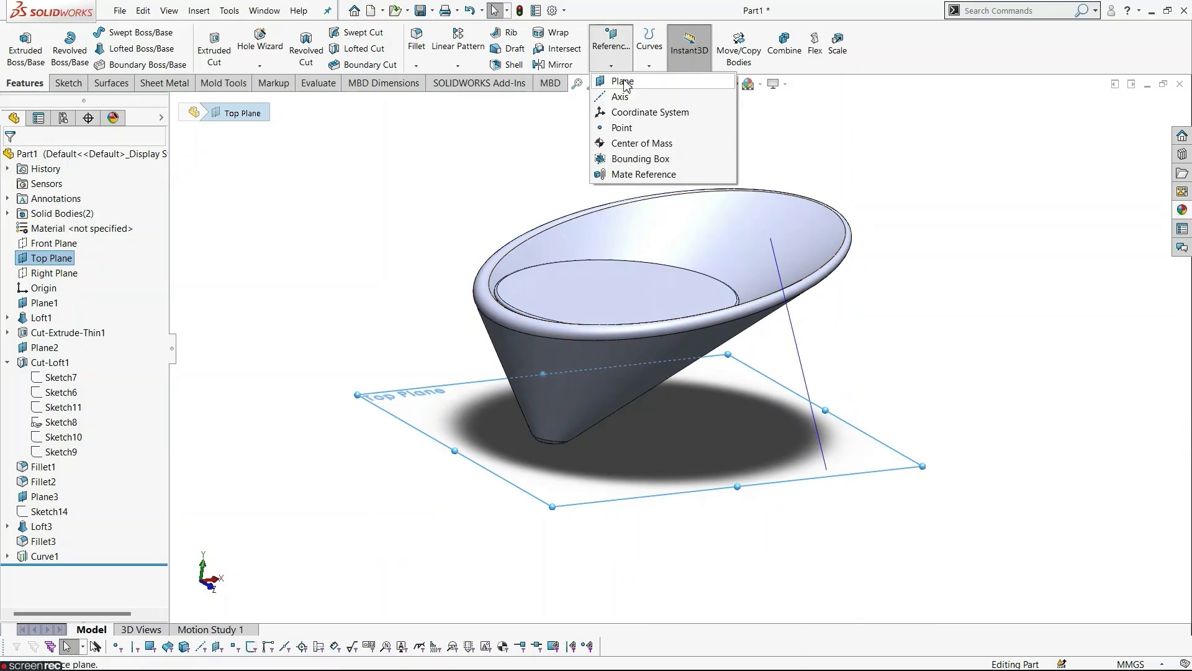
{"action": "left_click", "coordinate": [621, 77]}
{"action": "scroll", "coordinate": [842, 217], "scroll_direction": "down", "scroll_amount": 3}
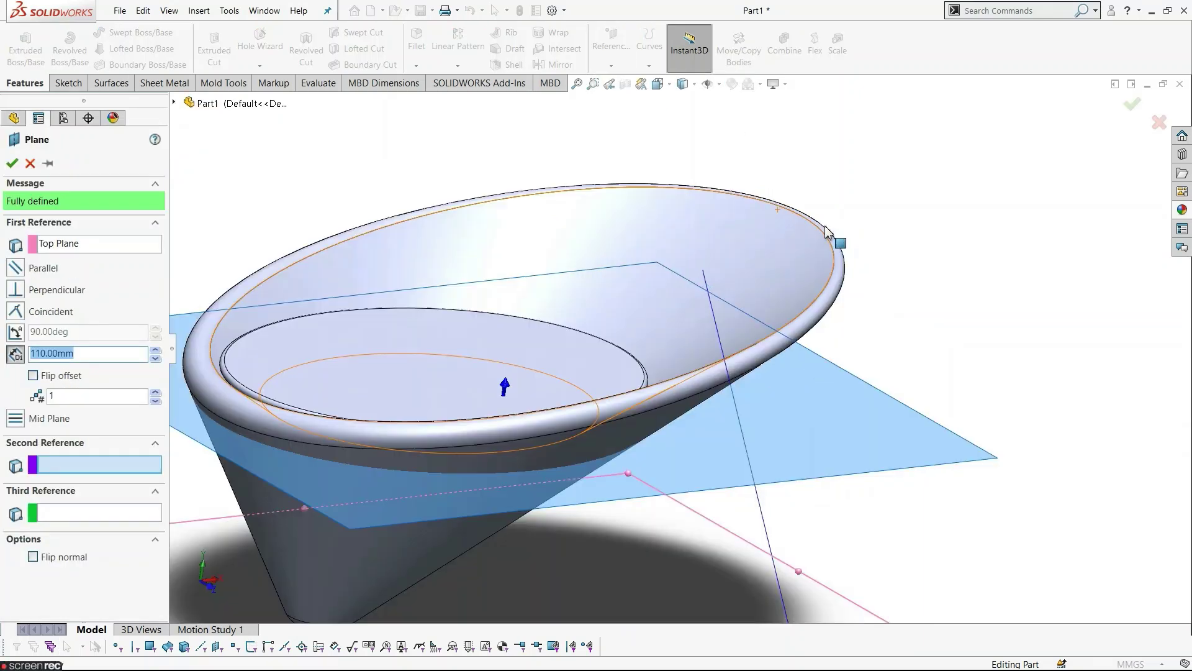
{"action": "left_click", "coordinate": [703, 272]}
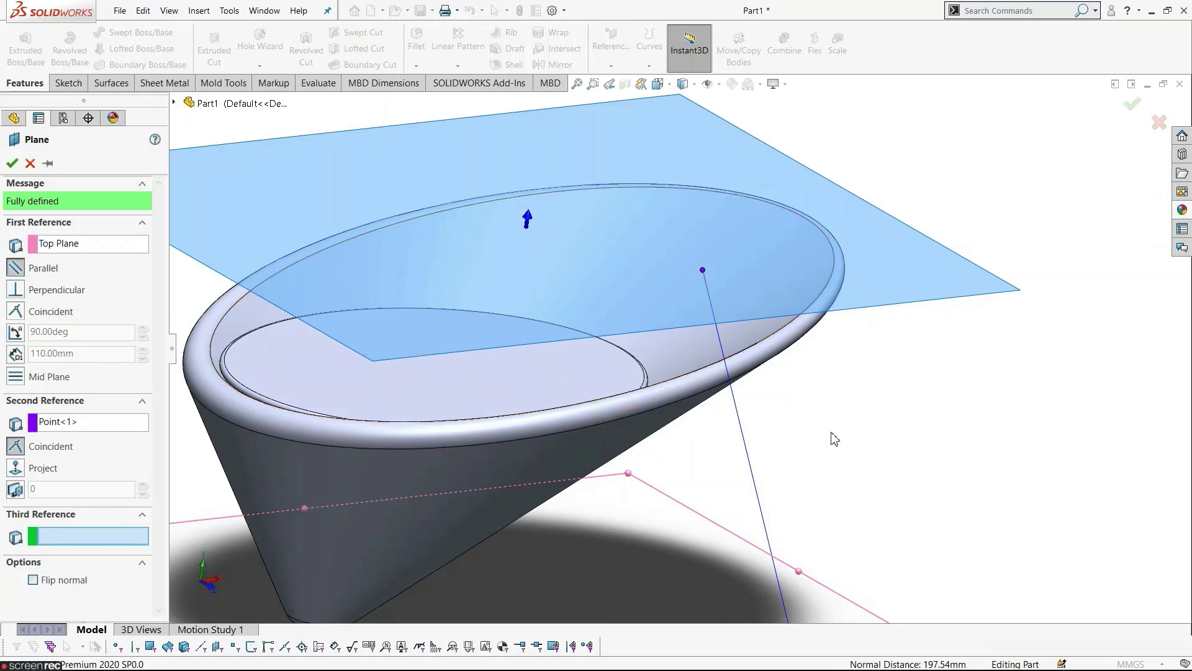
{"action": "middle_click_drag", "start_coordinate": [833, 434], "coordinate": [793, 444]}
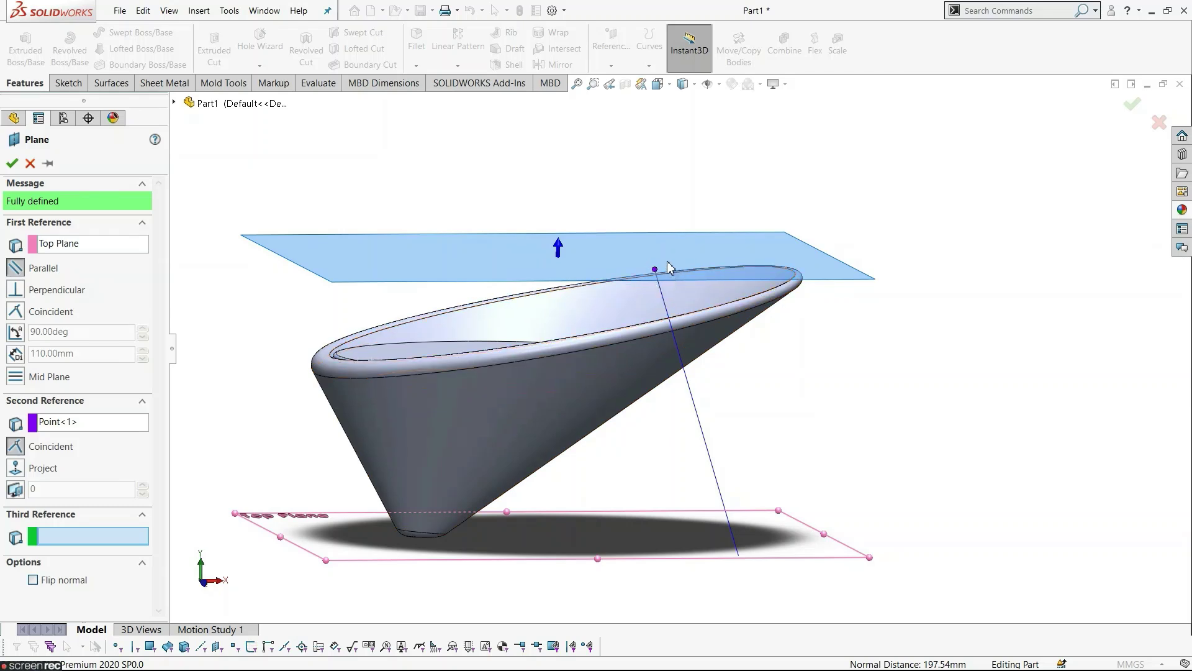
{"action": "scroll", "coordinate": [683, 350], "scroll_direction": "up", "scroll_amount": 3}
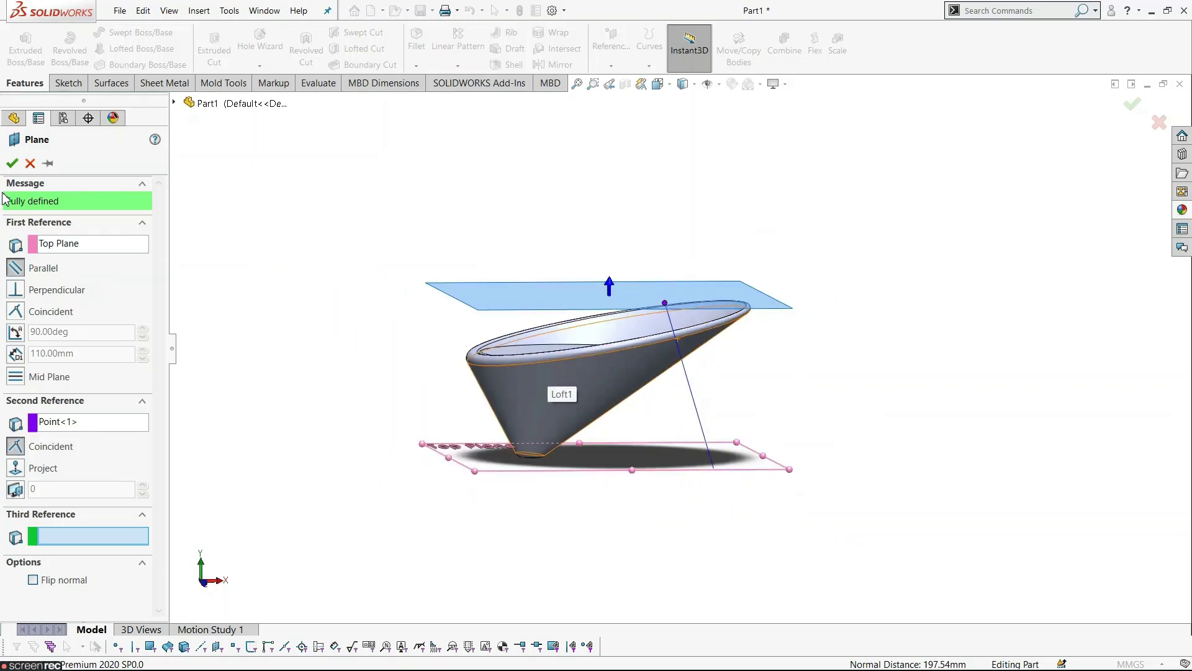
{"action": "left_click", "coordinate": [12, 163]}
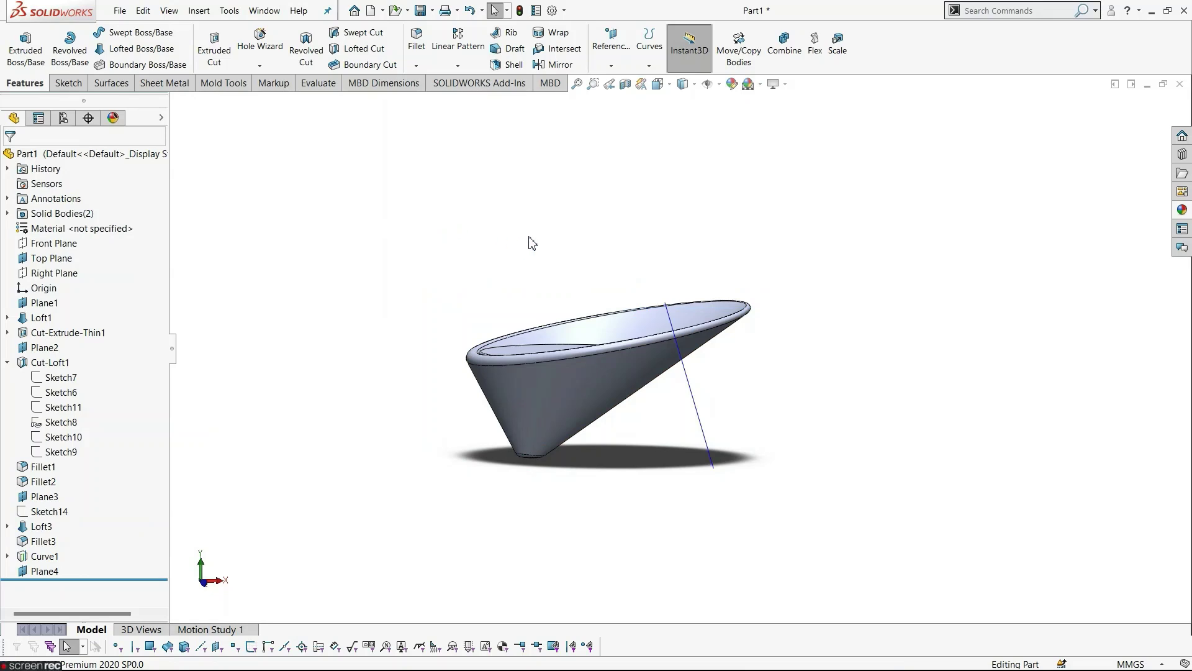
Start a new sketch on the Top Plane and view it normal to.
{"action": "middle_click_drag", "start_coordinate": [529, 242], "coordinate": [527, 269]}
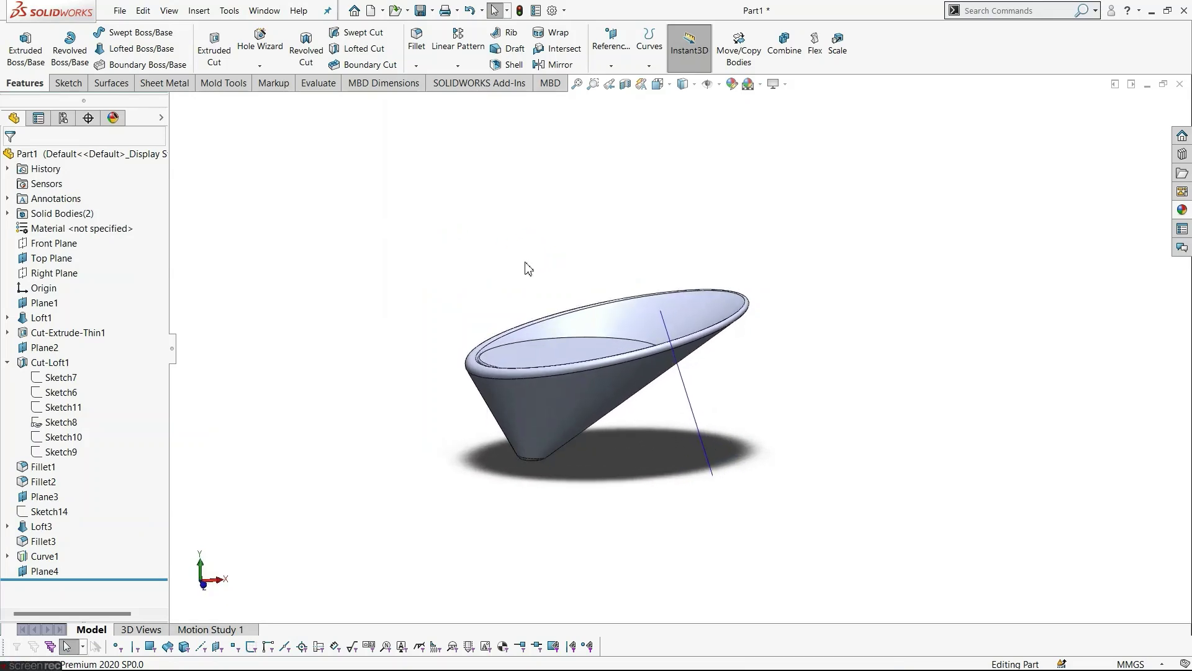
{"action": "left_click", "coordinate": [52, 258]}
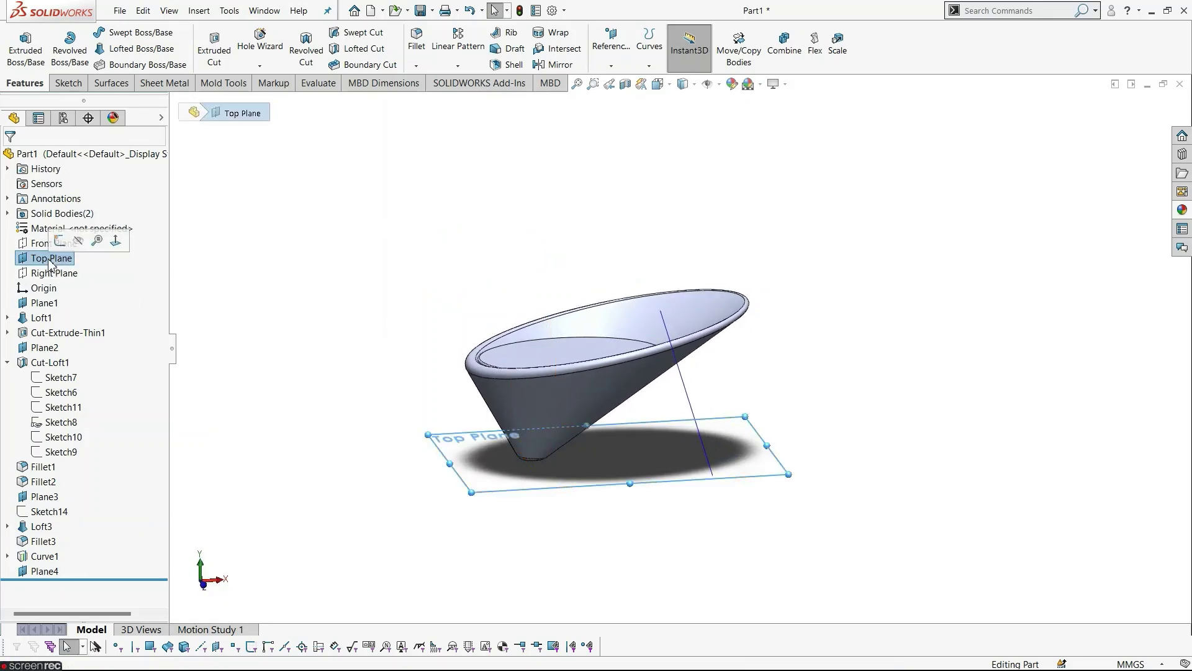
{"action": "left_click", "coordinate": [317, 312]}
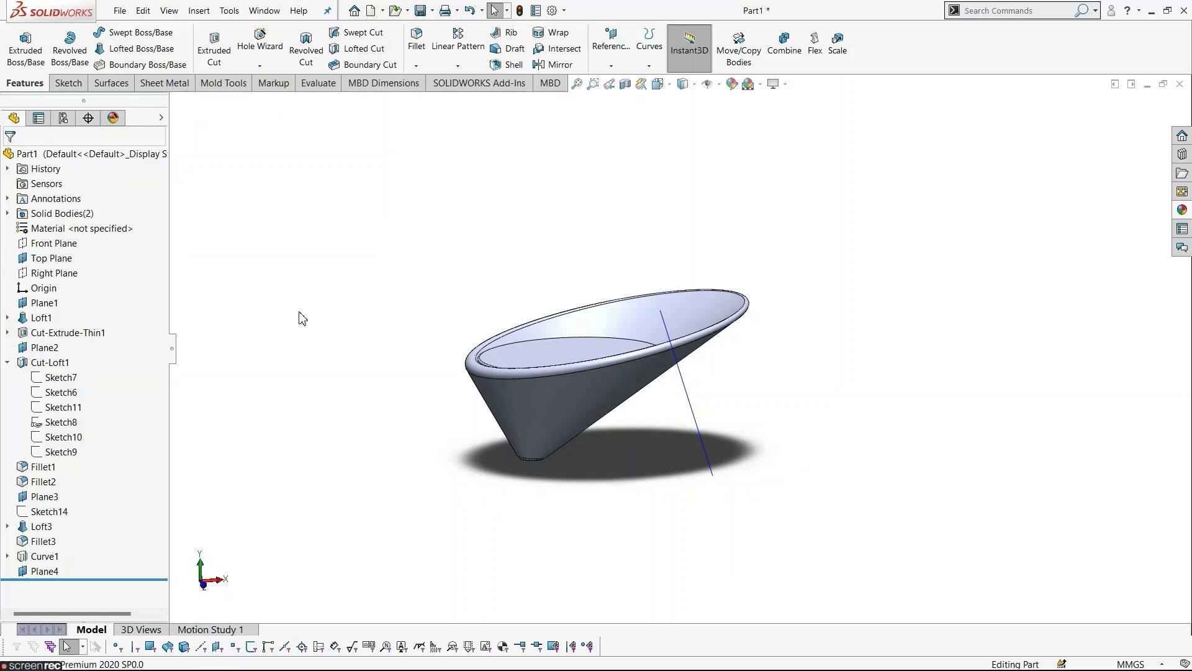
{"action": "left_click", "coordinate": [52, 259]}
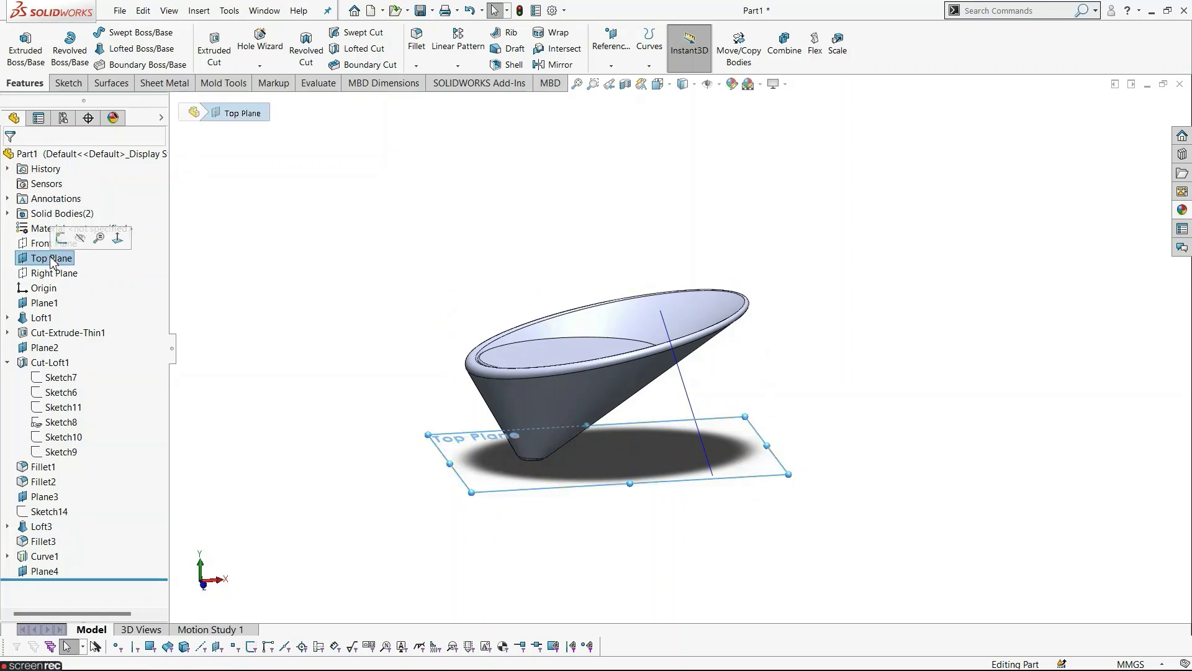
{"action": "left_click", "coordinate": [61, 237]}
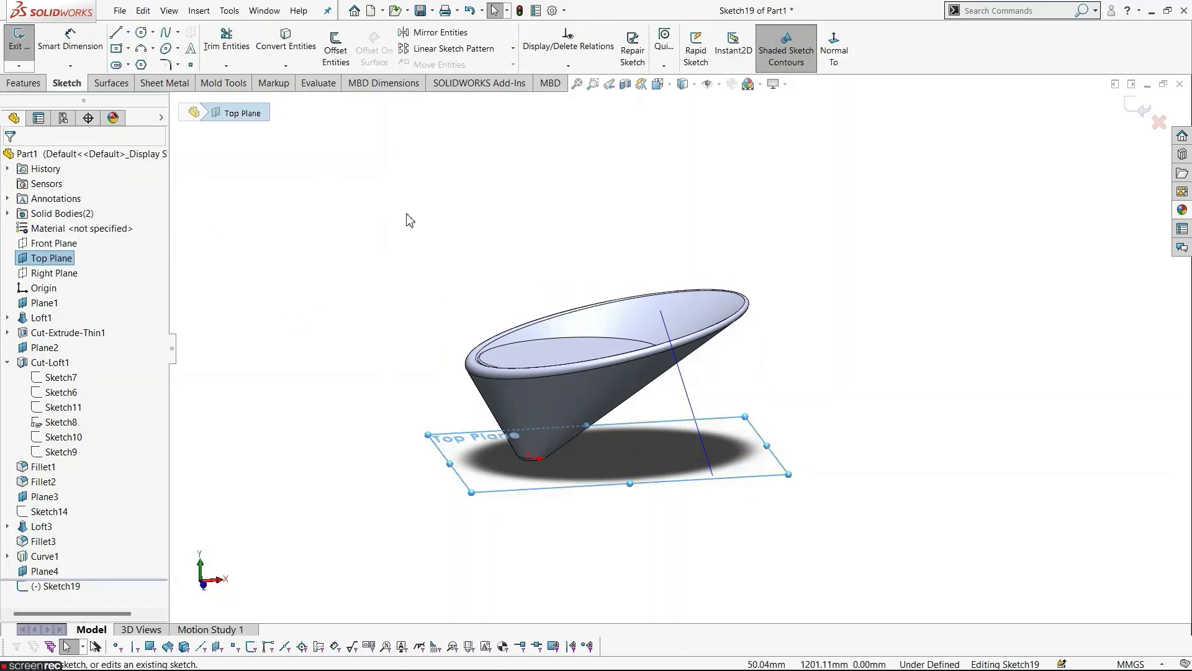
{"action": "left_click", "coordinate": [843, 59]}
{"action": "scroll", "coordinate": [749, 392], "scroll_direction": "down", "scroll_amount": 3}
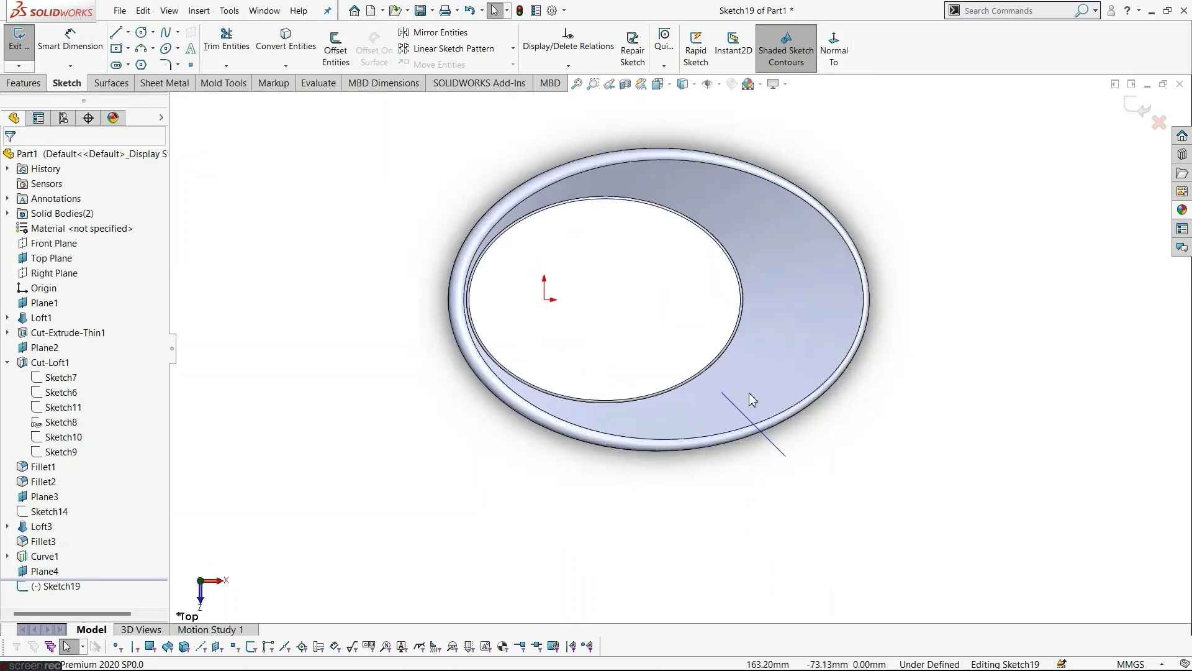
{"action": "scroll", "coordinate": [749, 393], "scroll_direction": "down", "scroll_amount": 2}
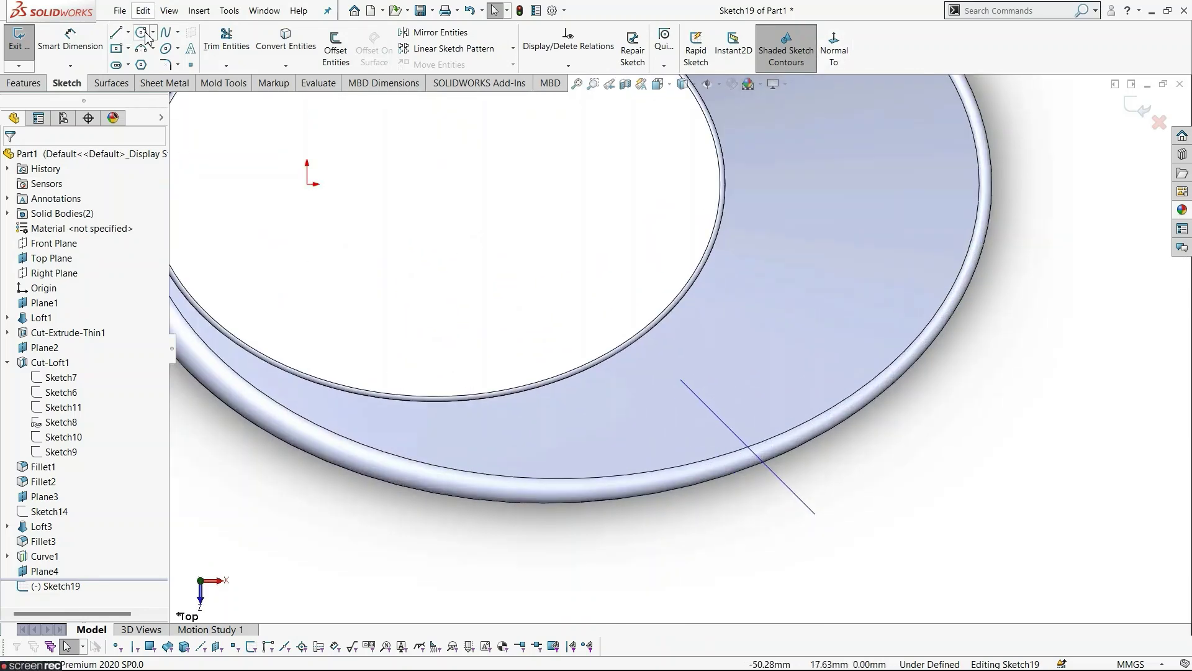
Draw a circle beside the slanted guide line.
{"action": "left_click", "coordinate": [143, 33]}
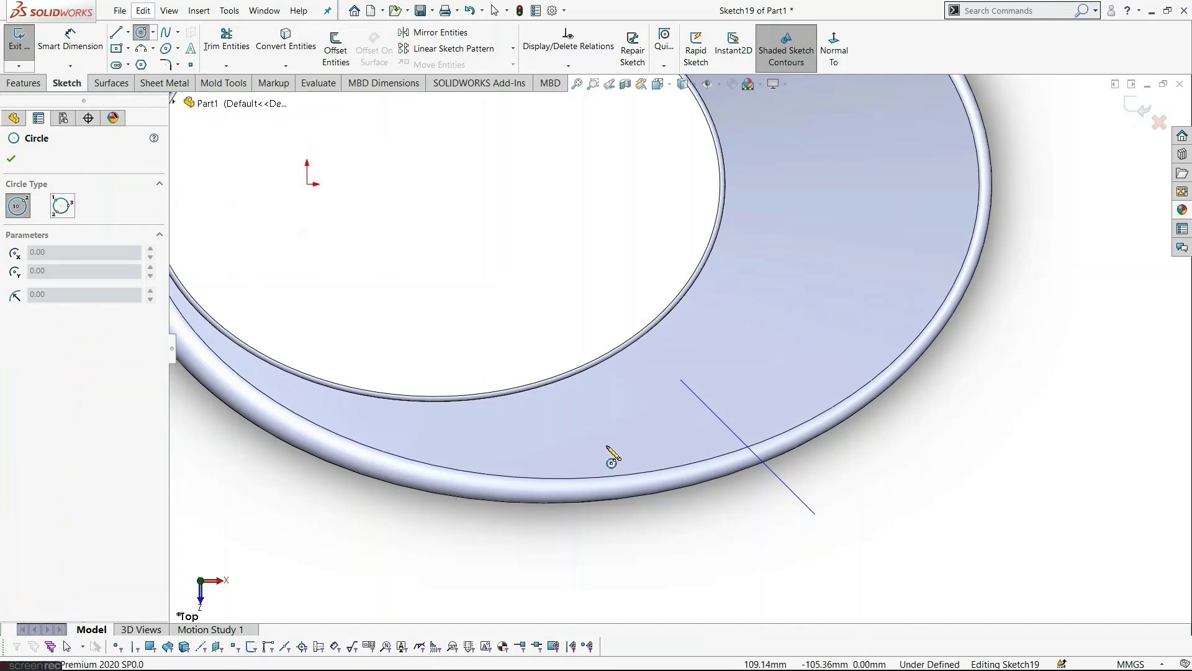
{"action": "left_click", "coordinate": [681, 380]}
{"action": "left_click", "coordinate": [698, 368]}
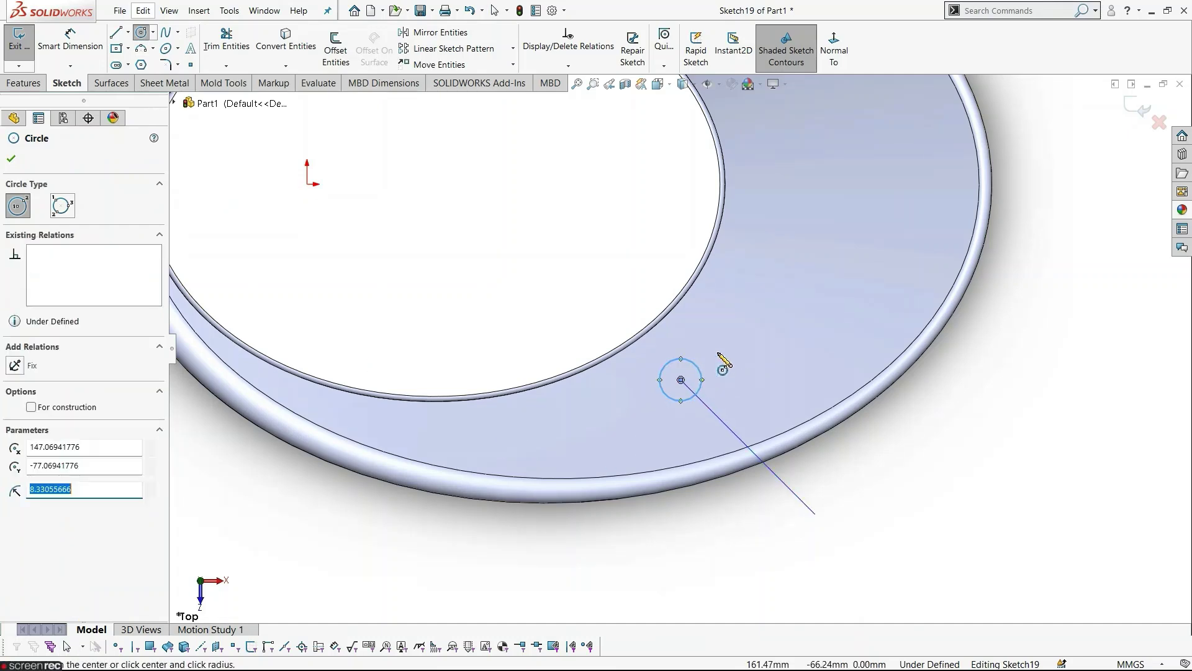
{"action": "key", "text": "Escape"}
{"action": "left_click_drag", "start_coordinate": [682, 379], "coordinate": [697, 386]}
{"action": "scroll", "coordinate": [695, 410], "scroll_direction": "down", "scroll_amount": 3}
{"action": "key", "text": "Escape"}
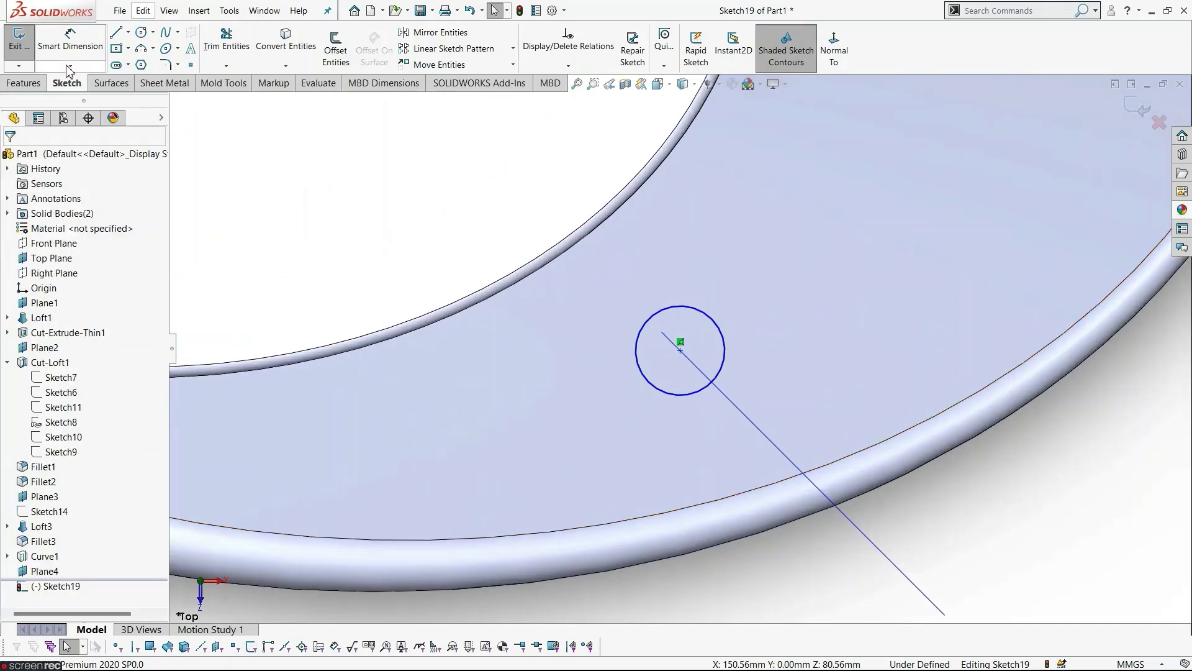
Dimension the circle's diameter to 10 mm.
{"action": "left_click", "coordinate": [69, 41]}
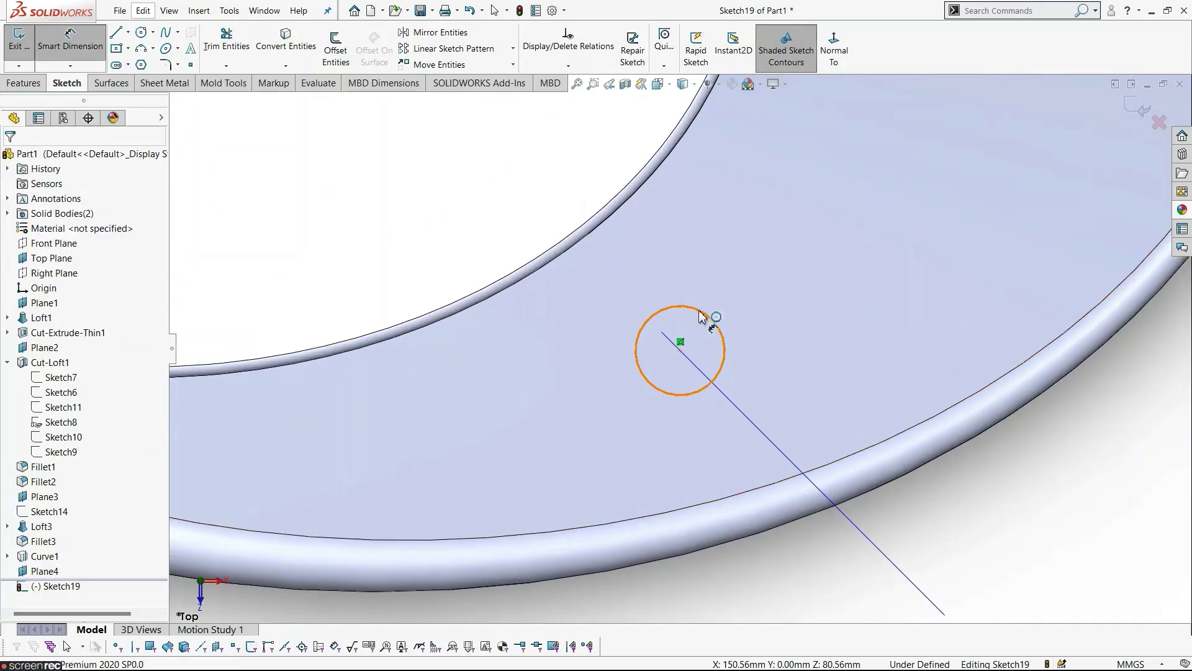
{"action": "left_click", "coordinate": [701, 310]}
{"action": "left_click", "coordinate": [770, 297]}
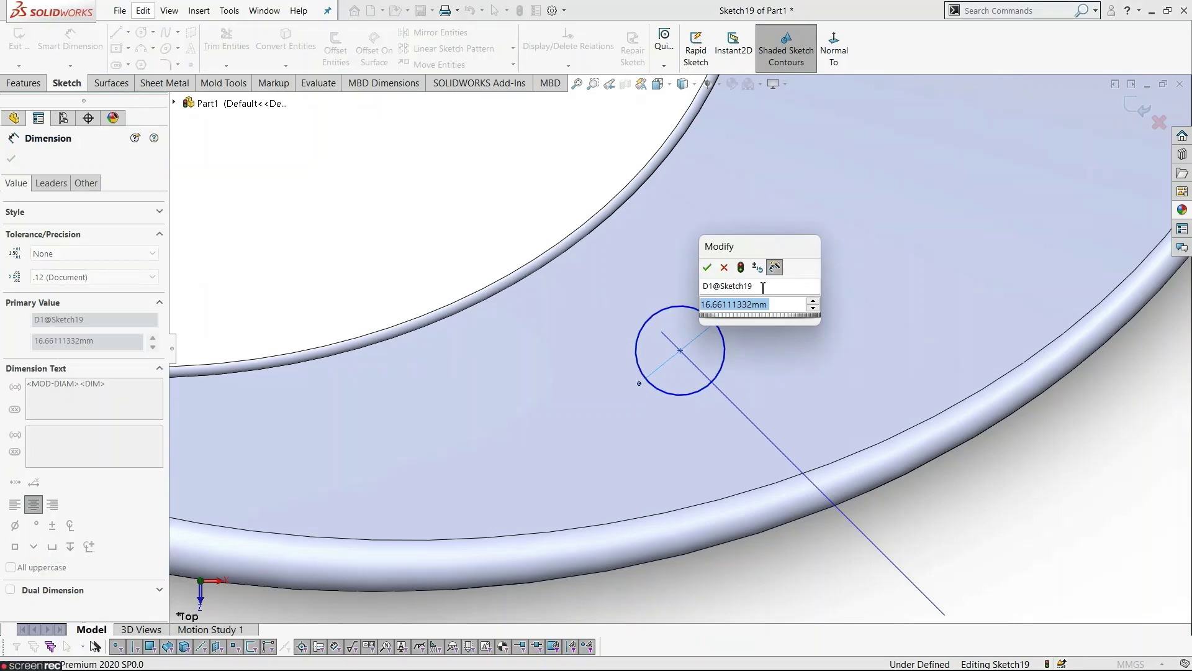
{"action": "type", "text": "10"}
{"action": "key", "text": "Return"}
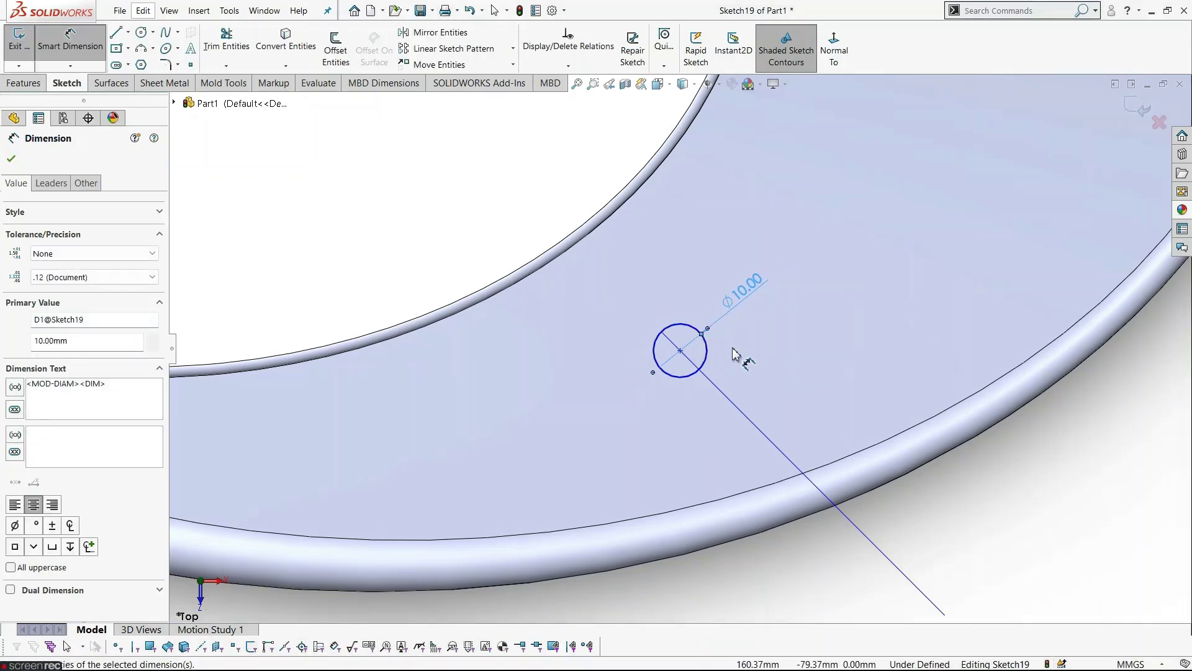
{"action": "scroll", "coordinate": [734, 354], "scroll_direction": "down", "scroll_amount": 2}
{"action": "key", "text": "Escape"}
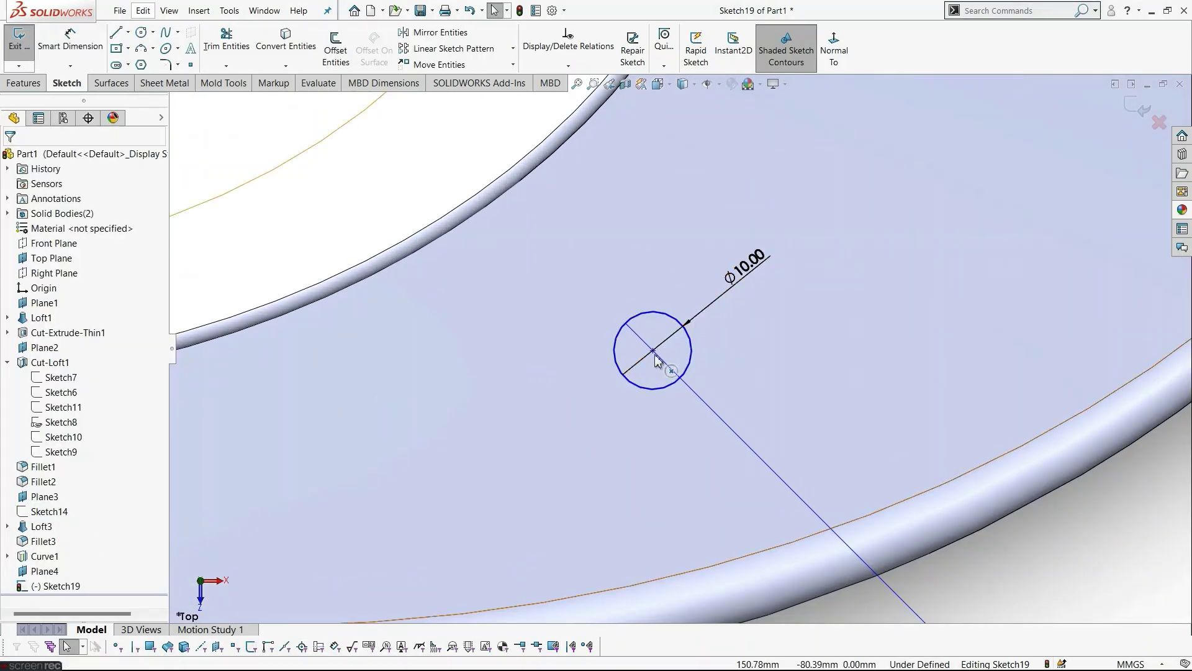
Try piercing the circle centre onto the guide line, dismissing the no-intersection warnings.
{"action": "left_click_drag", "start_coordinate": [657, 360], "coordinate": [609, 333]}
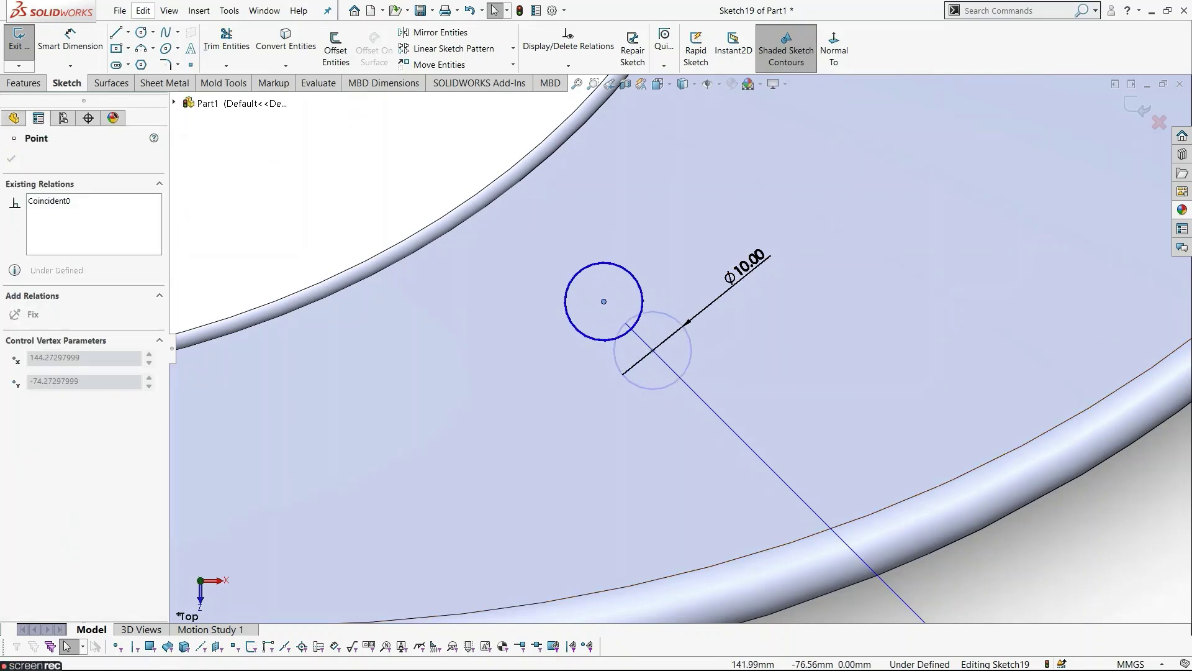
{"action": "left_click", "coordinate": [643, 341], "text": "ctrl"}
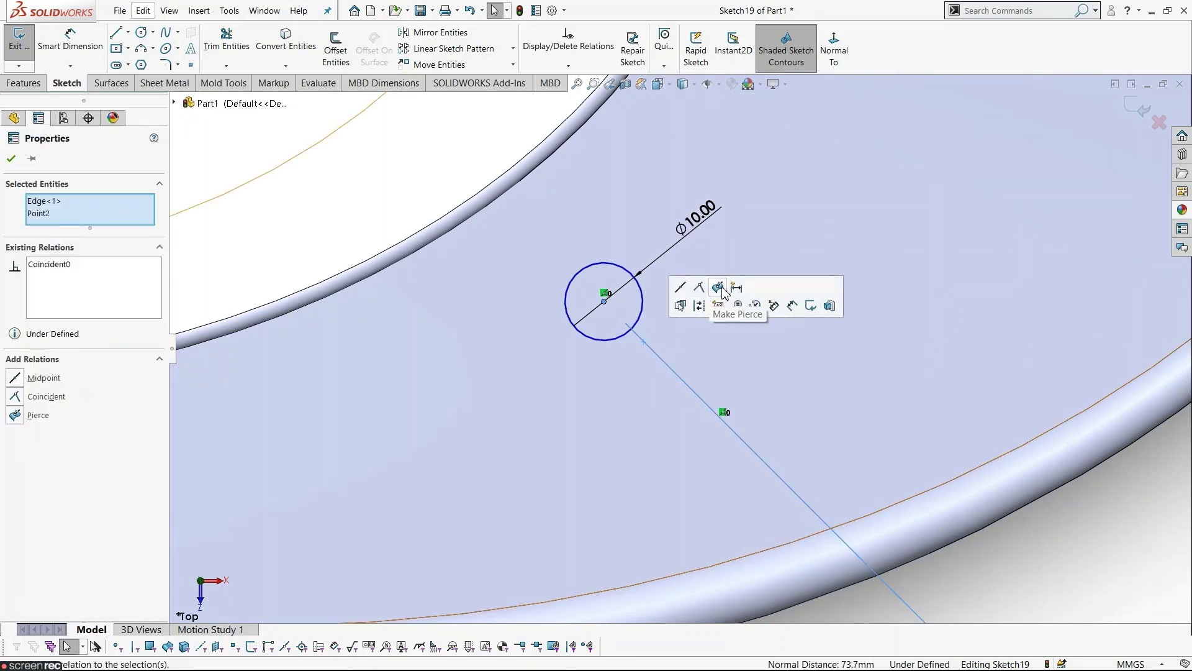
{"action": "left_click", "coordinate": [720, 287]}
{"action": "left_click", "coordinate": [711, 272]}
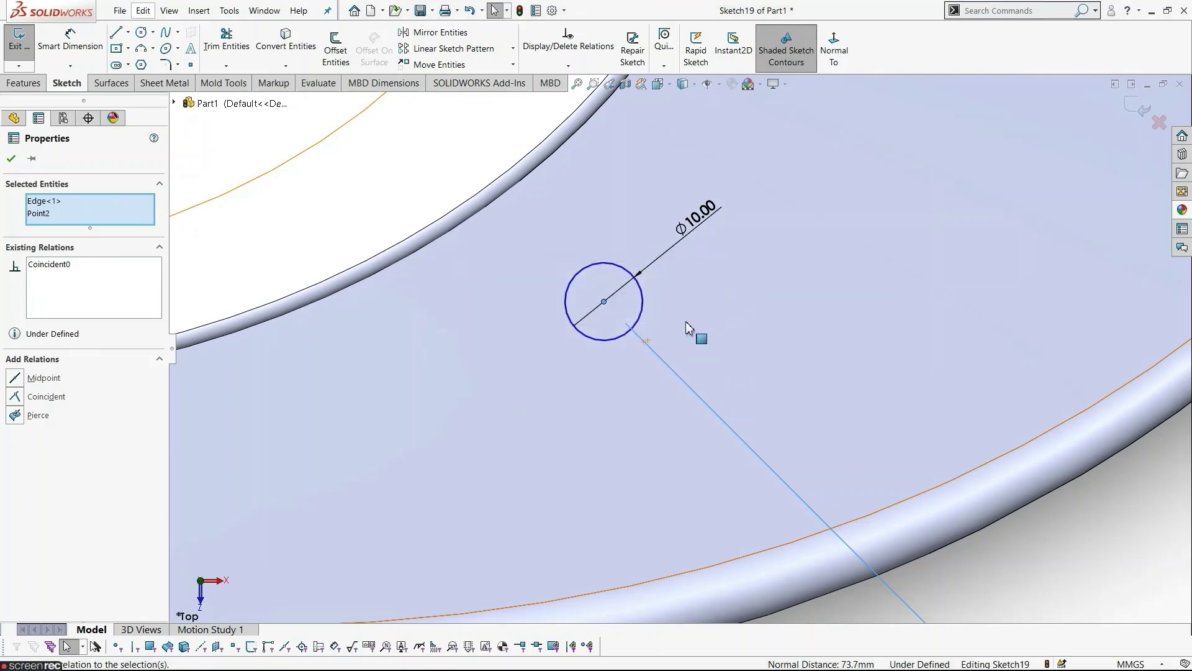
{"action": "key", "text": "Escape"}
{"action": "mouse_move", "coordinate": [609, 309]}
{"action": "left_mouse_down"}
{"action": "mouse_move", "coordinate": [628, 325]}
{"action": "mouse_move", "coordinate": [609, 301]}
{"action": "left_mouse_up"}
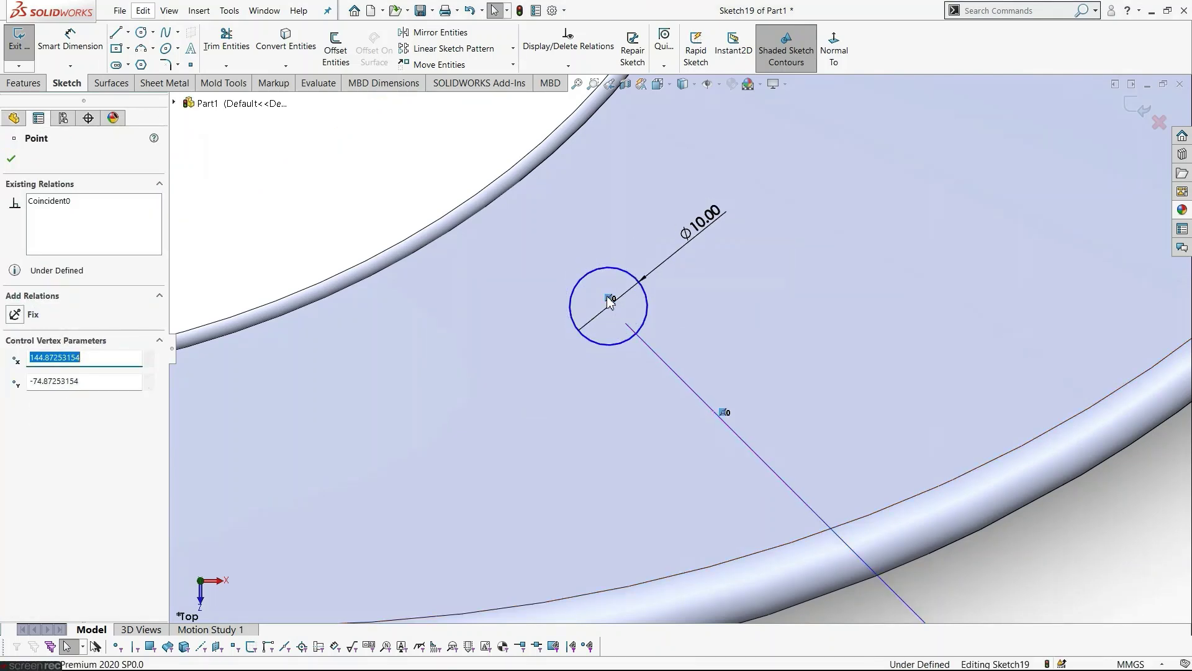
{"action": "key", "text": "ctrl+z"}
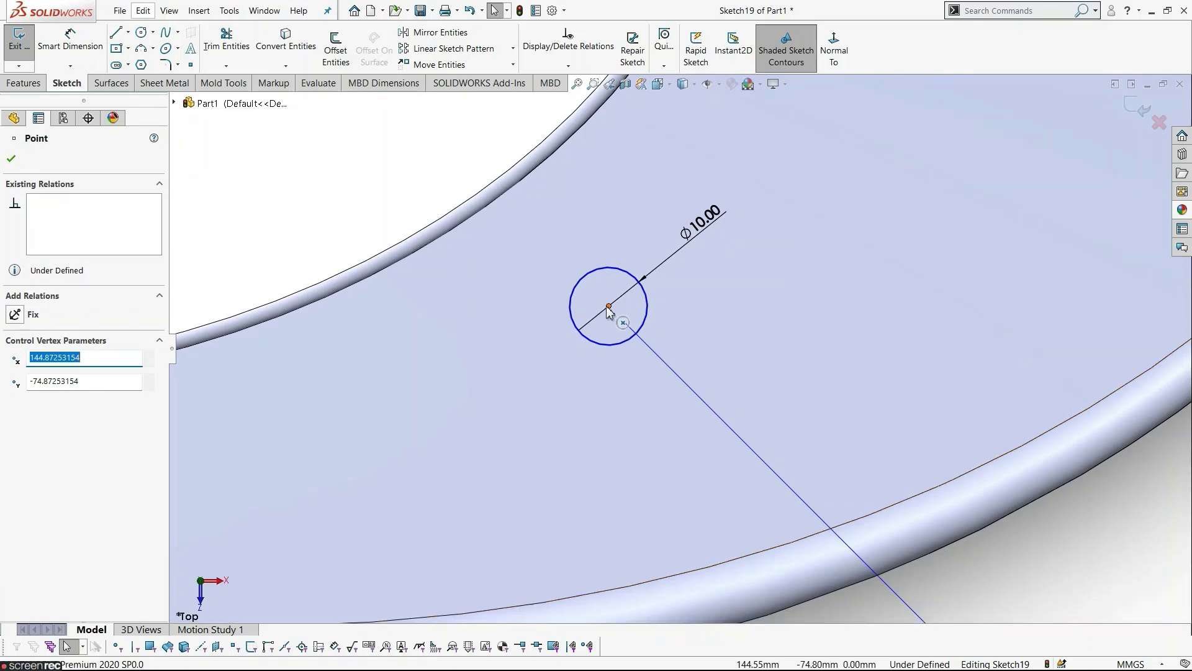
{"action": "left_click", "coordinate": [644, 345], "text": "ctrl"}
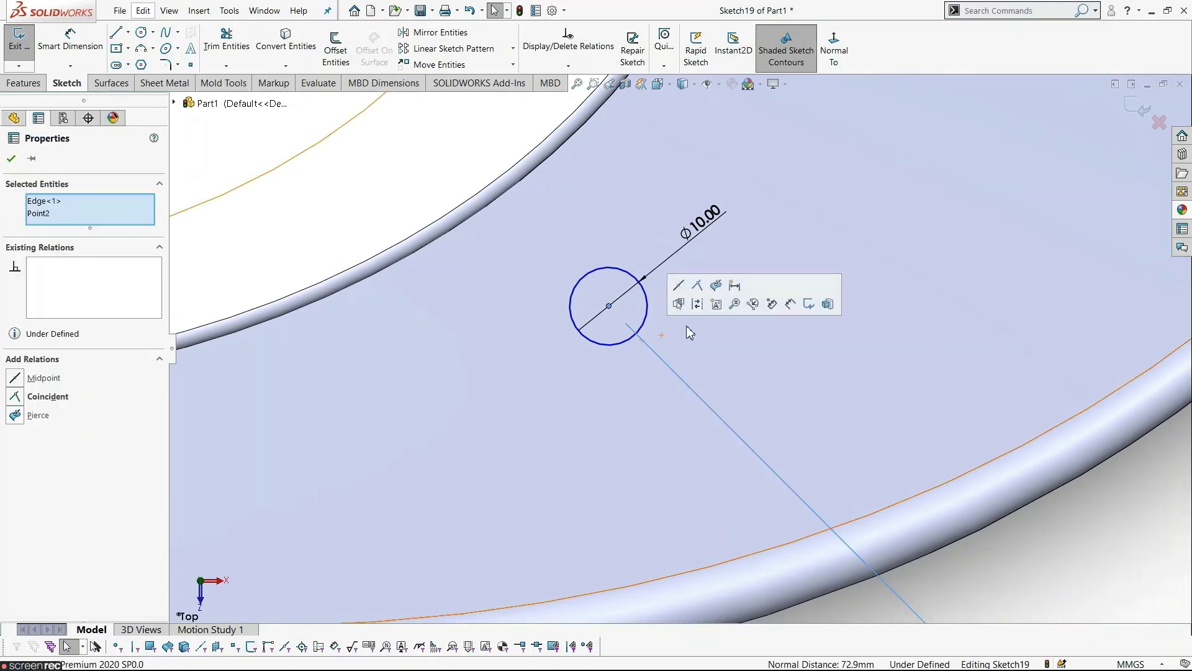
{"action": "left_click", "coordinate": [715, 286]}
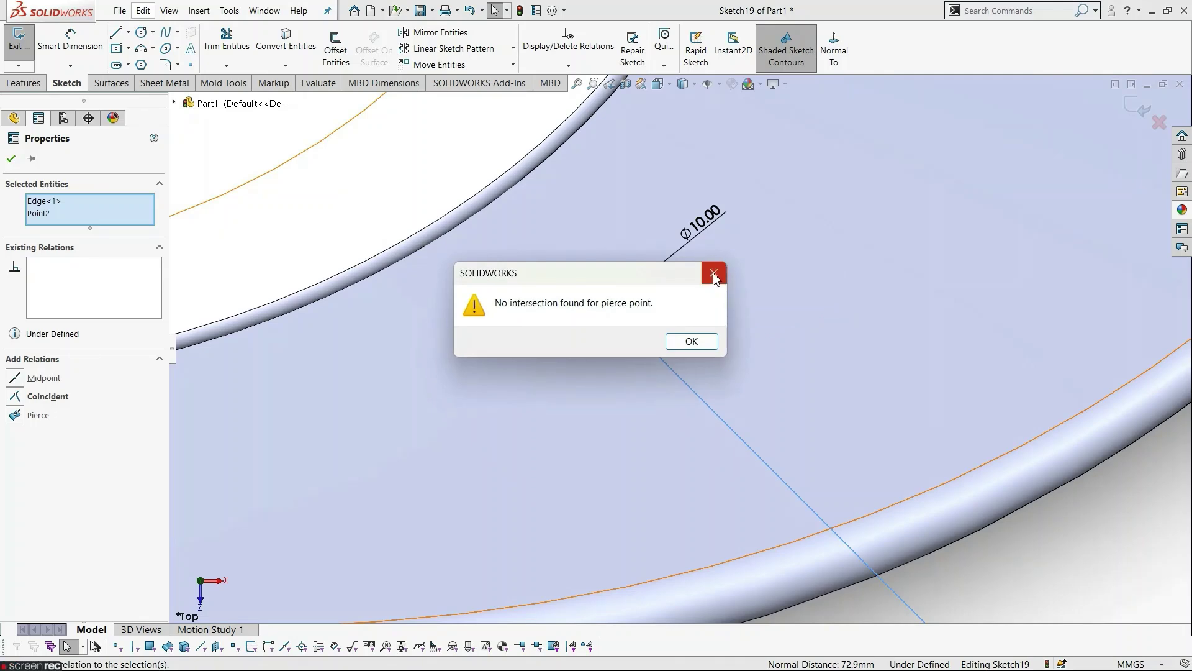
{"action": "left_click", "coordinate": [714, 273]}
{"action": "scroll", "coordinate": [714, 375], "scroll_direction": "up", "scroll_amount": 5}
{"action": "key", "text": "Escape"}
Move the circle to the line's end and pierce its centre onto the guide line.
{"action": "middle_click_drag", "start_coordinate": [739, 534], "coordinate": [714, 357]}
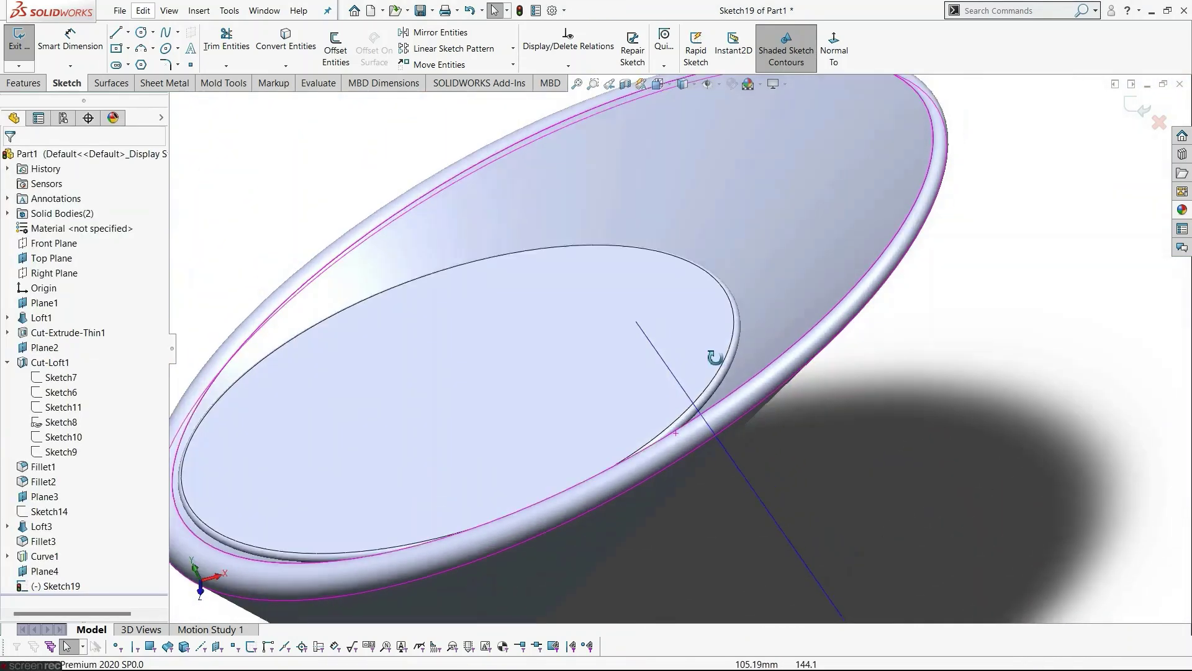
{"action": "scroll", "coordinate": [715, 357], "scroll_direction": "up", "scroll_amount": 5}
{"action": "scroll", "coordinate": [775, 506], "scroll_direction": "down", "scroll_amount": 3}
{"action": "mouse_move", "coordinate": [657, 416]}
{"action": "middle_mouse_down"}
{"action": "mouse_move", "coordinate": [668, 301]}
{"action": "mouse_move", "coordinate": [698, 341]}
{"action": "mouse_move", "coordinate": [692, 371]}
{"action": "middle_mouse_up"}
{"action": "scroll", "coordinate": [456, 419], "scroll_direction": "down", "scroll_amount": 3}
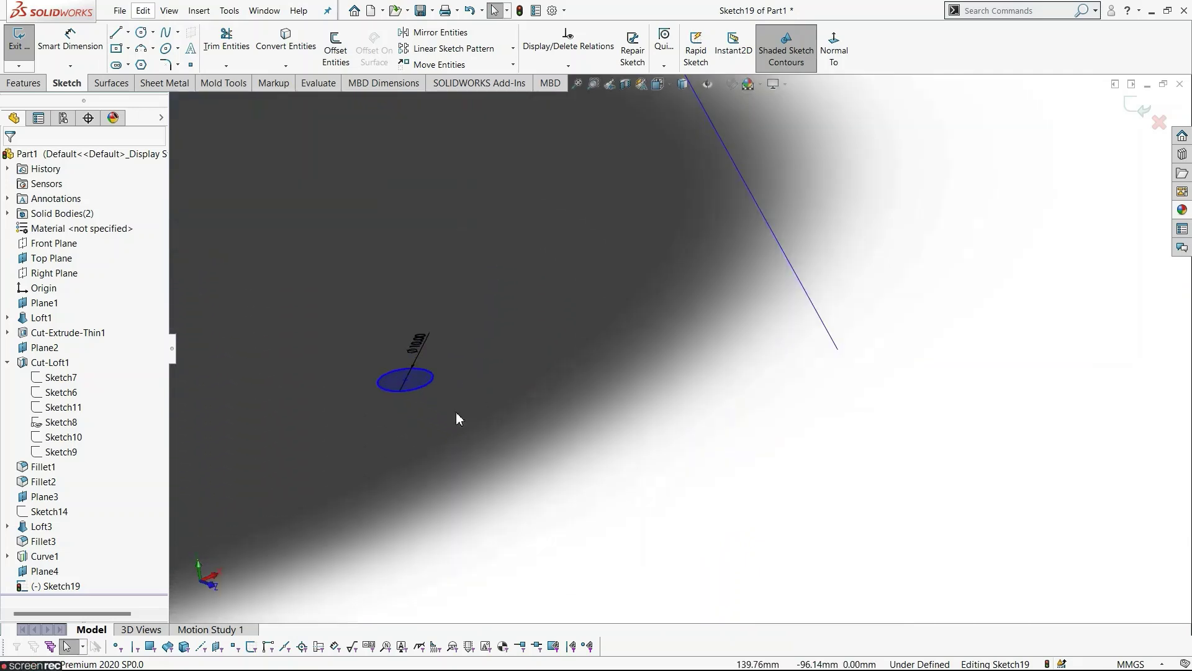
{"action": "mouse_move", "coordinate": [410, 383]}
{"action": "left_mouse_down"}
{"action": "mouse_move", "coordinate": [644, 386]}
{"action": "mouse_move", "coordinate": [714, 372]}
{"action": "left_mouse_up"}
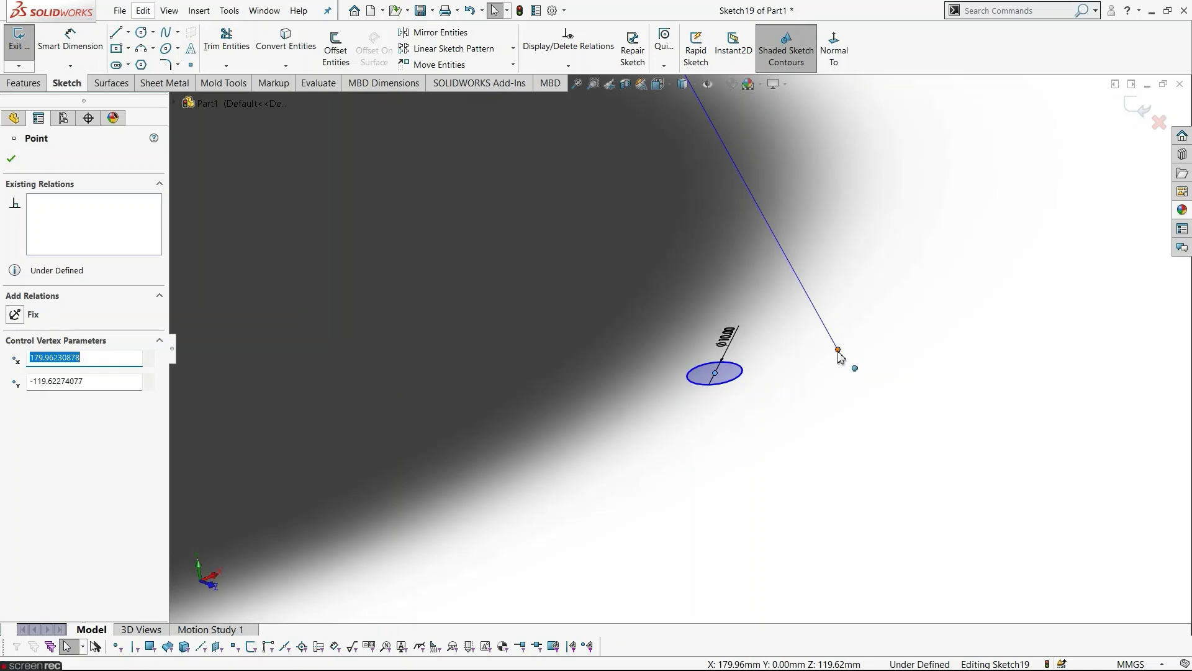
{"action": "left_click", "coordinate": [838, 351]}
{"action": "left_click", "coordinate": [730, 423]}
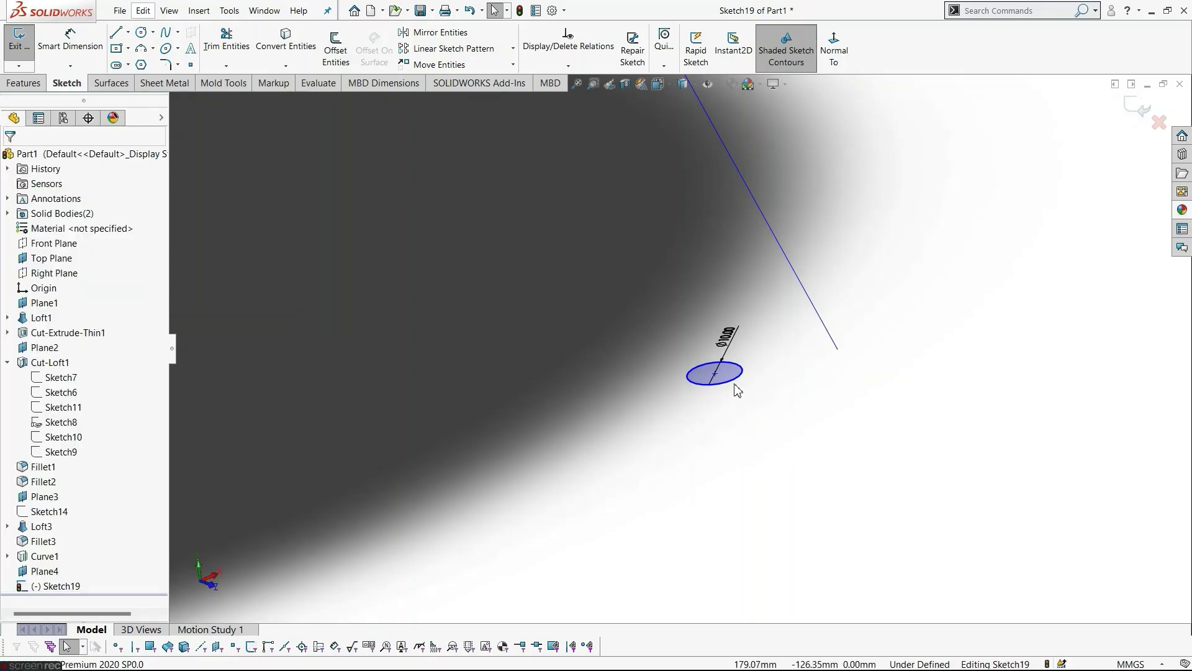
{"action": "left_click", "coordinate": [714, 374]}
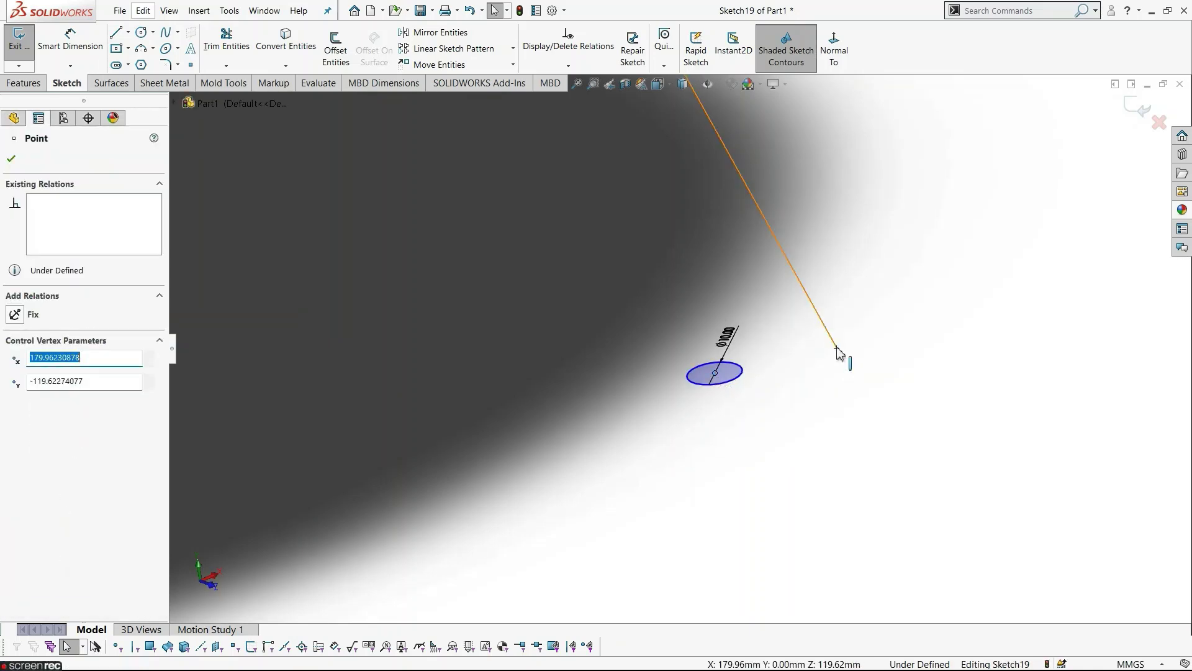
{"action": "left_click", "coordinate": [836, 346], "text": "ctrl"}
{"action": "left_click", "coordinate": [910, 292]}
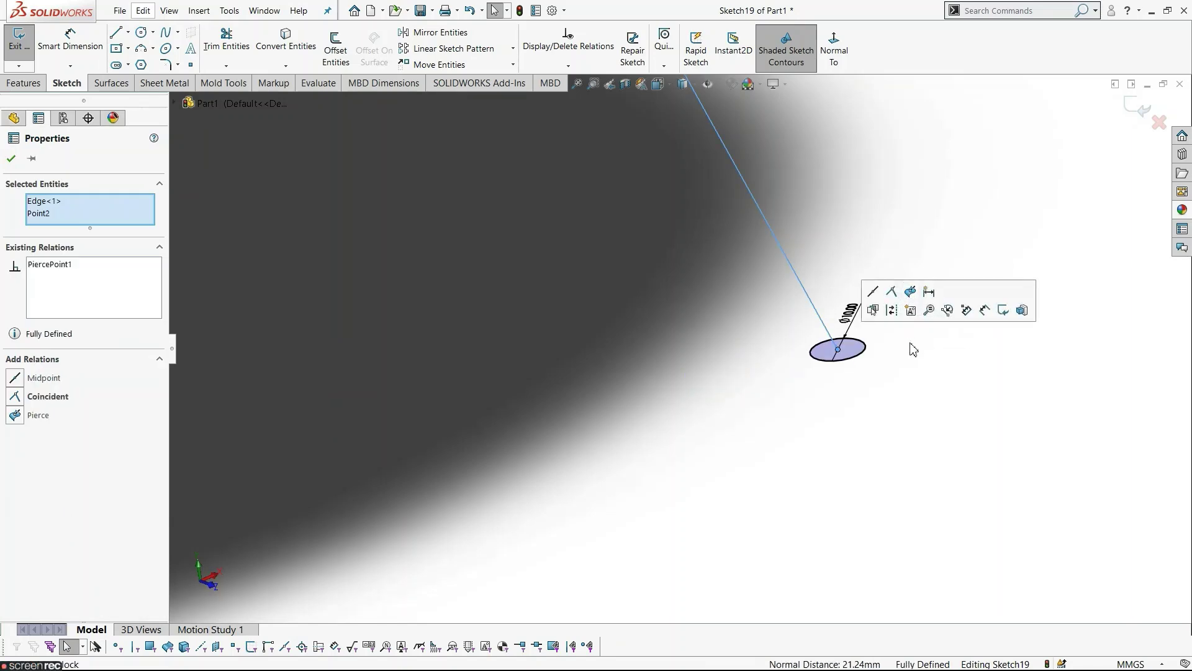
{"action": "left_click", "coordinate": [918, 407]}
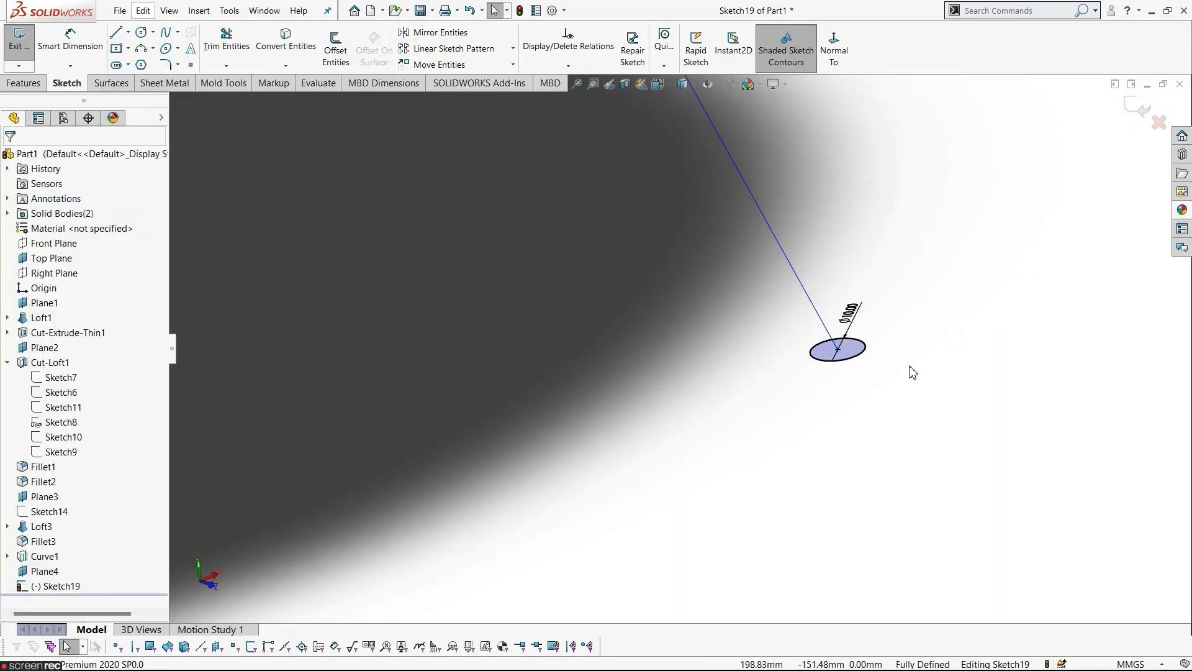
Close the circle sketch and open a new sketch on Plane4, viewed normal to.
{"action": "key", "text": "f"}
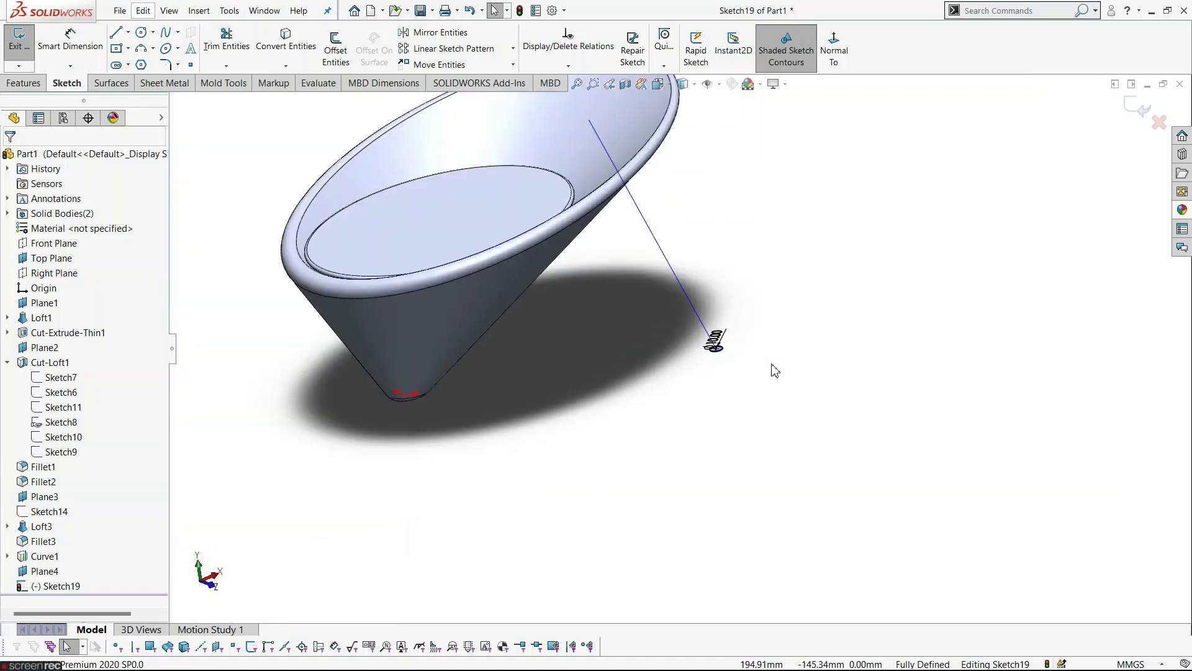
{"action": "left_click", "coordinate": [1129, 111]}
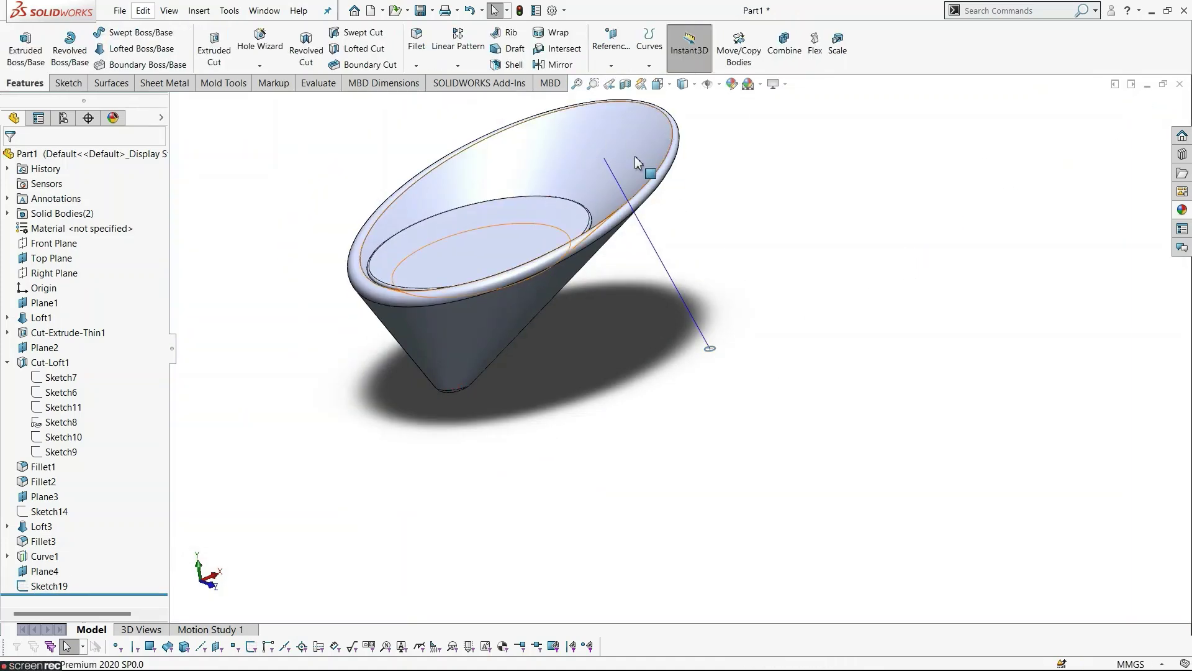
{"action": "left_click", "coordinate": [44, 571]}
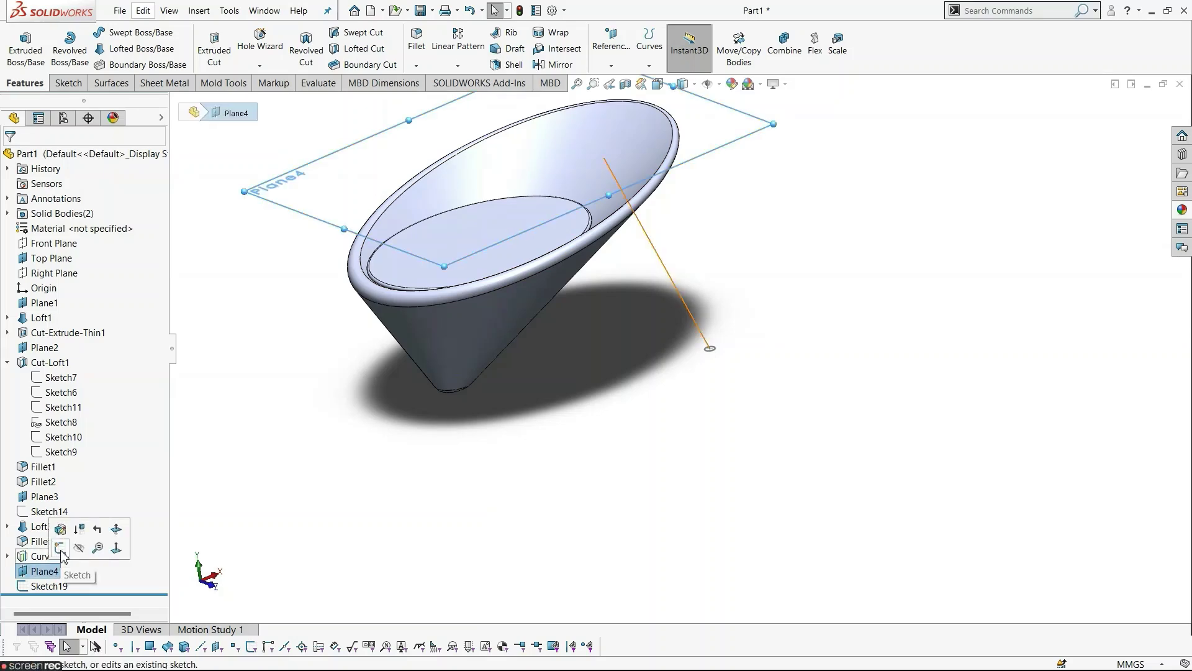
{"action": "left_click", "coordinate": [60, 548]}
{"action": "left_click", "coordinate": [838, 43]}
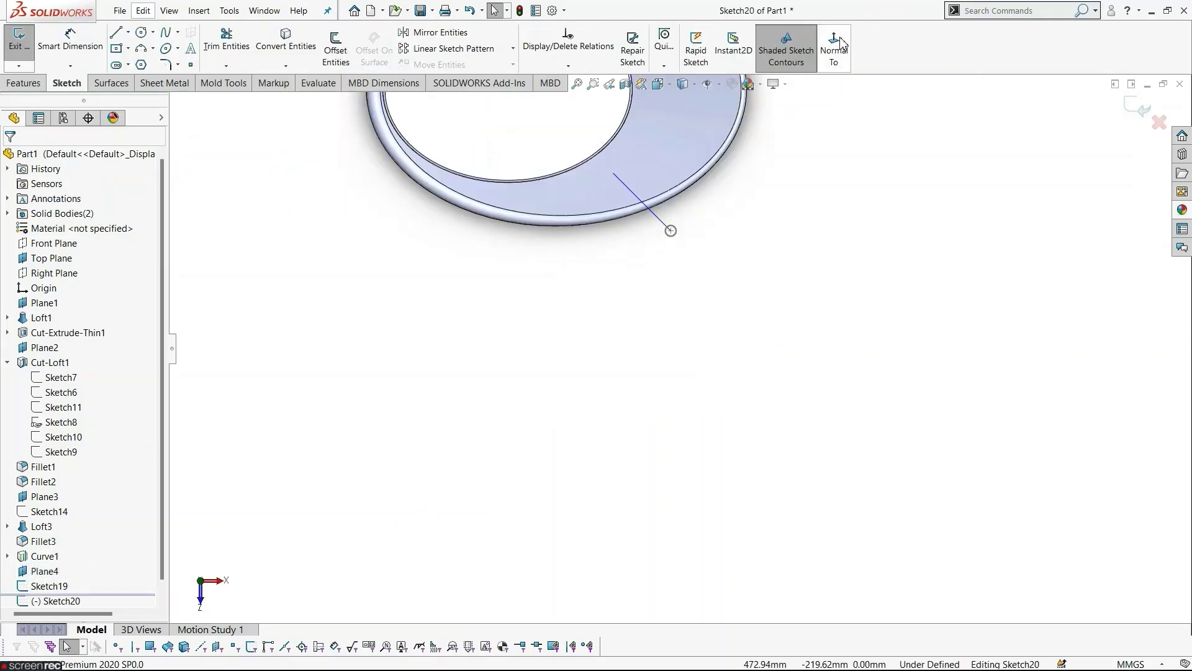
{"action": "key", "text": "f"}
{"action": "scroll", "coordinate": [660, 224], "scroll_direction": "down", "scroll_amount": 5}
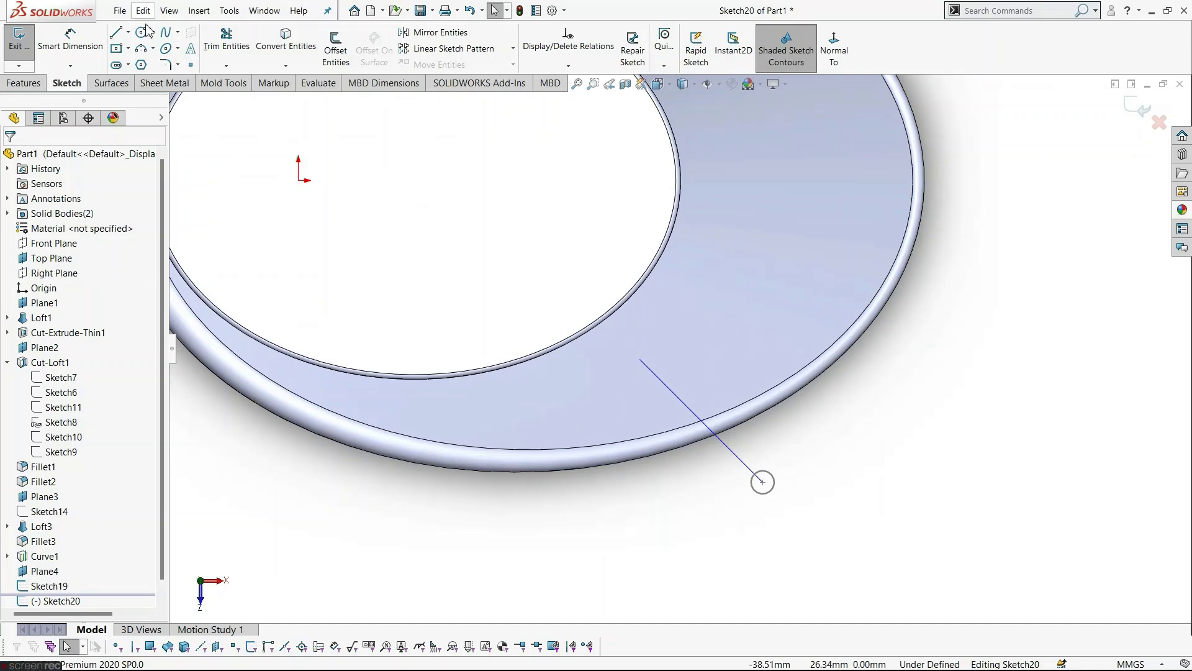
Draw an ellipse at the leg line's top end and make its axis points horizontal.
{"action": "left_click", "coordinate": [166, 49]}
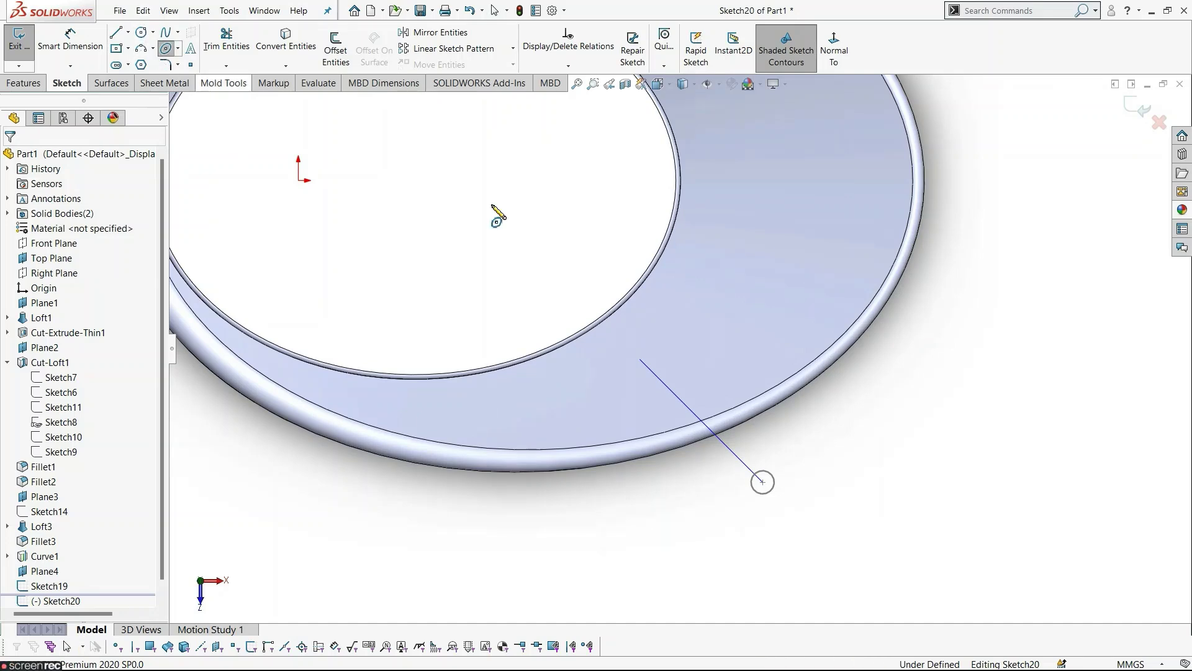
{"action": "left_click", "coordinate": [660, 367]}
{"action": "left_click", "coordinate": [713, 367]}
{"action": "left_click", "coordinate": [713, 335]}
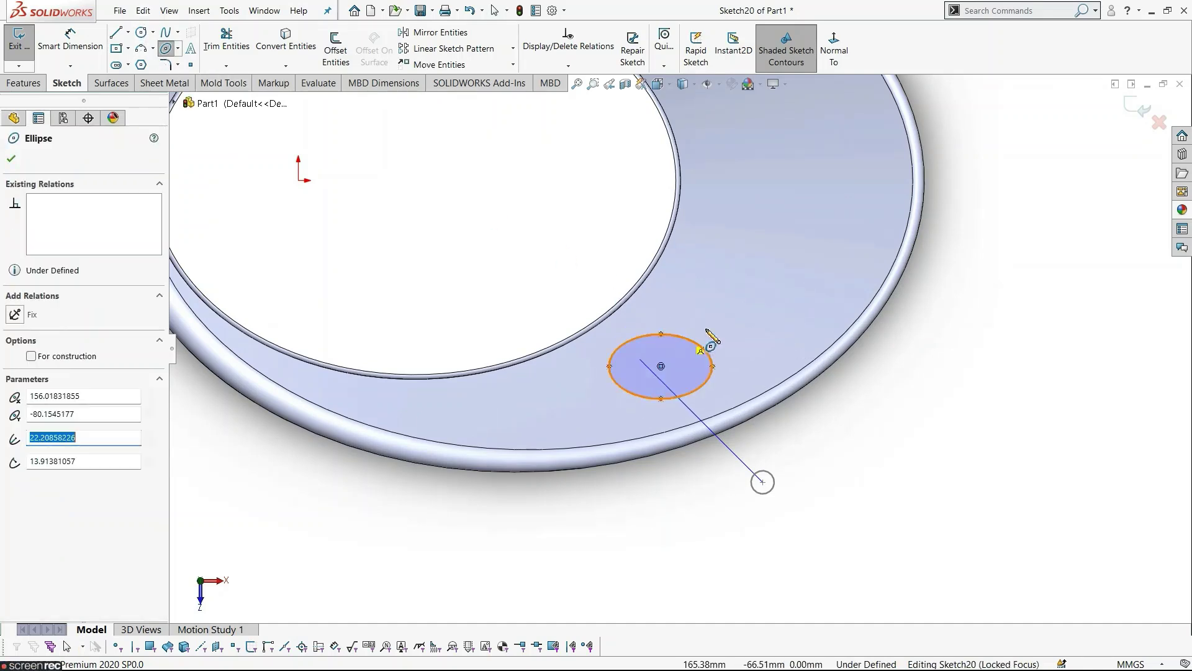
{"action": "key", "text": "Escape"}
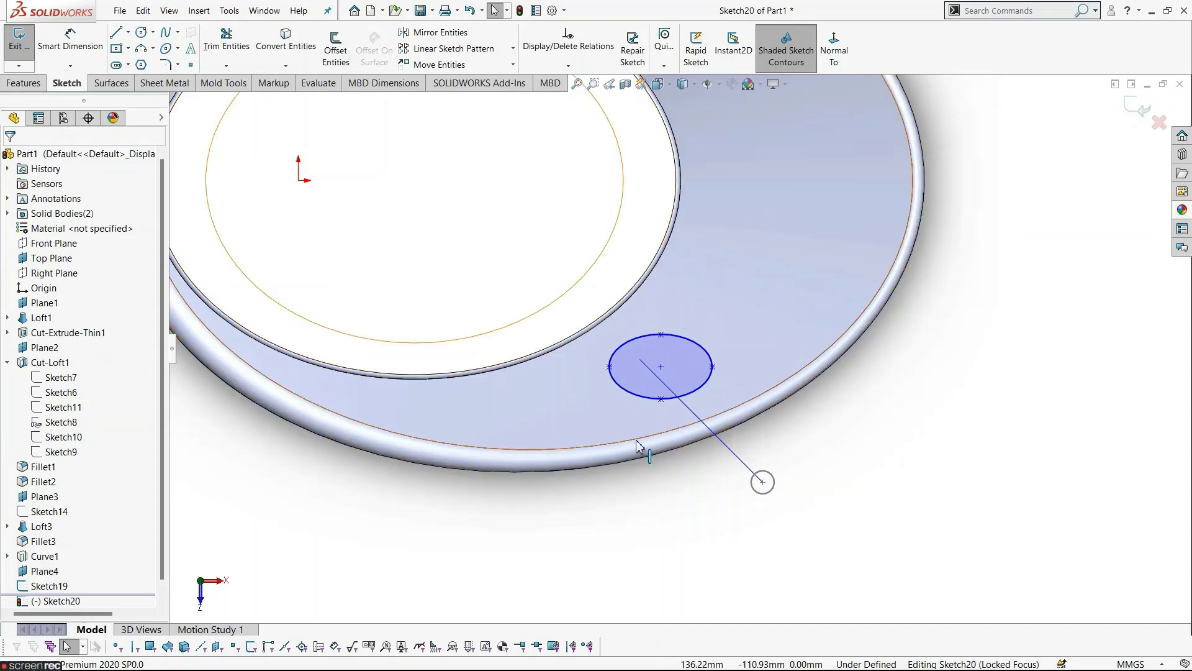
{"action": "left_click", "coordinate": [661, 367]}
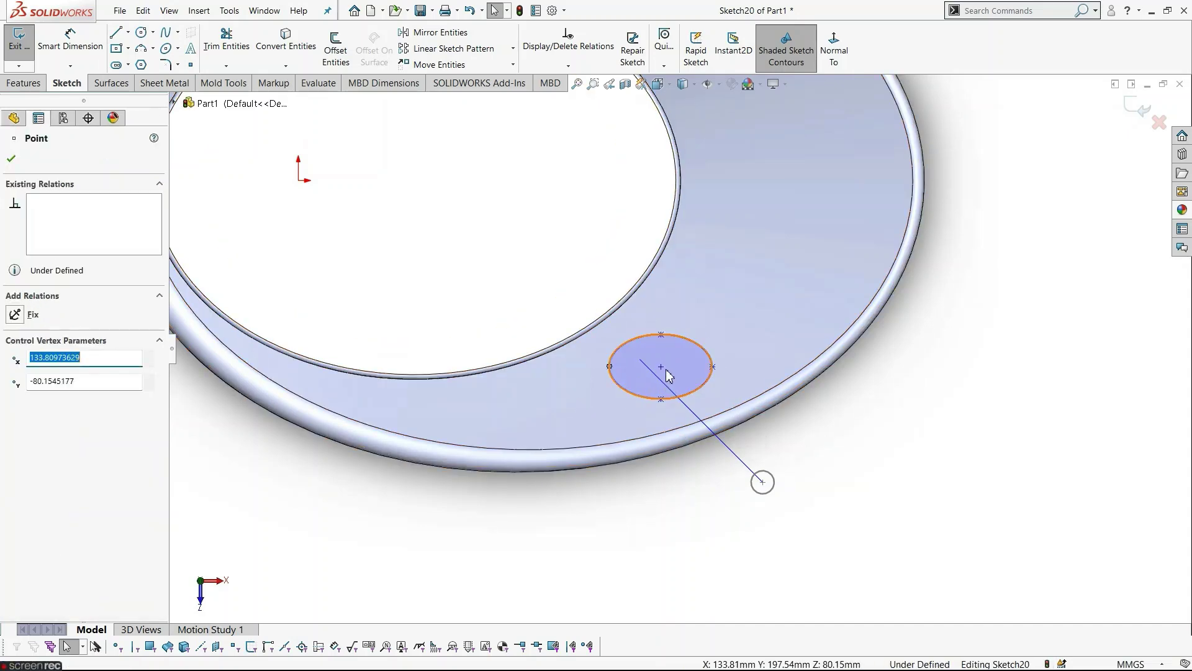
{"action": "left_click", "coordinate": [713, 366], "text": "ctrl"}
{"action": "left_click", "coordinate": [713, 366], "text": "ctrl"}
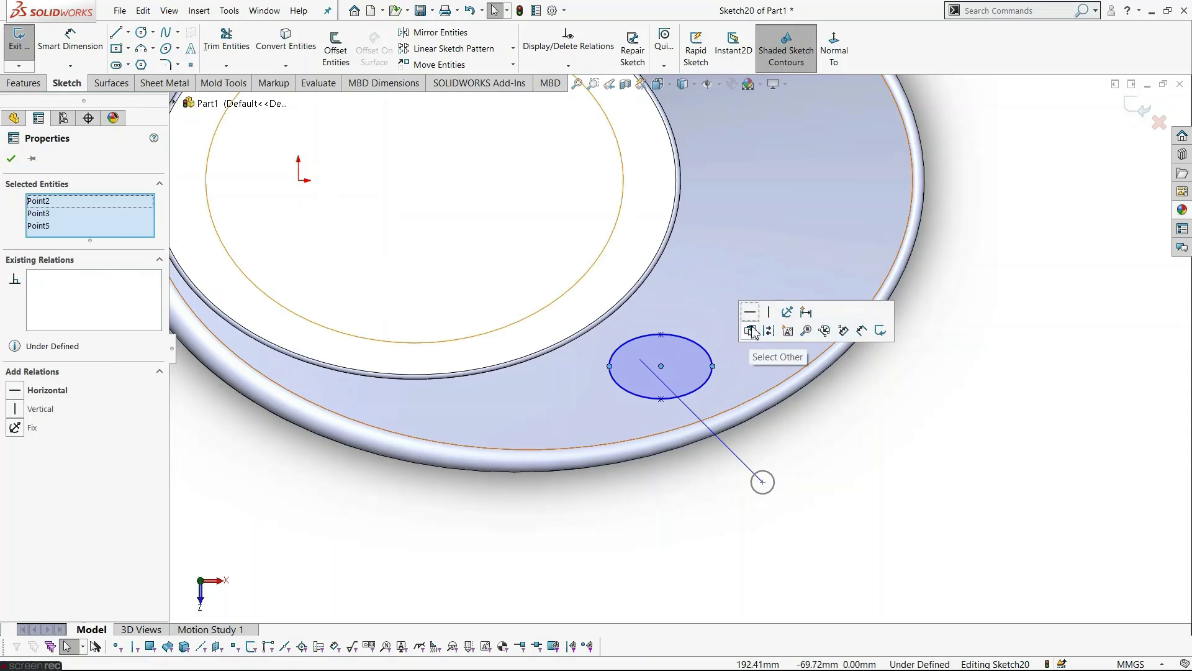
{"action": "left_click", "coordinate": [750, 316]}
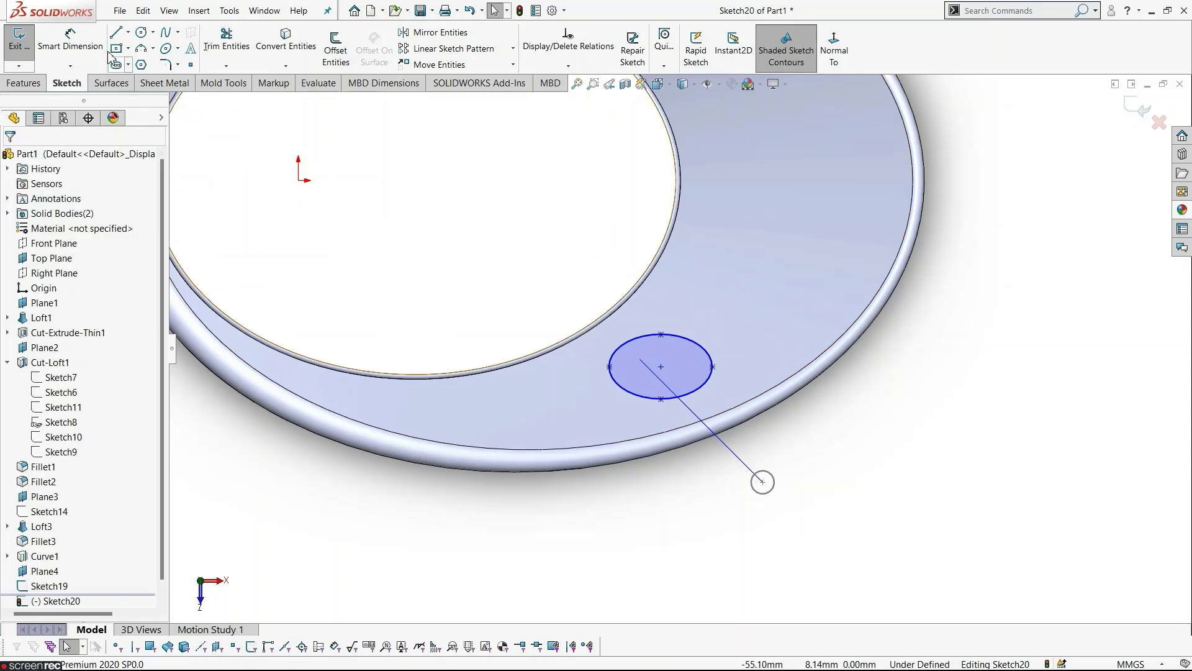
Dimension the ellipse's half-width from its centre to 25 mm.
{"action": "left_click", "coordinate": [97, 49]}
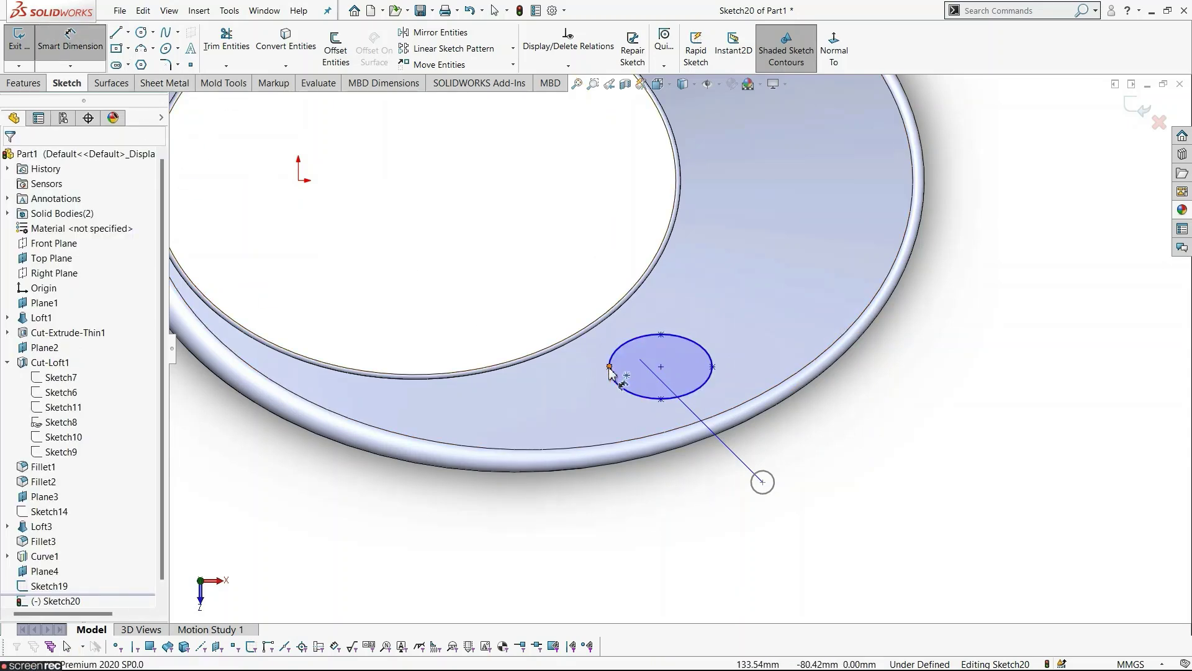
{"action": "left_click", "coordinate": [660, 367]}
{"action": "left_click", "coordinate": [609, 367]}
{"action": "left_click", "coordinate": [633, 413]}
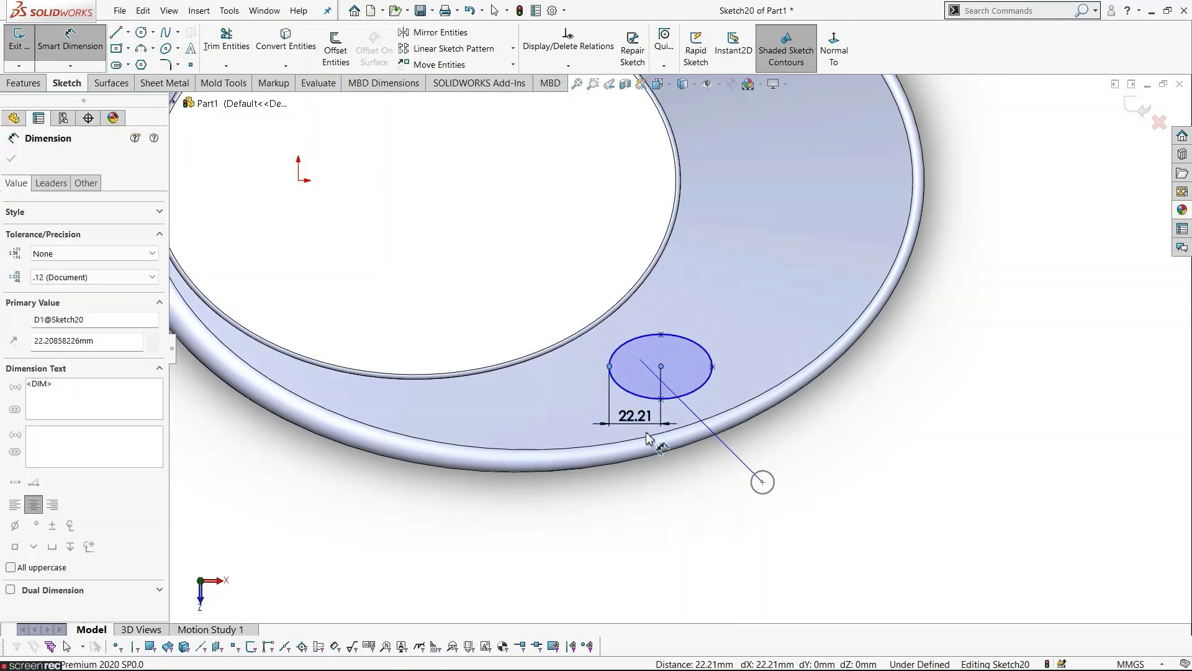
{"action": "type", "text": "1"}
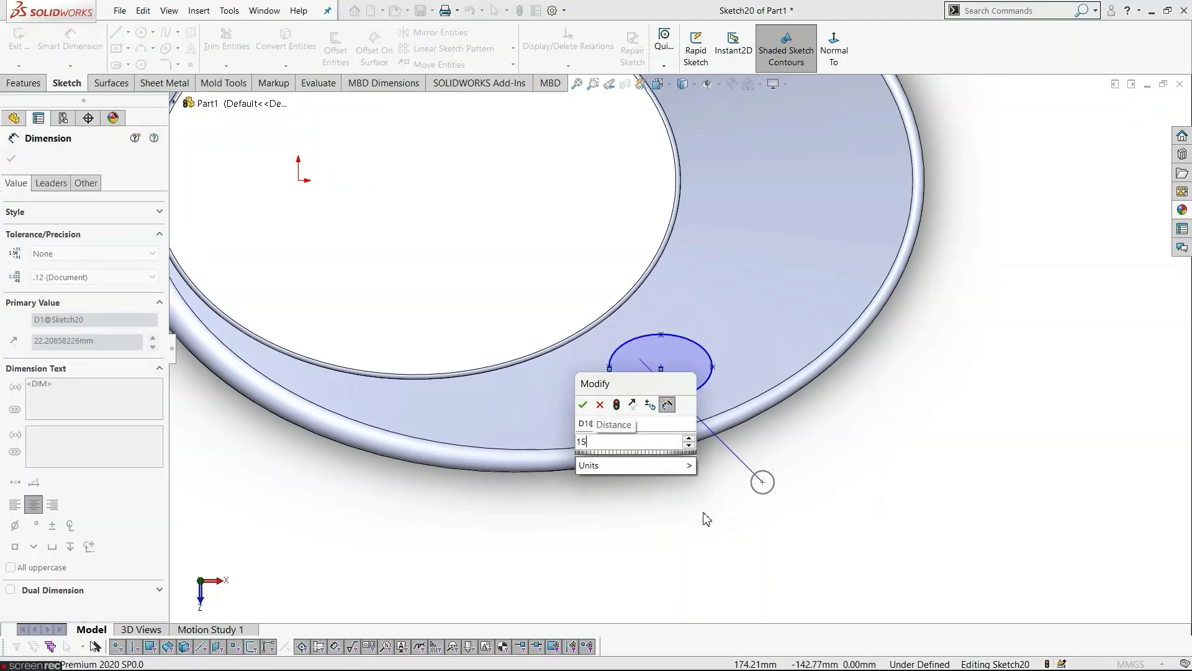
{"action": "key", "text": "BackSpace"}
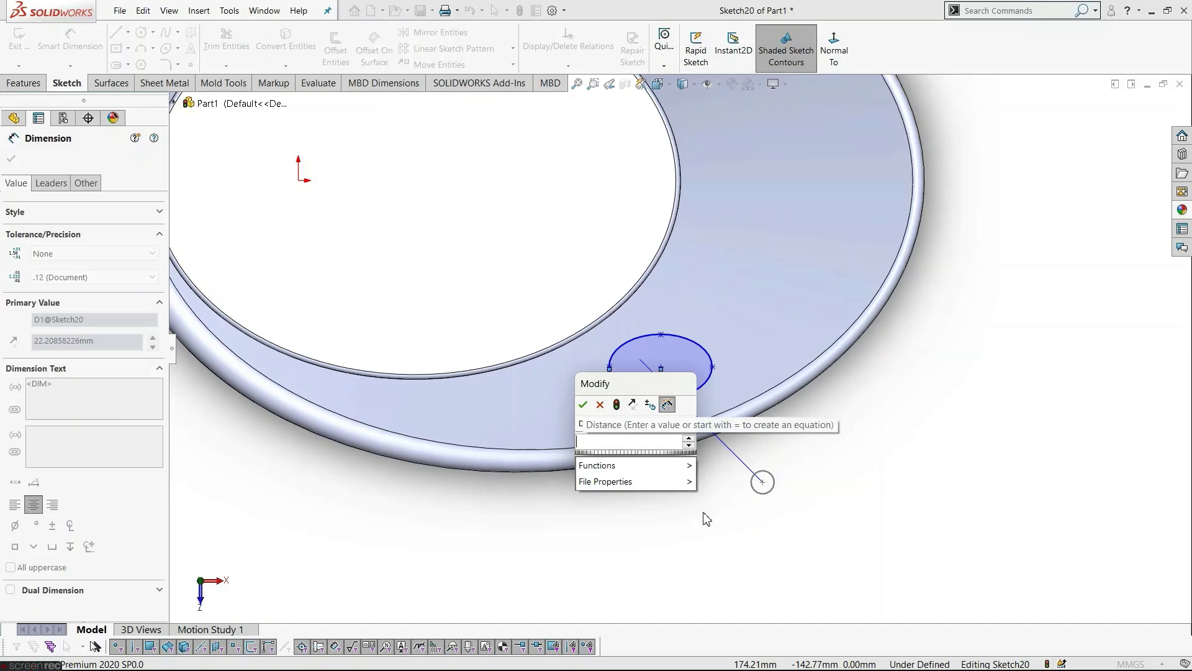
{"action": "type", "text": "25"}
{"action": "key", "text": "Return"}
{"action": "left_click", "coordinate": [706, 519]}
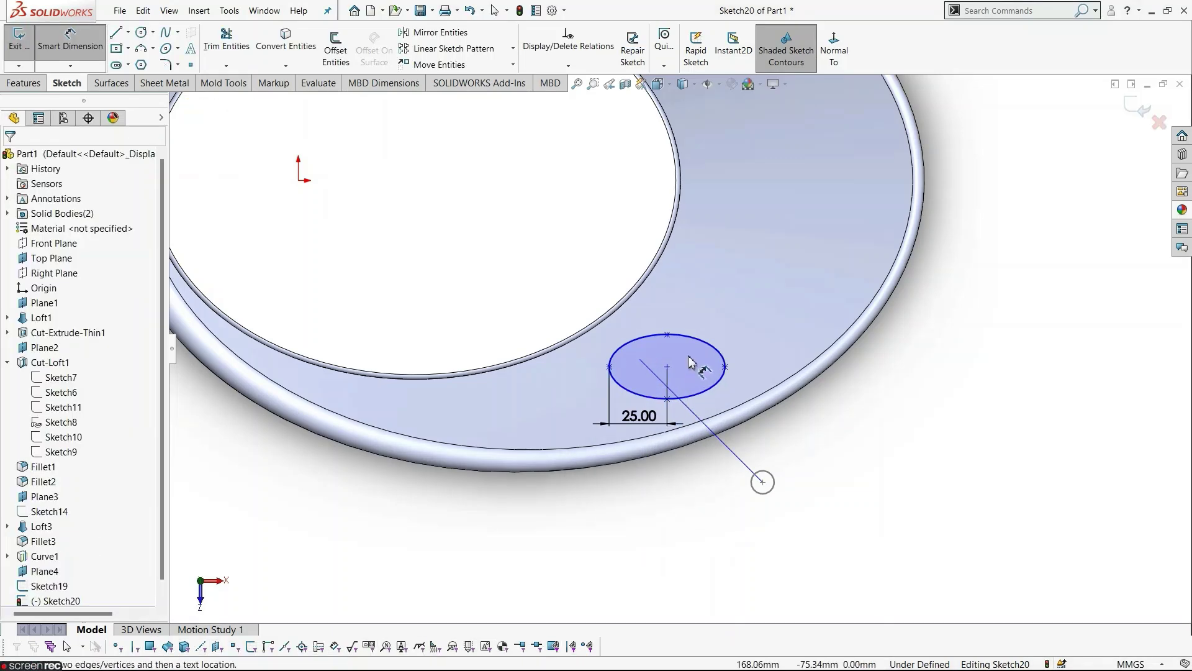
Dimension the ellipse's half-height from its centre to 10 mm.
{"action": "left_click", "coordinate": [668, 366]}
{"action": "left_click", "coordinate": [666, 334]}
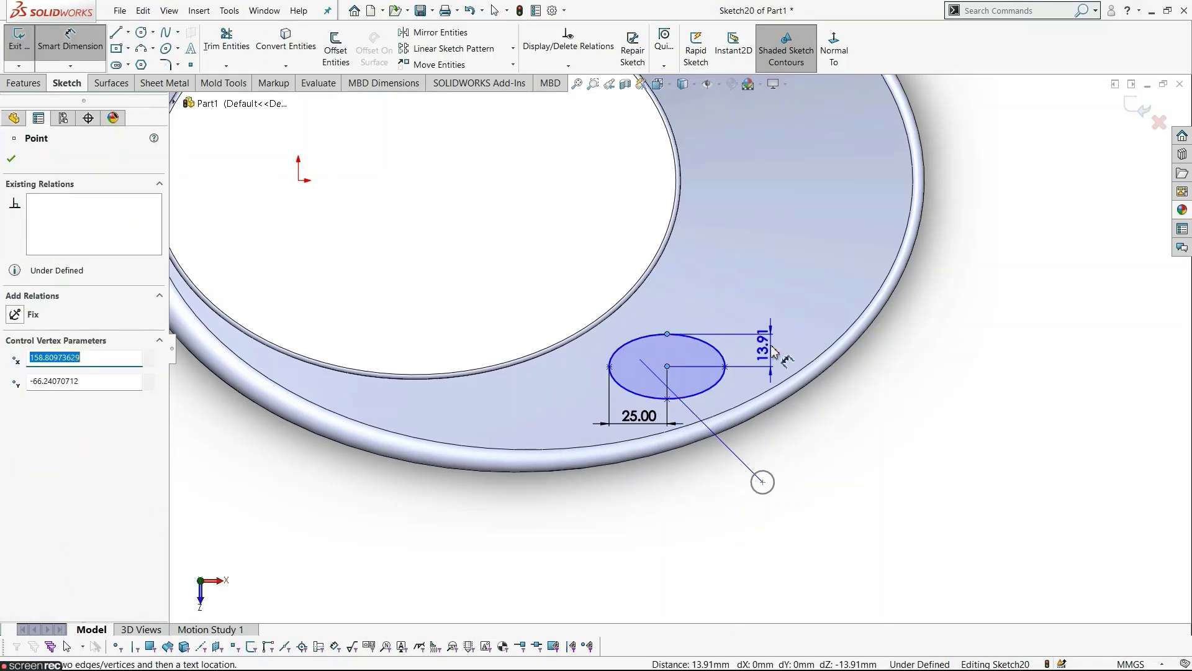
{"action": "left_click", "coordinate": [768, 345]}
{"action": "type", "text": "10"}
{"action": "key", "text": "Return"}
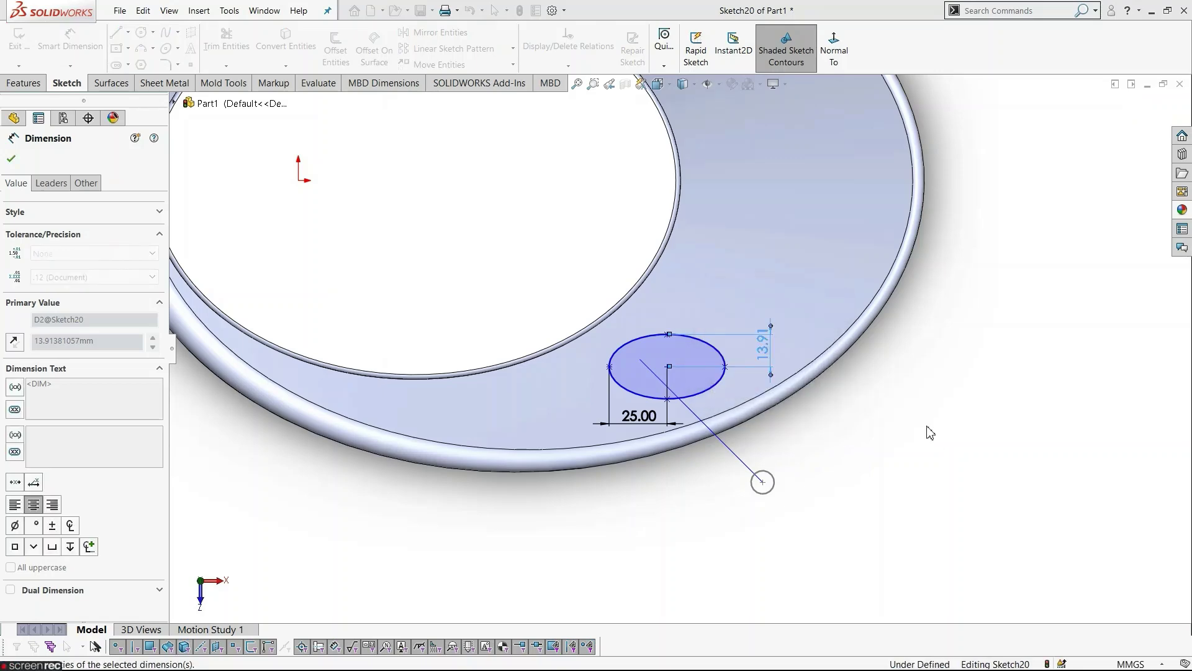
{"action": "key", "text": "Escape"}
{"action": "key", "text": "Escape"}
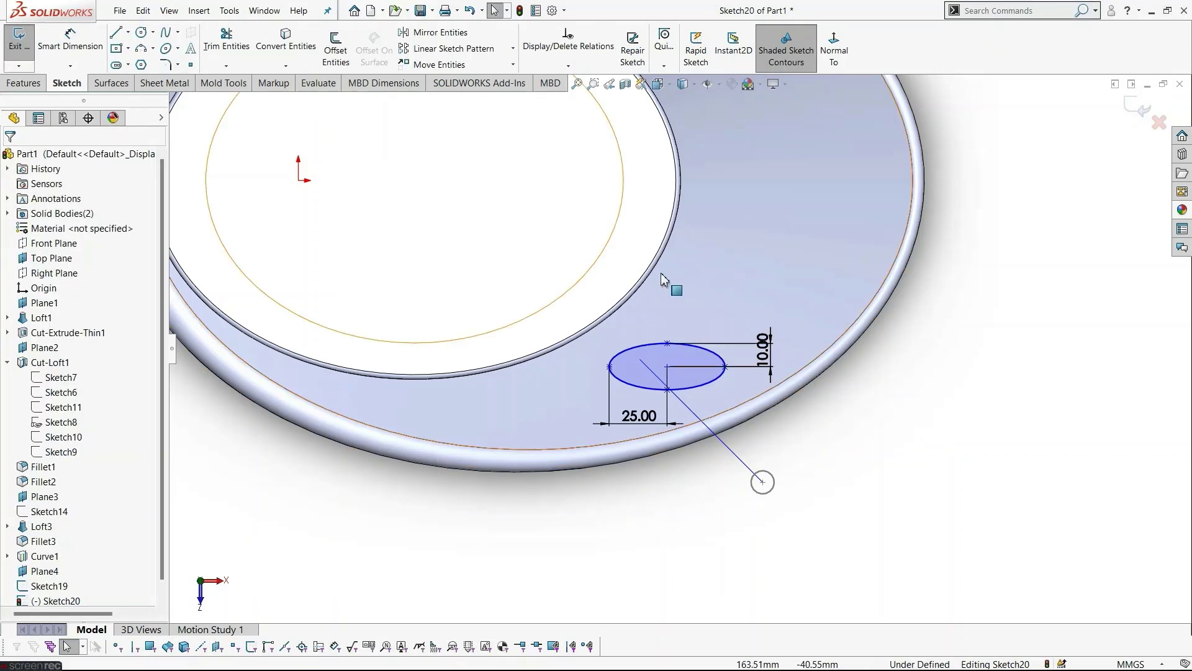
Pierce the ellipse centre onto the leg line and exit the sketch.
{"action": "middle_click_drag", "start_coordinate": [683, 404], "coordinate": [667, 329]}
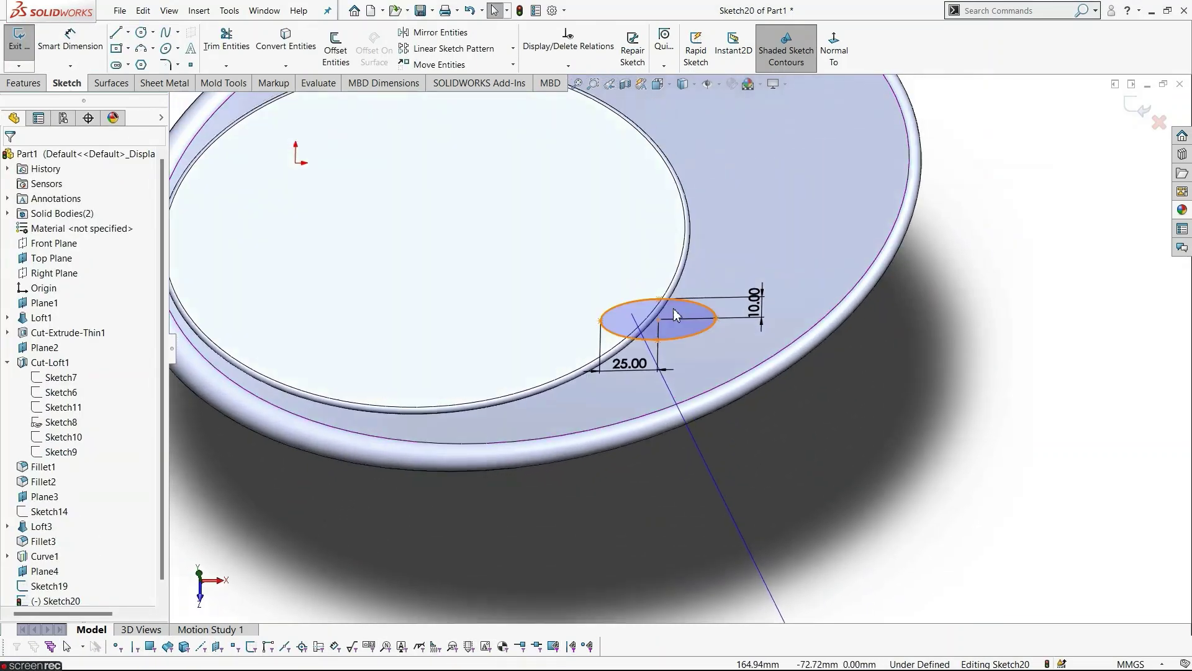
{"action": "left_click", "coordinate": [658, 320]}
{"action": "middle_click_drag", "start_coordinate": [696, 435], "coordinate": [683, 441]}
{"action": "left_click", "coordinate": [644, 463], "text": "ctrl"}
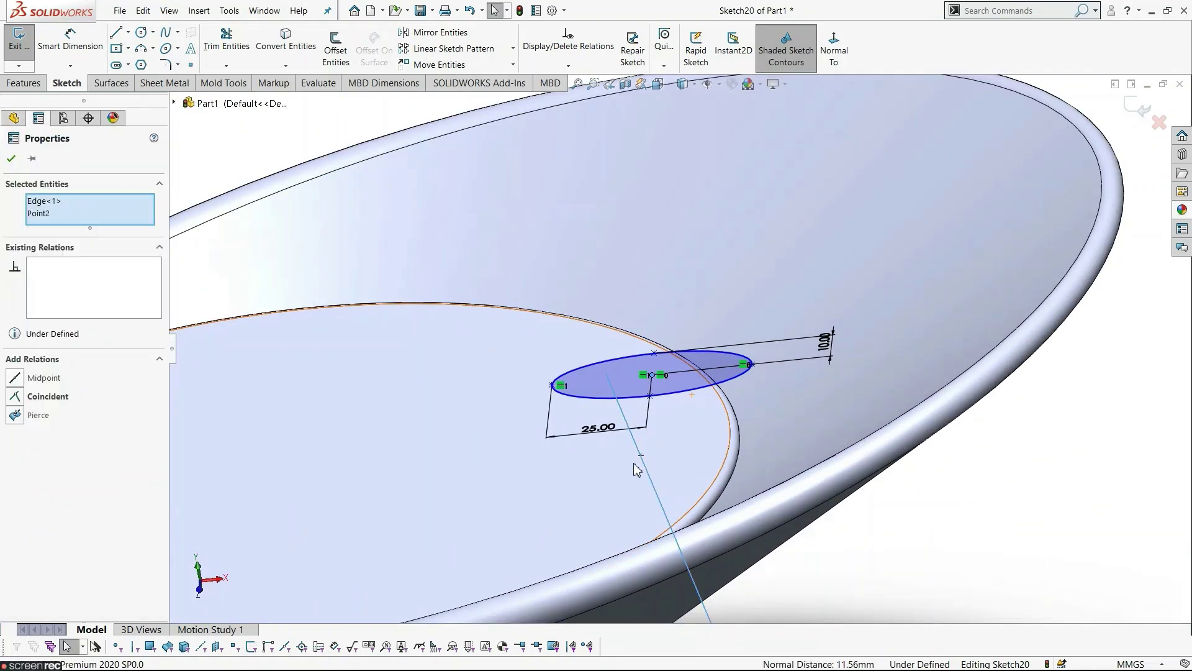
{"action": "left_click", "coordinate": [15, 415]}
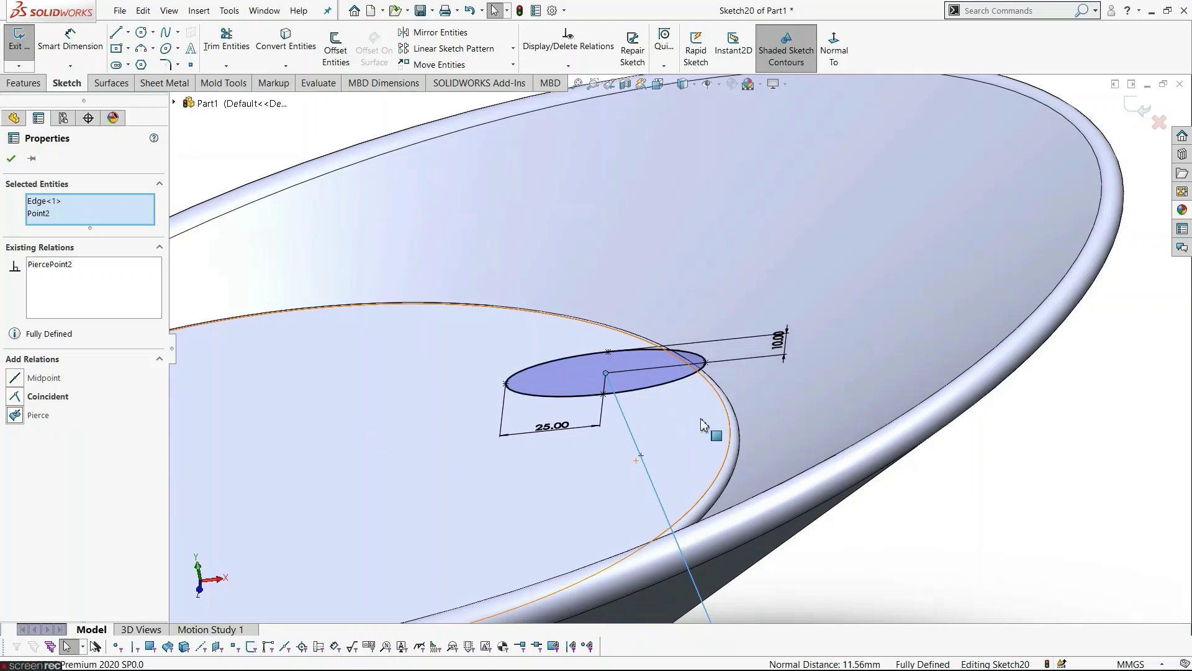
{"action": "scroll", "coordinate": [702, 424], "scroll_direction": "up", "scroll_amount": 3}
{"action": "left_click", "coordinate": [815, 477]}
{"action": "scroll", "coordinate": [705, 471], "scroll_direction": "up", "scroll_amount": 3}
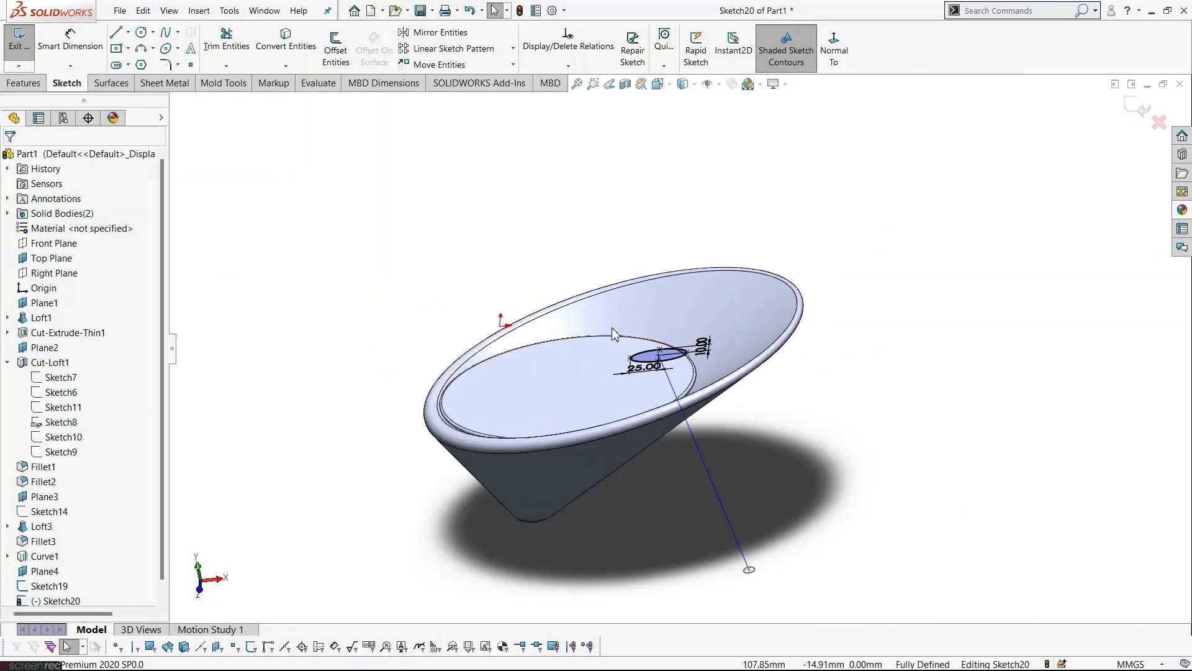
{"action": "left_click", "coordinate": [1133, 115]}
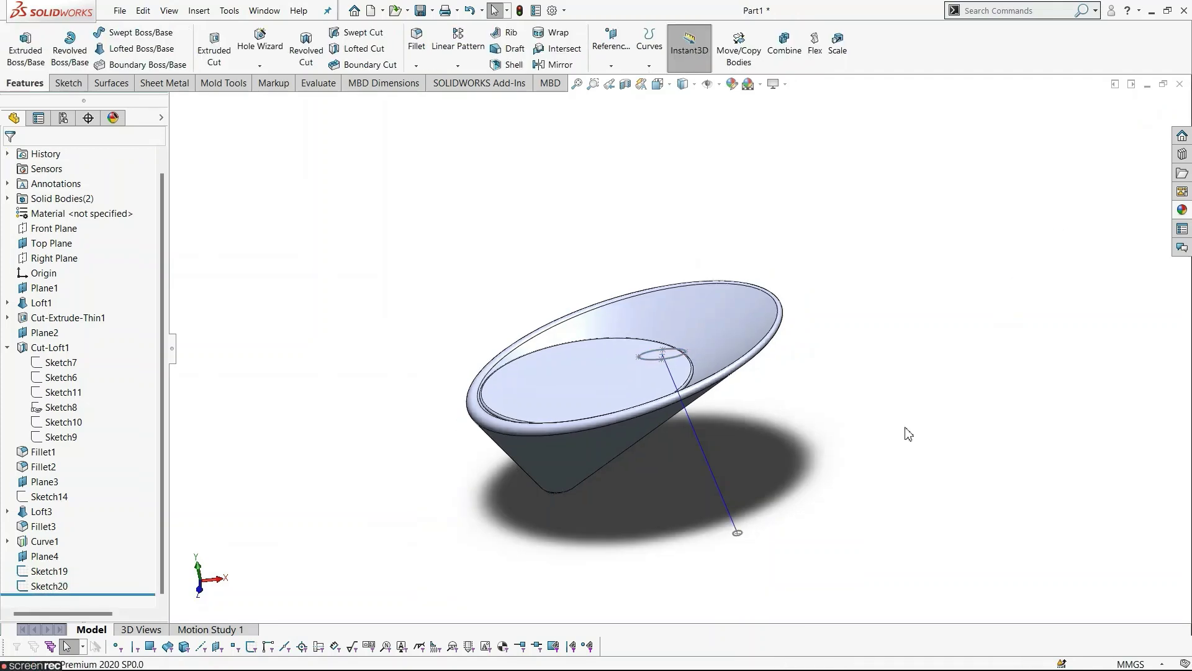
Loft from the Sketch19 circle to the Sketch20 ellipse along Curve1, with Merge result off.
{"action": "middle_click_drag", "start_coordinate": [909, 433], "coordinate": [774, 416]}
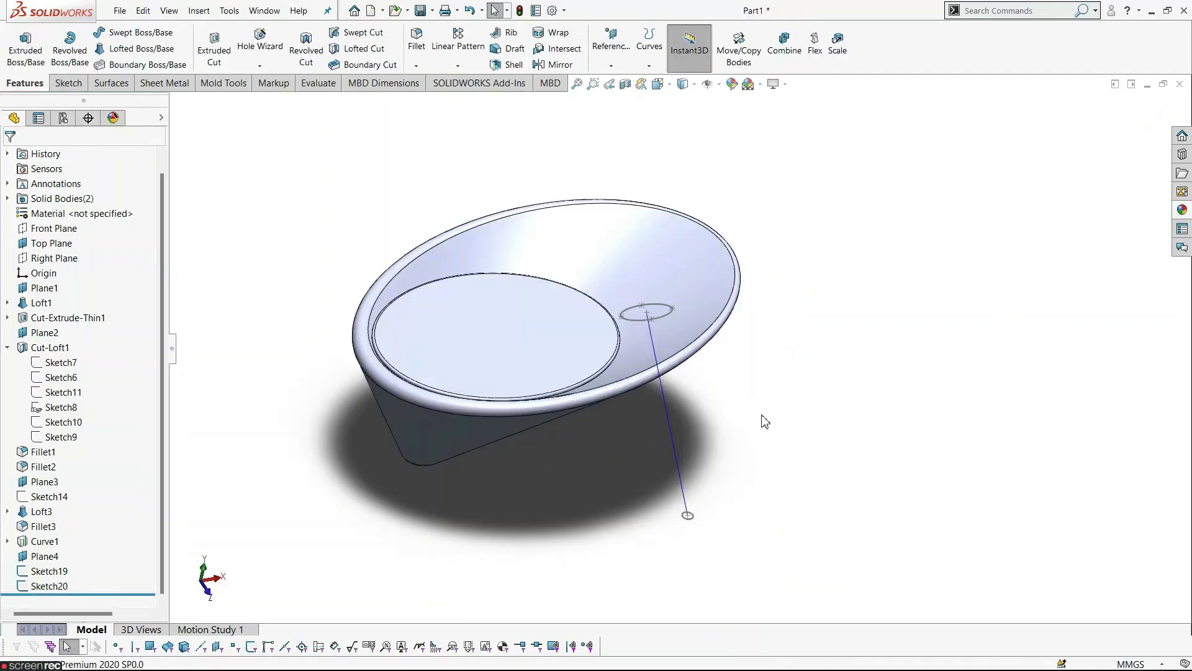
{"action": "left_click", "coordinate": [123, 53]}
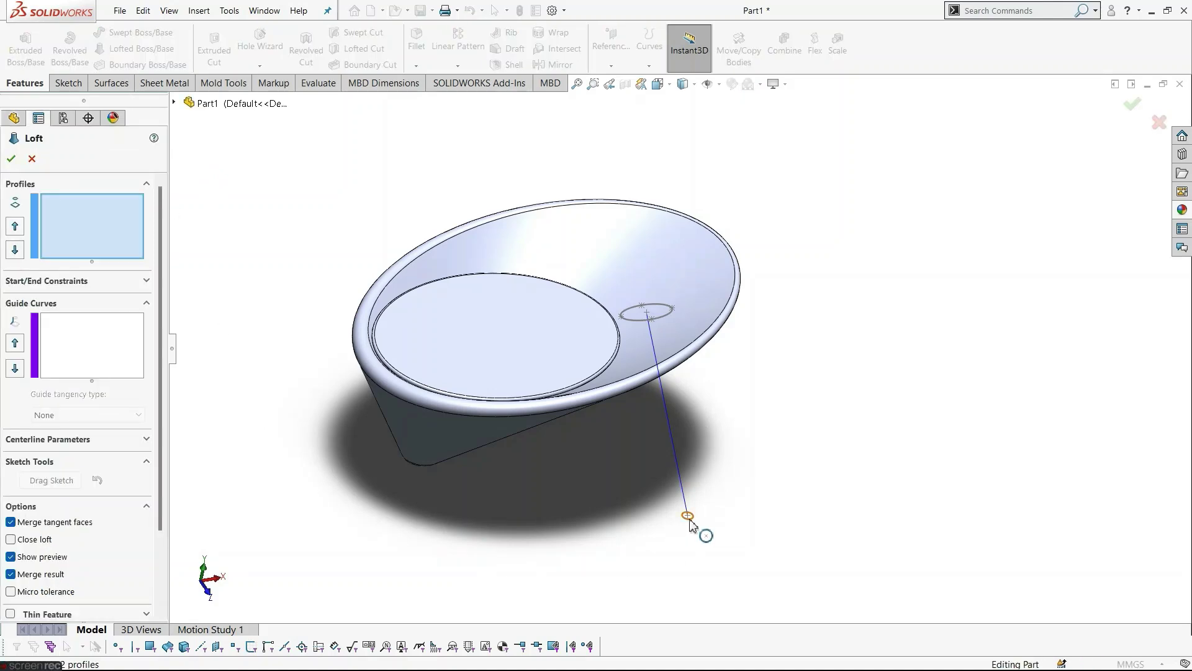
{"action": "left_click", "coordinate": [689, 519]}
{"action": "scroll", "coordinate": [717, 414], "scroll_direction": "down", "scroll_amount": 3}
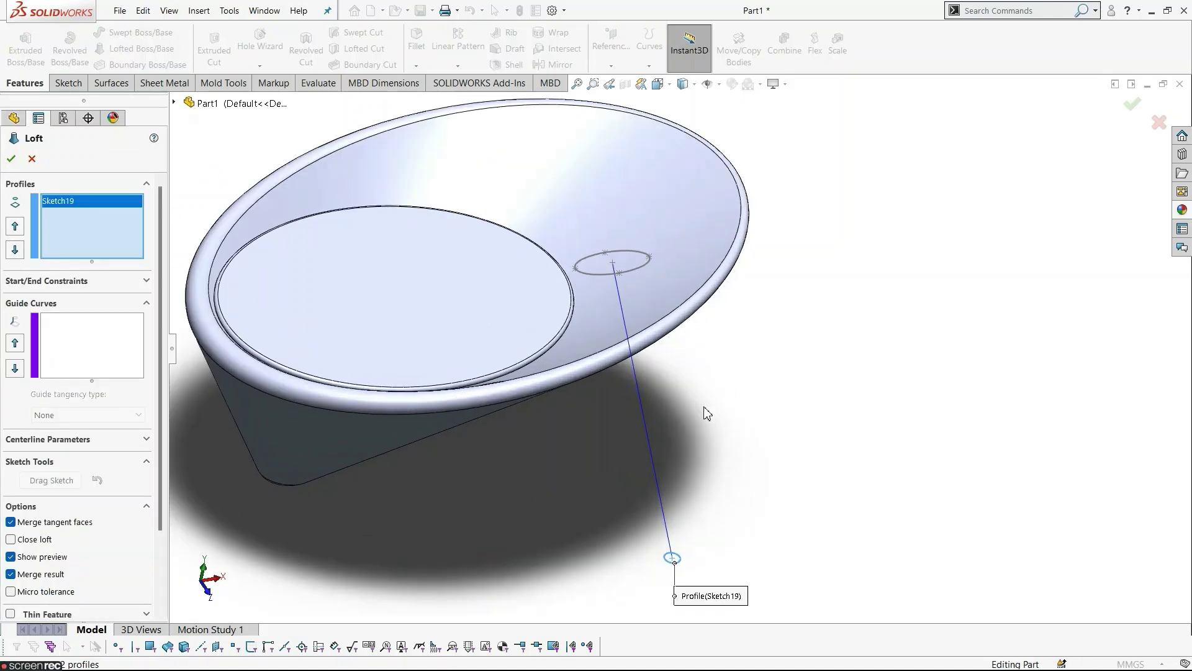
{"action": "left_click", "coordinate": [625, 277]}
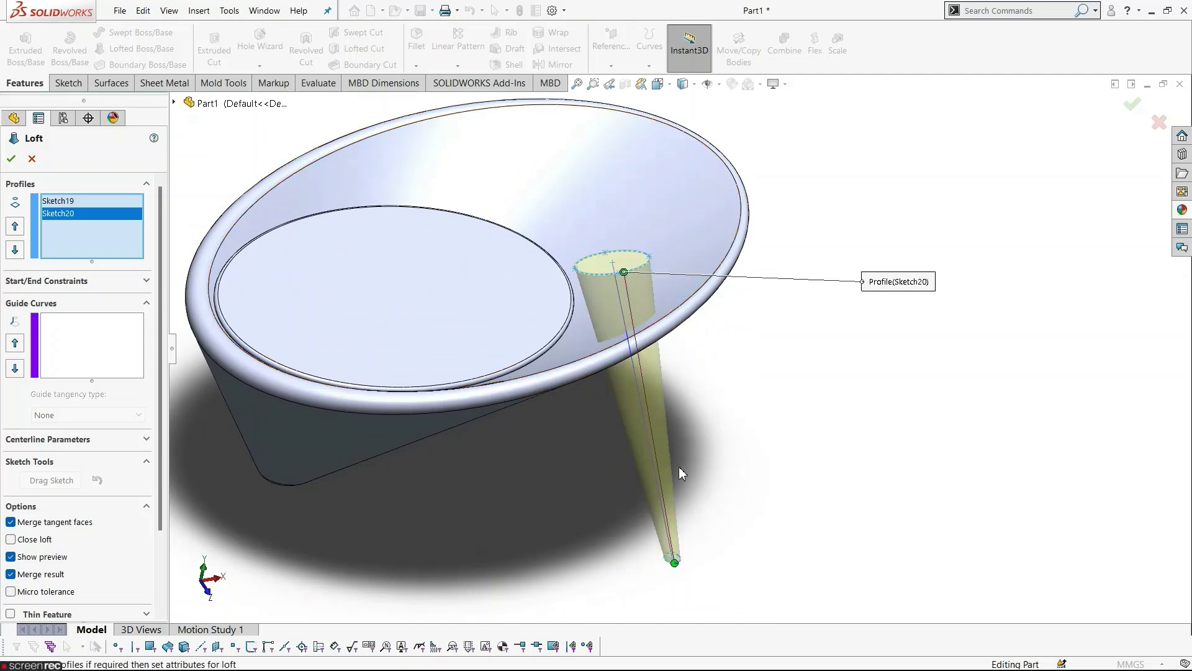
{"action": "left_click", "coordinate": [79, 439]}
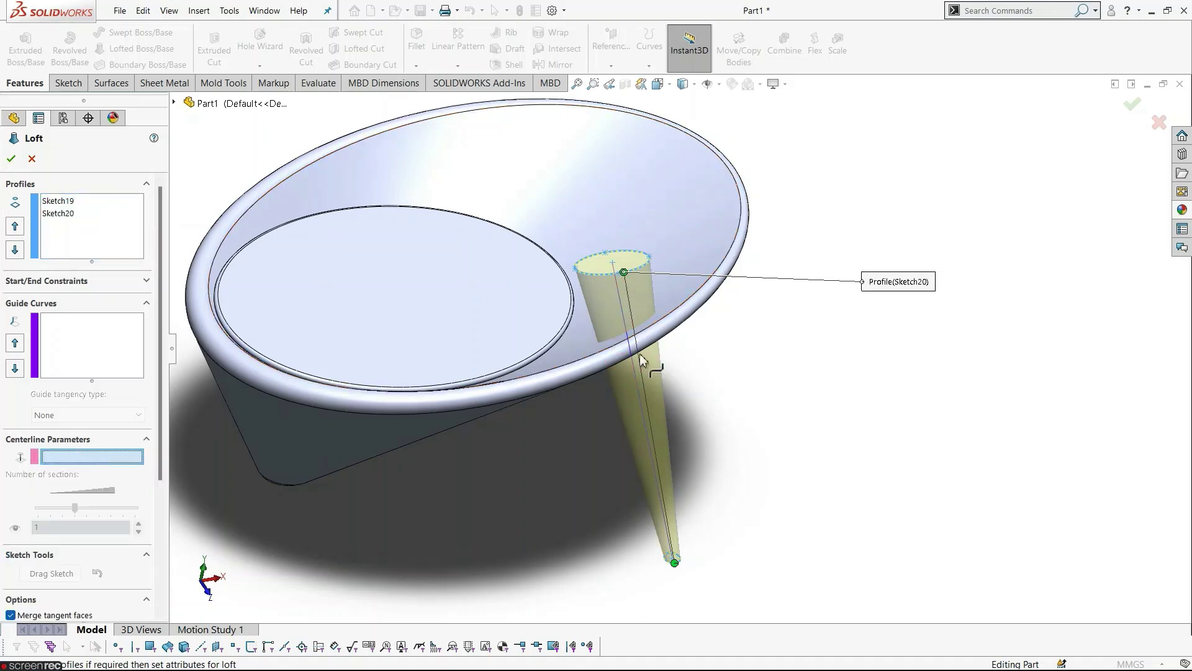
{"action": "left_click", "coordinate": [643, 415]}
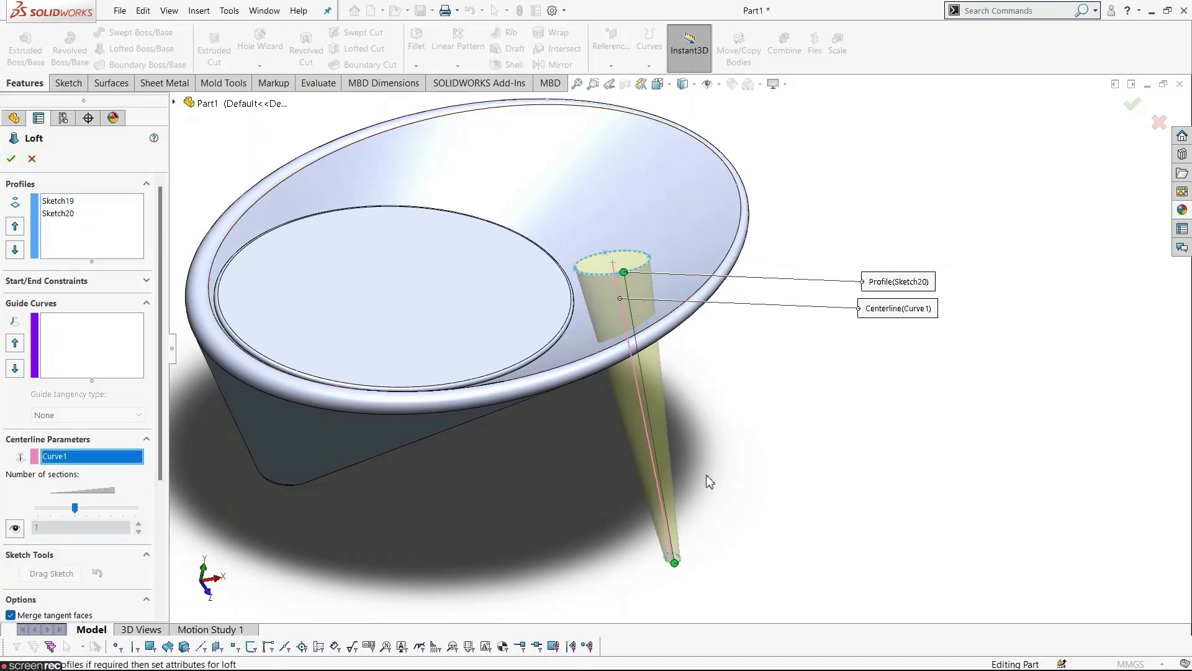
{"action": "middle_click_drag", "start_coordinate": [707, 479], "coordinate": [648, 458]}
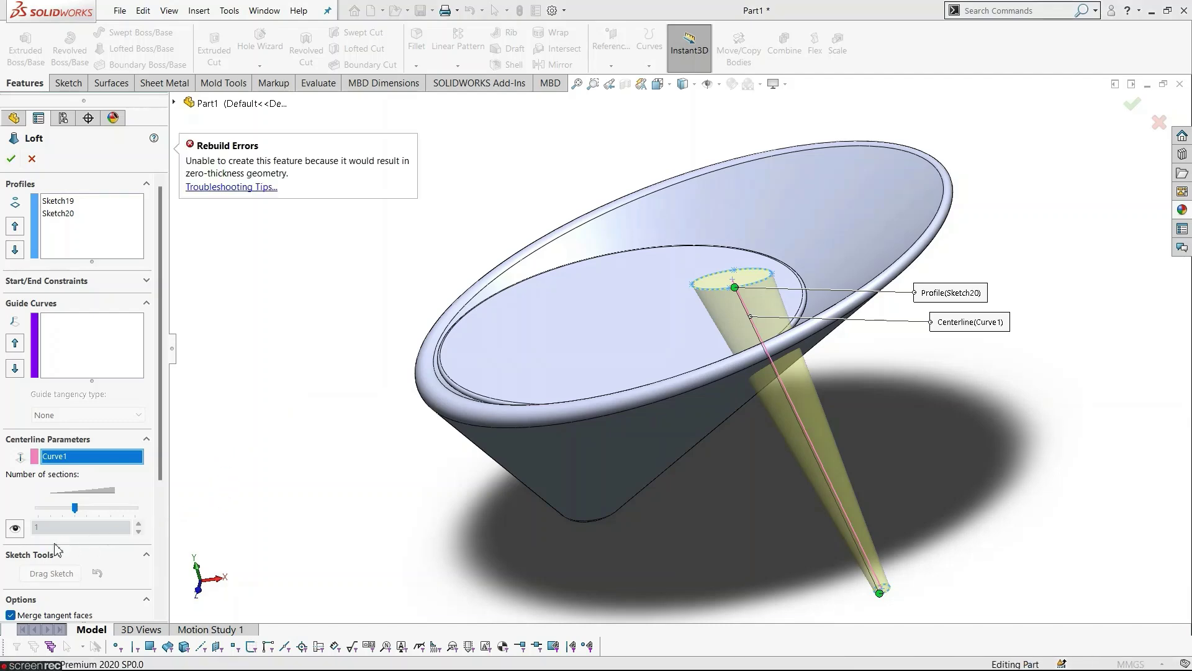
{"action": "scroll", "coordinate": [57, 547], "scroll_direction": "down", "scroll_amount": 3}
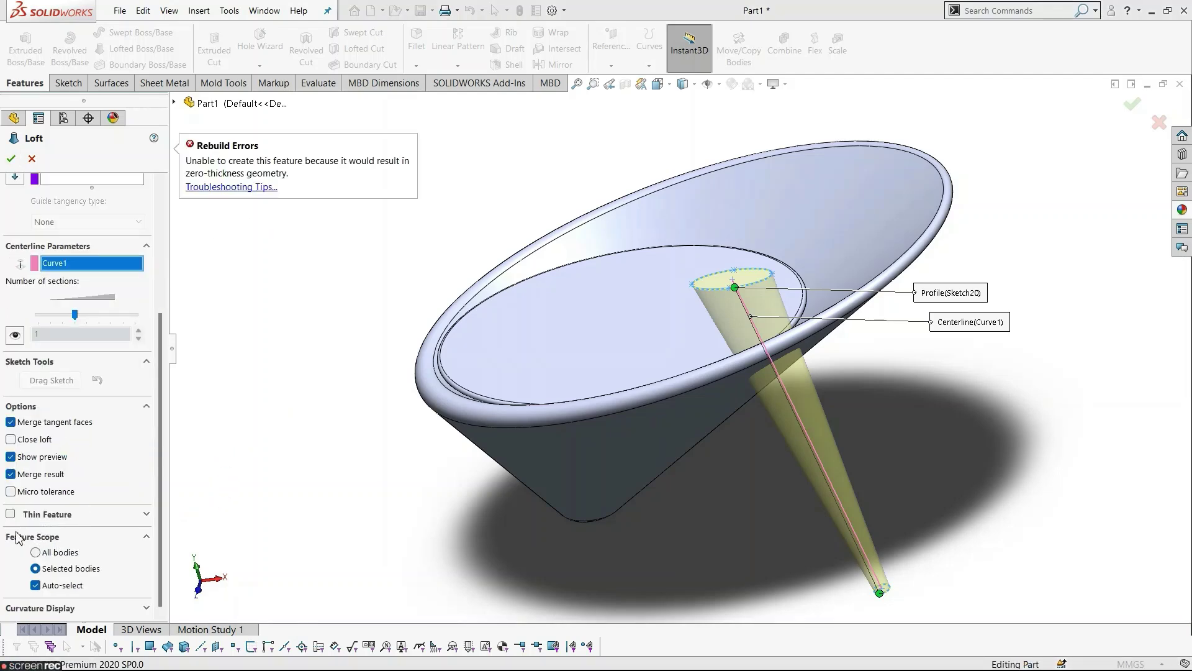
{"action": "left_click", "coordinate": [20, 475]}
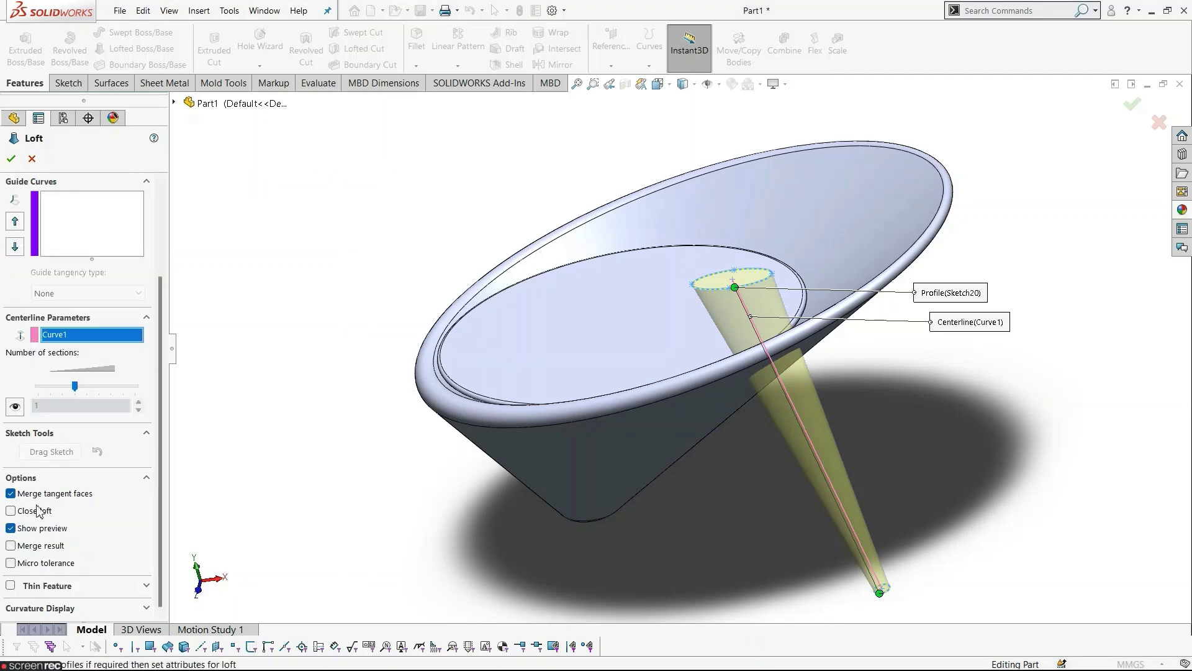
{"action": "left_click", "coordinate": [12, 159]}
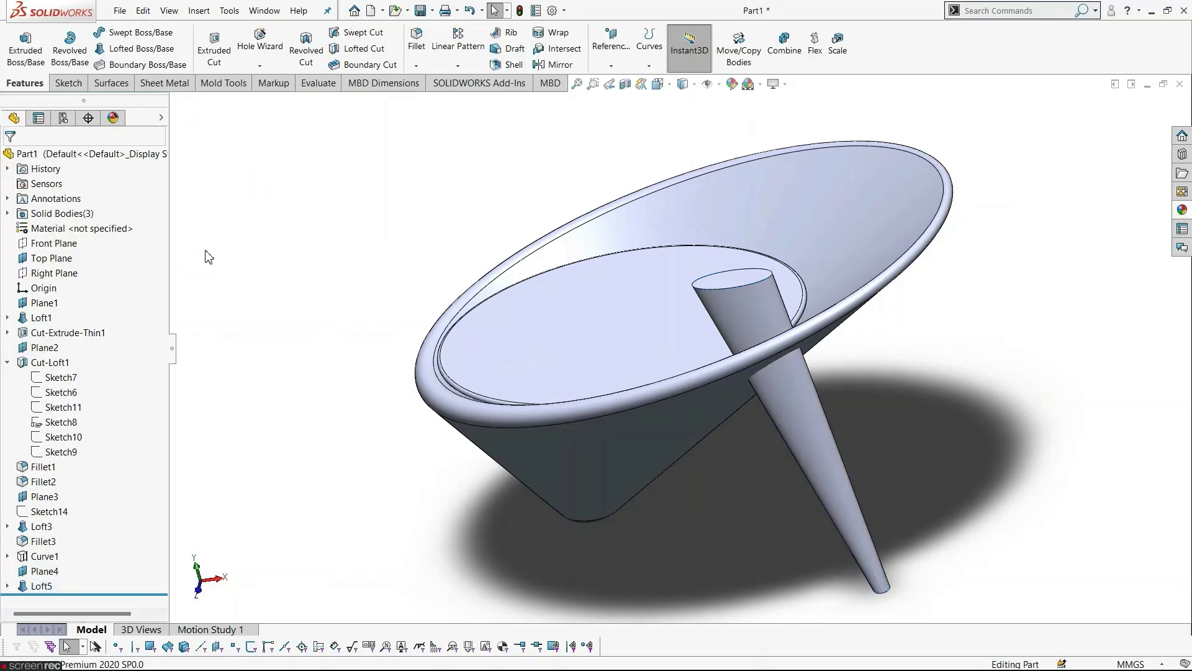
Intersect the Fillet2 bowl with the Loft5 leg, excluding Region 3, the stub inside the bowl.
{"action": "middle_click_drag", "start_coordinate": [856, 495], "coordinate": [916, 408]}
{"action": "scroll", "coordinate": [878, 386], "scroll_direction": "down", "scroll_amount": 2}
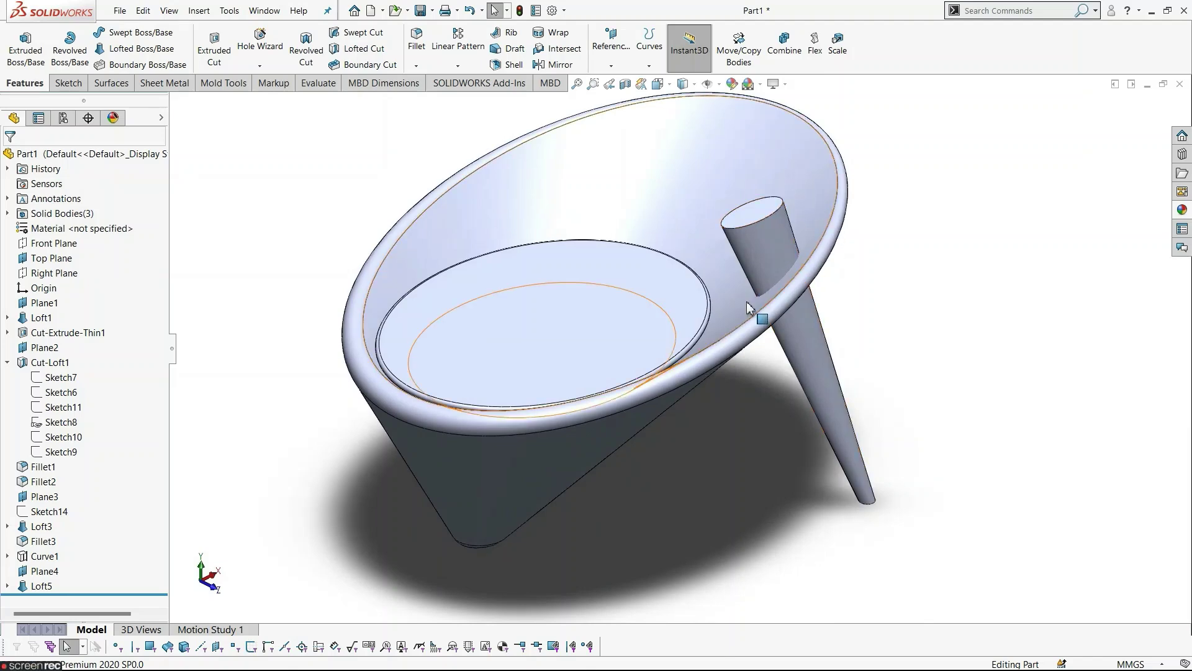
{"action": "left_click", "coordinate": [559, 48]}
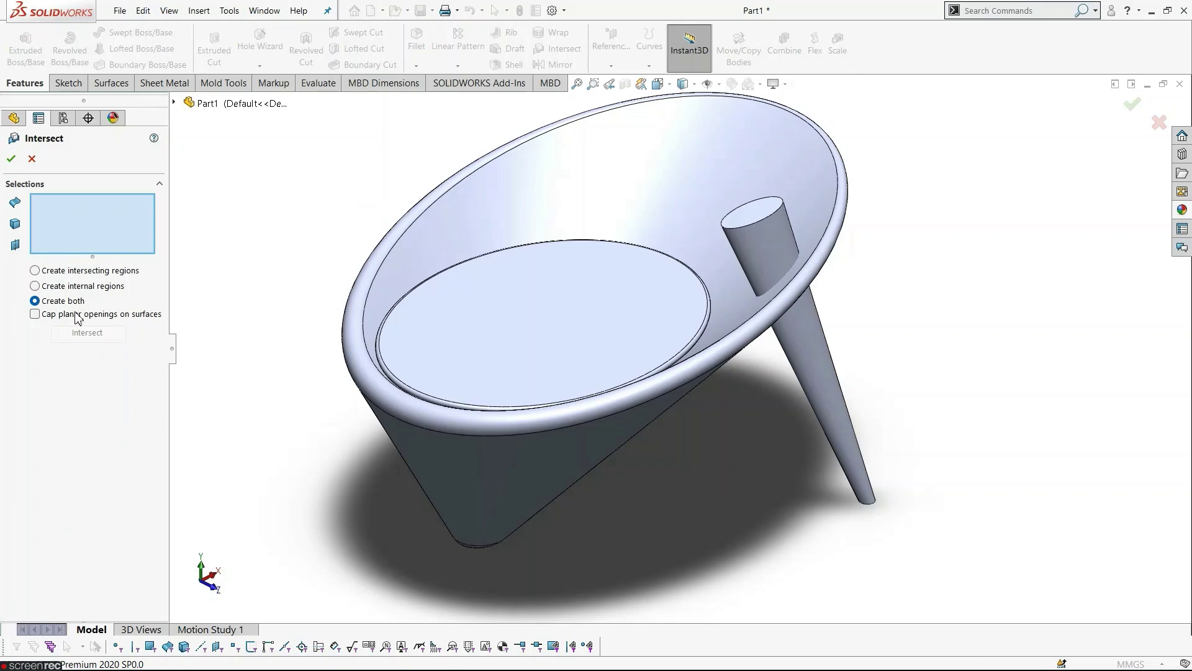
{"action": "left_click", "coordinate": [564, 156]}
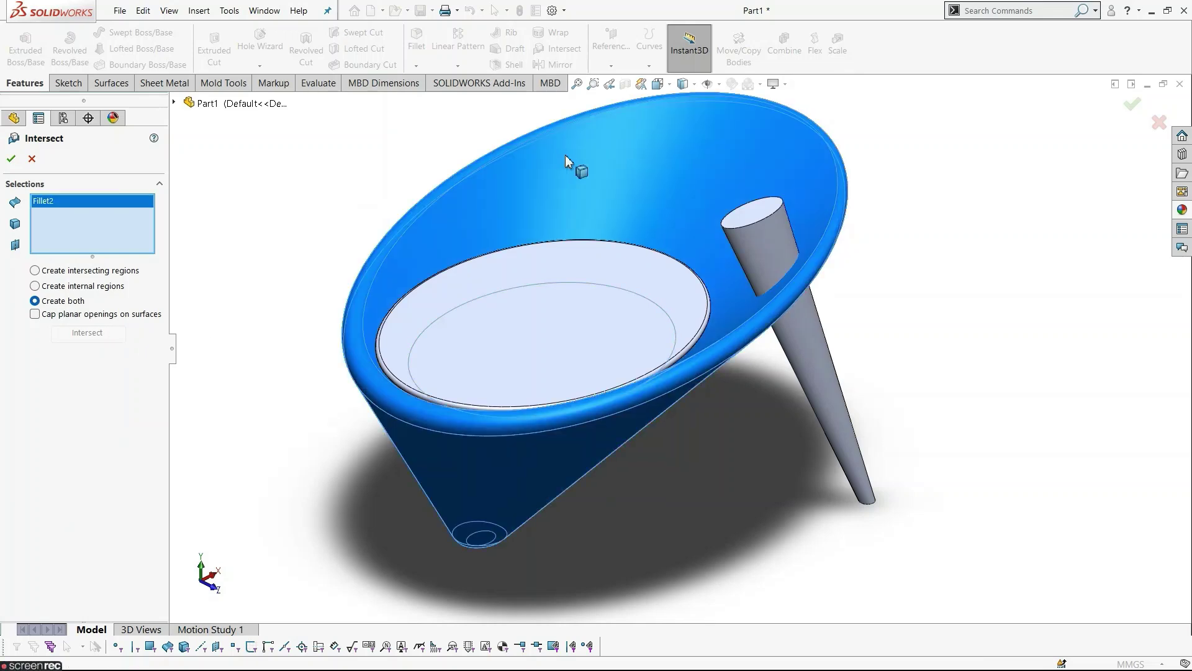
{"action": "left_click", "coordinate": [763, 248]}
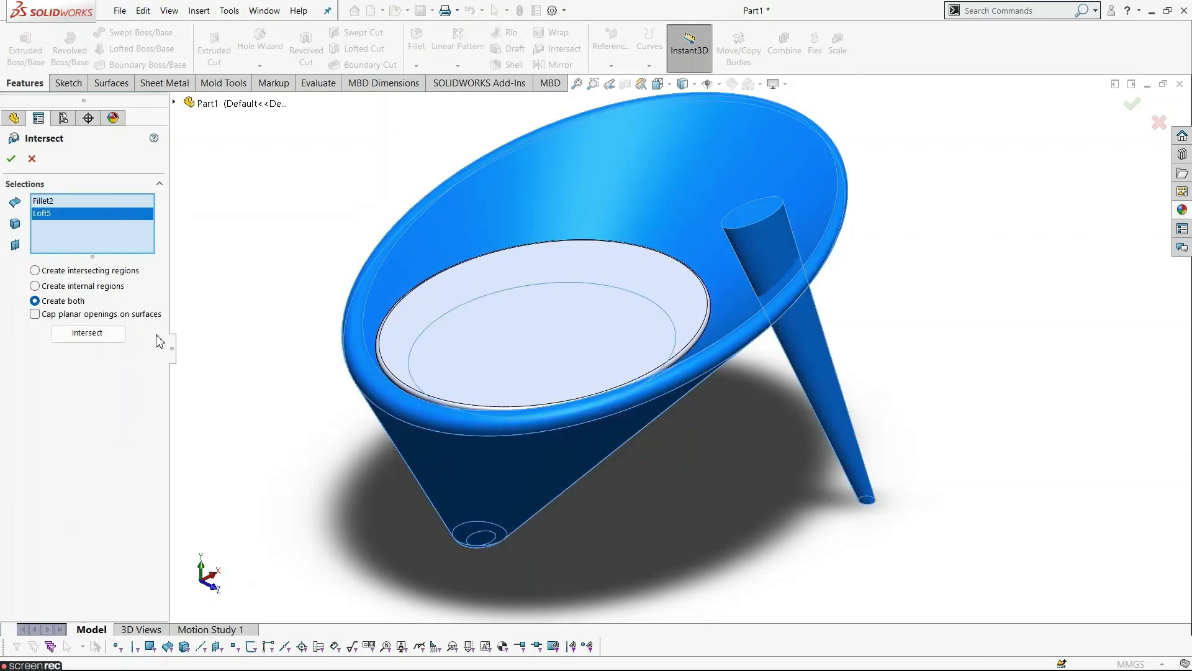
{"action": "left_click", "coordinate": [118, 338]}
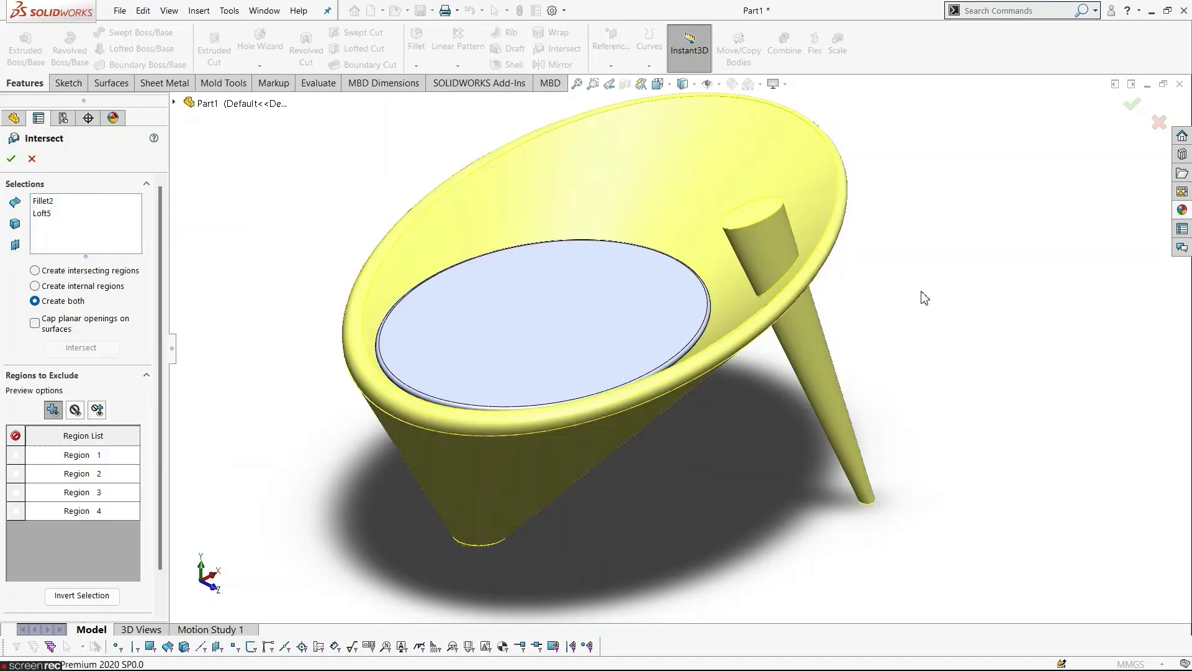
{"action": "scroll", "coordinate": [771, 373], "scroll_direction": "up", "scroll_amount": 2}
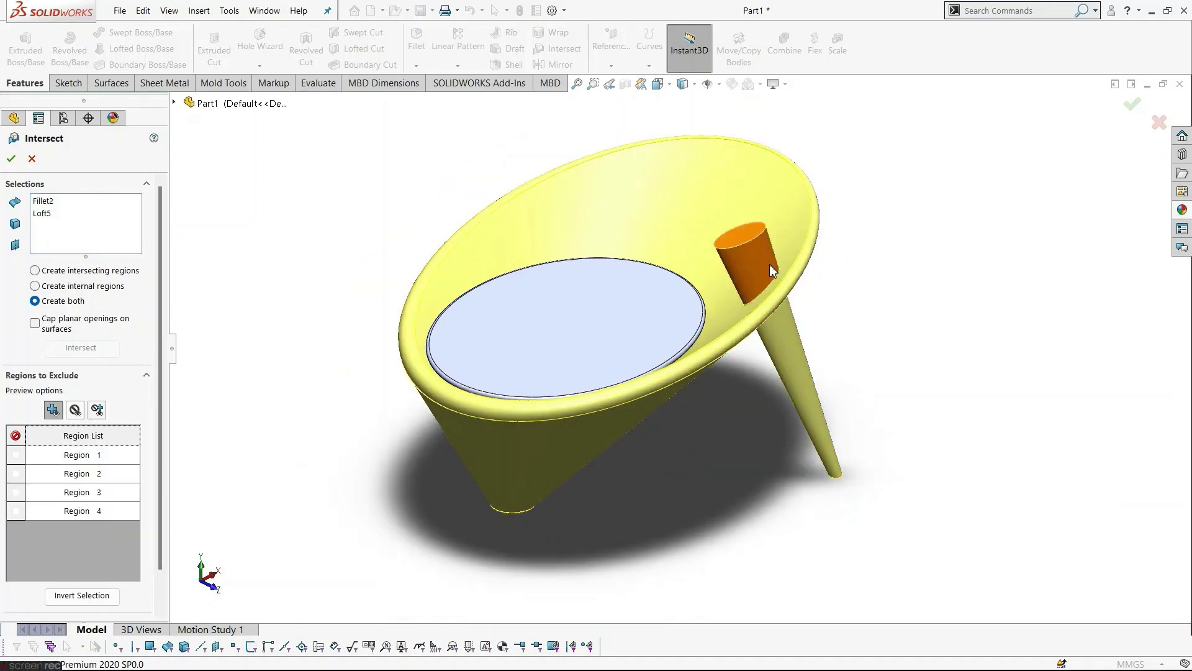
{"action": "left_click", "coordinate": [764, 278]}
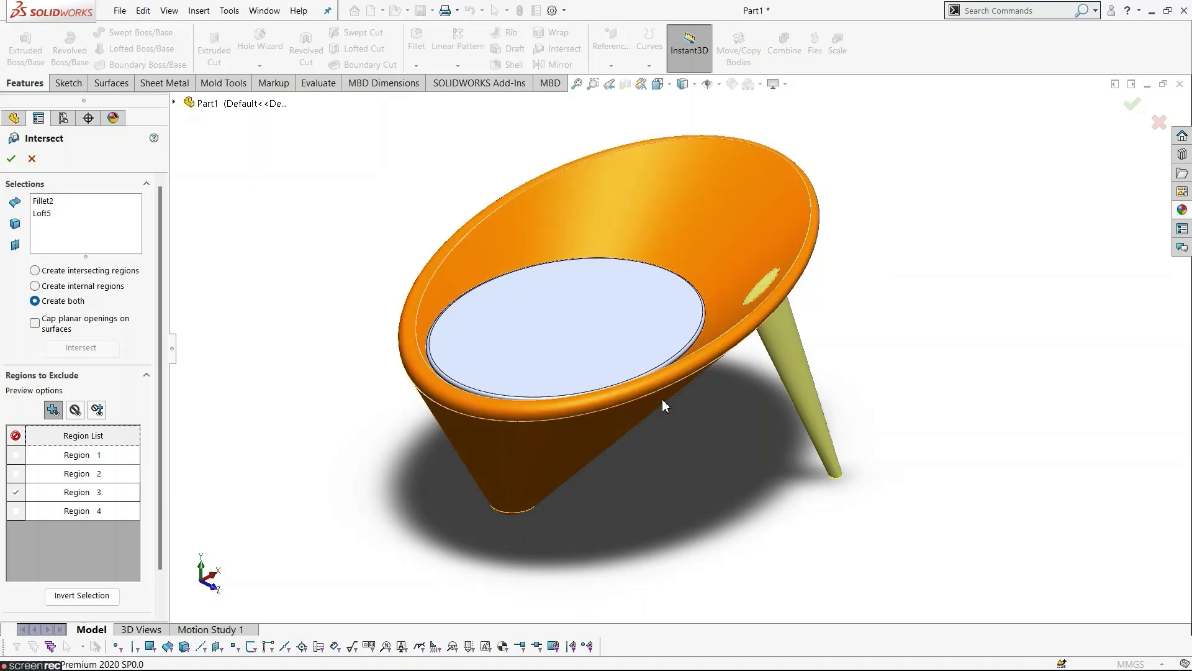
{"action": "left_click", "coordinate": [12, 159]}
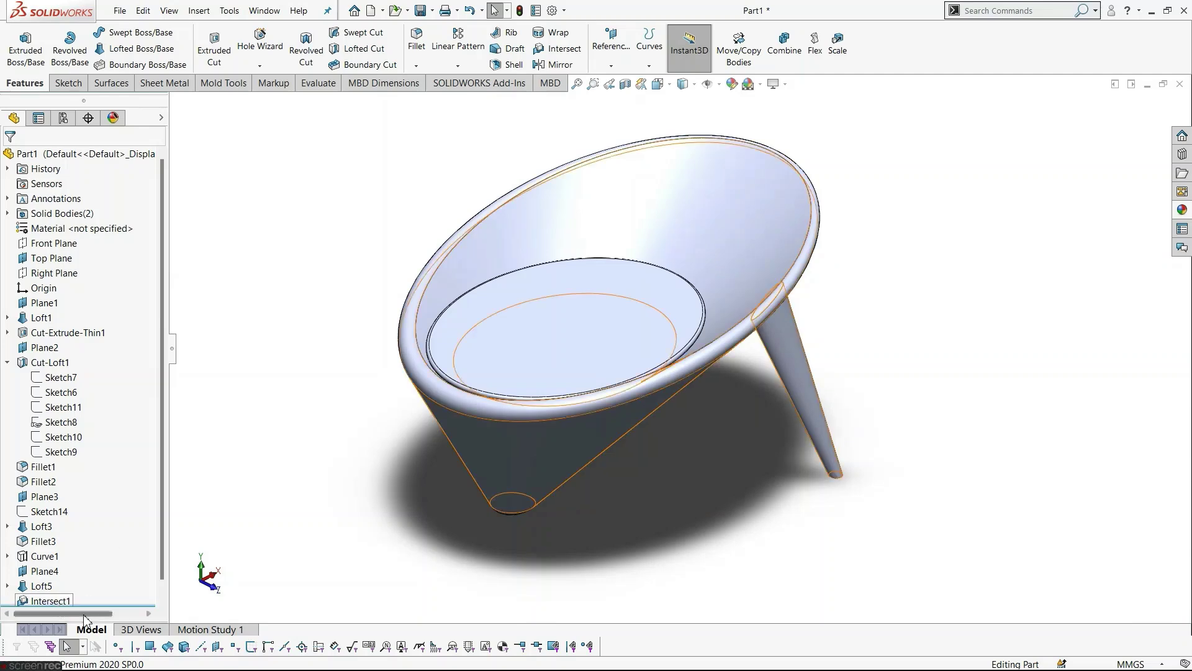
Roll back above Intersect1 and mirror the Loft5 leg body across the Front Plane.
{"action": "left_click_drag", "start_coordinate": [96, 604], "coordinate": [105, 579]}
{"action": "middle_click_drag", "start_coordinate": [382, 542], "coordinate": [434, 466]}
{"action": "left_click", "coordinate": [561, 65]}
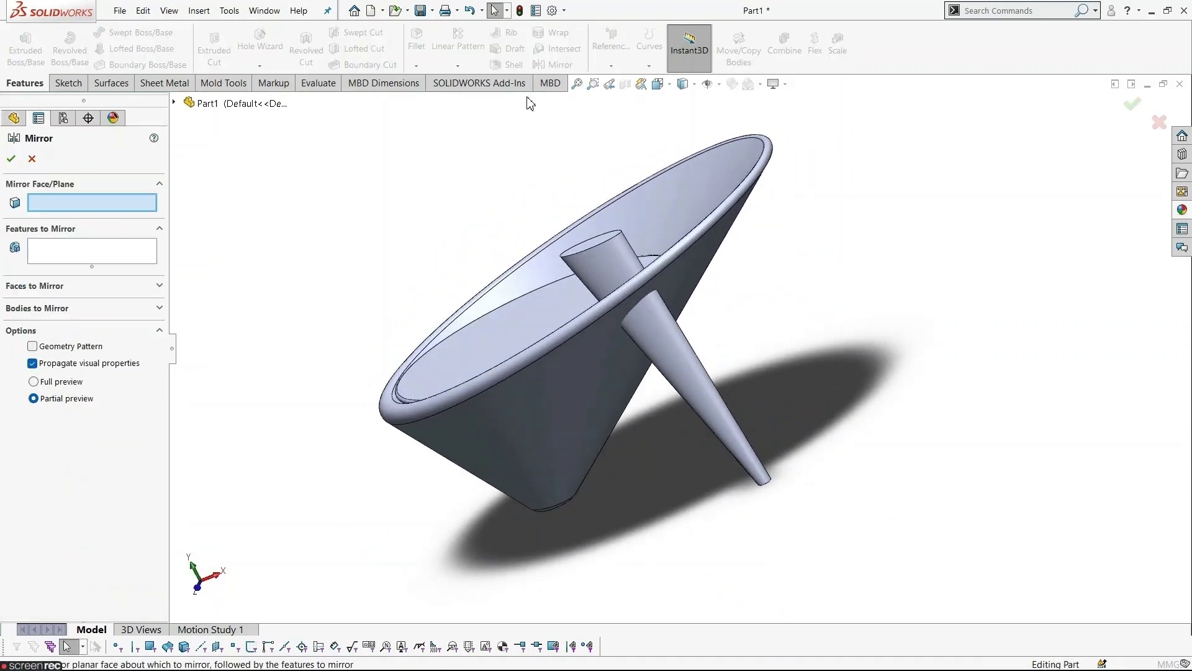
{"action": "middle_click_drag", "start_coordinate": [469, 247], "coordinate": [431, 362]}
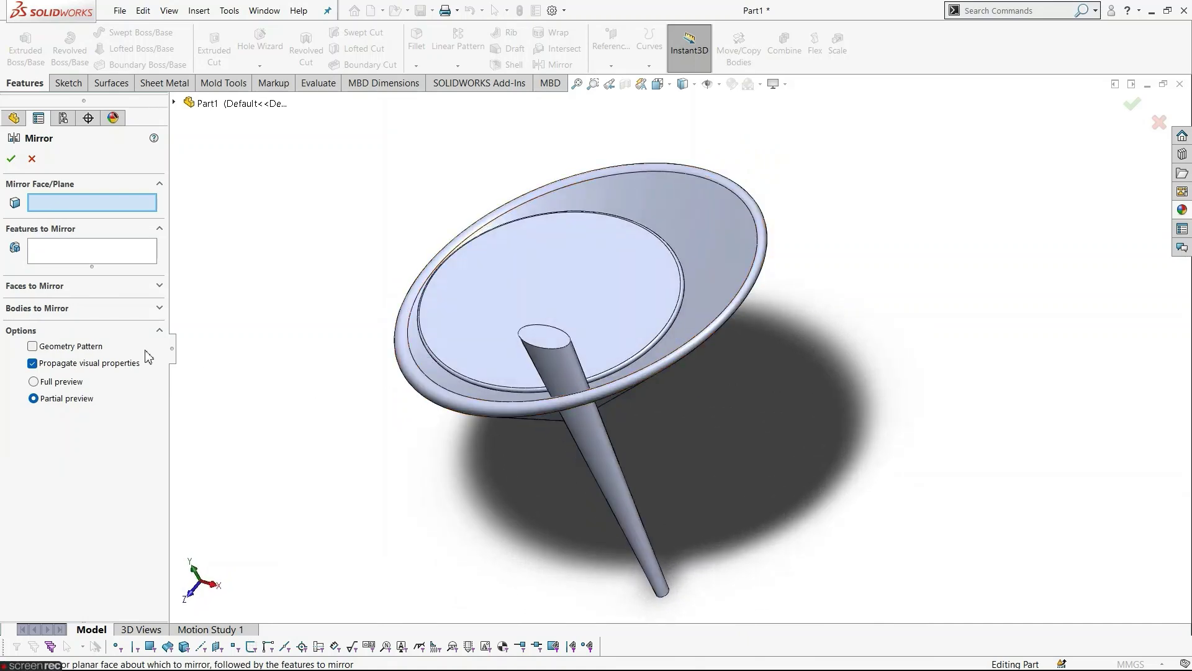
{"action": "left_click", "coordinate": [97, 308]}
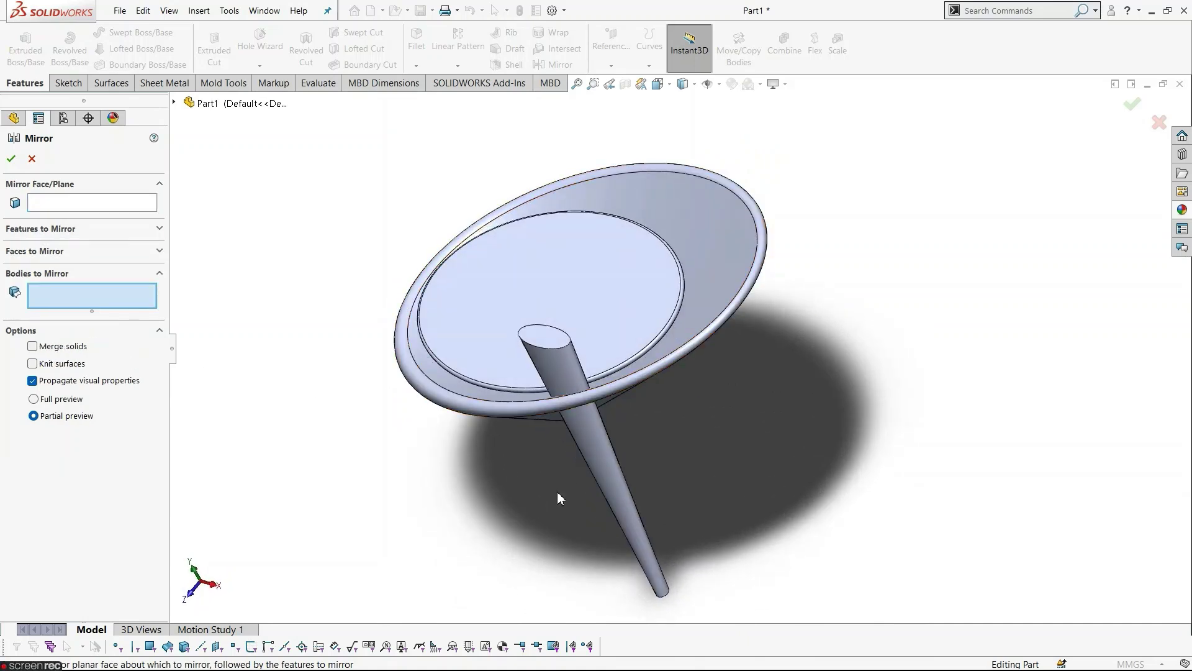
{"action": "left_click", "coordinate": [601, 473]}
{"action": "left_click", "coordinate": [137, 207]}
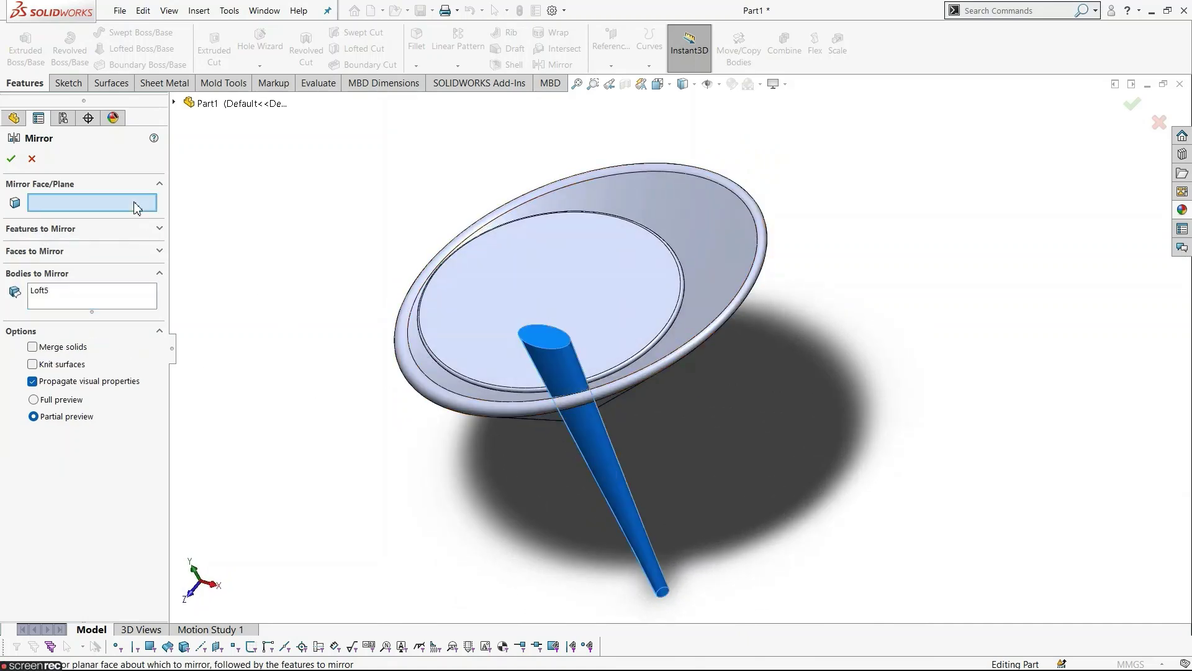
{"action": "left_click", "coordinate": [175, 103]}
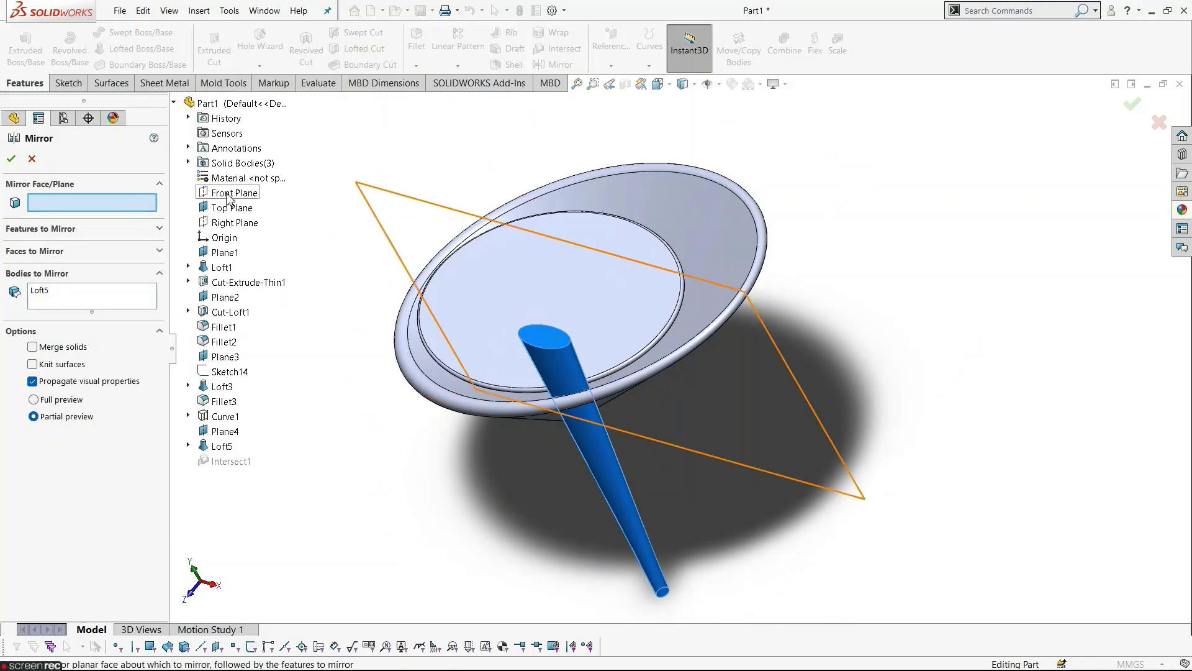
{"action": "left_click", "coordinate": [235, 192]}
{"action": "middle_click_drag", "start_coordinate": [366, 315], "coordinate": [399, 363]}
{"action": "left_click", "coordinate": [12, 158]}
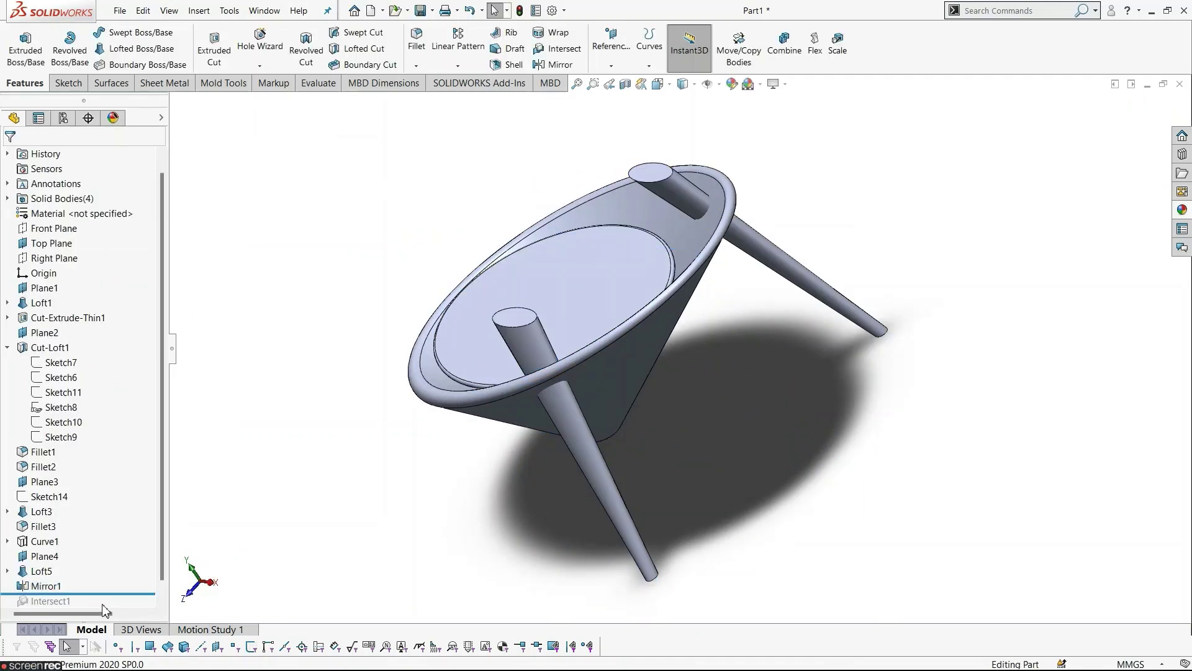
{"action": "scroll", "coordinate": [93, 605], "scroll_direction": "down", "scroll_amount": 1}
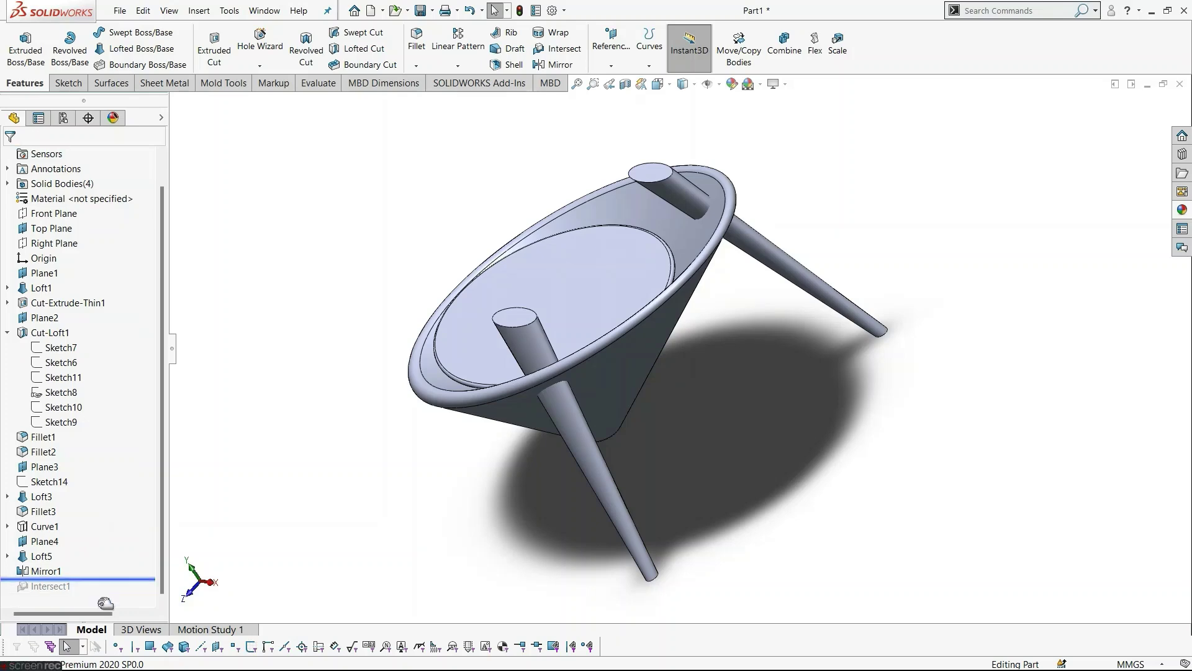
Edit Intersect1 to add the Mirror1 leg and exclude Regions 3 and 5.
{"action": "left_click_drag", "start_coordinate": [78, 579], "coordinate": [75, 593]}
{"action": "middle_click_drag", "start_coordinate": [291, 528], "coordinate": [314, 560]}
{"action": "left_click", "coordinate": [50, 586]}
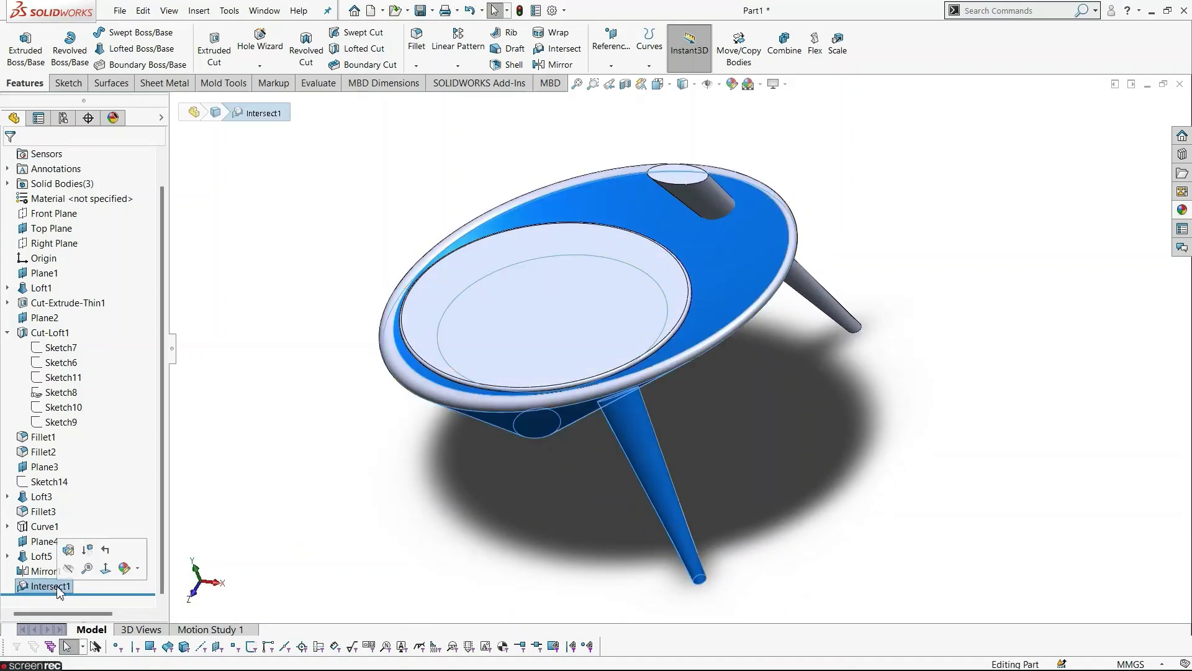
{"action": "left_click", "coordinate": [70, 554]}
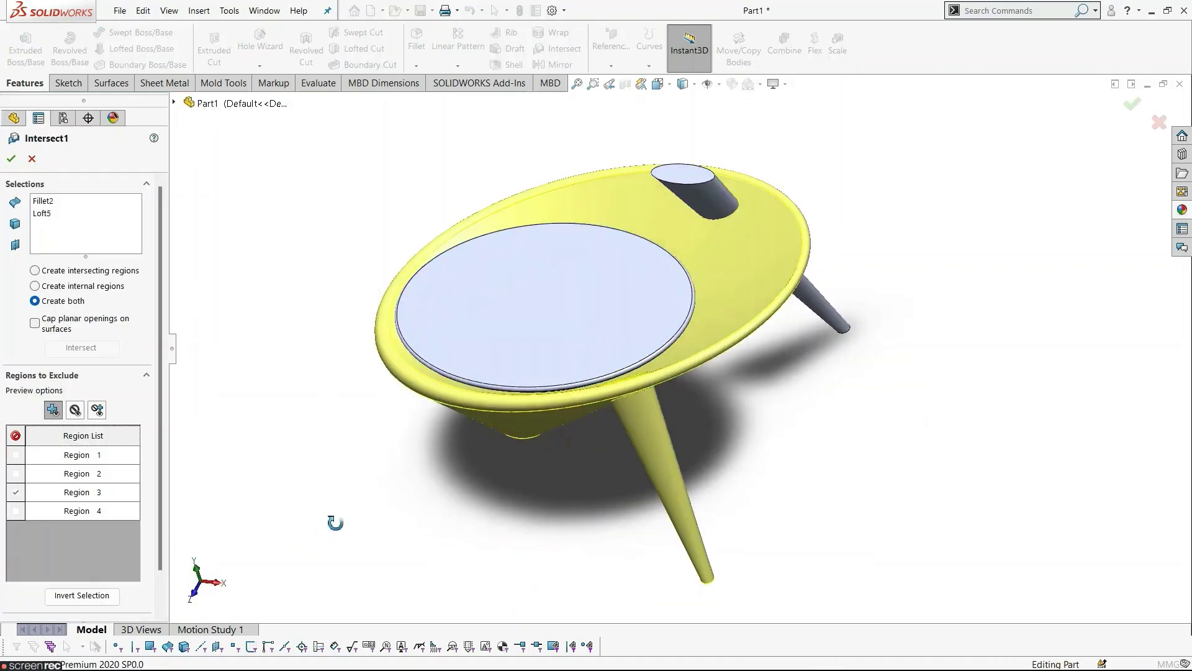
{"action": "middle_click_drag", "start_coordinate": [333, 519], "coordinate": [458, 394]}
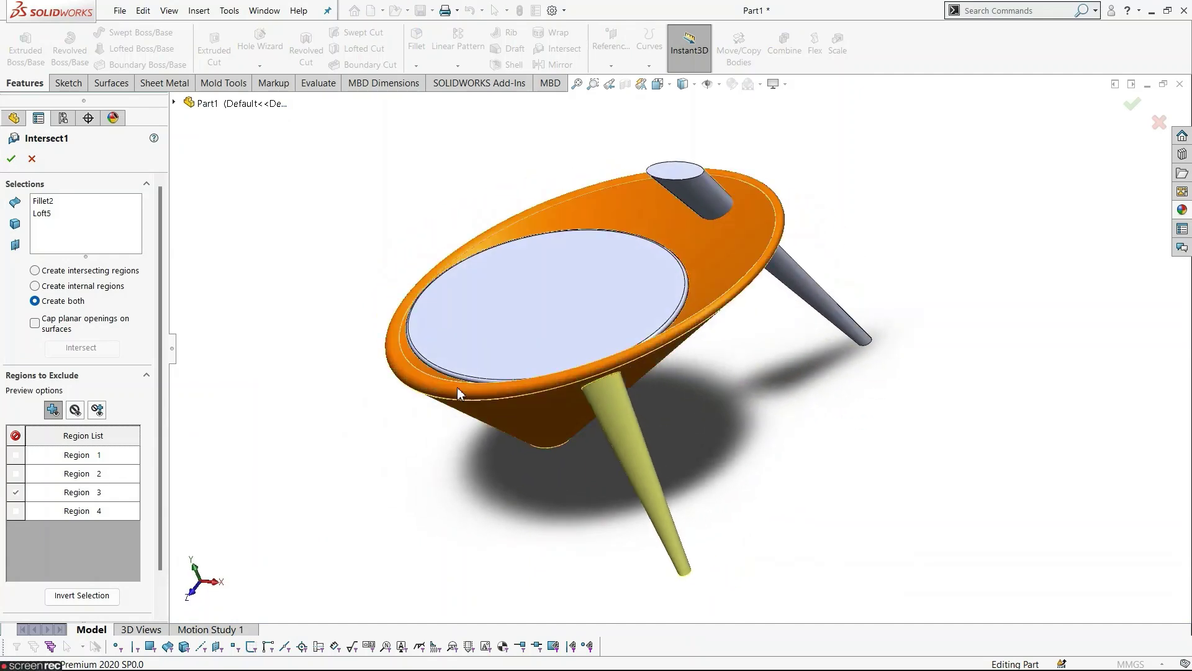
{"action": "left_click", "coordinate": [110, 251]}
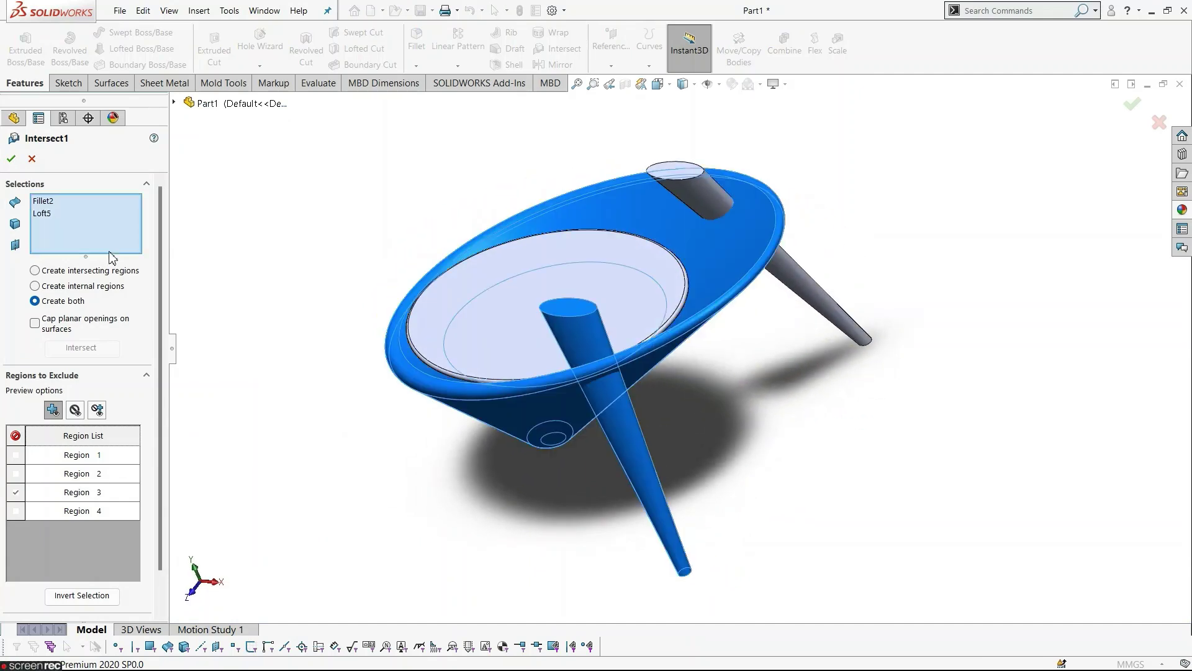
{"action": "left_click", "coordinate": [709, 198]}
{"action": "left_click", "coordinate": [107, 337]}
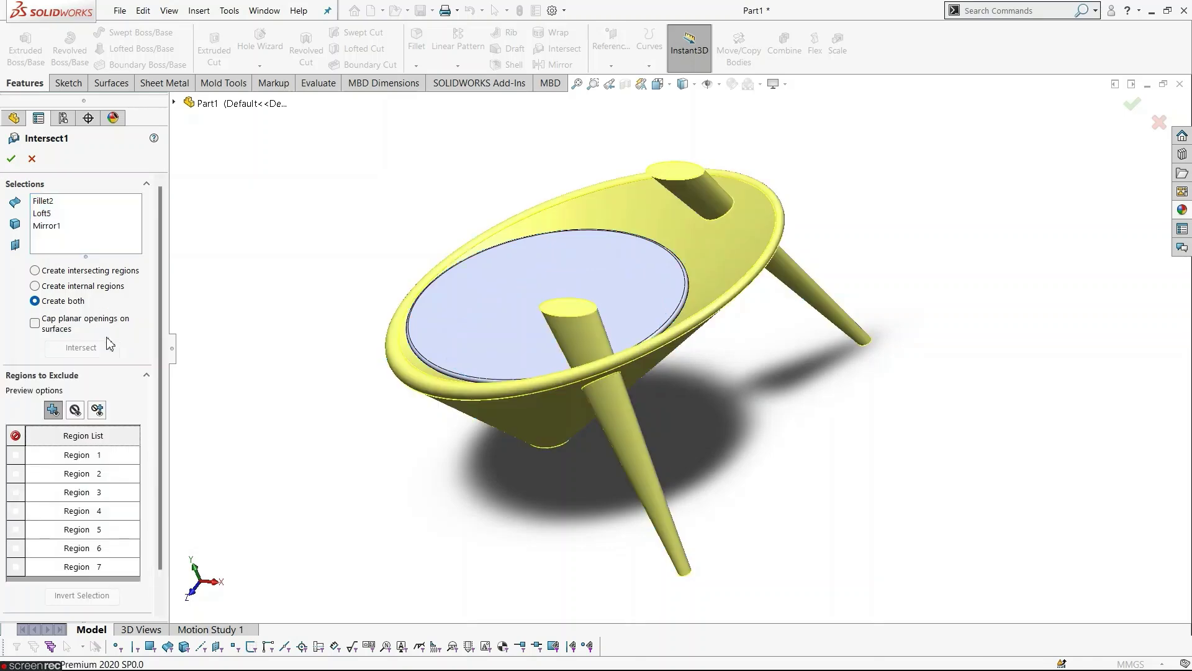
{"action": "left_click", "coordinate": [581, 346]}
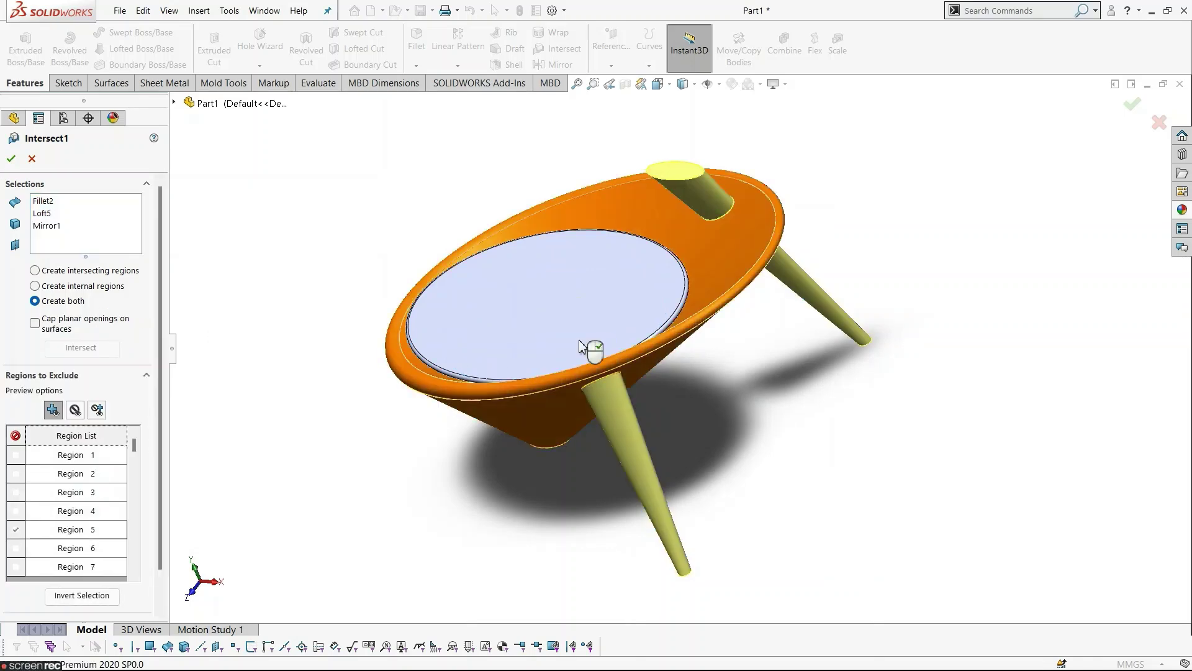
{"action": "left_click", "coordinate": [697, 215]}
{"action": "middle_click_drag", "start_coordinate": [697, 218], "coordinate": [718, 330]}
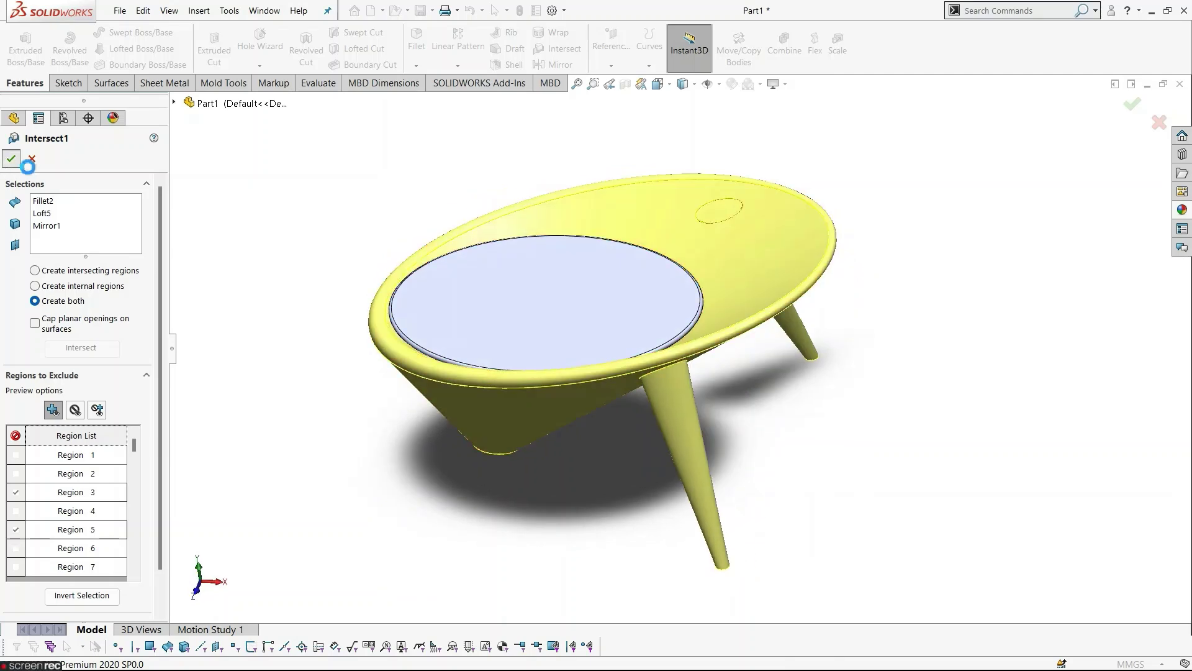
{"action": "middle_click_drag", "start_coordinate": [814, 474], "coordinate": [766, 482]}
Fillet both leg tip faces with a 2.00 mm radius.
{"action": "left_click", "coordinate": [417, 47]}
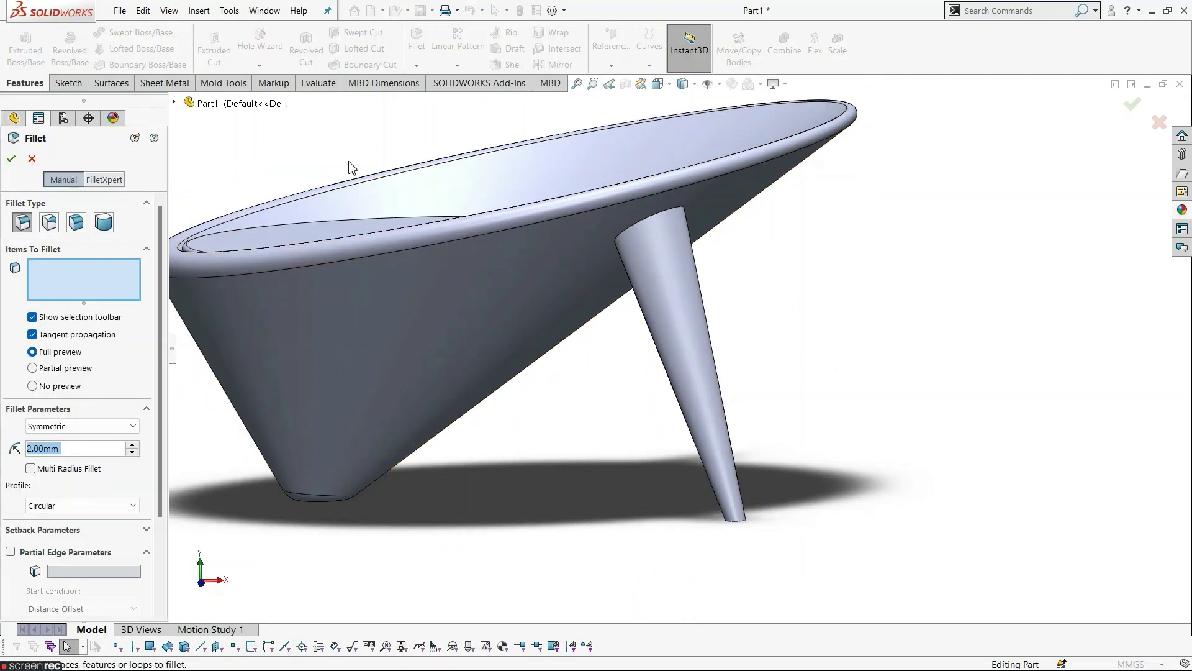
{"action": "middle_click_drag", "start_coordinate": [768, 587], "coordinate": [743, 431]}
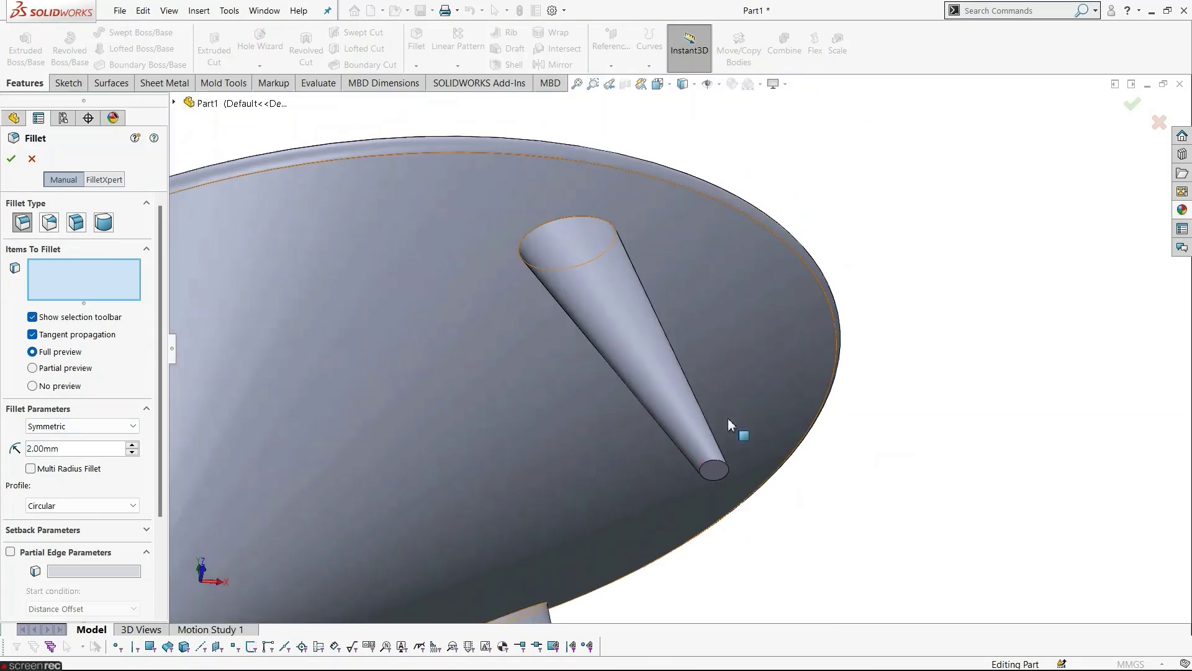
{"action": "left_click", "coordinate": [717, 475]}
{"action": "scroll", "coordinate": [719, 482], "scroll_direction": "up", "scroll_amount": 5}
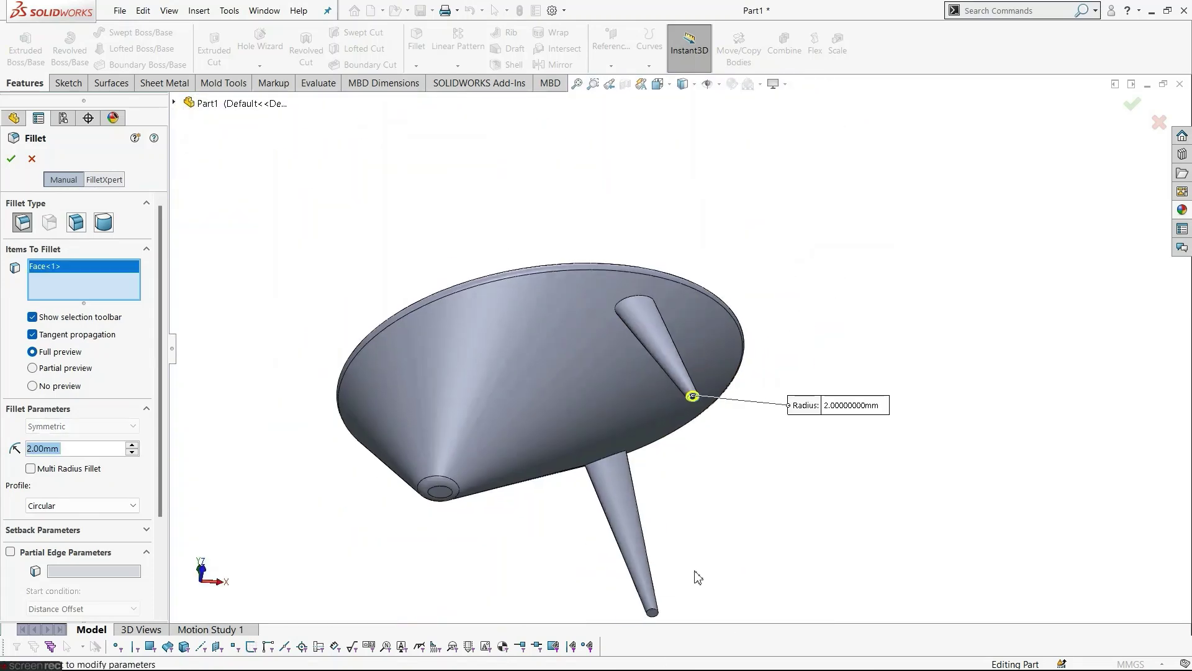
{"action": "scroll", "coordinate": [662, 584], "scroll_direction": "down", "scroll_amount": 8}
{"action": "left_click", "coordinate": [654, 523]}
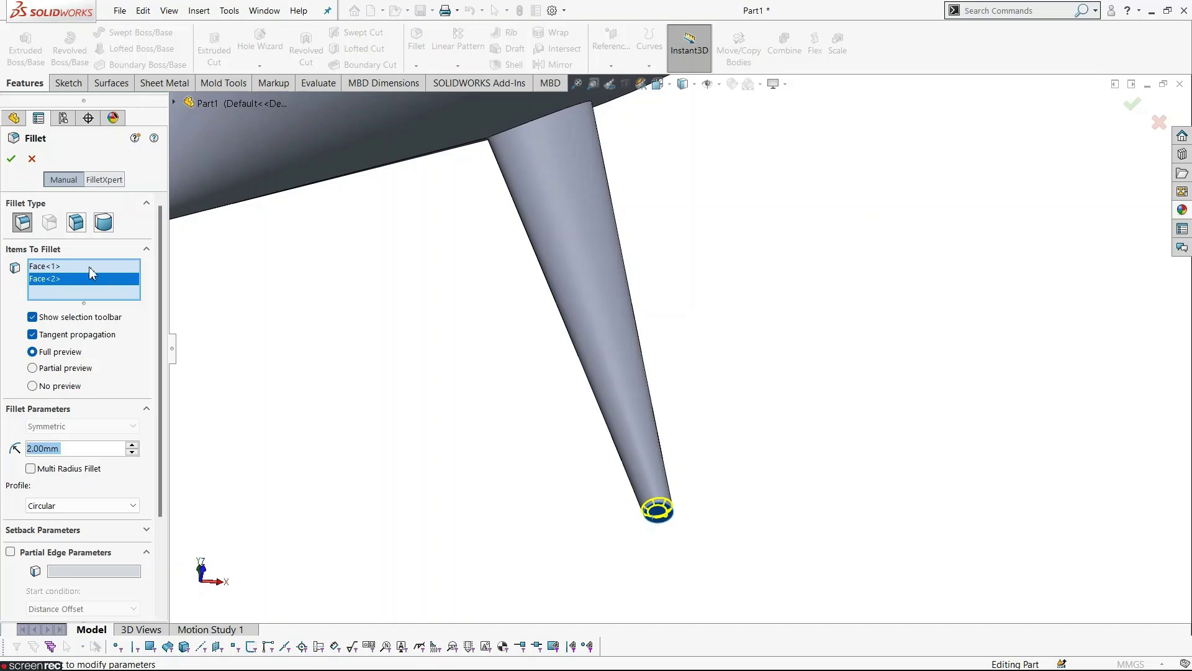
{"action": "key", "text": "Return"}
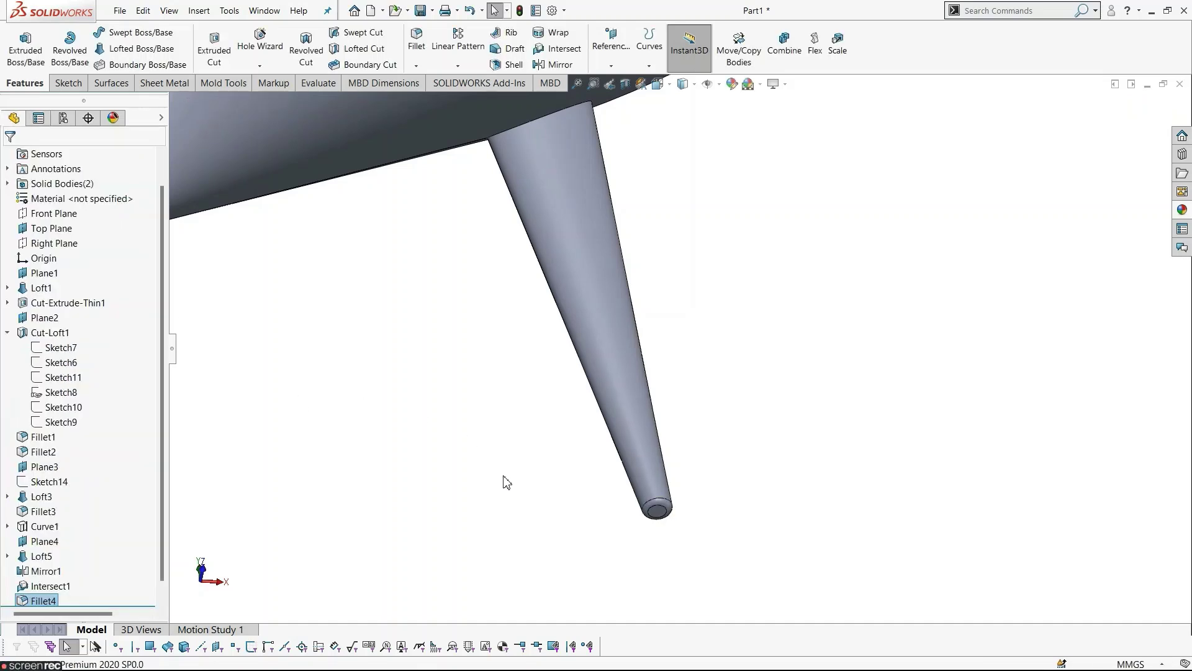
{"action": "scroll", "coordinate": [540, 364], "scroll_direction": "up", "scroll_amount": 5}
{"action": "middle_click_drag", "start_coordinate": [540, 365], "coordinate": [577, 502]}
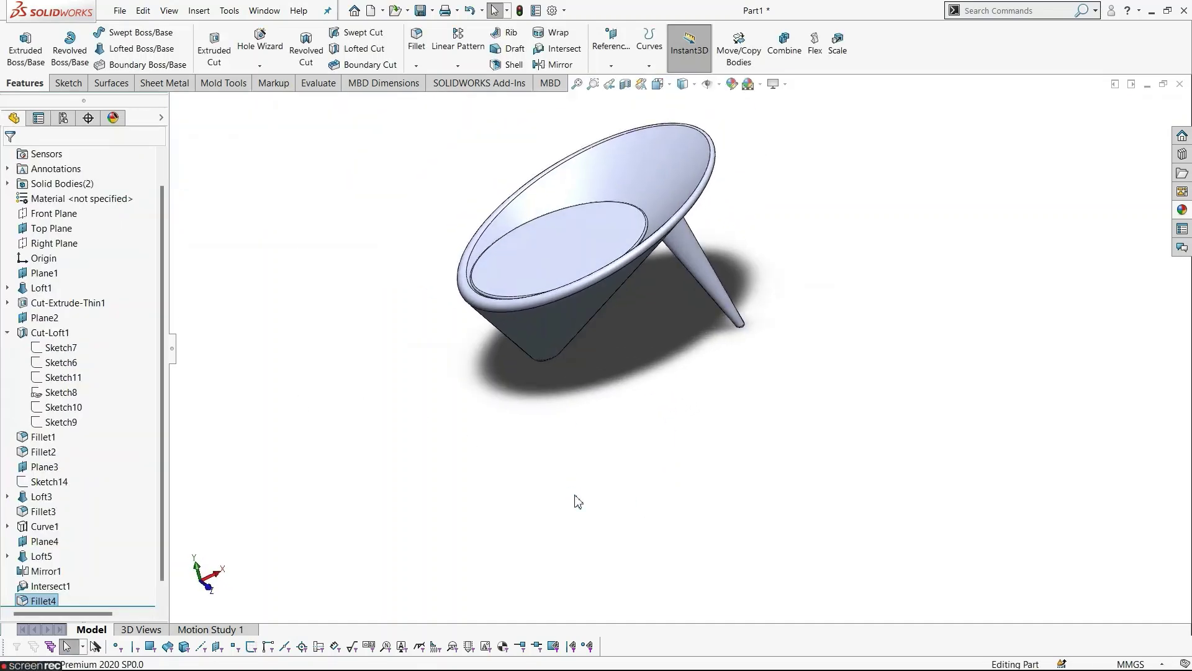
{"action": "scroll", "coordinate": [596, 146], "scroll_direction": "down", "scroll_amount": 2}
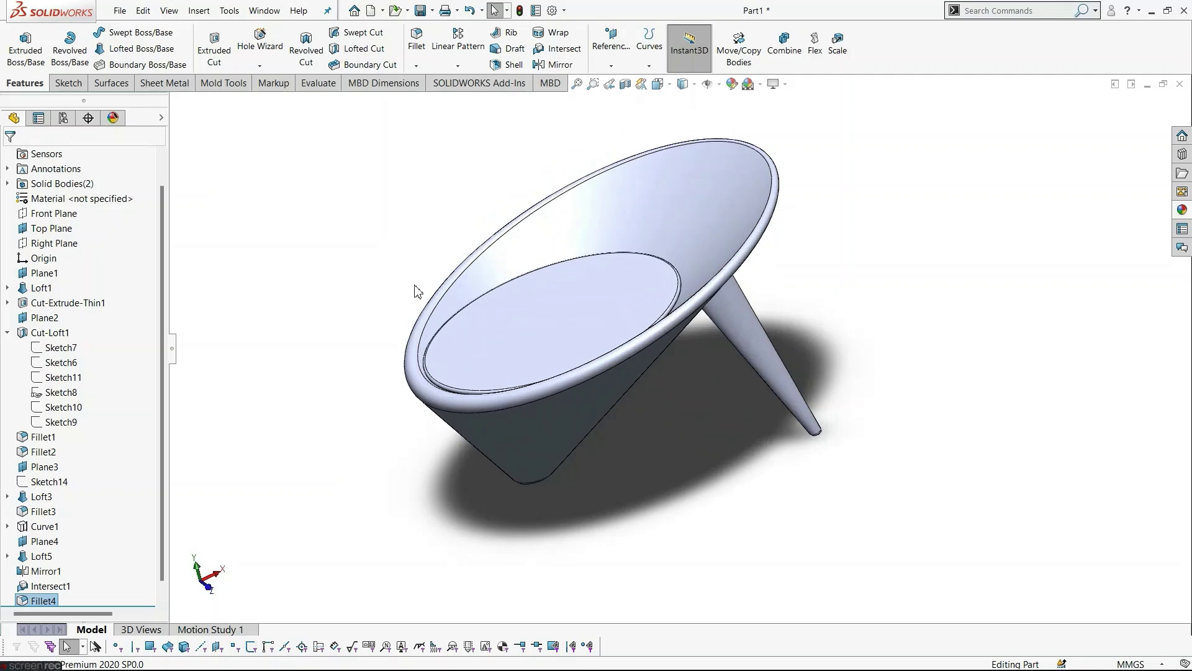
{"action": "middle_click_drag", "start_coordinate": [416, 292], "coordinate": [530, 526]}
{"action": "middle_click_drag", "start_coordinate": [545, 551], "coordinate": [548, 567]}
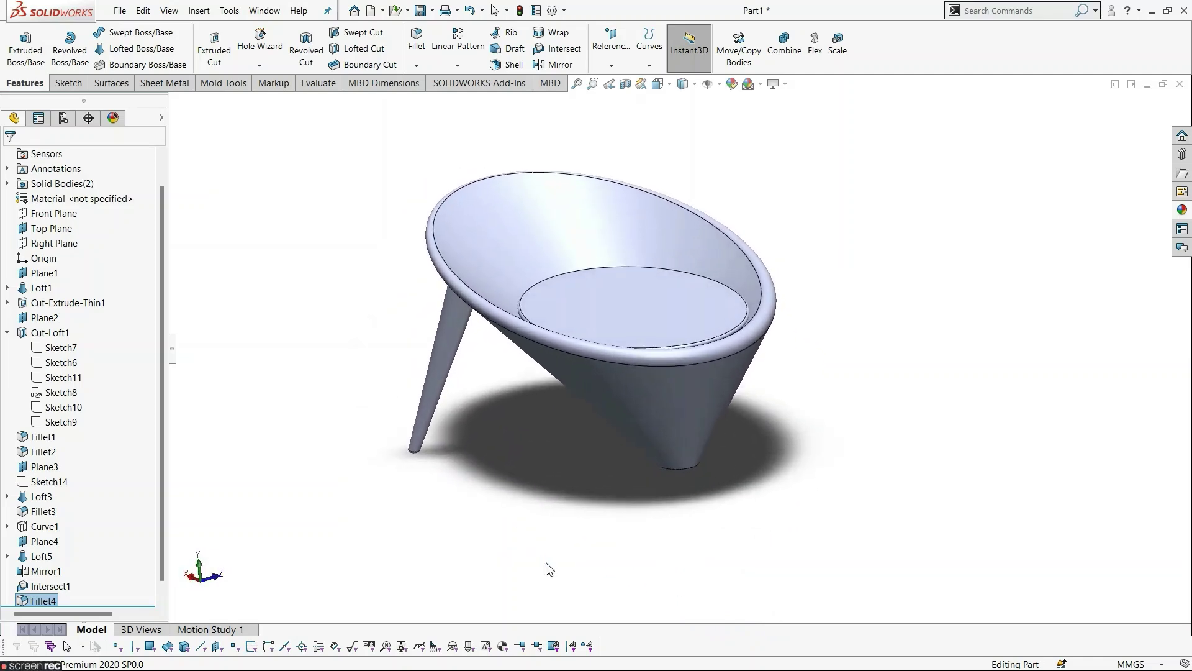